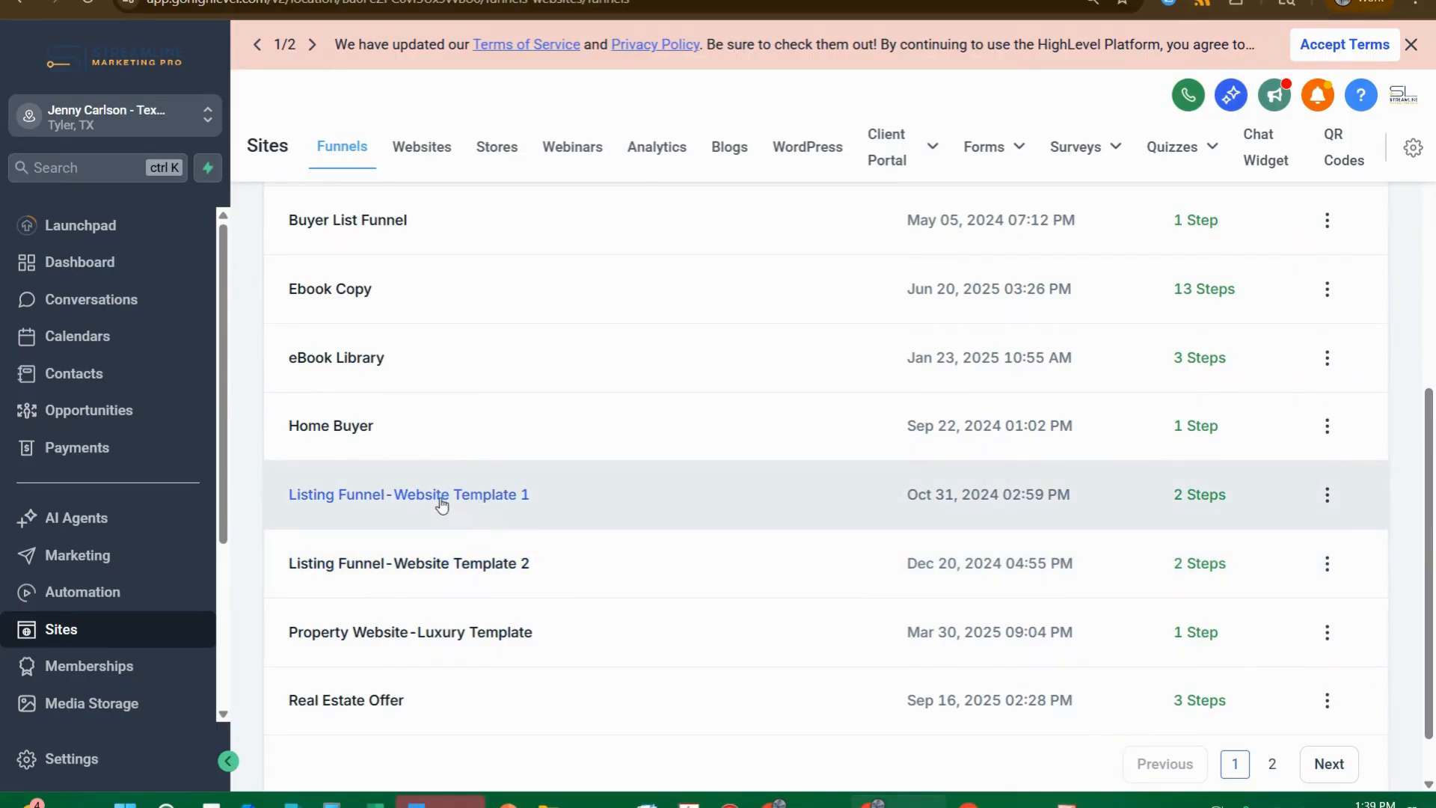
- Open the funnel Listing Funnel-Website Template 1 and preview its Listing funnel 1 page
{"action": "left_click", "coordinate": [1328, 495]}
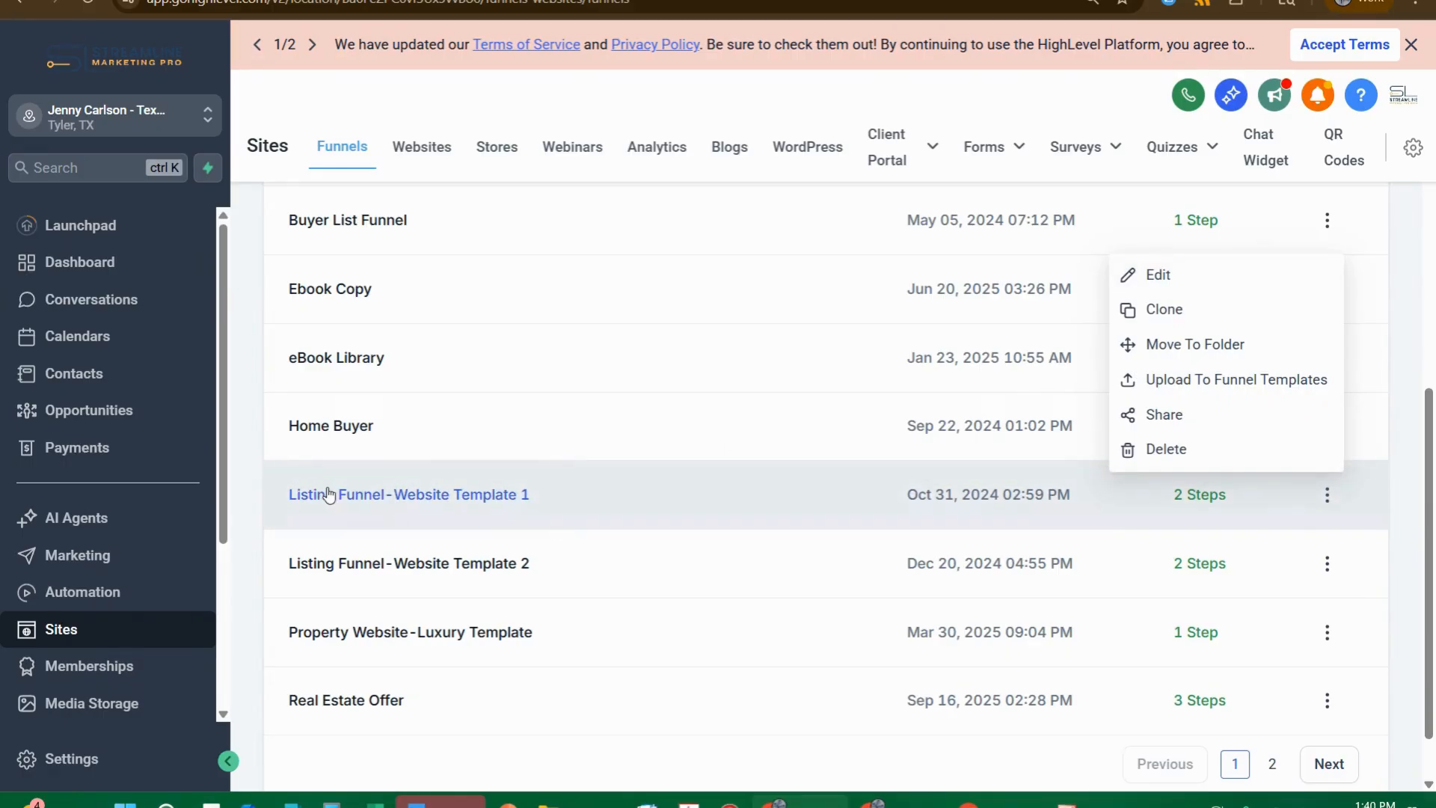
{"action": "left_click", "coordinate": [334, 495]}
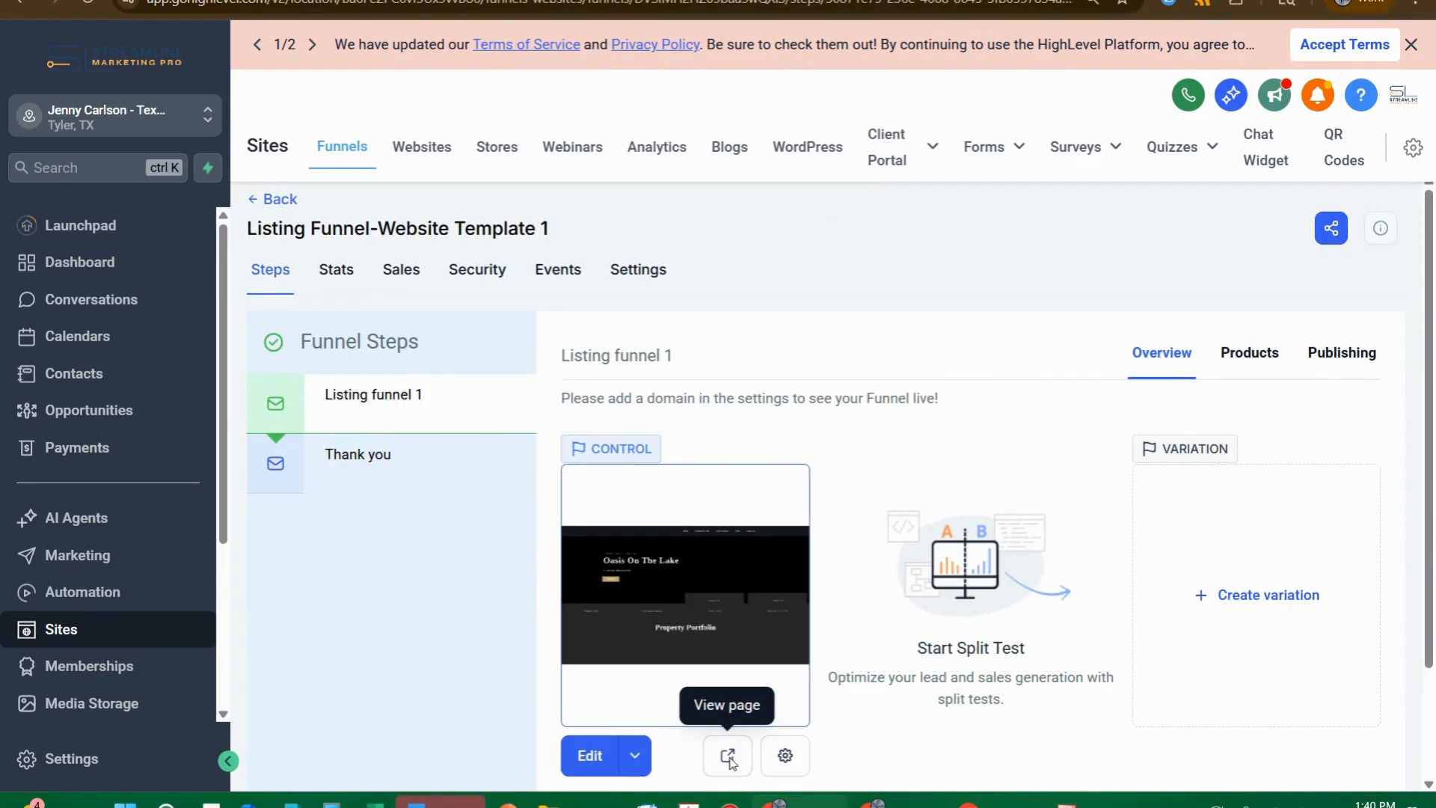
{"action": "left_click", "coordinate": [729, 757]}
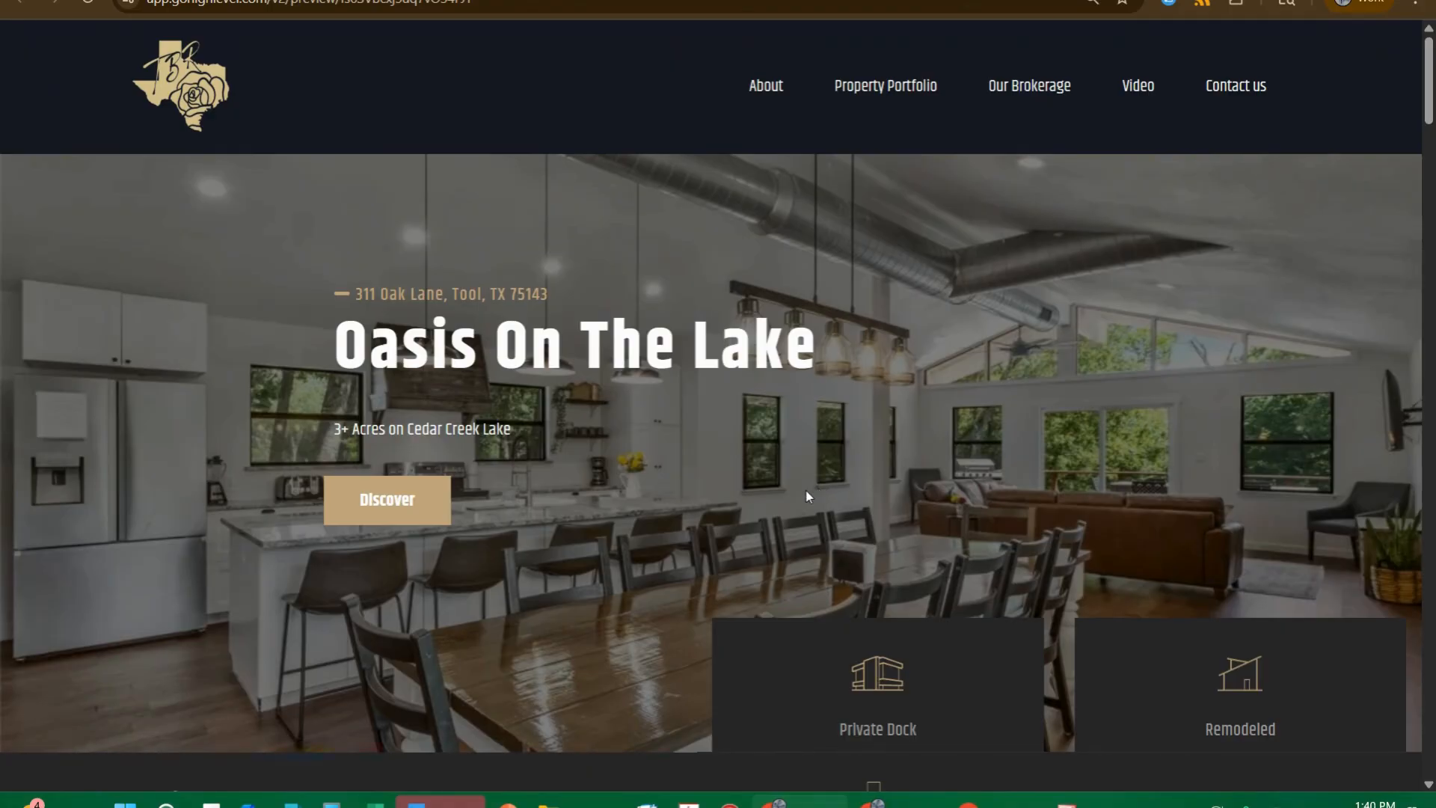
- Examine the Oasis On The Lake page from the photo sections through the agent and brokerage sections, then return to its beginning
{"action": "scroll", "coordinate": [807, 496], "scroll_direction": "down", "scroll_amount": 20}
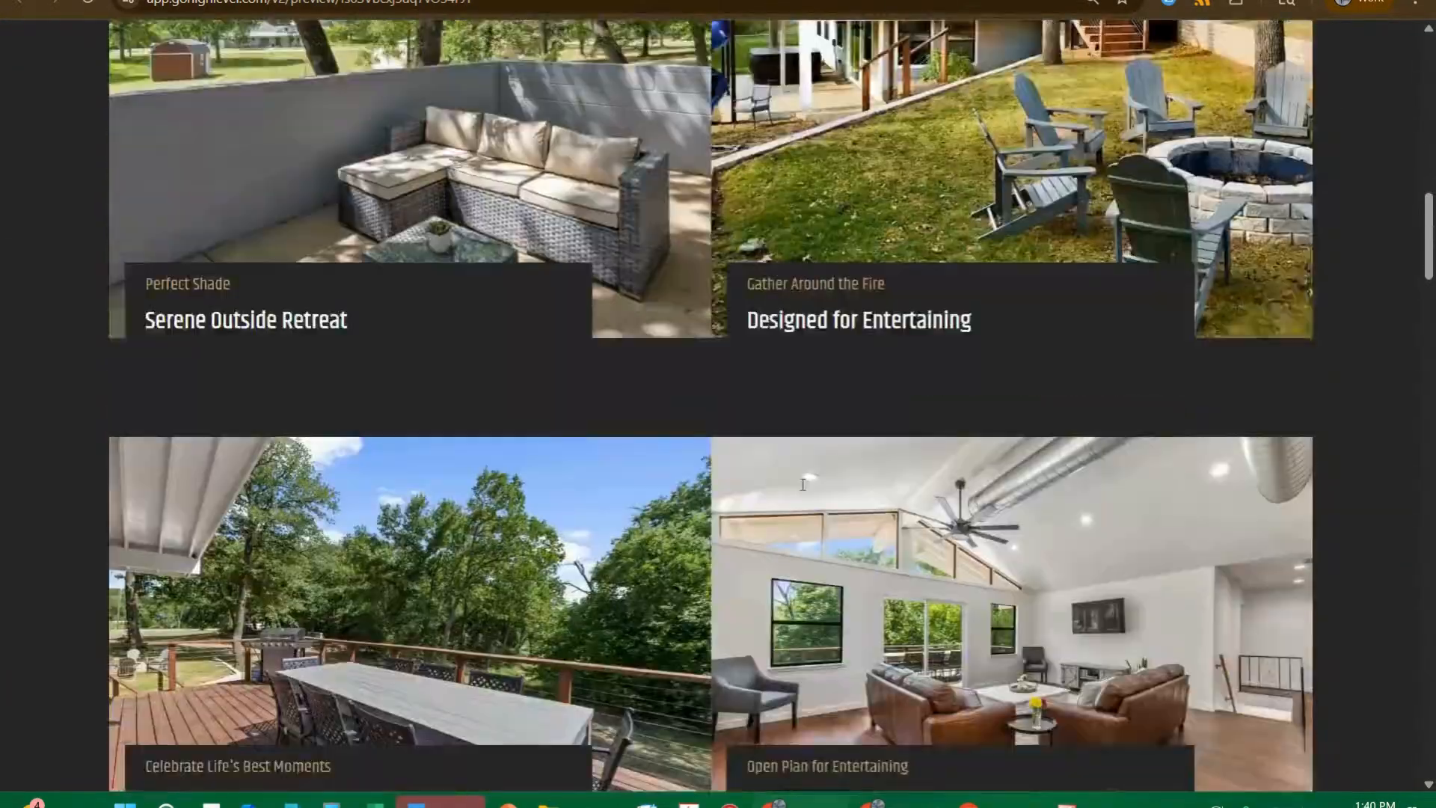
{"action": "scroll", "coordinate": [802, 490], "scroll_direction": "down", "scroll_amount": 20}
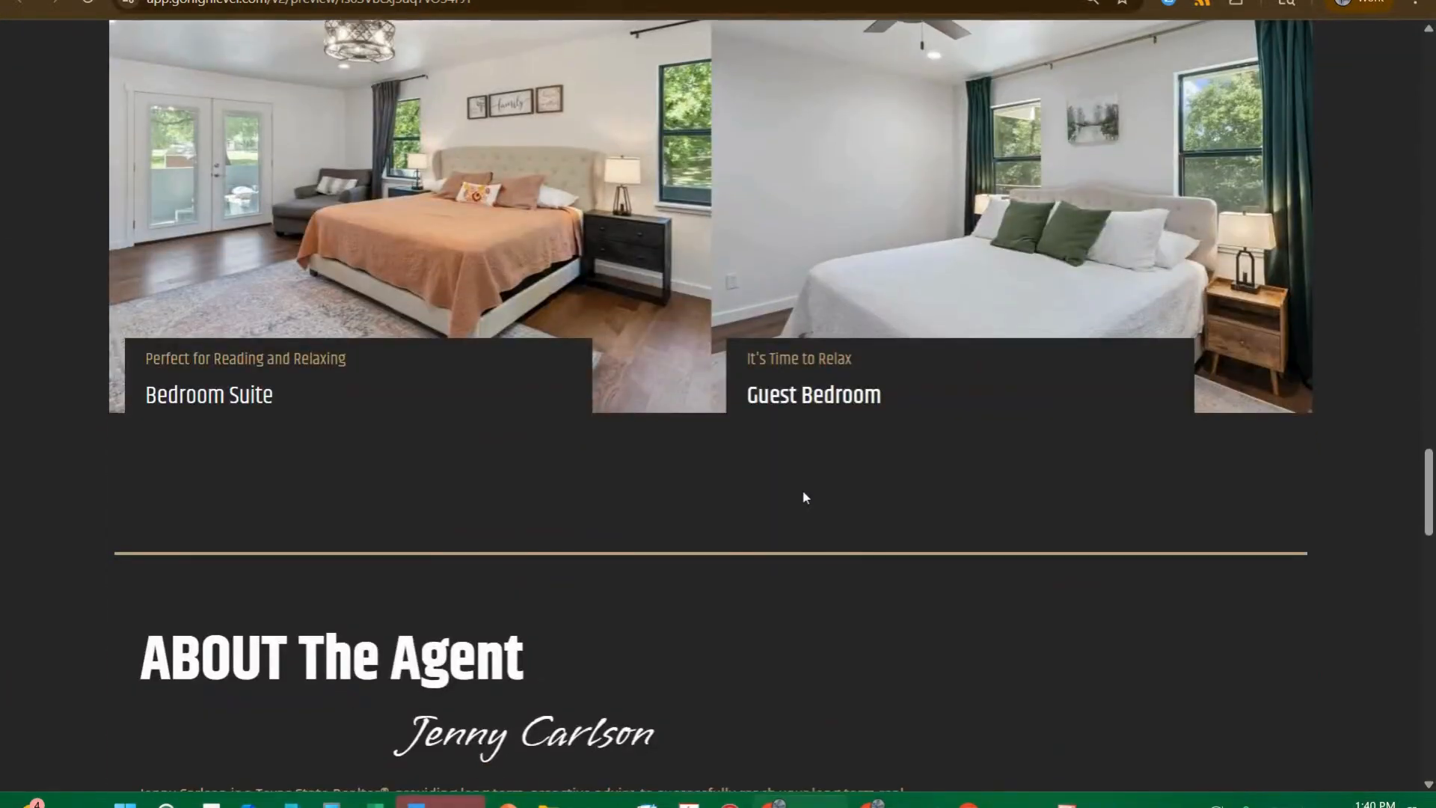
{"action": "scroll", "coordinate": [805, 500], "scroll_direction": "down", "scroll_amount": 20}
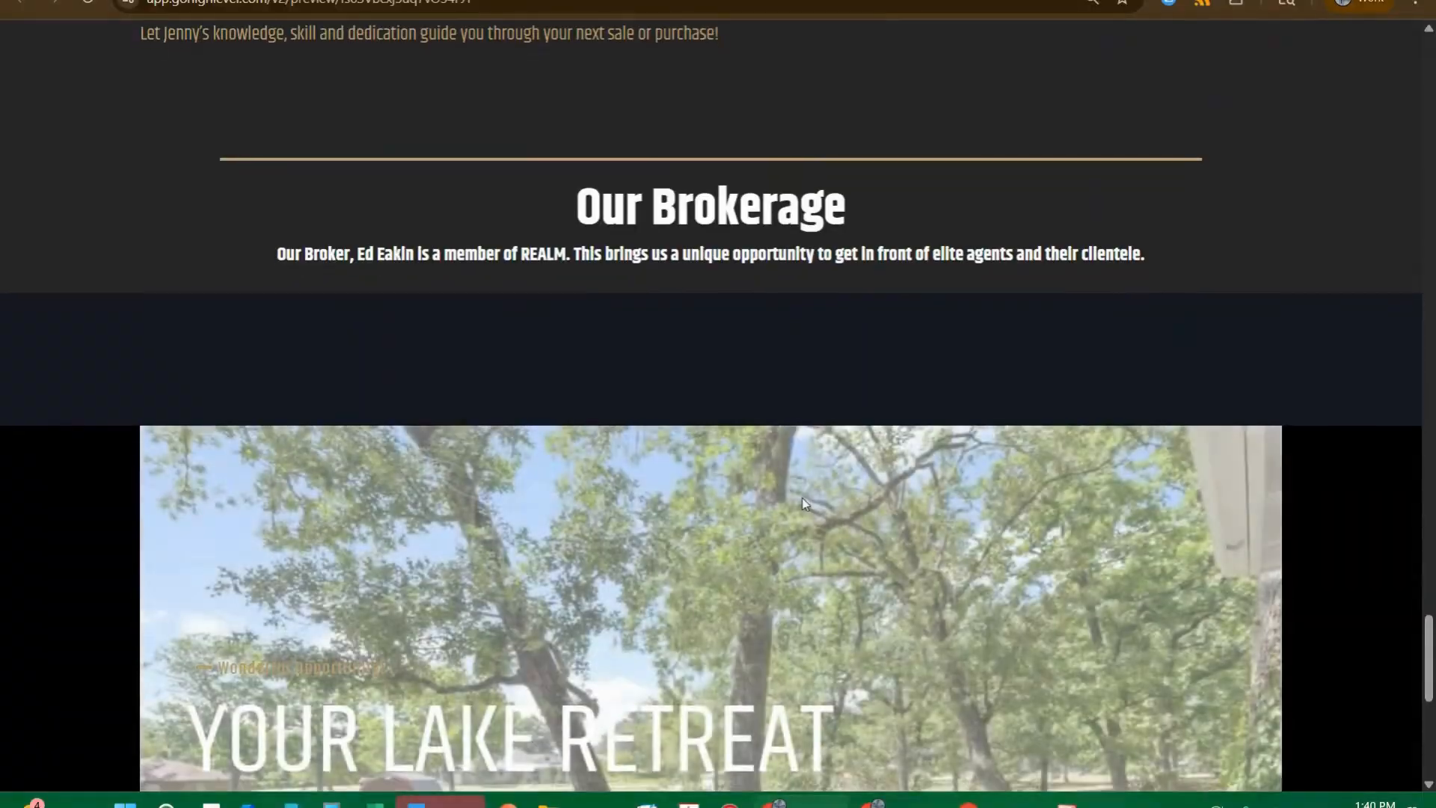
{"action": "scroll", "coordinate": [802, 500], "scroll_direction": "down", "scroll_amount": 2}
{"action": "scroll", "coordinate": [799, 497], "scroll_direction": "up", "scroll_amount": 15}
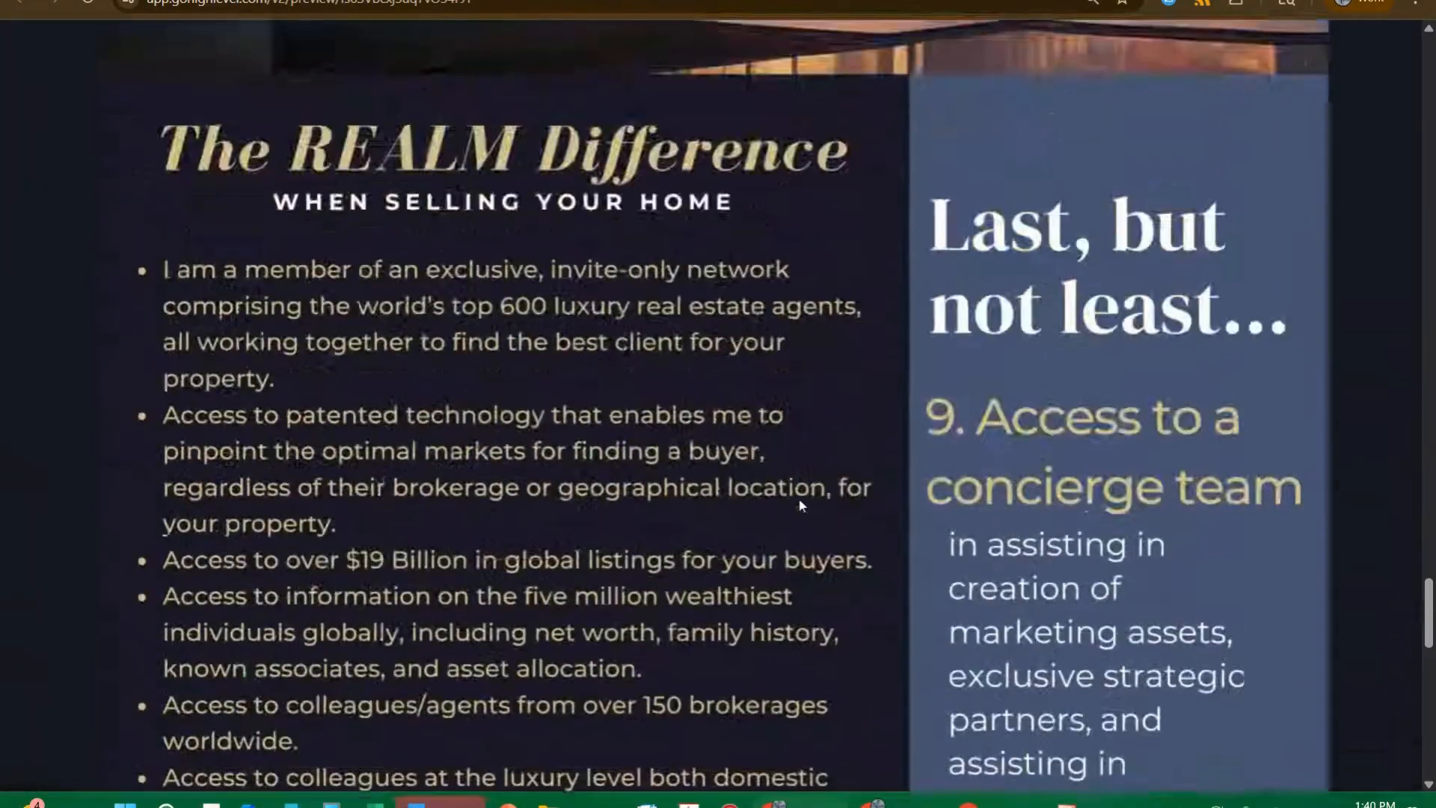
{"action": "scroll", "coordinate": [793, 470], "scroll_direction": "up", "scroll_amount": 20}
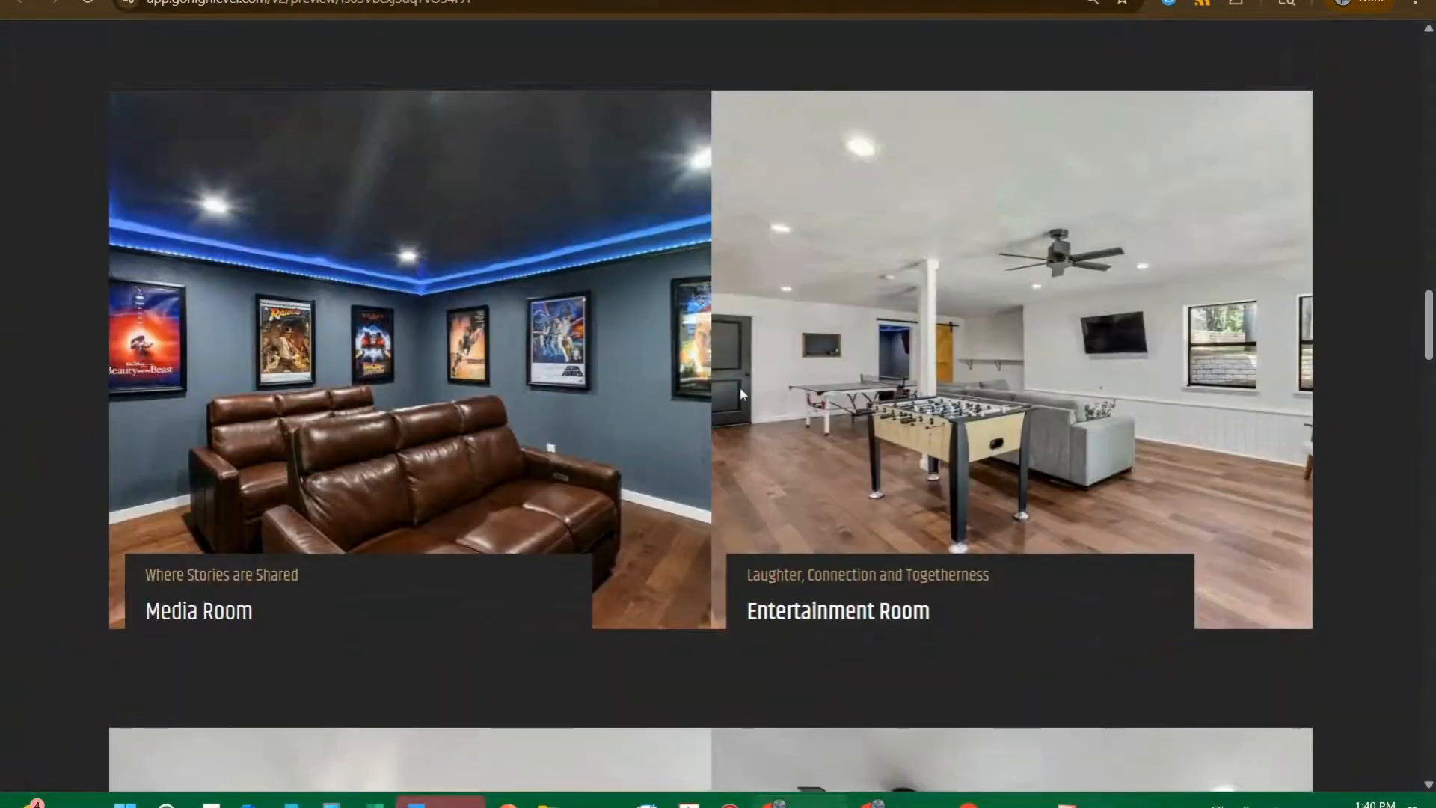
{"action": "scroll", "coordinate": [584, 198], "scroll_direction": "up", "scroll_amount": 15}
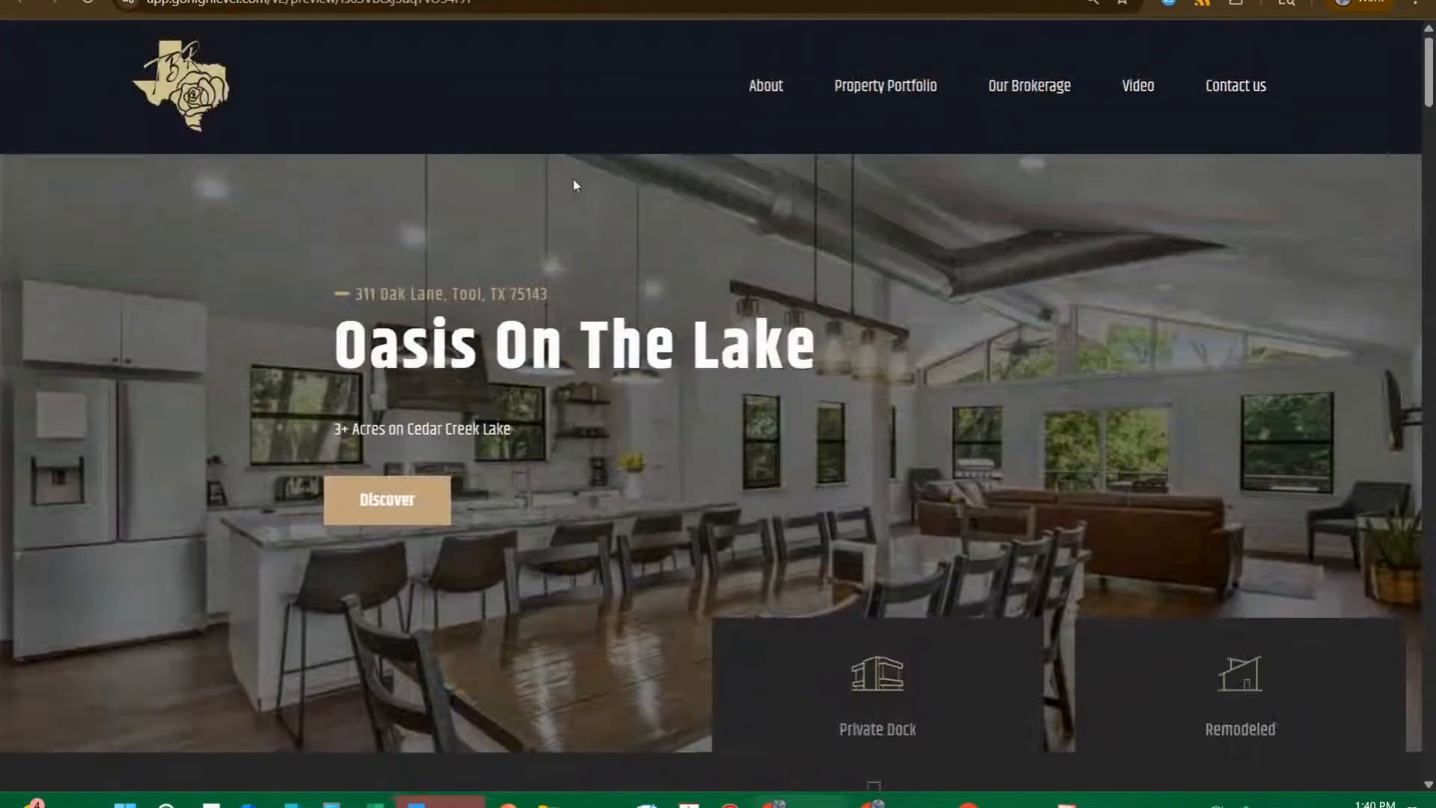
- Return to the funnels list, open Listing Funnel-Website Template 2 and preview its Listing funnel 2 page
{"action": "left_click", "coordinate": [583, 1]}
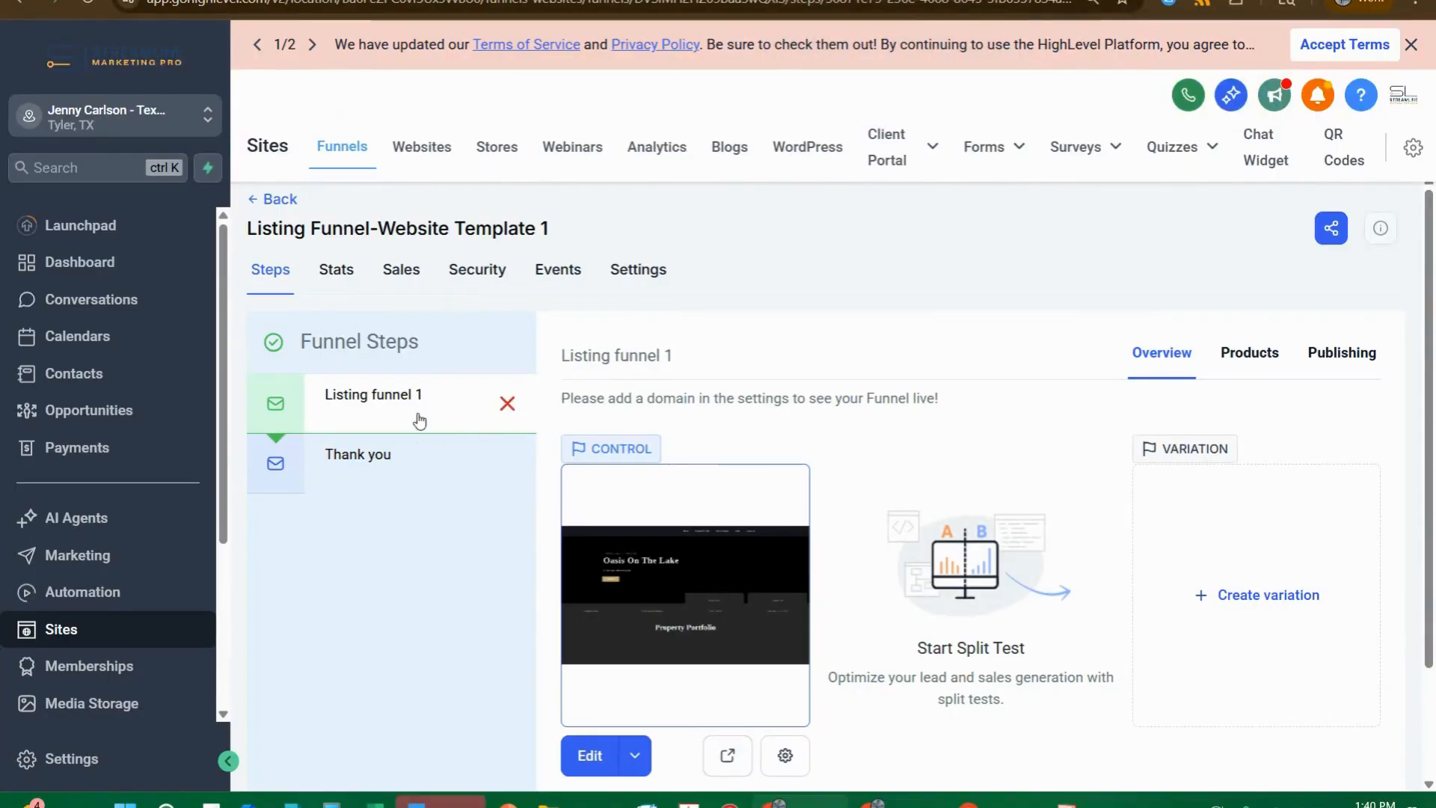
{"action": "left_click", "coordinate": [270, 201]}
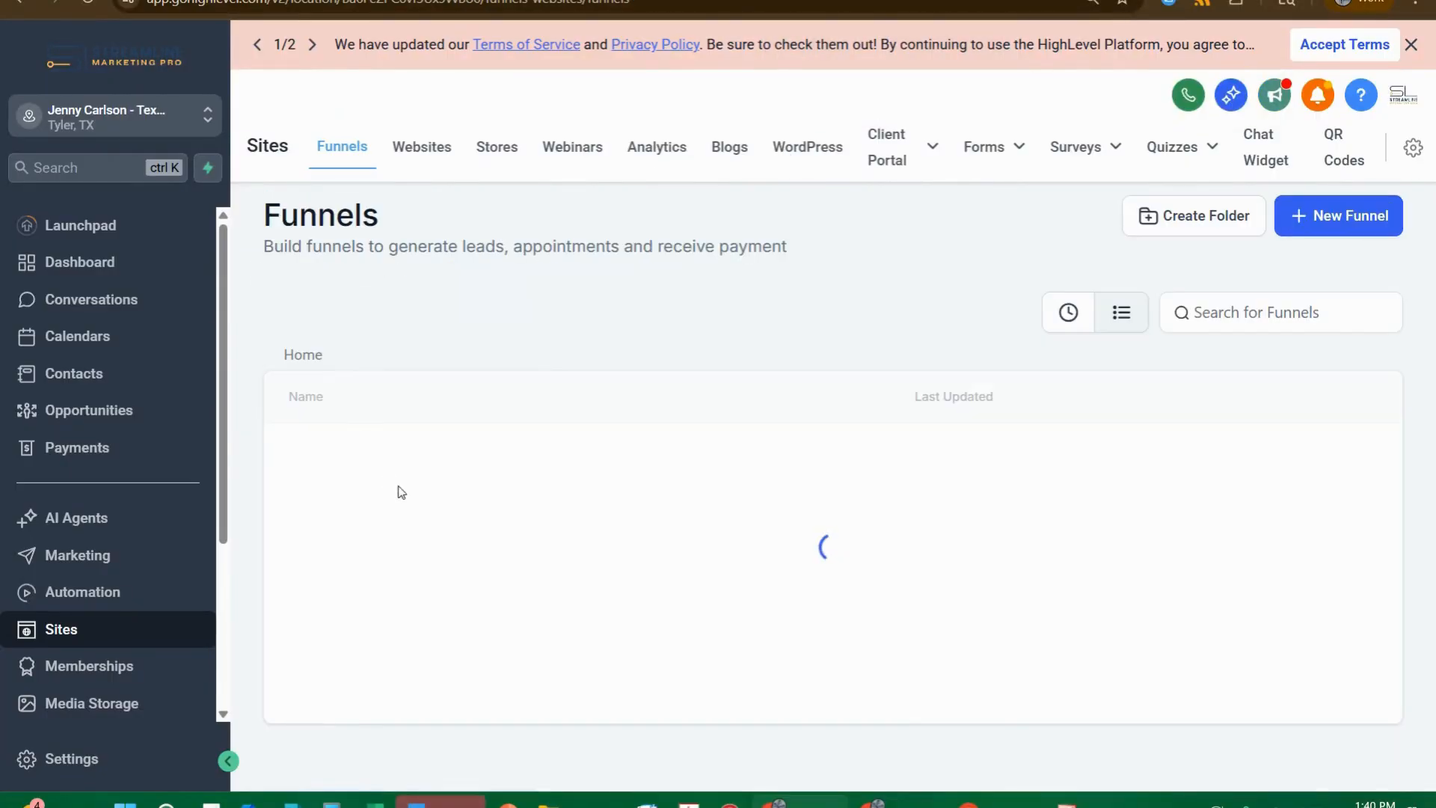
{"action": "scroll", "coordinate": [374, 585], "scroll_direction": "down", "scroll_amount": 5}
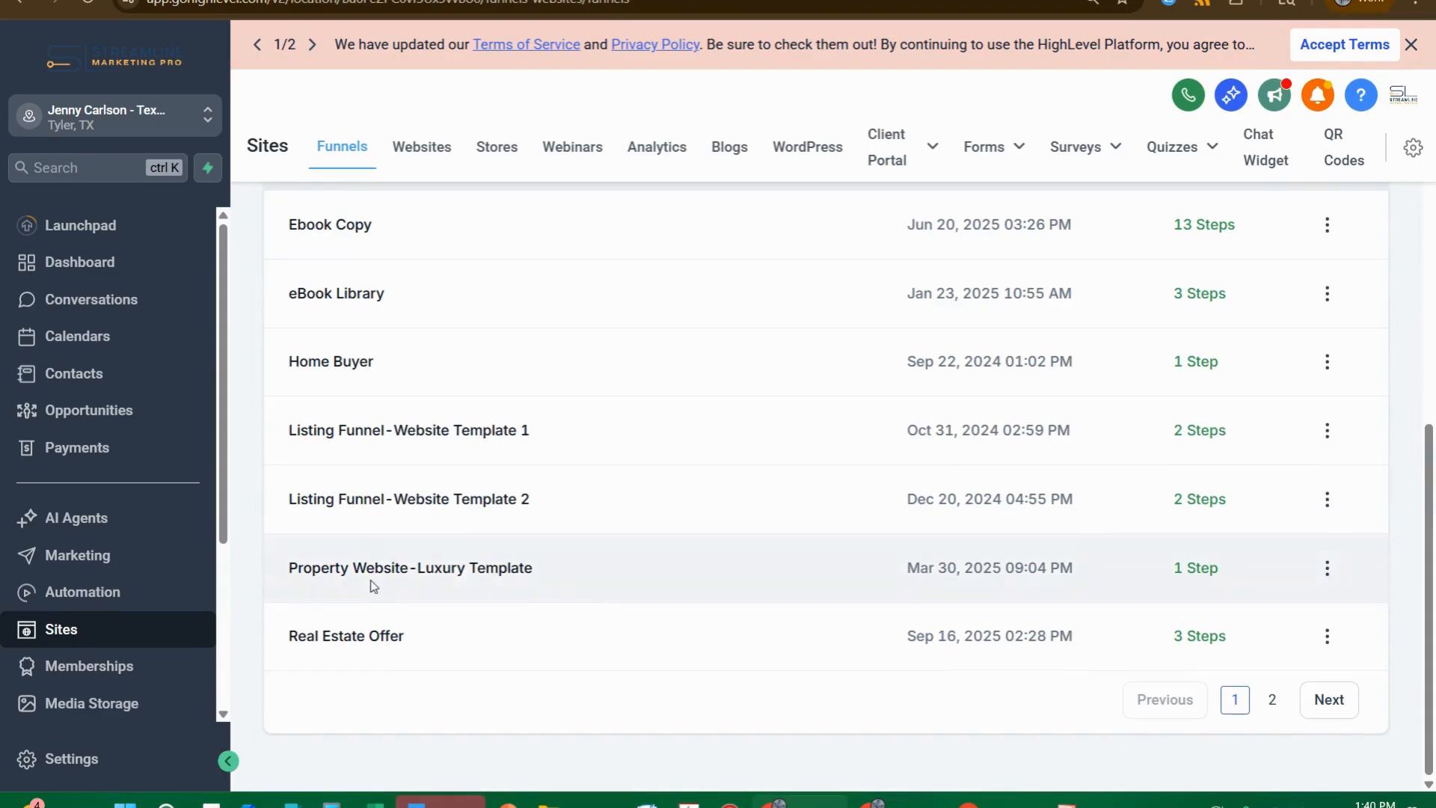
{"action": "left_click", "coordinate": [417, 499]}
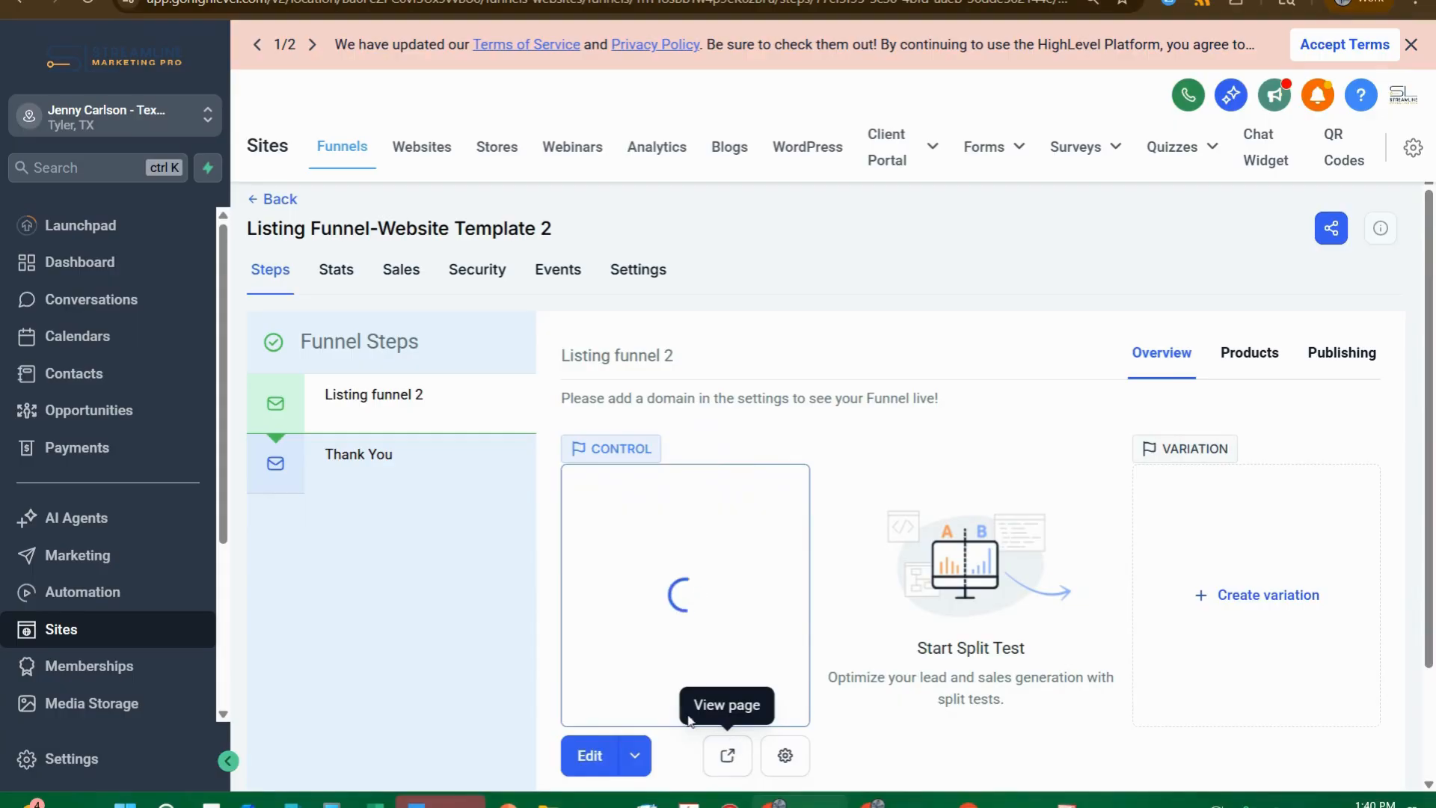
{"action": "scroll", "coordinate": [735, 758], "scroll_direction": "down", "scroll_amount": 2}
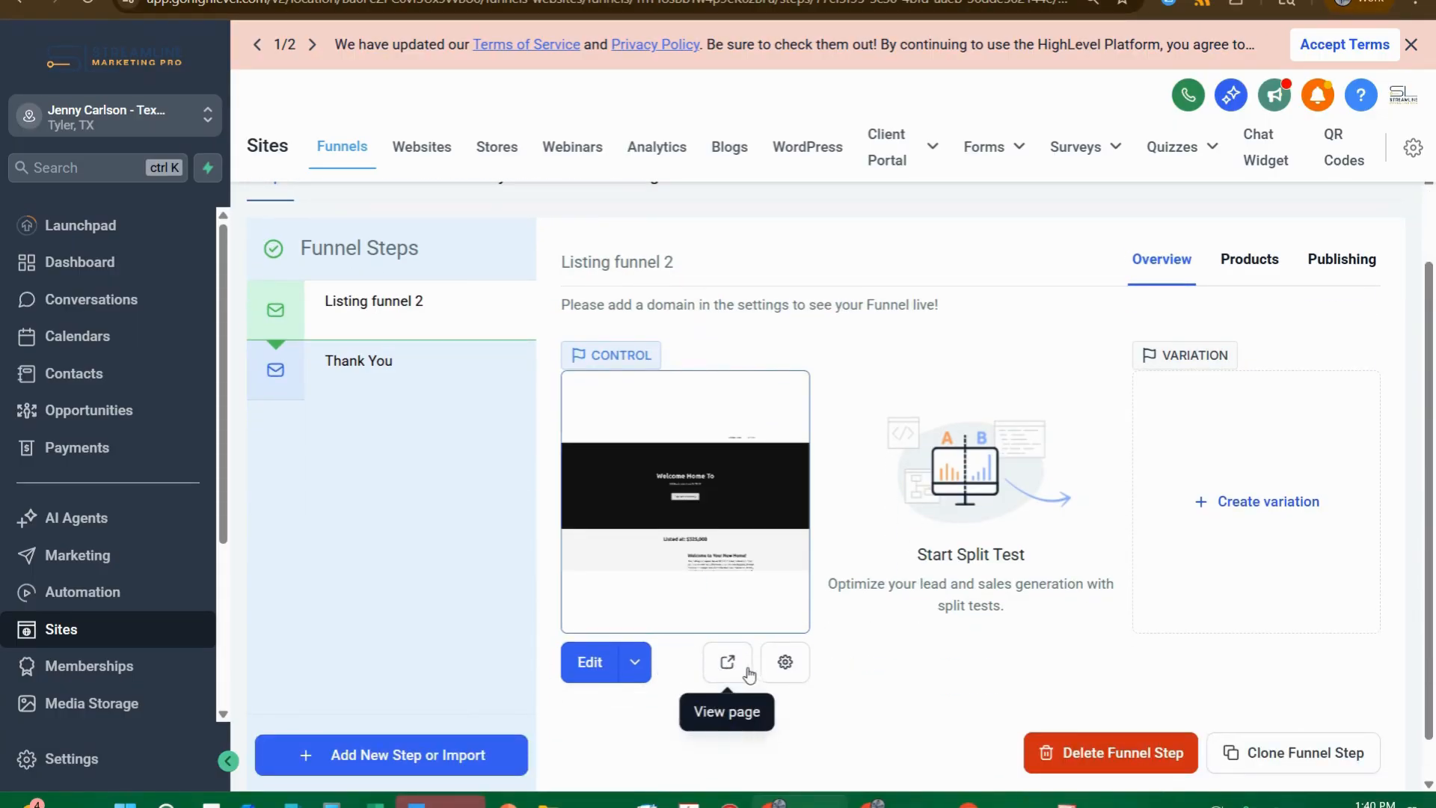
{"action": "left_click", "coordinate": [727, 663]}
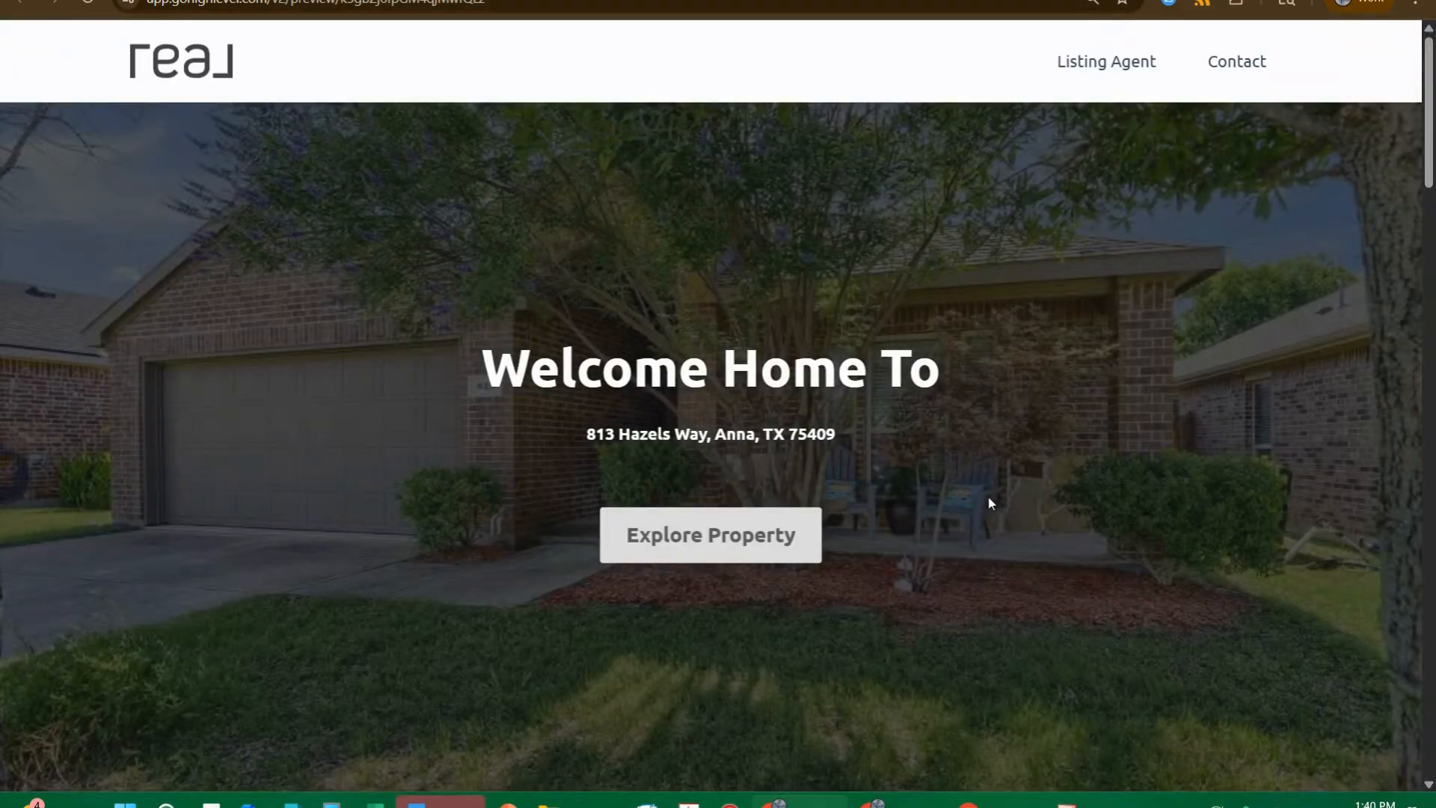
- Examine the second template's listing details, home features, agent profile, photo gallery and testimonials, then return to the page's beginning
{"action": "scroll", "coordinate": [987, 495], "scroll_direction": "down", "scroll_amount": 8}
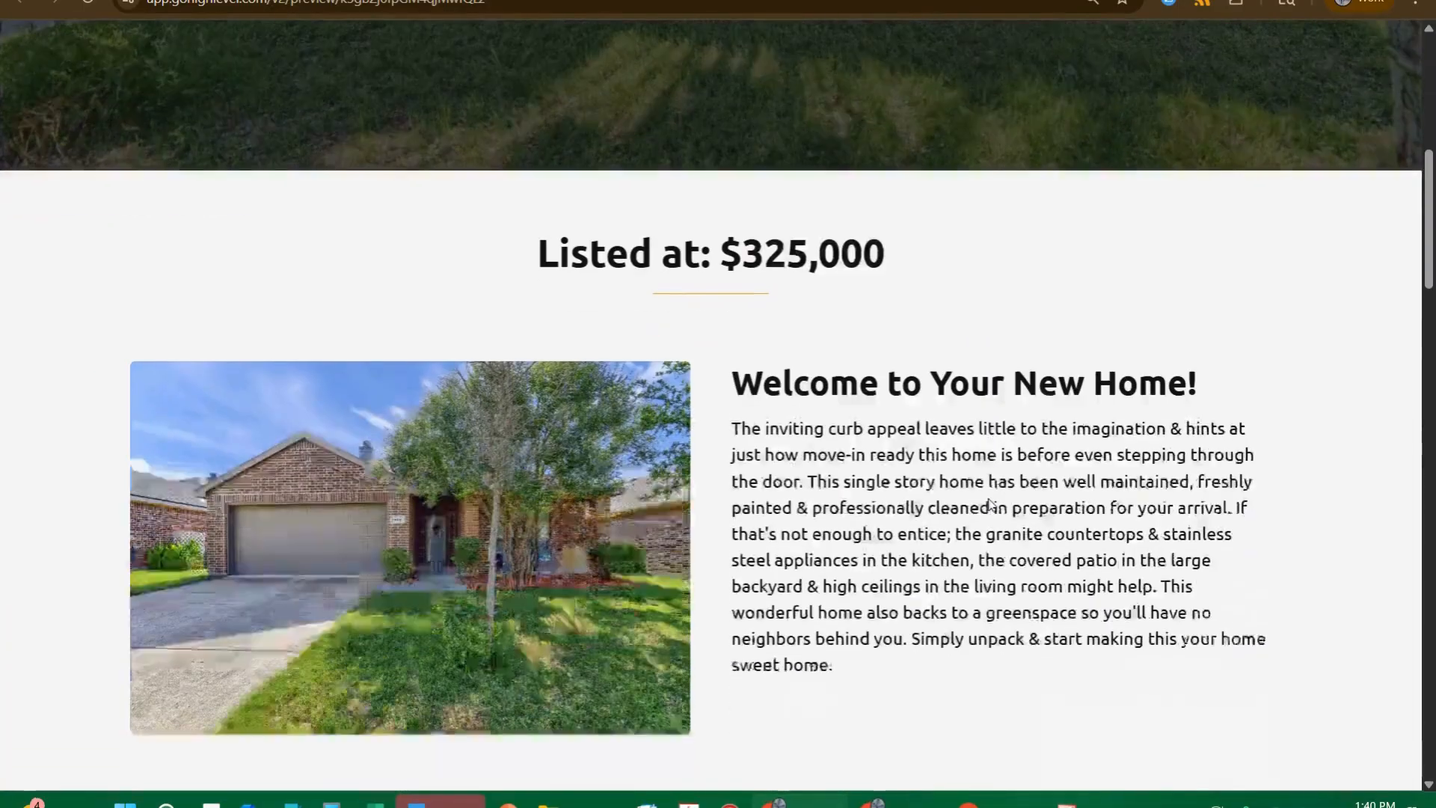
{"action": "scroll", "coordinate": [990, 505], "scroll_direction": "down", "scroll_amount": 10}
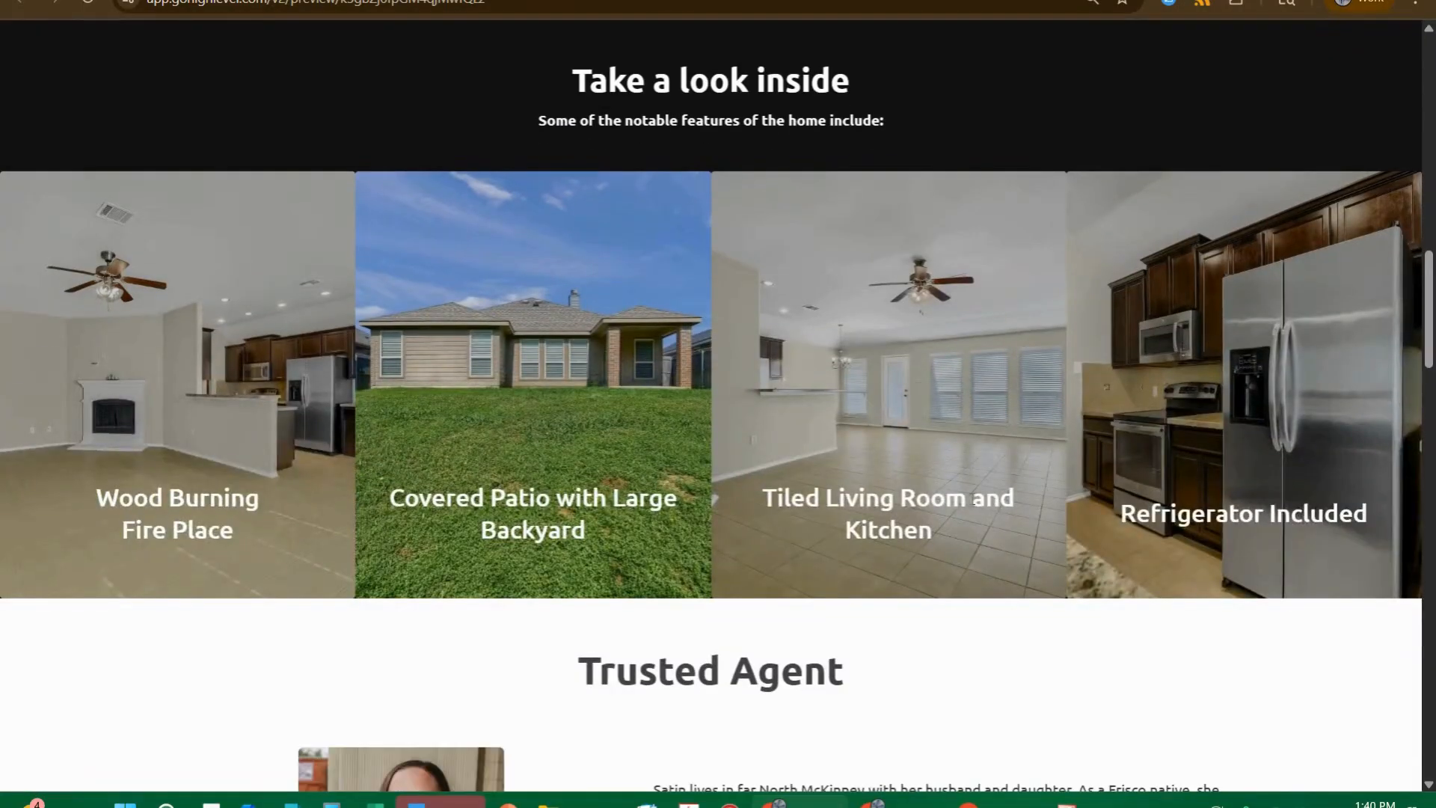
{"action": "scroll", "coordinate": [965, 500], "scroll_direction": "down", "scroll_amount": 5}
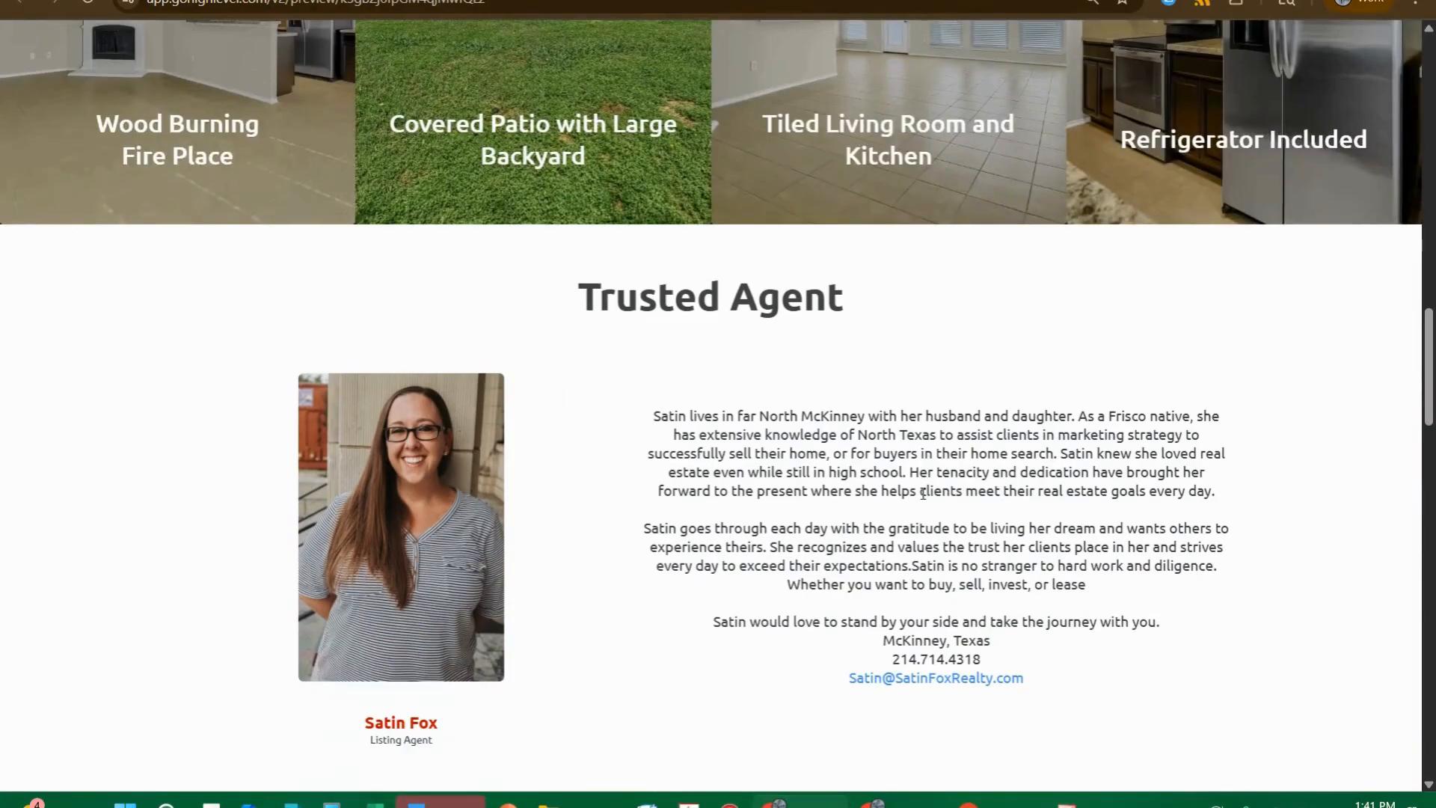
{"action": "scroll", "coordinate": [923, 493], "scroll_direction": "down", "scroll_amount": 8}
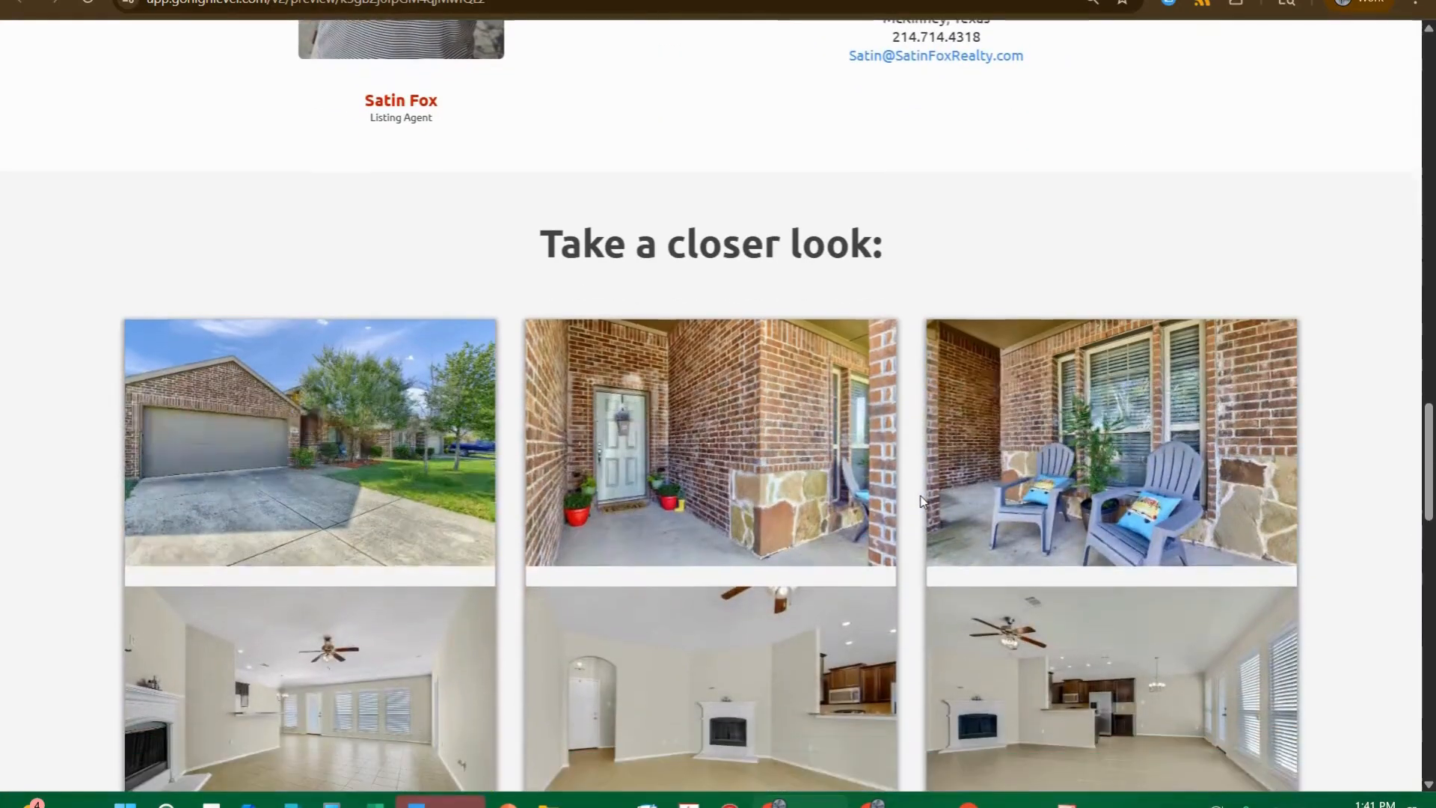
{"action": "scroll", "coordinate": [921, 501], "scroll_direction": "down", "scroll_amount": 14}
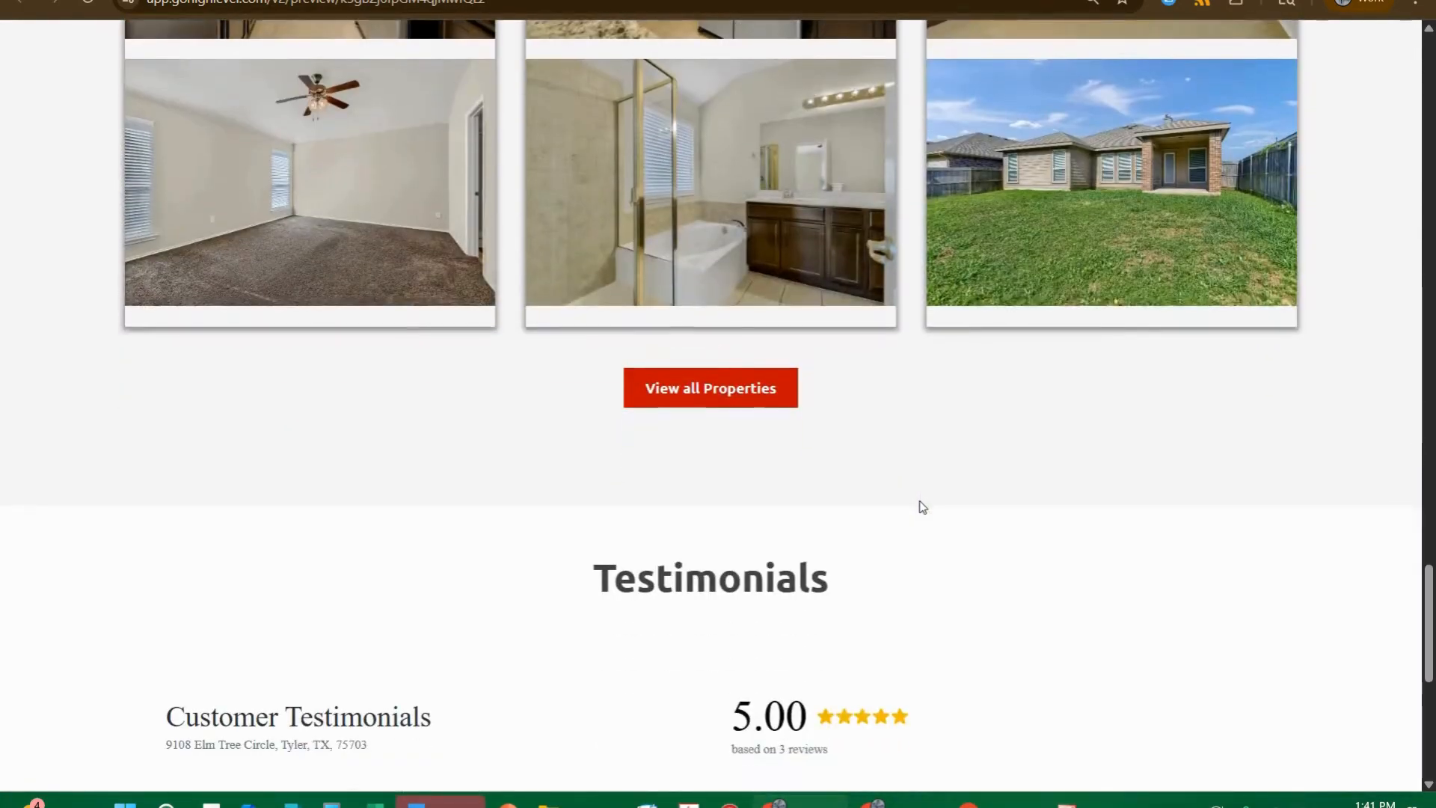
{"action": "scroll", "coordinate": [923, 507], "scroll_direction": "down", "scroll_amount": 8}
{"action": "scroll", "coordinate": [924, 507], "scroll_direction": "up", "scroll_amount": 7}
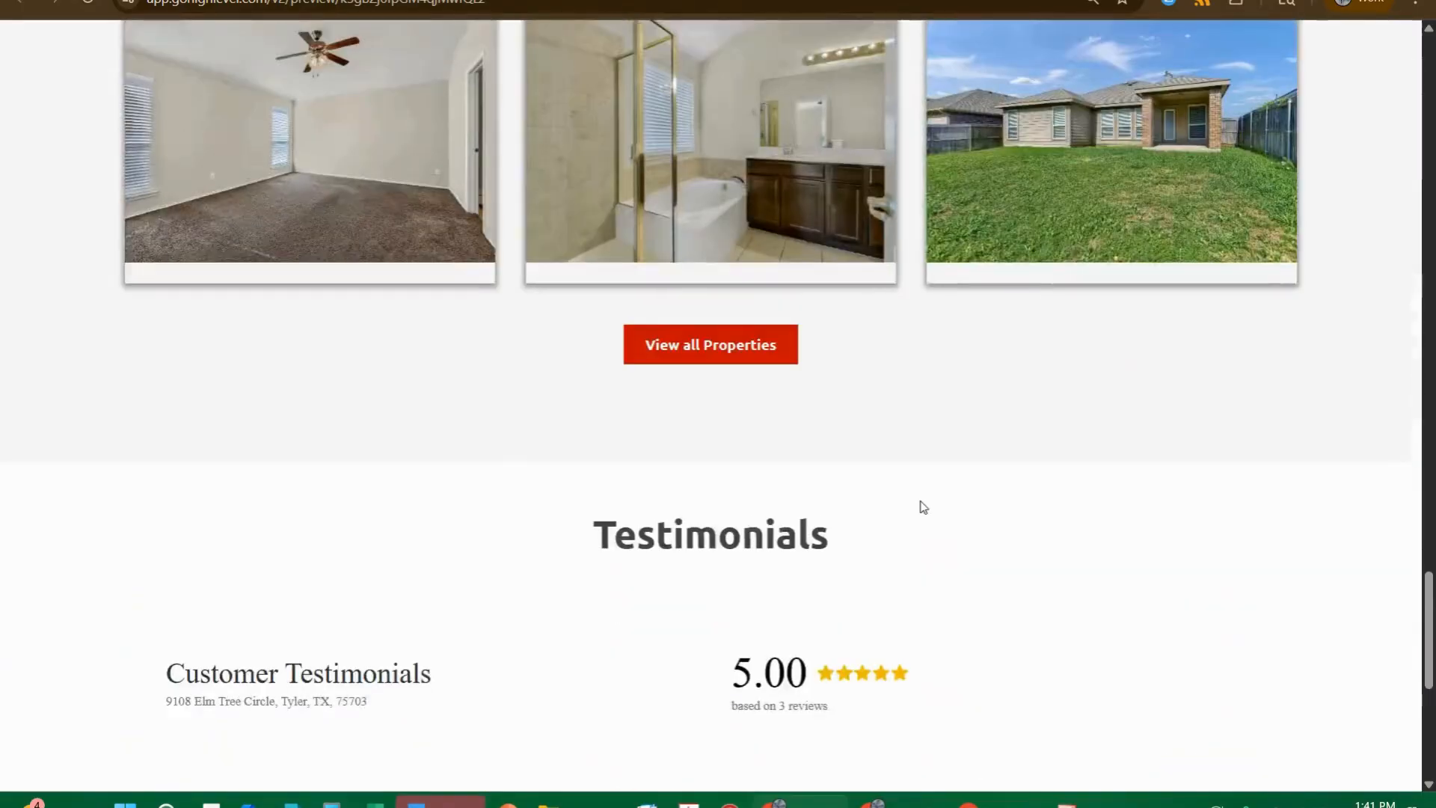
{"action": "scroll", "coordinate": [923, 507], "scroll_direction": "up", "scroll_amount": 20}
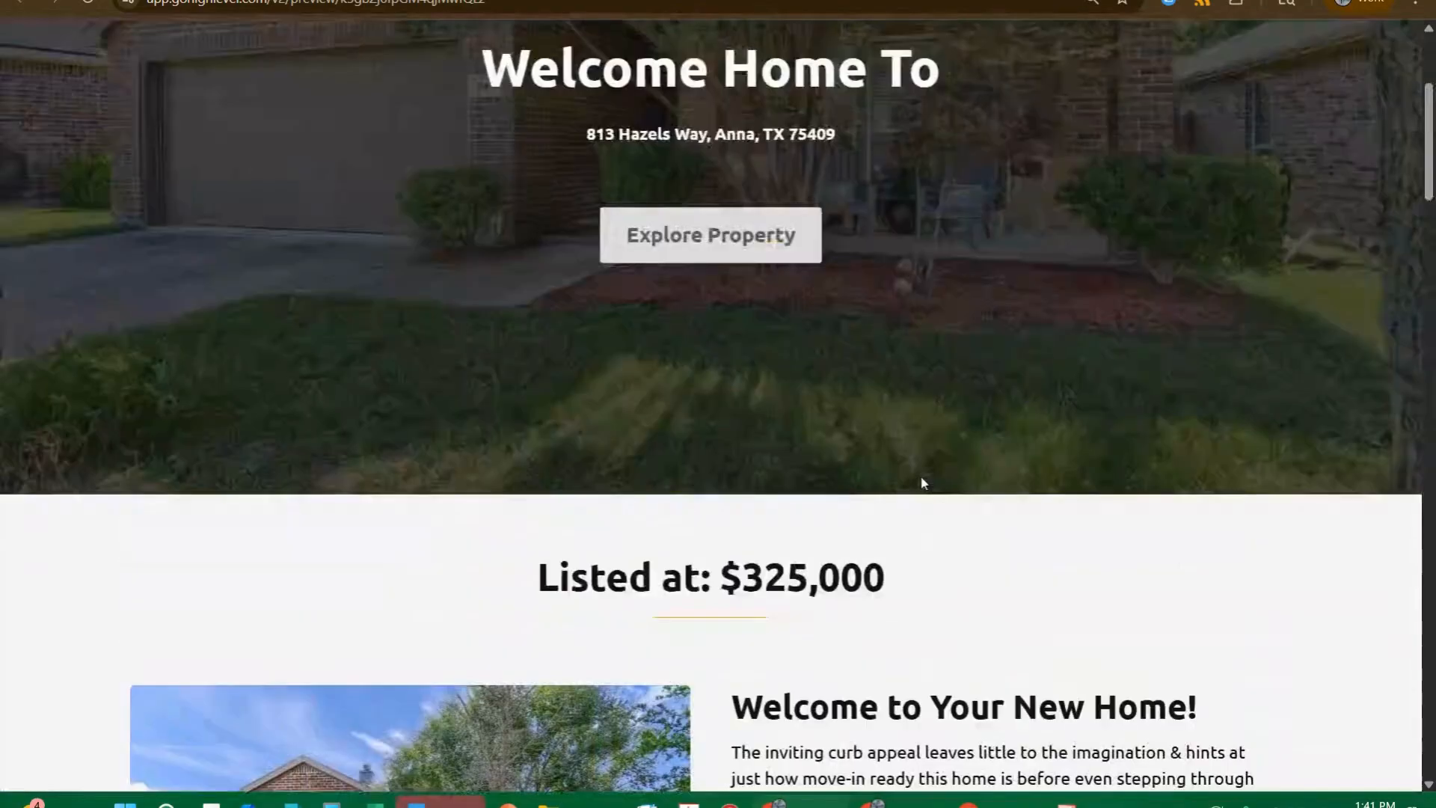
{"action": "scroll", "coordinate": [920, 478], "scroll_direction": "up", "scroll_amount": 4}
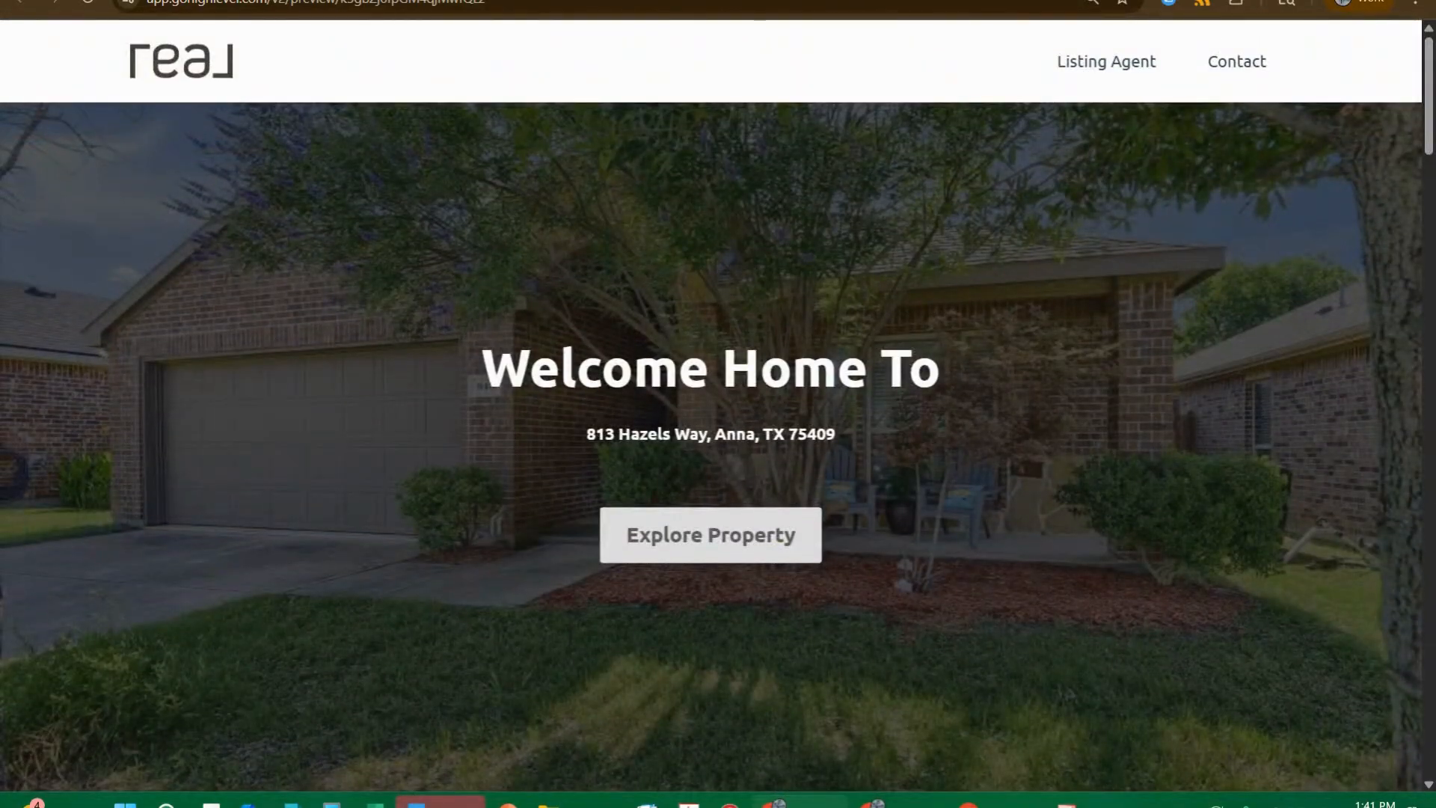
- Return to the funnels list, open Property Website-Luxury Template and preview its Sample 1 page
{"action": "left_click", "coordinate": [770, 2]}
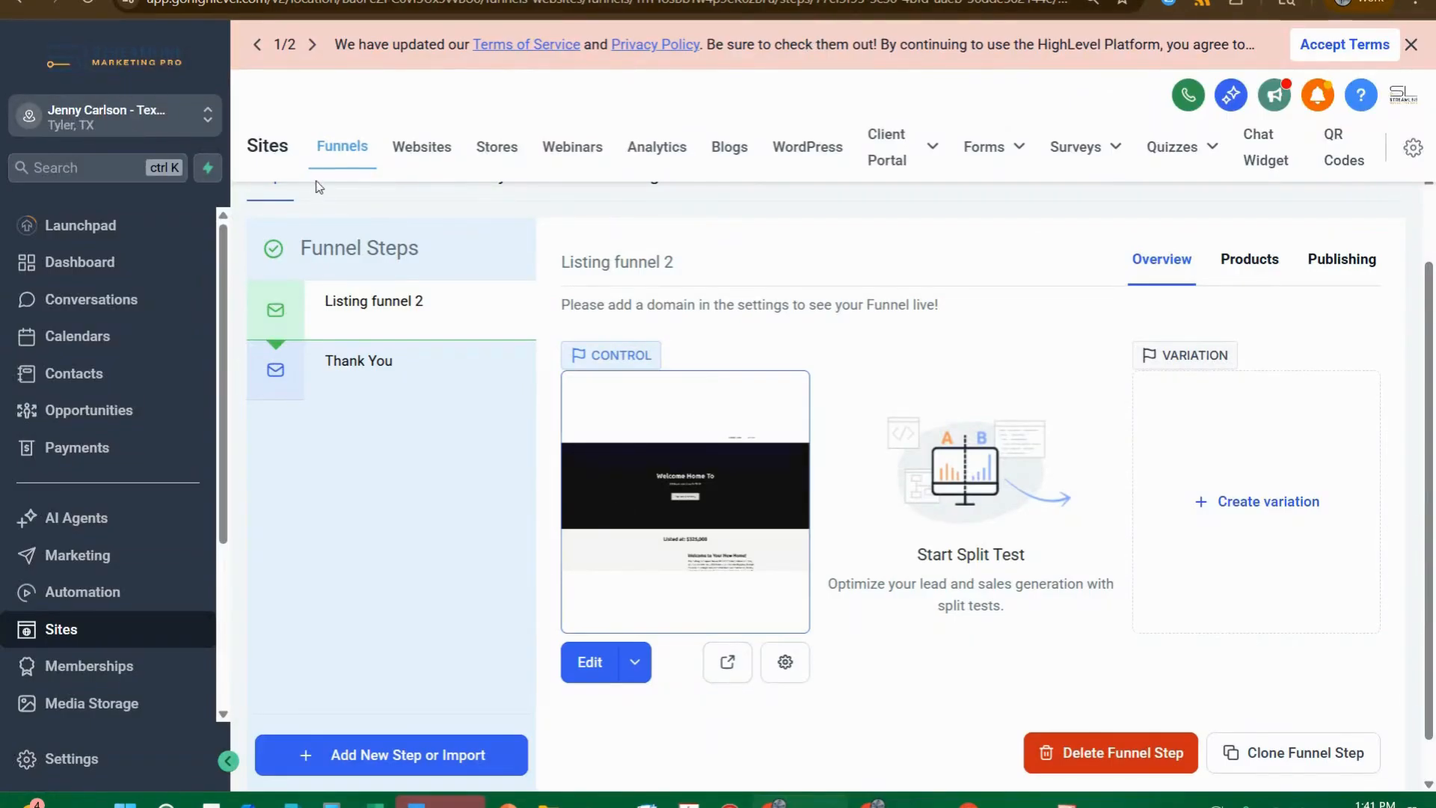
{"action": "left_click", "coordinate": [279, 196]}
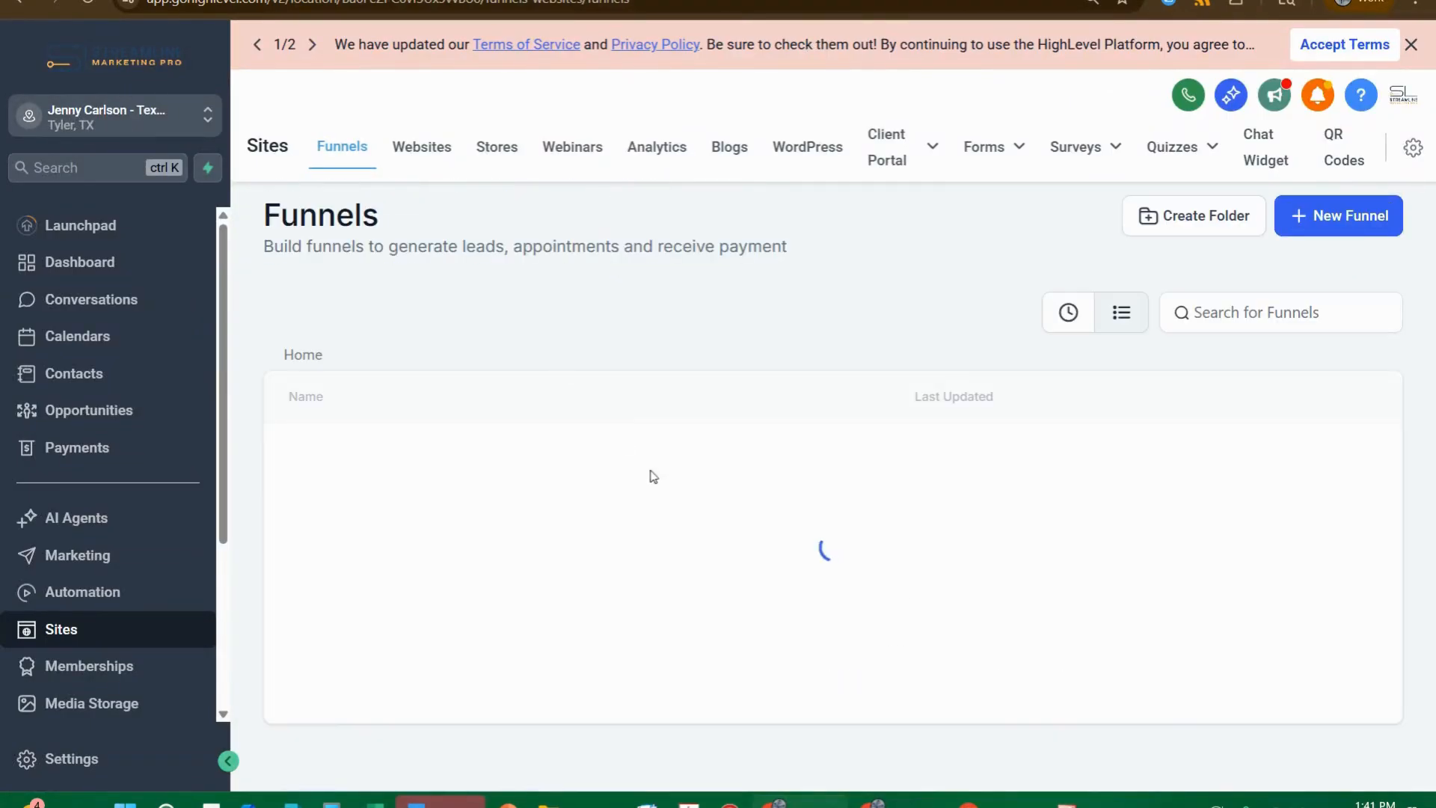
{"action": "scroll", "coordinate": [449, 636], "scroll_direction": "down", "scroll_amount": 5}
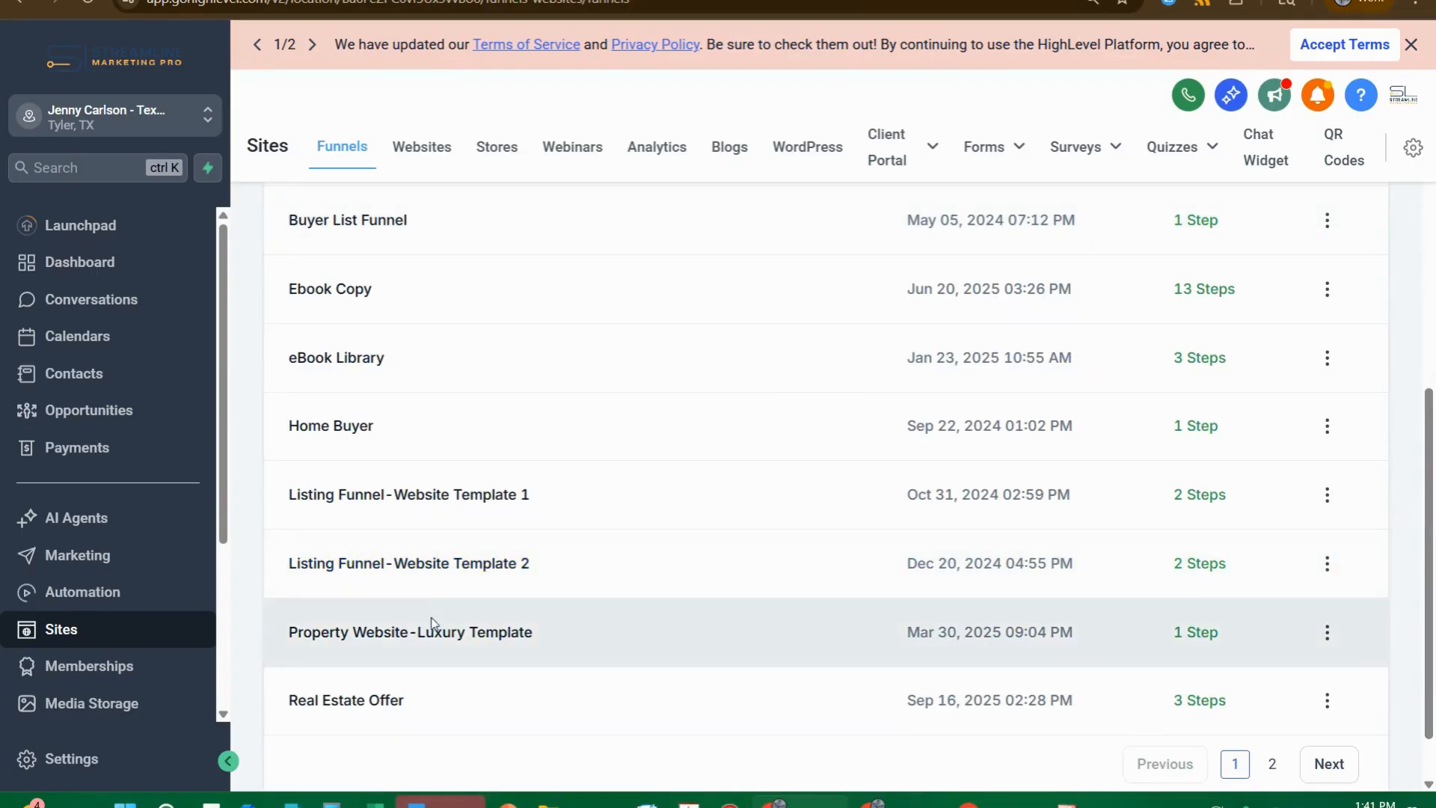
{"action": "left_click", "coordinate": [432, 636]}
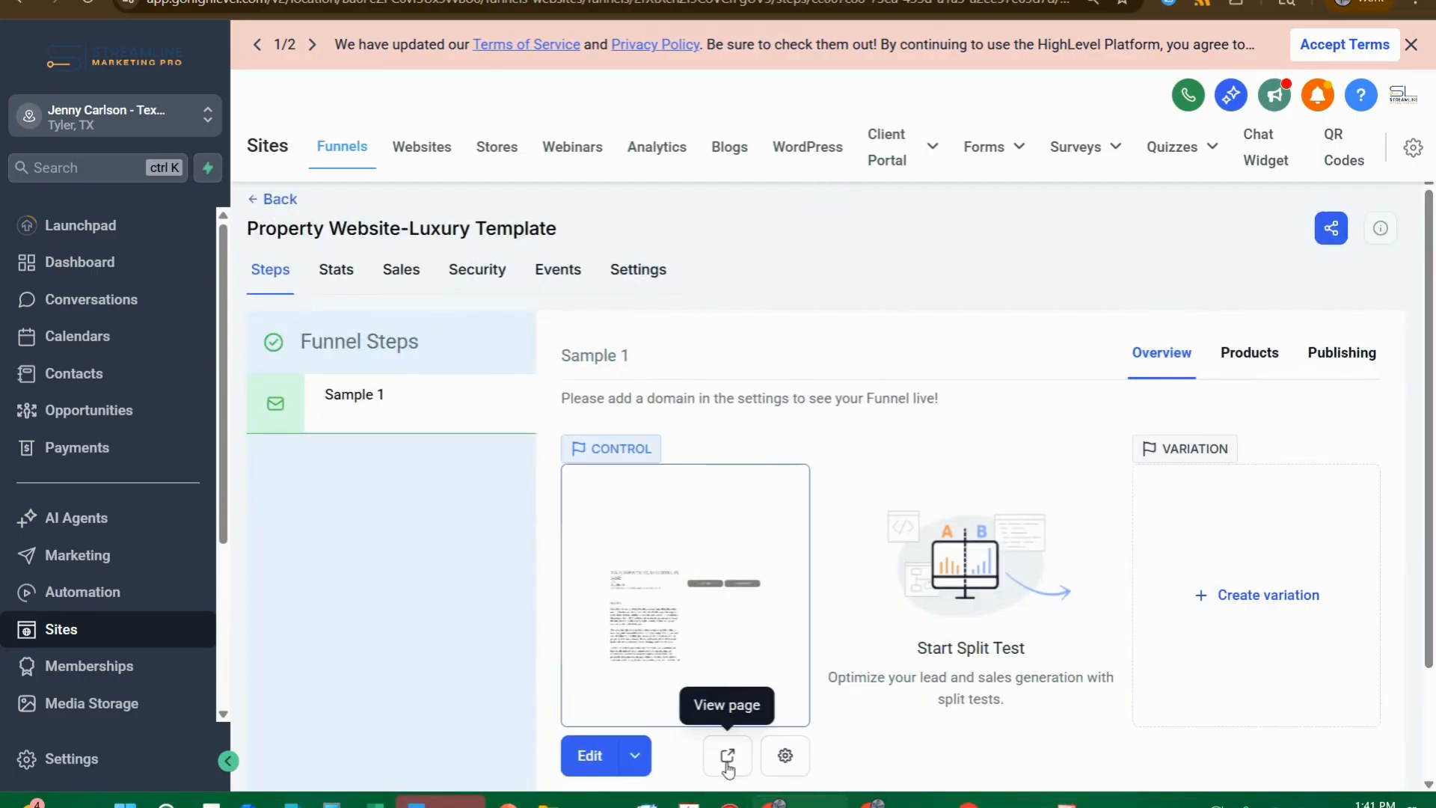
{"action": "left_click", "coordinate": [728, 757]}
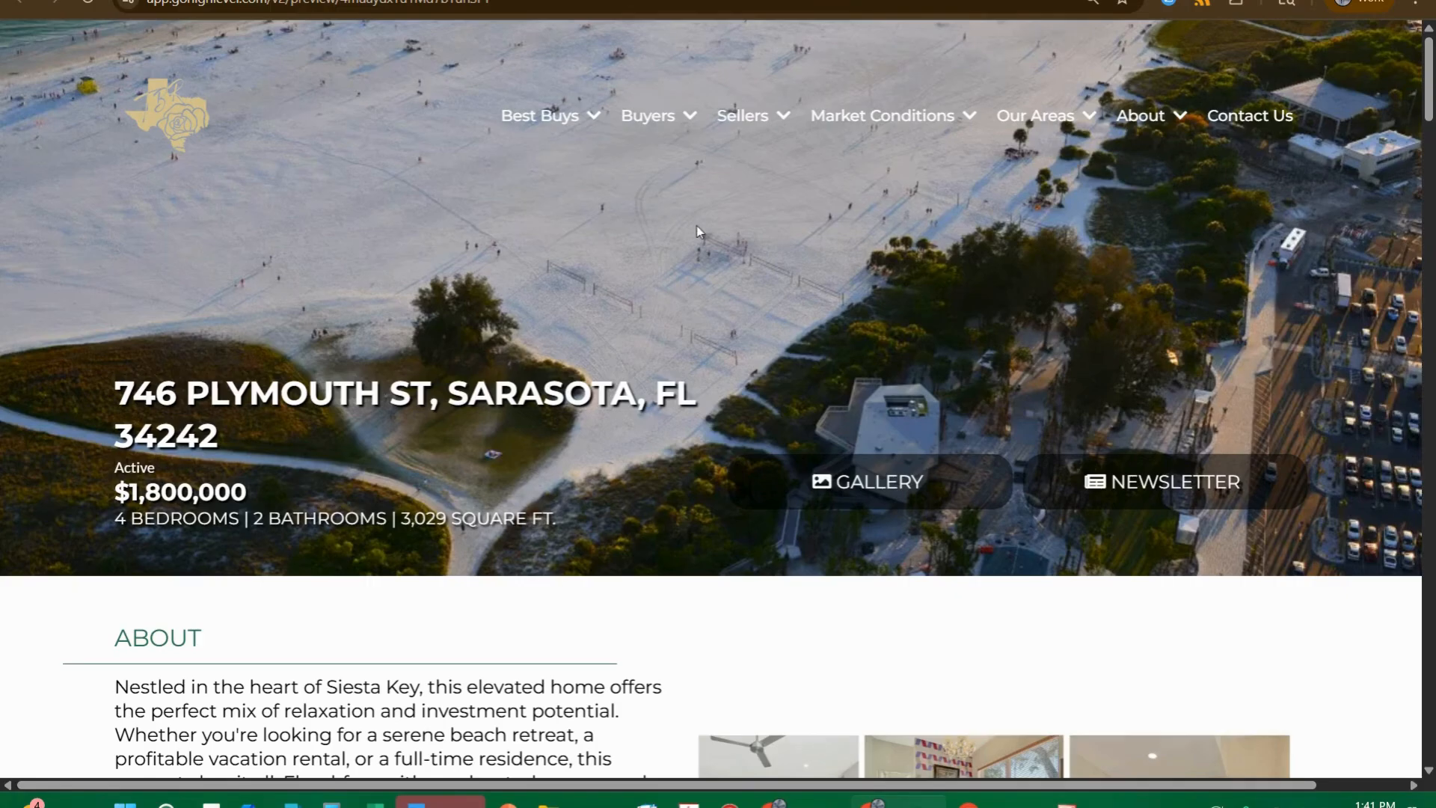
- Examine the luxury template's header, About text with photo collage, and Location / Lifestyle section with its map
{"action": "scroll", "coordinate": [736, 246], "scroll_direction": "down", "scroll_amount": 3}
{"action": "scroll", "coordinate": [685, 250], "scroll_direction": "up", "scroll_amount": 3}
{"action": "scroll", "coordinate": [678, 244], "scroll_direction": "down", "scroll_amount": 6}
{"action": "scroll", "coordinate": [678, 244], "scroll_direction": "up", "scroll_amount": 2}
{"action": "scroll", "coordinate": [677, 245], "scroll_direction": "down", "scroll_amount": 2}
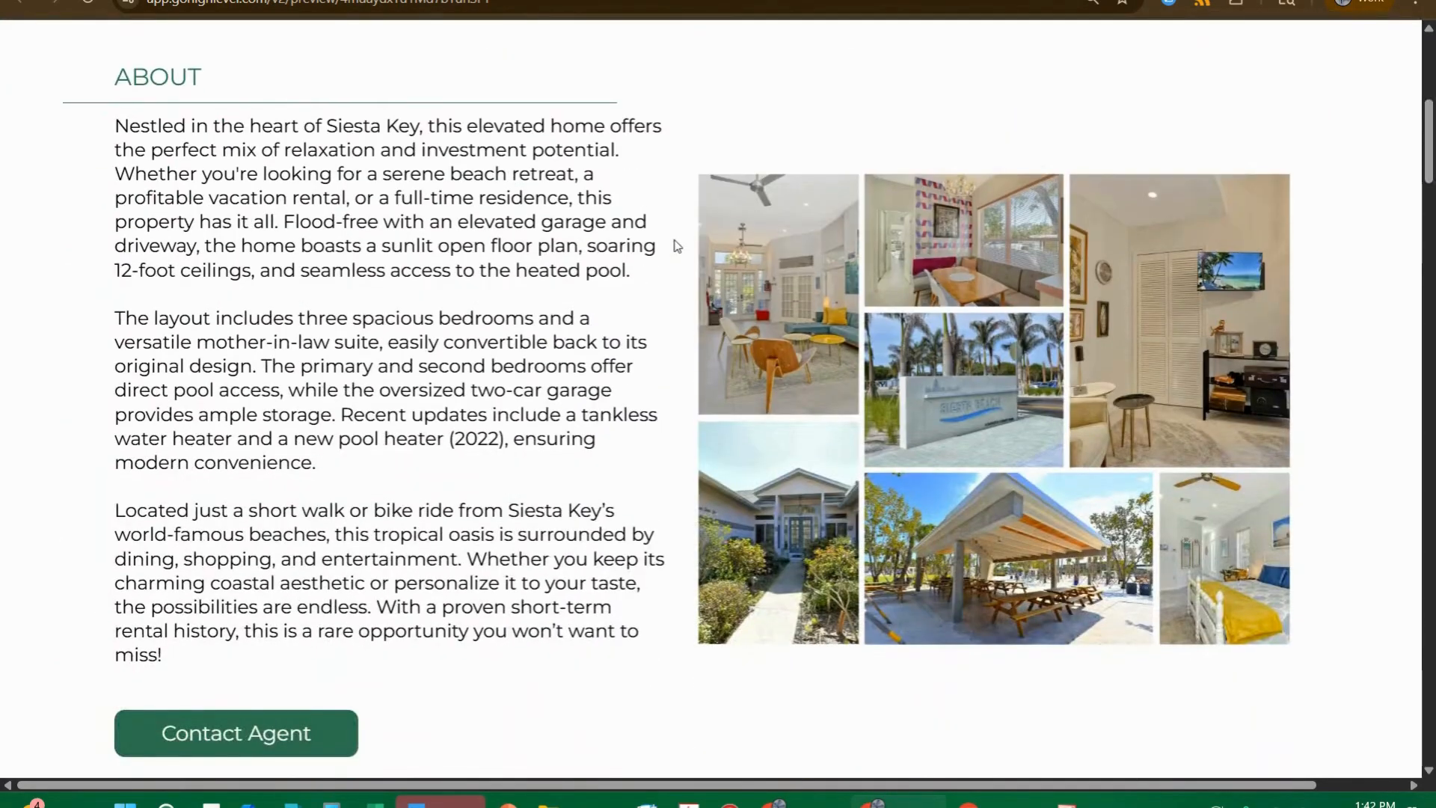
{"action": "scroll", "coordinate": [676, 245], "scroll_direction": "down", "scroll_amount": 8}
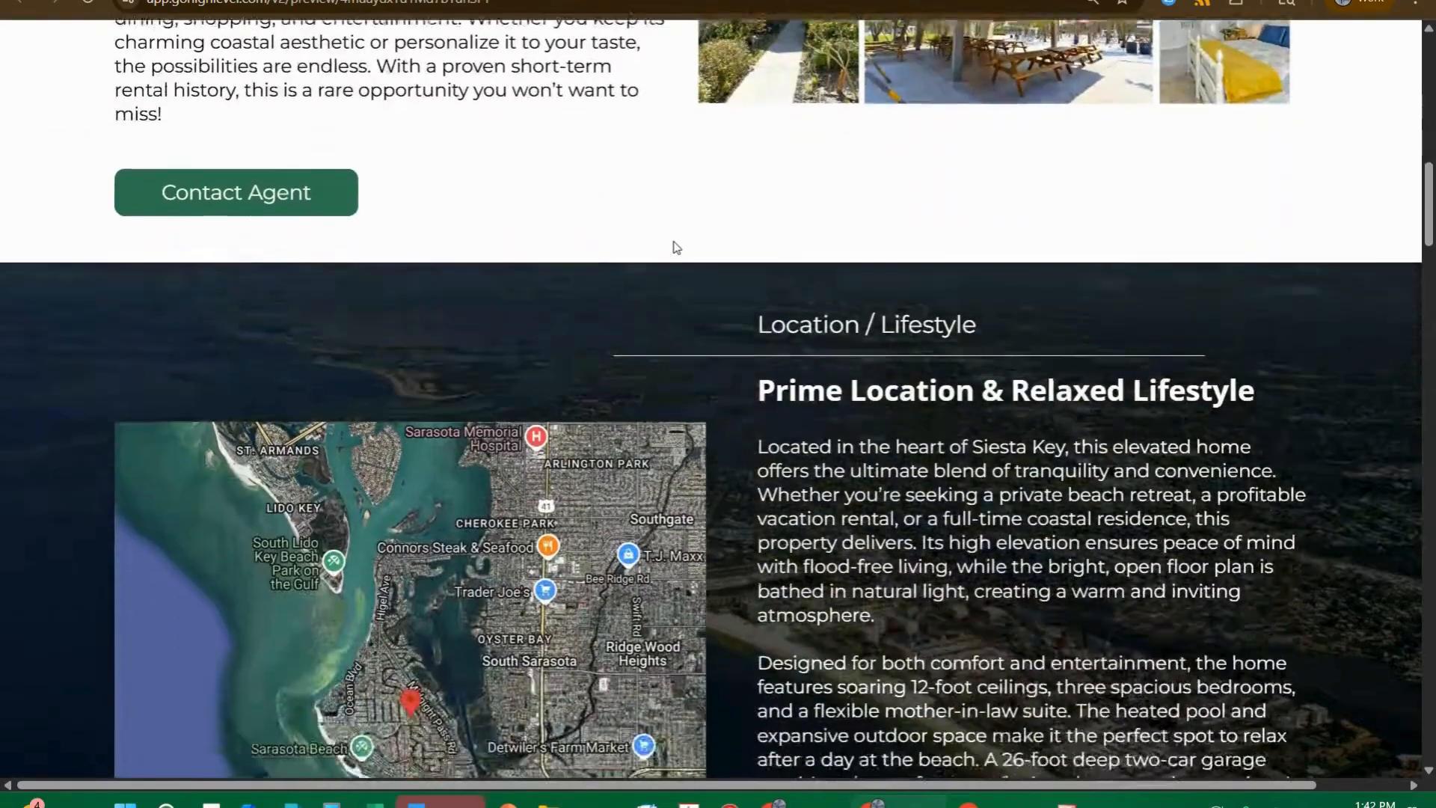
{"action": "scroll", "coordinate": [675, 248], "scroll_direction": "down", "scroll_amount": 2}
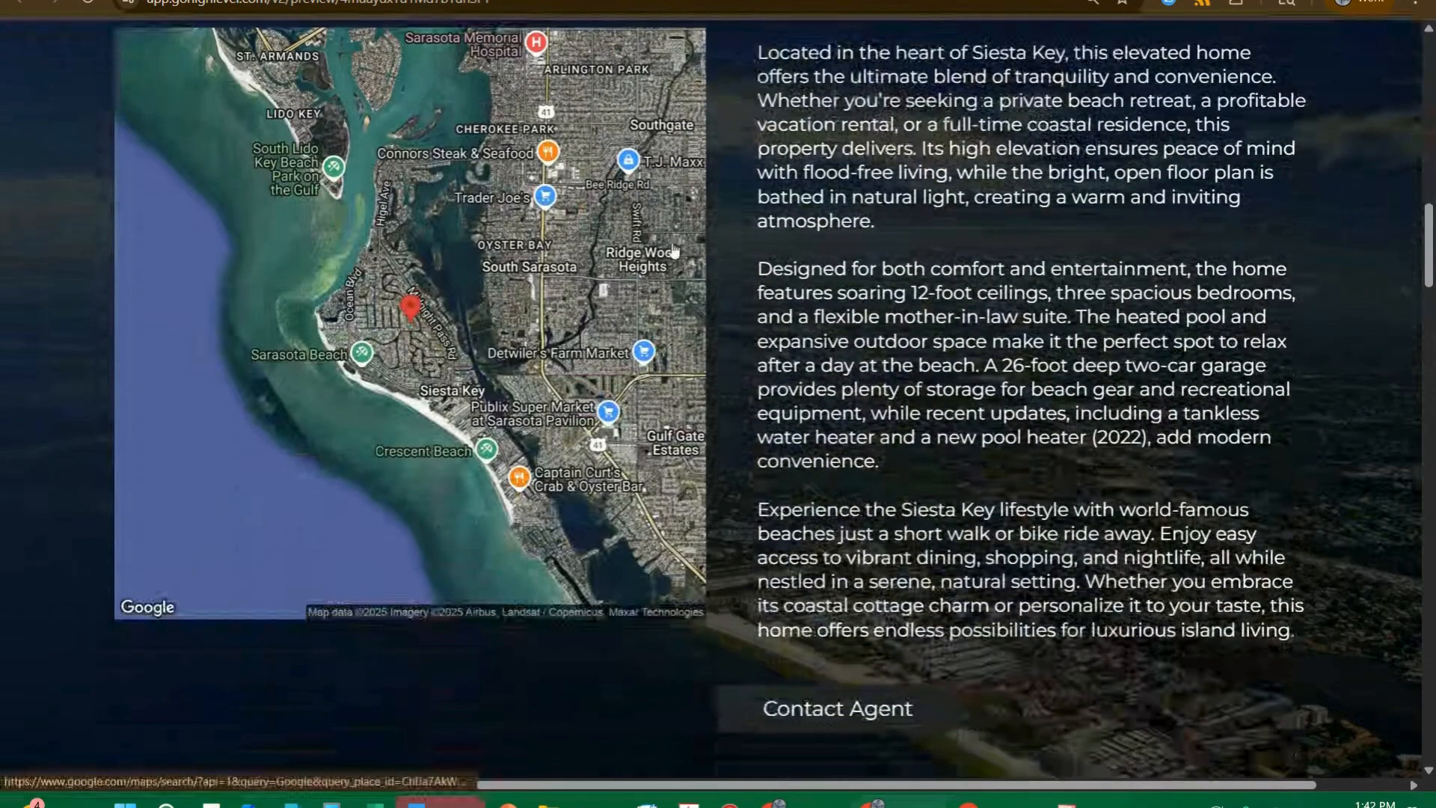
{"action": "scroll", "coordinate": [675, 251], "scroll_direction": "down", "scroll_amount": 1}
{"action": "scroll", "coordinate": [675, 250], "scroll_direction": "up", "scroll_amount": 2}
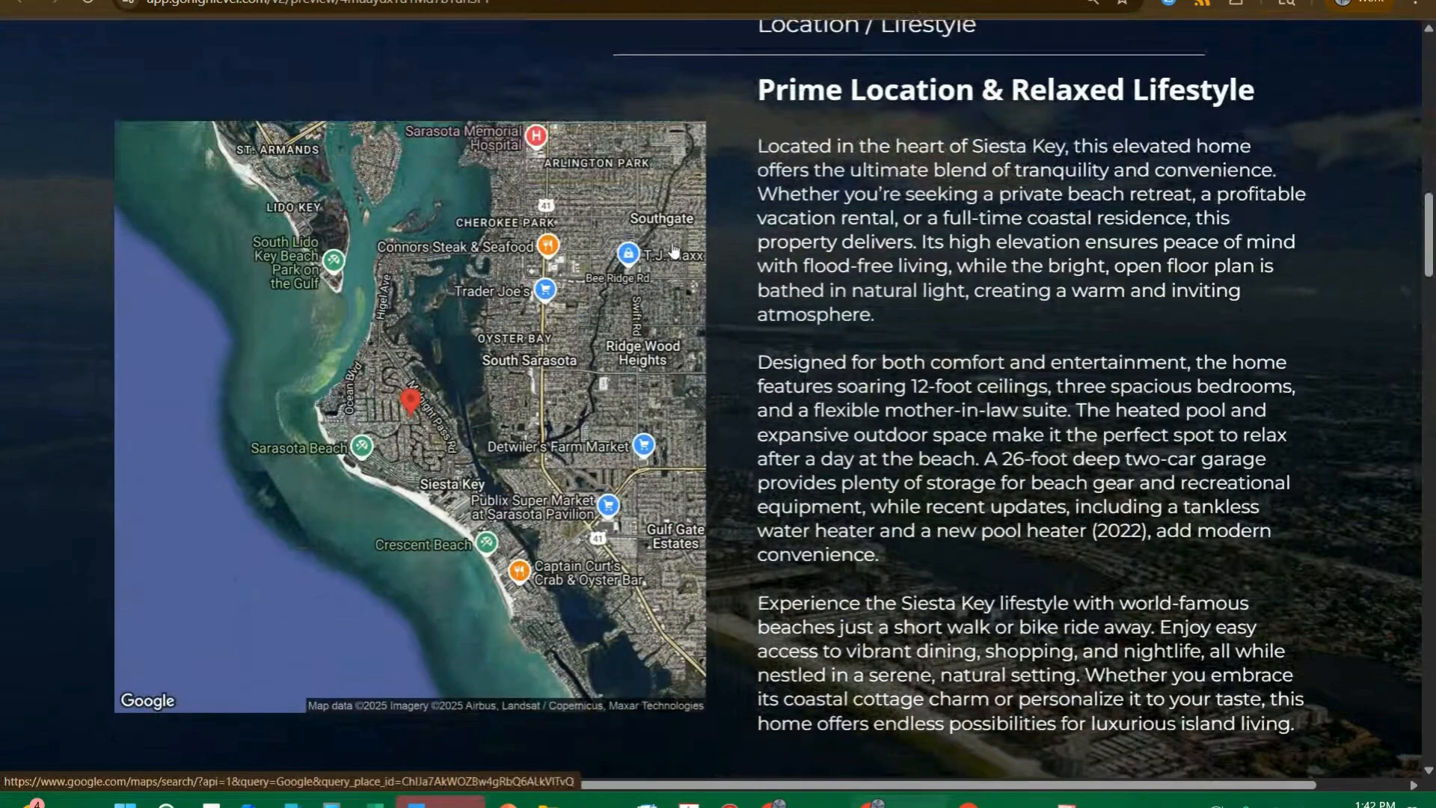
- Examine the luxury template's Gallery, Take a Tour, Amenities and feature photo card sections
{"action": "scroll", "coordinate": [674, 251], "scroll_direction": "down", "scroll_amount": 12}
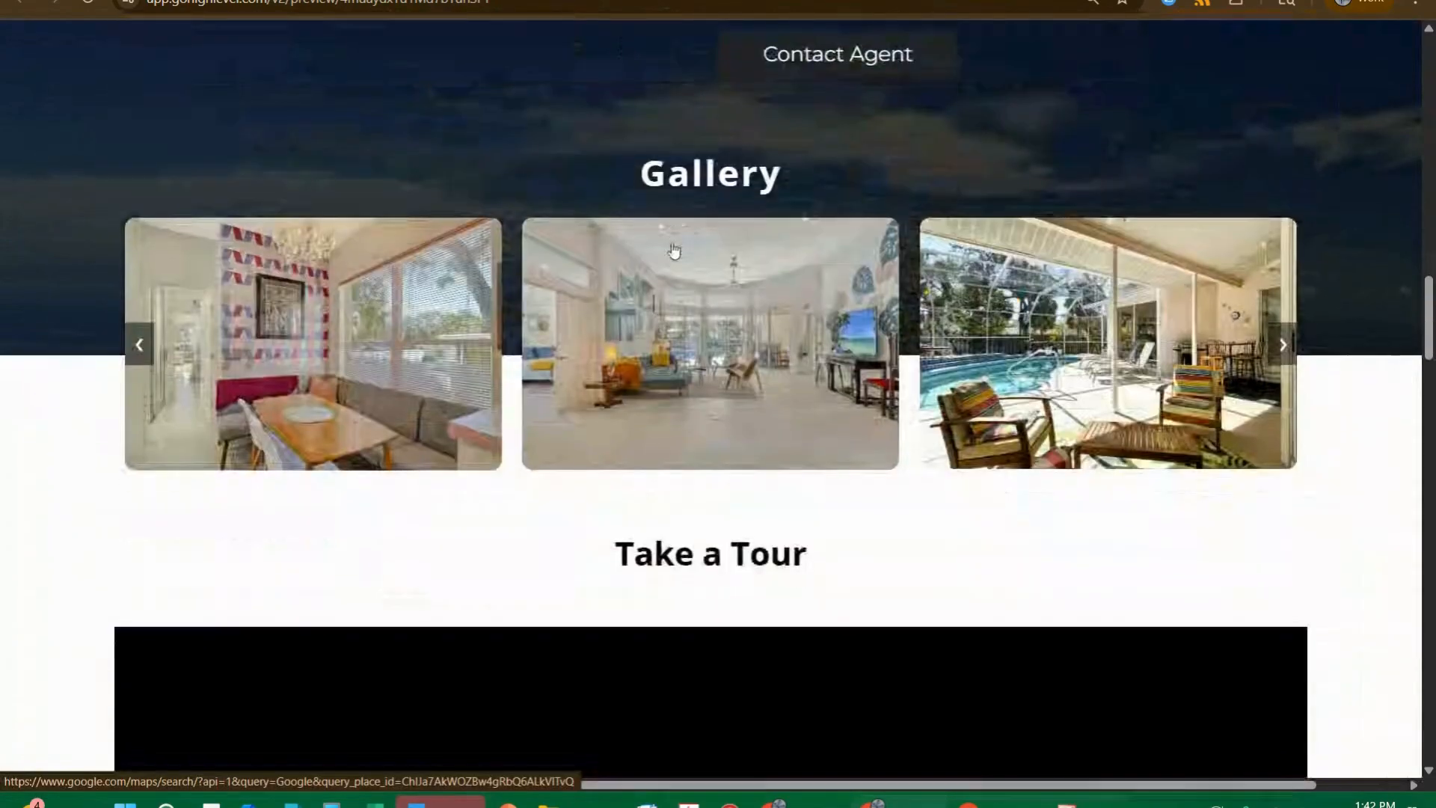
{"action": "scroll", "coordinate": [673, 250], "scroll_direction": "down", "scroll_amount": 3}
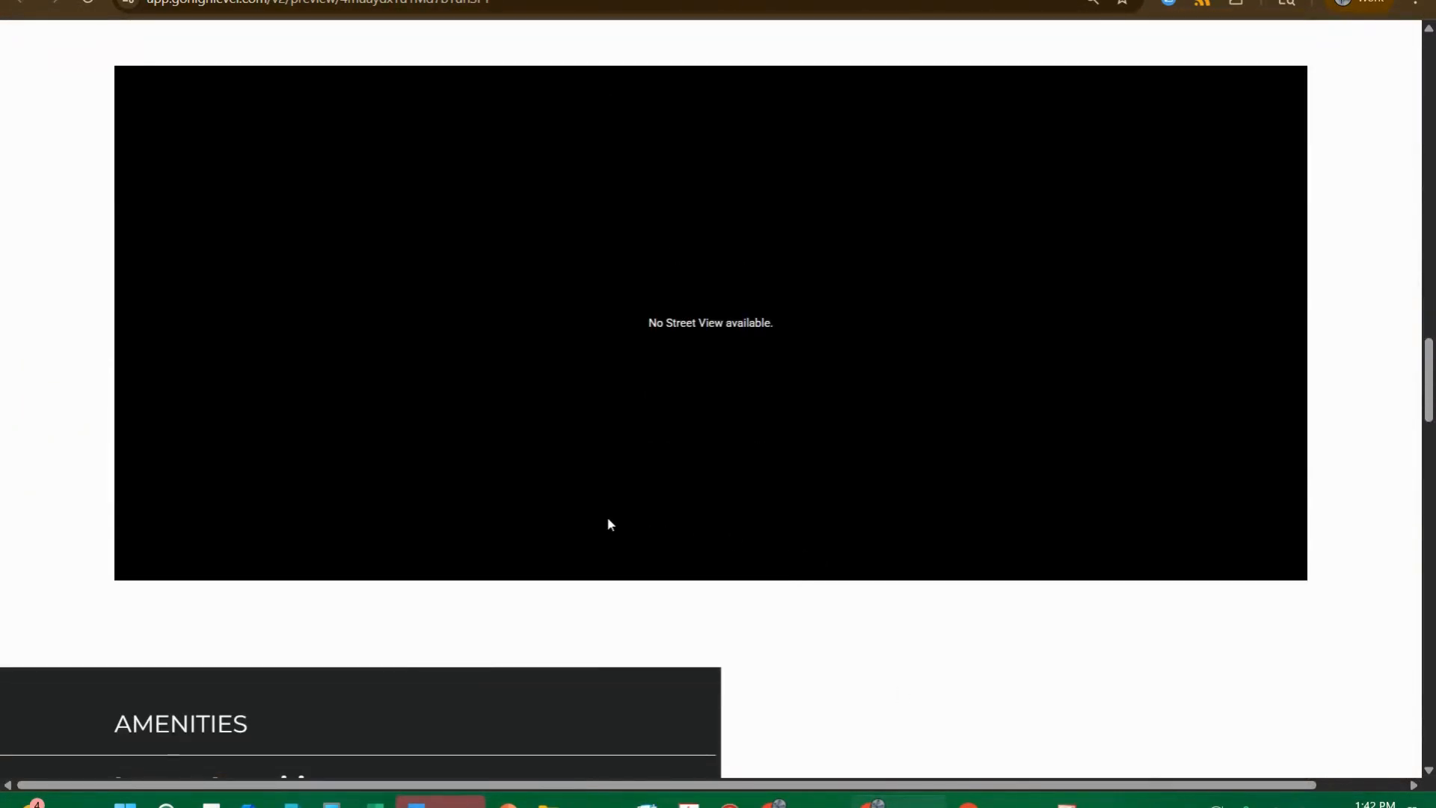
{"action": "scroll", "coordinate": [607, 519], "scroll_direction": "down", "scroll_amount": 6}
{"action": "scroll", "coordinate": [605, 516], "scroll_direction": "up", "scroll_amount": 6}
{"action": "scroll", "coordinate": [630, 516], "scroll_direction": "down", "scroll_amount": 5}
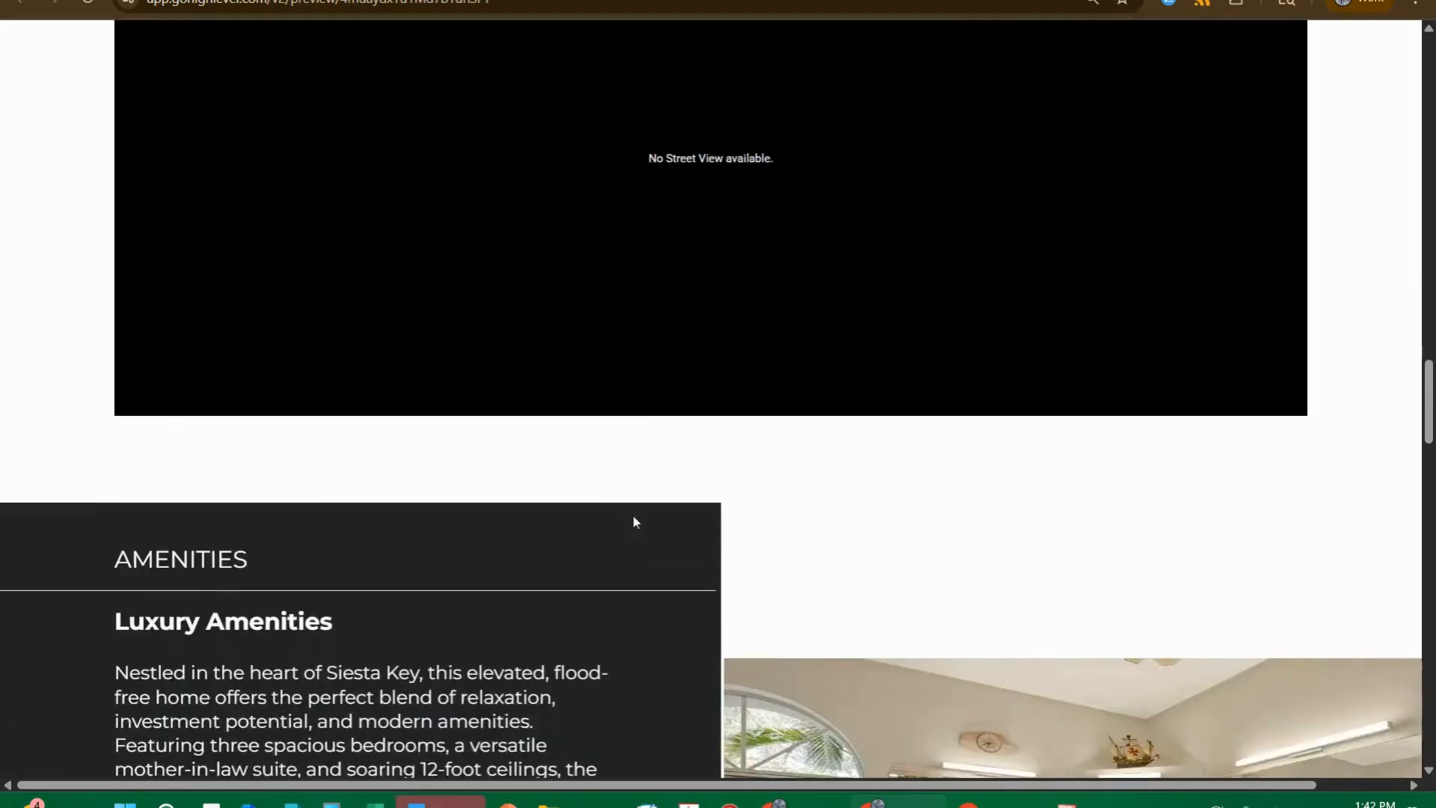
{"action": "scroll", "coordinate": [632, 522], "scroll_direction": "down", "scroll_amount": 5}
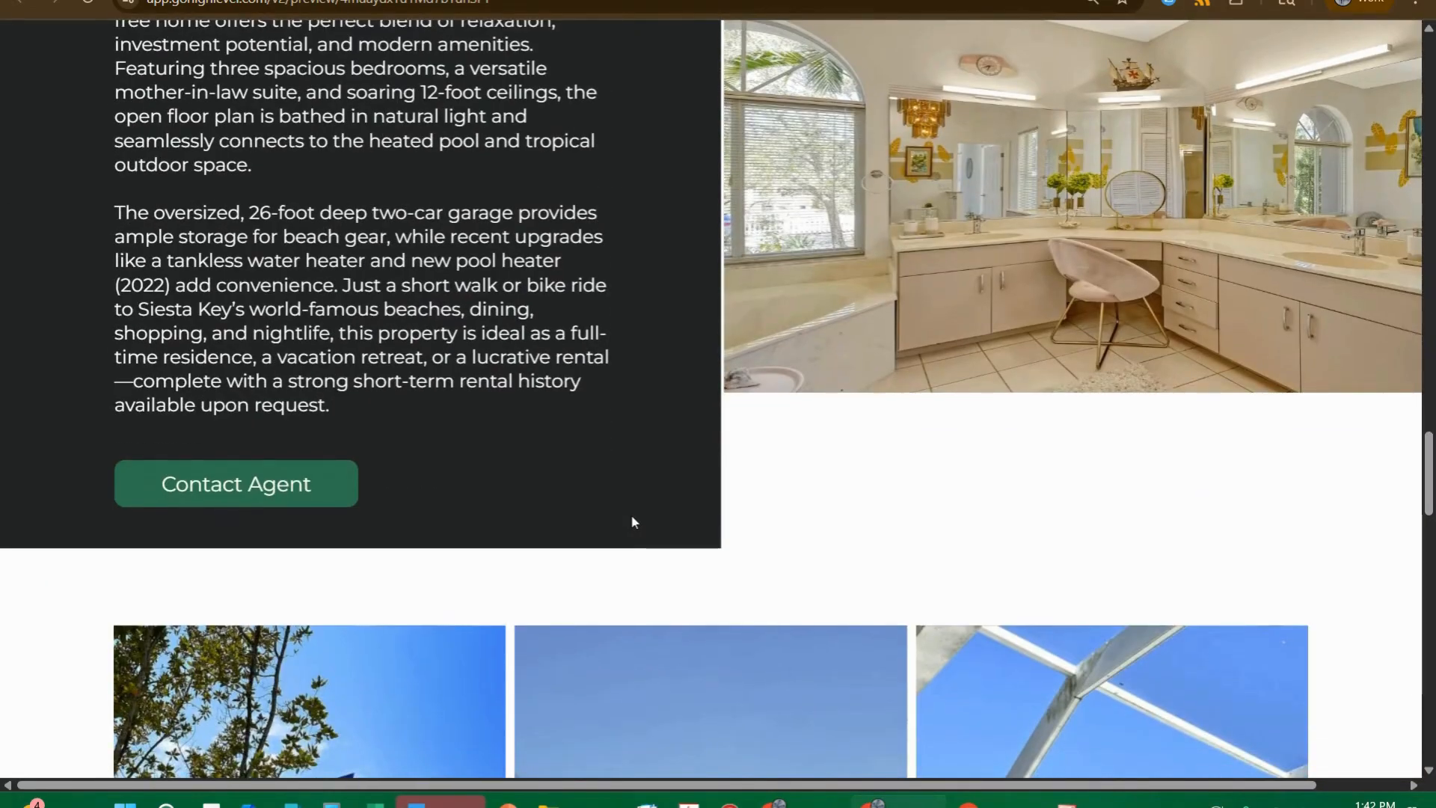
{"action": "scroll", "coordinate": [632, 521], "scroll_direction": "down", "scroll_amount": 6}
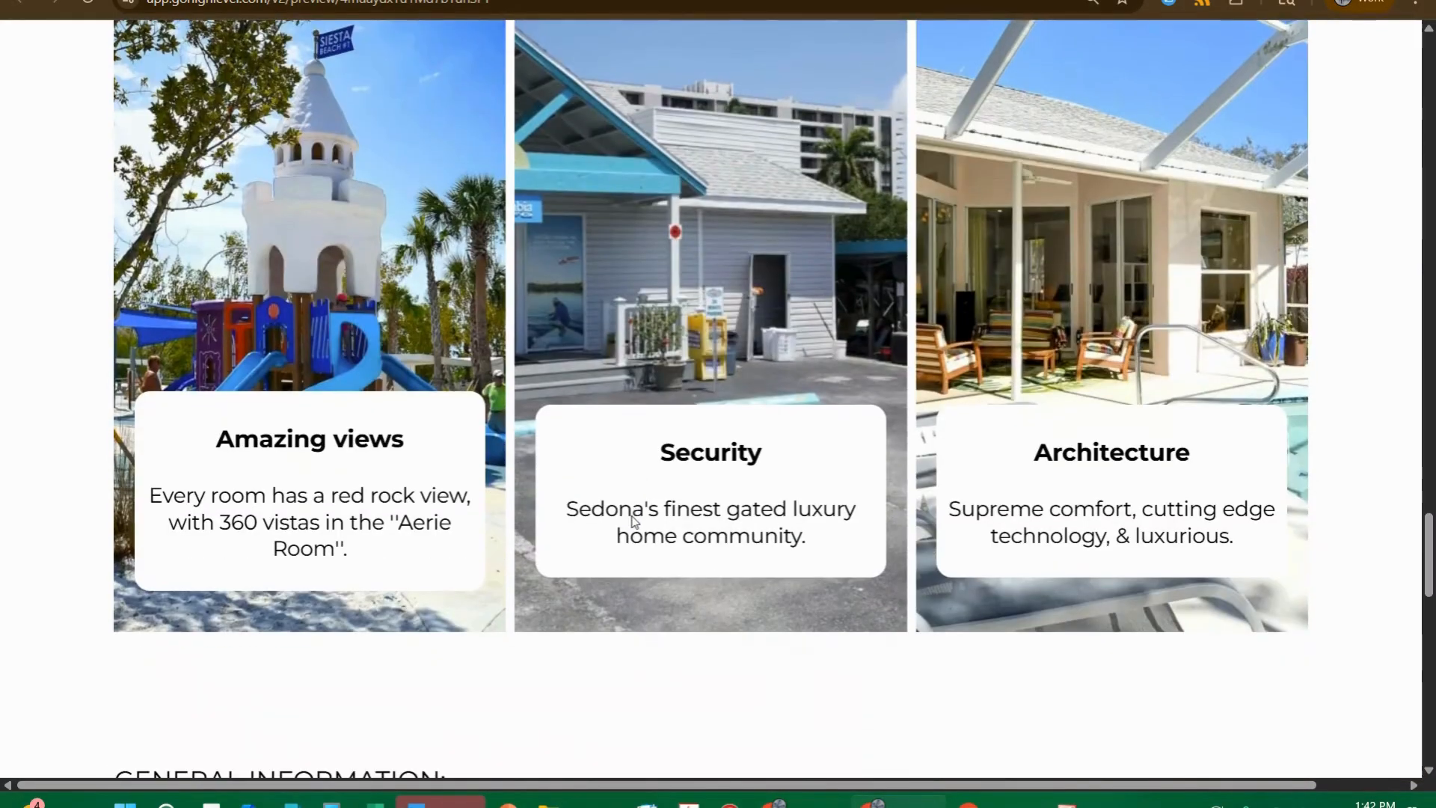
- Examine the luxury template's General Information list, appointment booking form and footer, then return to the About section
{"action": "scroll", "coordinate": [632, 521], "scroll_direction": "down", "scroll_amount": 5}
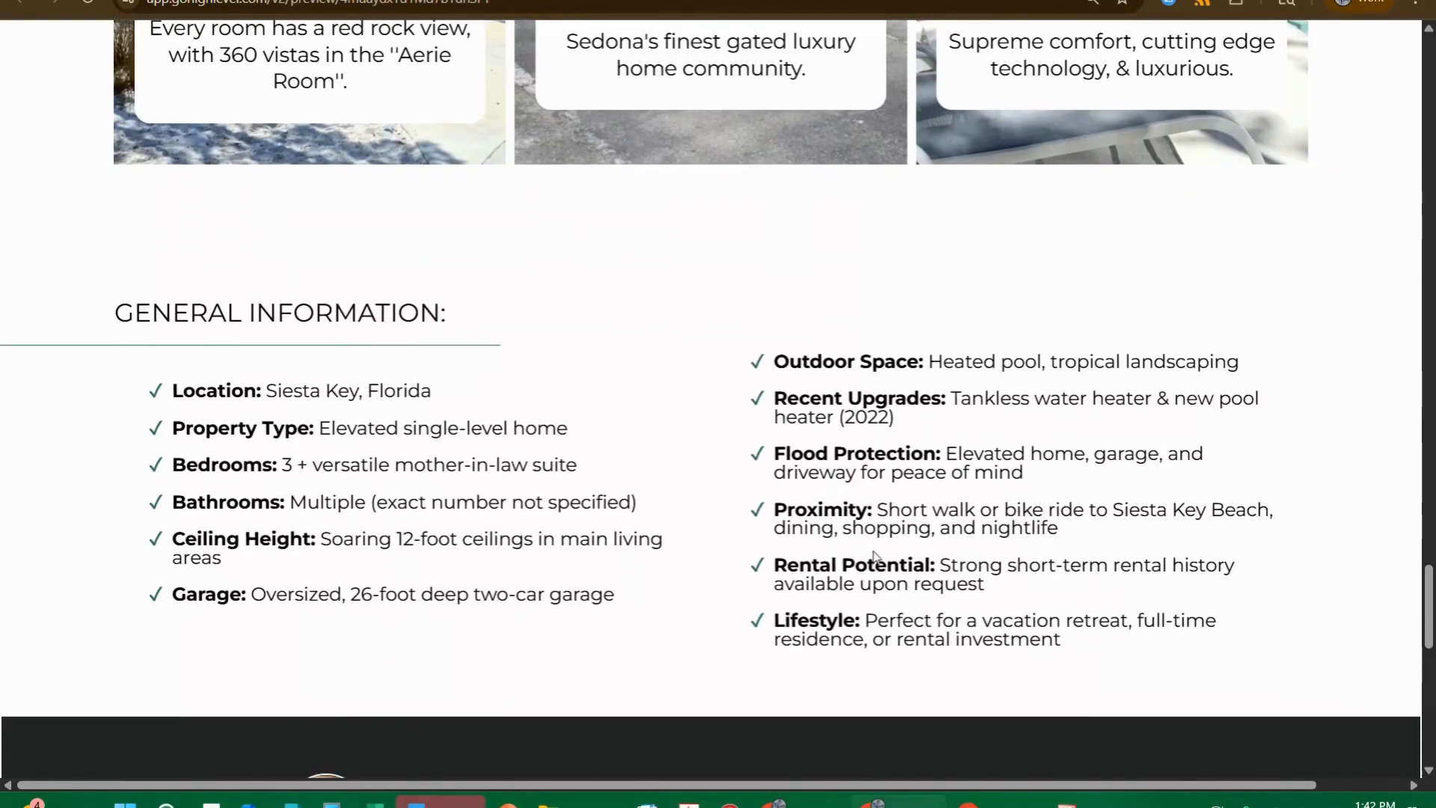
{"action": "scroll", "coordinate": [875, 559], "scroll_direction": "down", "scroll_amount": 3}
{"action": "scroll", "coordinate": [876, 559], "scroll_direction": "down", "scroll_amount": 4}
{"action": "scroll", "coordinate": [660, 625], "scroll_direction": "down", "scroll_amount": 3}
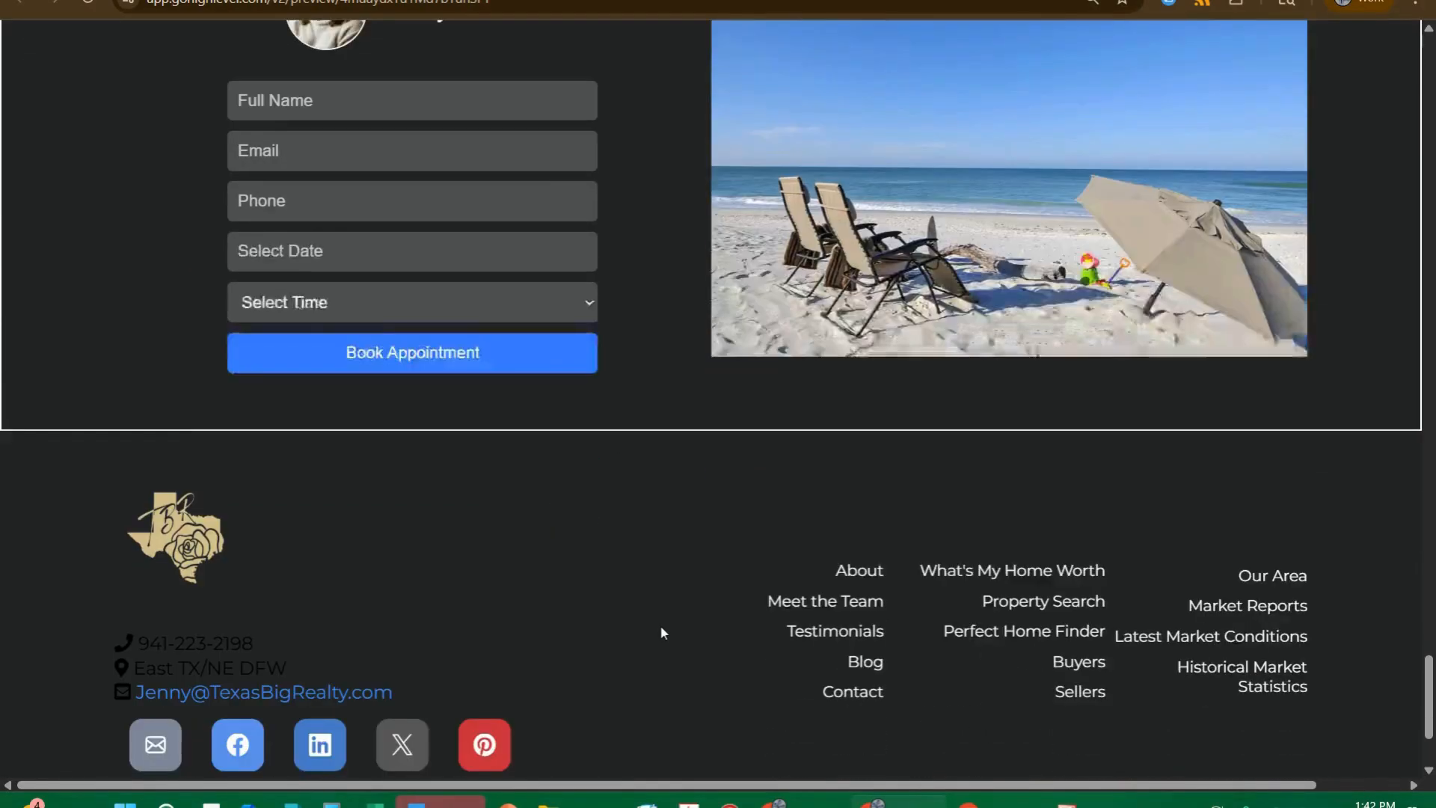
{"action": "scroll", "coordinate": [661, 633], "scroll_direction": "up", "scroll_amount": 20}
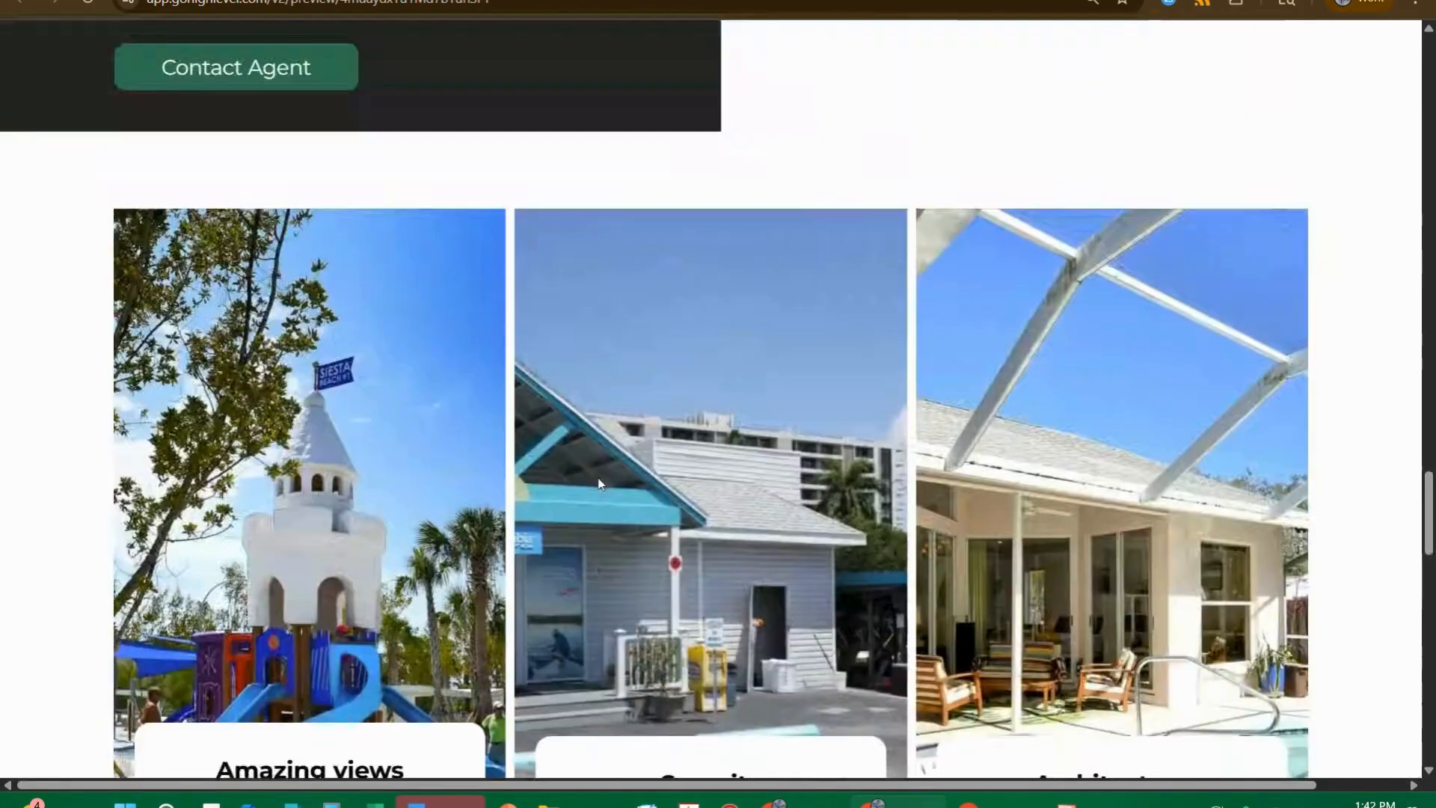
{"action": "scroll", "coordinate": [468, 308], "scroll_direction": "up", "scroll_amount": 20}
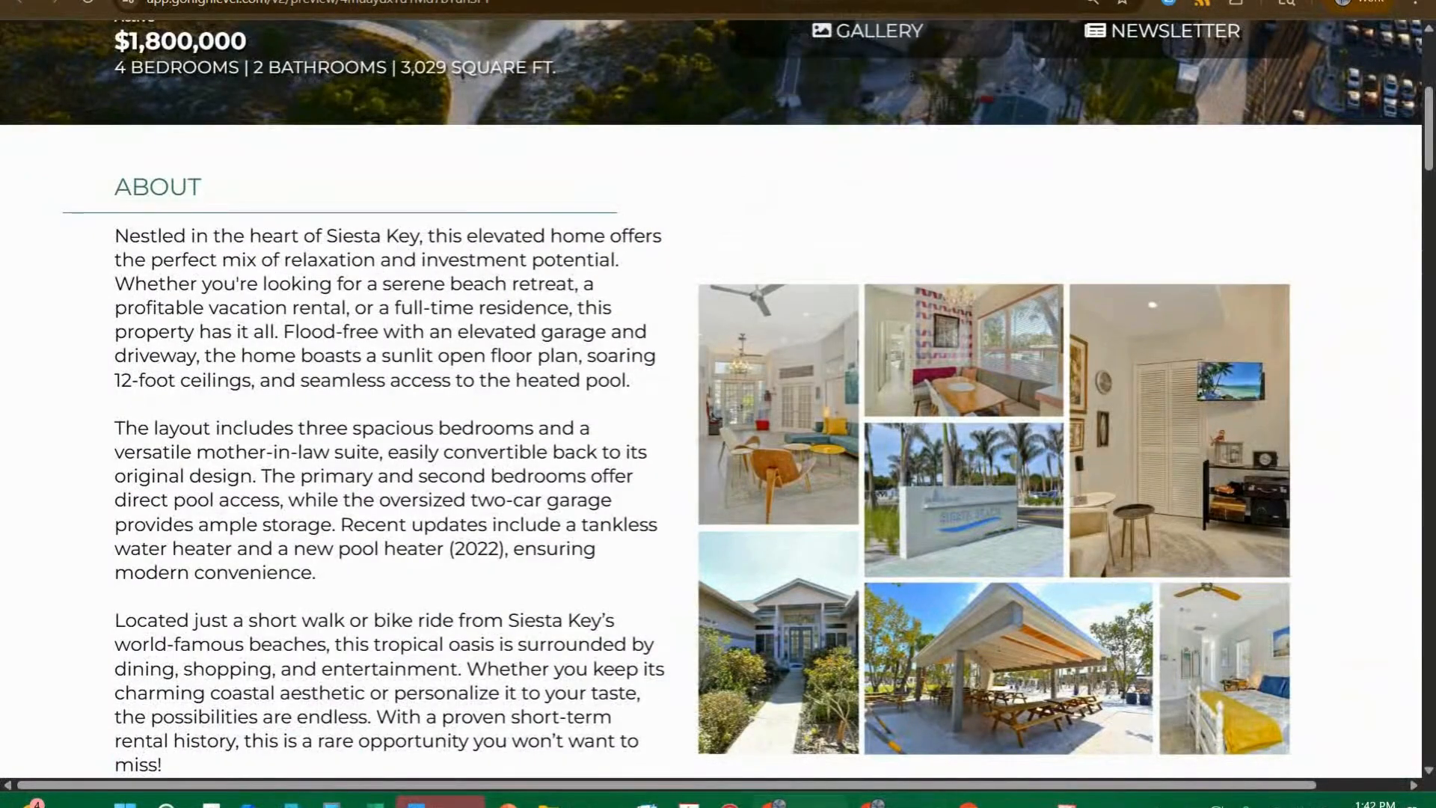
- Return from the luxury template's preview to the funnels list and find Listing Funnel-Website Template 1
{"action": "left_click", "coordinate": [647, 1]}
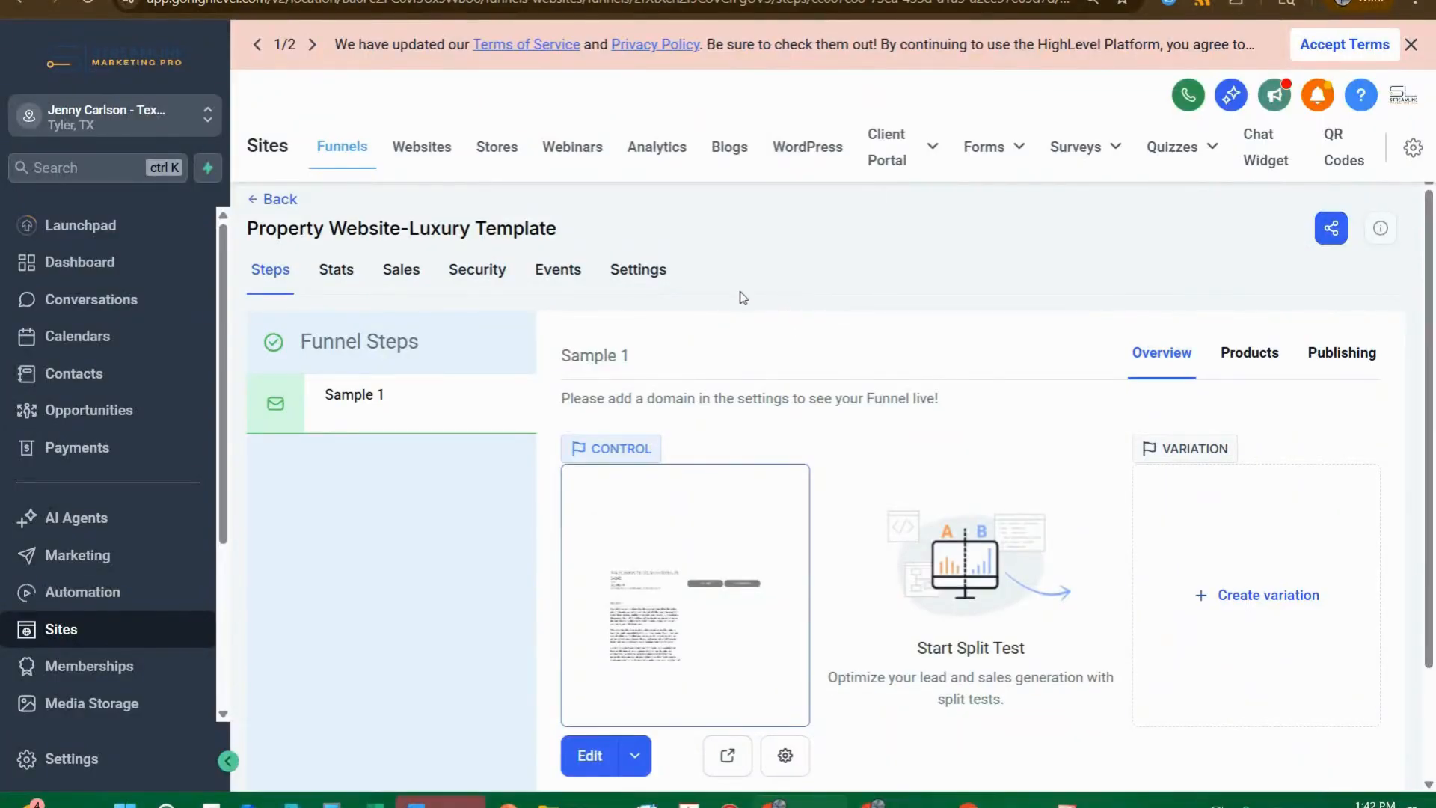
{"action": "left_click", "coordinate": [277, 202]}
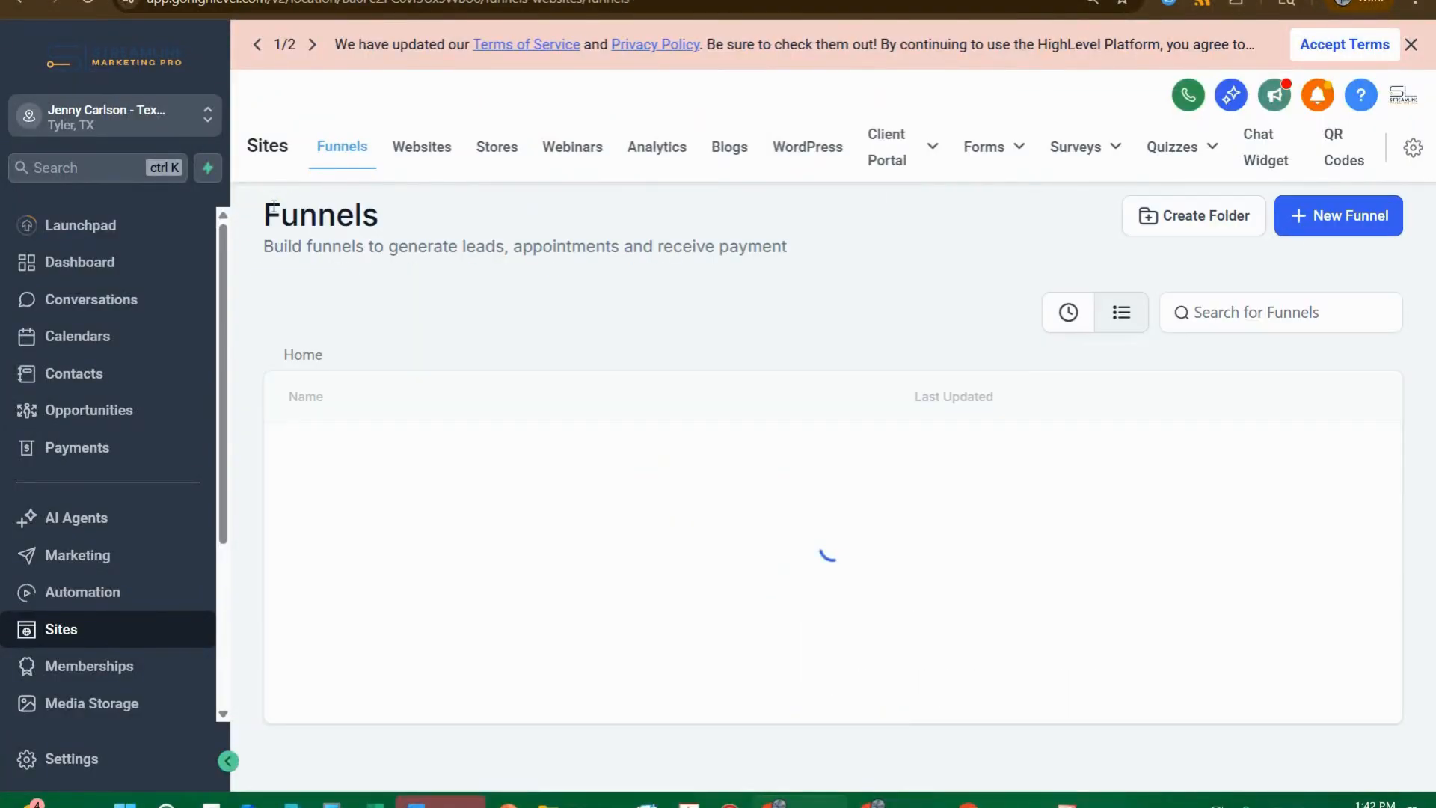
{"action": "scroll", "coordinate": [656, 453], "scroll_direction": "down", "scroll_amount": 2}
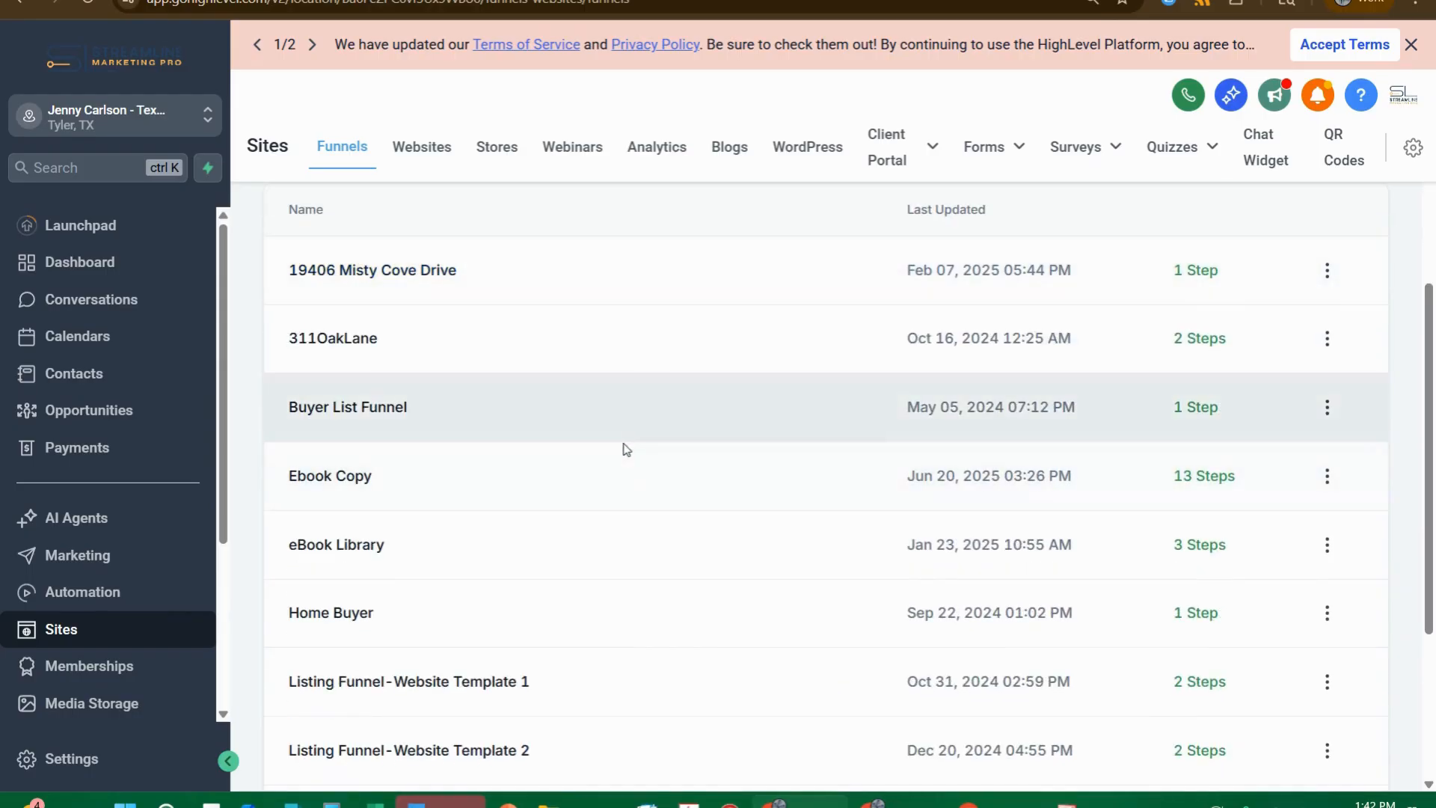
{"action": "scroll", "coordinate": [609, 494], "scroll_direction": "down", "scroll_amount": 1}
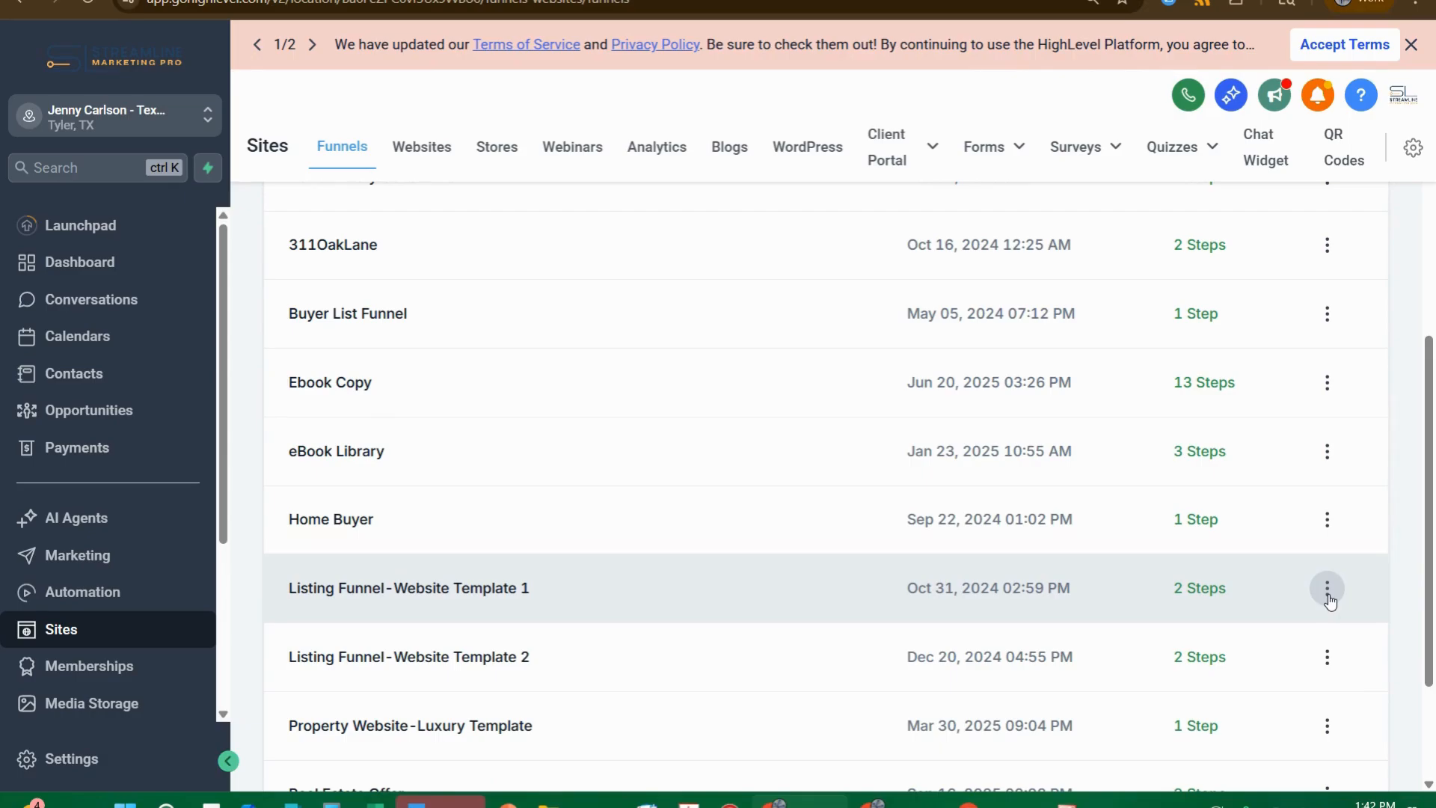
- Clone Listing Funnel-Website Template 1 under the name "Test property website", keeping the preselected location
{"action": "left_click", "coordinate": [1328, 591]}
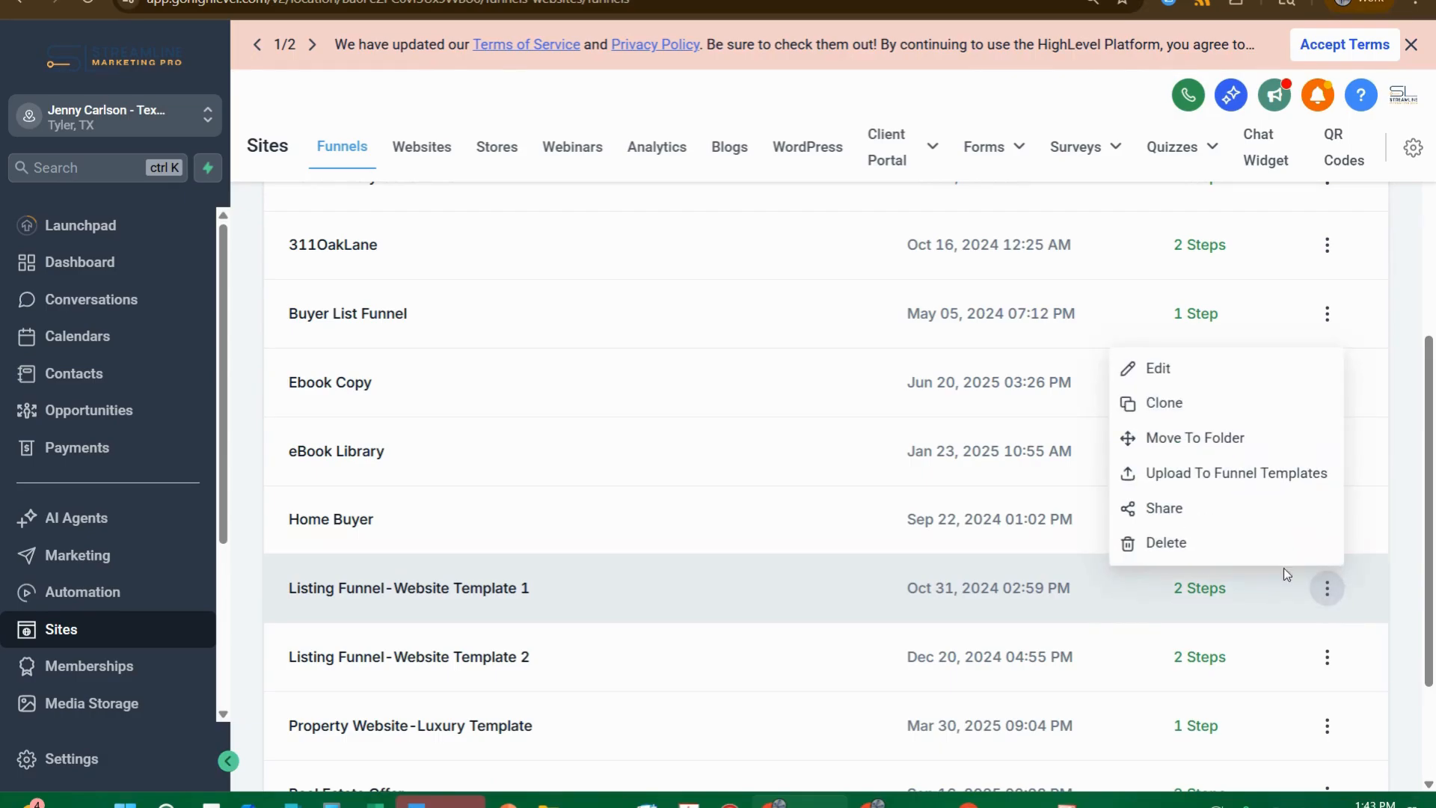
{"action": "left_click", "coordinate": [1192, 318]}
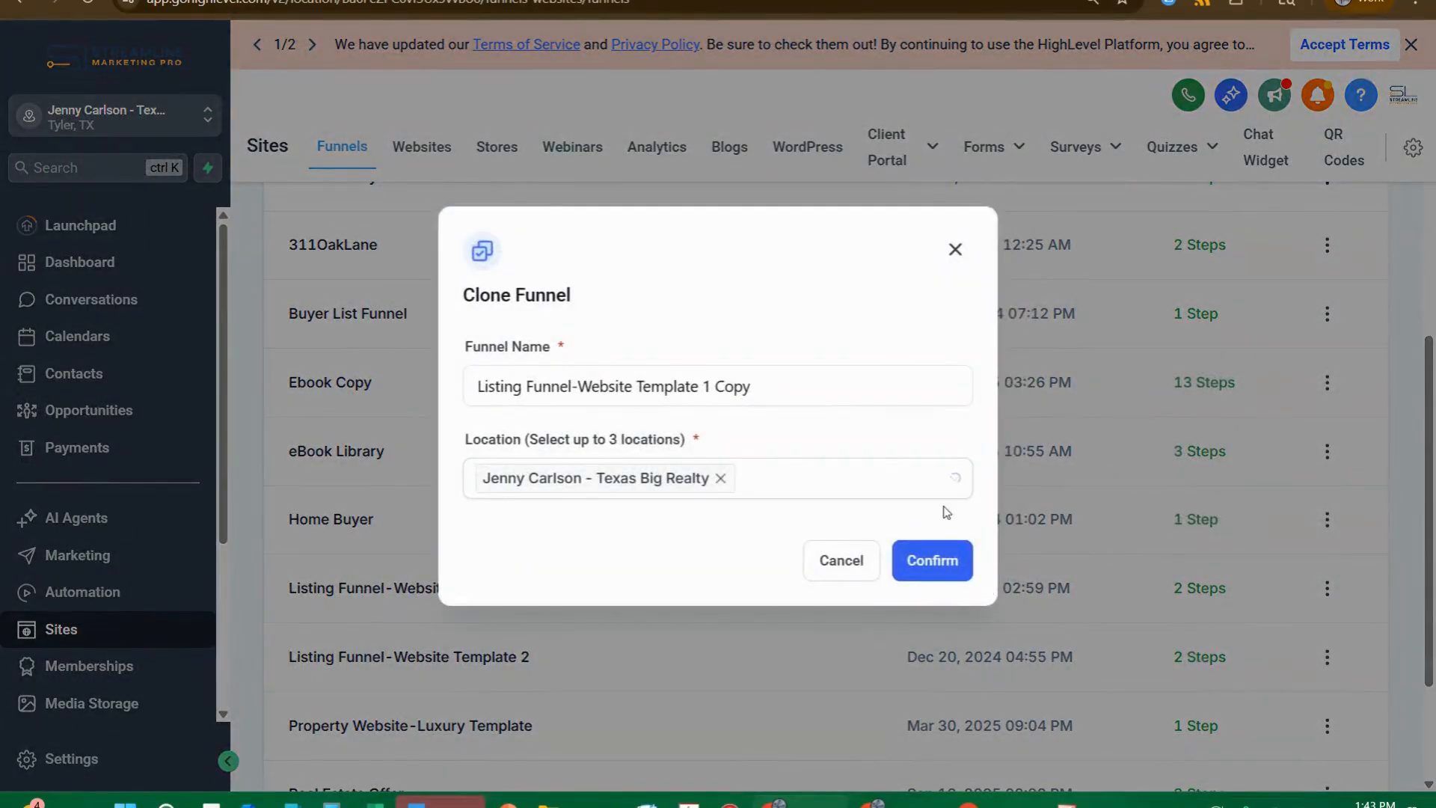
{"action": "left_click_drag", "start_coordinate": [832, 391], "coordinate": [394, 396]}
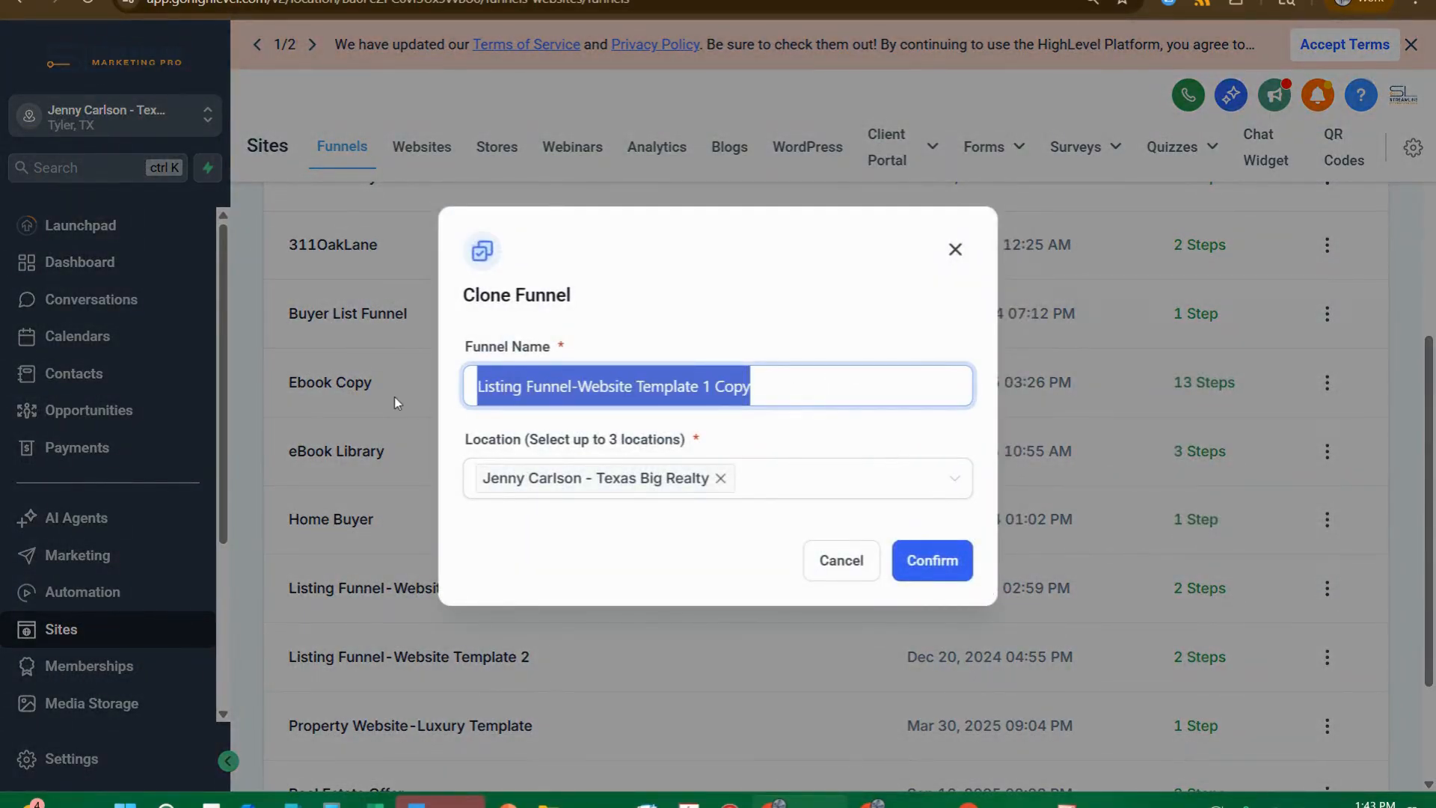
{"action": "type", "text": "Test p"}
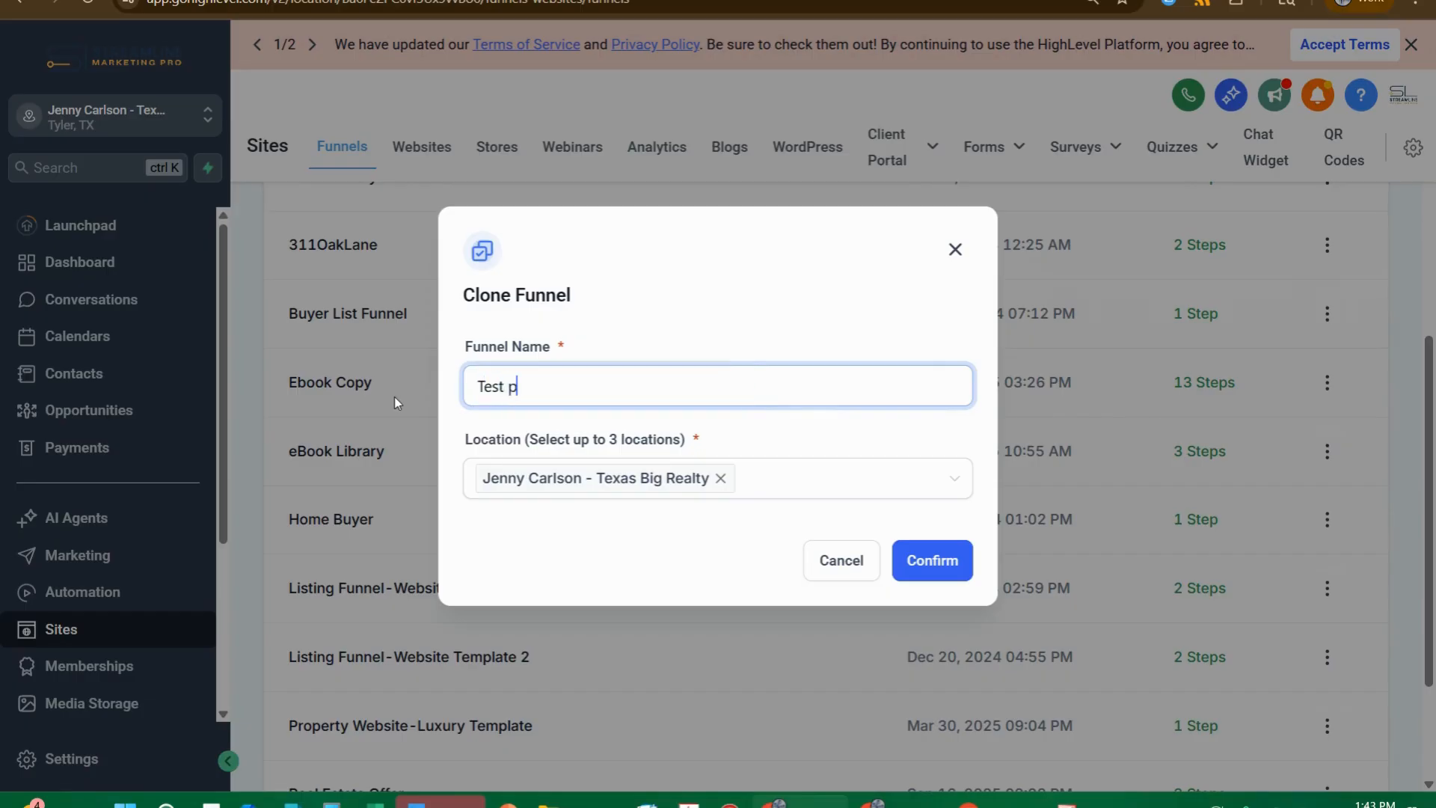
{"action": "type", "text": "roperty website"}
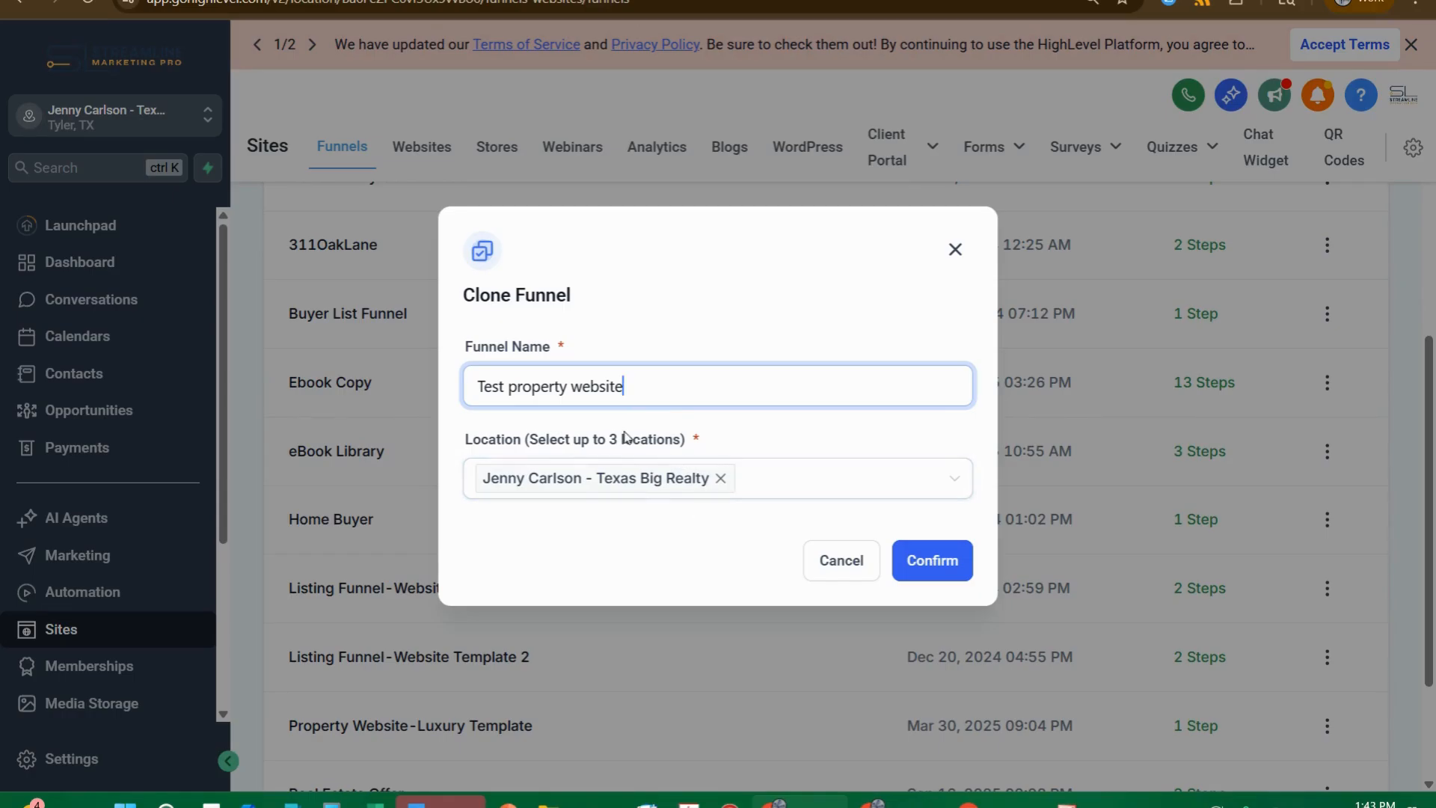
{"action": "left_click", "coordinate": [940, 570]}
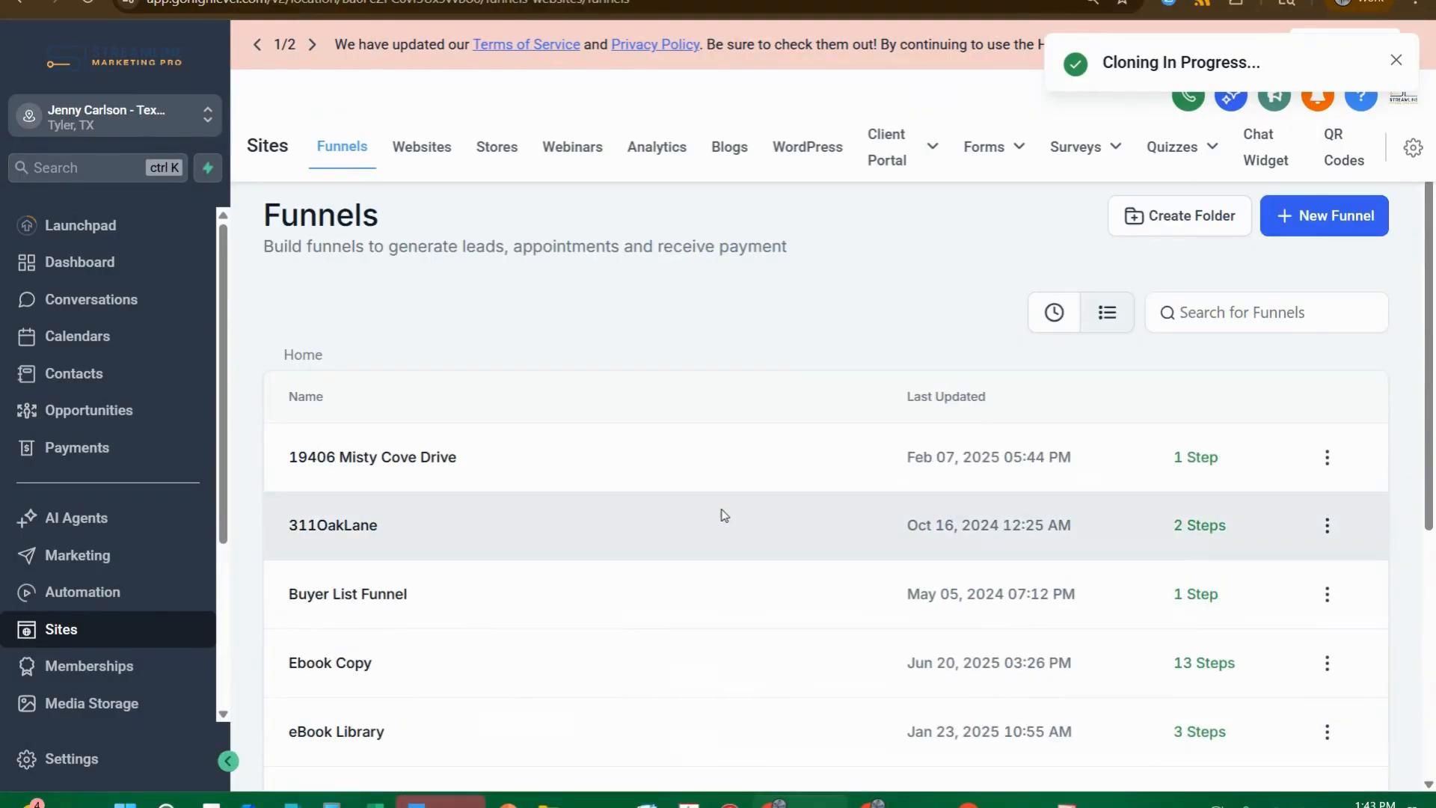
- Find the cloned Test property website funnel on the second page of the funnels list and open it
{"action": "scroll", "coordinate": [722, 516], "scroll_direction": "down", "scroll_amount": 5}
{"action": "scroll", "coordinate": [721, 518], "scroll_direction": "up", "scroll_amount": 3}
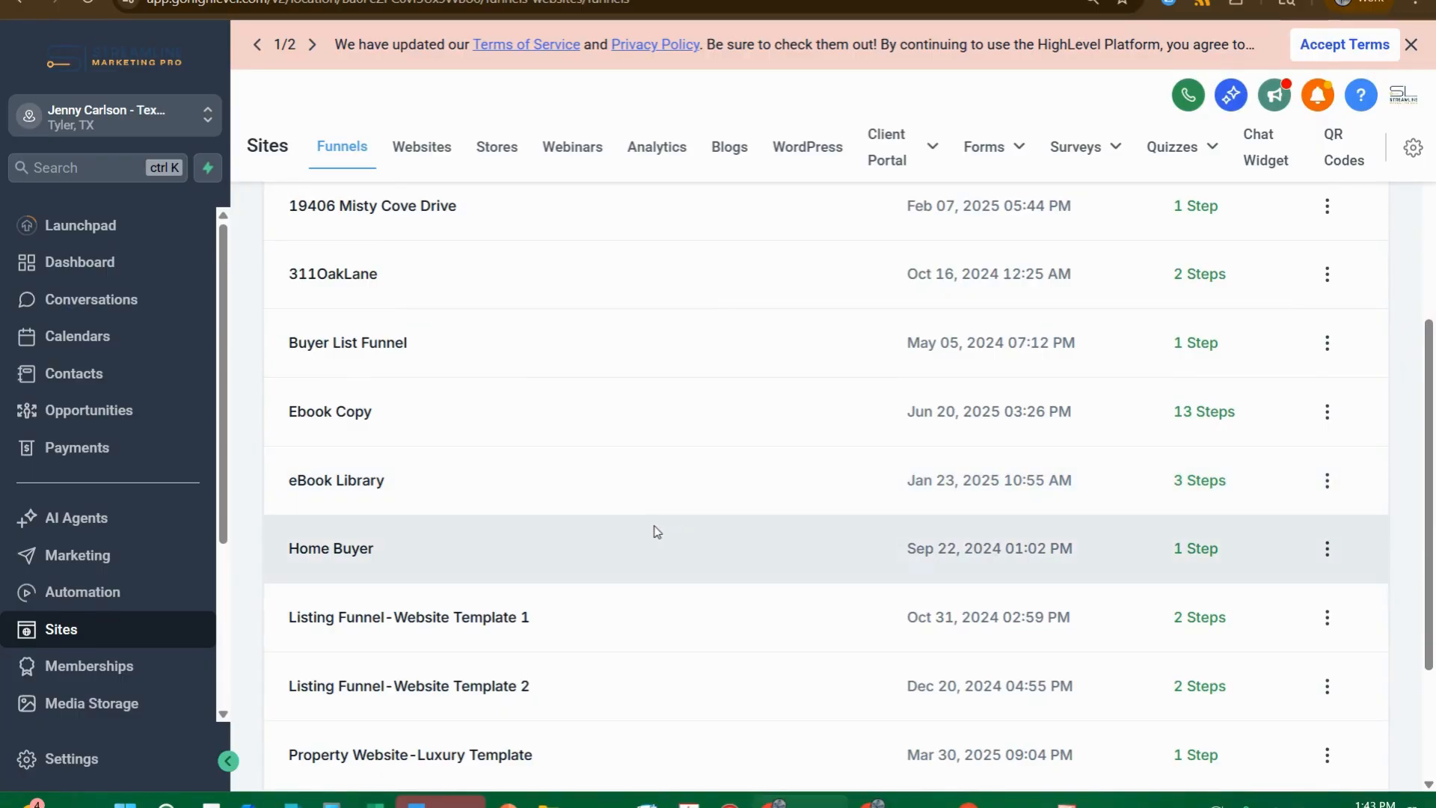
{"action": "scroll", "coordinate": [654, 532], "scroll_direction": "down", "scroll_amount": 3}
{"action": "left_click", "coordinate": [1272, 700]}
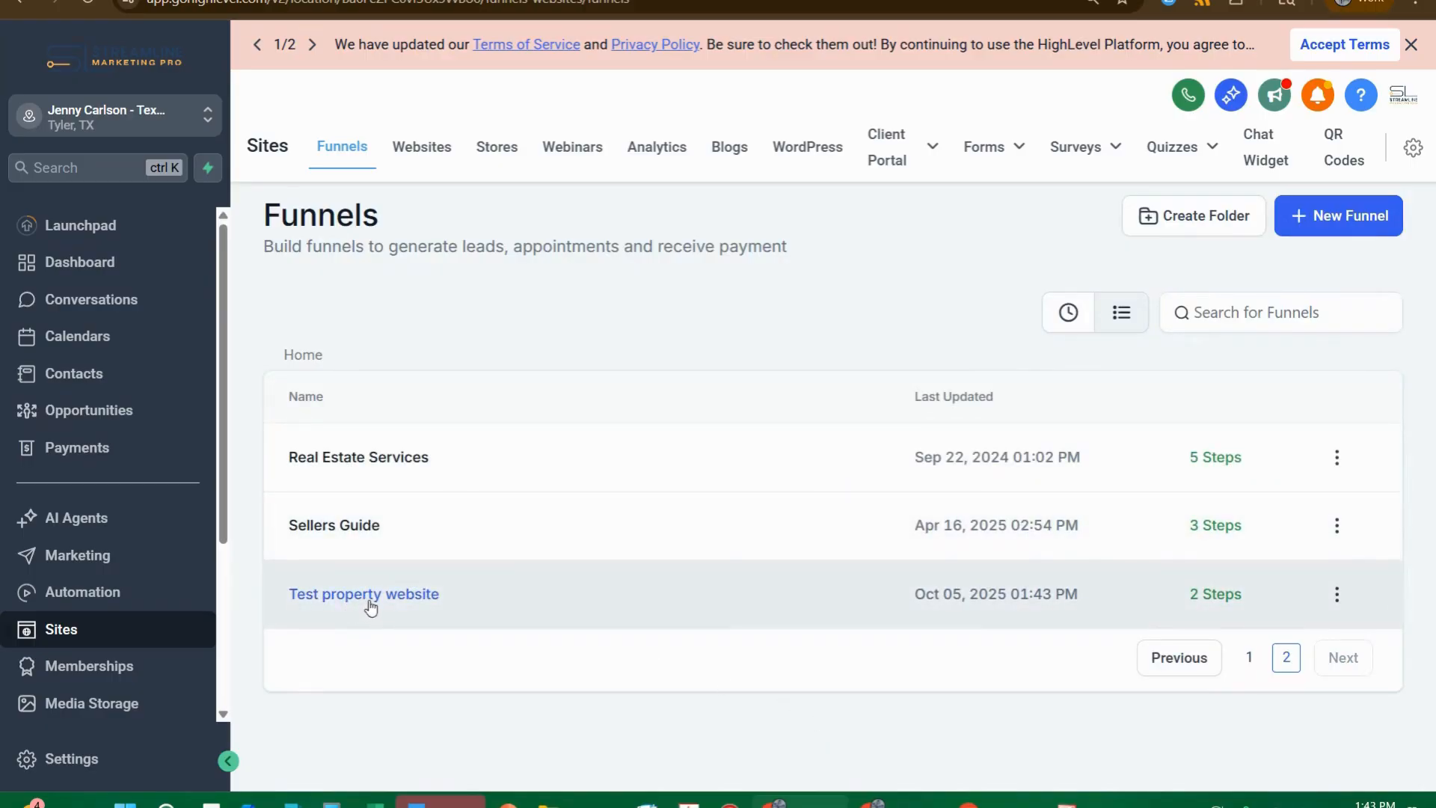
{"action": "left_click", "coordinate": [1252, 661]}
{"action": "scroll", "coordinate": [866, 522], "scroll_direction": "down", "scroll_amount": 3}
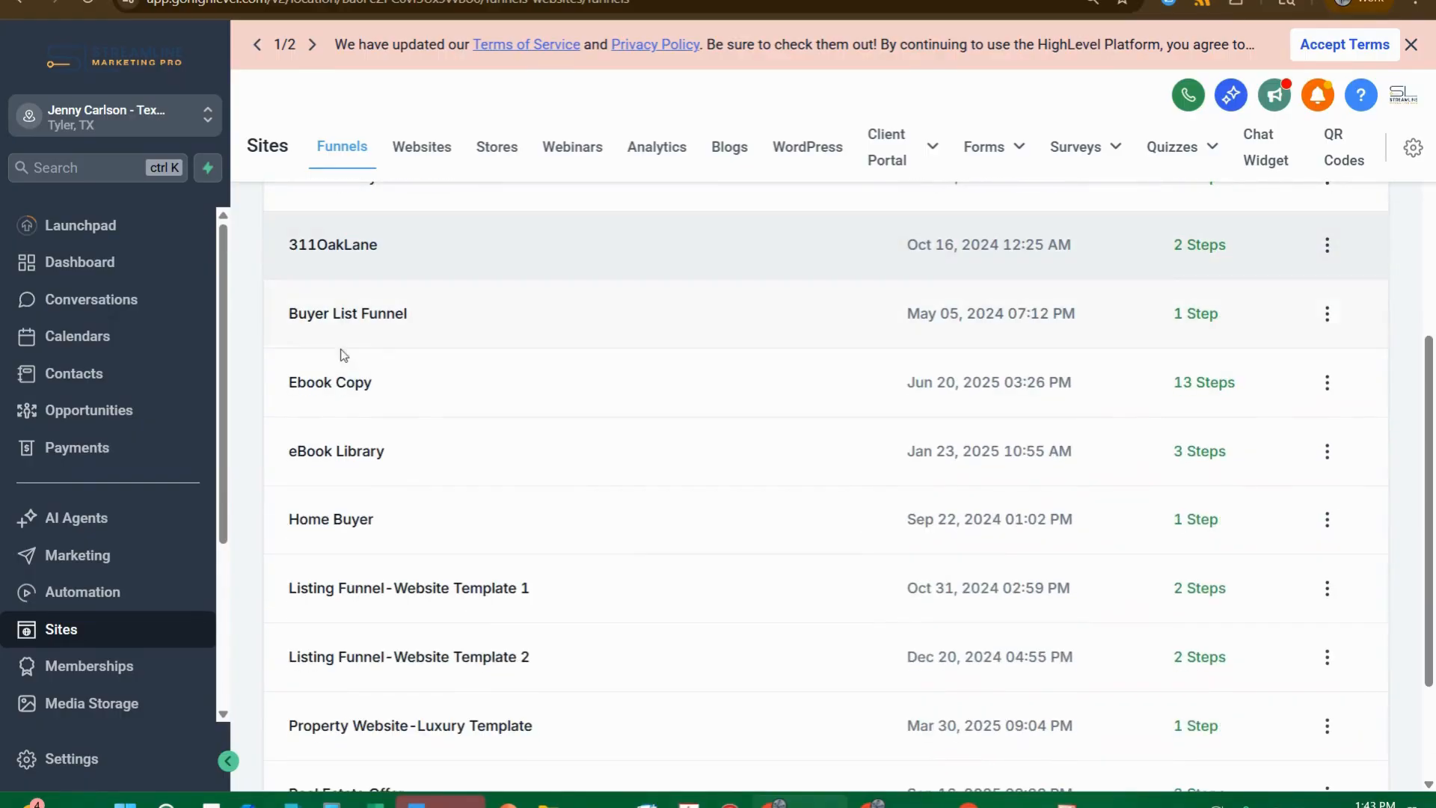
{"action": "scroll", "coordinate": [386, 564], "scroll_direction": "down", "scroll_amount": 2}
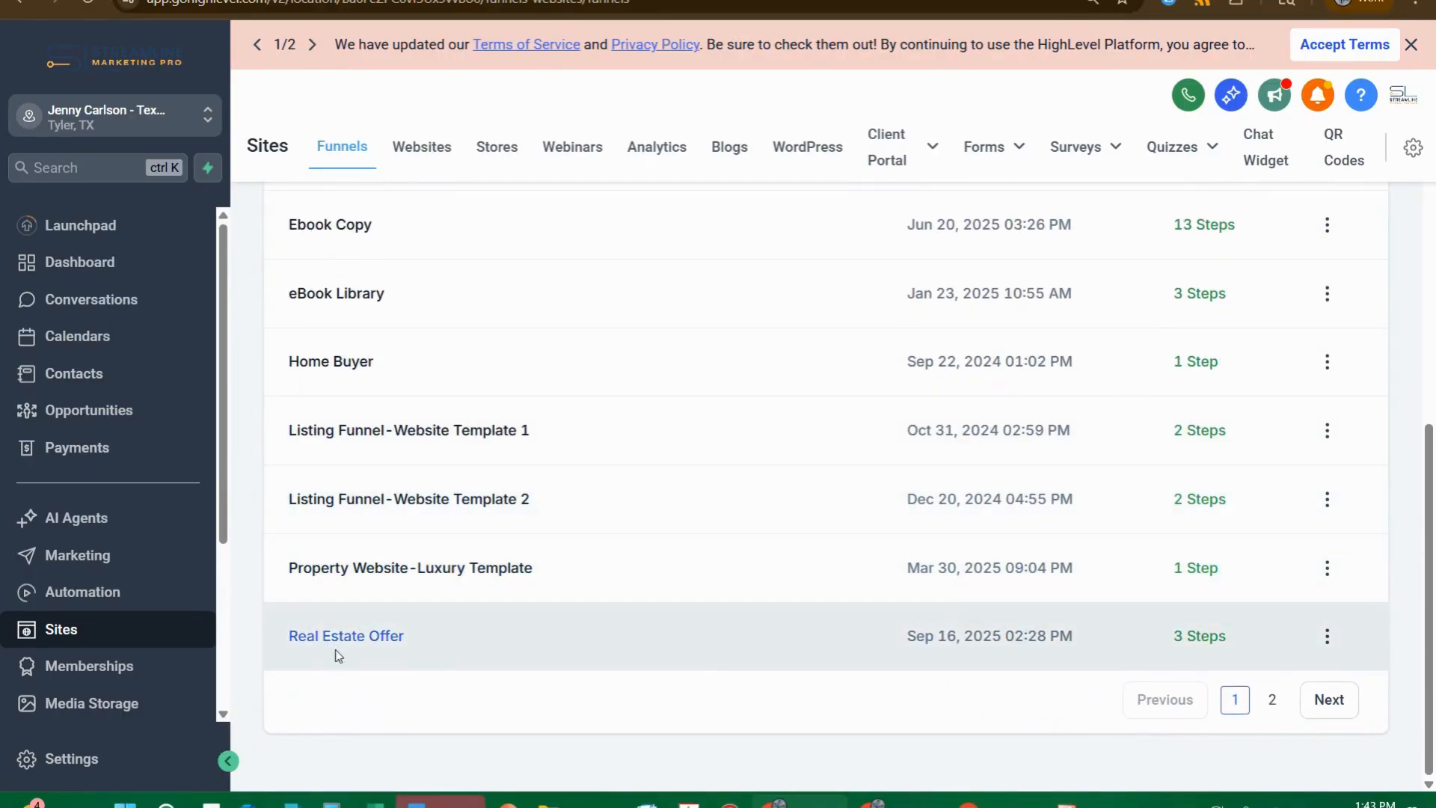
{"action": "left_click", "coordinate": [1272, 703]}
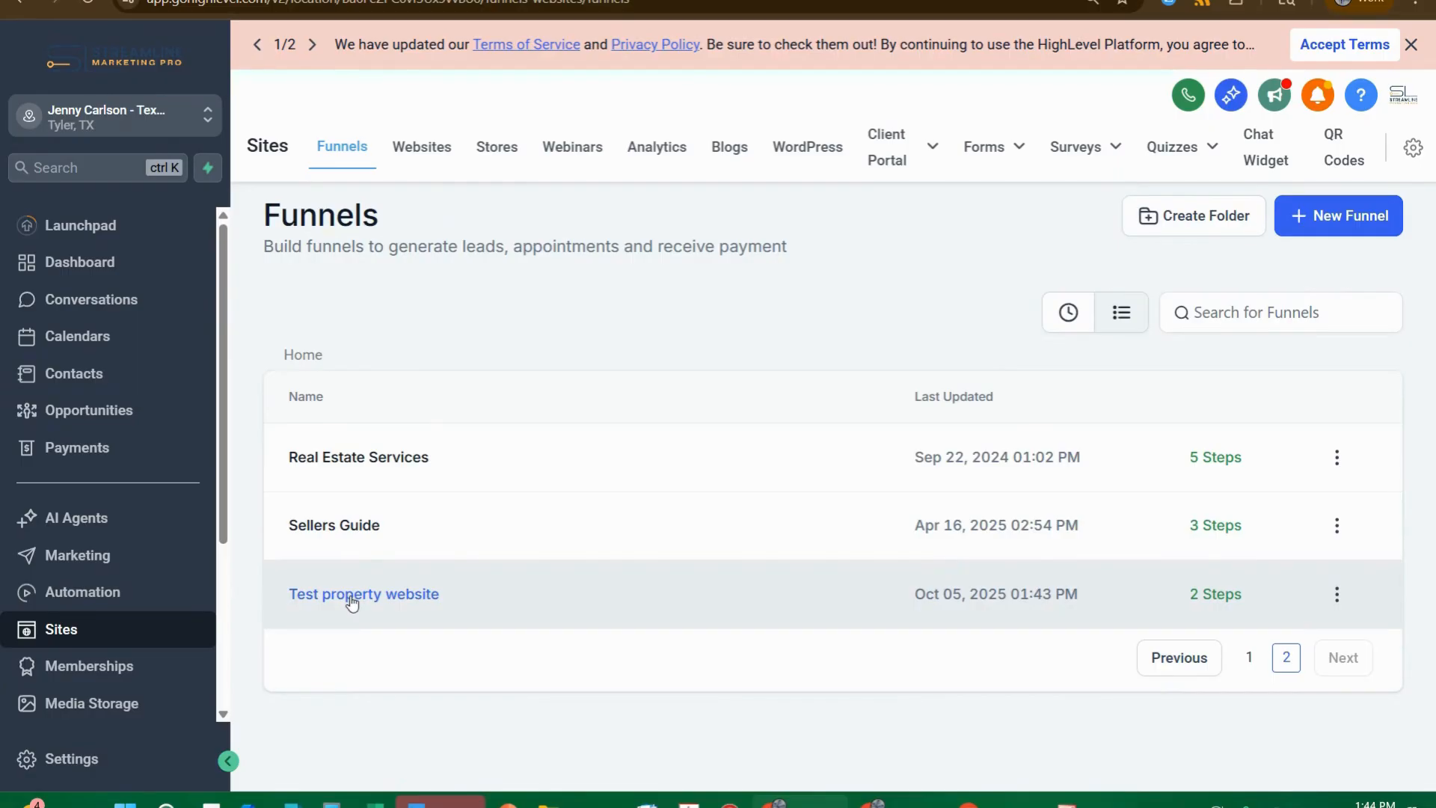
{"action": "left_click", "coordinate": [352, 599]}
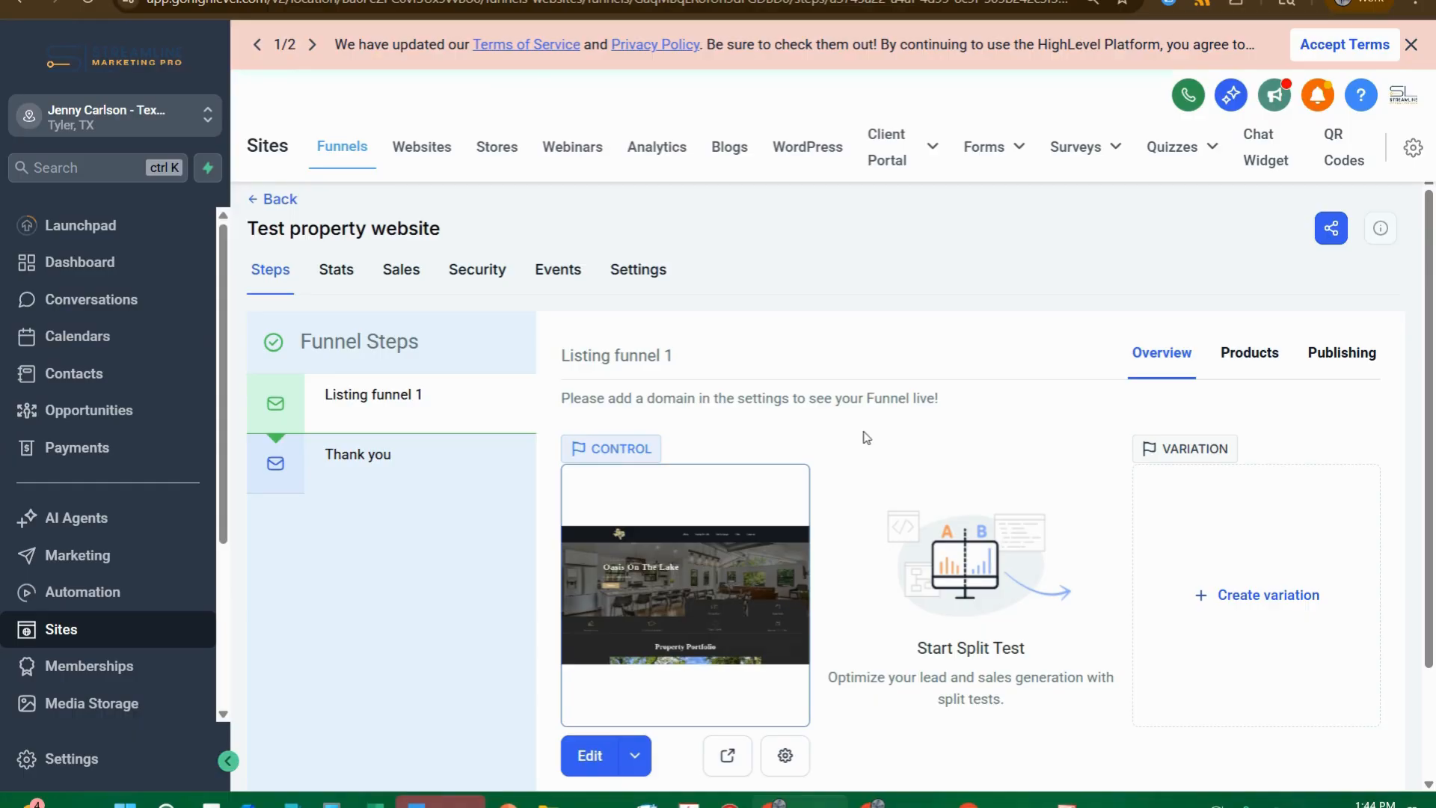
- Examine the name and path in the page details of the Listing funnel 1 step, then close them without changes
{"action": "scroll", "coordinate": [804, 415], "scroll_direction": "down", "scroll_amount": 2}
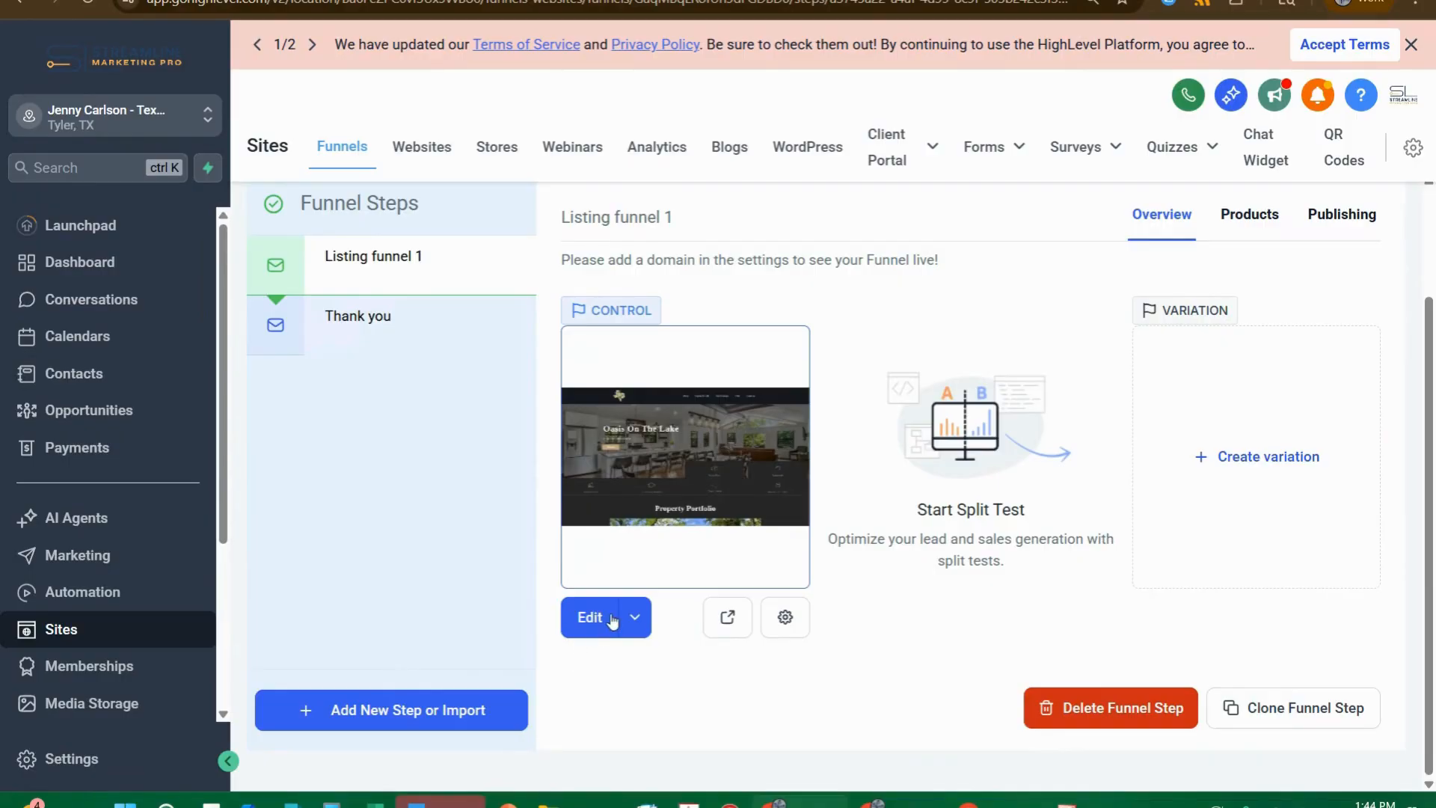
{"action": "scroll", "coordinate": [898, 253], "scroll_direction": "up", "scroll_amount": 1}
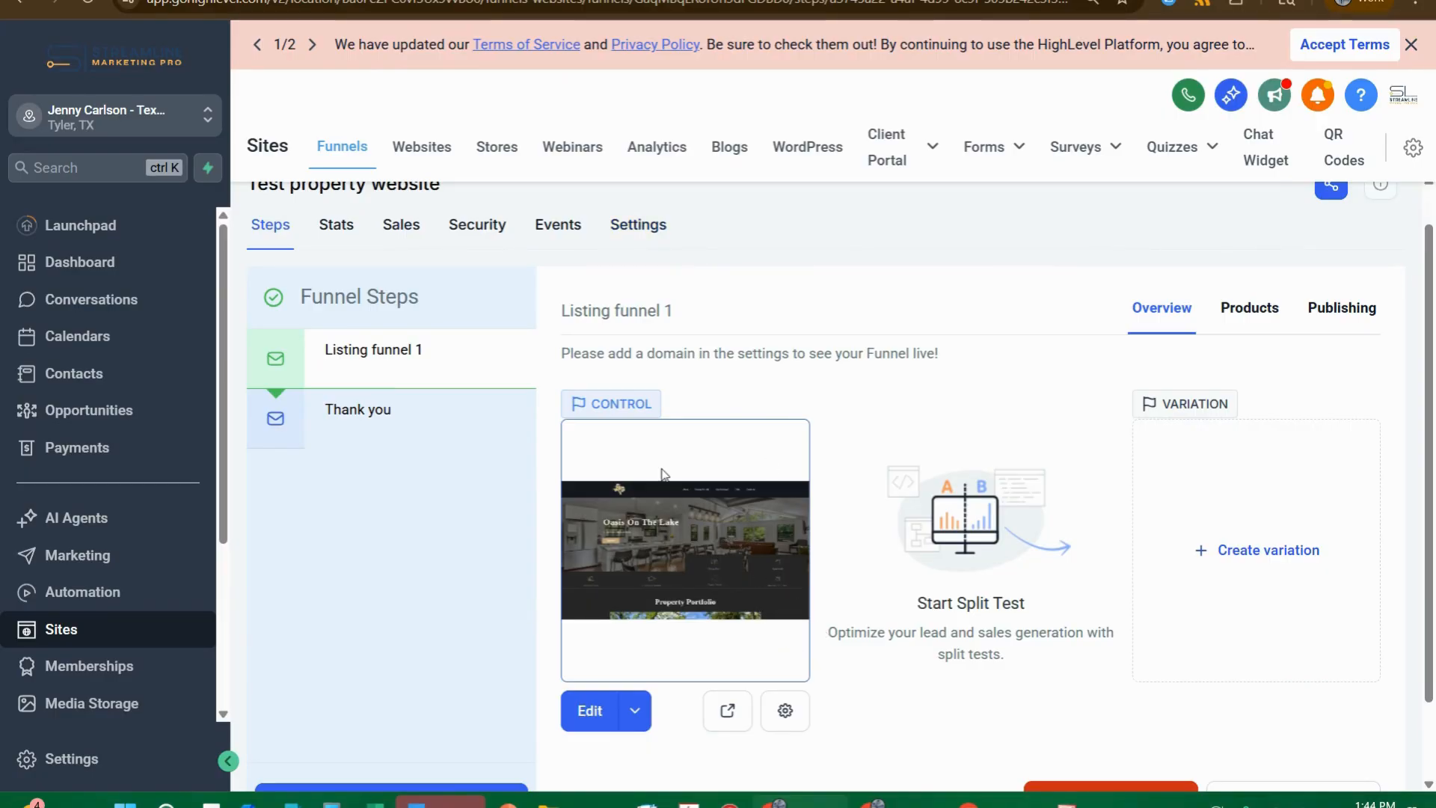
{"action": "left_click", "coordinate": [787, 713]}
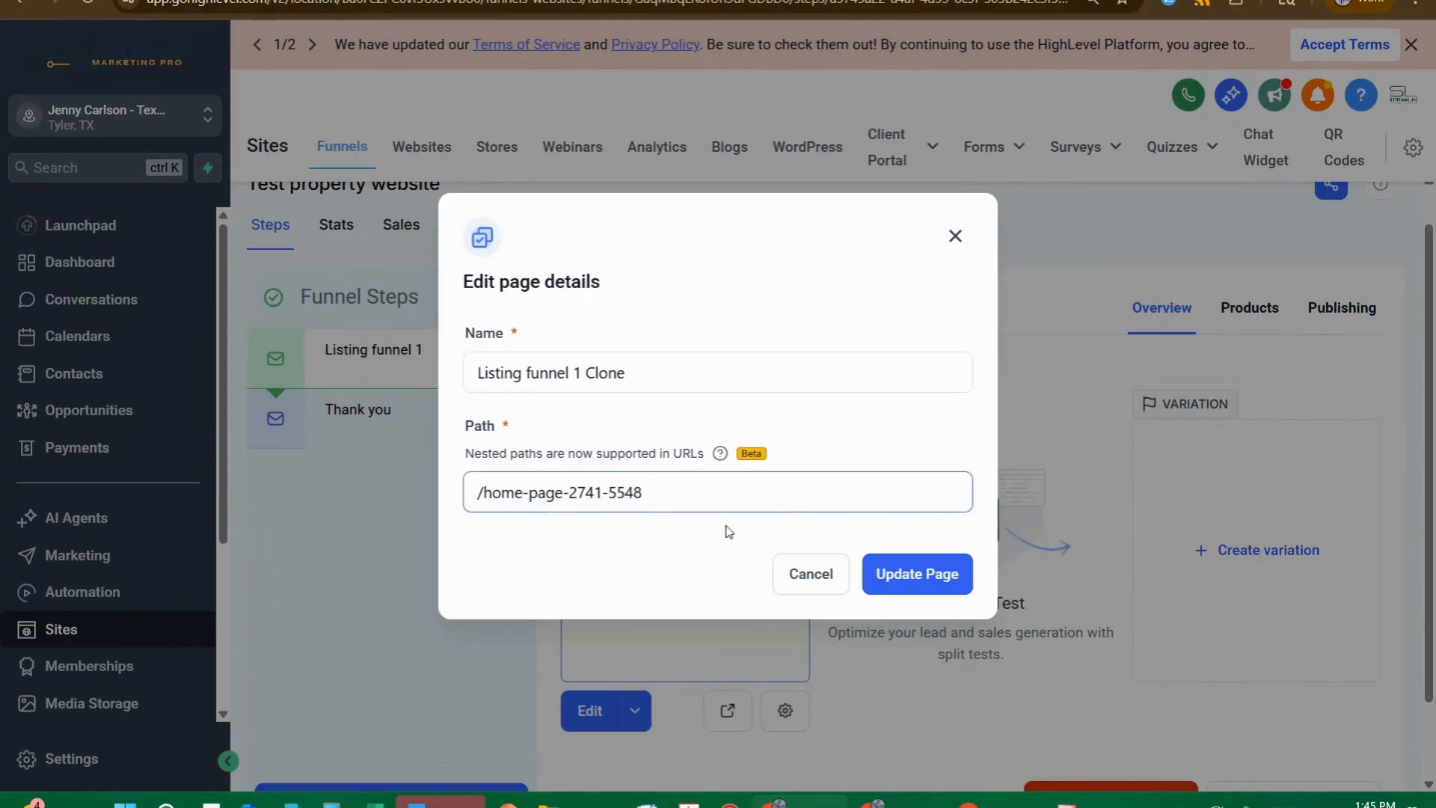
{"action": "left_click", "coordinate": [957, 235]}
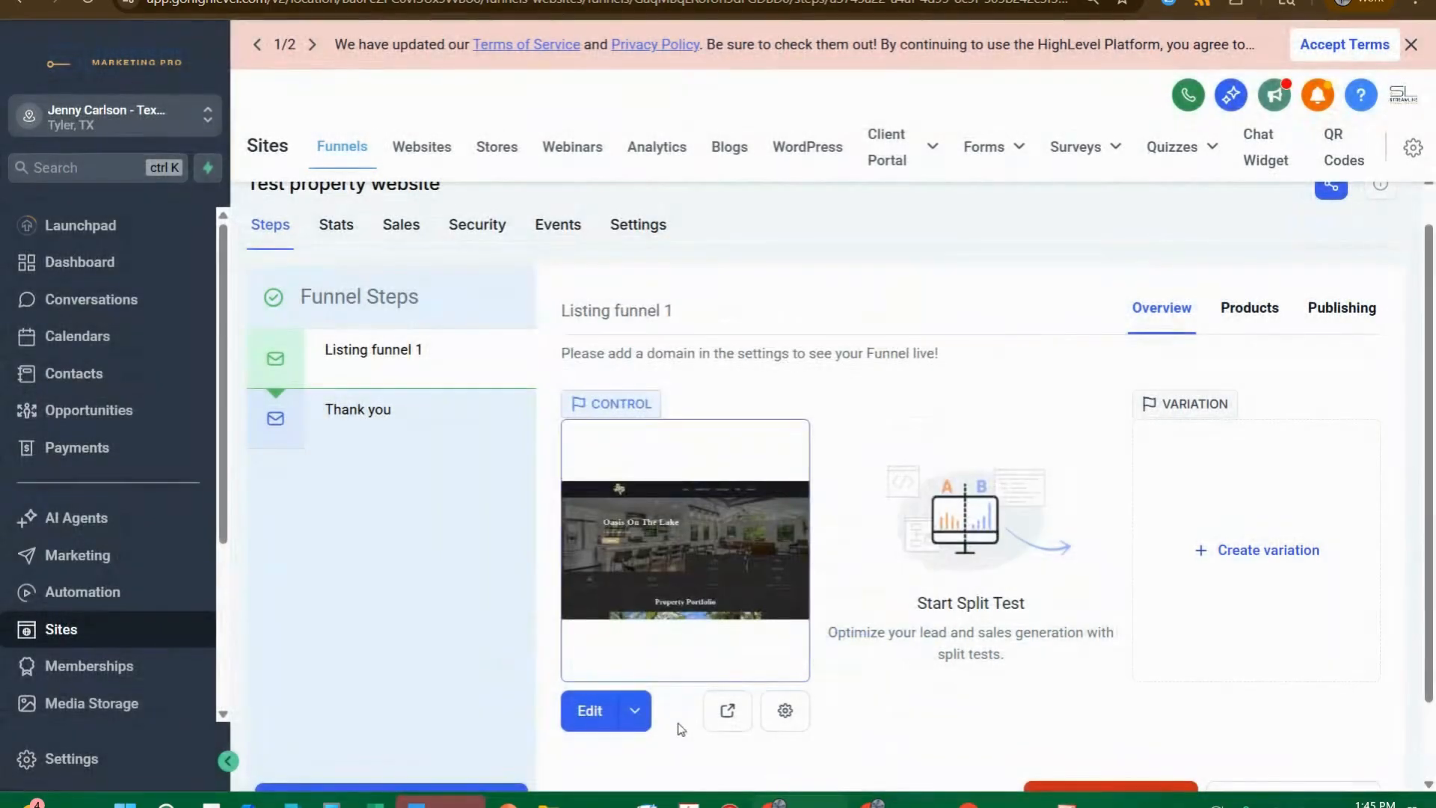
- Open the Listing funnel 1 page in the page builder, skim its sections and return to the header
{"action": "left_click", "coordinate": [584, 710]}
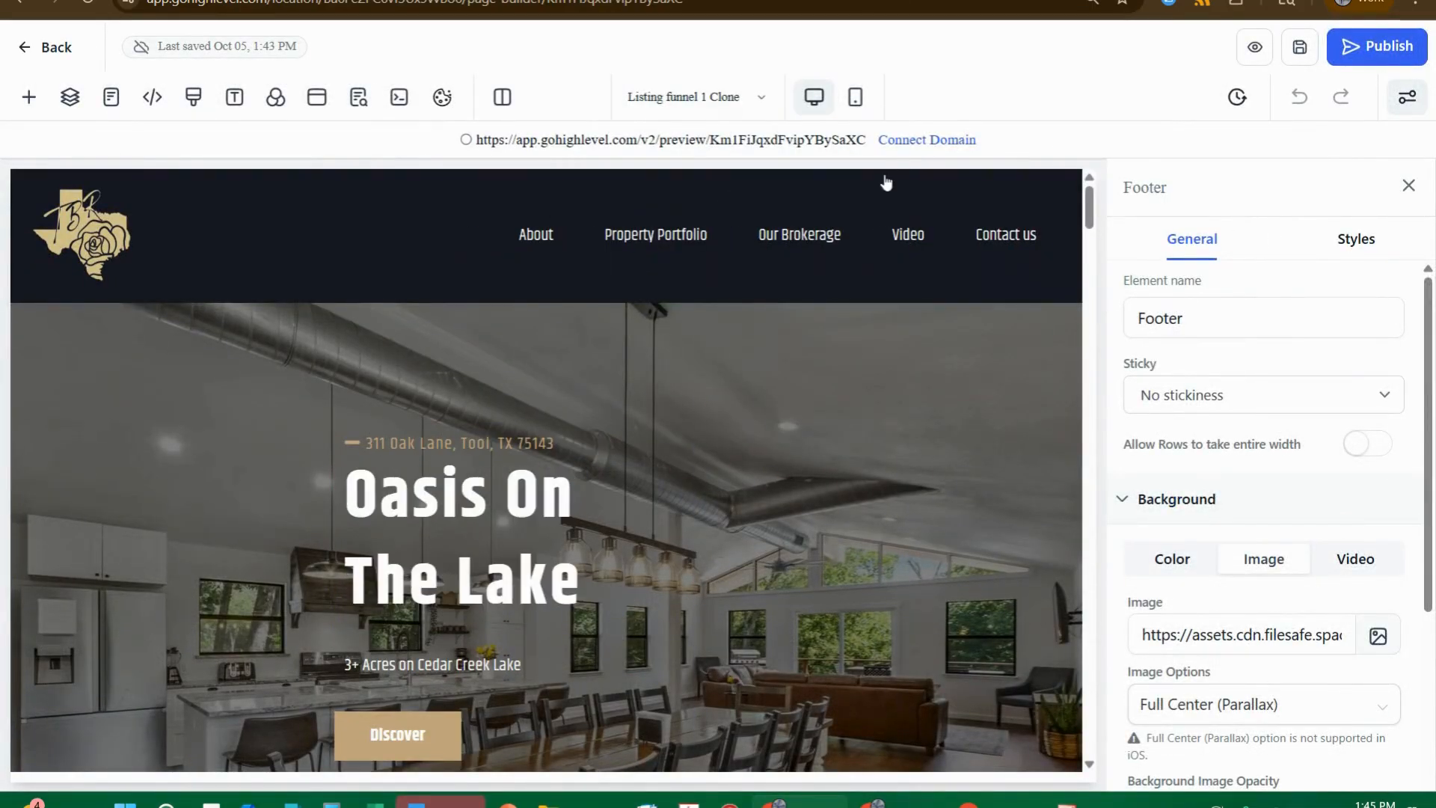
{"action": "scroll", "coordinate": [888, 423], "scroll_direction": "down", "scroll_amount": 5}
{"action": "scroll", "coordinate": [887, 416], "scroll_direction": "down", "scroll_amount": 5}
{"action": "scroll", "coordinate": [887, 415], "scroll_direction": "up", "scroll_amount": 10}
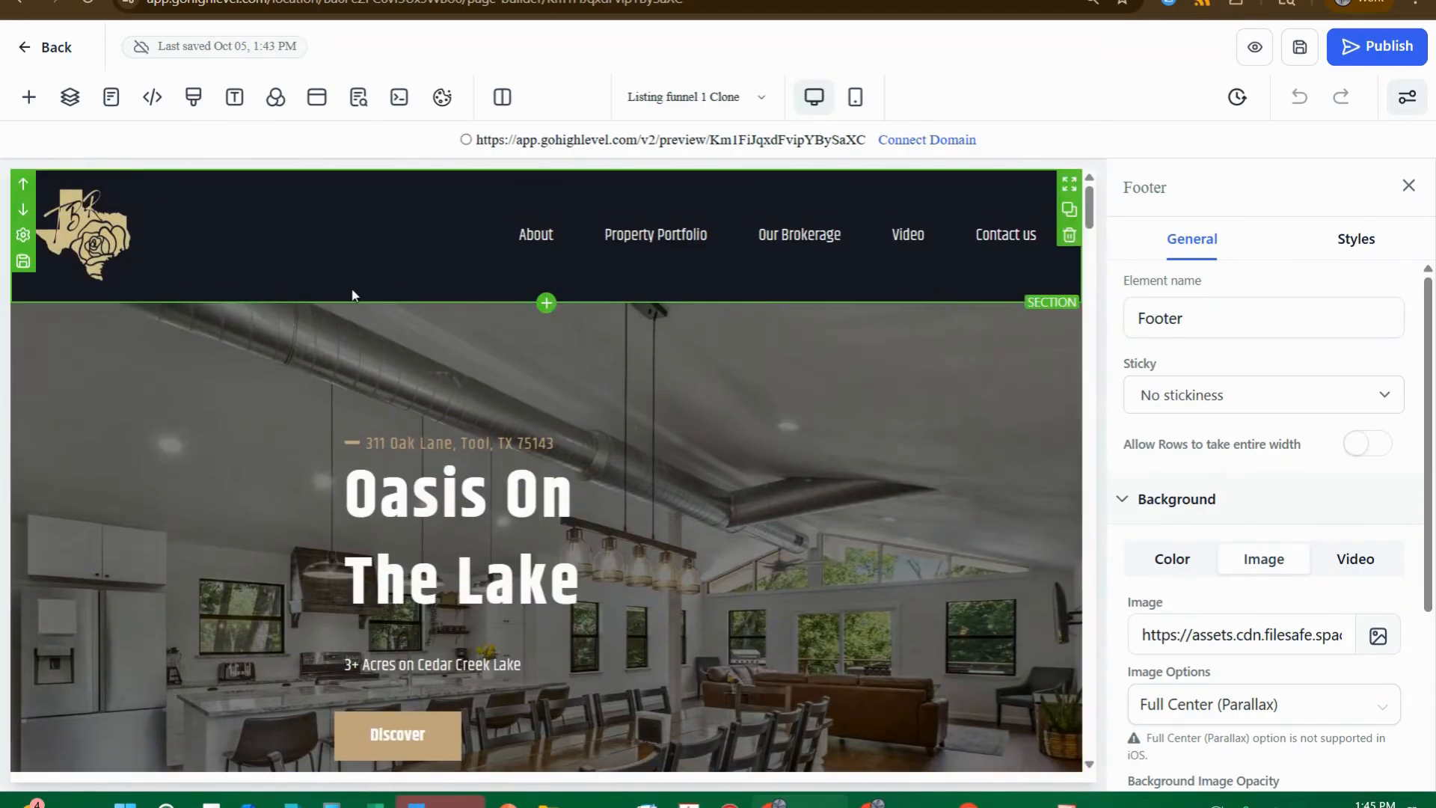
- Open the settings of the header's navigation menu, then look over the page sections and return to the header
{"action": "left_click", "coordinate": [96, 247]}
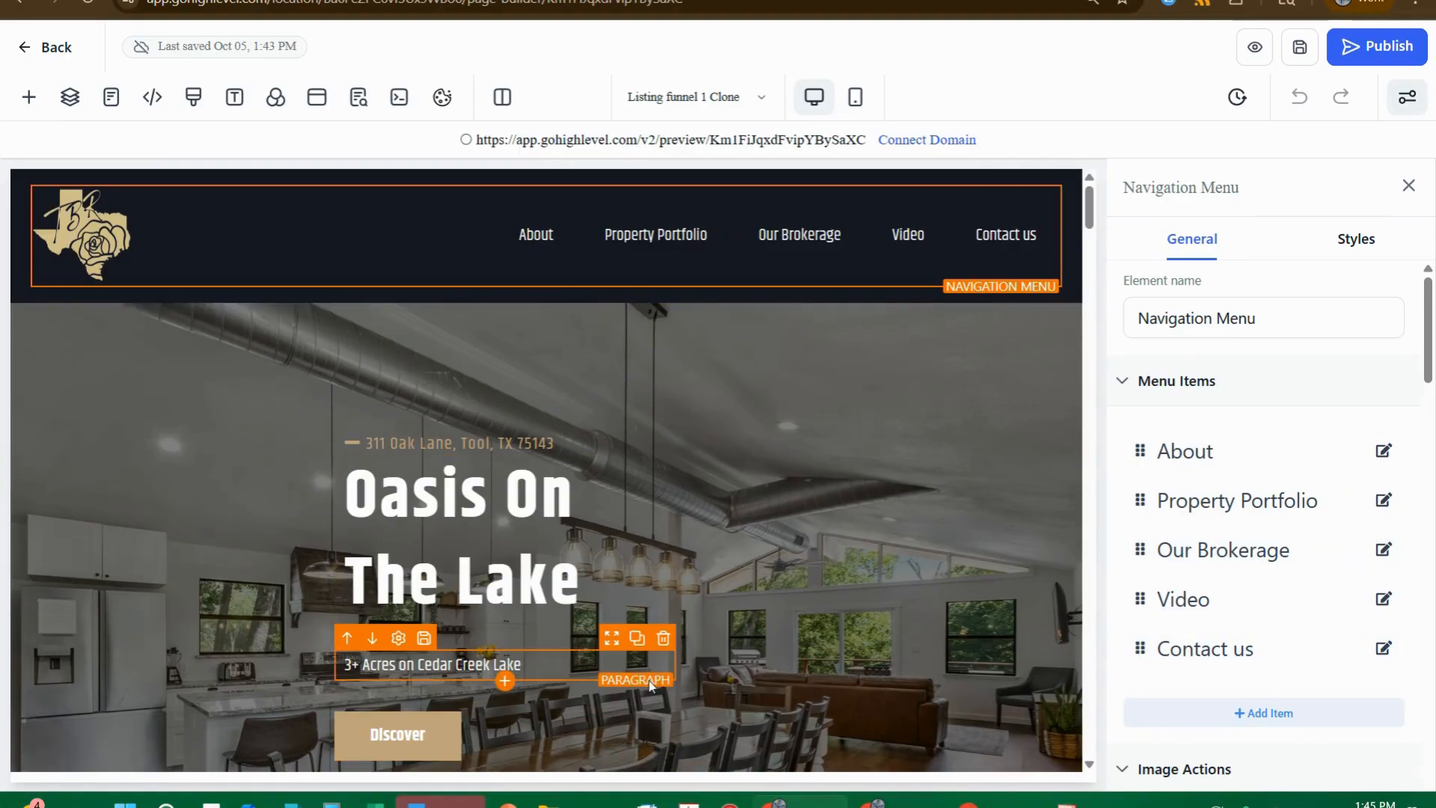
{"action": "scroll", "coordinate": [760, 494], "scroll_direction": "down", "scroll_amount": 15}
{"action": "scroll", "coordinate": [757, 498], "scroll_direction": "down", "scroll_amount": 10}
{"action": "scroll", "coordinate": [752, 505], "scroll_direction": "up", "scroll_amount": 6}
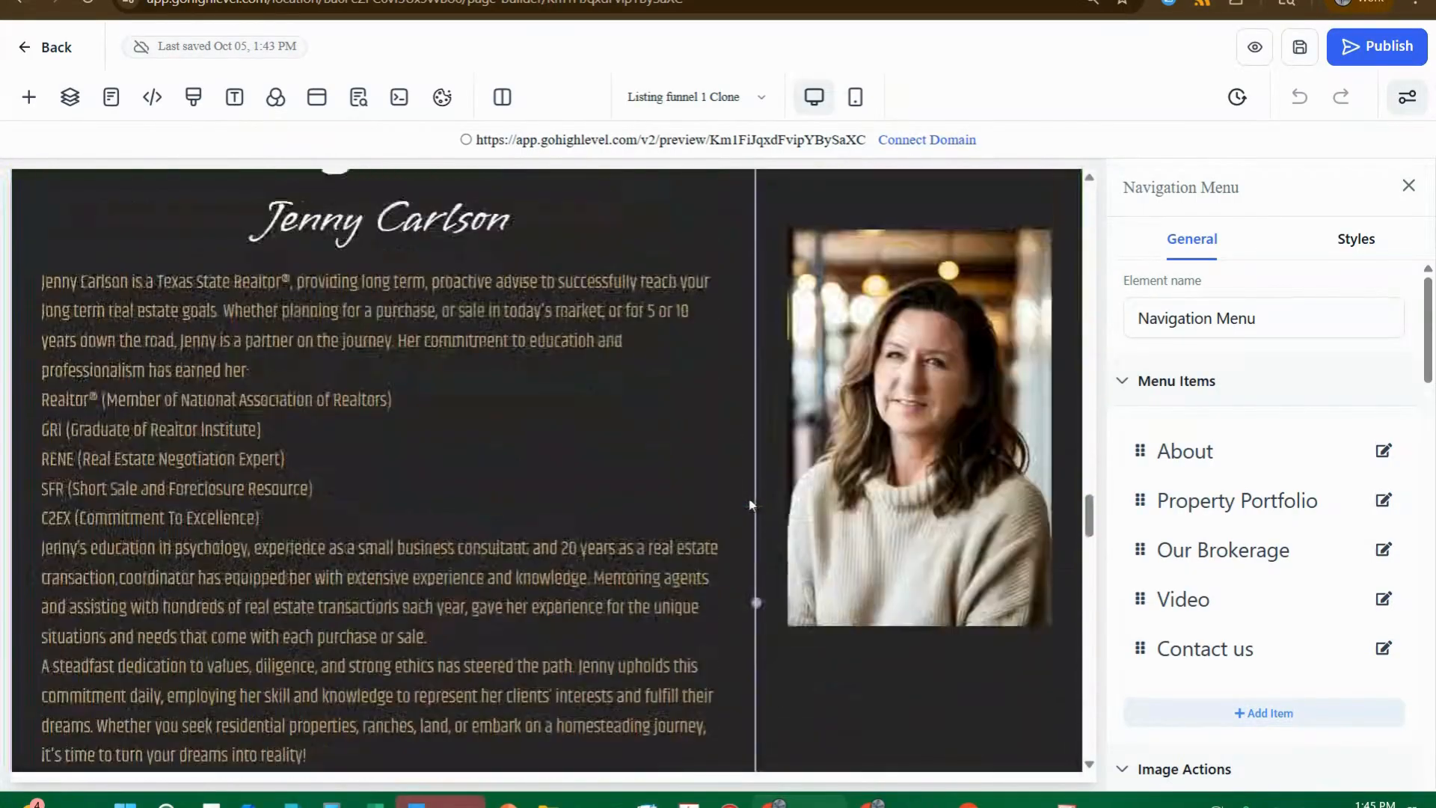
{"action": "scroll", "coordinate": [751, 504], "scroll_direction": "up", "scroll_amount": 20}
{"action": "scroll", "coordinate": [773, 460], "scroll_direction": "down", "scroll_amount": 4}
{"action": "scroll", "coordinate": [785, 449], "scroll_direction": "up", "scroll_amount": 8}
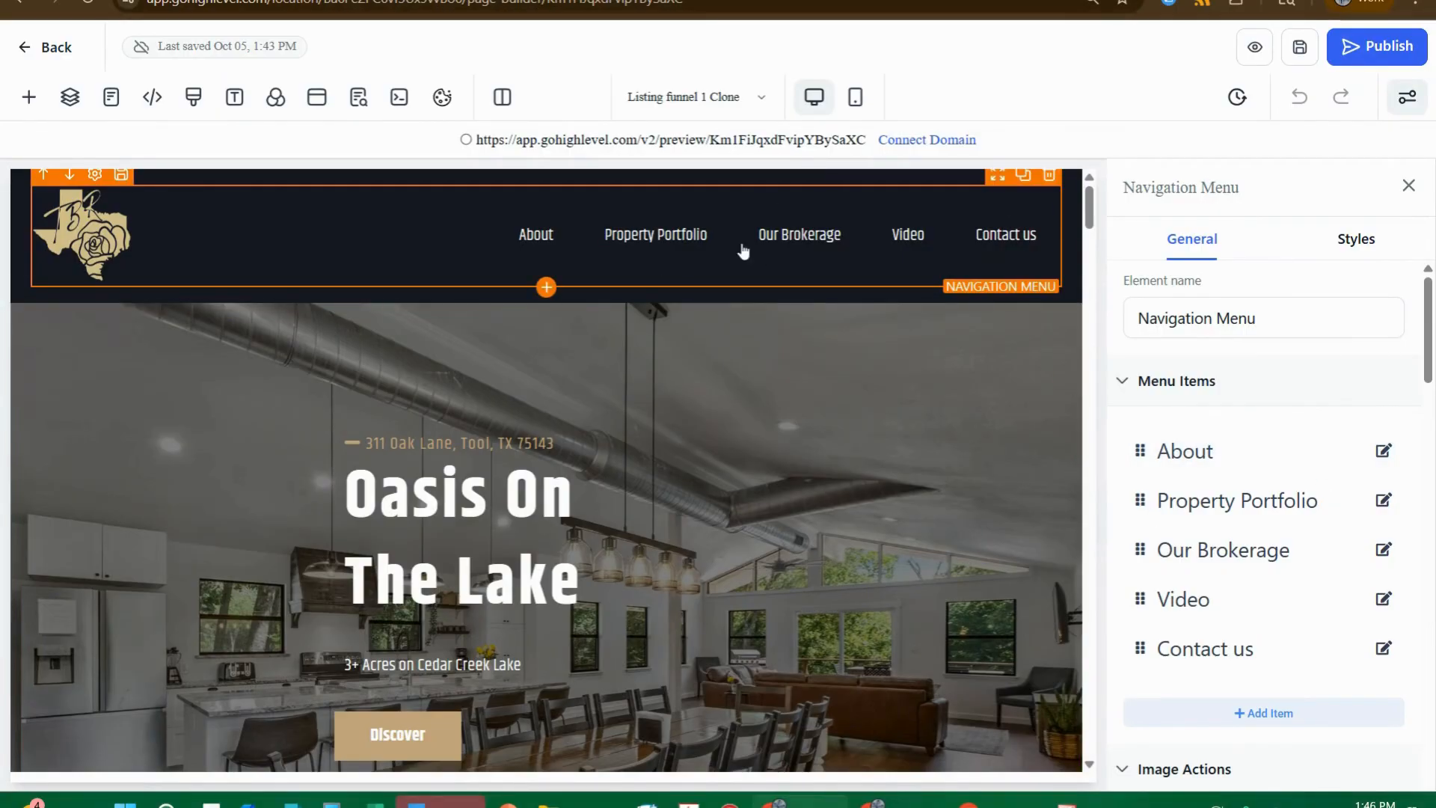
{"action": "scroll", "coordinate": [1314, 596], "scroll_direction": "down", "scroll_amount": 6}
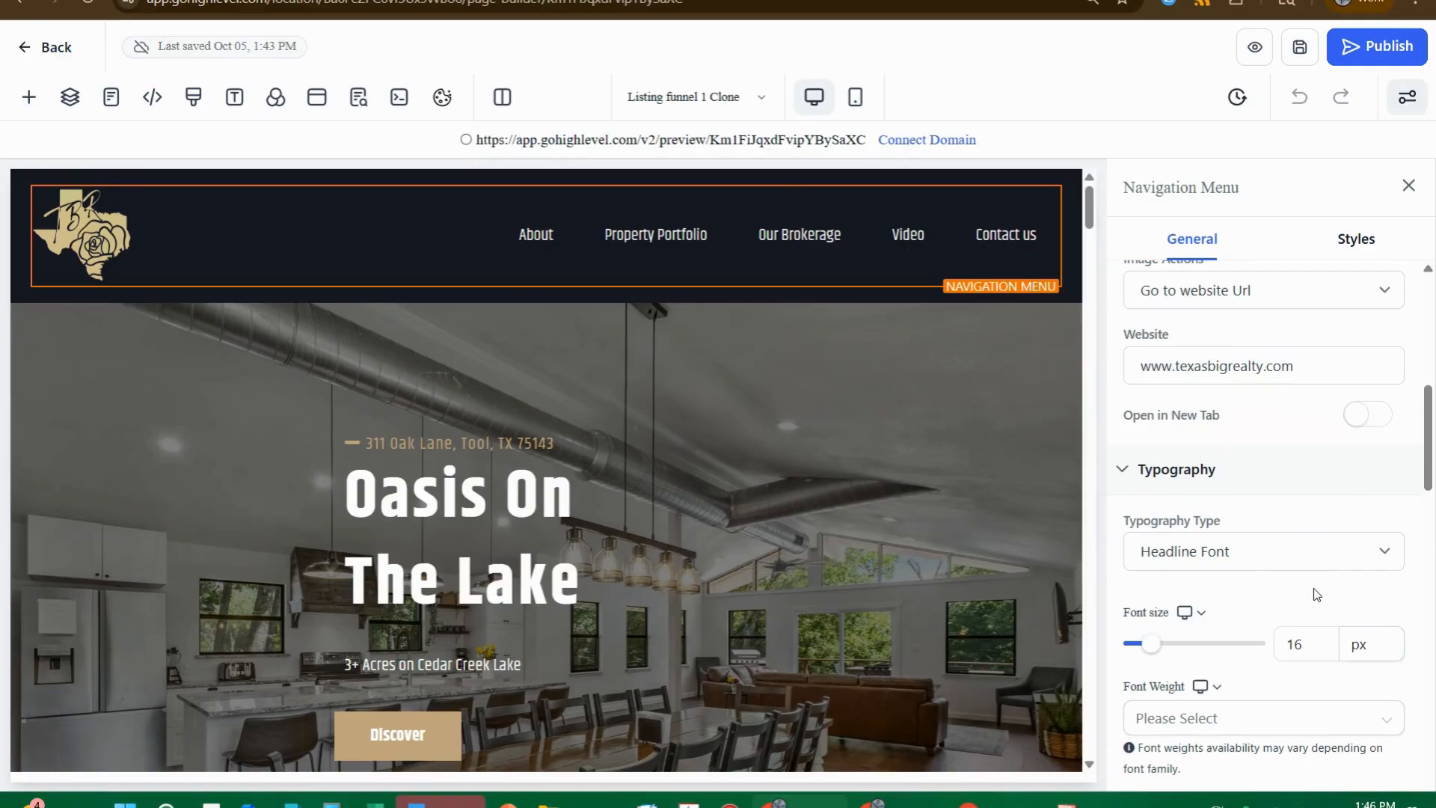
{"action": "scroll", "coordinate": [1316, 594], "scroll_direction": "up", "scroll_amount": 3}
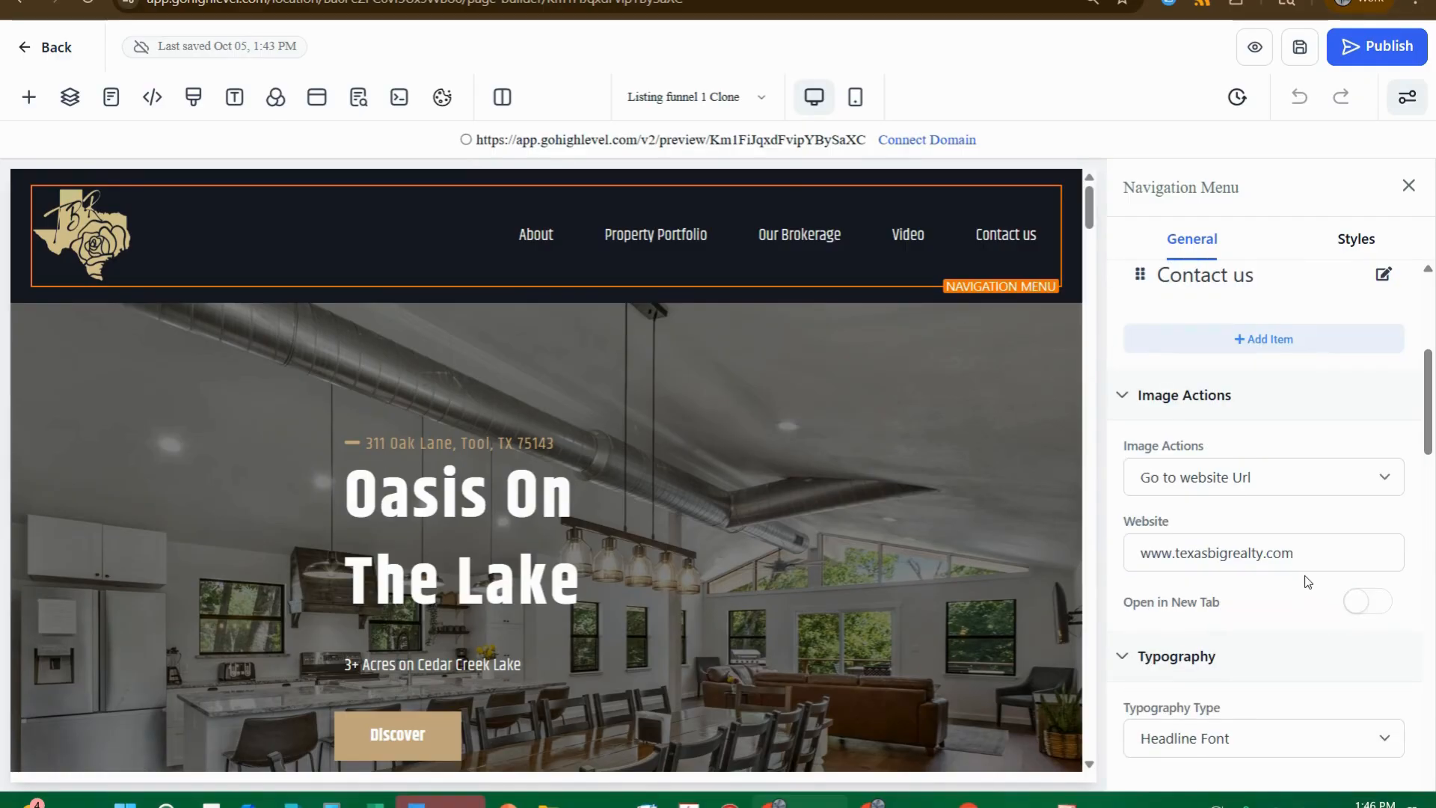
{"action": "scroll", "coordinate": [1276, 565], "scroll_direction": "down", "scroll_amount": 1}
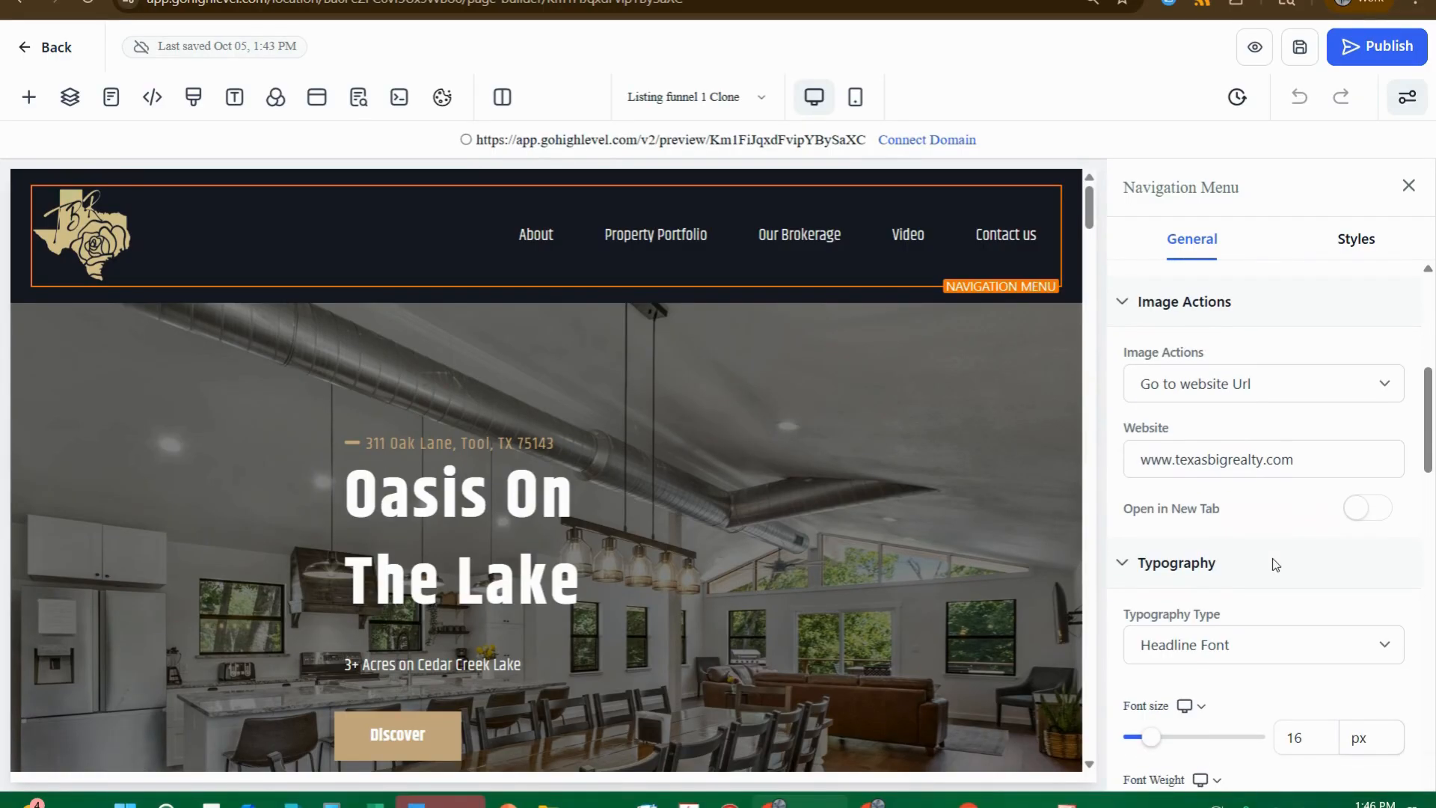
{"action": "scroll", "coordinate": [1276, 564], "scroll_direction": "up", "scroll_amount": 3}
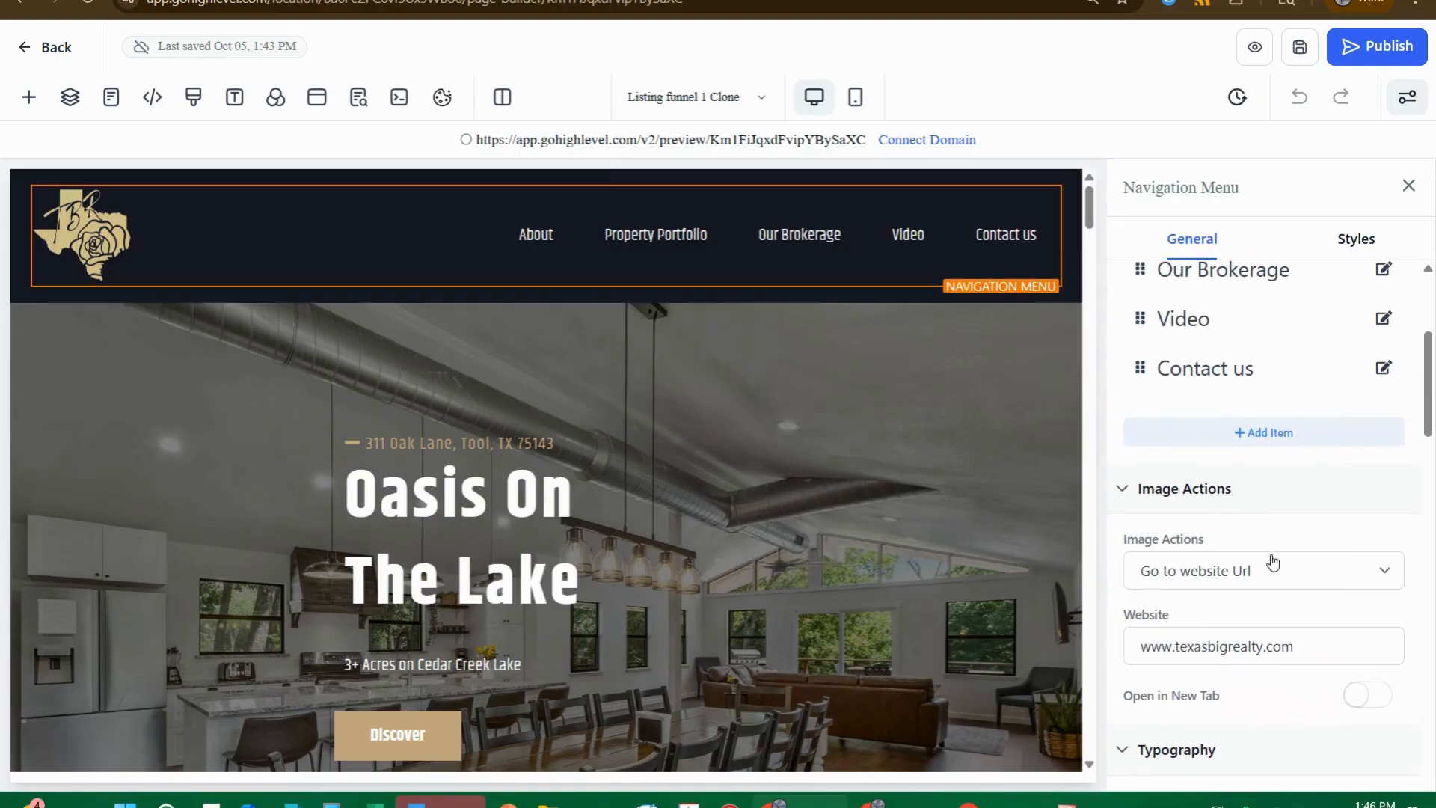
{"action": "scroll", "coordinate": [1274, 562], "scroll_direction": "down", "scroll_amount": 1}
{"action": "scroll", "coordinate": [1272, 558], "scroll_direction": "down", "scroll_amount": 1}
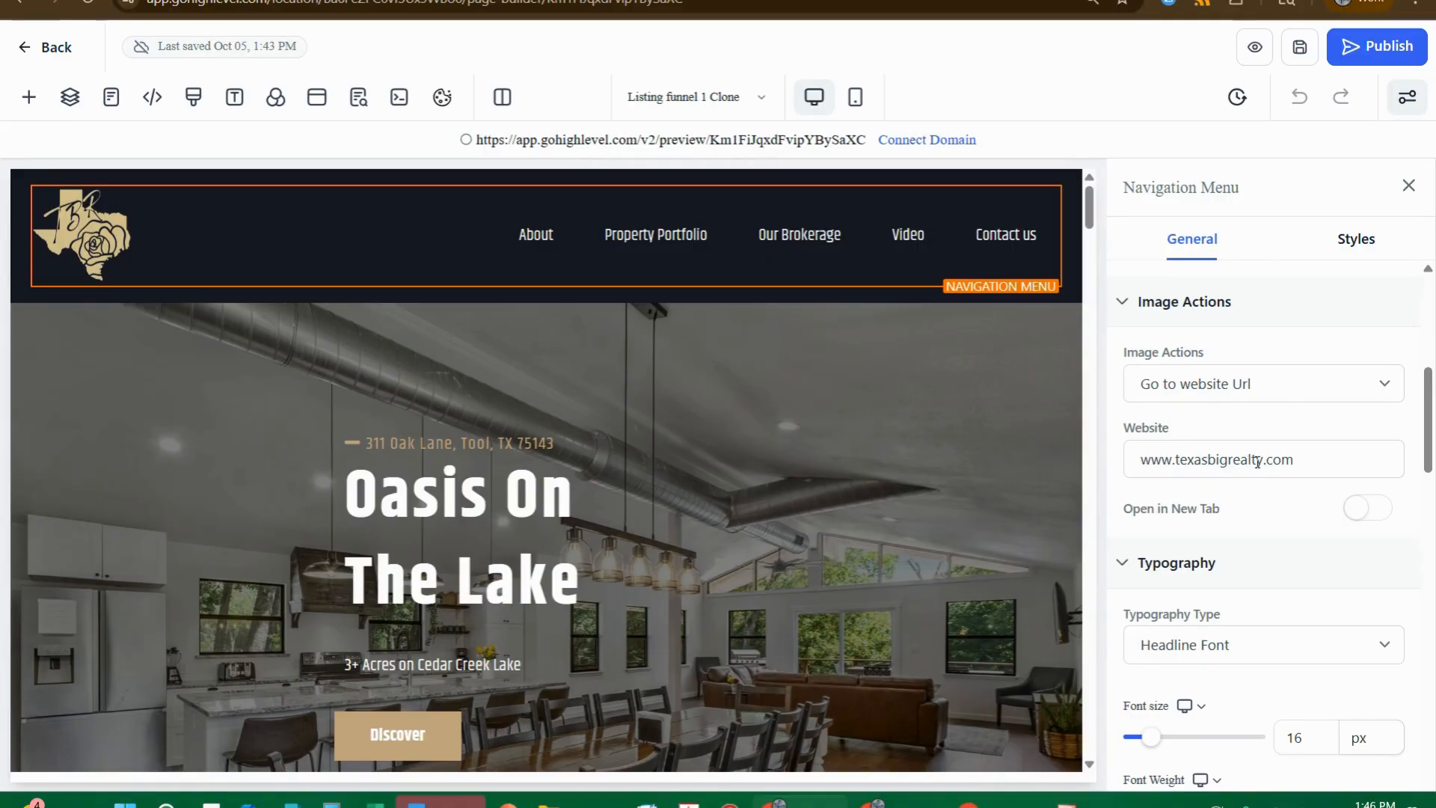
{"action": "left_click_drag", "start_coordinate": [1314, 463], "coordinate": [1116, 469]}
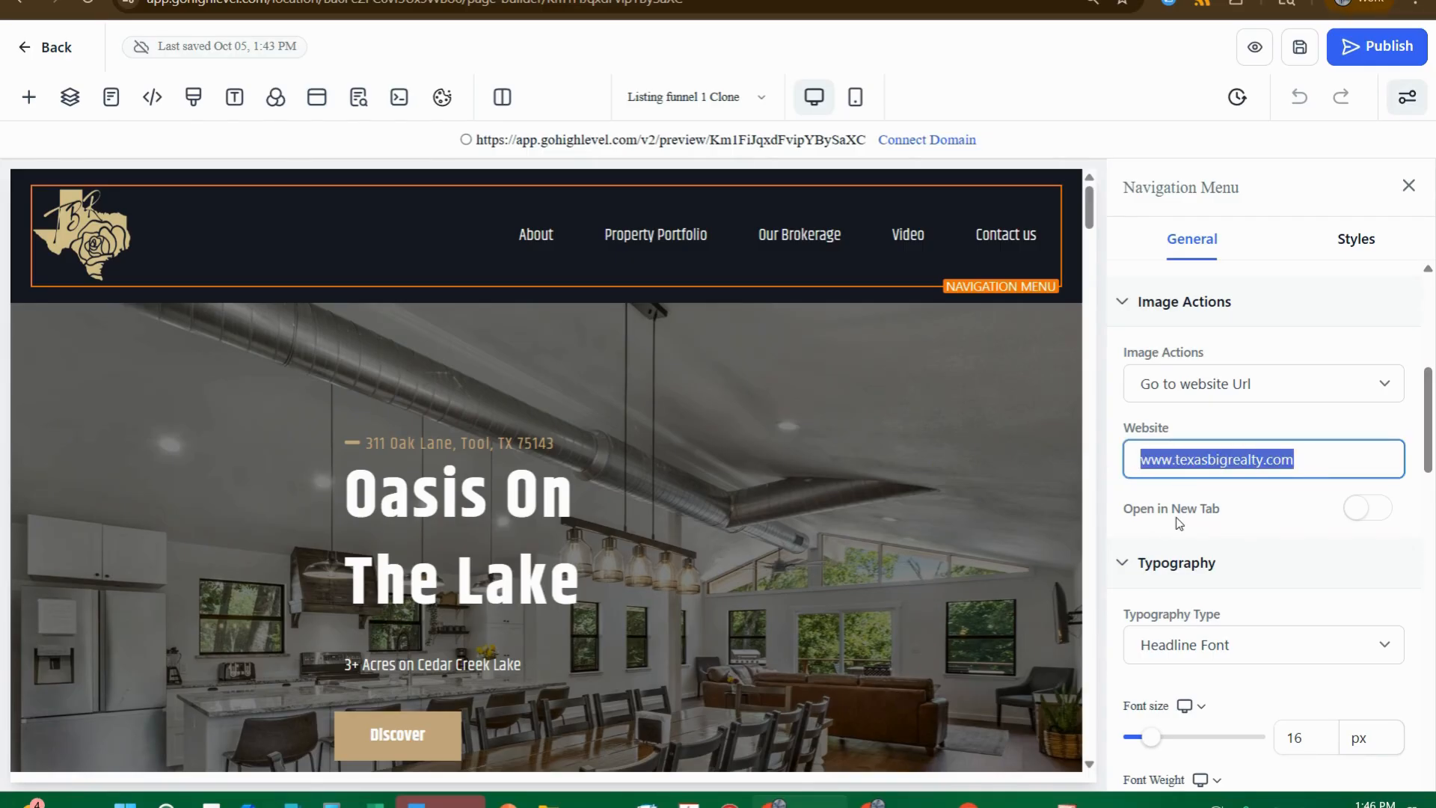
{"action": "left_click", "coordinate": [1383, 519]}
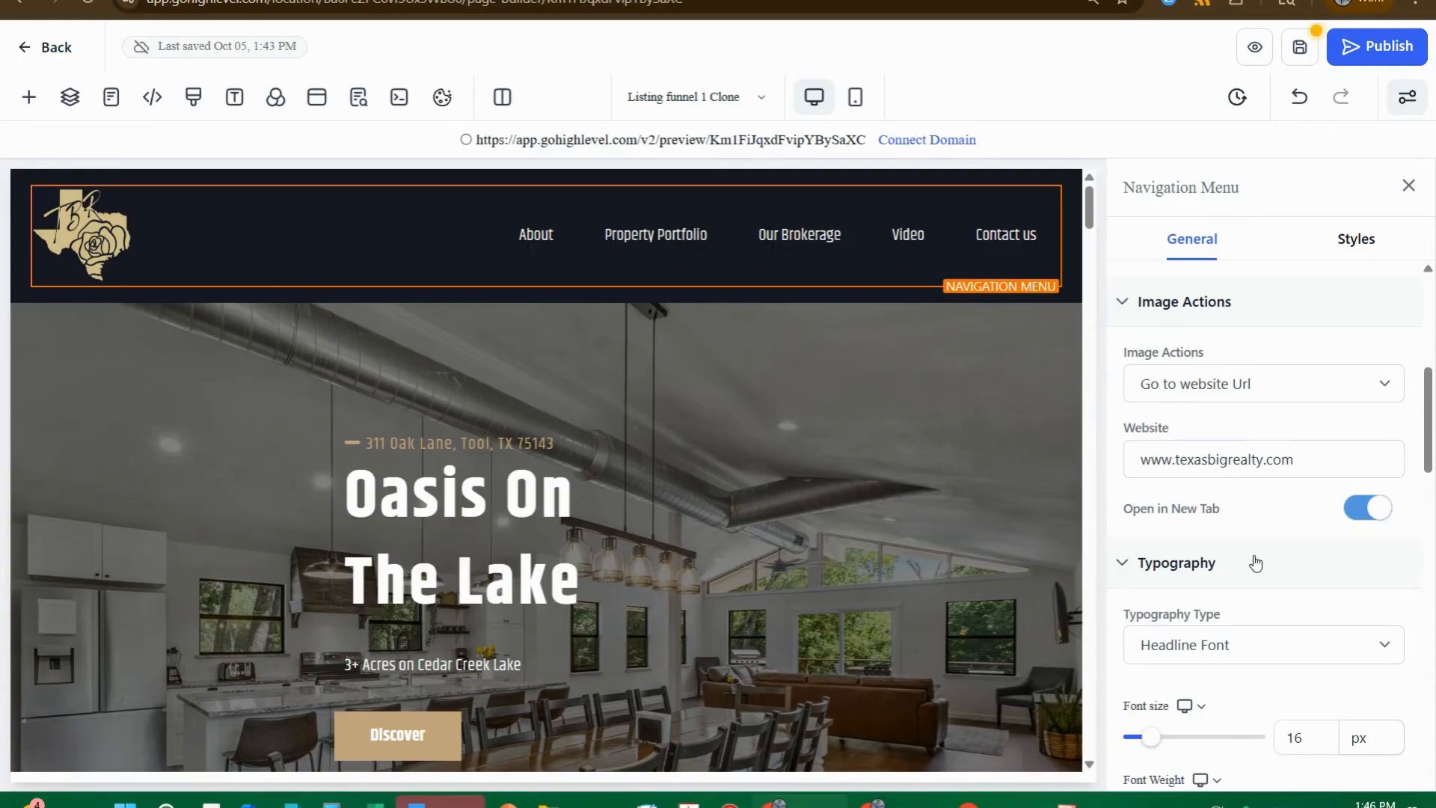
- Try hiding the logo in the navigation menu's logo settings, and turn it back on
{"action": "scroll", "coordinate": [1244, 464], "scroll_direction": "up", "scroll_amount": 2}
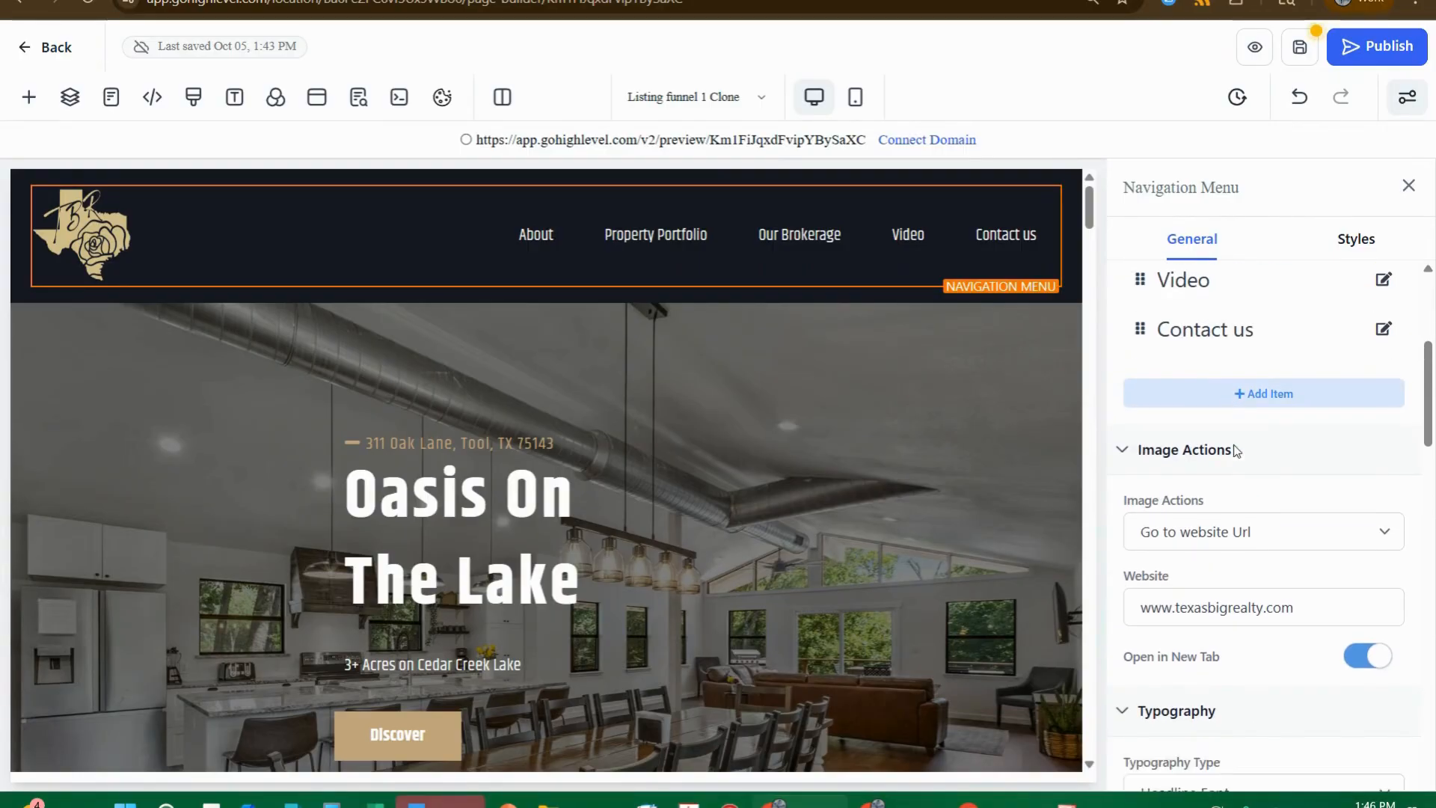
{"action": "scroll", "coordinate": [1235, 450], "scroll_direction": "down", "scroll_amount": 10}
{"action": "scroll", "coordinate": [1211, 478], "scroll_direction": "down", "scroll_amount": 4}
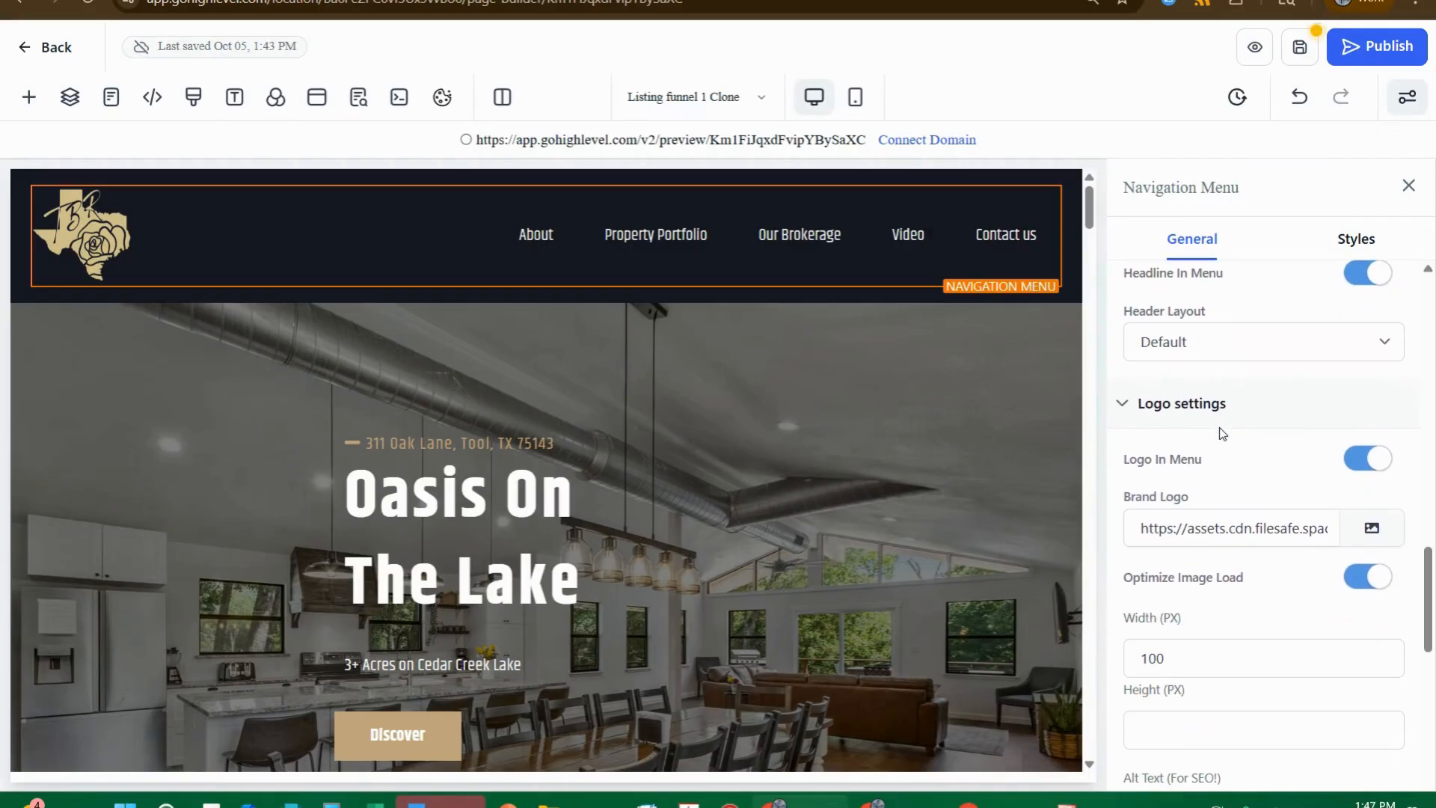
{"action": "scroll", "coordinate": [1218, 426], "scroll_direction": "down", "scroll_amount": 1}
{"action": "scroll", "coordinate": [1212, 412], "scroll_direction": "up", "scroll_amount": 1}
{"action": "left_click", "coordinate": [1357, 466]}
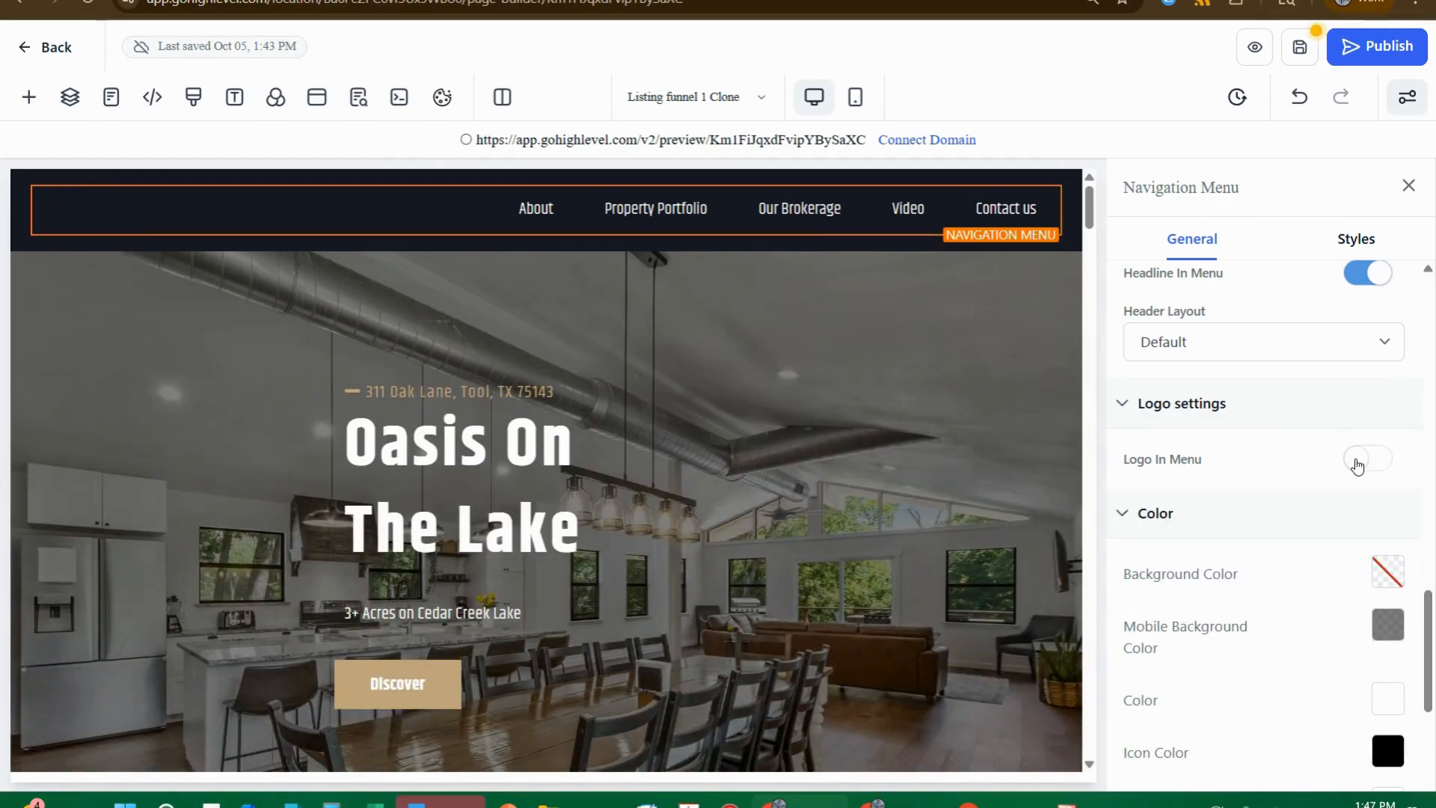
{"action": "left_click", "coordinate": [1357, 462]}
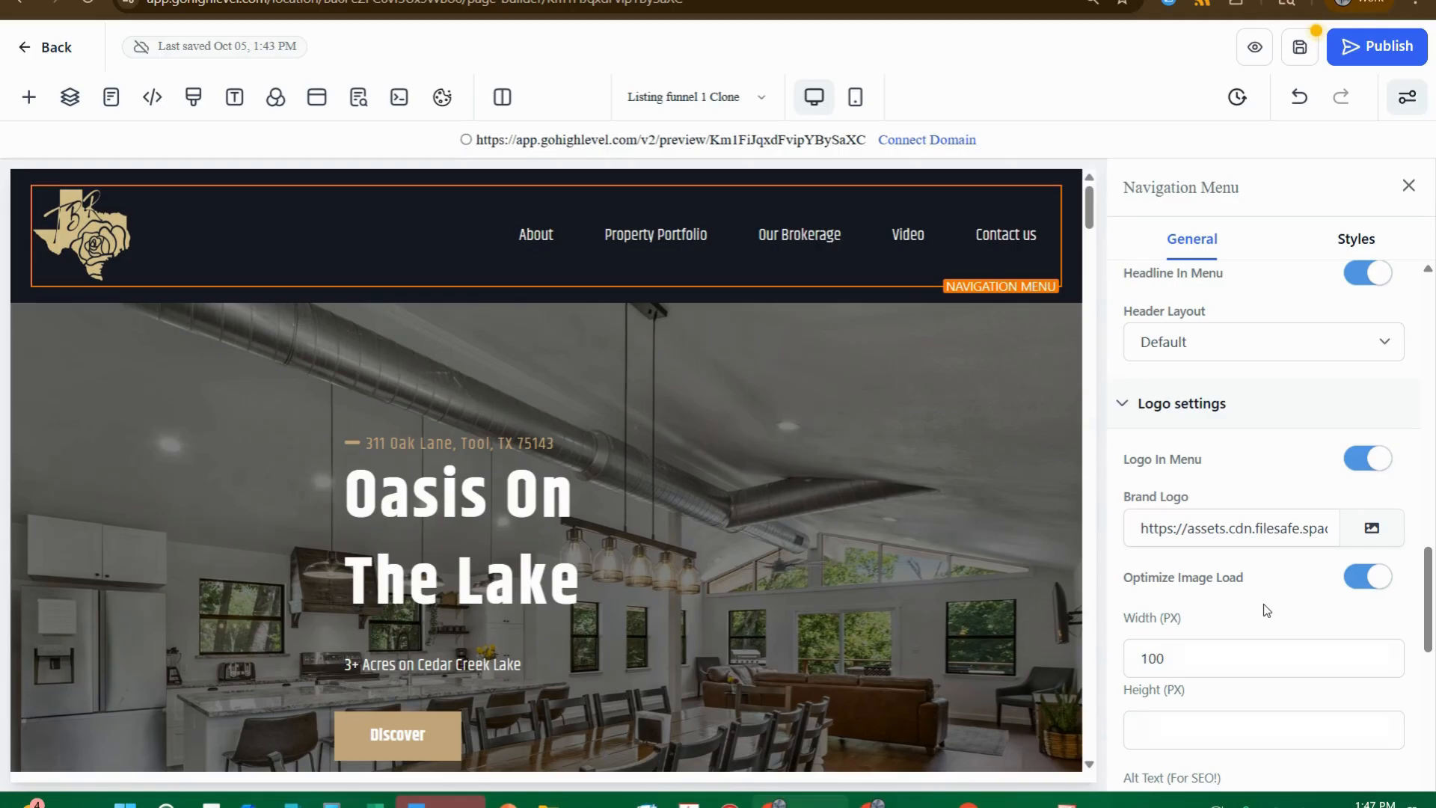
- Try a width of 200 px for the navigation menu logo, and set it to 75 px instead
{"action": "left_click_drag", "start_coordinate": [1175, 663], "coordinate": [1115, 667]}
{"action": "type", "text": "200"}
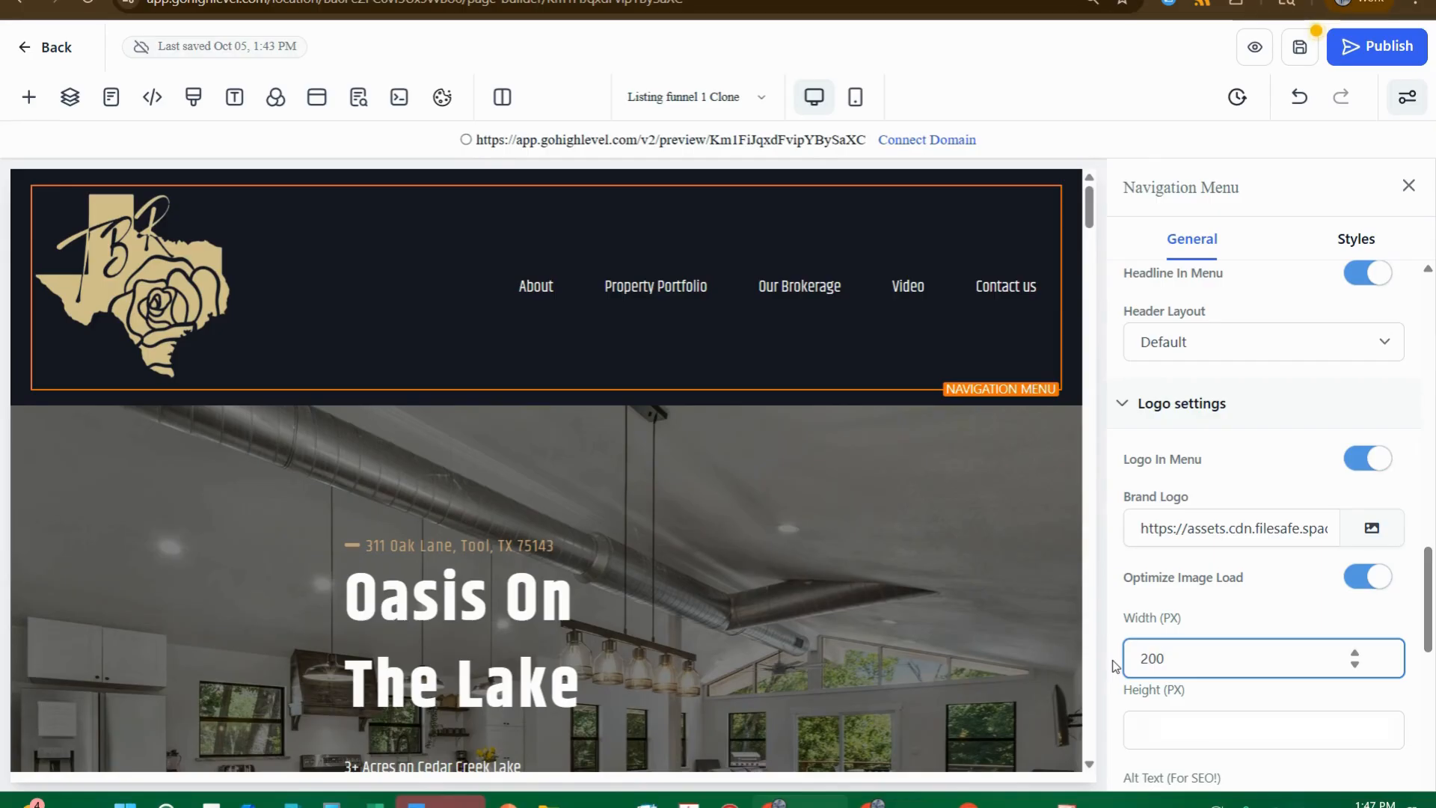
{"action": "key", "text": "BackSpace"}
{"action": "key", "text": "BackSpace"}
{"action": "key", "text": "BackSpace"}
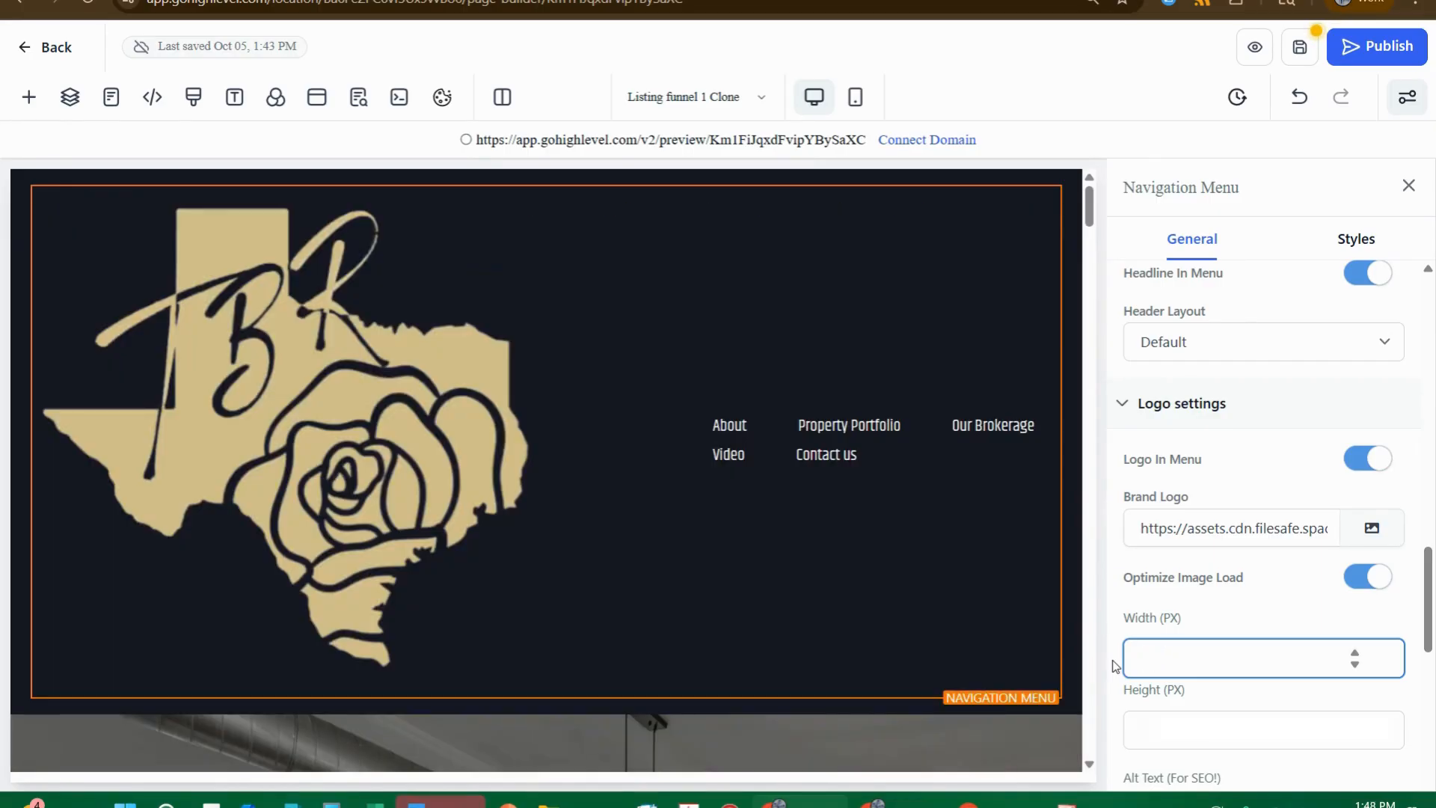
{"action": "type", "text": "75"}
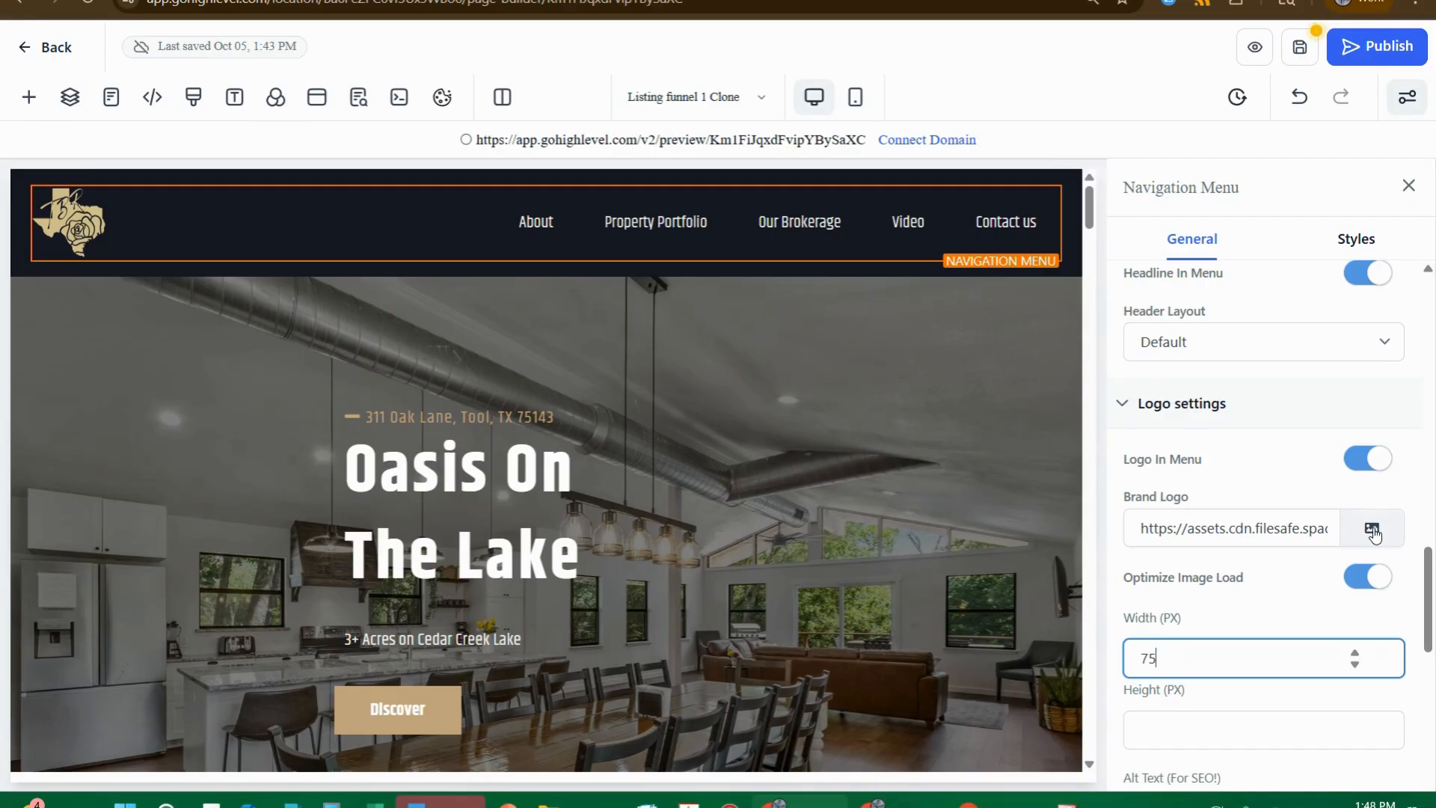
{"action": "left_click", "coordinate": [1373, 529]}
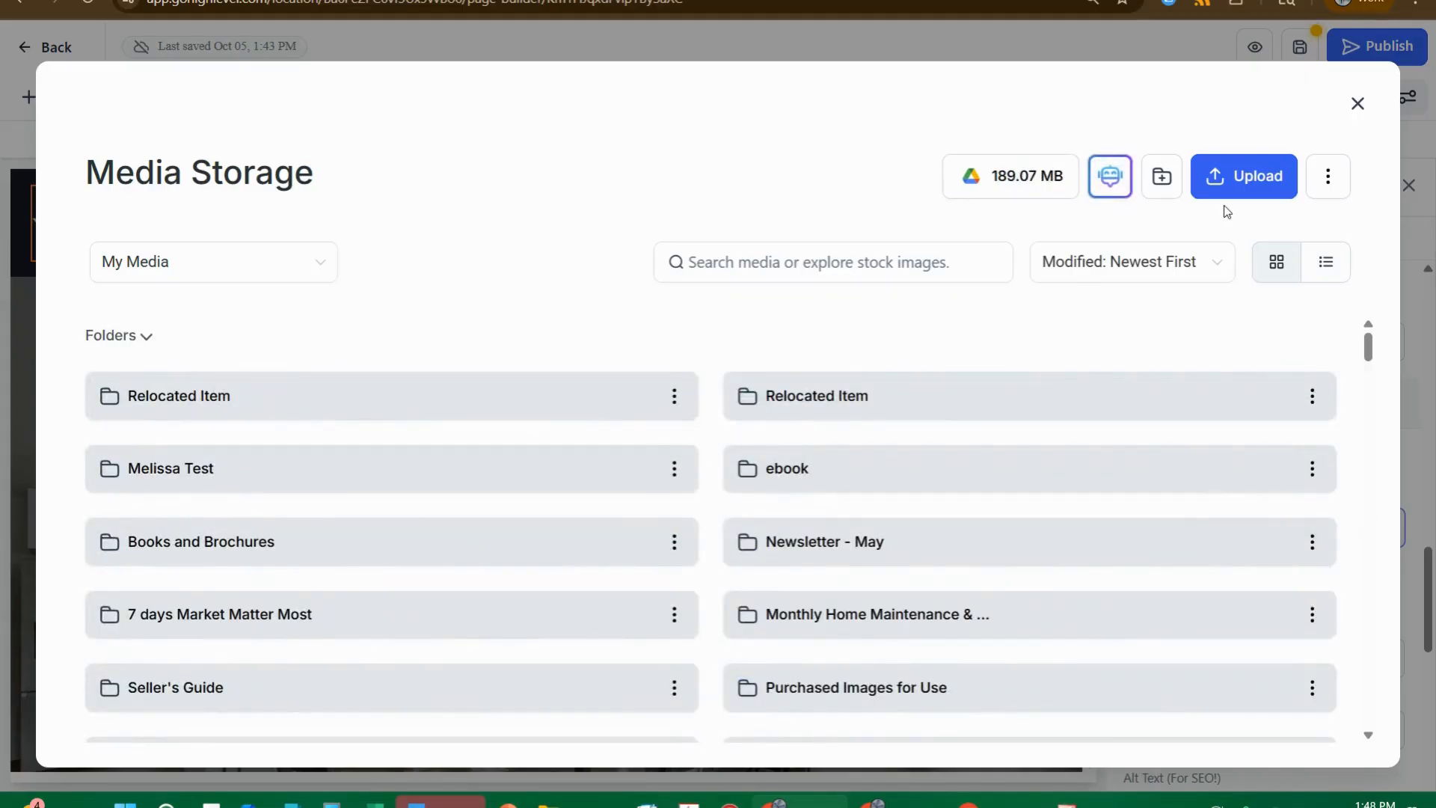
{"action": "left_click", "coordinate": [1358, 104]}
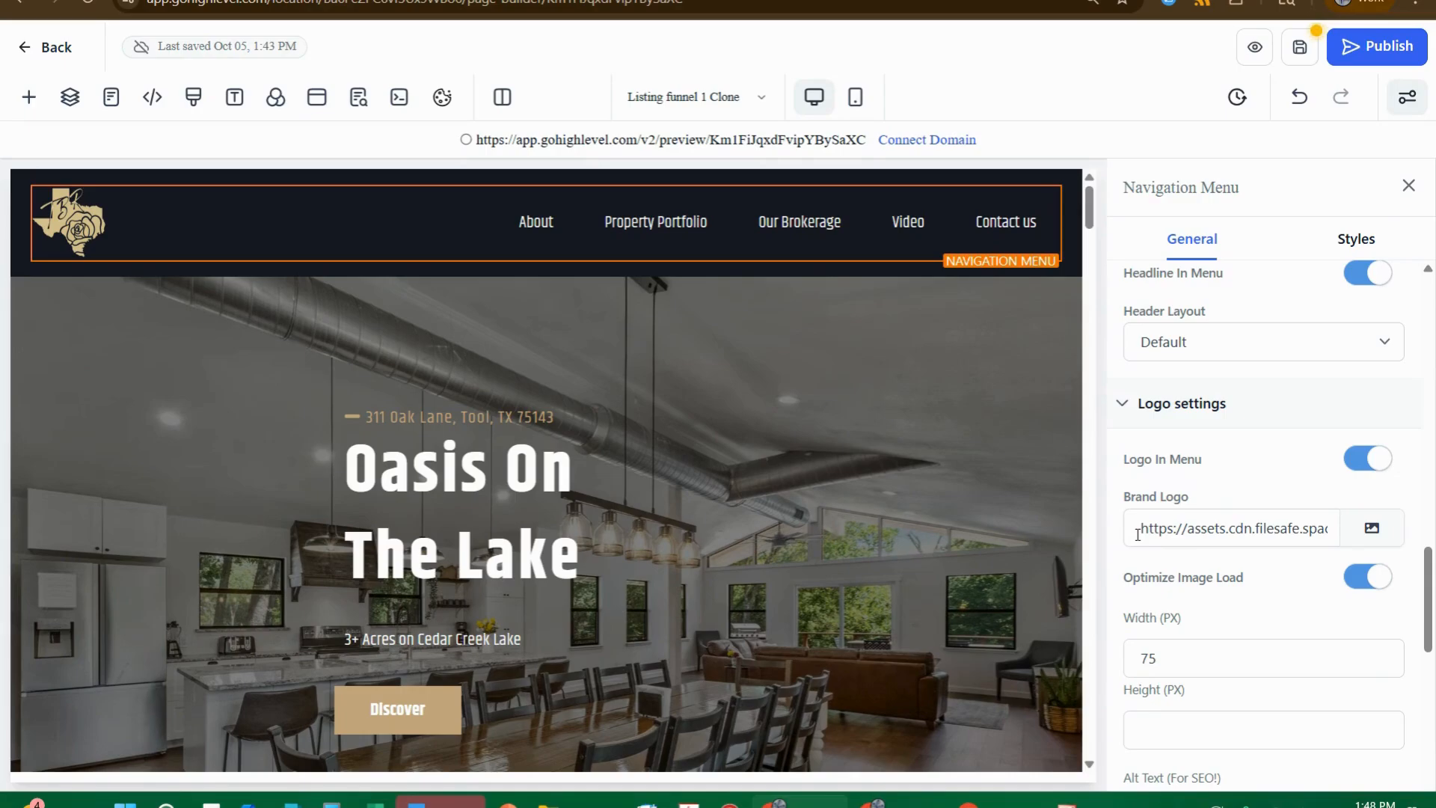
{"action": "left_click_drag", "start_coordinate": [1141, 540], "coordinate": [1361, 526]}
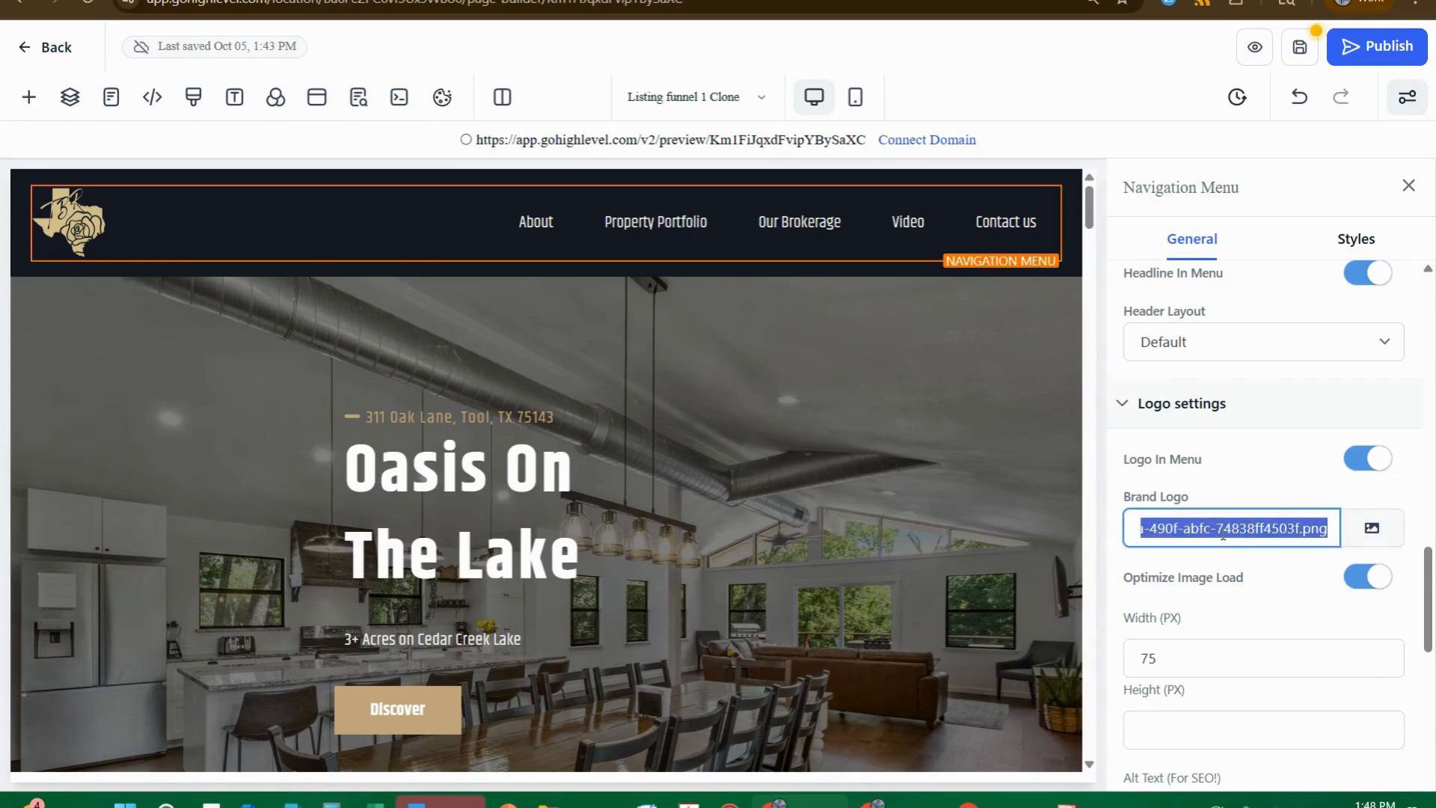
- Replace the navigation menu's brand logo with Gold Texas.png from the media storage
{"action": "left_click", "coordinate": [1372, 528]}
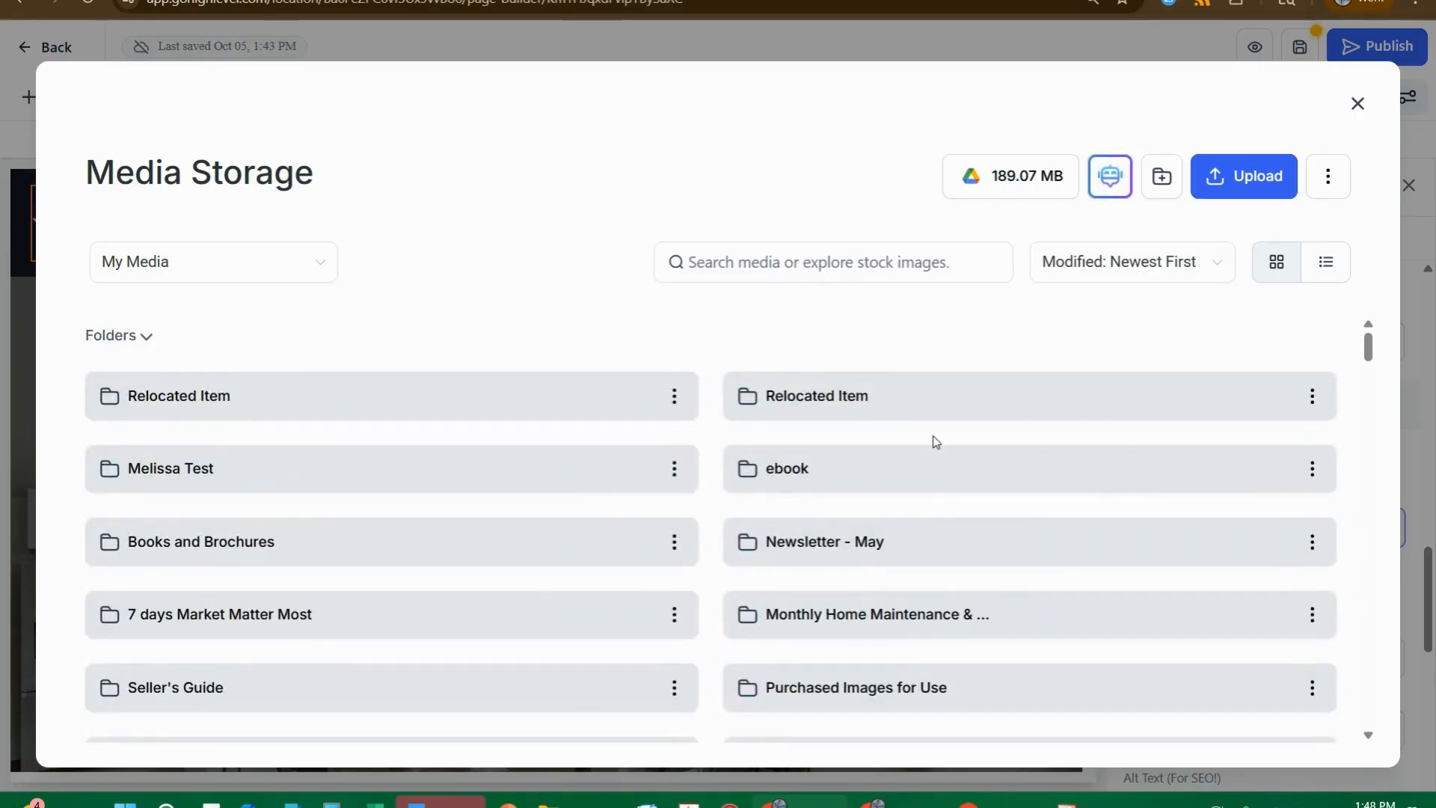
{"action": "scroll", "coordinate": [931, 456], "scroll_direction": "down", "scroll_amount": 10}
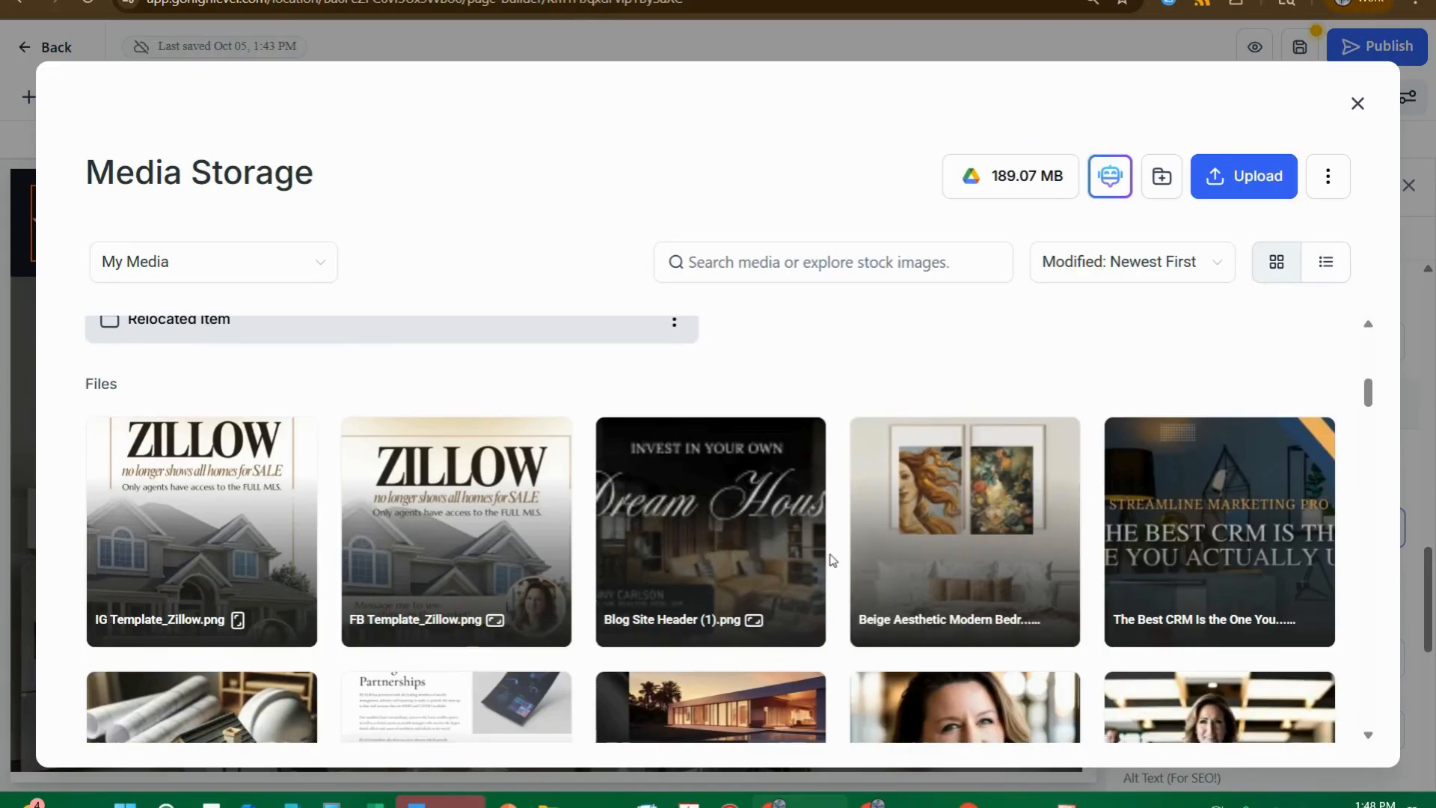
{"action": "scroll", "coordinate": [950, 516], "scroll_direction": "down", "scroll_amount": 9}
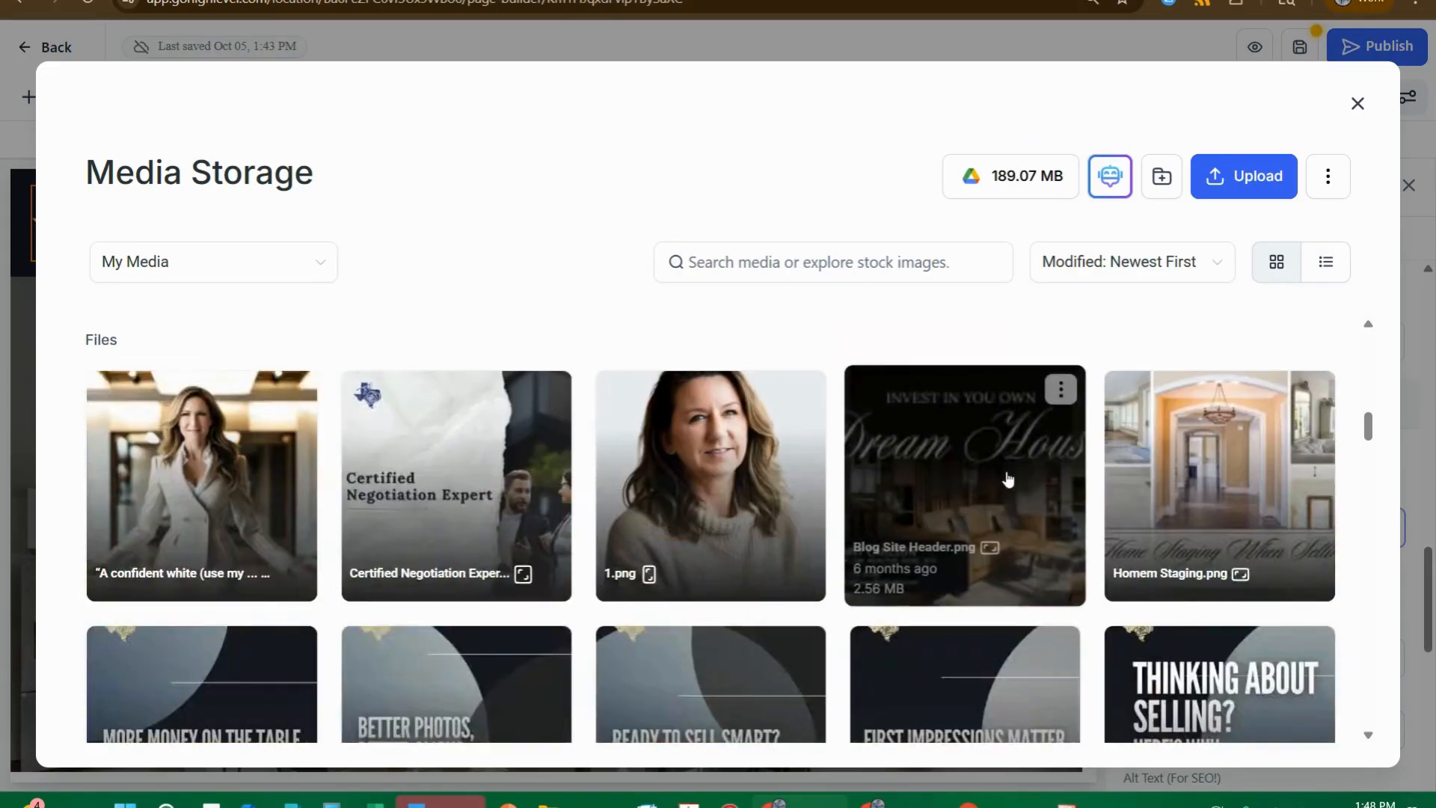
{"action": "scroll", "coordinate": [927, 502], "scroll_direction": "down", "scroll_amount": 15}
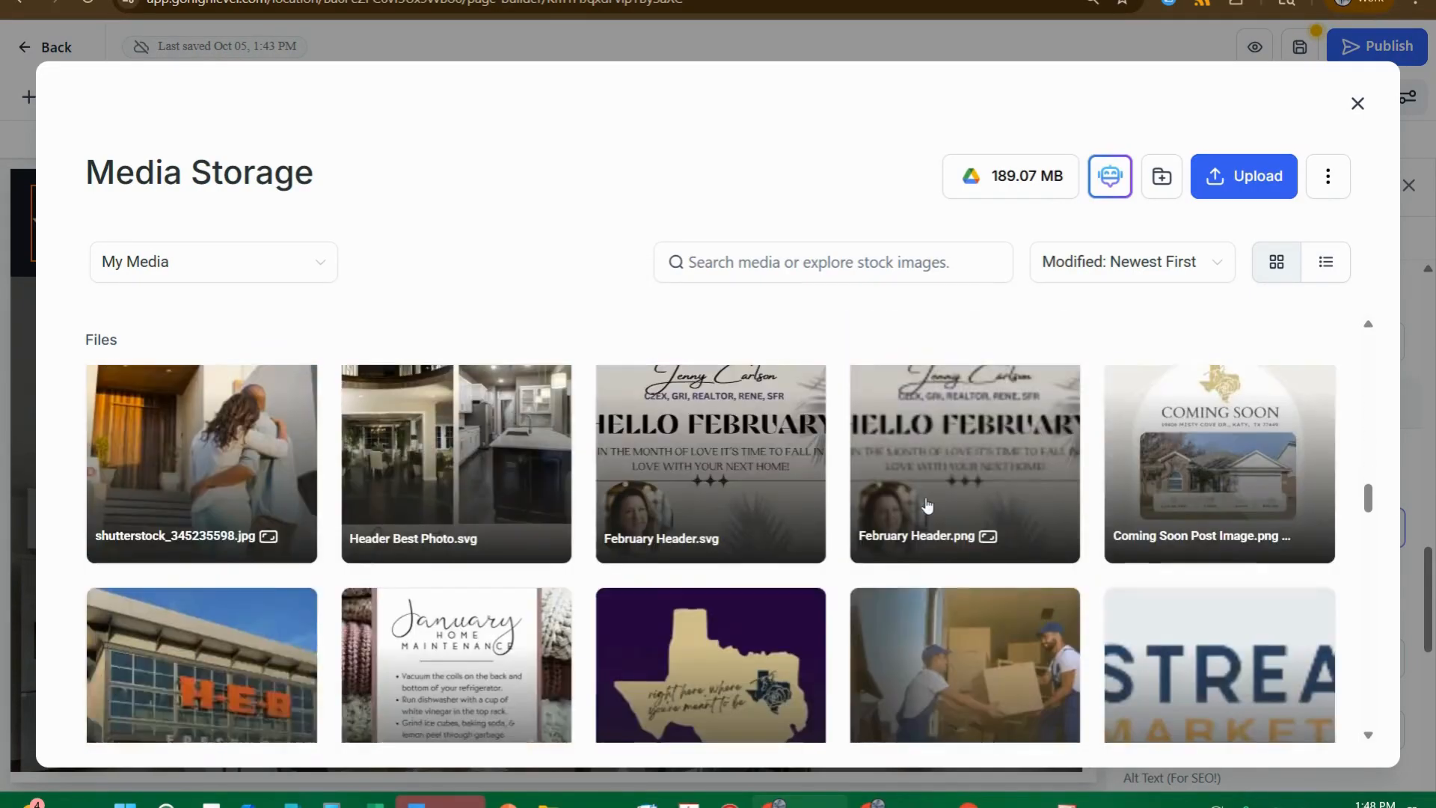
{"action": "scroll", "coordinate": [928, 506], "scroll_direction": "down", "scroll_amount": 15}
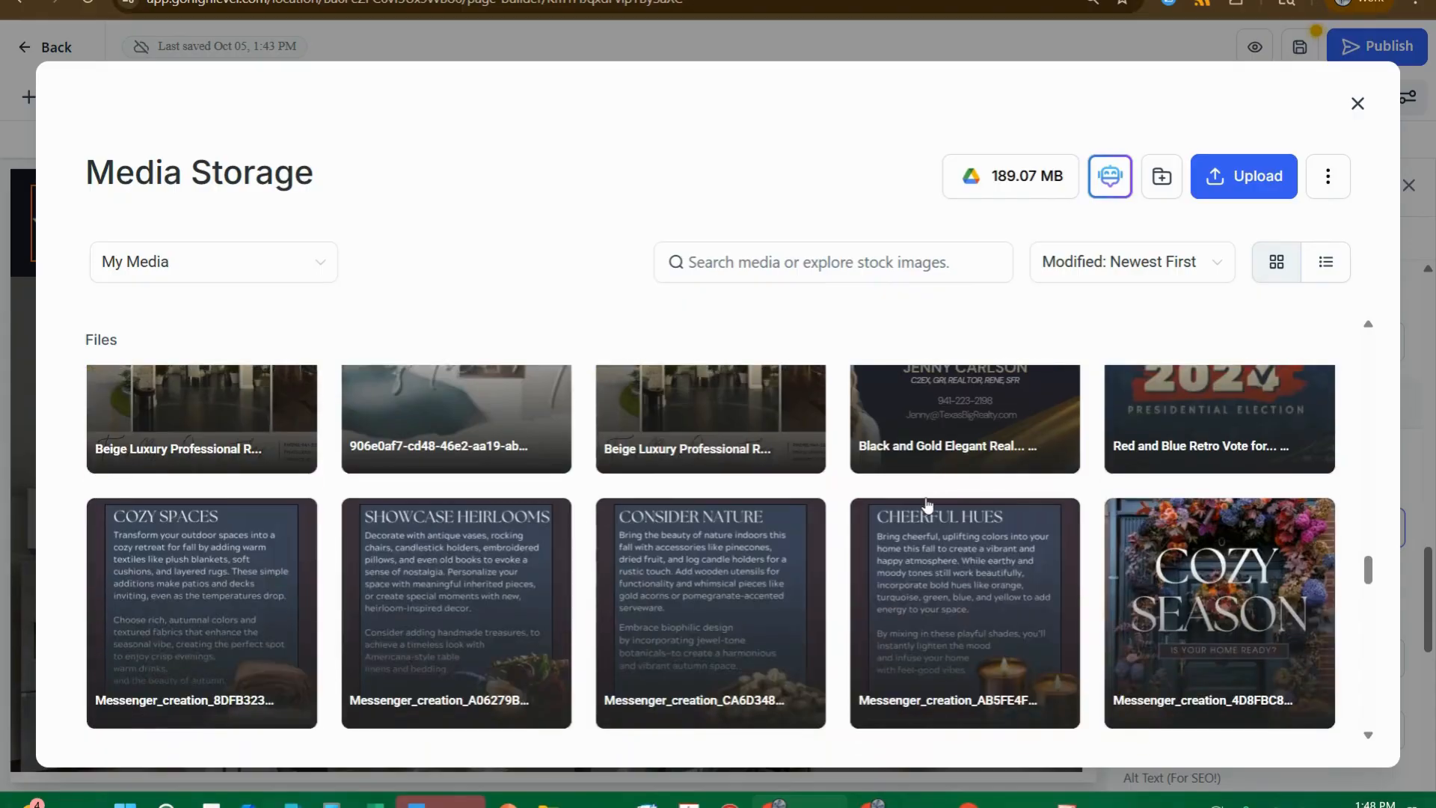
{"action": "scroll", "coordinate": [927, 505], "scroll_direction": "down", "scroll_amount": 5}
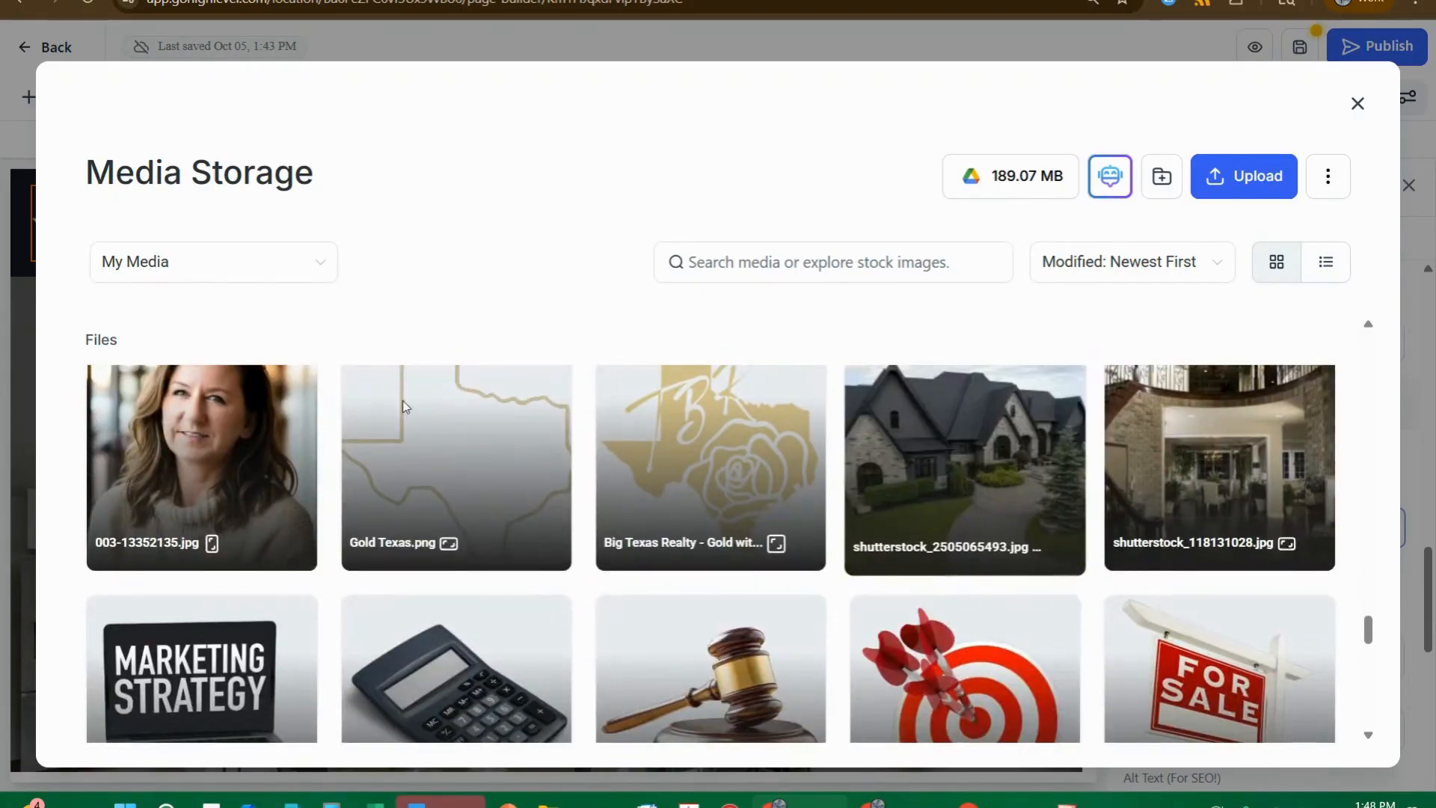
{"action": "mouse_move", "coordinate": [469, 479]}
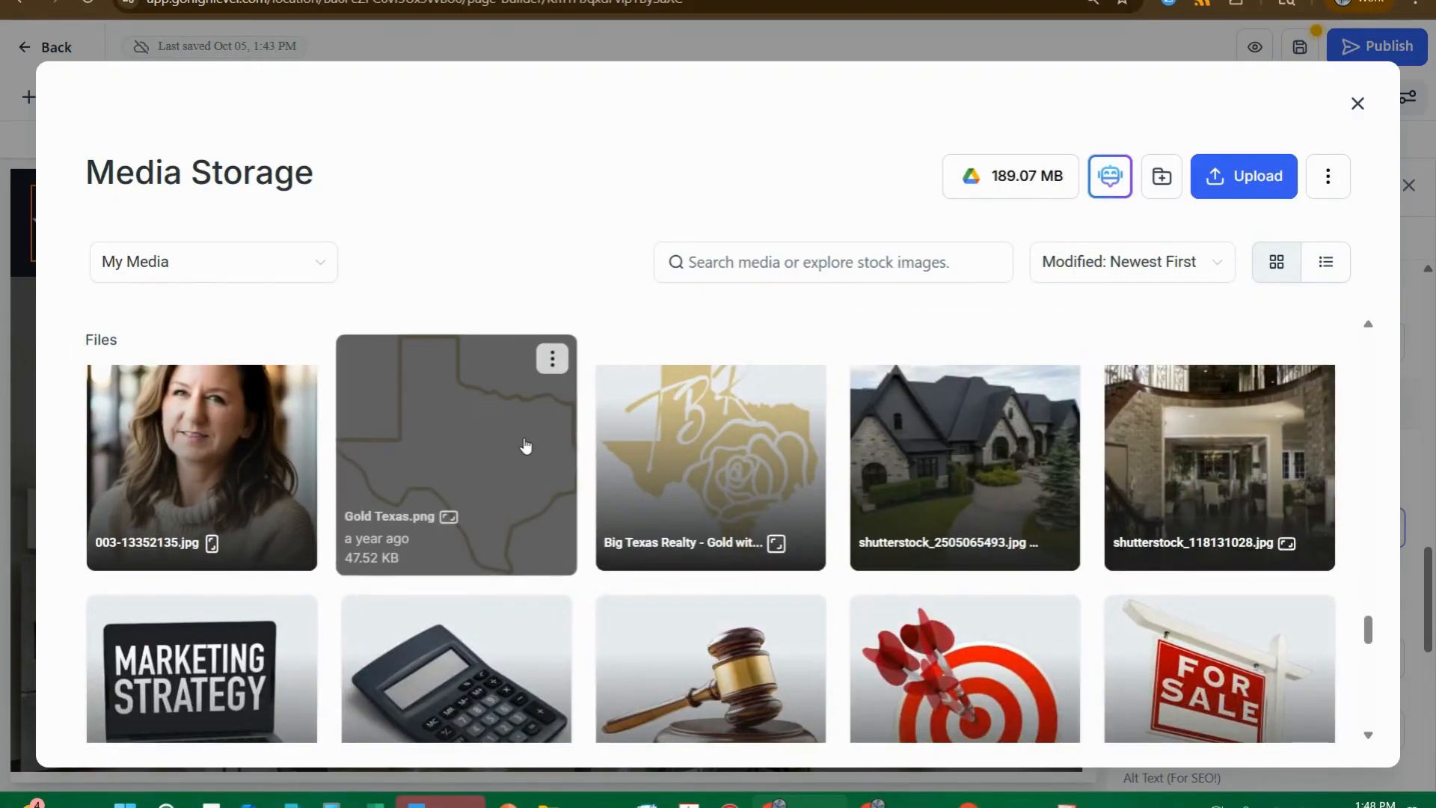
{"action": "left_click", "coordinate": [469, 479]}
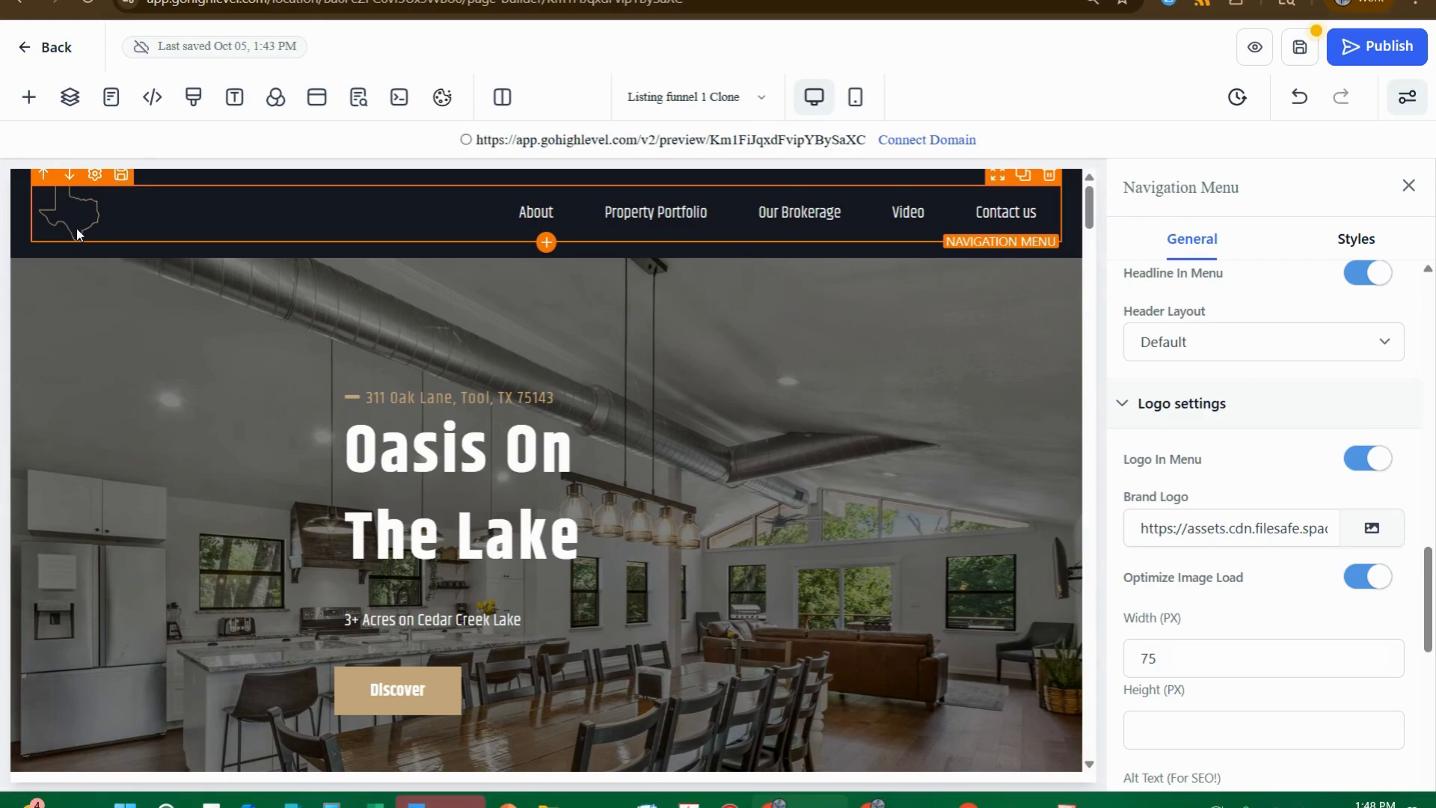
- Examine the title, link action and URL of the About menu item, and close its configuration without changes
{"action": "scroll", "coordinate": [1244, 549], "scroll_direction": "up", "scroll_amount": 1}
{"action": "scroll", "coordinate": [1244, 539], "scroll_direction": "up", "scroll_amount": 12}
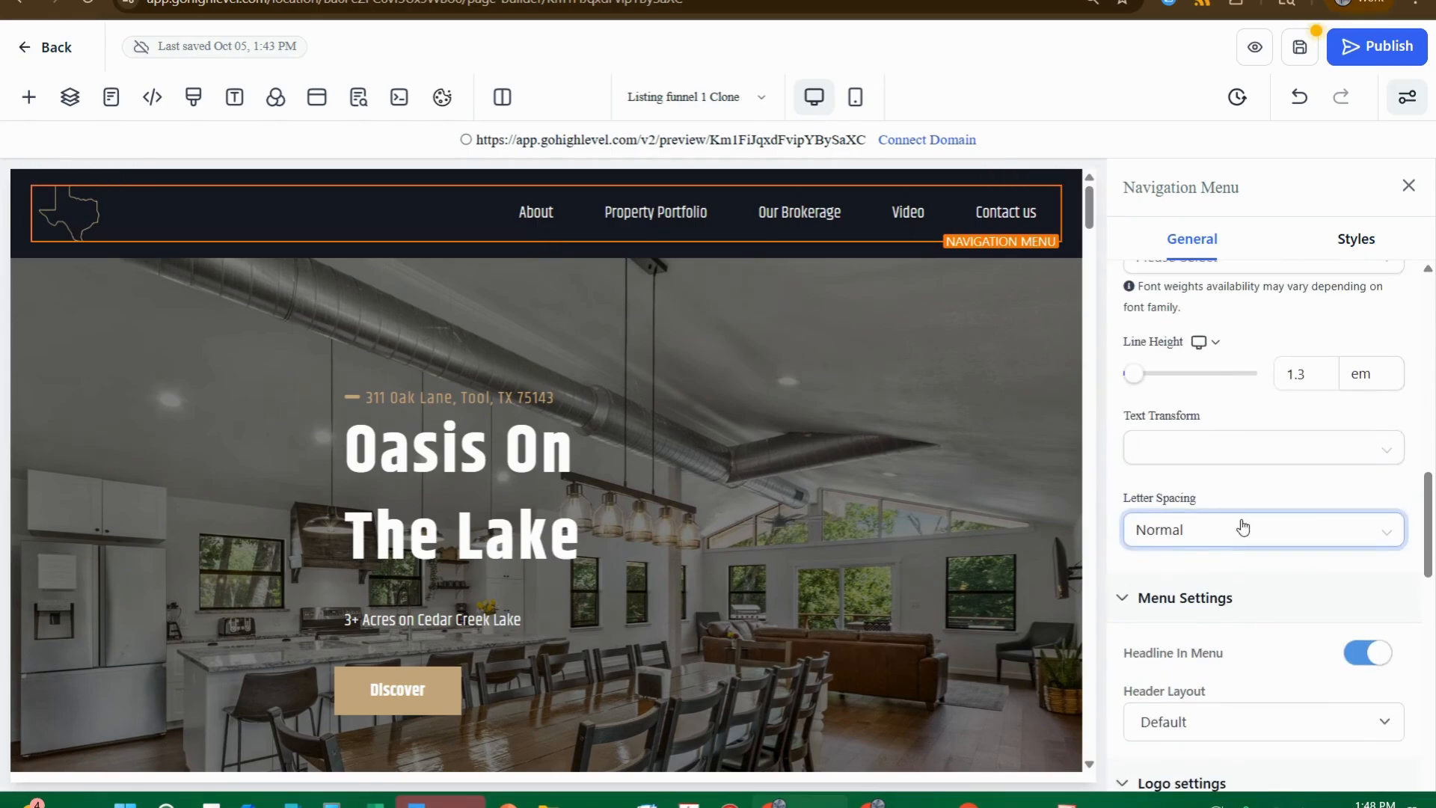
{"action": "scroll", "coordinate": [1249, 528], "scroll_direction": "up", "scroll_amount": 5}
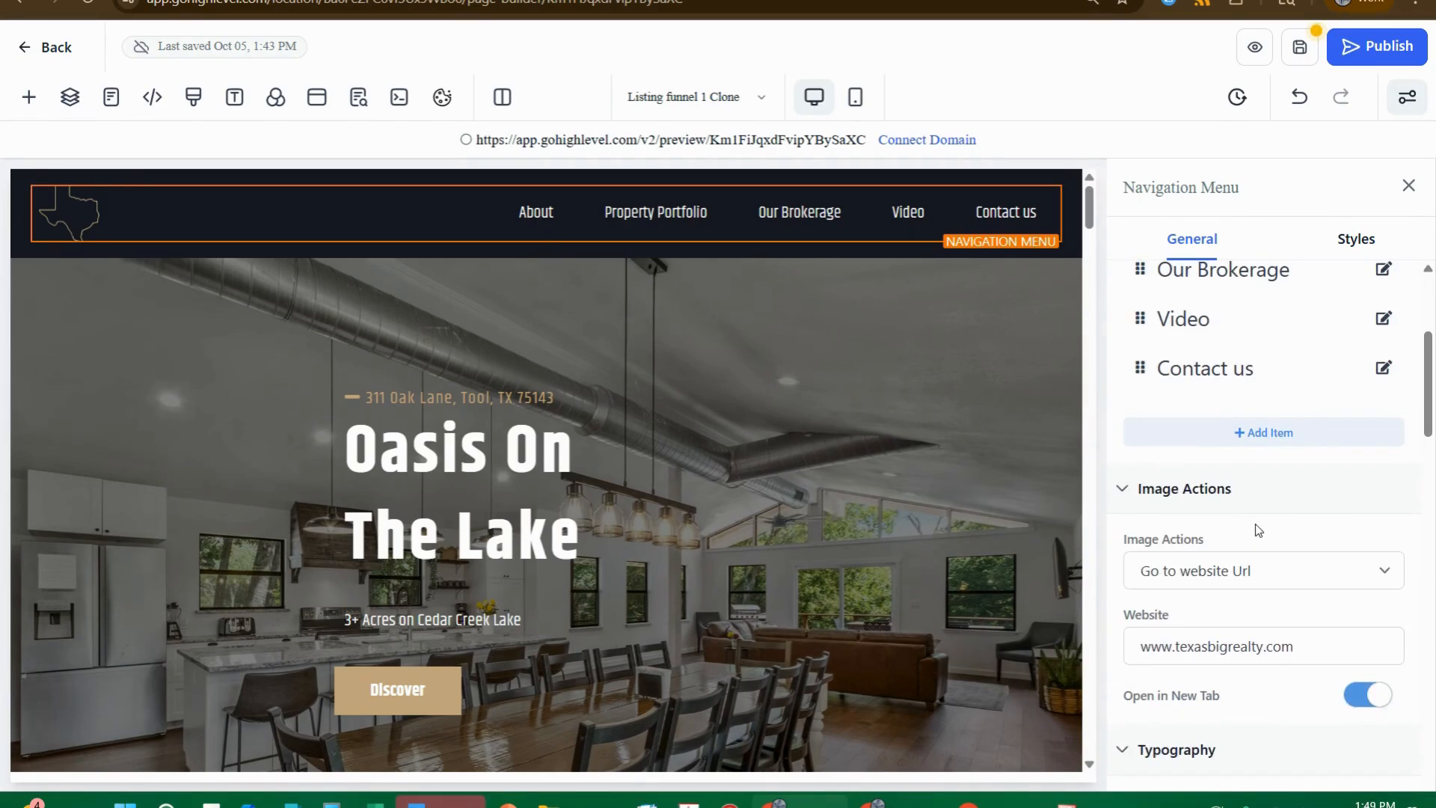
{"action": "left_click", "coordinate": [1384, 359]}
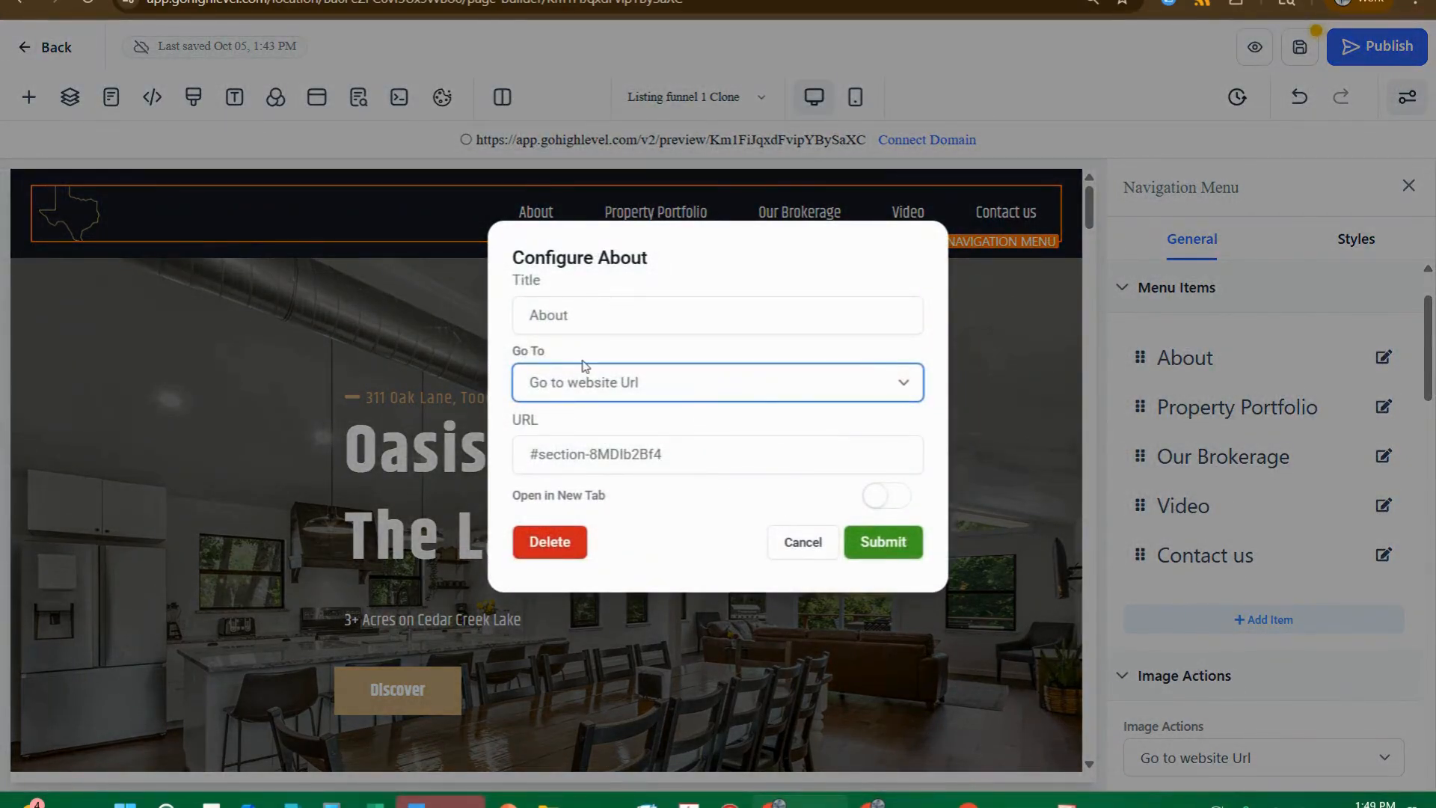
{"action": "left_click", "coordinate": [597, 314]}
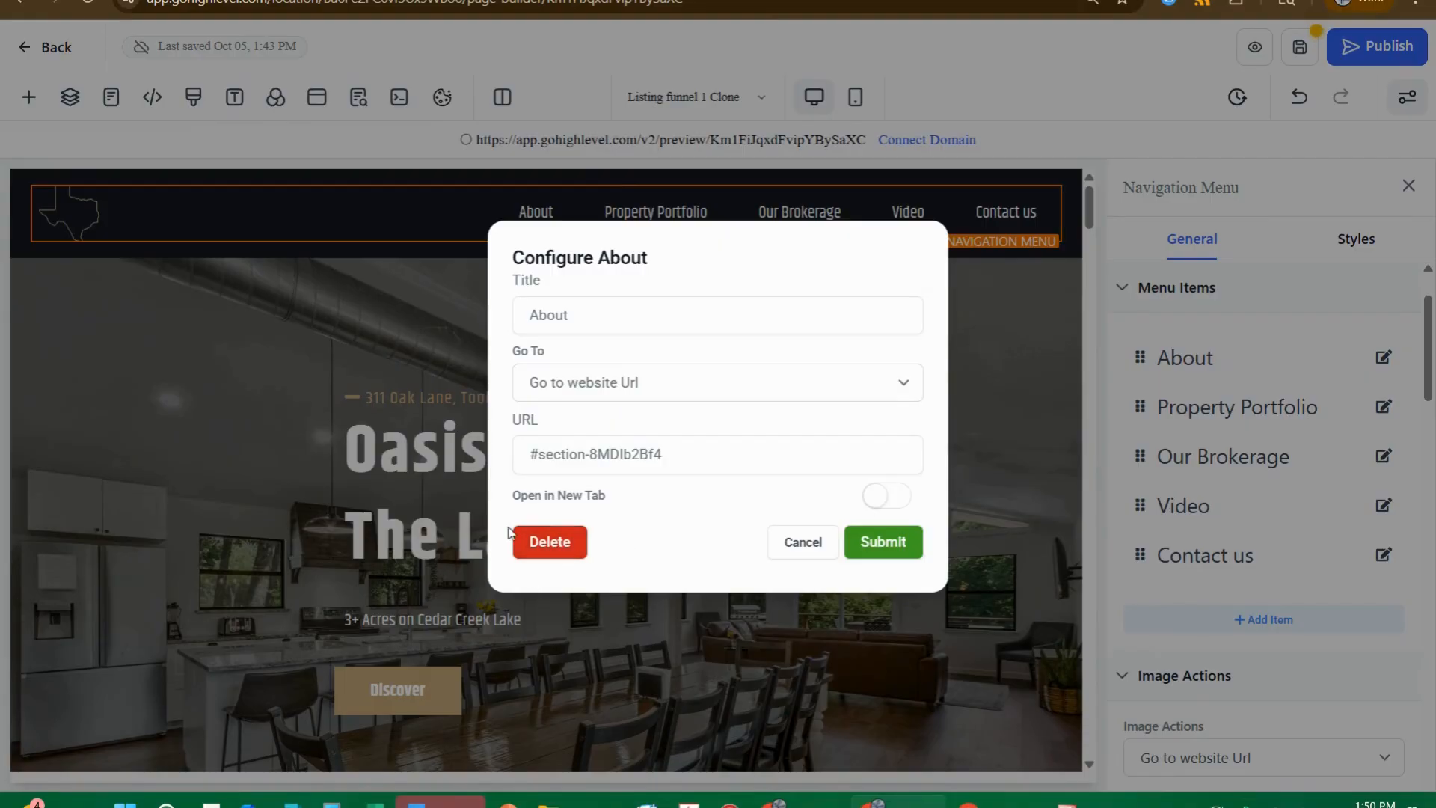
{"action": "left_click", "coordinate": [801, 544]}
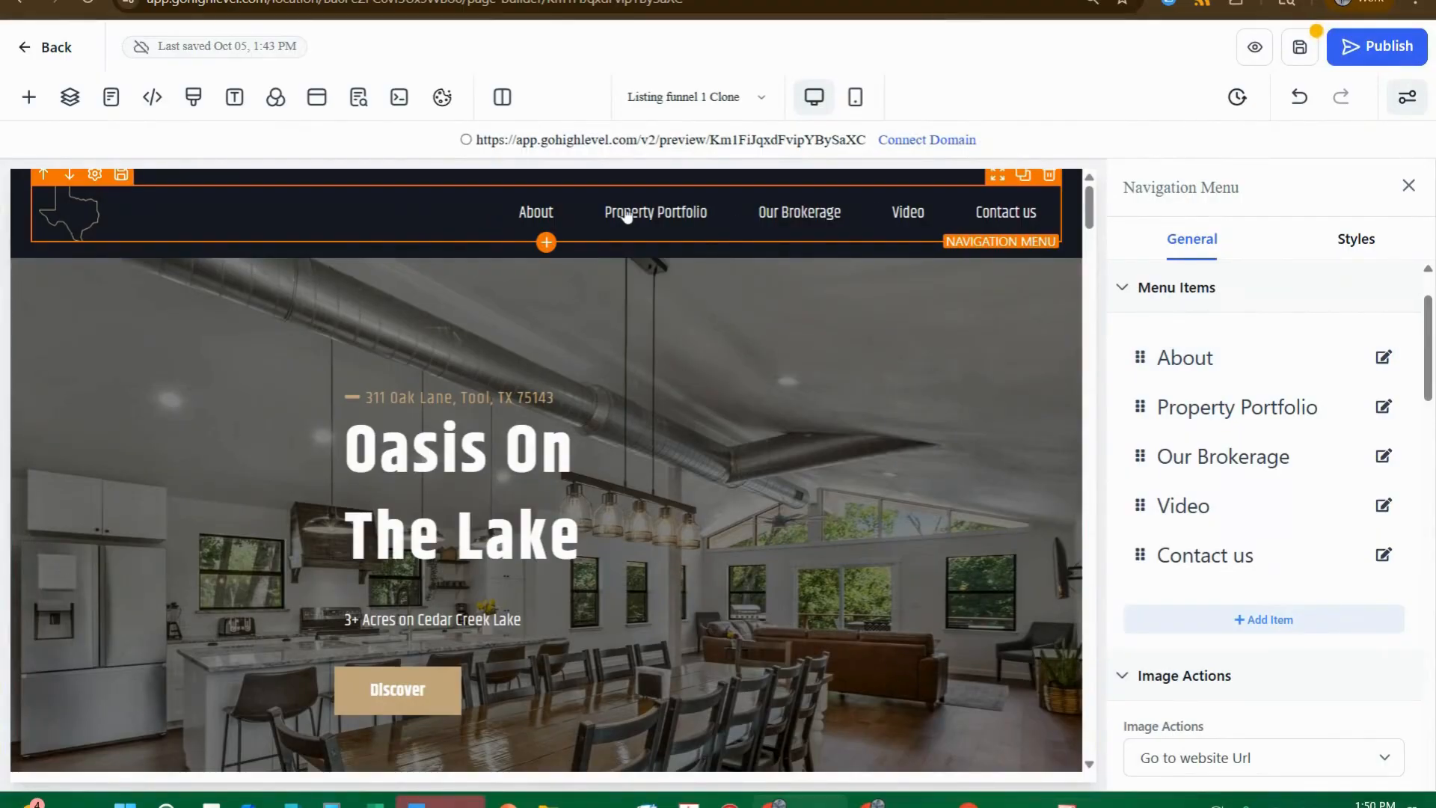
- Add a navigation menu item titled Properties and place it above Contact us
{"action": "left_click", "coordinate": [1265, 621]}
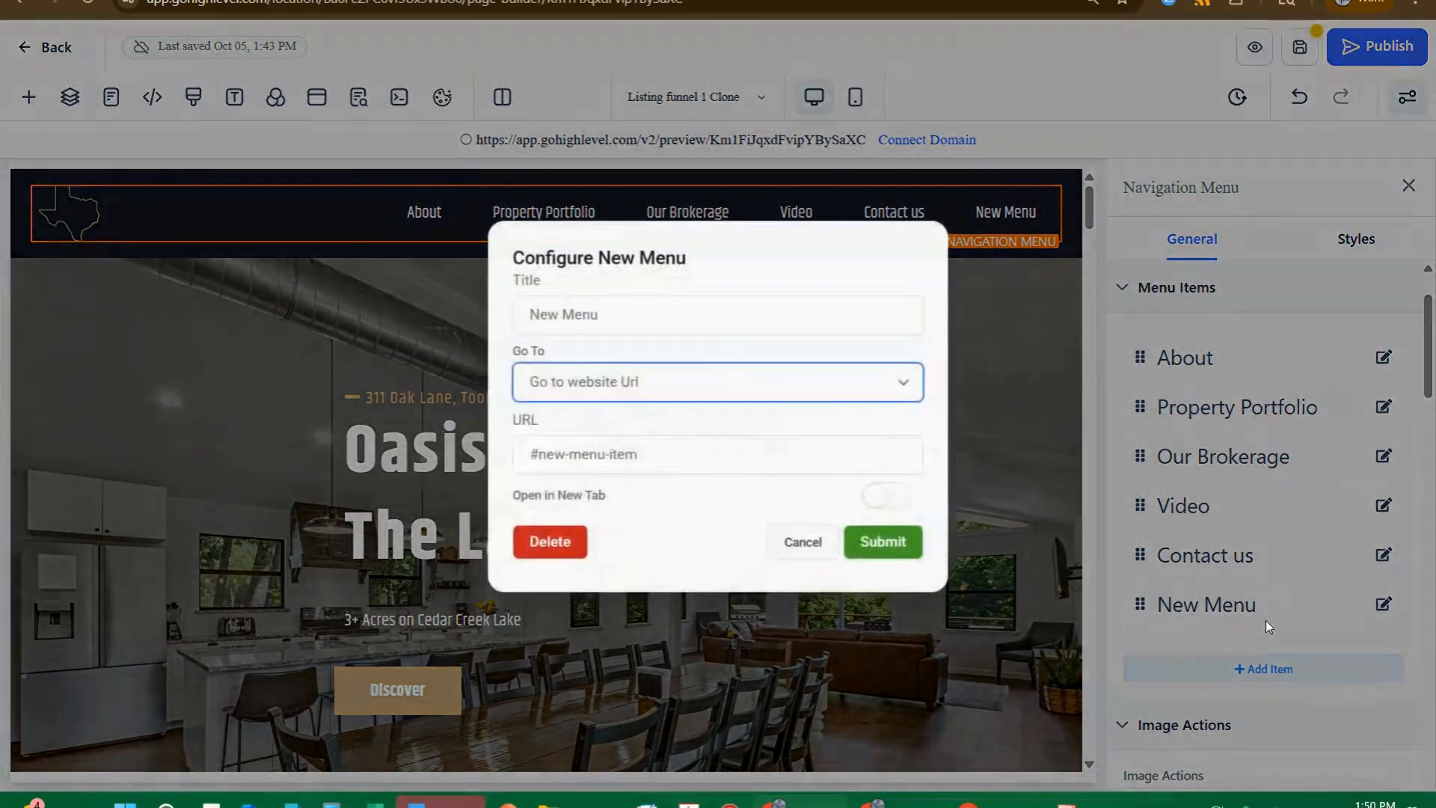
{"action": "left_click_drag", "start_coordinate": [625, 311], "coordinate": [483, 307]}
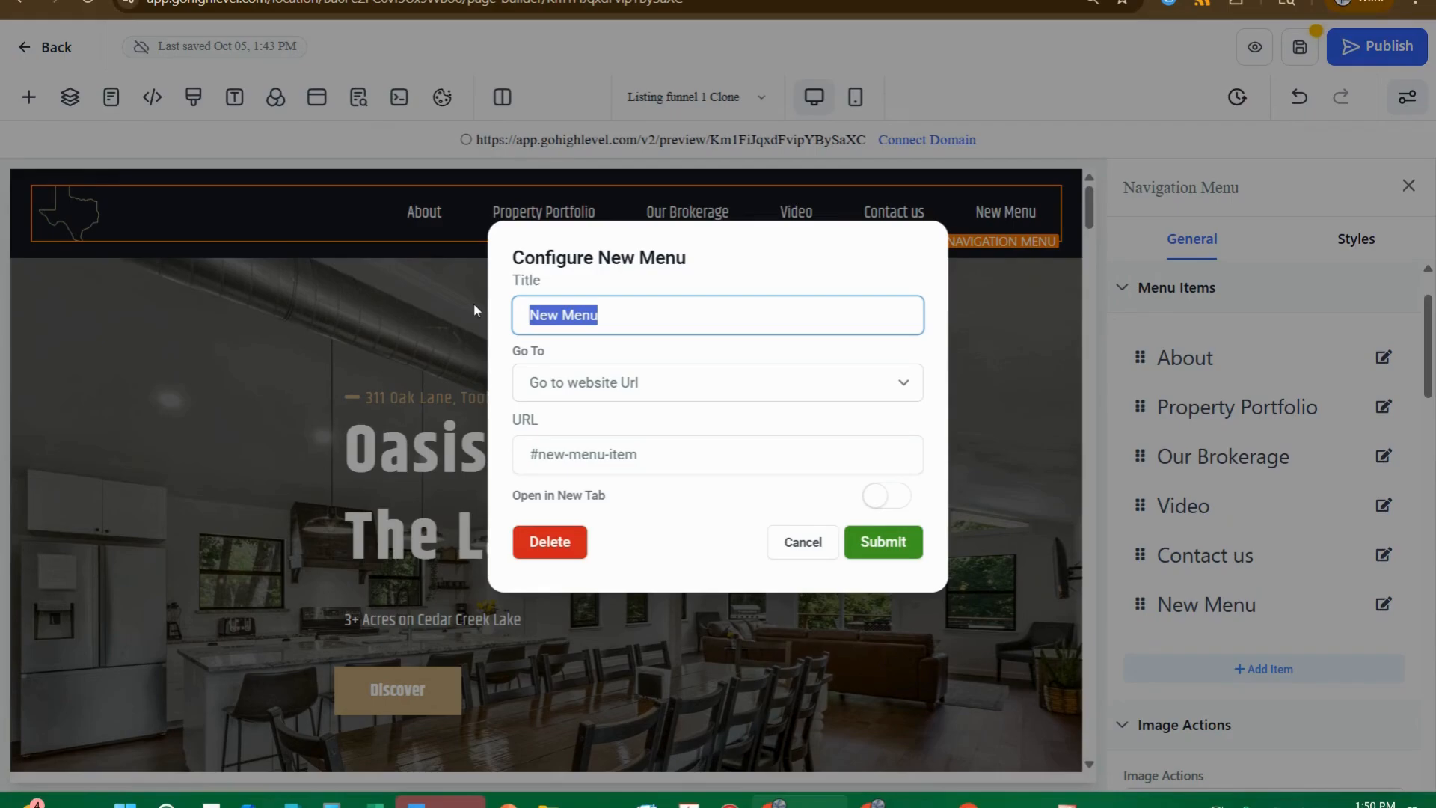
{"action": "type", "text": "Properties"}
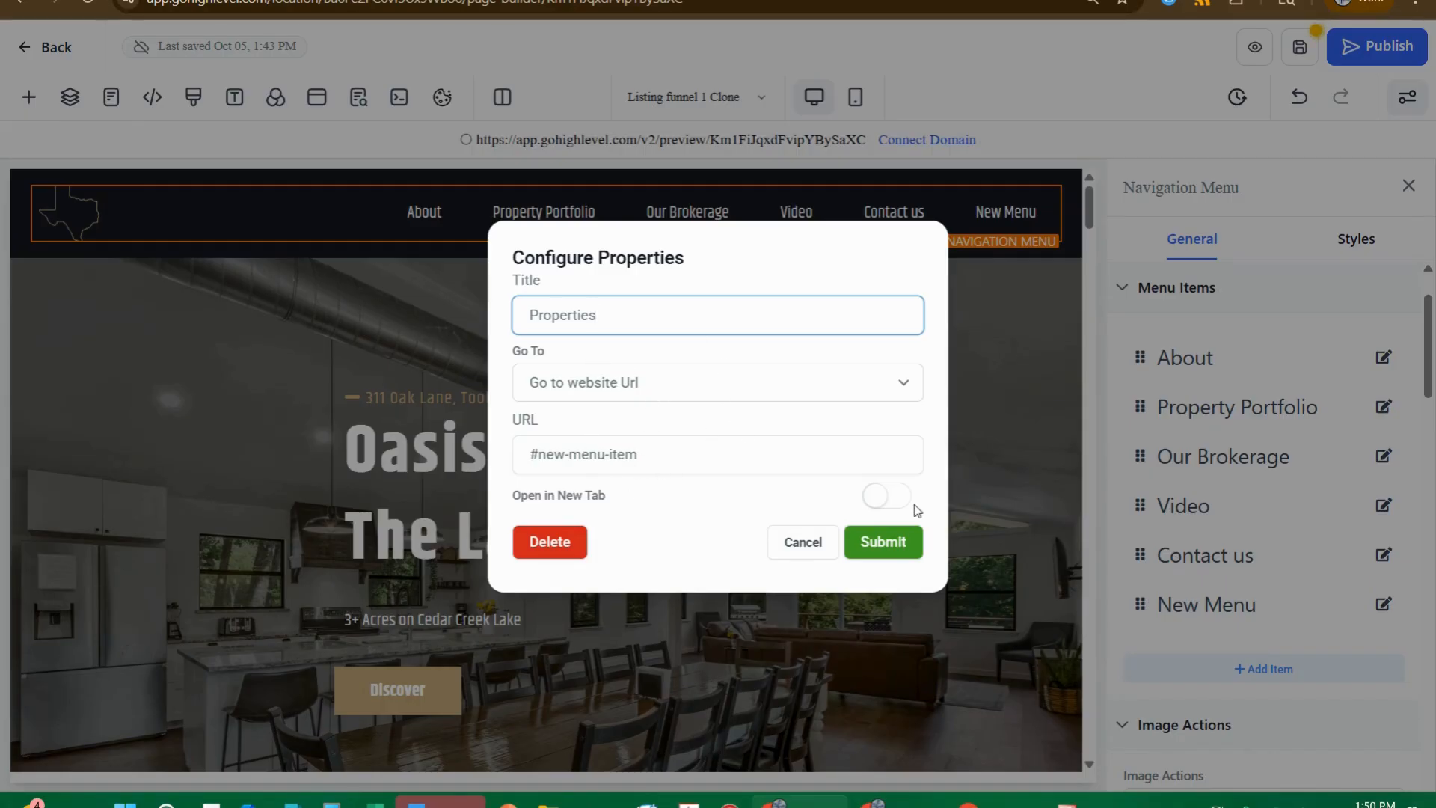
{"action": "left_click", "coordinate": [883, 541]}
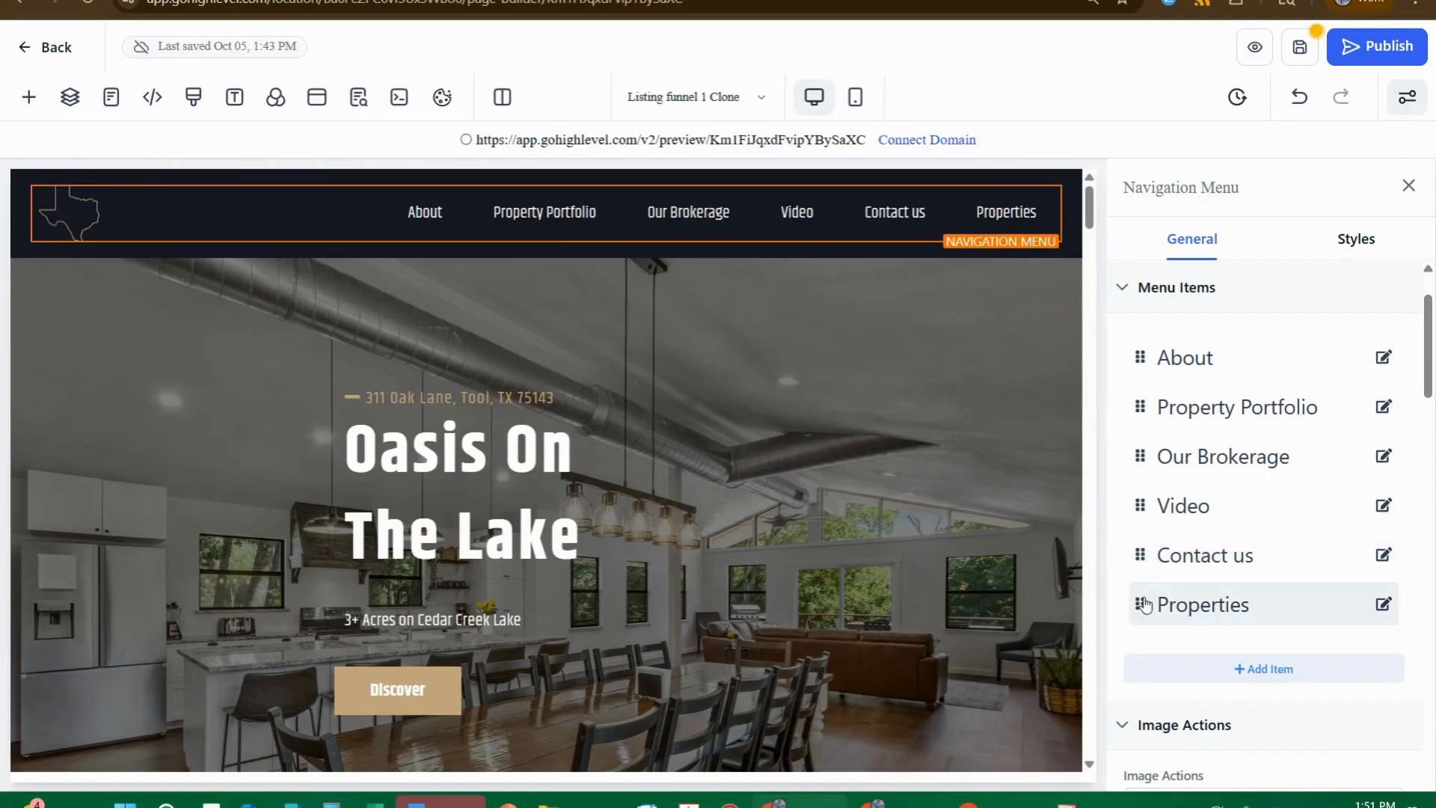
{"action": "left_click_drag", "start_coordinate": [1138, 604], "coordinate": [1132, 556]}
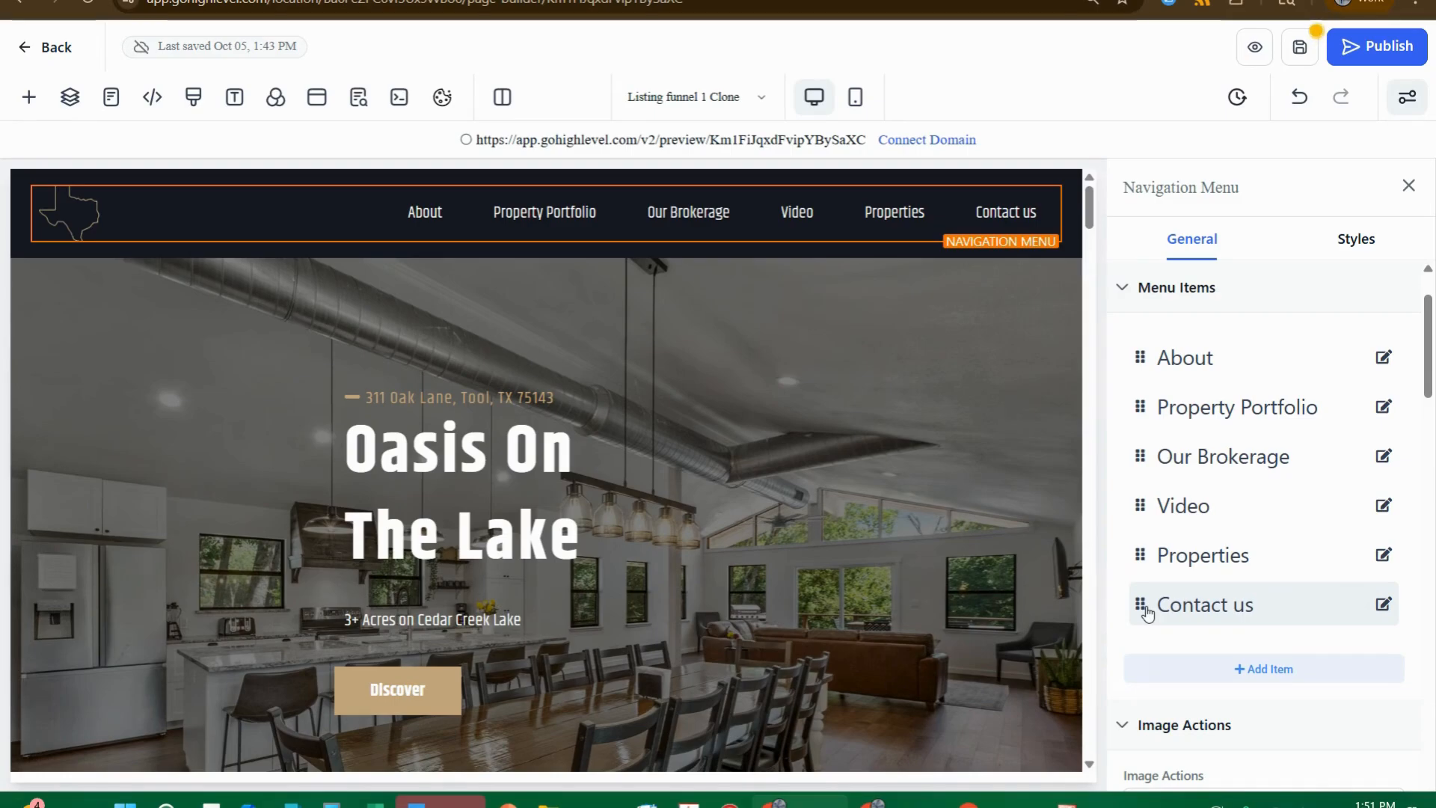
- Delete the Properties item from the navigation menu
{"action": "scroll", "coordinate": [1192, 608], "scroll_direction": "down", "scroll_amount": 5}
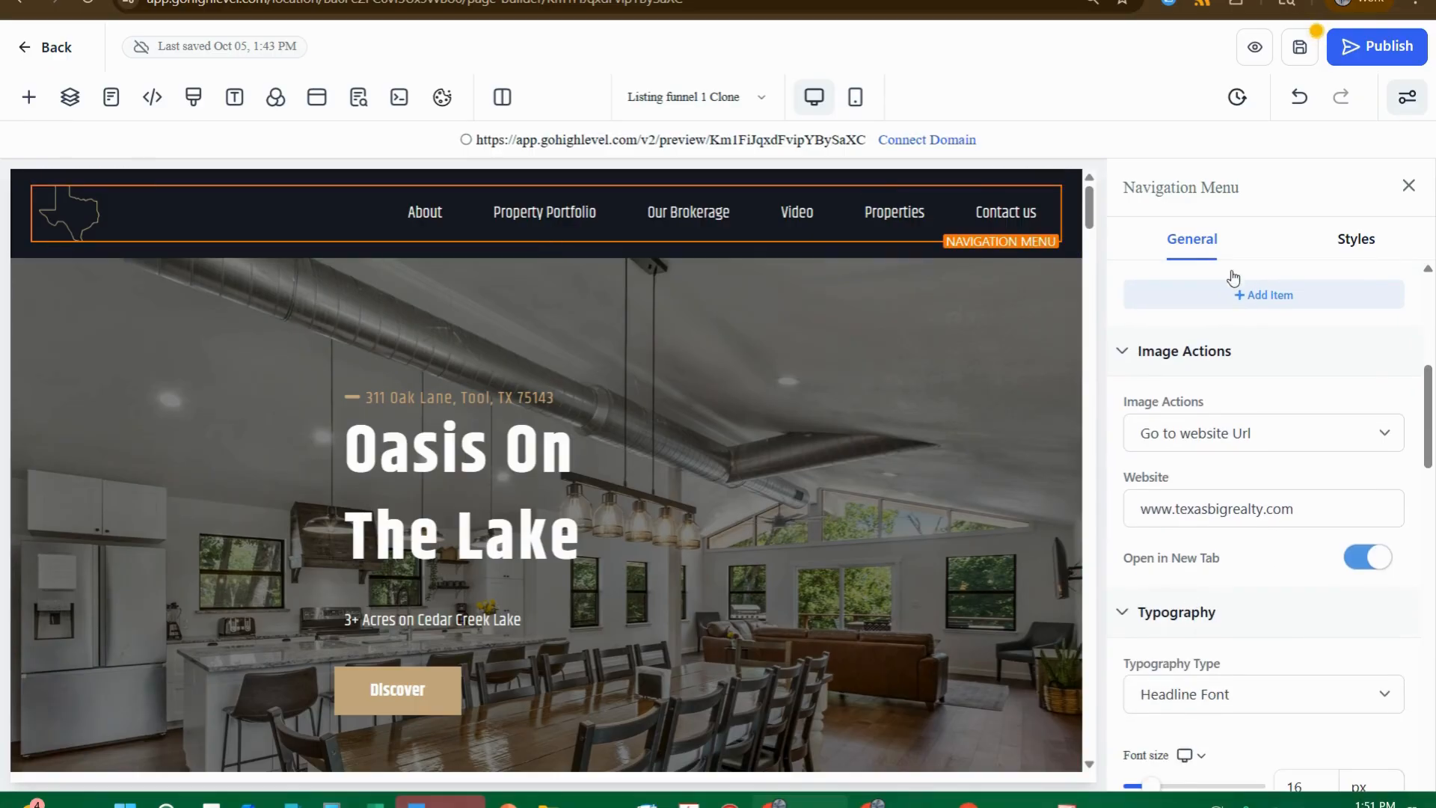
{"action": "scroll", "coordinate": [1249, 354], "scroll_direction": "down", "scroll_amount": 1}
{"action": "scroll", "coordinate": [1248, 366], "scroll_direction": "up", "scroll_amount": 5}
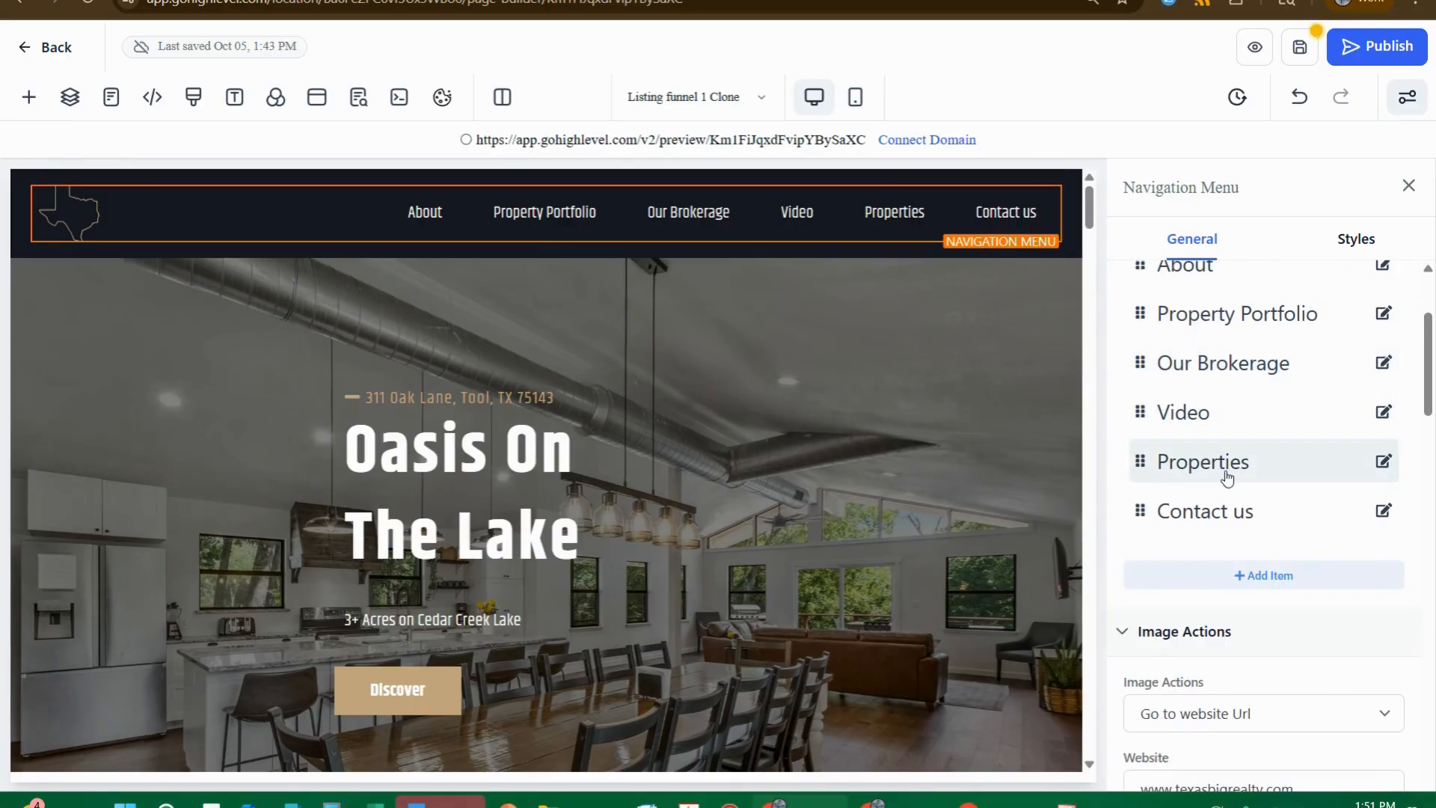
{"action": "left_click", "coordinate": [1383, 464]}
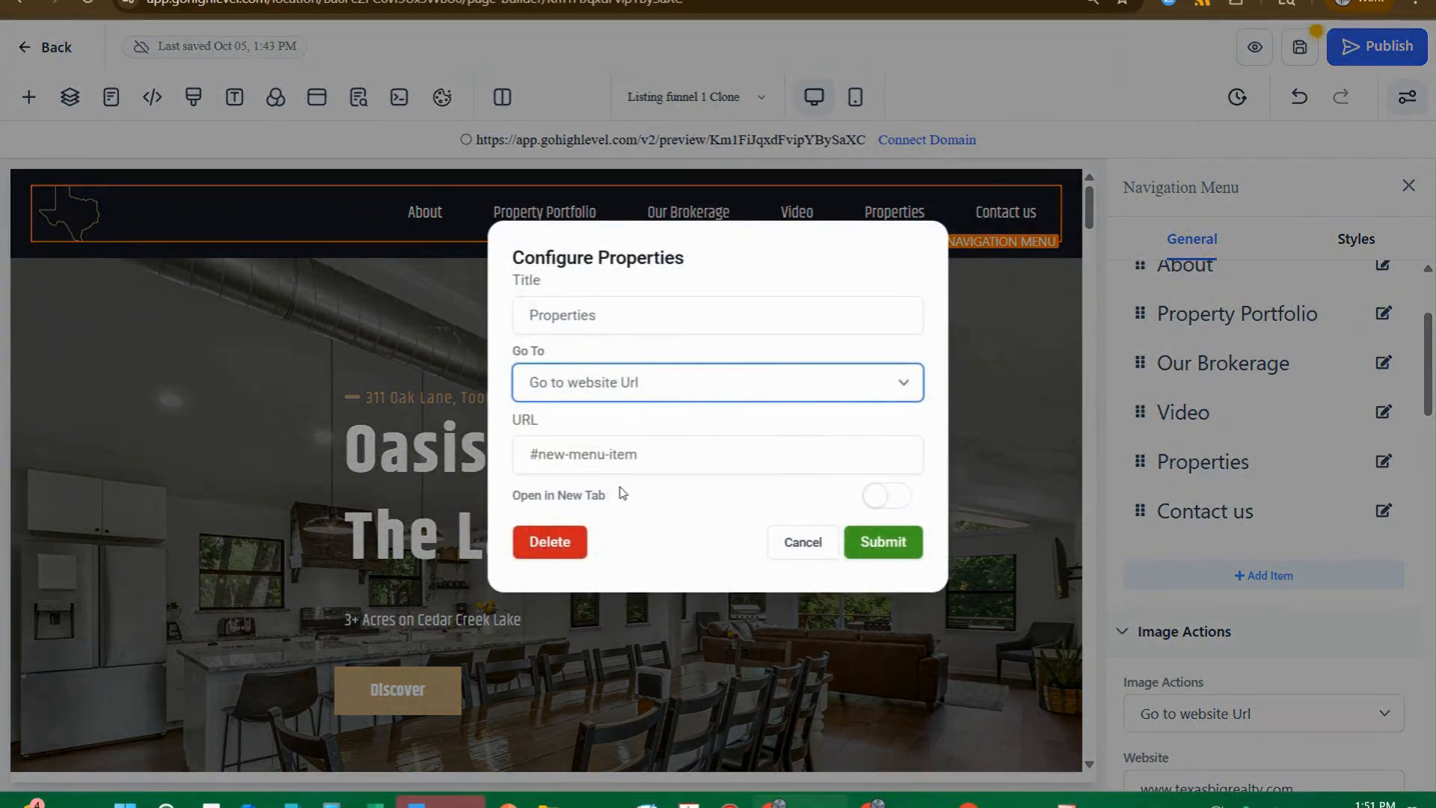
{"action": "left_click", "coordinate": [573, 541]}
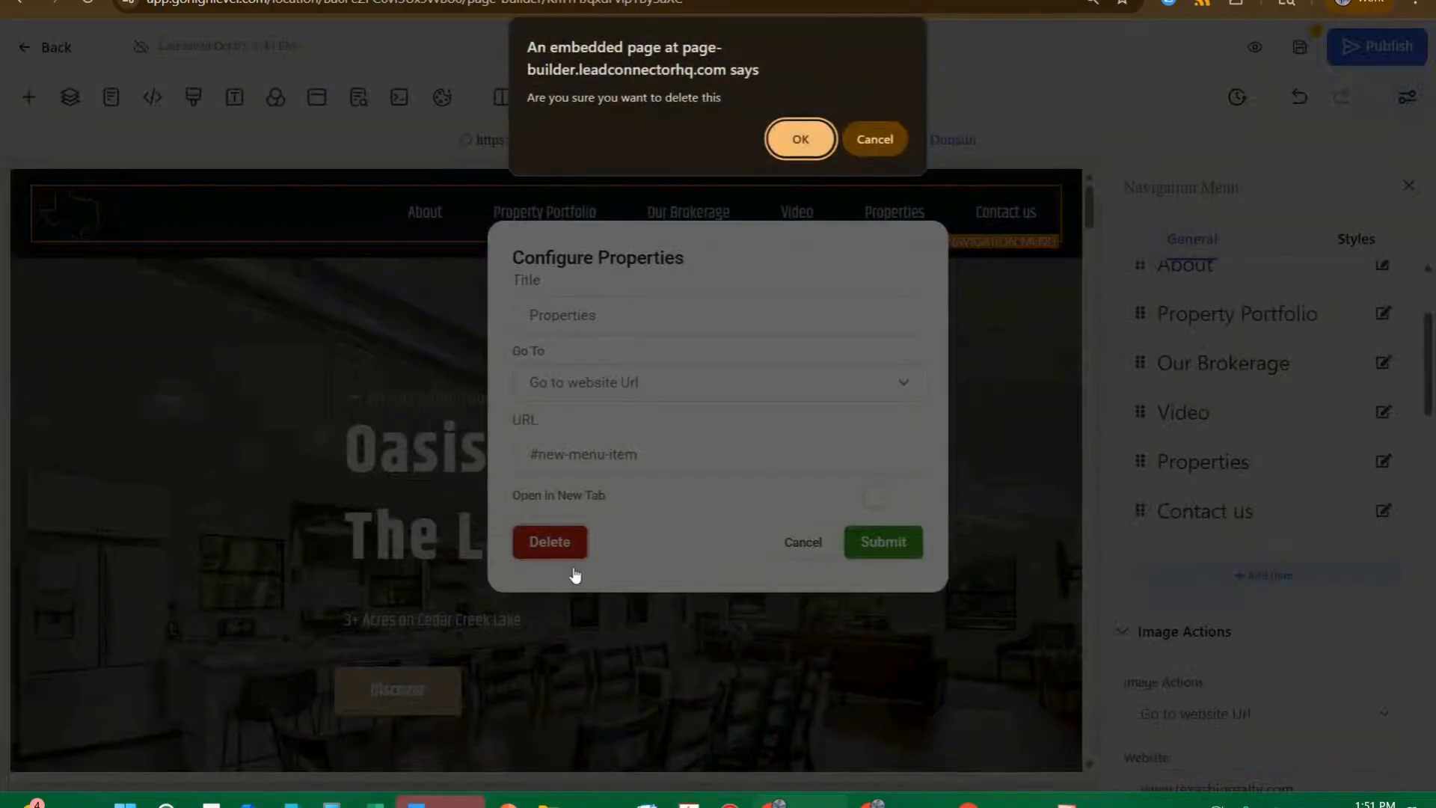
{"action": "left_click", "coordinate": [801, 142]}
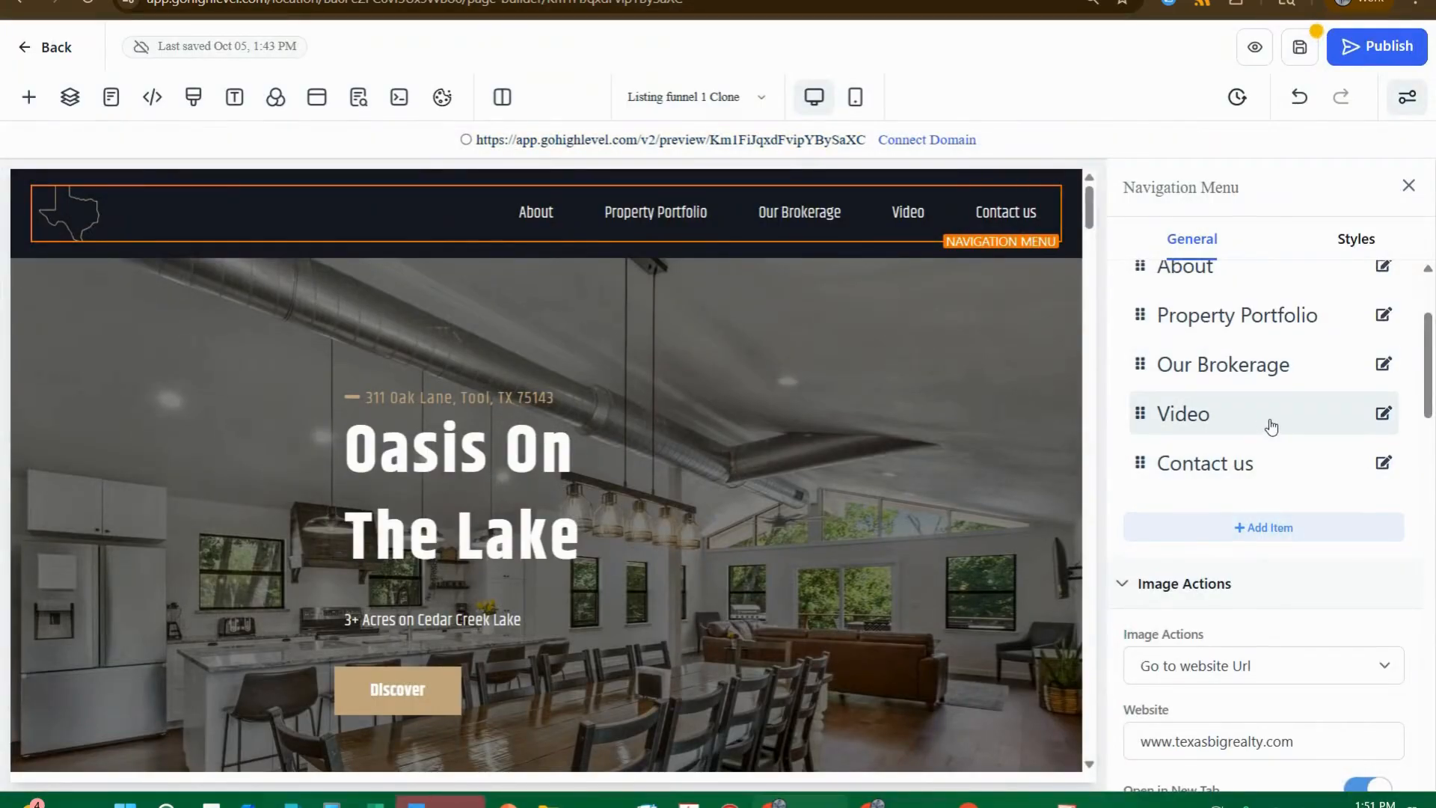
- Look through the navigation menu's remaining general settings, including its color options and mobile view icon
{"action": "scroll", "coordinate": [1271, 426], "scroll_direction": "up", "scroll_amount": 2}
{"action": "scroll", "coordinate": [1270, 426], "scroll_direction": "down", "scroll_amount": 12}
{"action": "scroll", "coordinate": [1270, 426], "scroll_direction": "up", "scroll_amount": 3}
{"action": "scroll", "coordinate": [1269, 427], "scroll_direction": "down", "scroll_amount": 10}
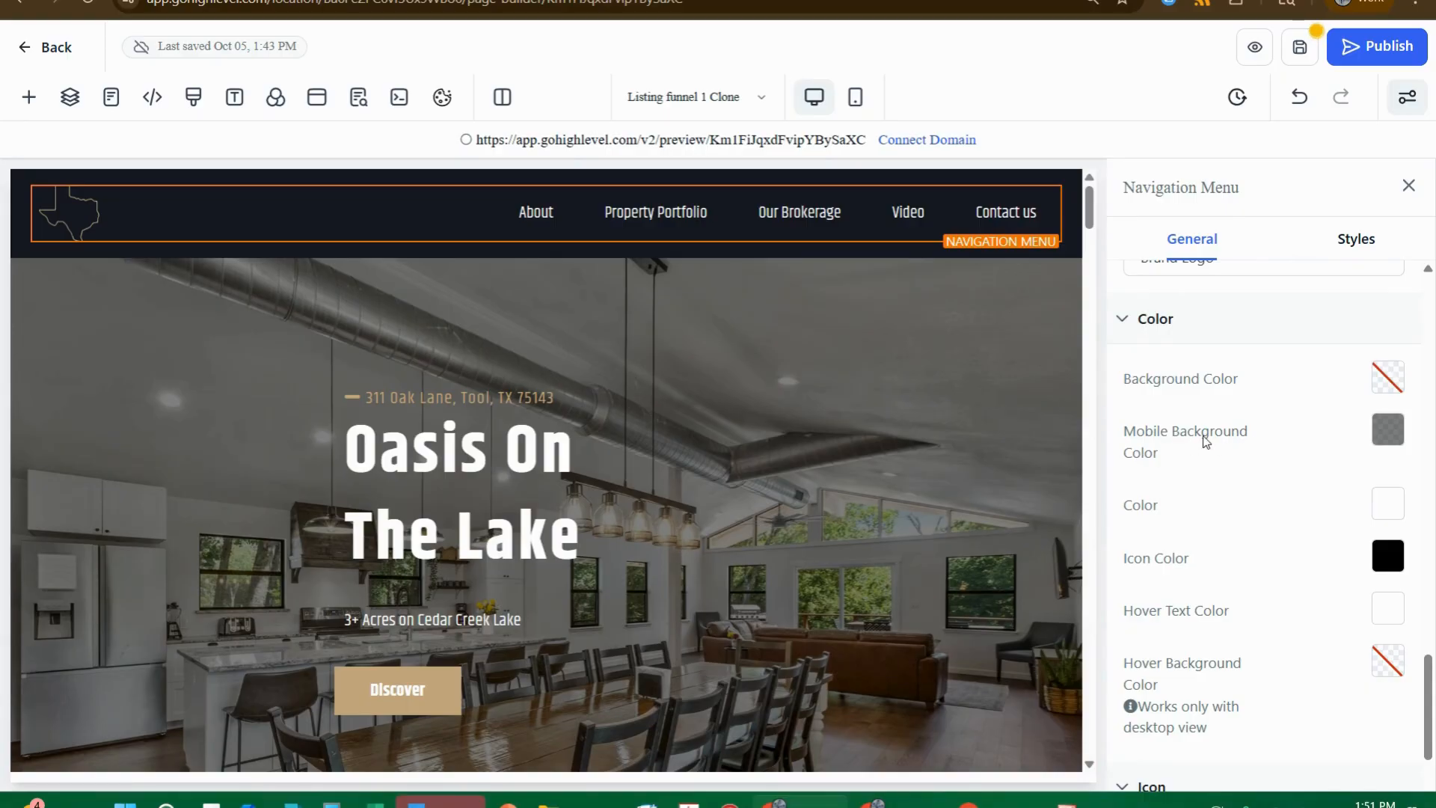
{"action": "scroll", "coordinate": [1255, 607], "scroll_direction": "down", "scroll_amount": 2}
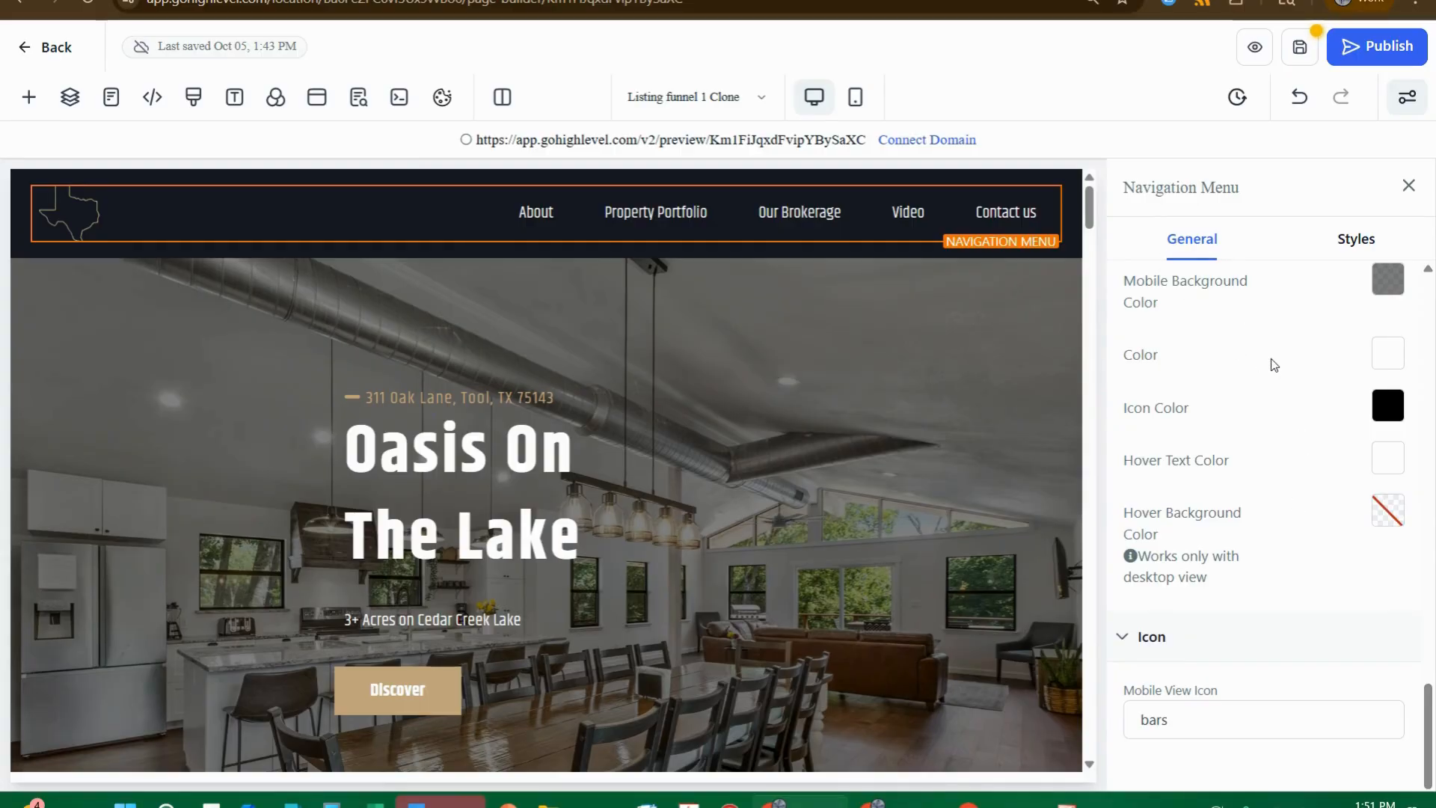
{"action": "scroll", "coordinate": [1275, 367], "scroll_direction": "up", "scroll_amount": 3}
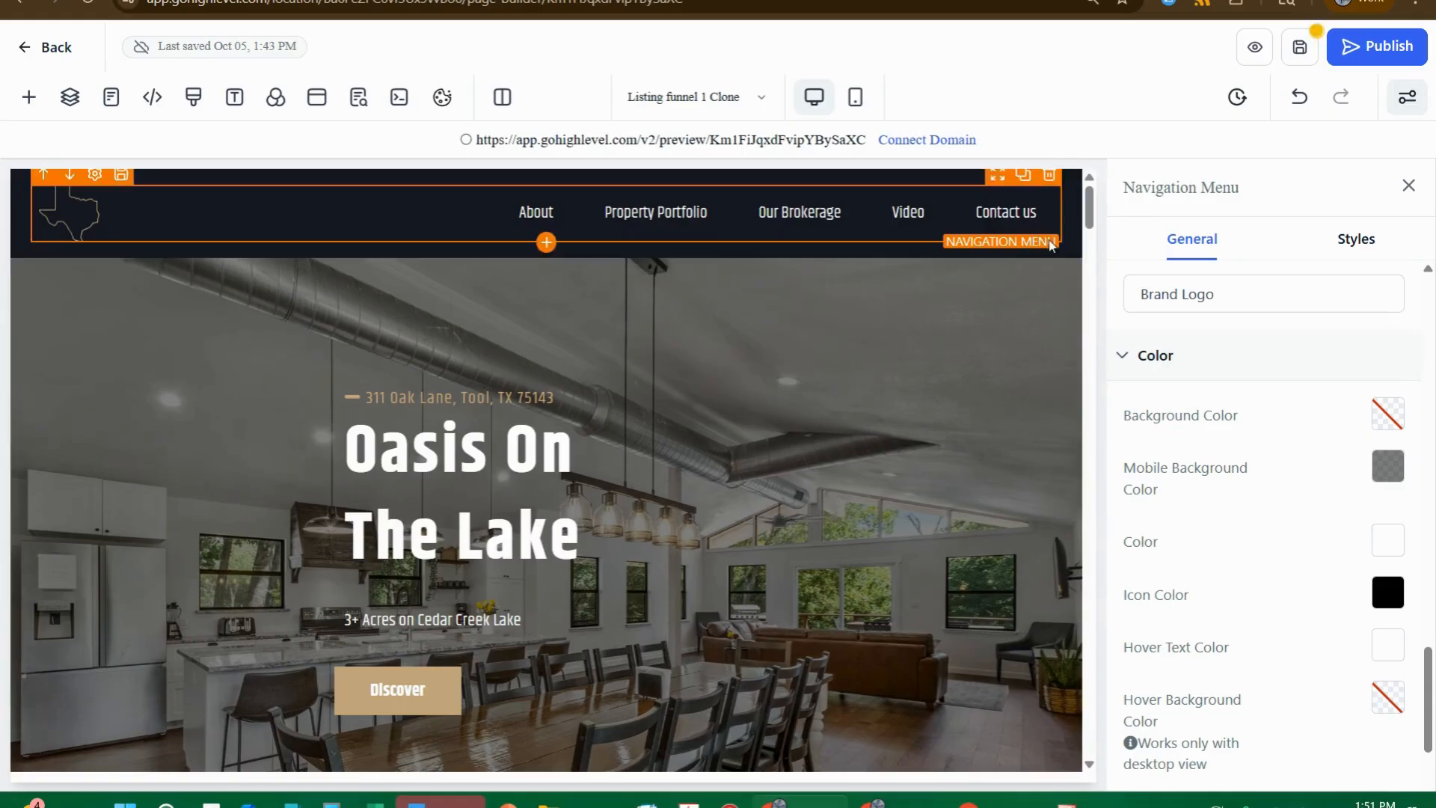
- Try the default red as the header section's background color, and switch back to the dark navy custom color
{"action": "left_click", "coordinate": [963, 260]}
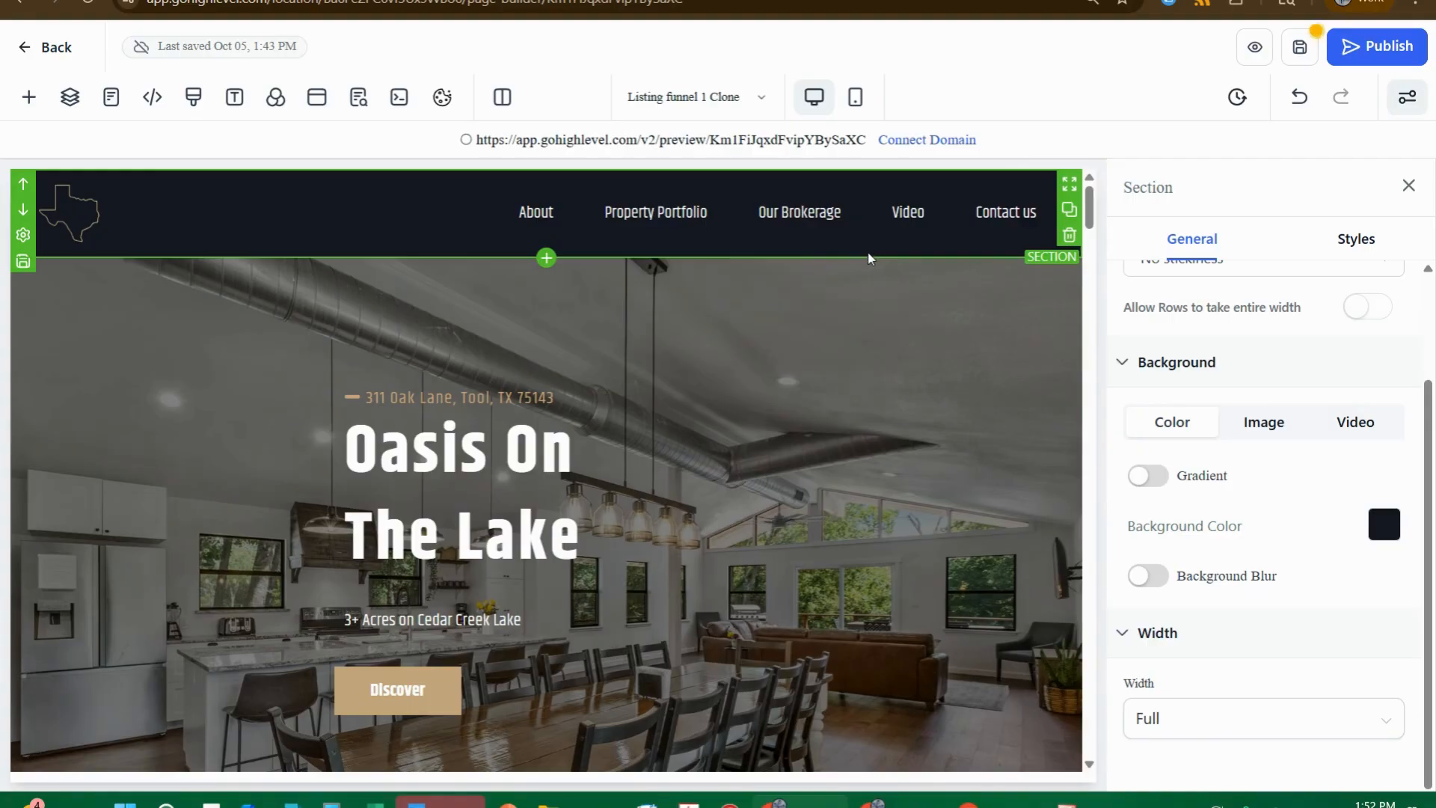
{"action": "left_click", "coordinate": [1386, 533]}
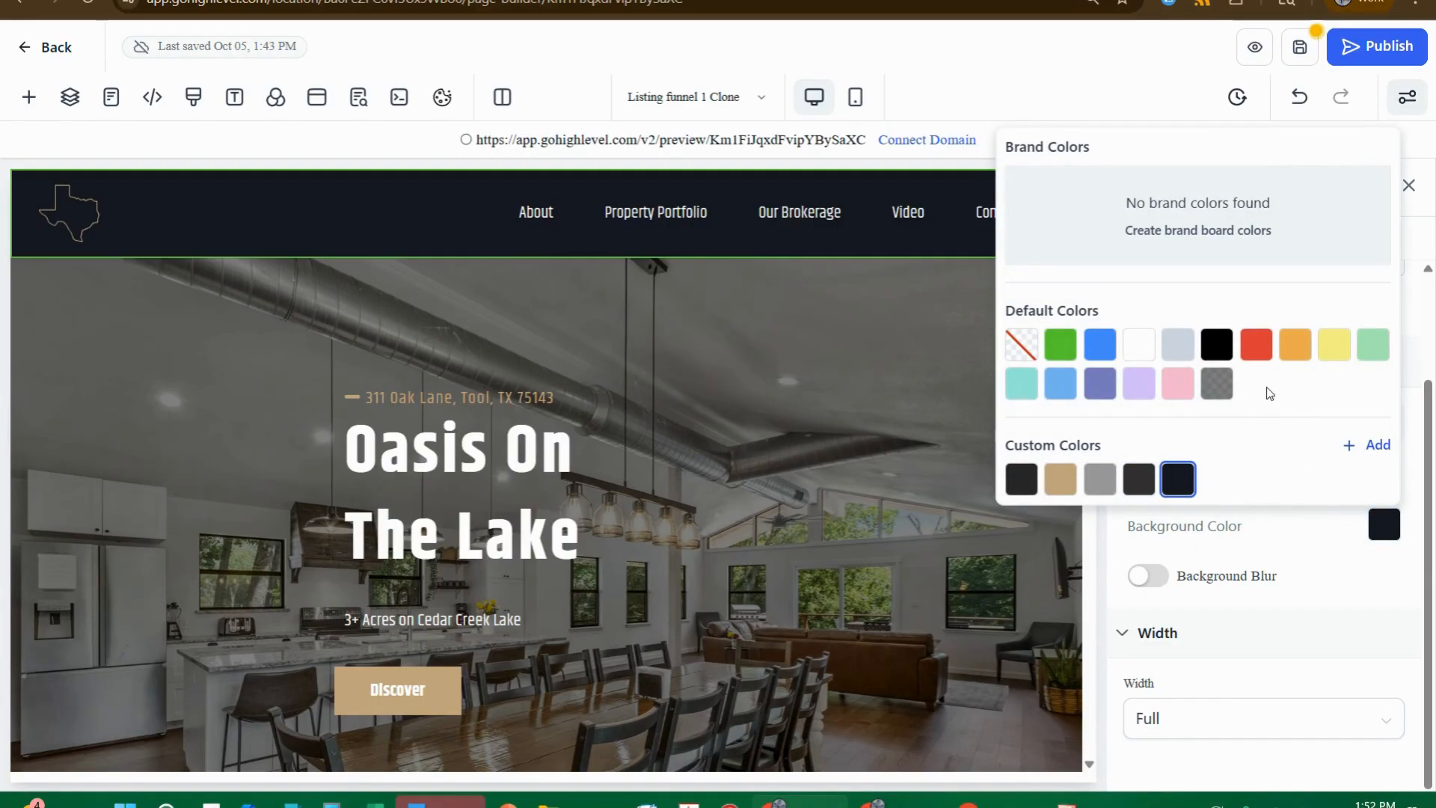
{"action": "left_click", "coordinate": [1257, 346]}
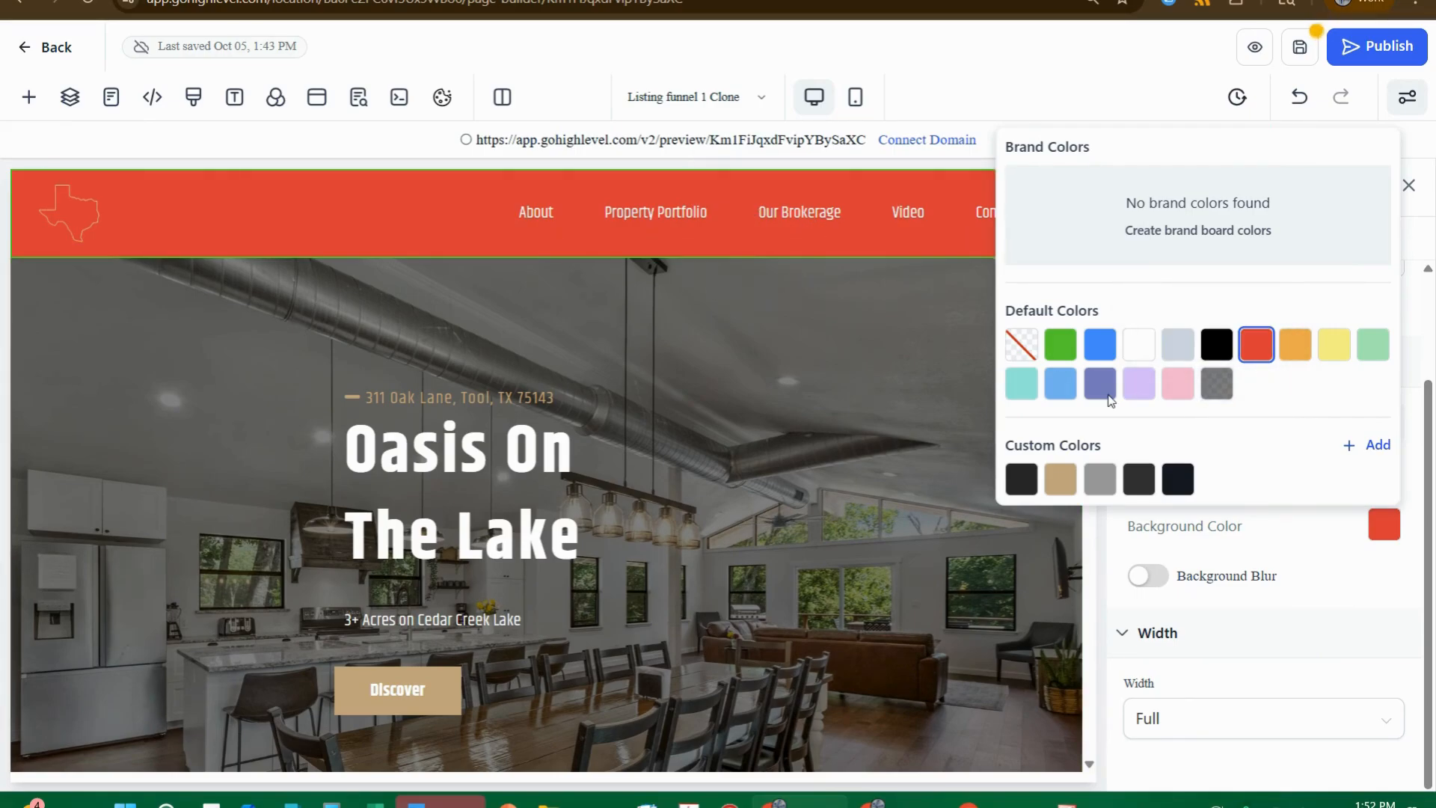
{"action": "mouse_move", "coordinate": [1095, 497]}
{"action": "left_click", "coordinate": [1178, 482]}
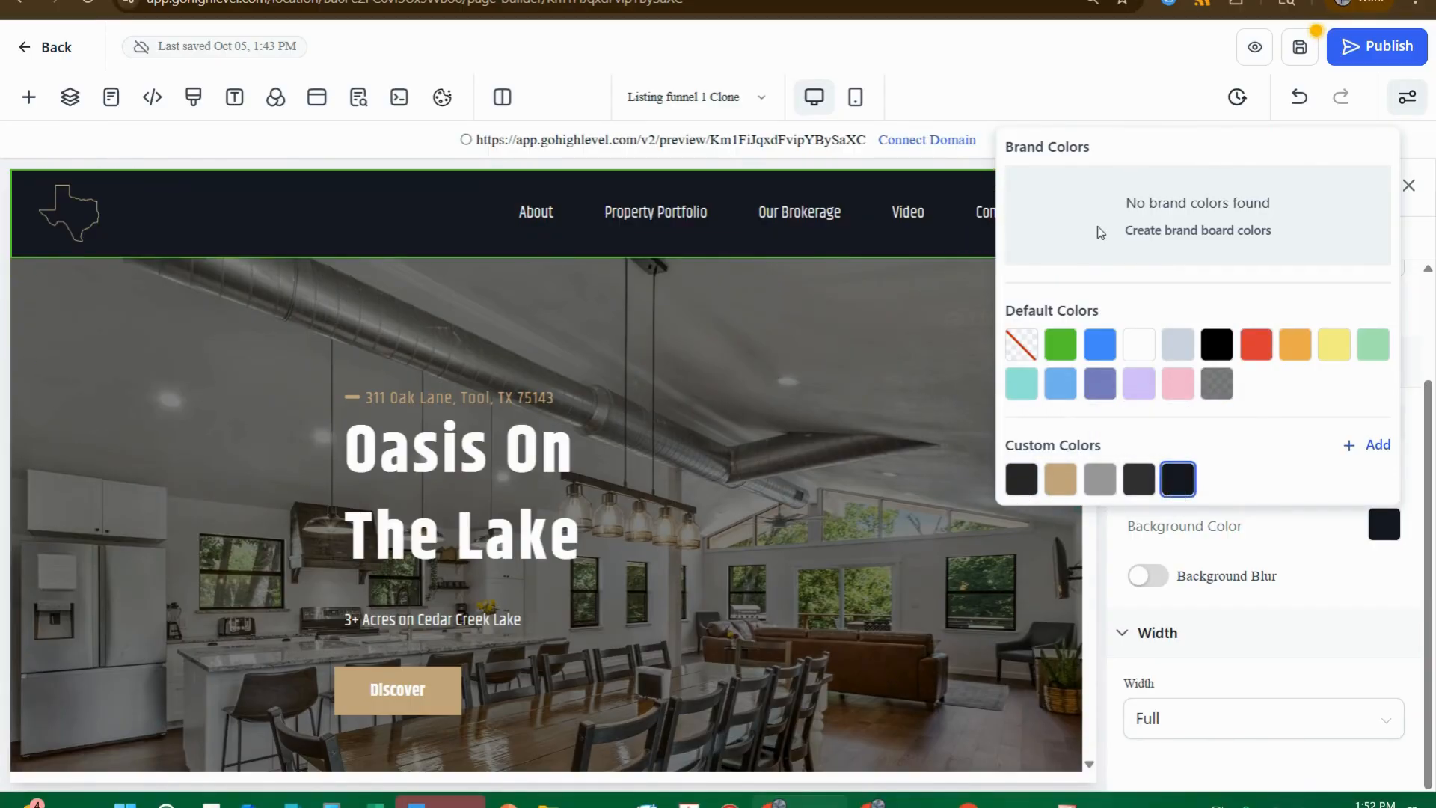
- Save a new custom color, HEX 874444, as the header section's background, and reapply the dark custom color #161821
{"action": "left_click", "coordinate": [1376, 446]}
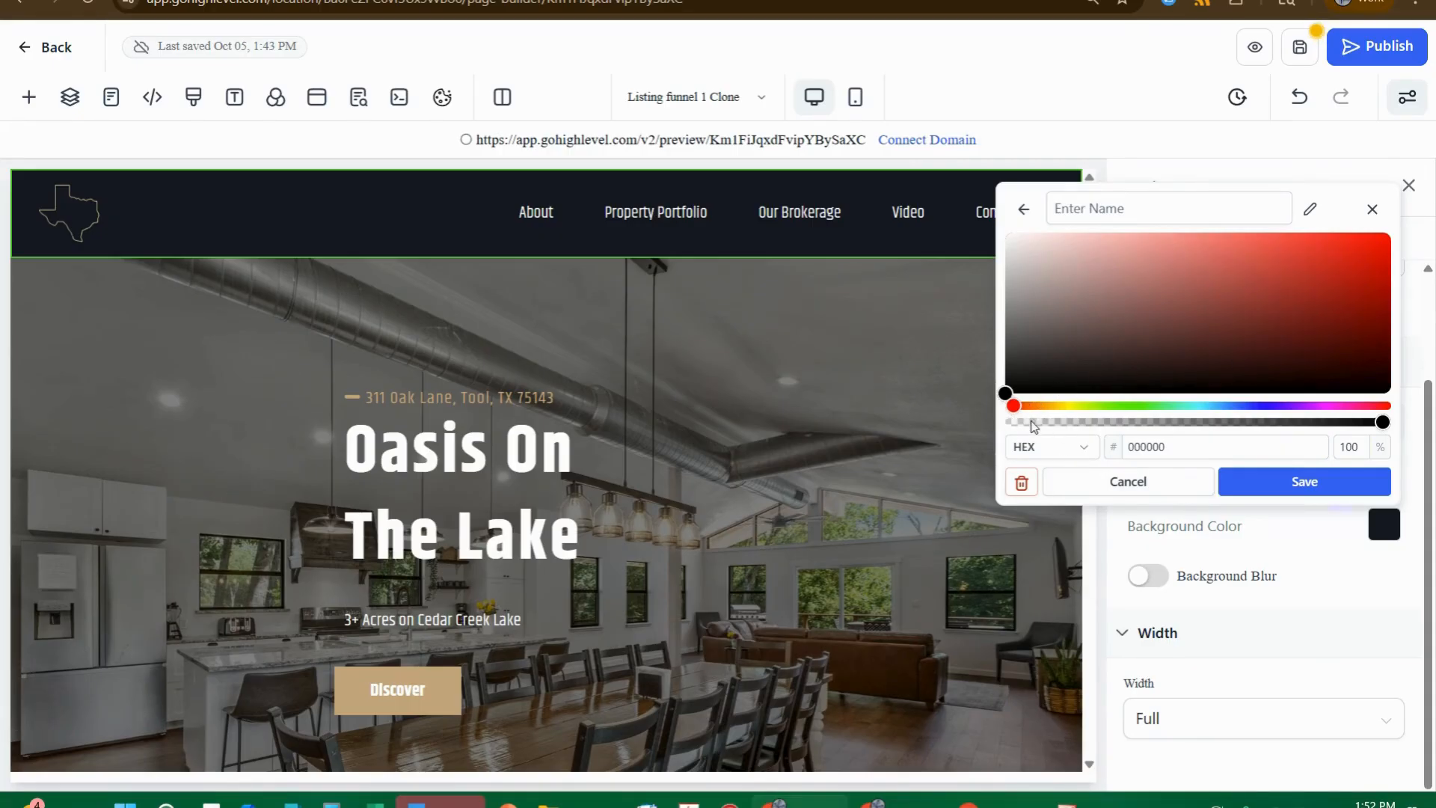
{"action": "left_click_drag", "start_coordinate": [1006, 391], "coordinate": [1138, 350]}
{"action": "left_click_drag", "start_coordinate": [1245, 291], "coordinate": [1137, 332]}
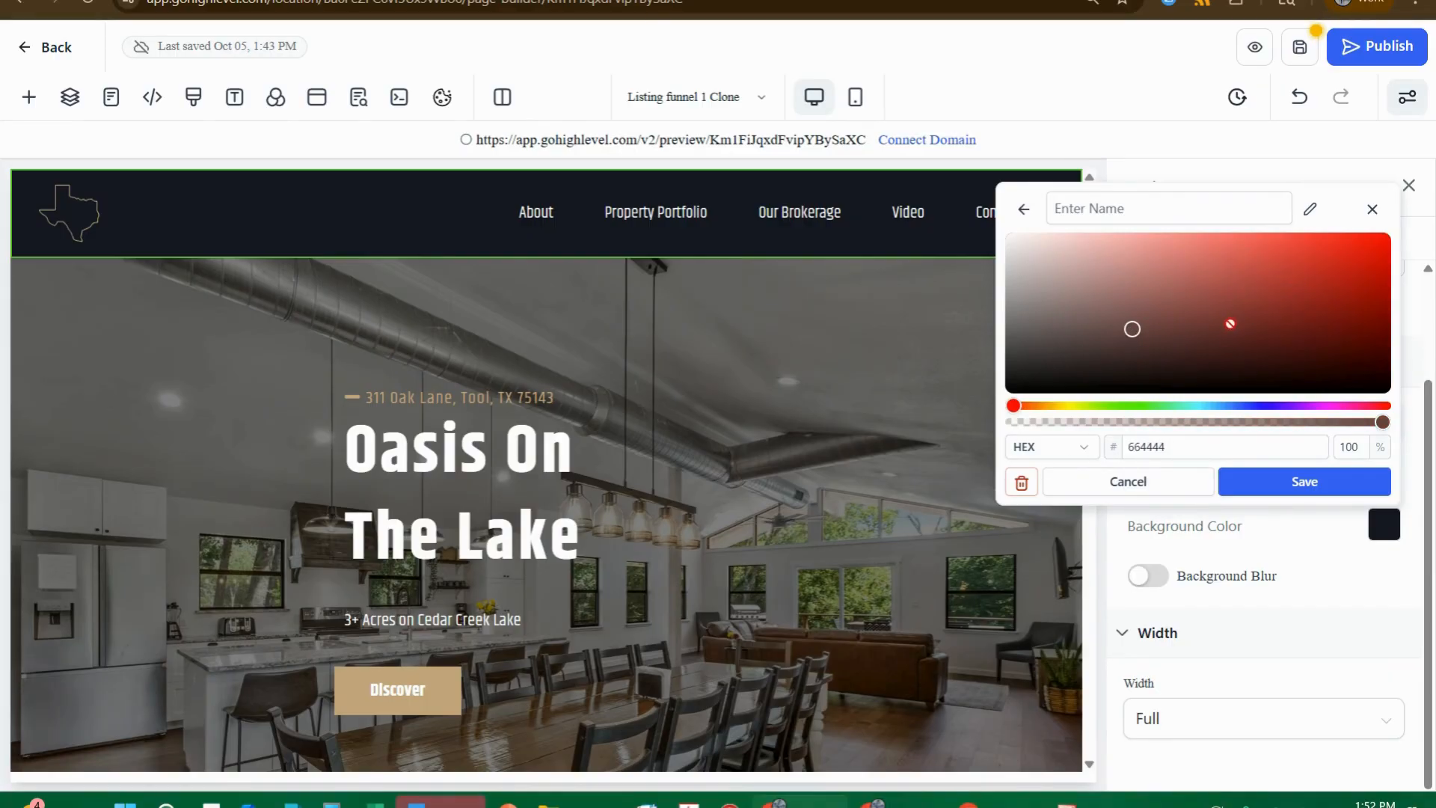
{"action": "left_click", "coordinate": [1117, 339]}
{"action": "left_click_drag", "start_coordinate": [1118, 341], "coordinate": [1200, 314]}
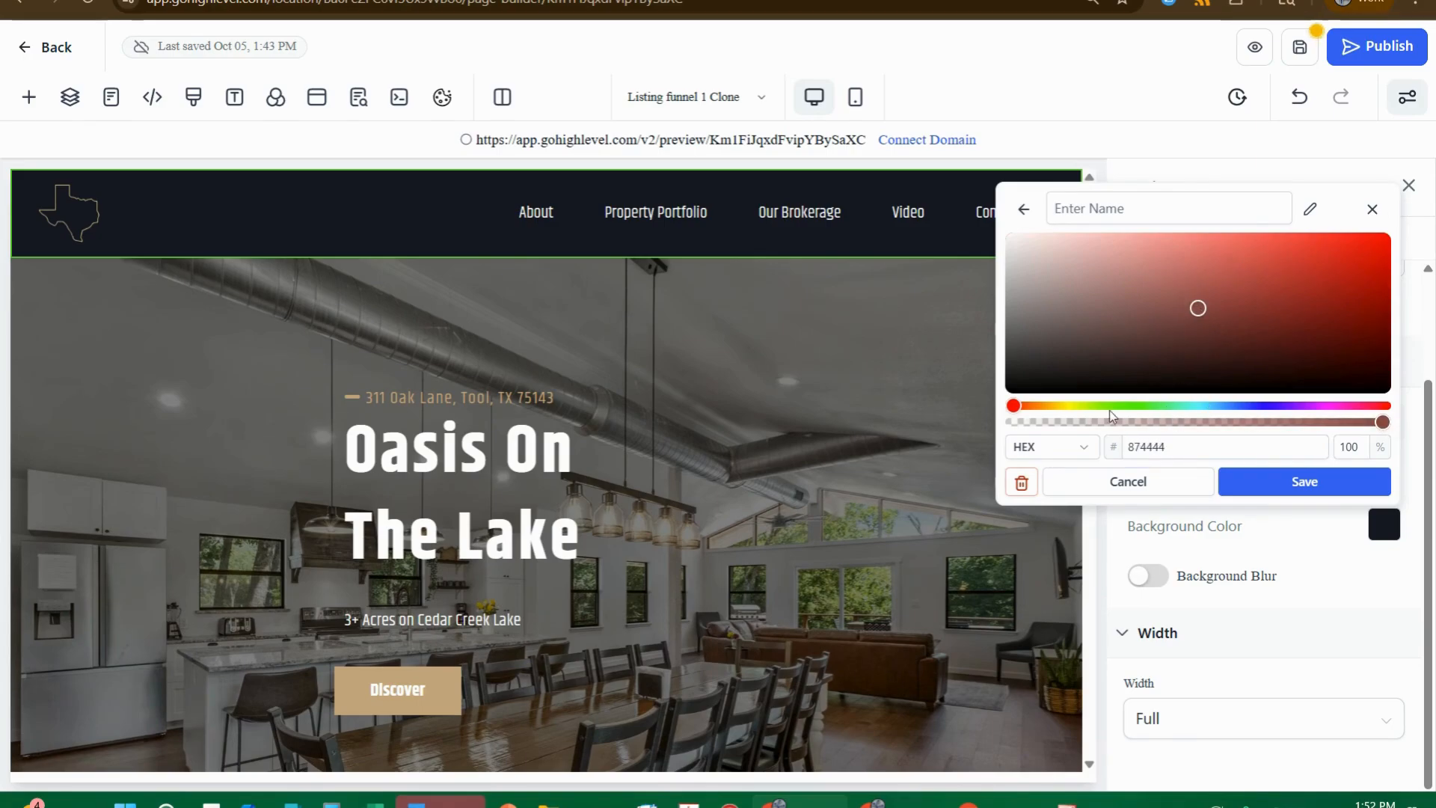
{"action": "left_click", "coordinate": [1305, 481]}
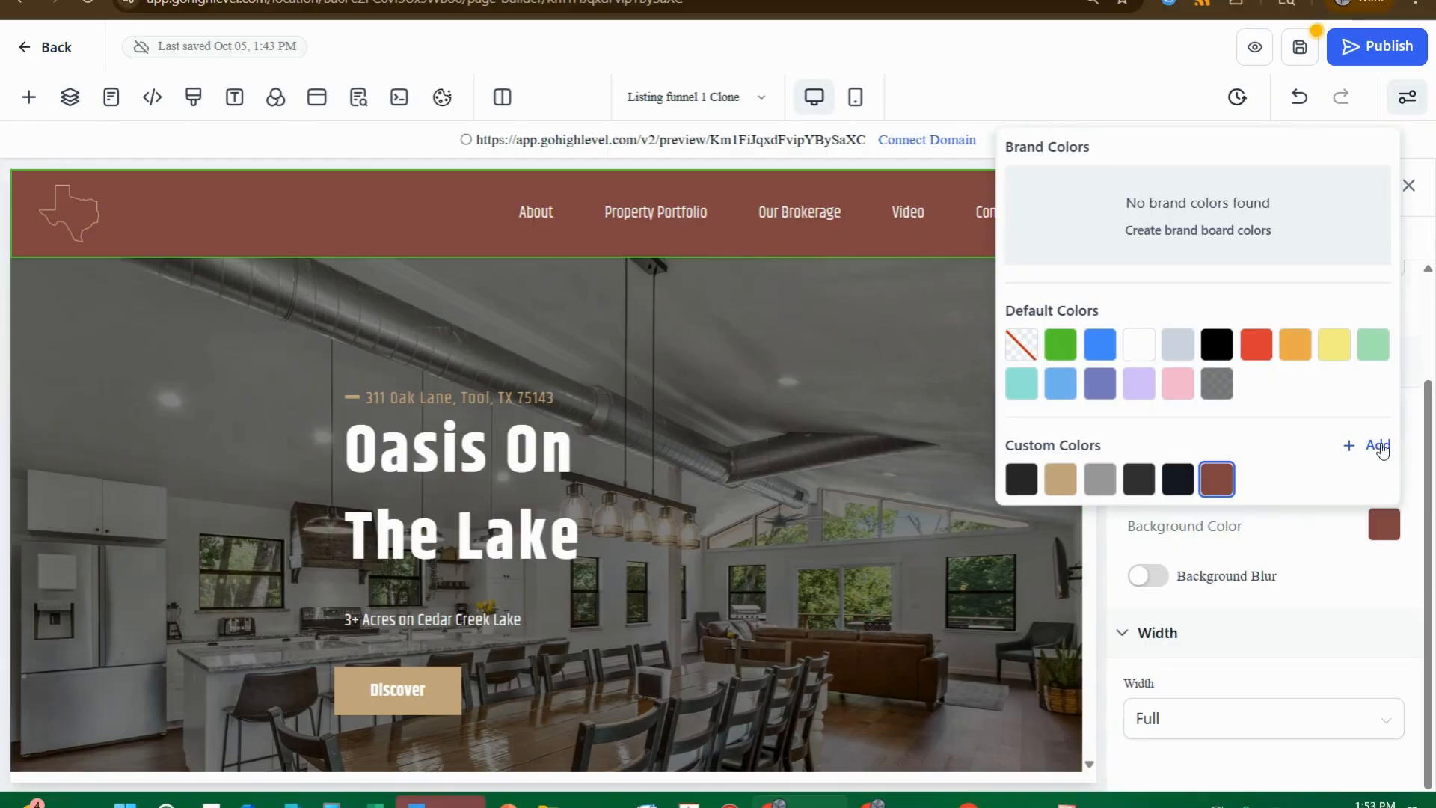
{"action": "left_click", "coordinate": [1173, 485]}
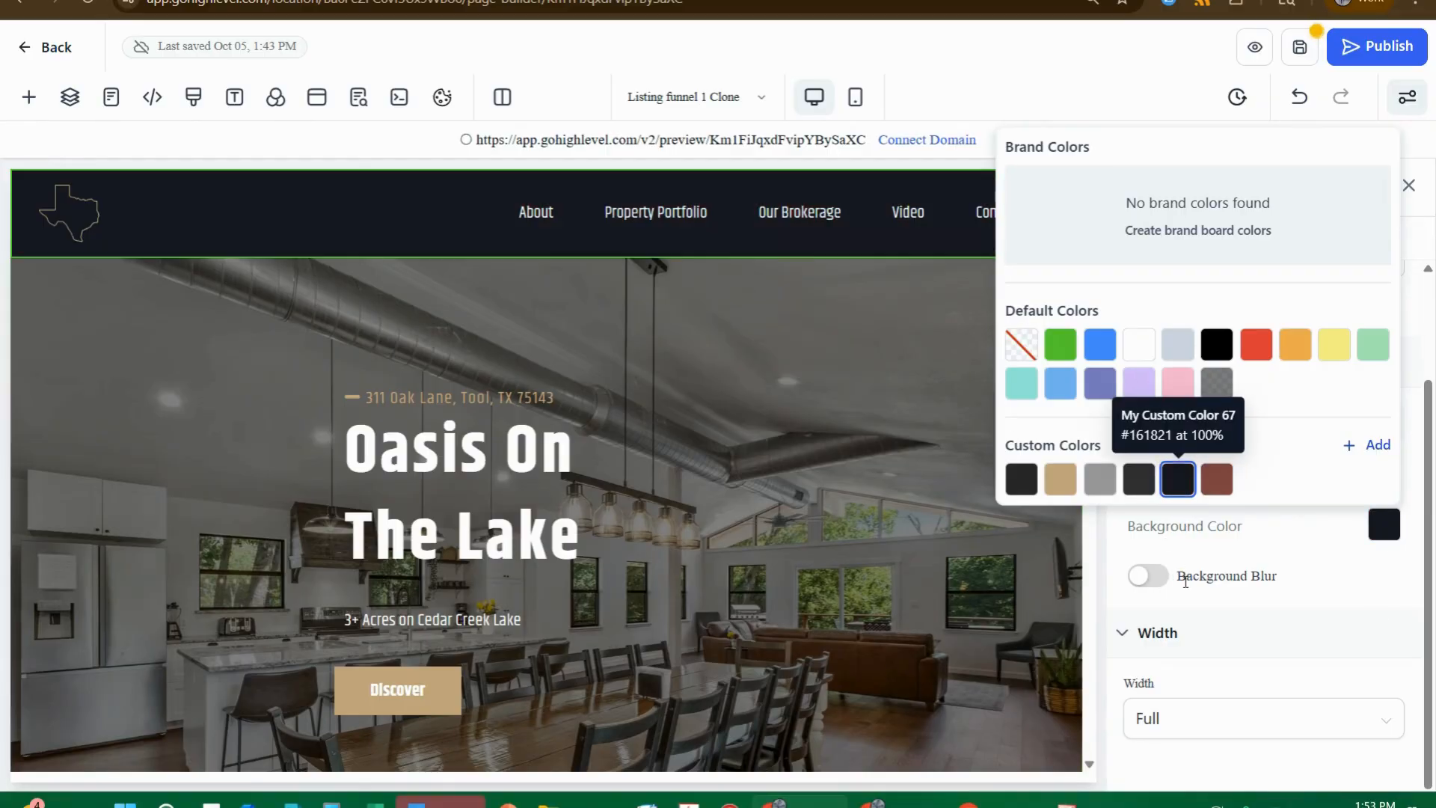
- Save another custom background color for the header section by entering HEX 3d3224s, and reapply the dark custom color #161821
{"action": "left_click", "coordinate": [1378, 447]}
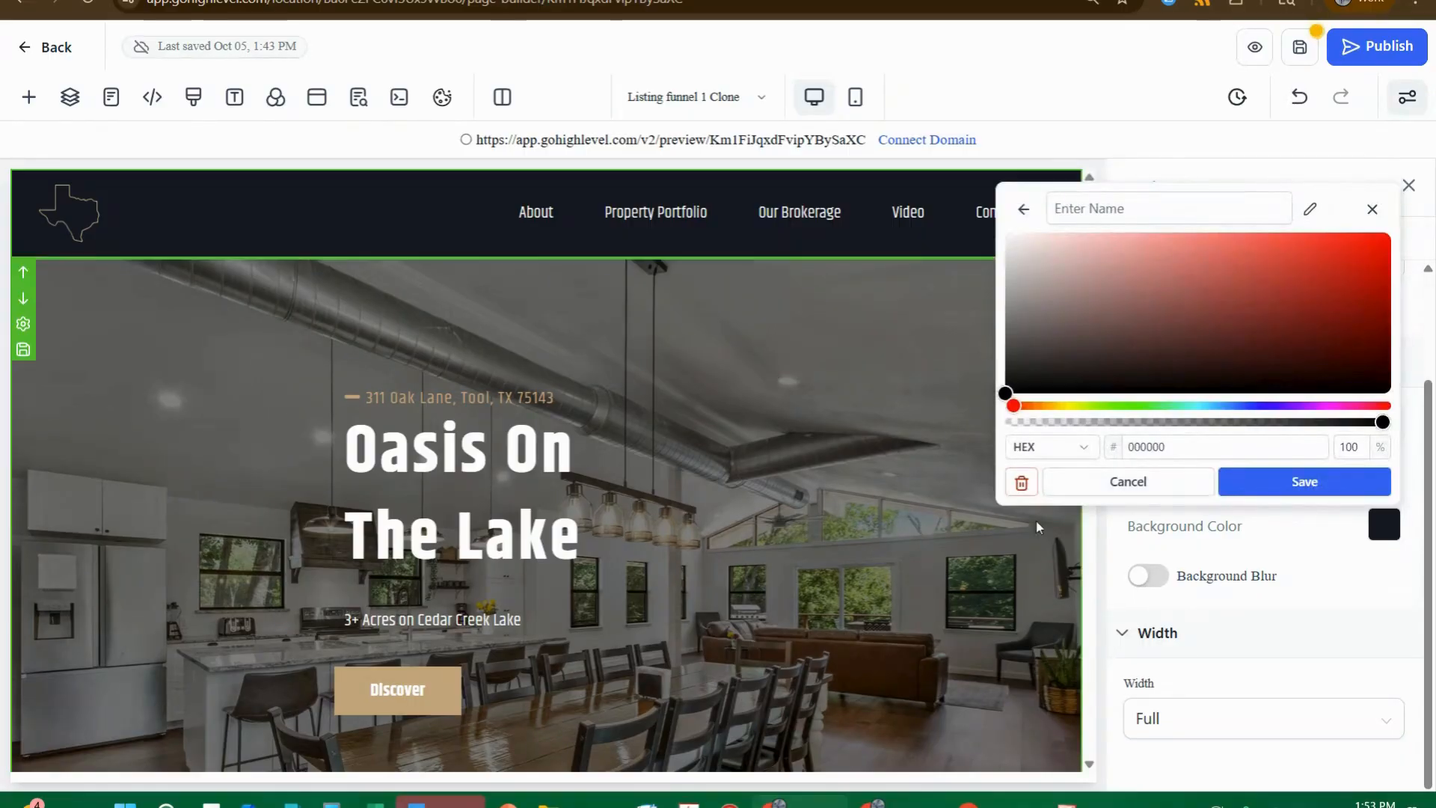
{"action": "left_click_drag", "start_coordinate": [1178, 445], "coordinate": [1124, 444]}
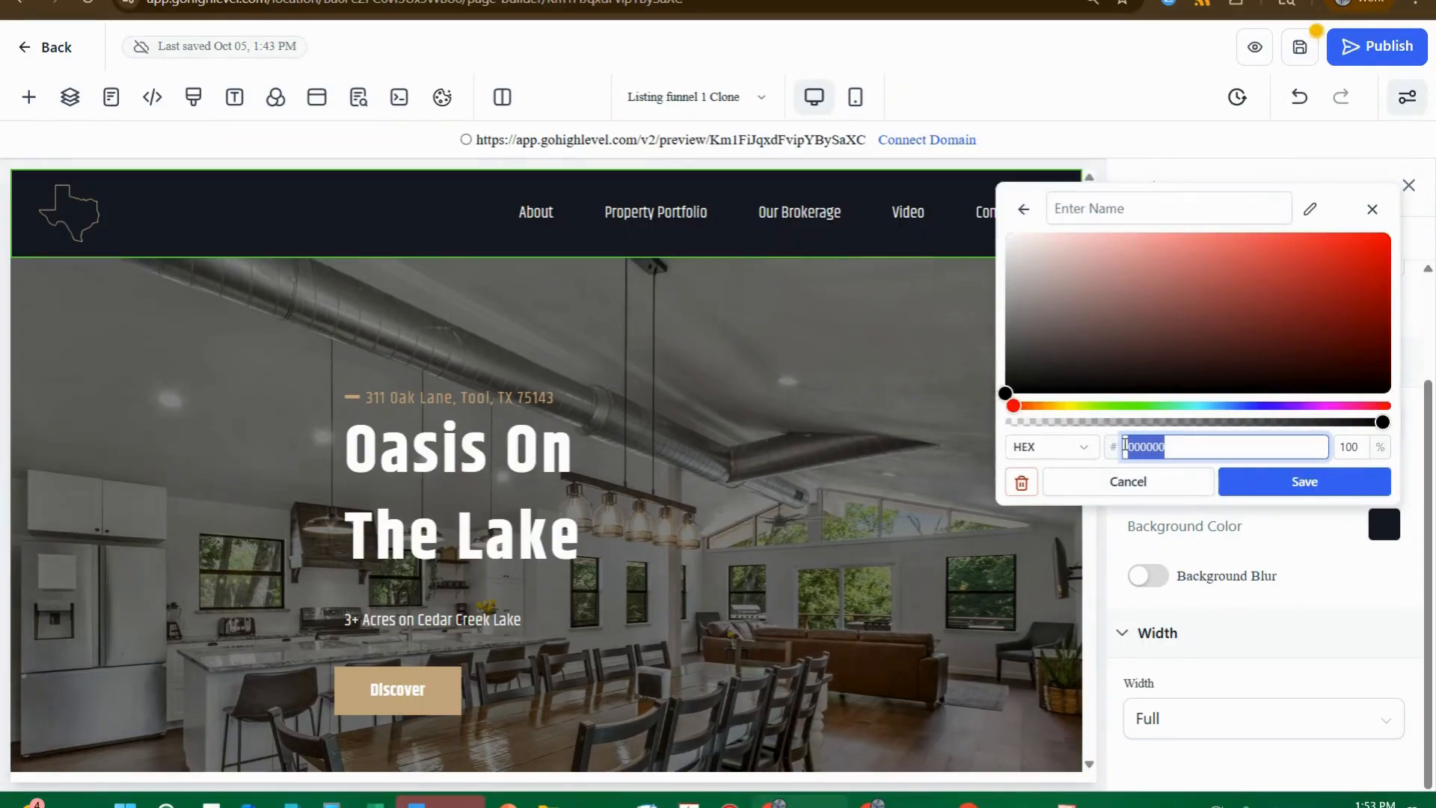
{"action": "left_click", "coordinate": [1024, 446]}
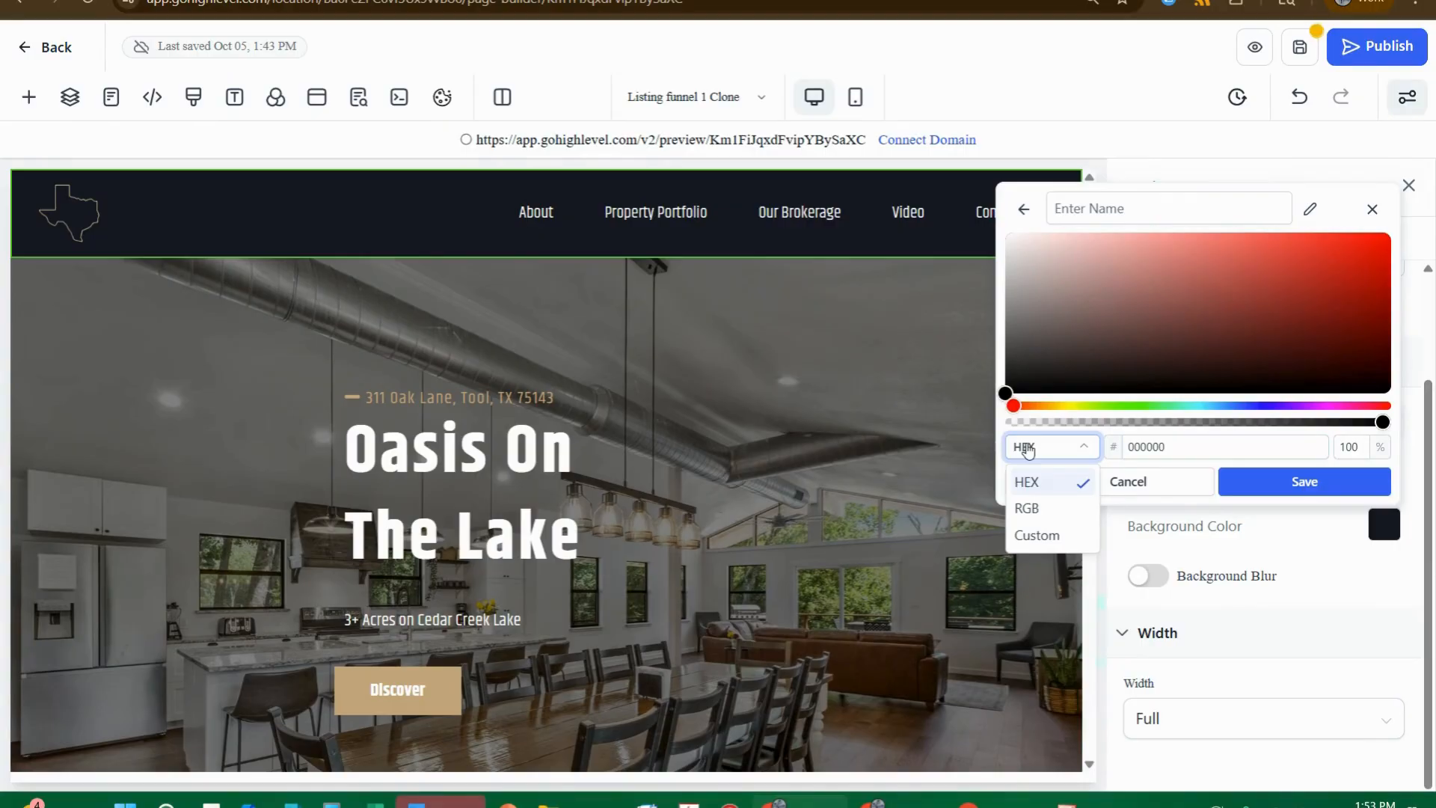
{"action": "left_click", "coordinate": [1031, 482]}
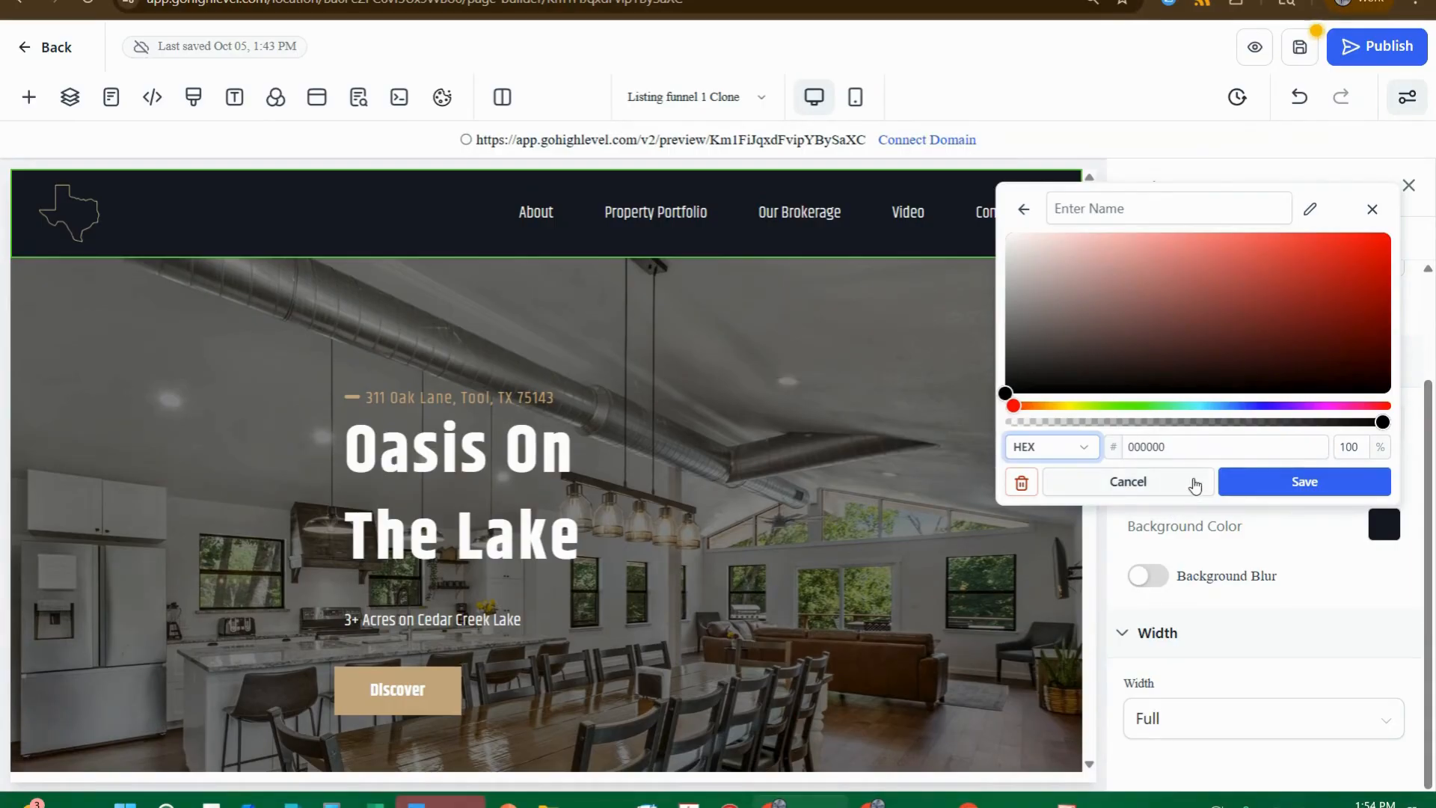
{"action": "left_click_drag", "start_coordinate": [1197, 447], "coordinate": [1075, 461]}
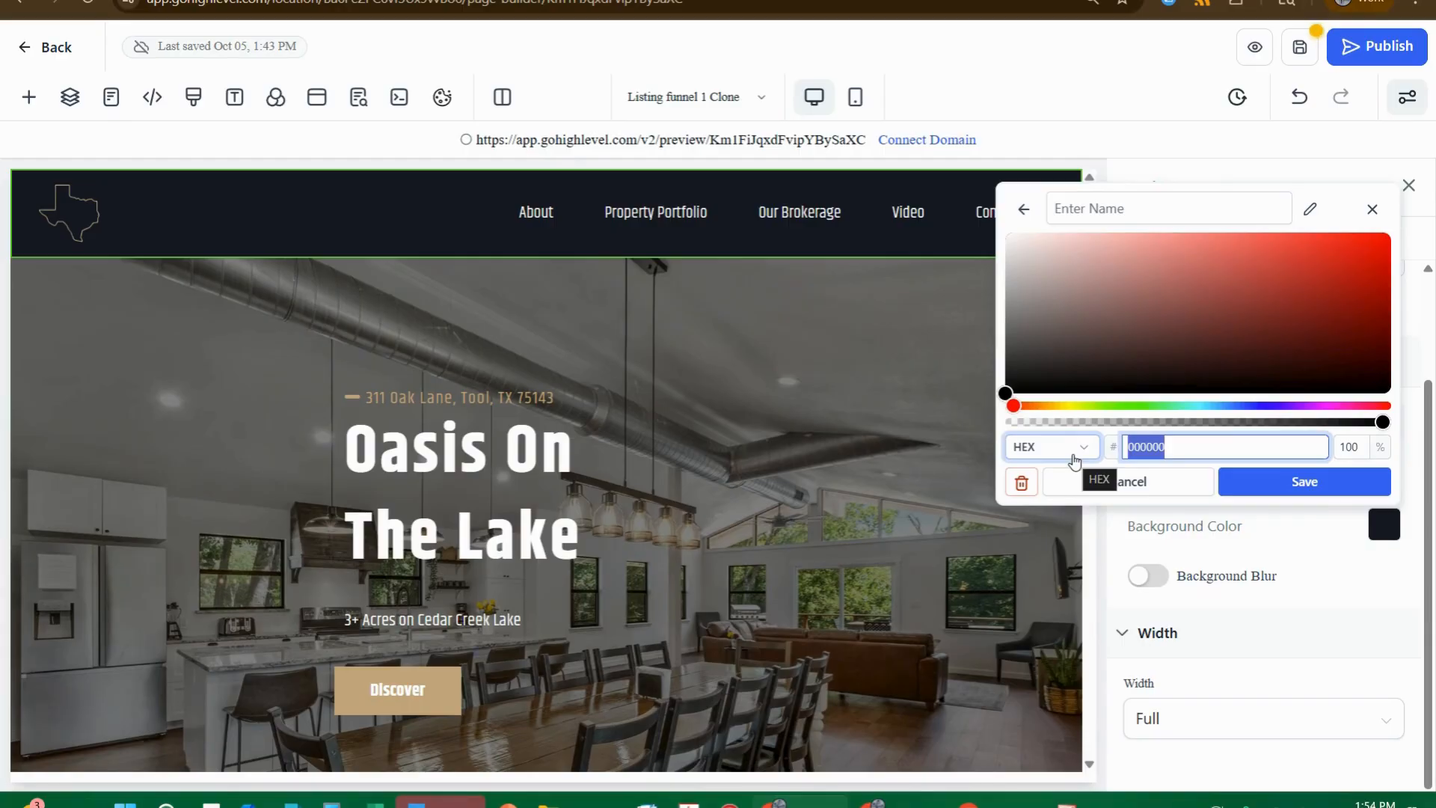
{"action": "type", "text": "3d3"}
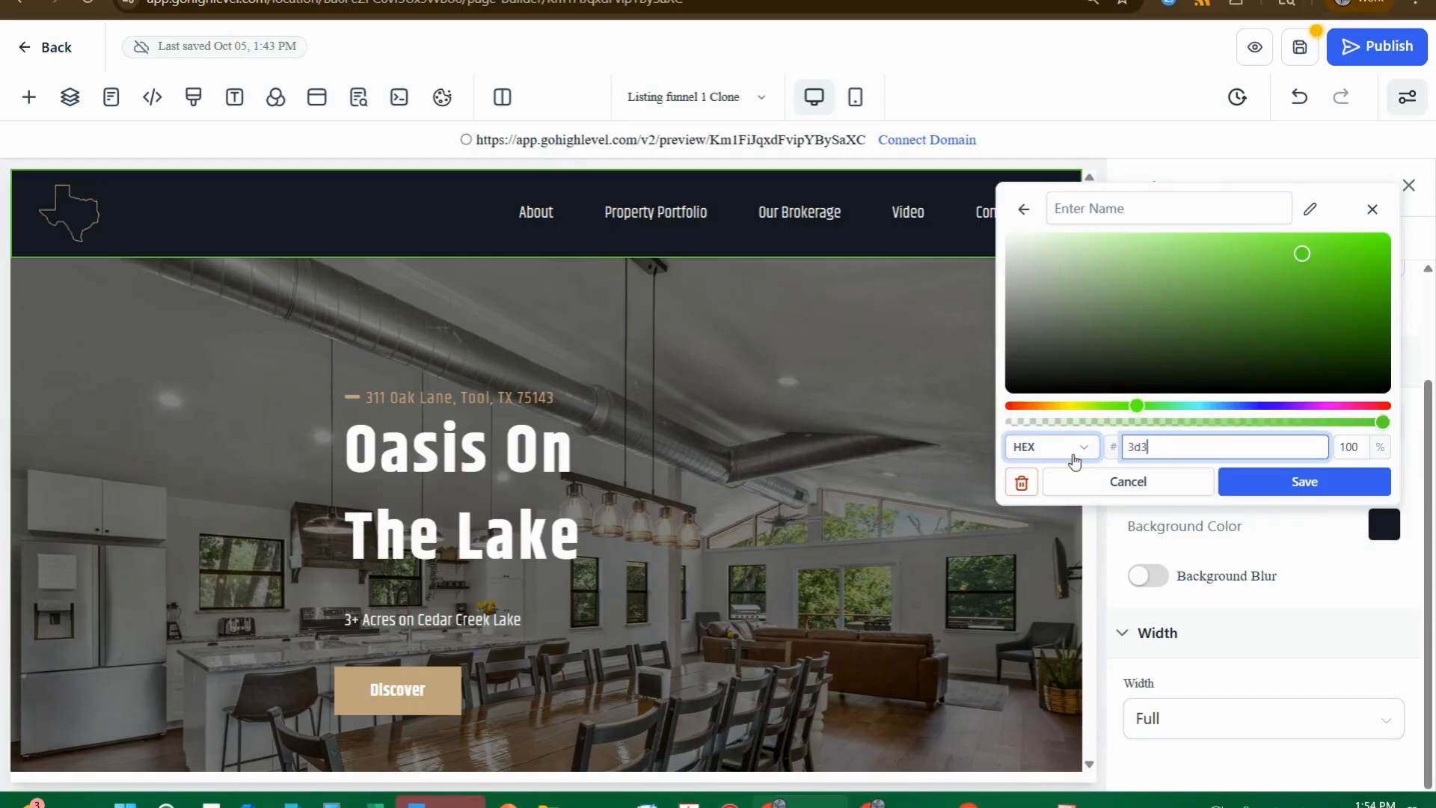
{"action": "type", "text": "224s"}
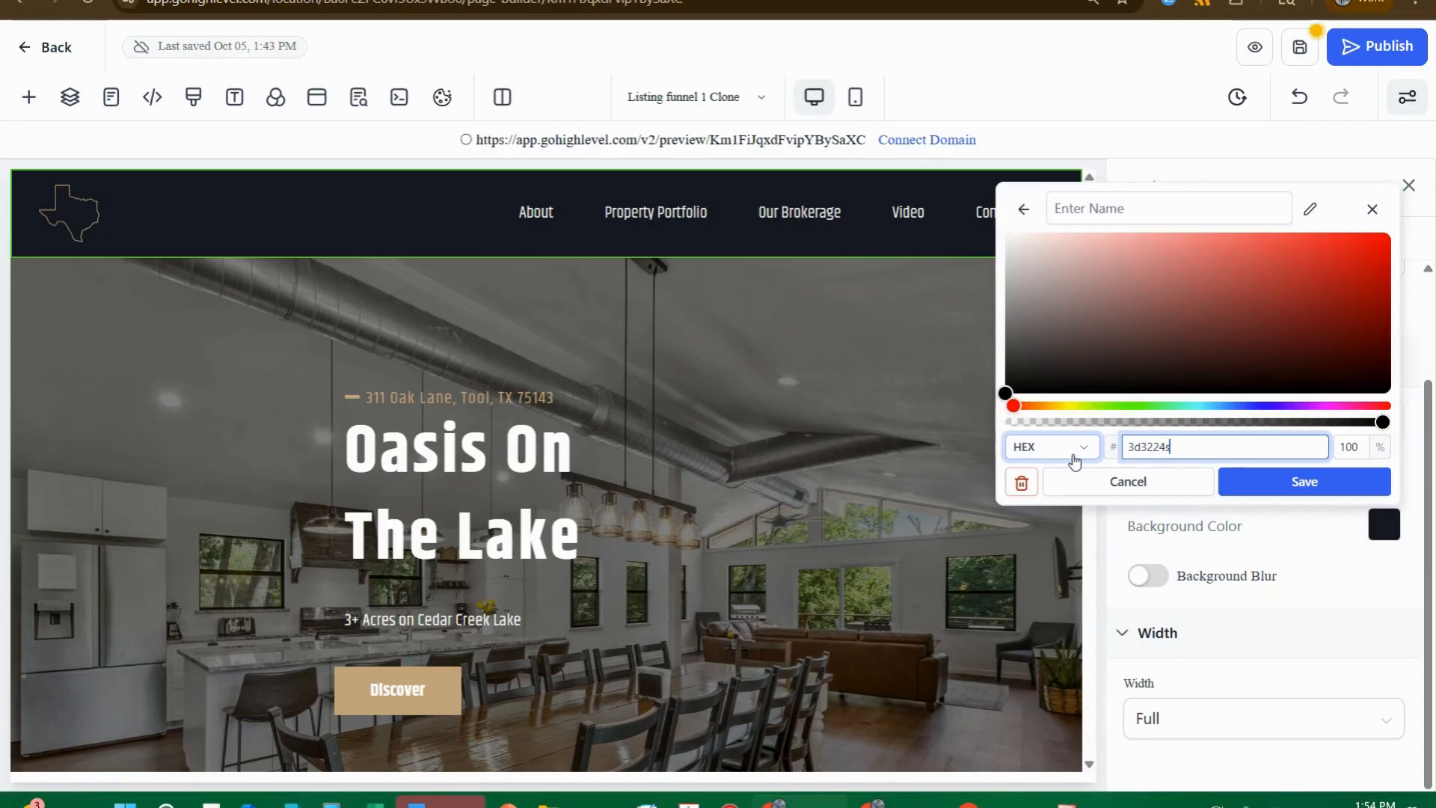
{"action": "left_click", "coordinate": [1306, 481]}
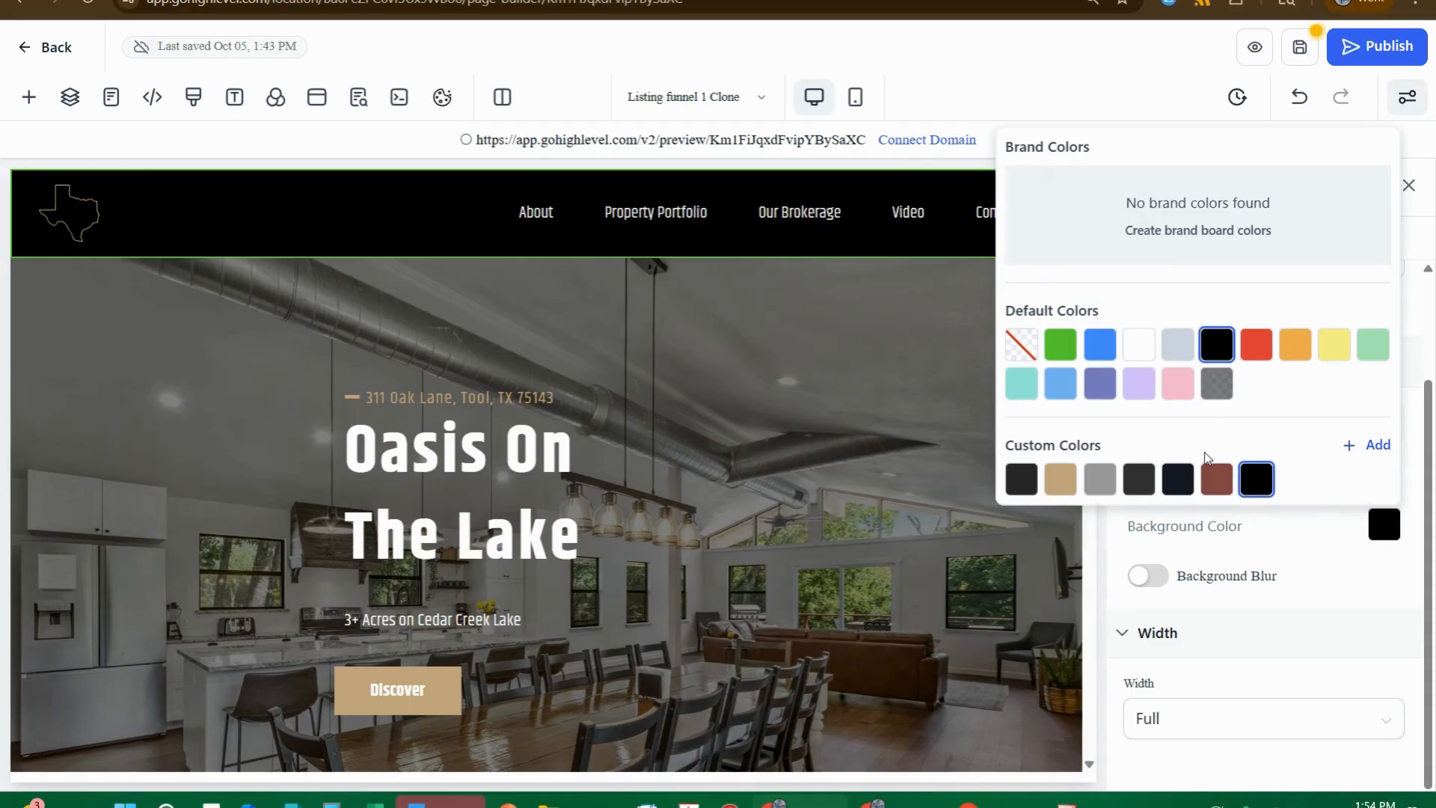
{"action": "left_click", "coordinate": [1178, 478]}
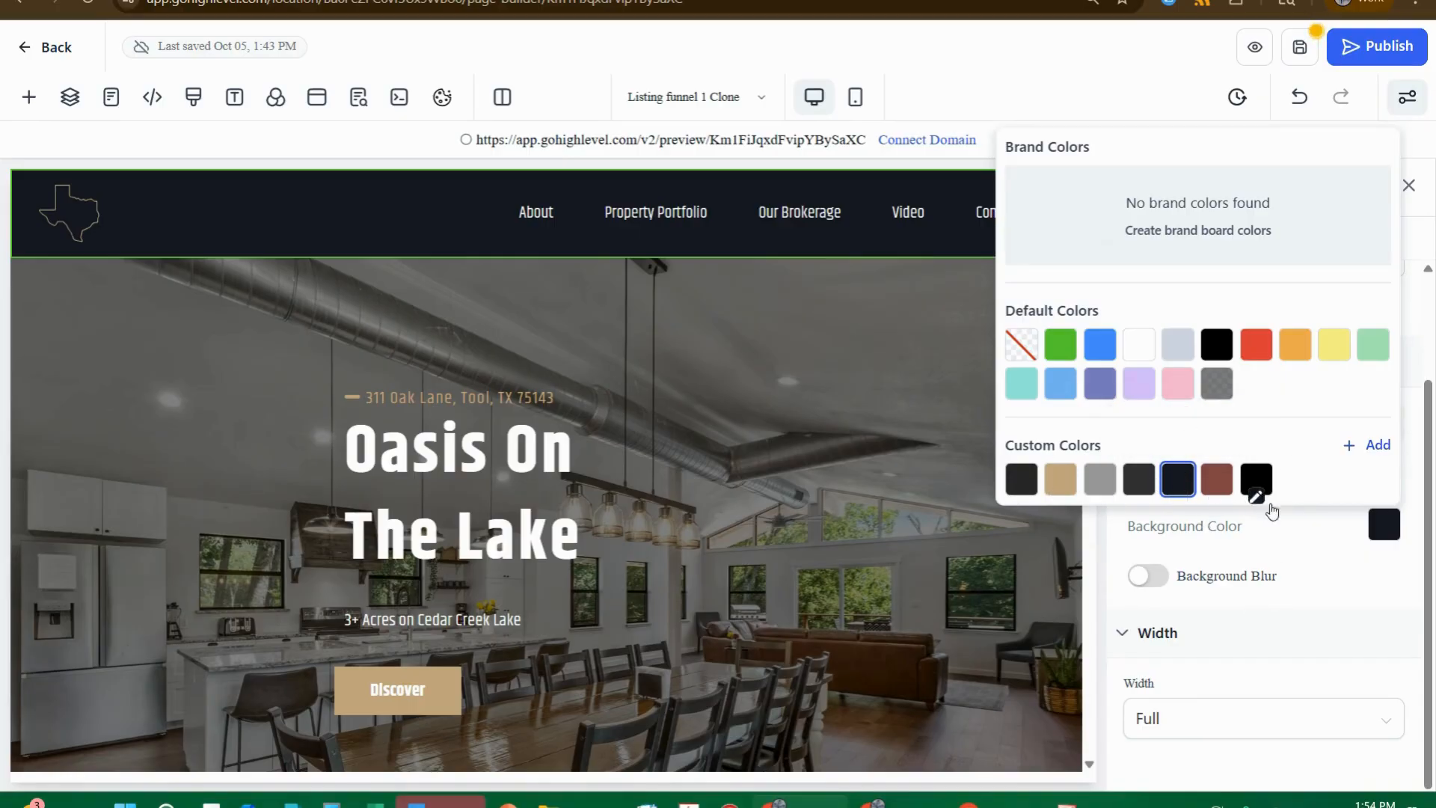
{"action": "left_click", "coordinate": [1329, 533]}
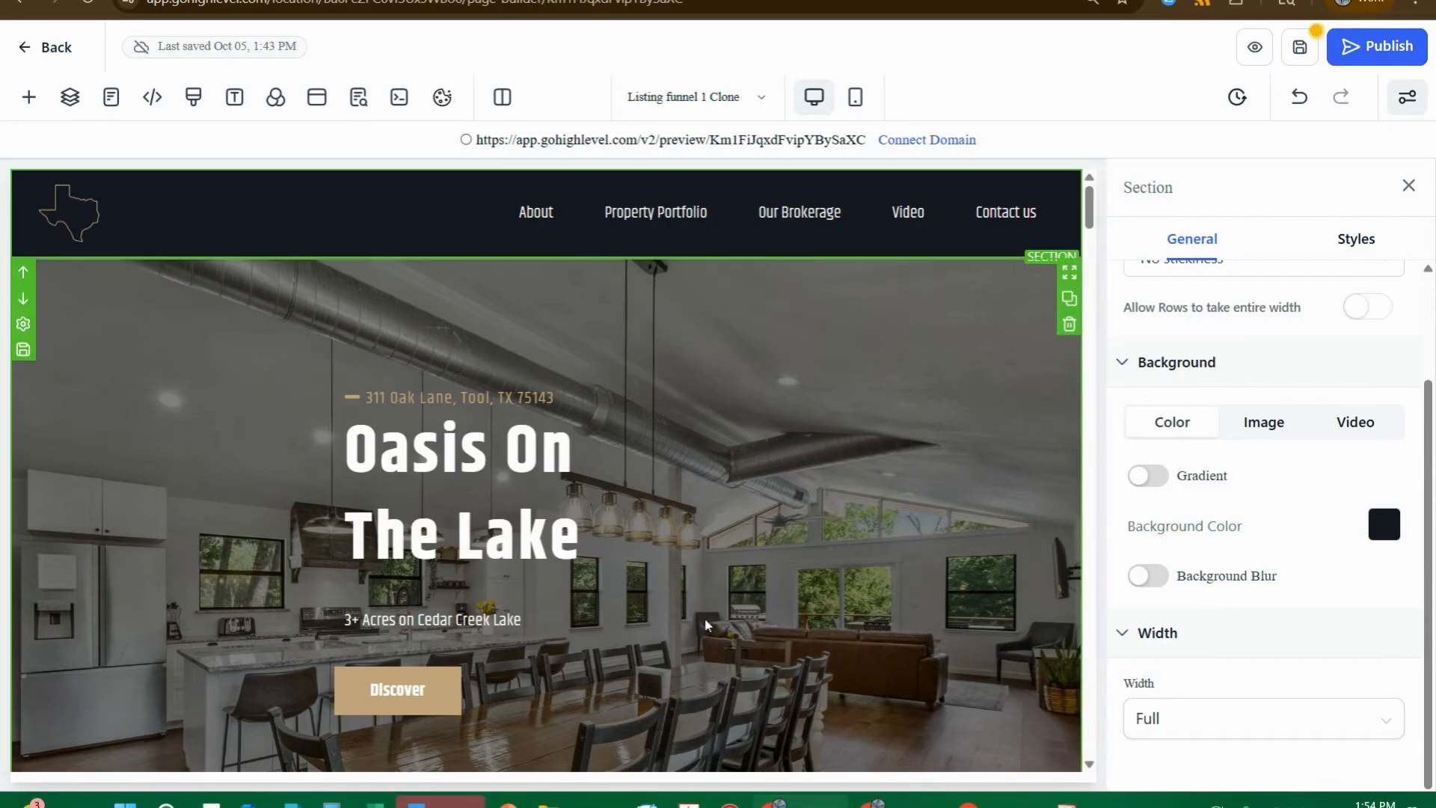
- Change the "Property Portfolio" headline above the photo grid to "Property Photos"
{"action": "scroll", "coordinate": [718, 441], "scroll_direction": "down", "scroll_amount": 10}
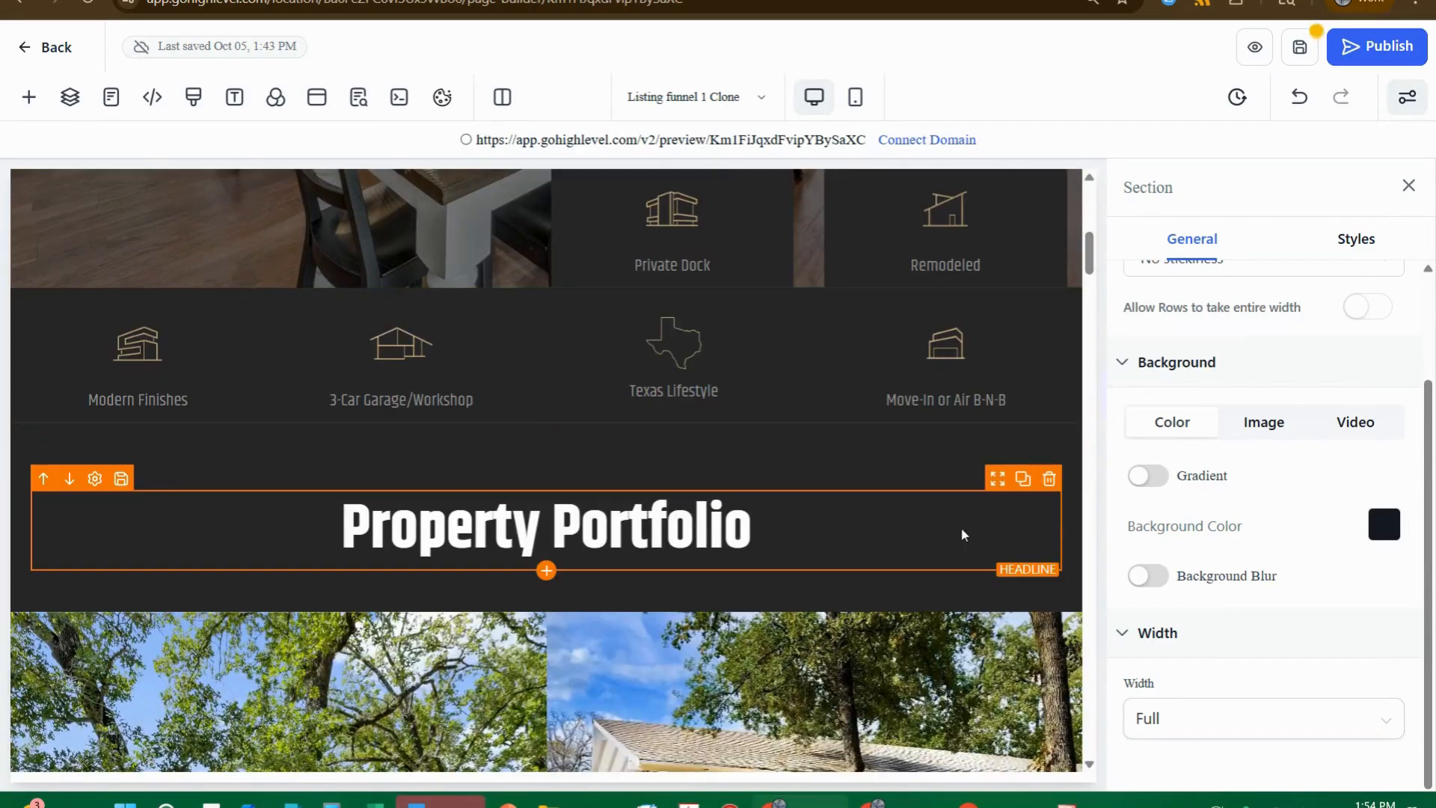
{"action": "left_click", "coordinate": [554, 540]}
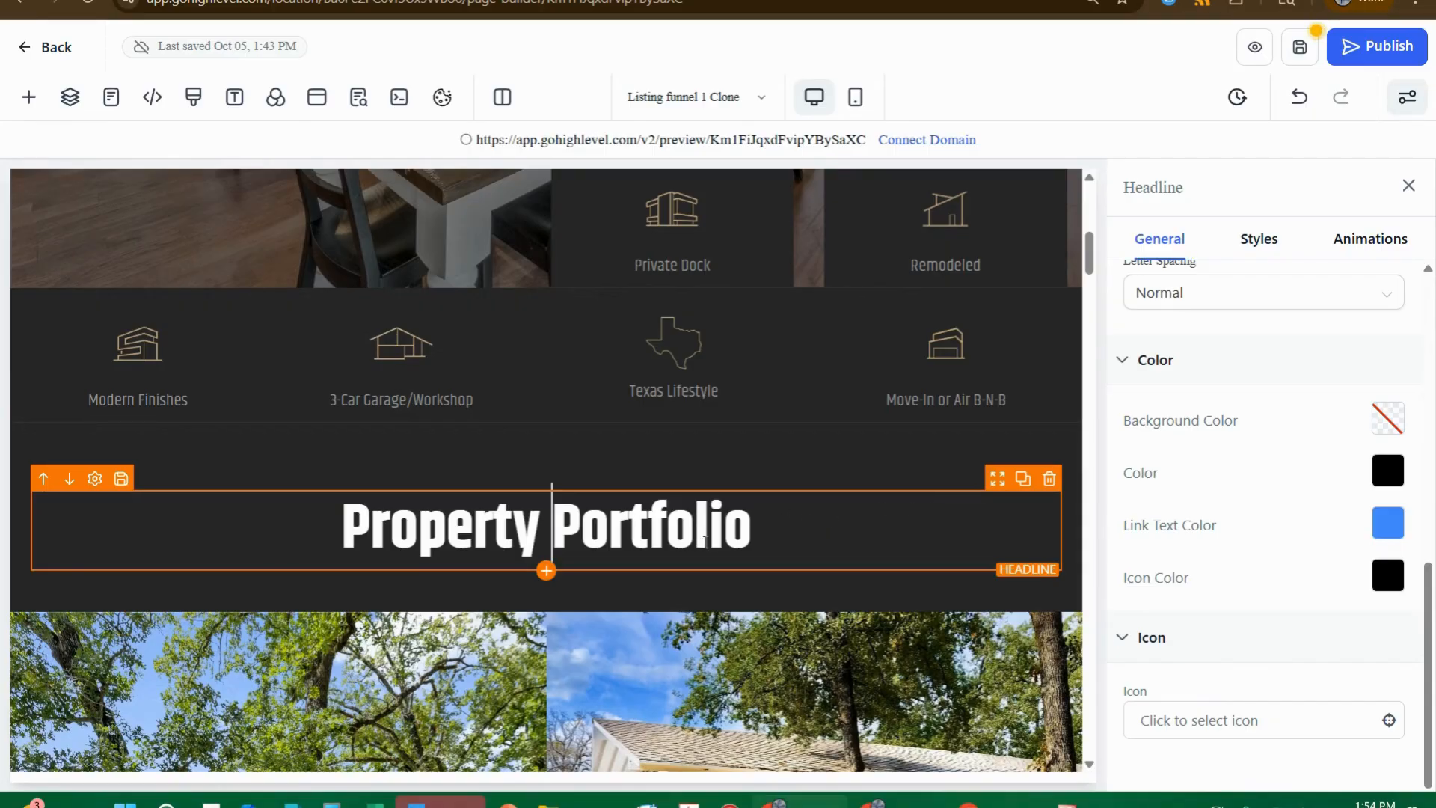
{"action": "left_click", "coordinate": [672, 524]}
{"action": "left_click_drag", "start_coordinate": [752, 528], "coordinate": [558, 531]}
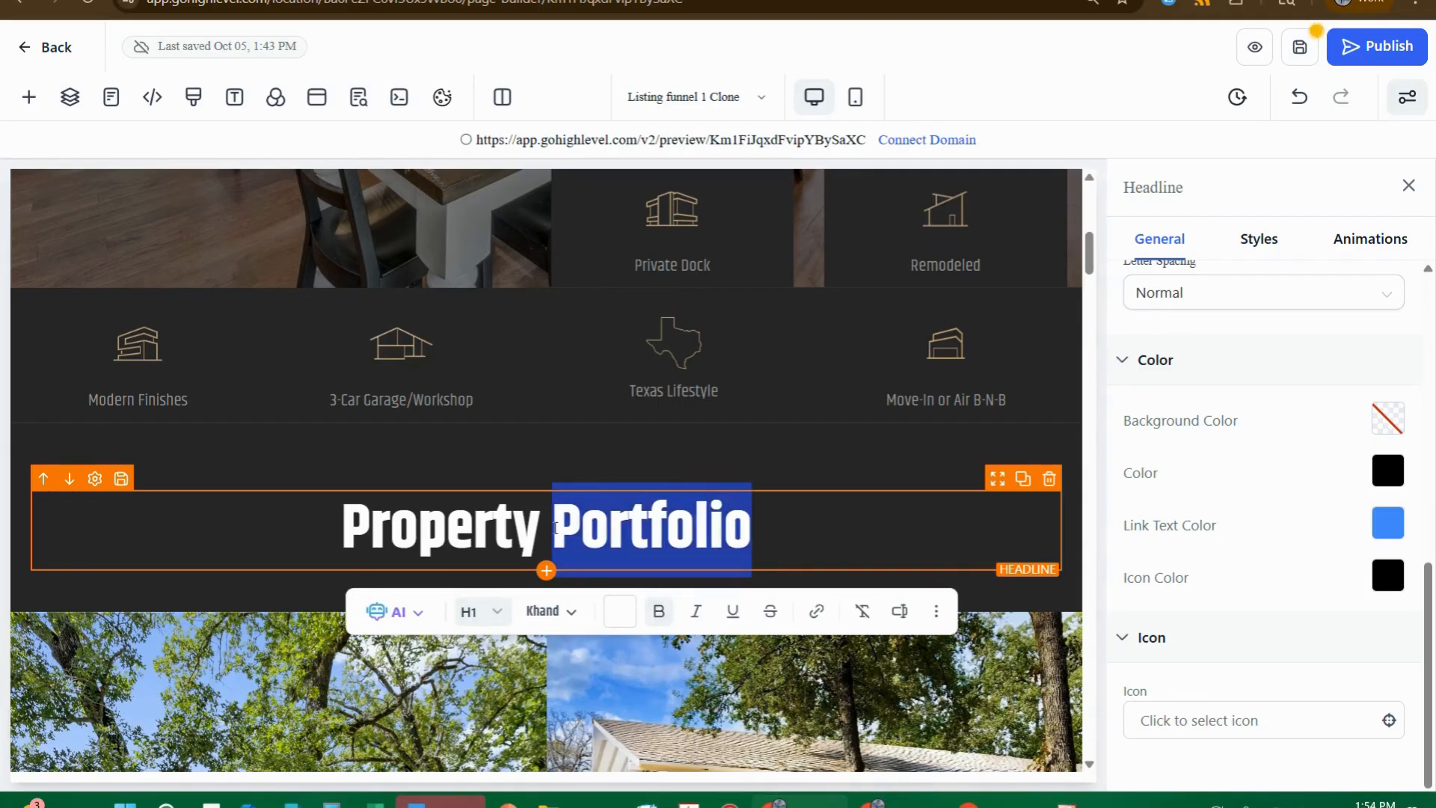
{"action": "type", "text": "Photos"}
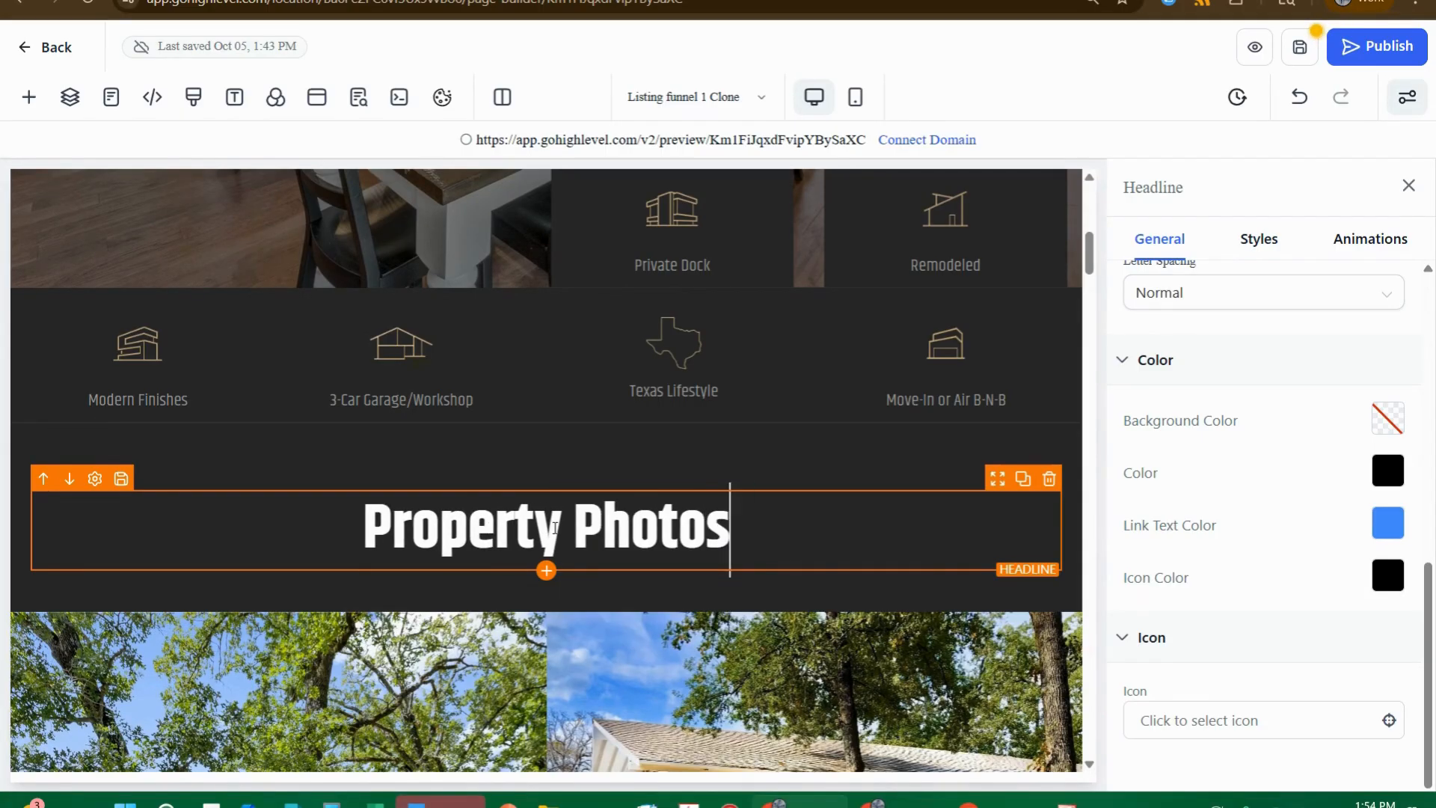
{"action": "left_click", "coordinate": [699, 355]}
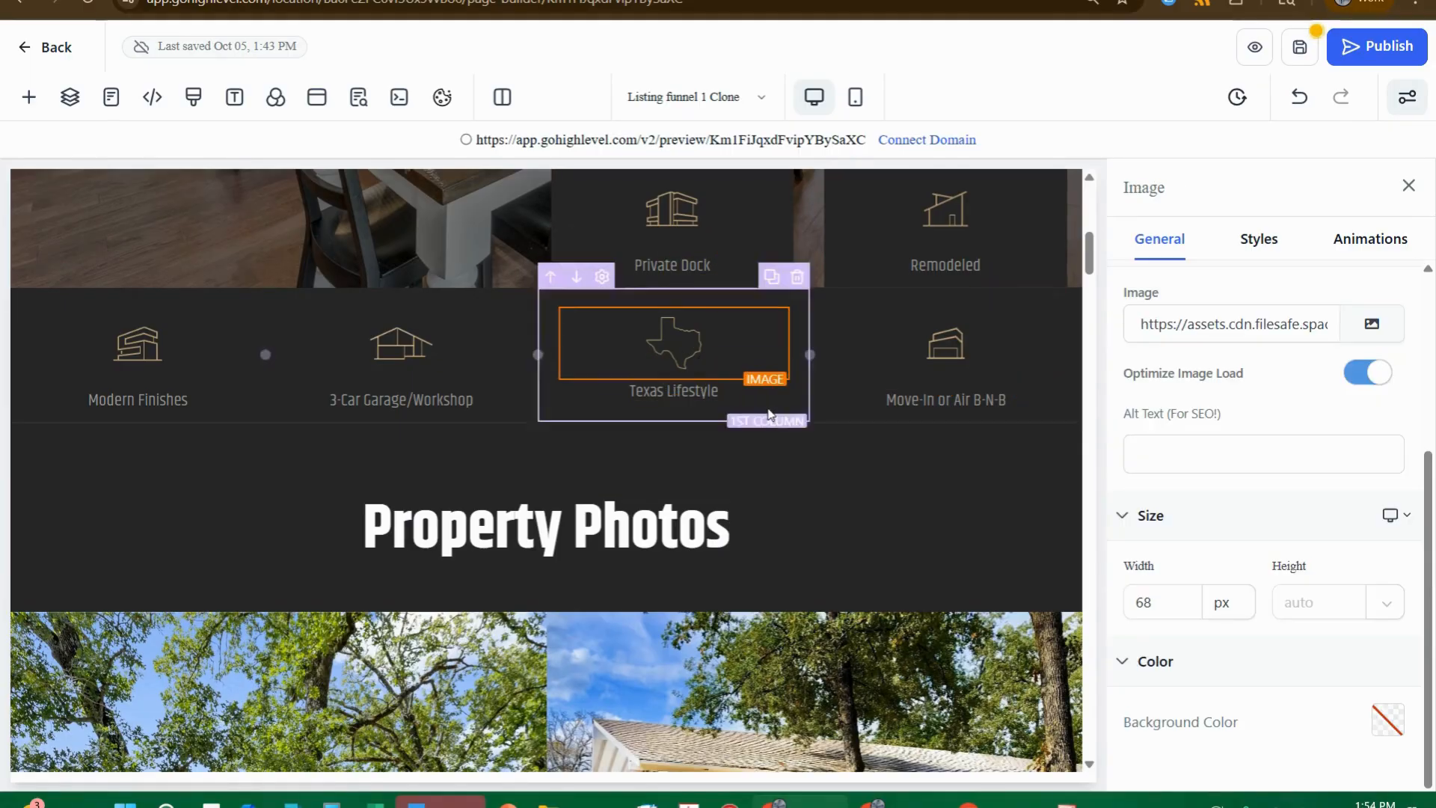
- Try to replace the "Remodeled" feature label beside Private Dock with "Custom Built"
{"action": "scroll", "coordinate": [861, 314], "scroll_direction": "up", "scroll_amount": 1}
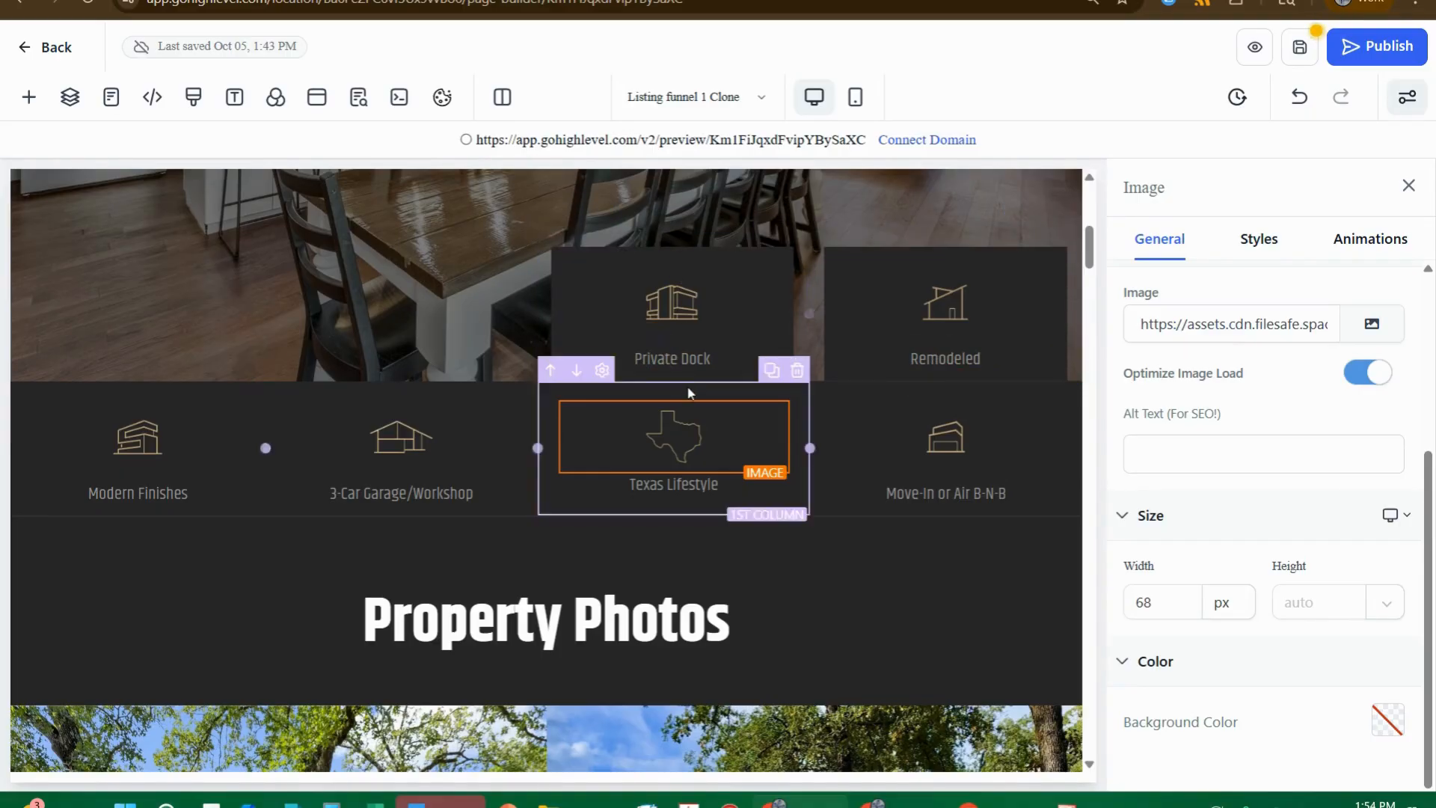
{"action": "left_click", "coordinate": [928, 359]}
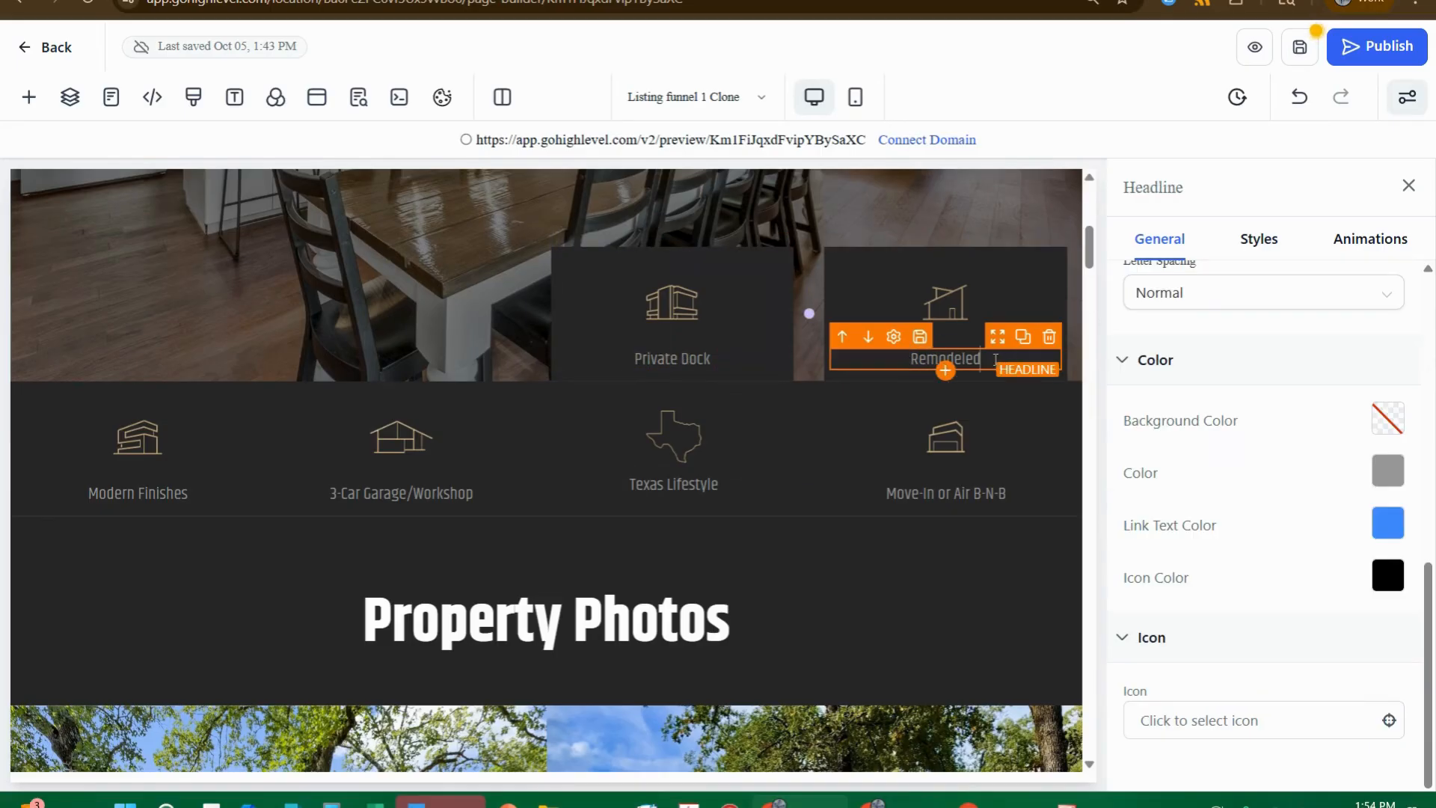
{"action": "double_click", "coordinate": [995, 360]}
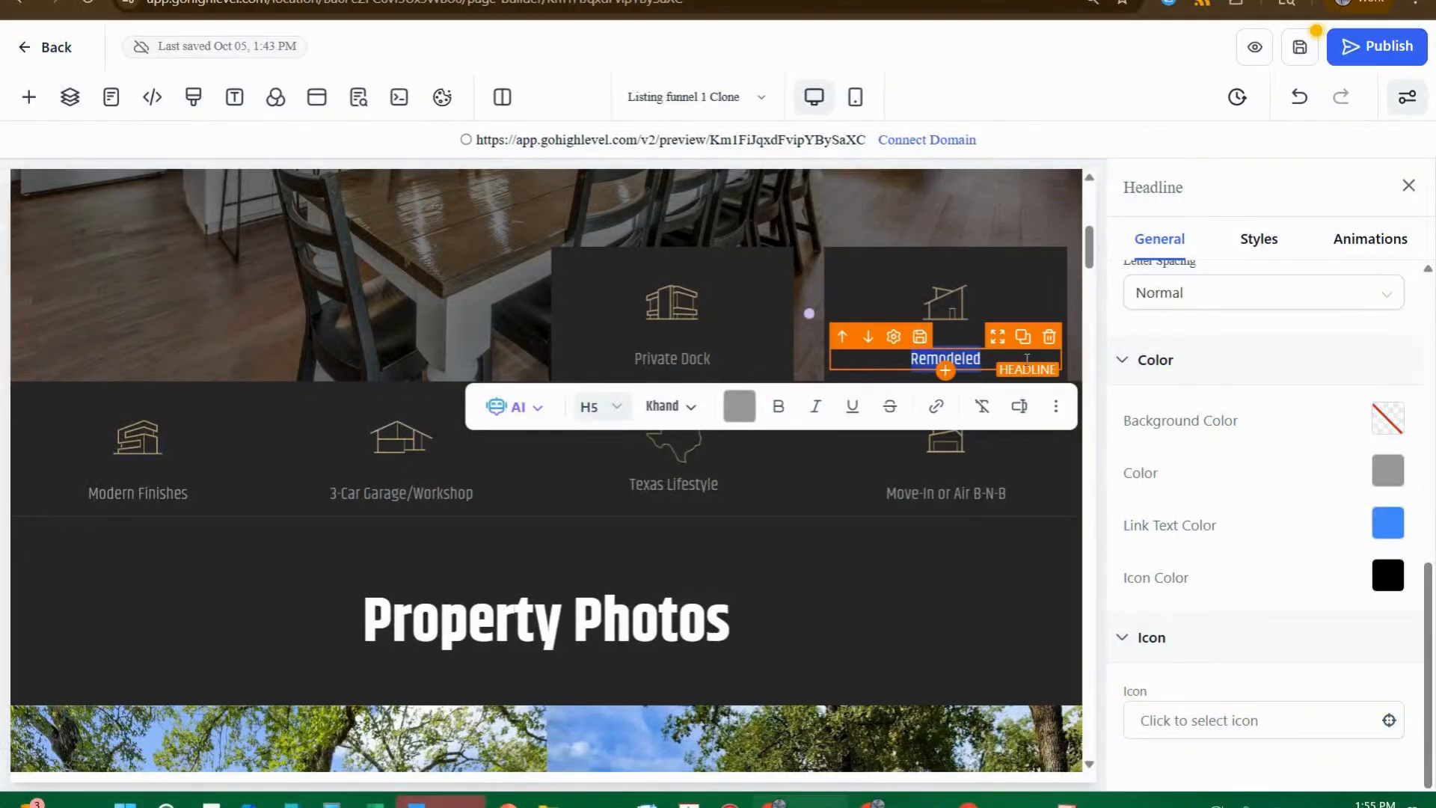
{"action": "left_click", "coordinate": [974, 361]}
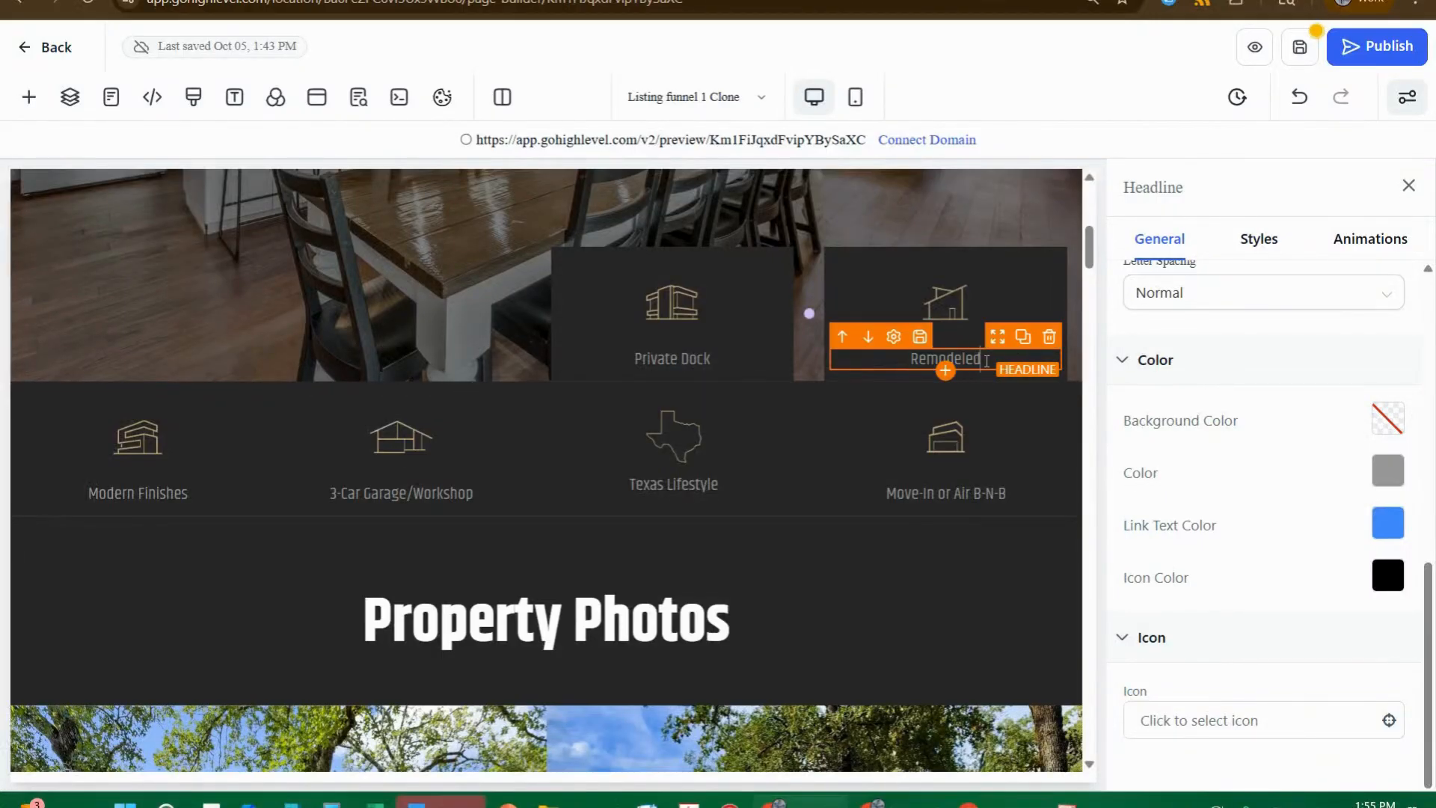
{"action": "key", "text": "BackSpace"}
{"action": "key", "text": "BackSpace"}
{"action": "key", "text": "BackSpace"}
{"action": "key", "text": "BackSpace"}
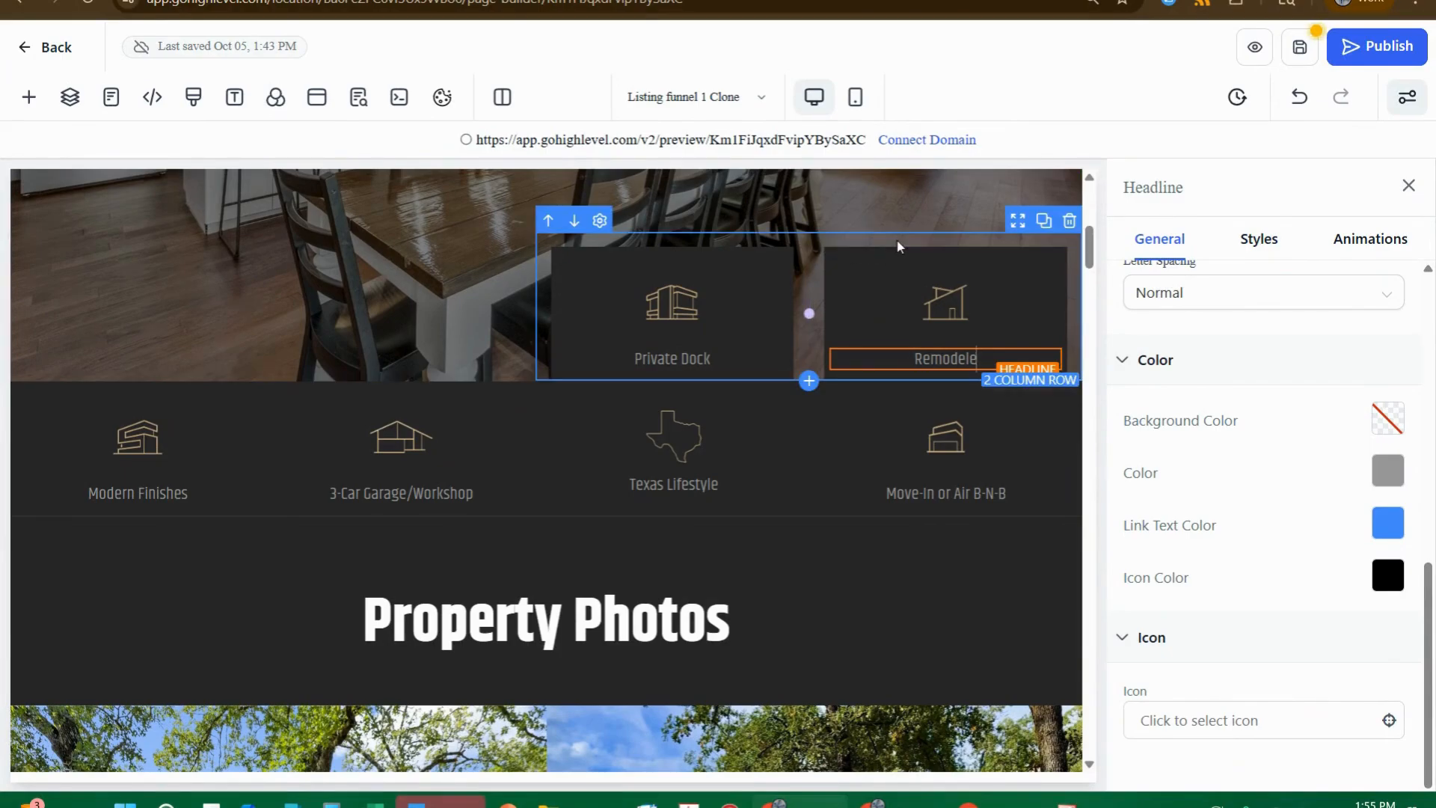
{"action": "key", "text": "BackSpace"}
{"action": "key", "text": "BackSpace"}
{"action": "key", "text": "BackSpace"}
{"action": "key", "text": "BackSpace"}
{"action": "type", "text": "Custom Built"}
- Undo the removal of the Private Dock and Remodeled feature row
{"action": "scroll", "coordinate": [898, 419], "scroll_direction": "down", "scroll_amount": 3}
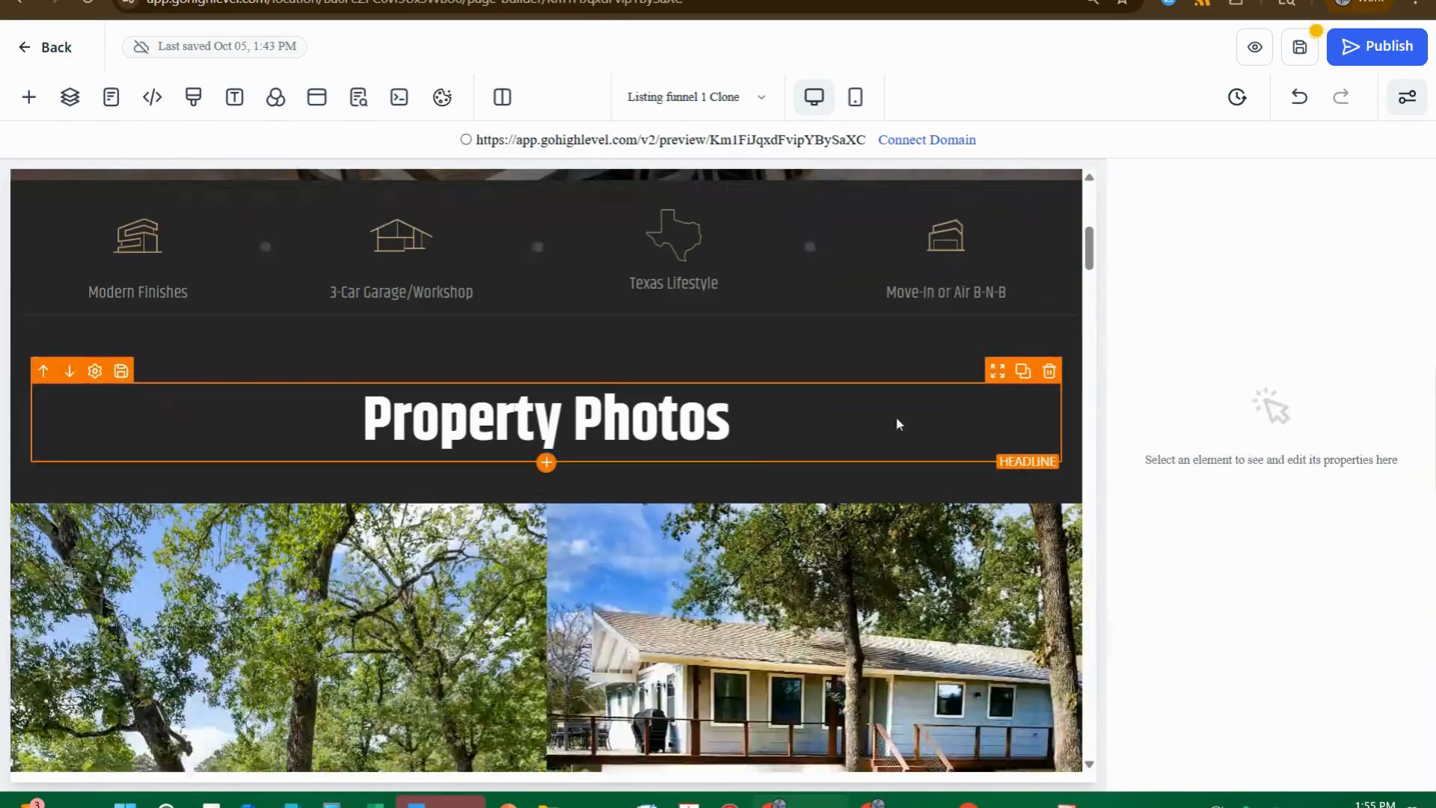
{"action": "scroll", "coordinate": [1021, 470], "scroll_direction": "up", "scroll_amount": 5}
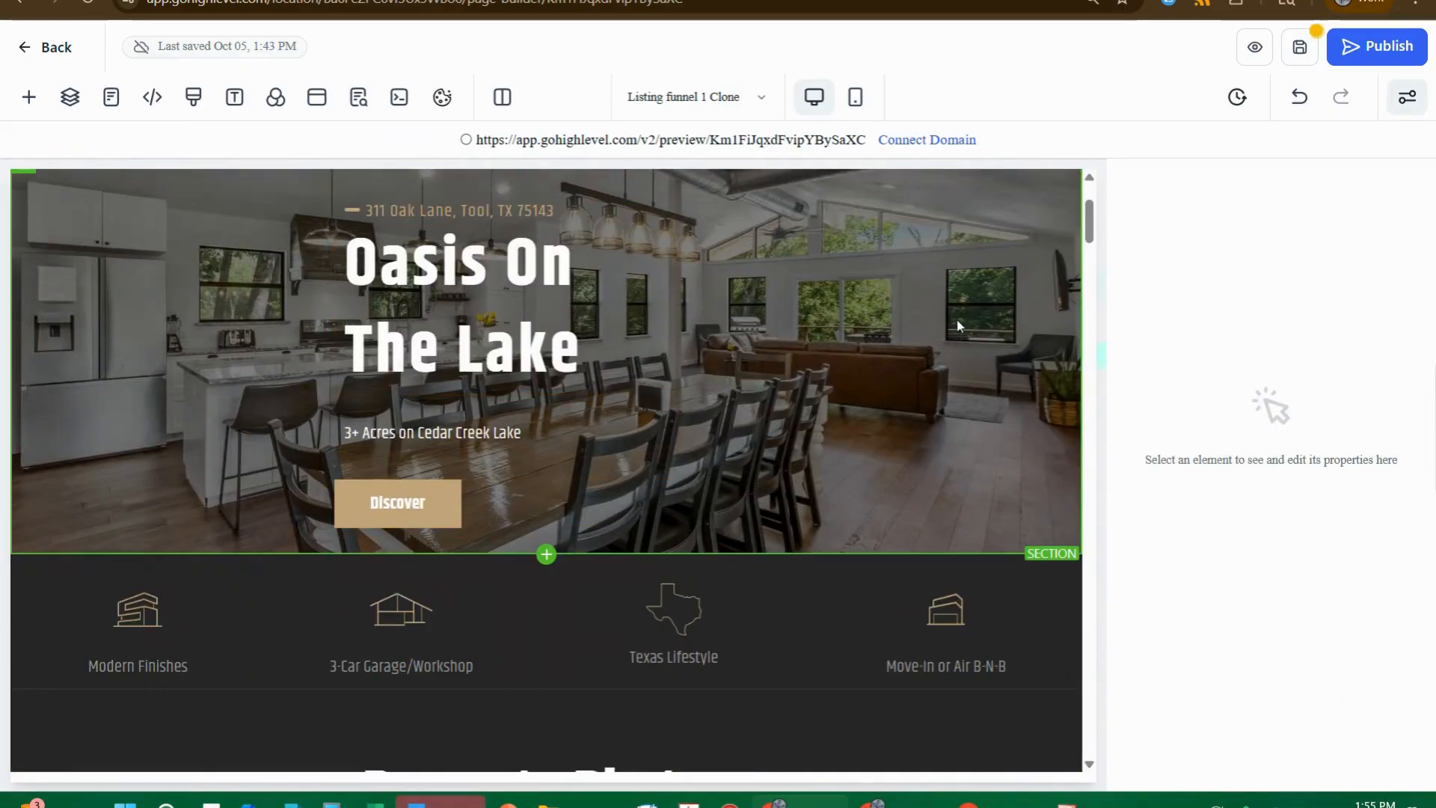
{"action": "scroll", "coordinate": [958, 324], "scroll_direction": "up", "scroll_amount": 3}
{"action": "left_click", "coordinate": [1299, 96]}
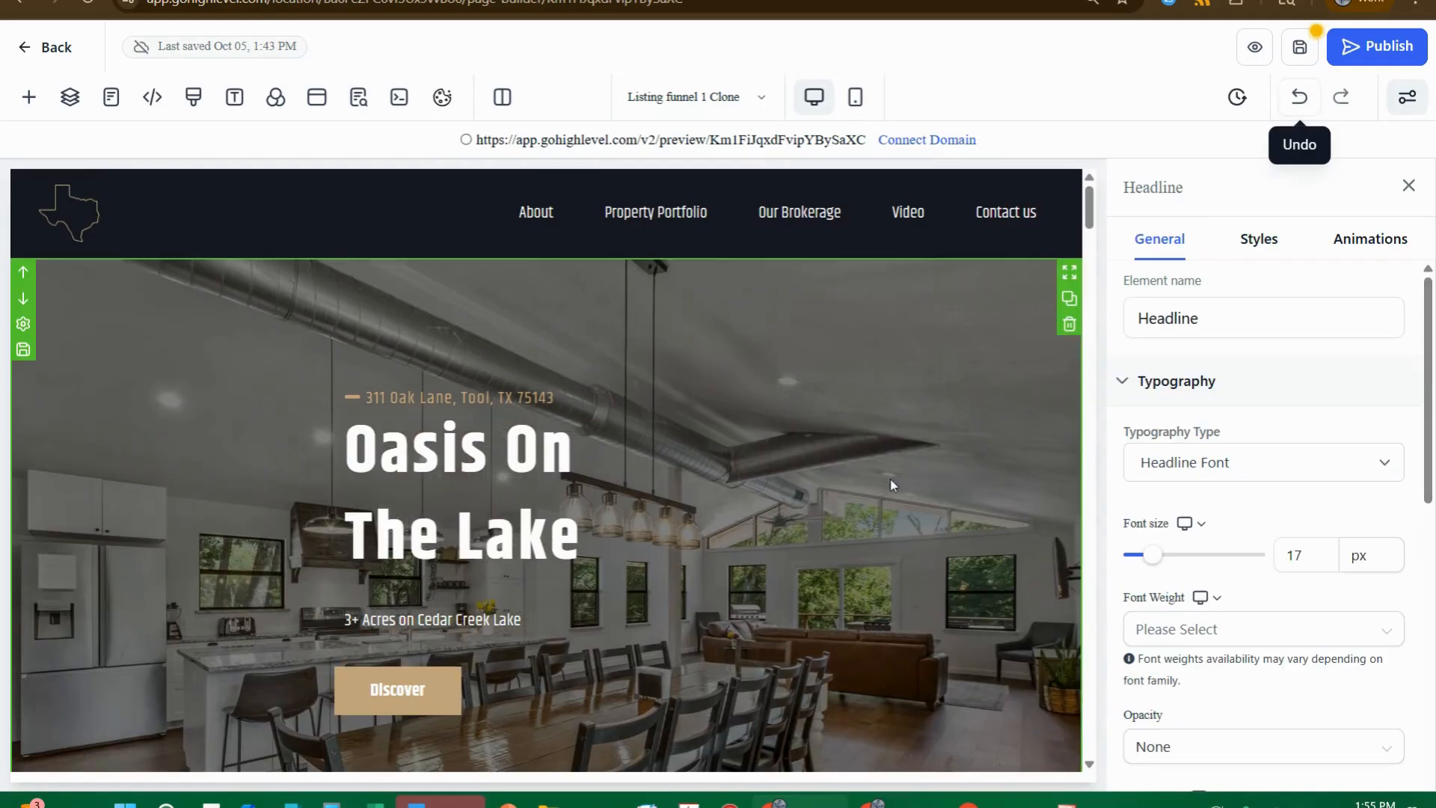
- Open media storage for the background image of the fire pit photo column and browse the stored folders and files
{"action": "scroll", "coordinate": [860, 430], "scroll_direction": "down", "scroll_amount": 6}
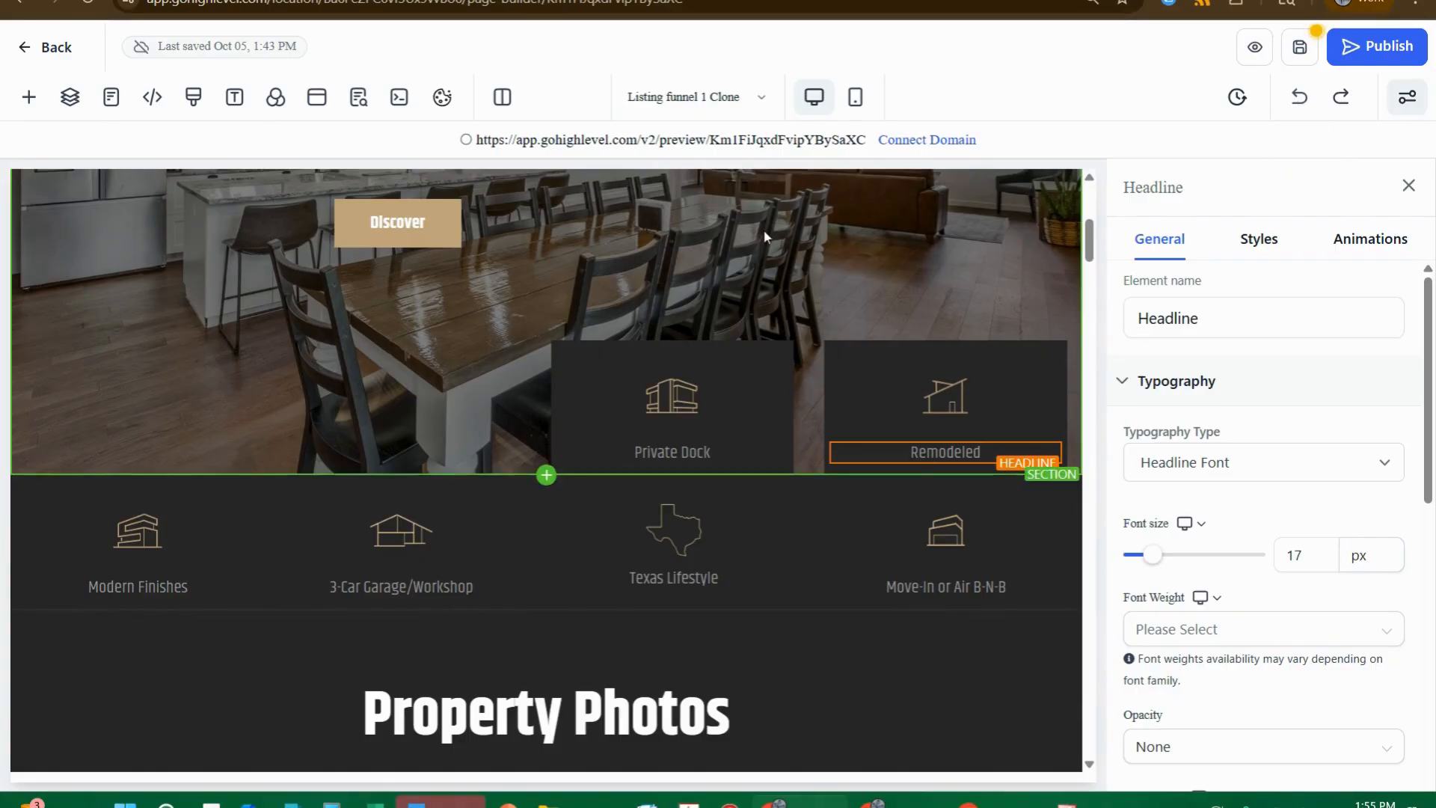
{"action": "scroll", "coordinate": [856, 452], "scroll_direction": "down", "scroll_amount": 6}
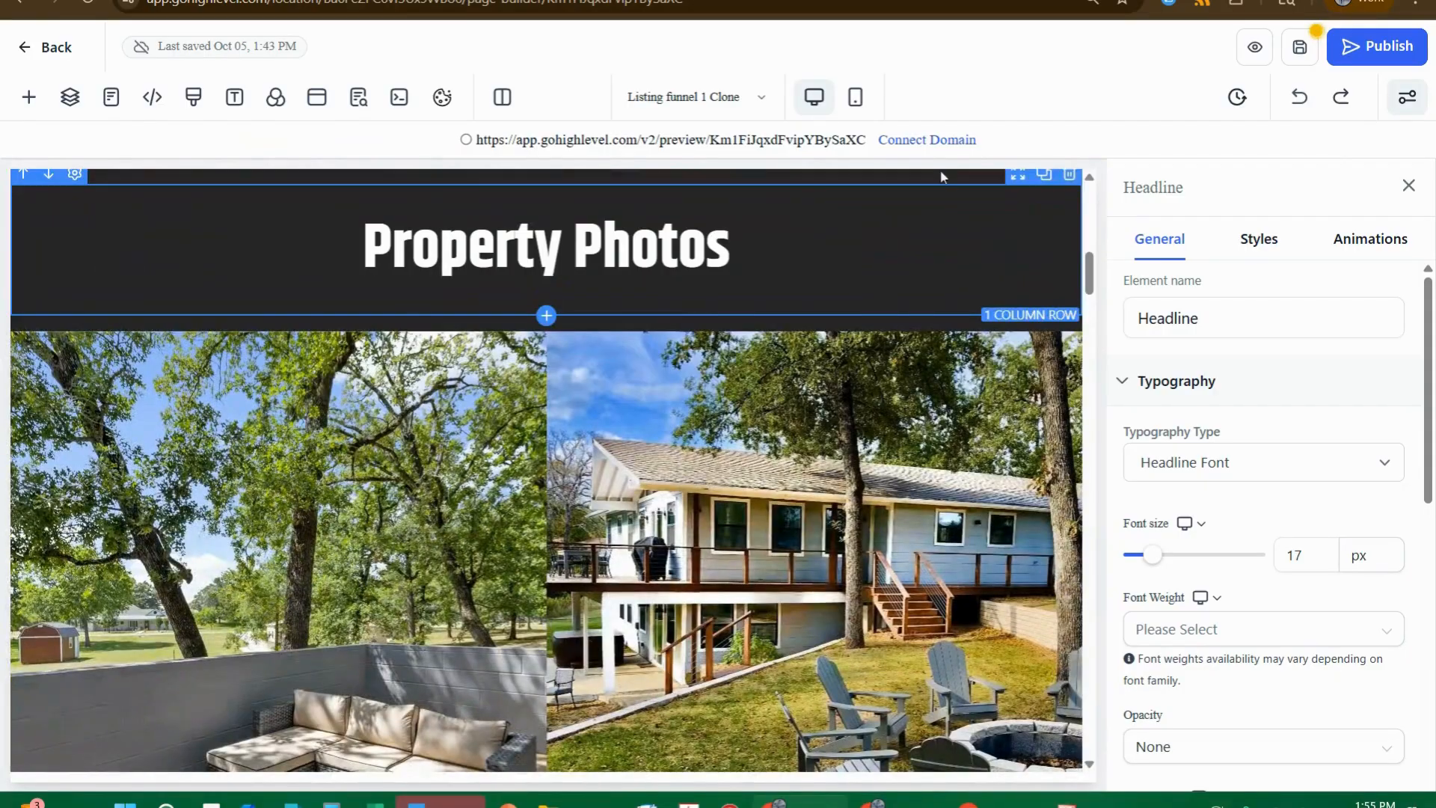
{"action": "scroll", "coordinate": [268, 461], "scroll_direction": "down", "scroll_amount": 5}
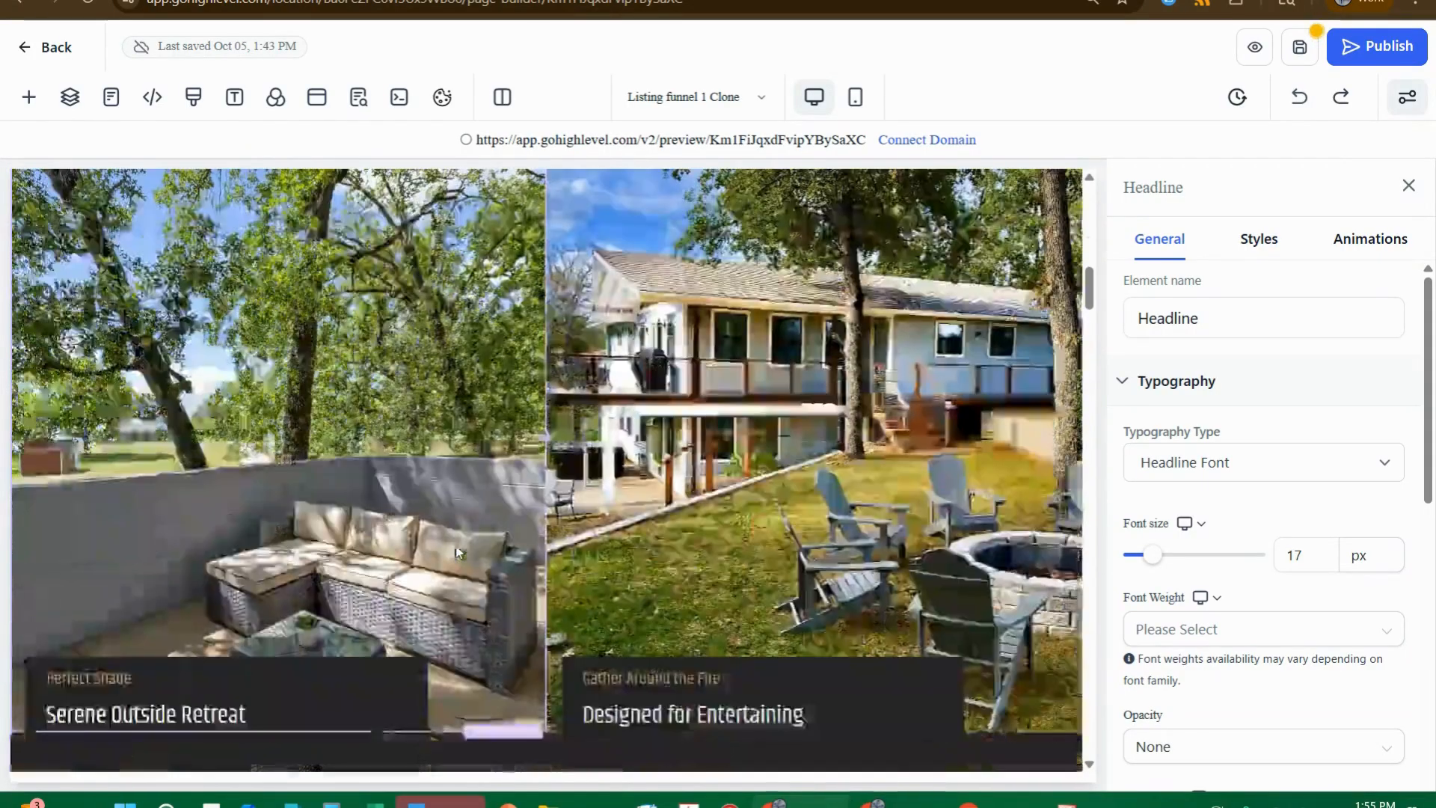
{"action": "scroll", "coordinate": [396, 459], "scroll_direction": "up", "scroll_amount": 4}
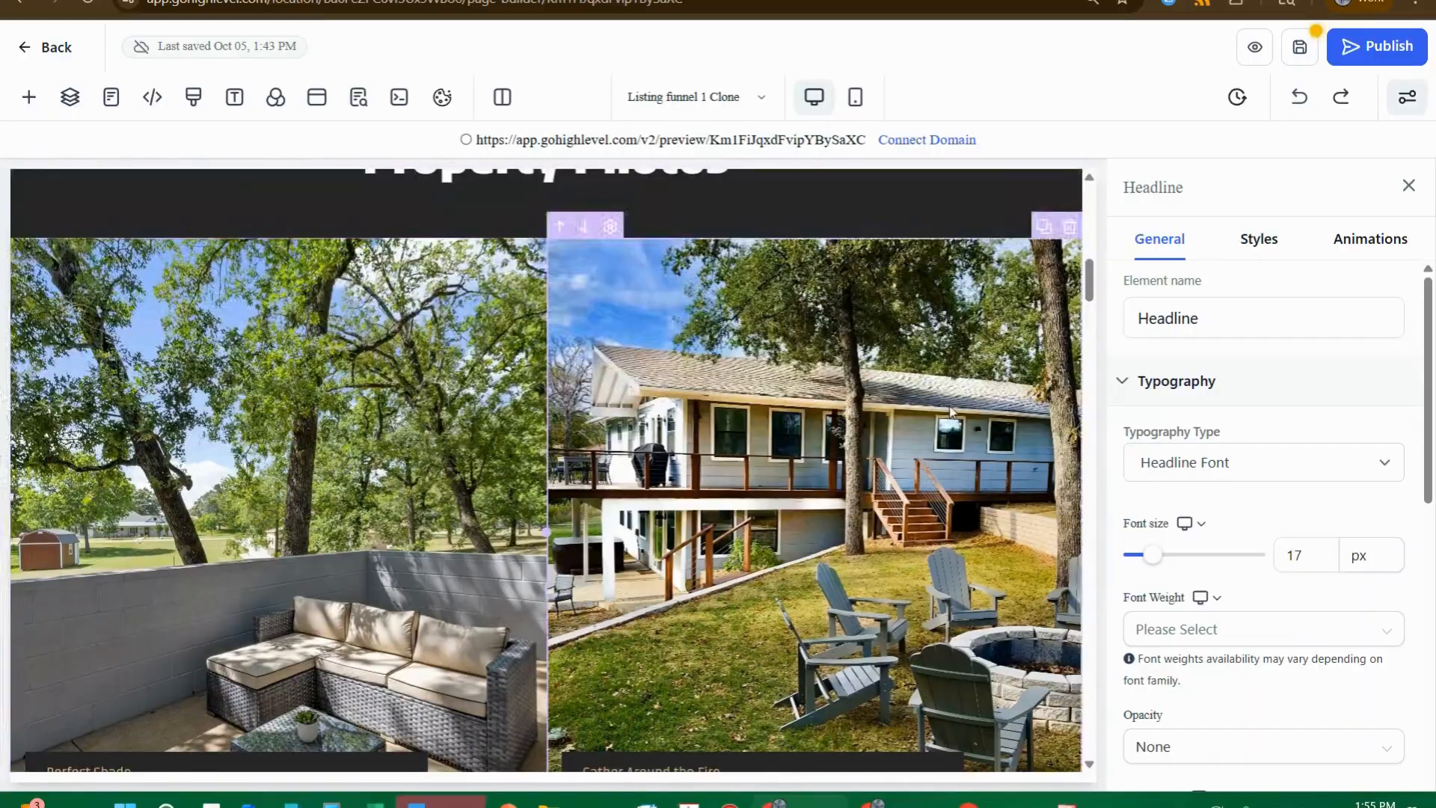
{"action": "left_click", "coordinate": [916, 436]}
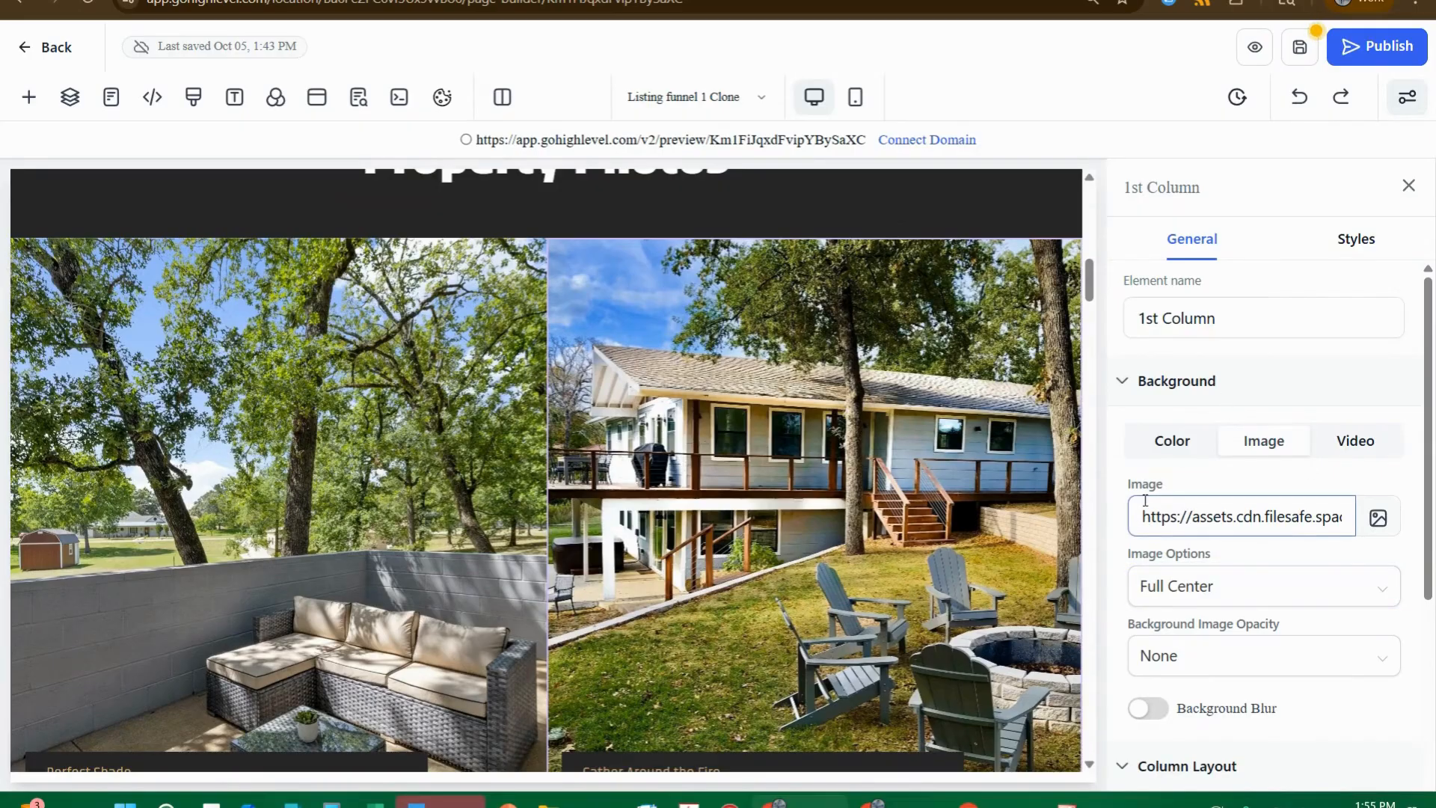
{"action": "left_click", "coordinate": [1380, 522]}
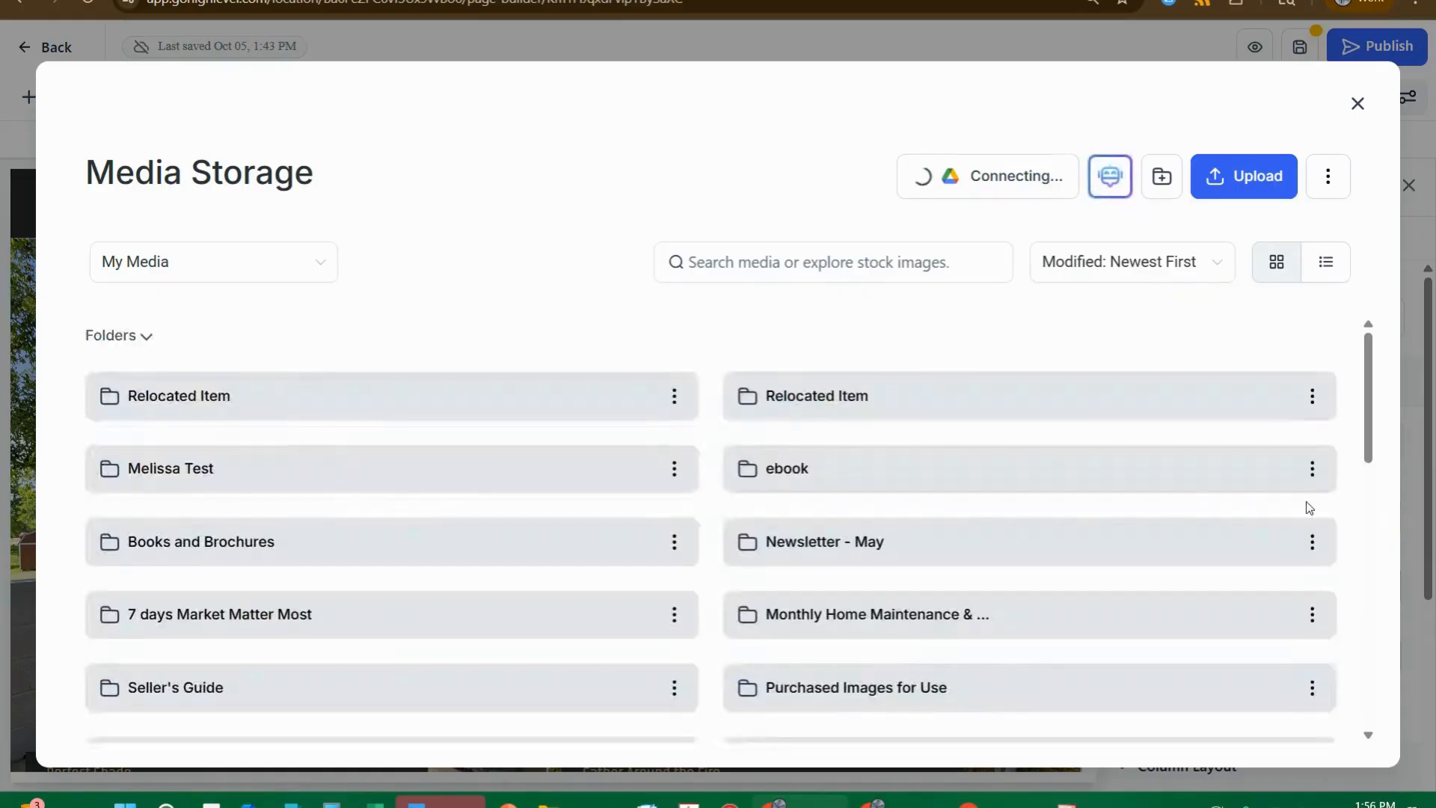
{"action": "scroll", "coordinate": [599, 516], "scroll_direction": "down", "scroll_amount": 5}
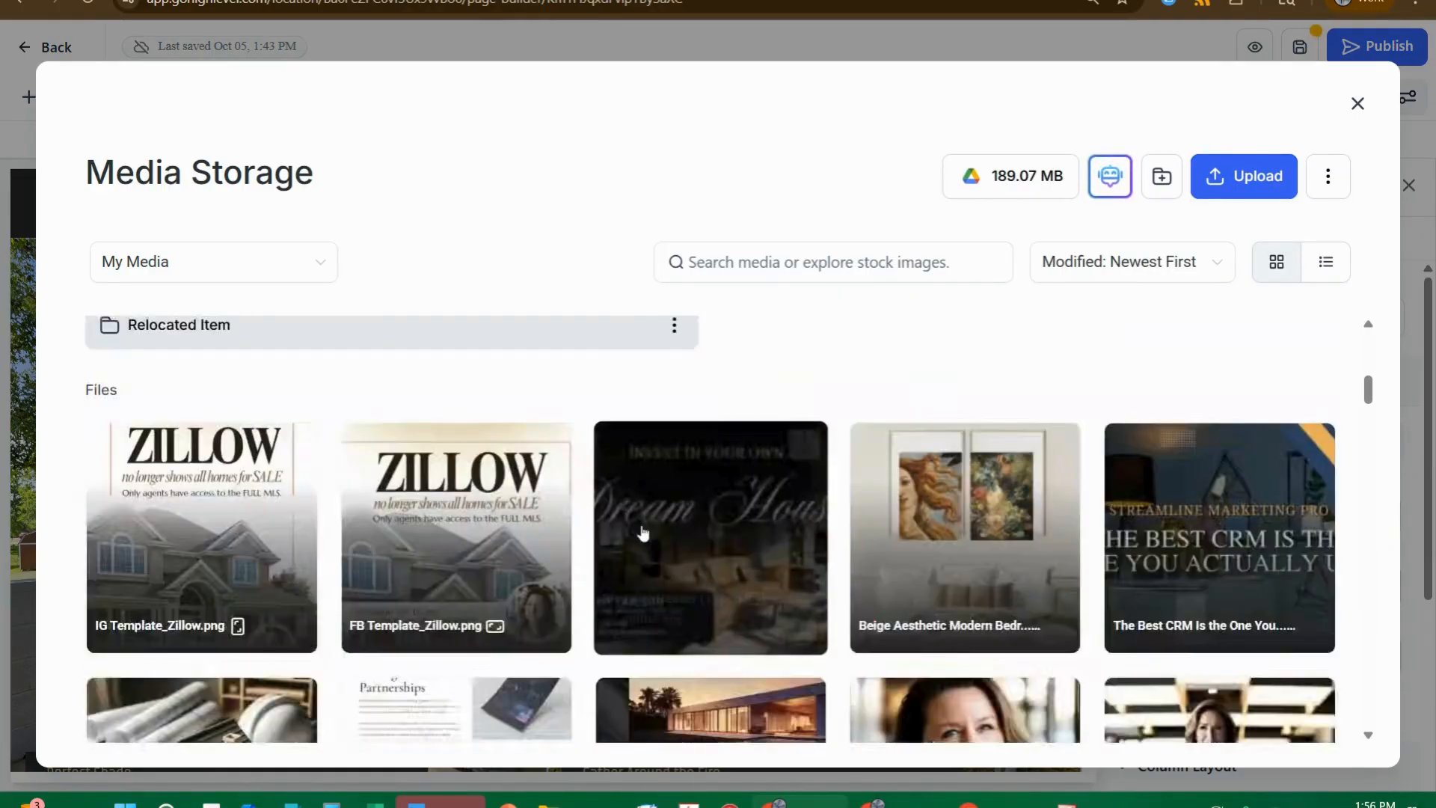
{"action": "scroll", "coordinate": [648, 521], "scroll_direction": "down", "scroll_amount": 3}
{"action": "scroll", "coordinate": [632, 617], "scroll_direction": "down", "scroll_amount": 10}
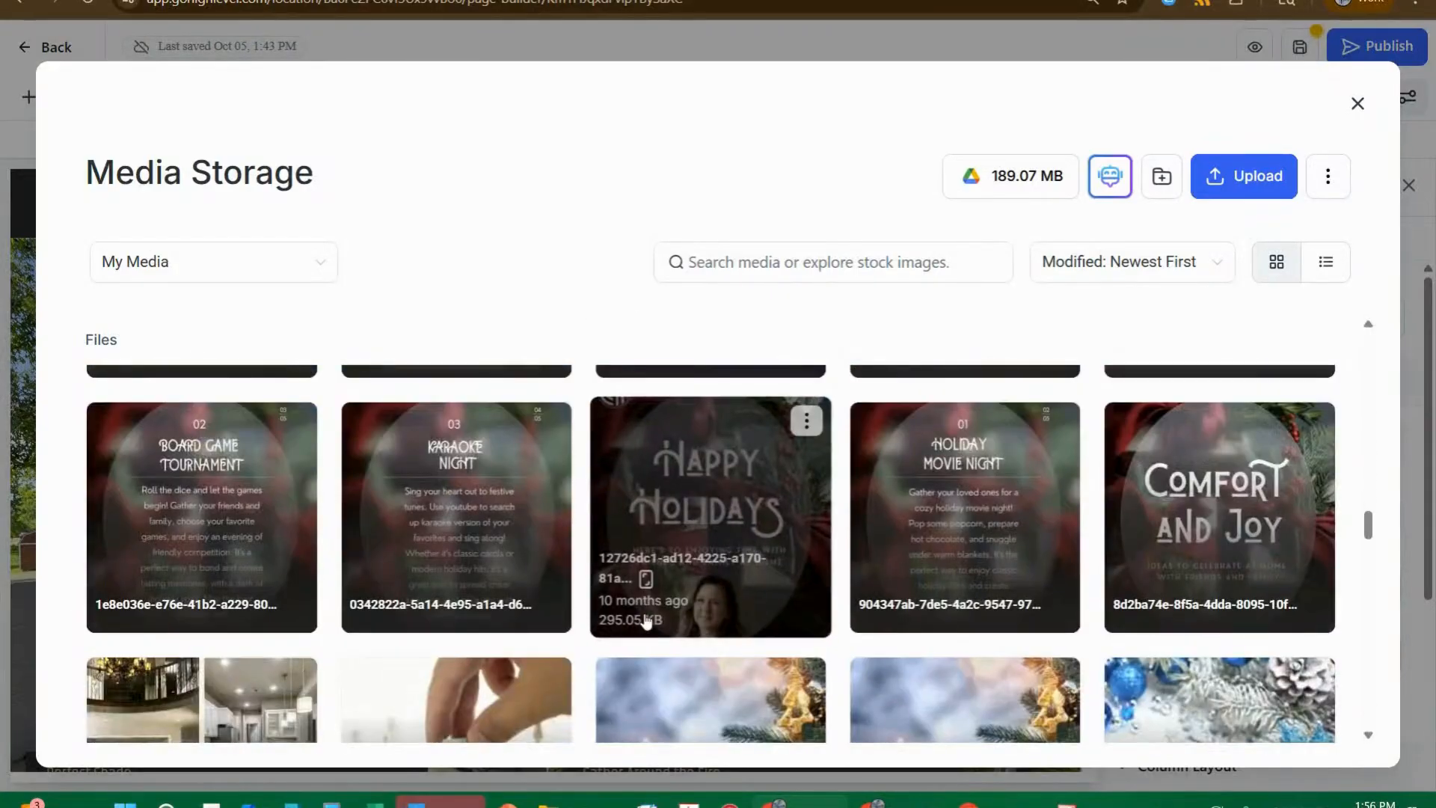
{"action": "scroll", "coordinate": [789, 481], "scroll_direction": "up", "scroll_amount": 10}
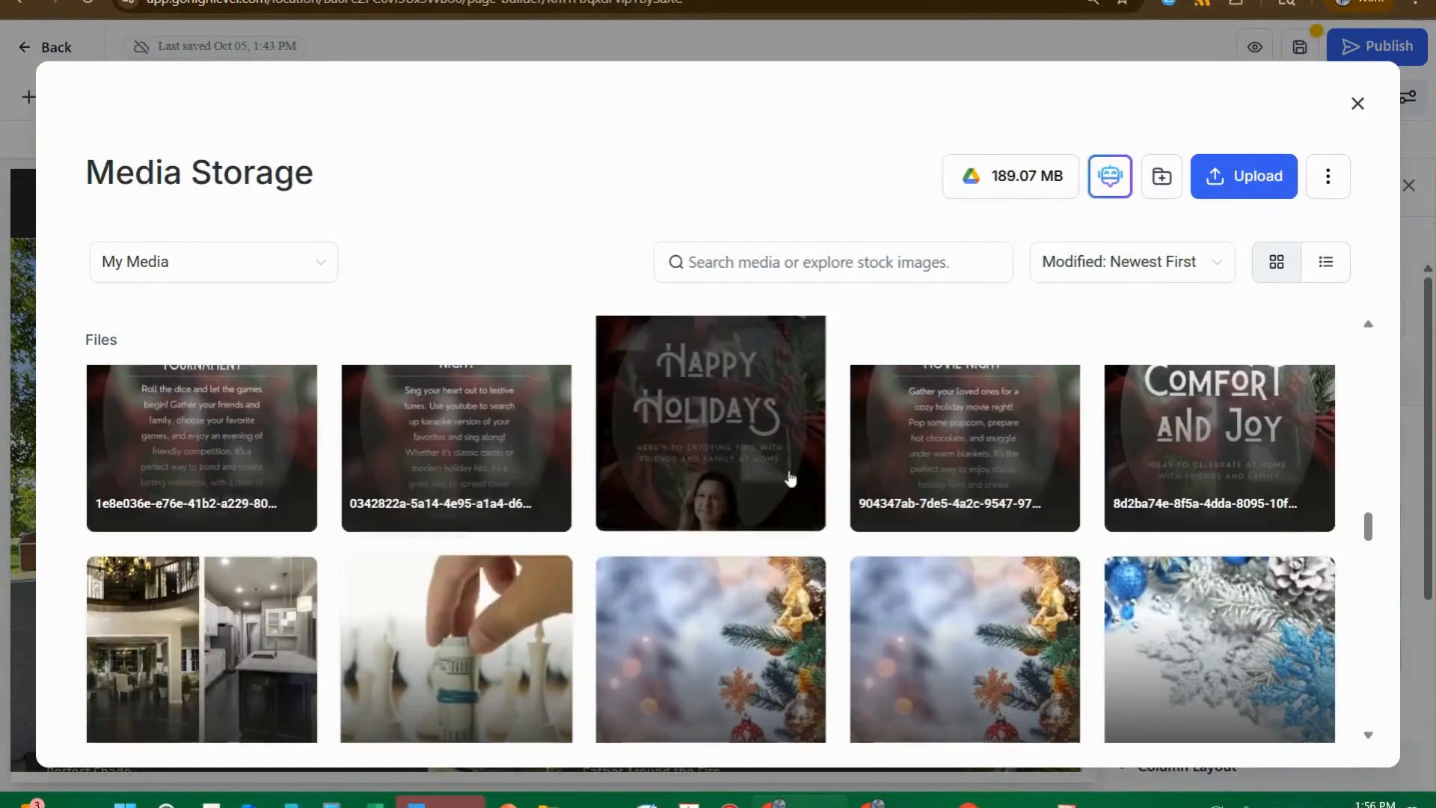
{"action": "scroll", "coordinate": [764, 376], "scroll_direction": "up", "scroll_amount": 3}
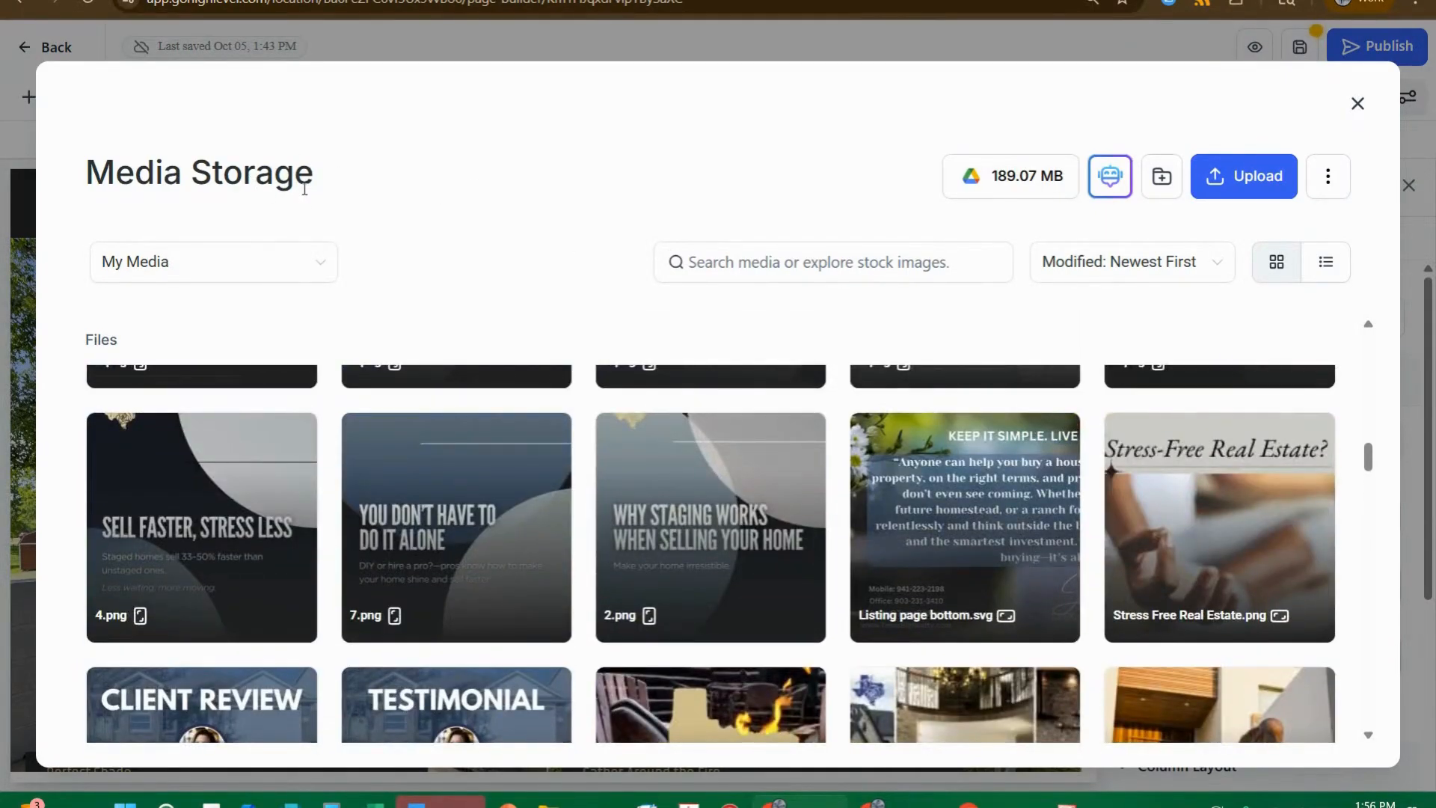
- Select the files from Attendees Front.png through Broker Conference Banner sponsor.png for upload, then cancel the upload and close media storage
{"action": "left_click", "coordinate": [1238, 183]}
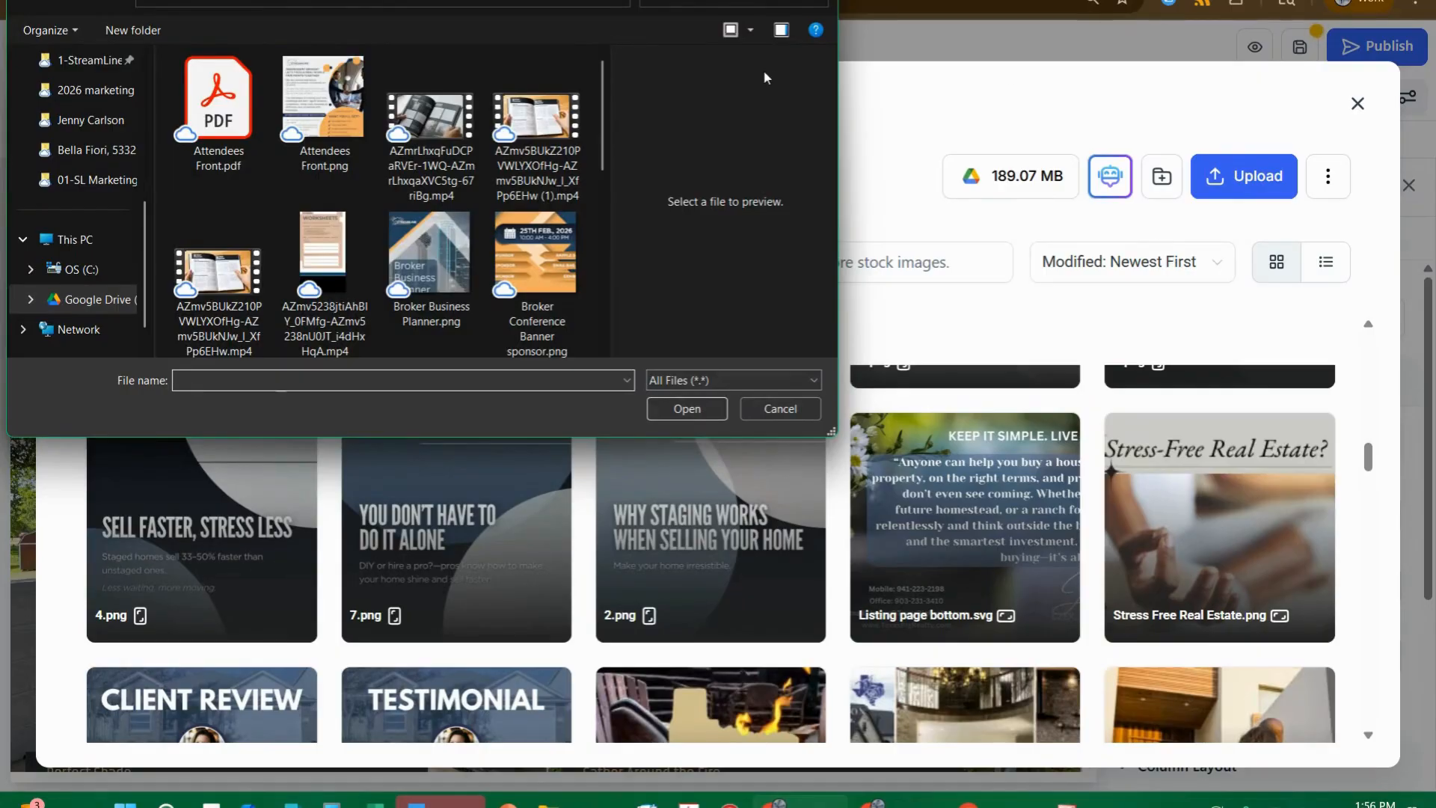
{"action": "left_click", "coordinate": [340, 110]}
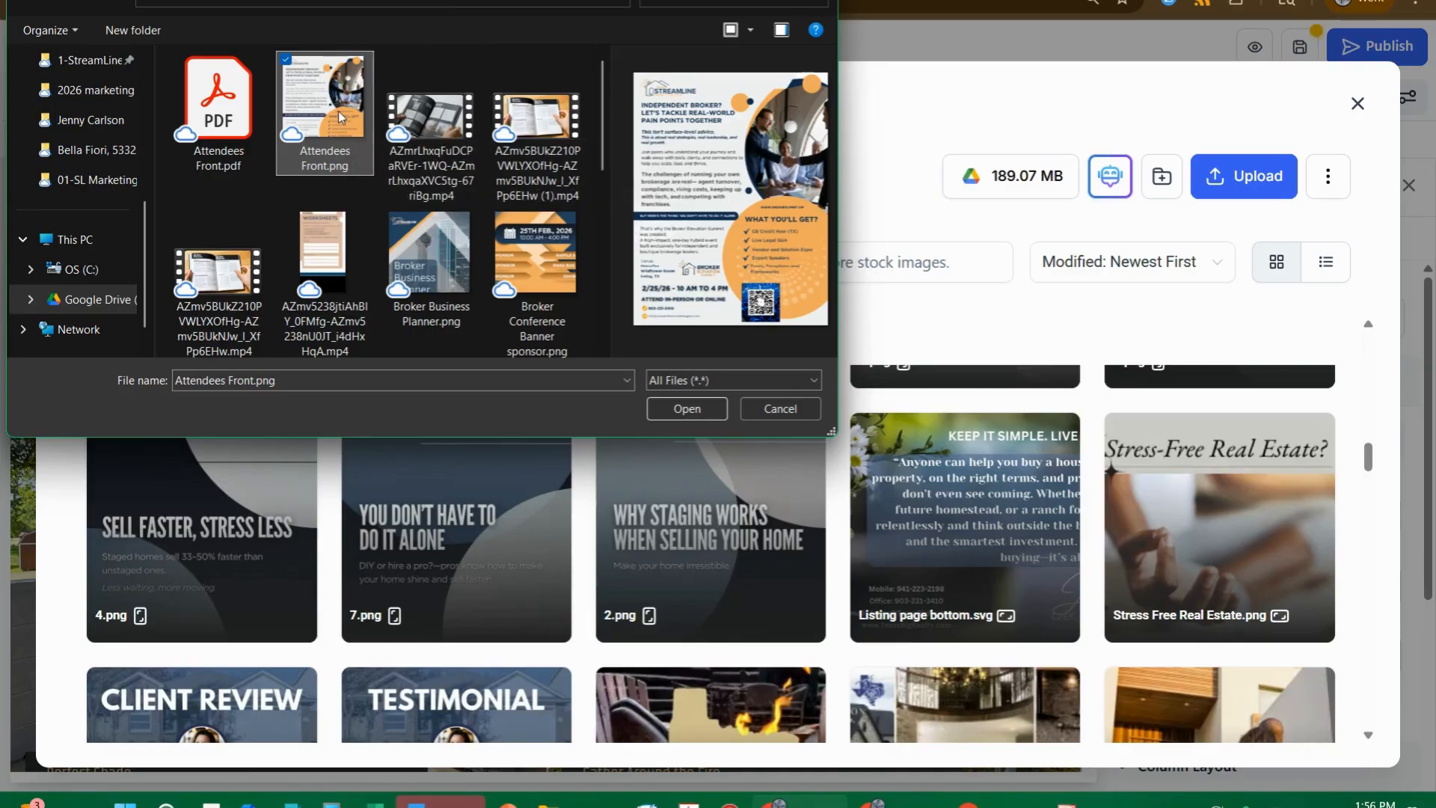
{"action": "left_click", "coordinate": [541, 305], "text": "shift"}
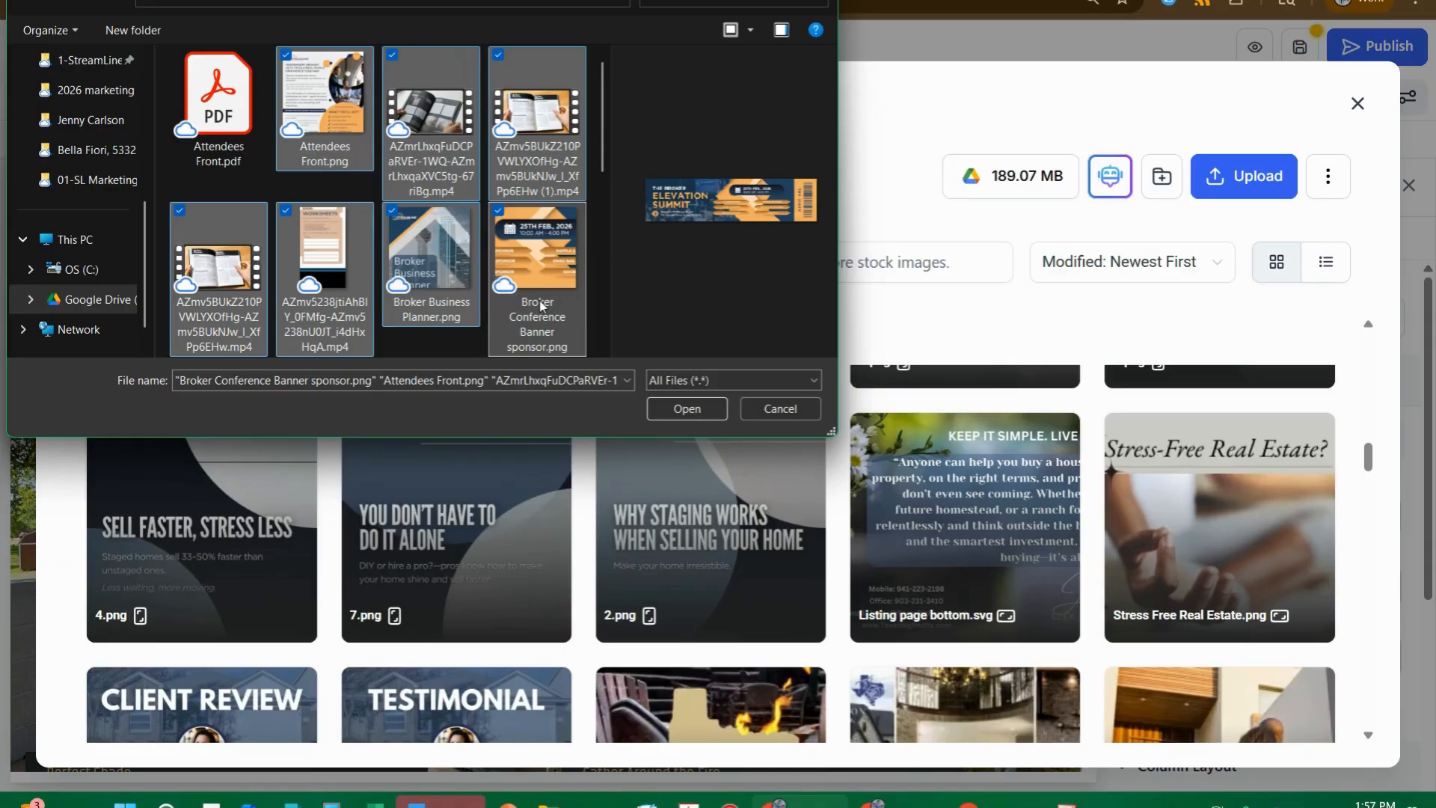
{"action": "left_click", "coordinate": [774, 410]}
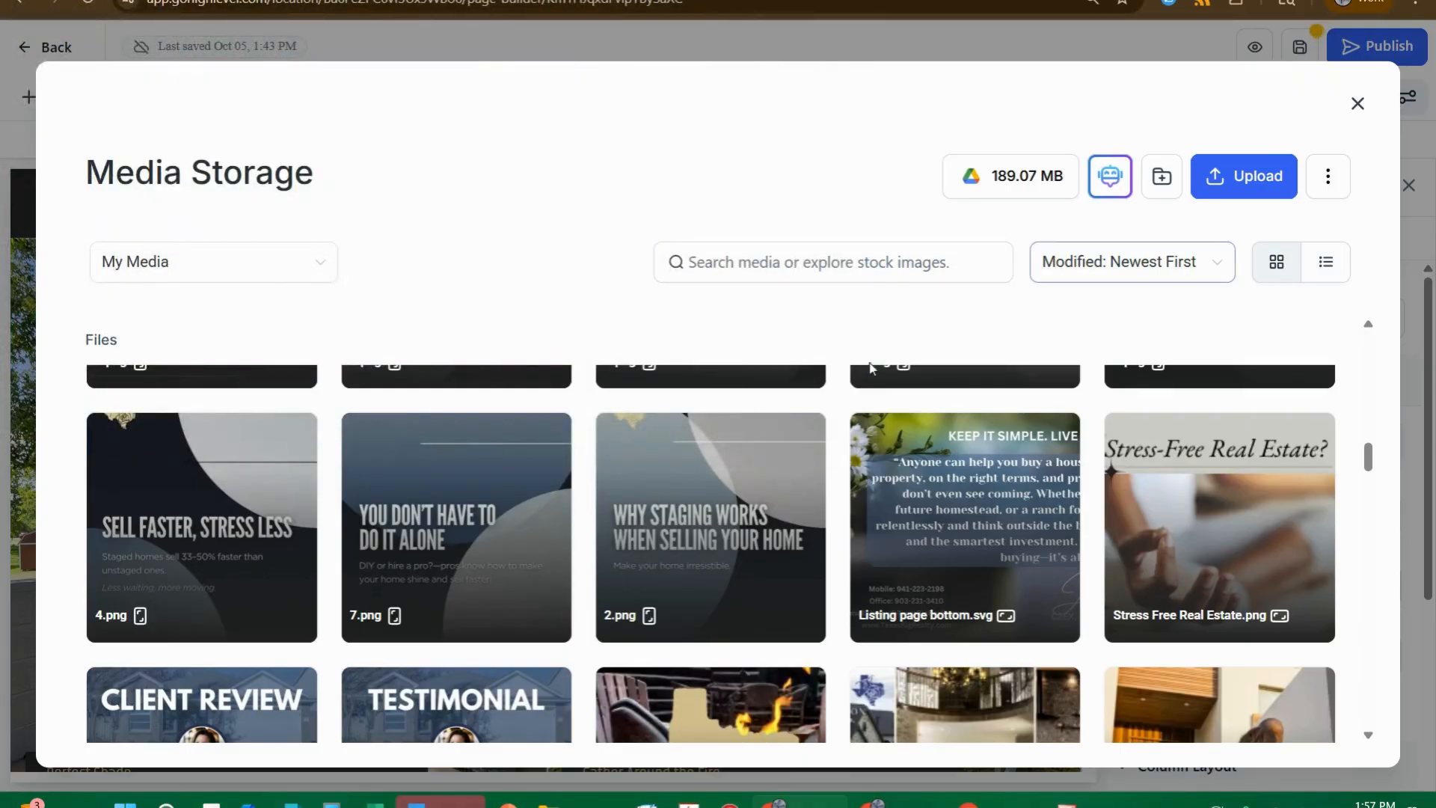
{"action": "mouse_move", "coordinate": [788, 456]}
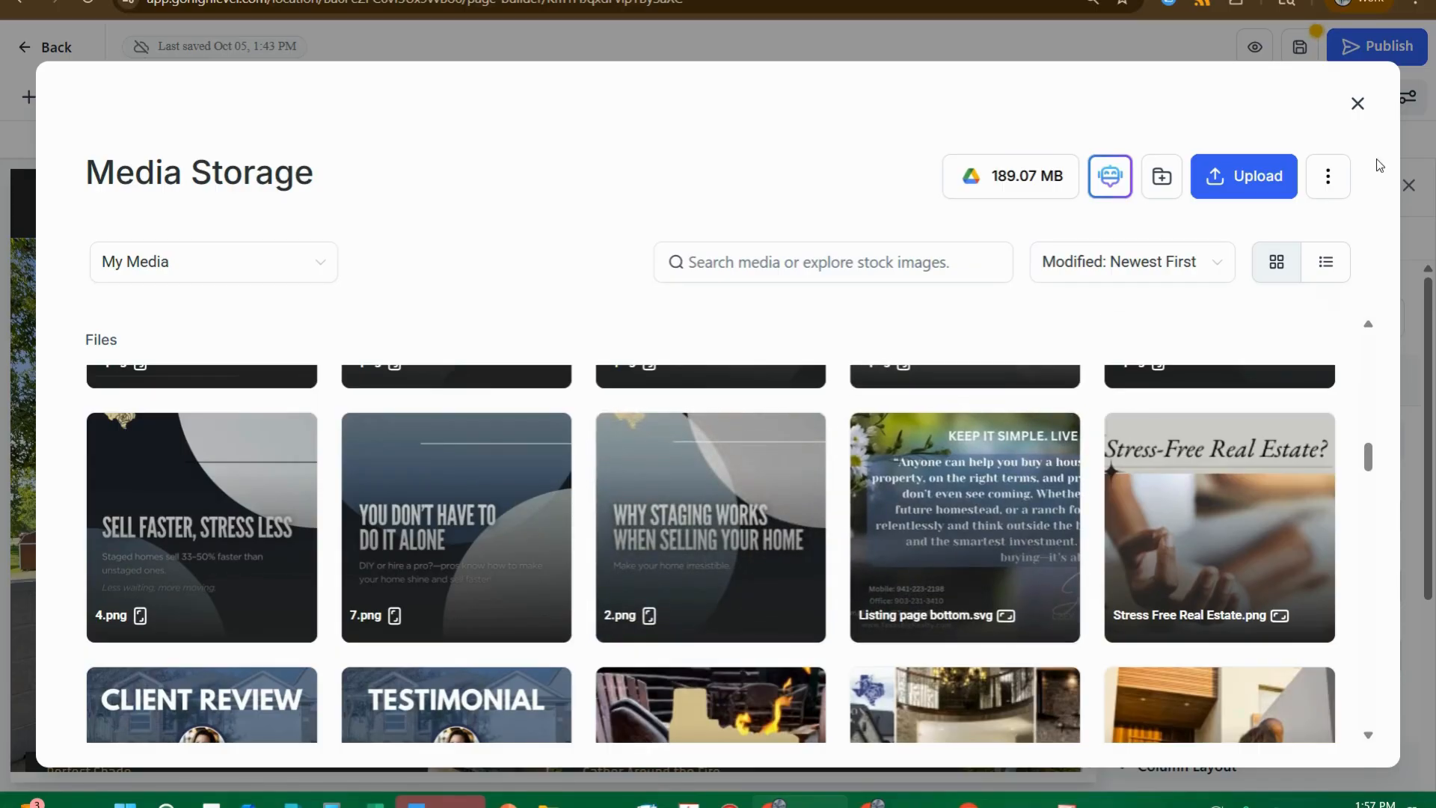
{"action": "left_click", "coordinate": [1358, 103]}
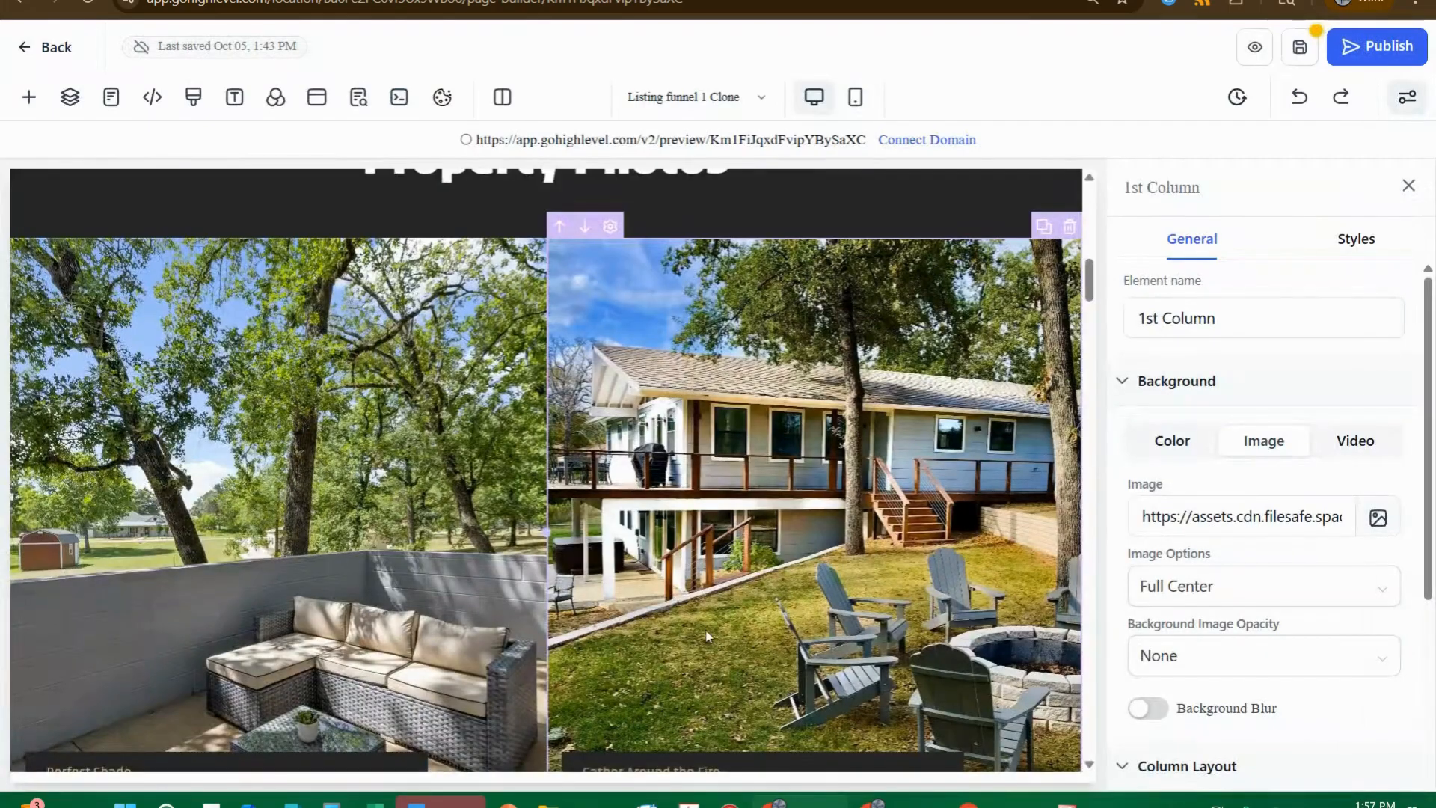
- Replace the "Designed for Entertaining" caption under "Gather Around the Fire" with "Outdoor Entertainment"
{"action": "scroll", "coordinate": [707, 638], "scroll_direction": "down", "scroll_amount": 7}
{"action": "scroll", "coordinate": [865, 414], "scroll_direction": "up", "scroll_amount": 1}
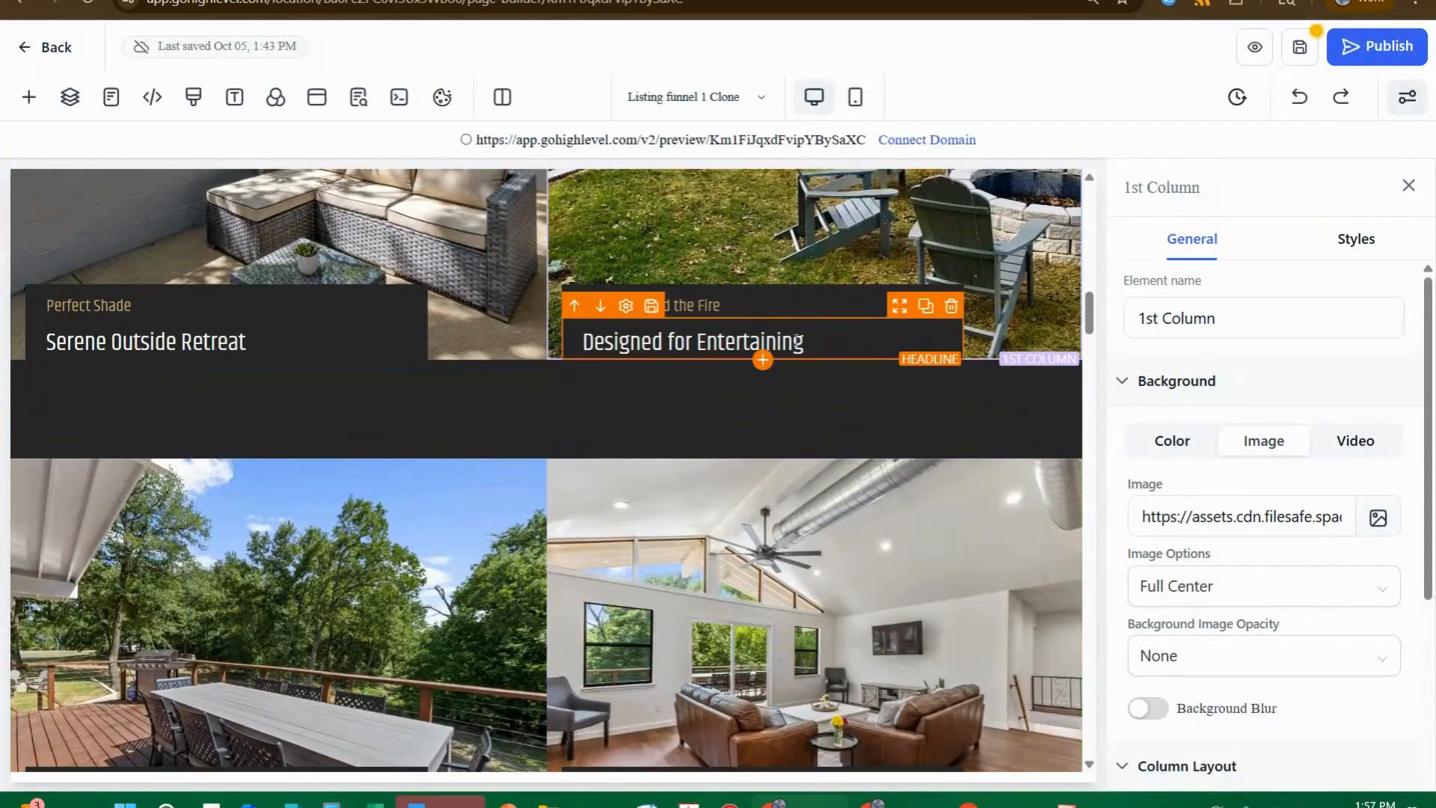
{"action": "left_click", "coordinate": [797, 340]}
{"action": "left_click_drag", "start_coordinate": [805, 341], "coordinate": [558, 353]}
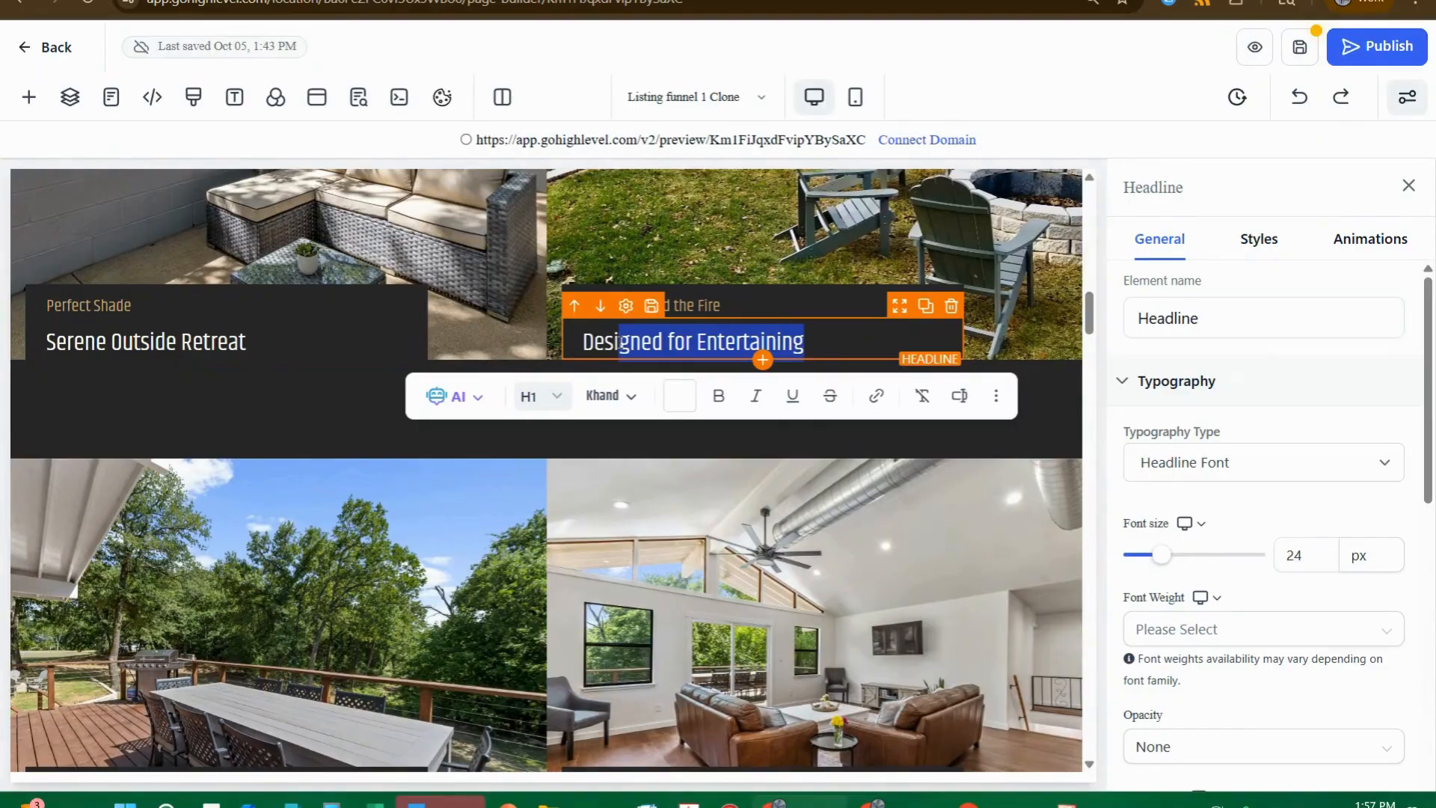
{"action": "left_click", "coordinate": [561, 354]}
{"action": "type", "text": "O"}
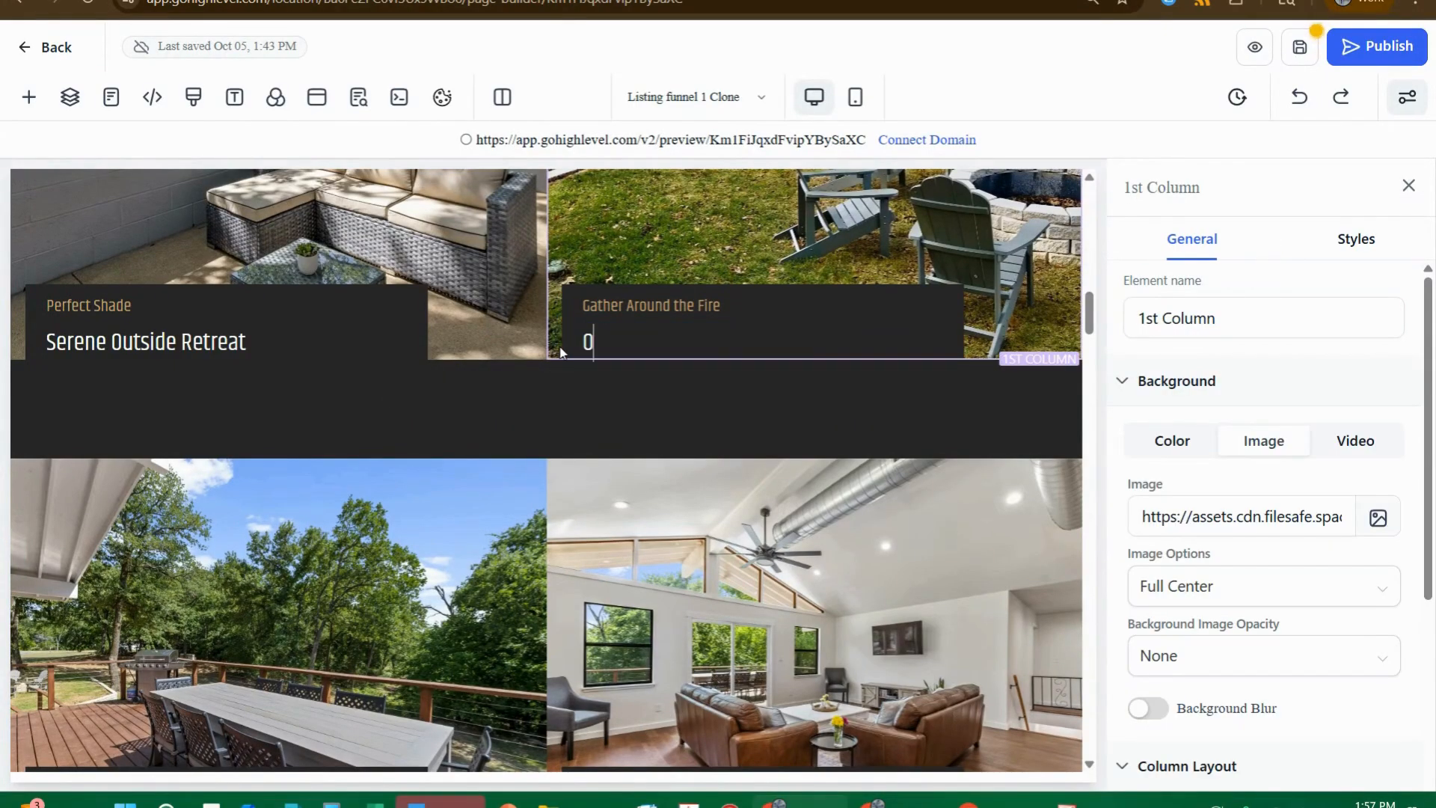
{"action": "type", "text": "utdoor Entertainment"}
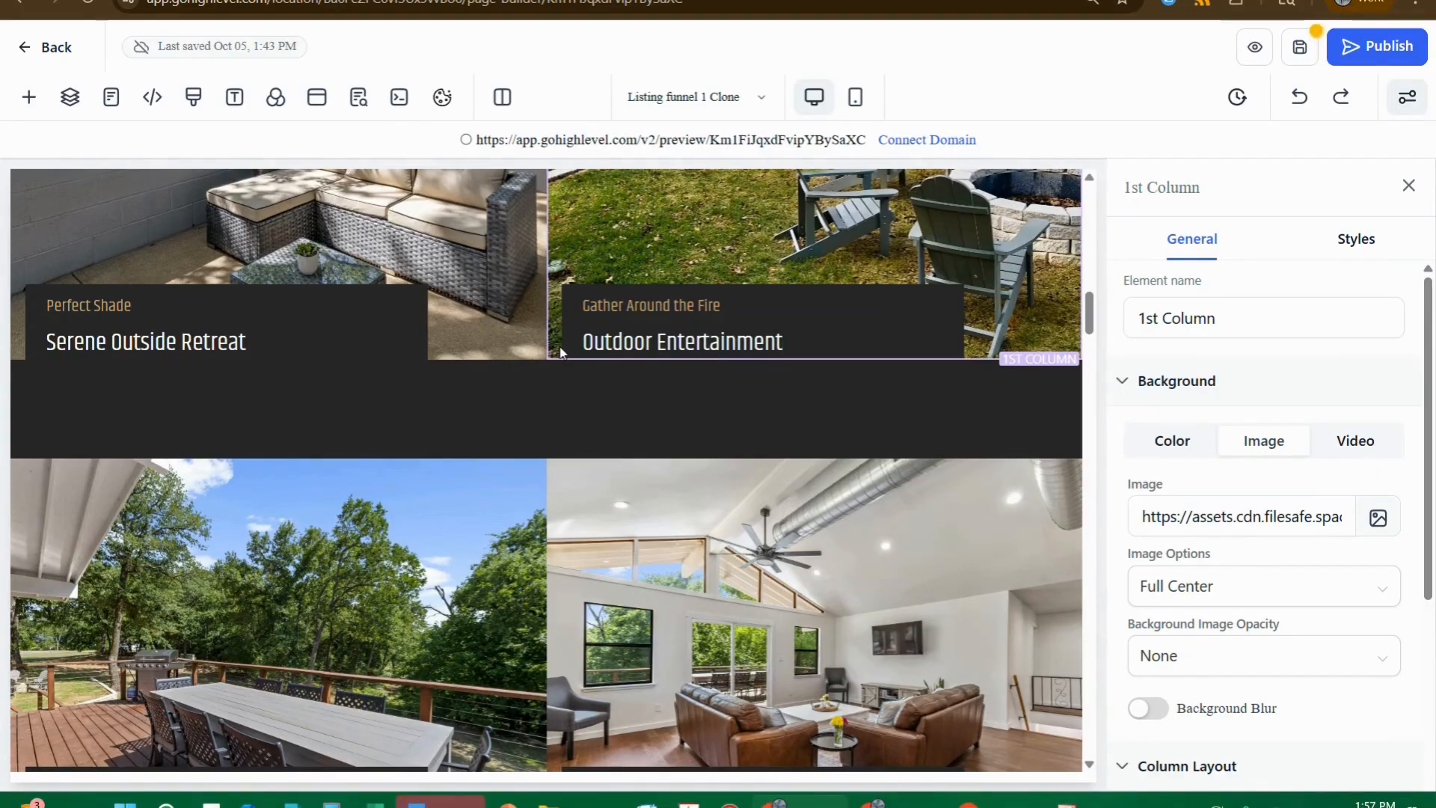
{"action": "scroll", "coordinate": [733, 346], "scroll_direction": "down", "scroll_amount": 3}
{"action": "scroll", "coordinate": [805, 376], "scroll_direction": "up", "scroll_amount": 3}
- Cancel leaving the builder with unsaved changes and save the page
{"action": "left_click", "coordinate": [59, 52]}
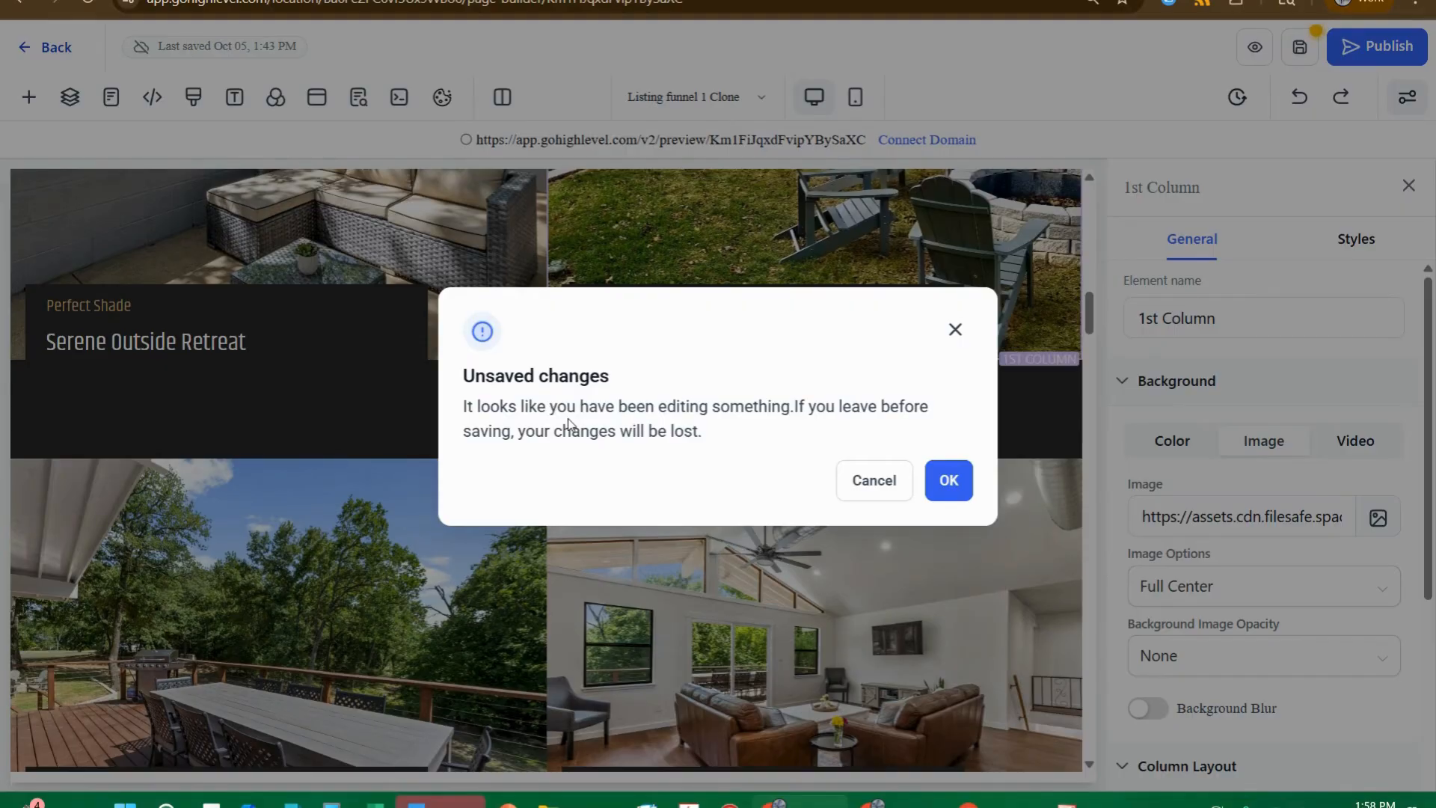
{"action": "left_click", "coordinate": [957, 333]}
{"action": "left_click", "coordinate": [1306, 57]}
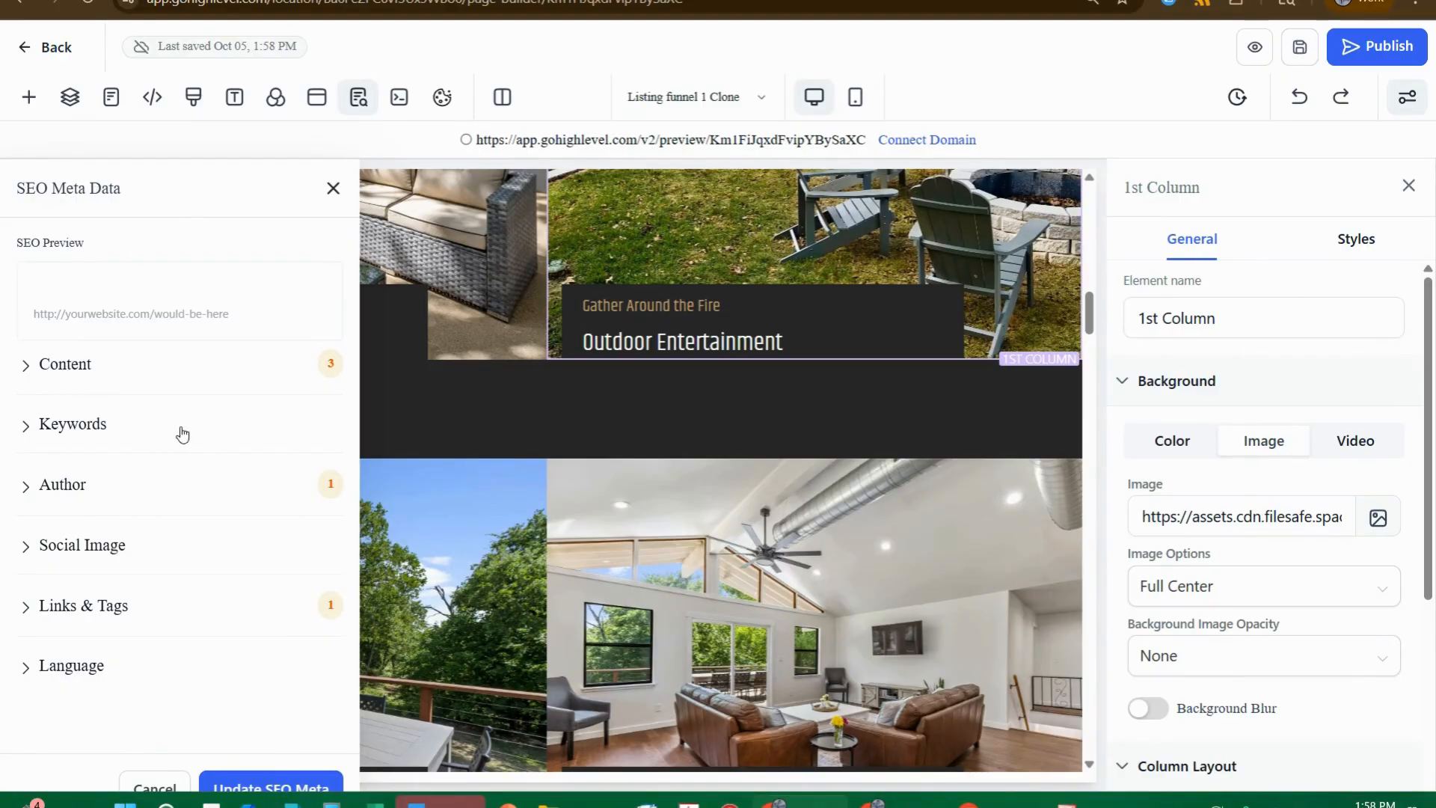
- Choose FB Template_Zillow.png from media storage as the page's SEO social image
{"action": "left_click", "coordinate": [135, 552]}
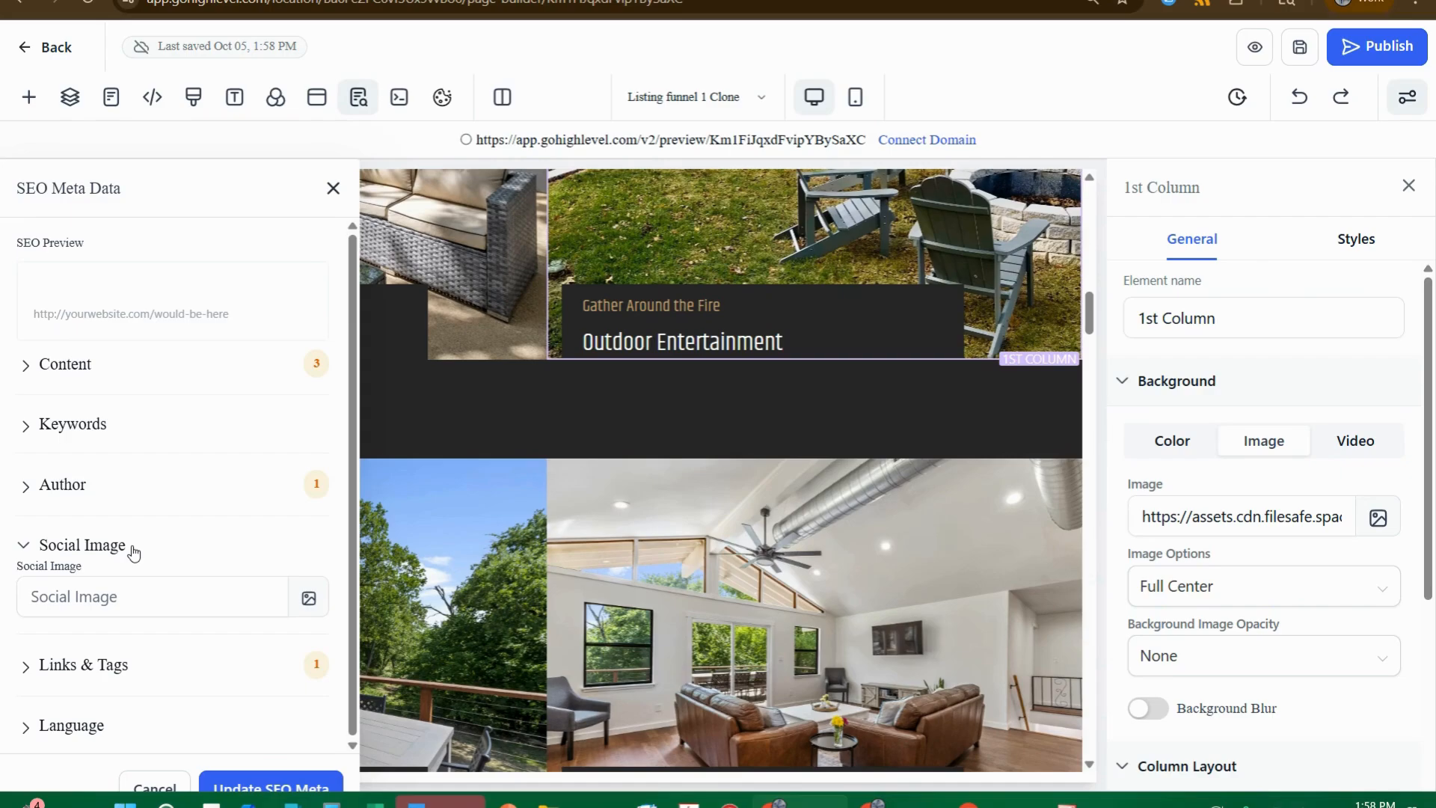
{"action": "left_click", "coordinate": [308, 598]}
{"action": "scroll", "coordinate": [823, 499], "scroll_direction": "down", "scroll_amount": 4}
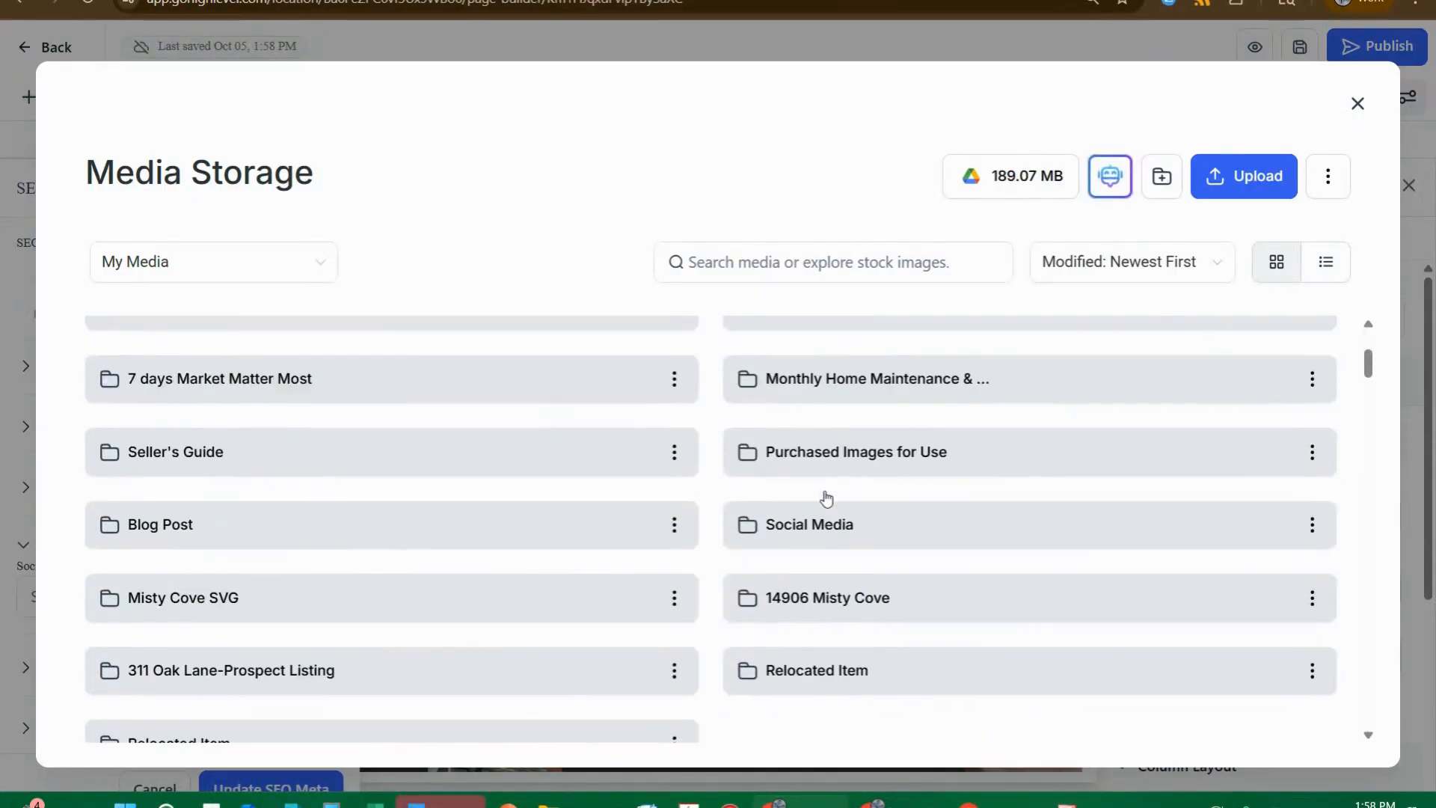
{"action": "scroll", "coordinate": [635, 576], "scroll_direction": "down", "scroll_amount": 8}
{"action": "scroll", "coordinate": [513, 584], "scroll_direction": "up", "scroll_amount": 5}
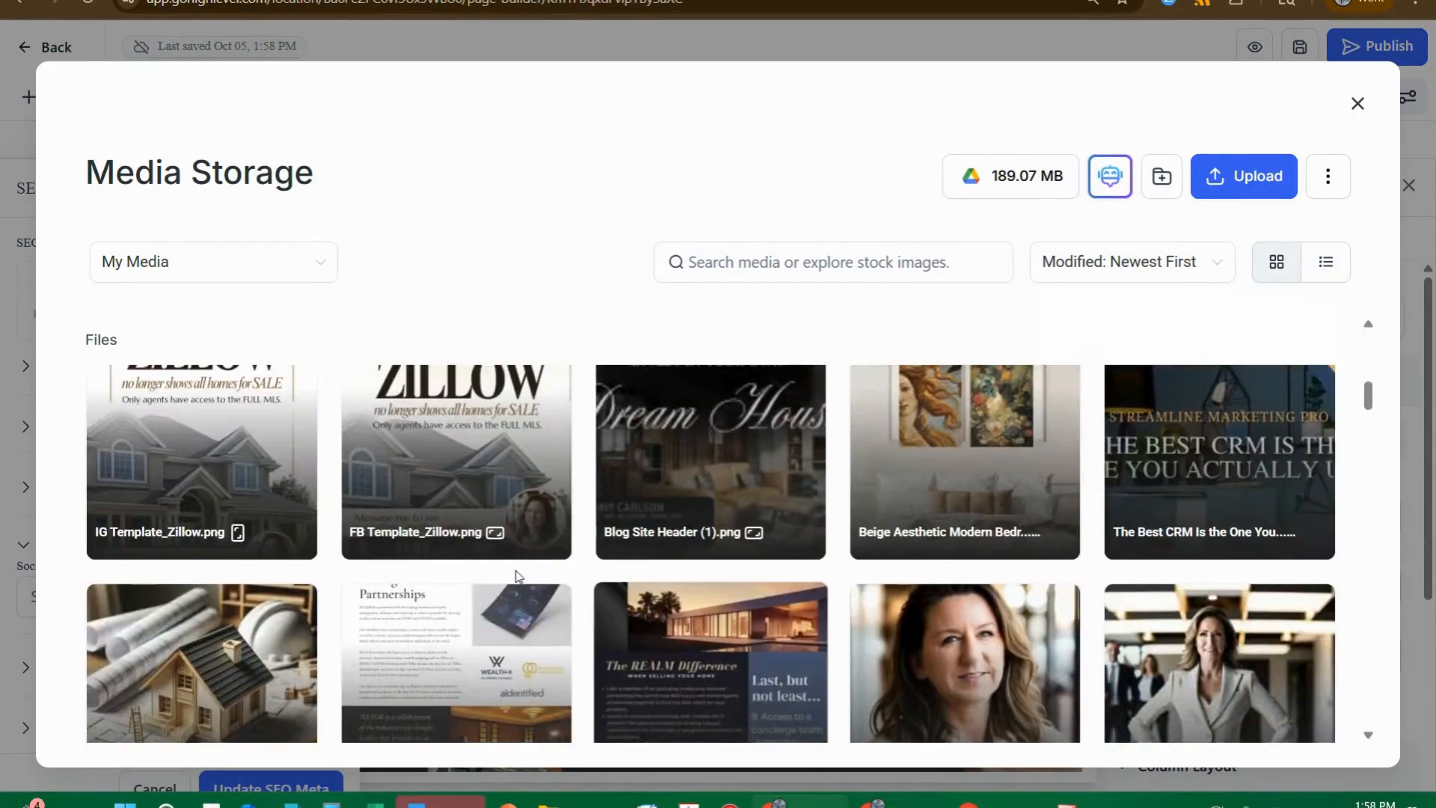
{"action": "left_click", "coordinate": [443, 602]}
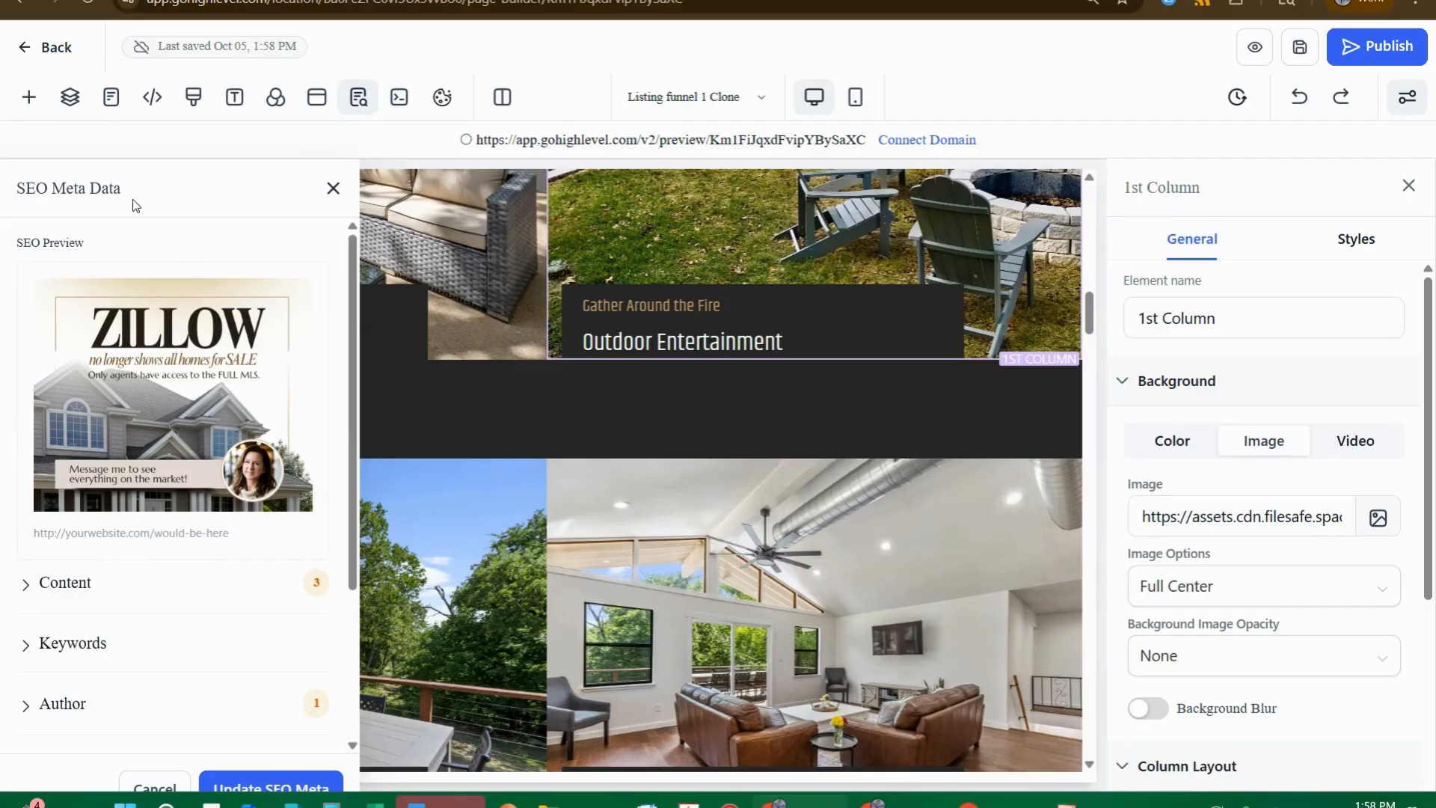
- Review the SEO content fields without filling them in and update the page's SEO metadata
{"action": "scroll", "coordinate": [139, 345], "scroll_direction": "down", "scroll_amount": 3}
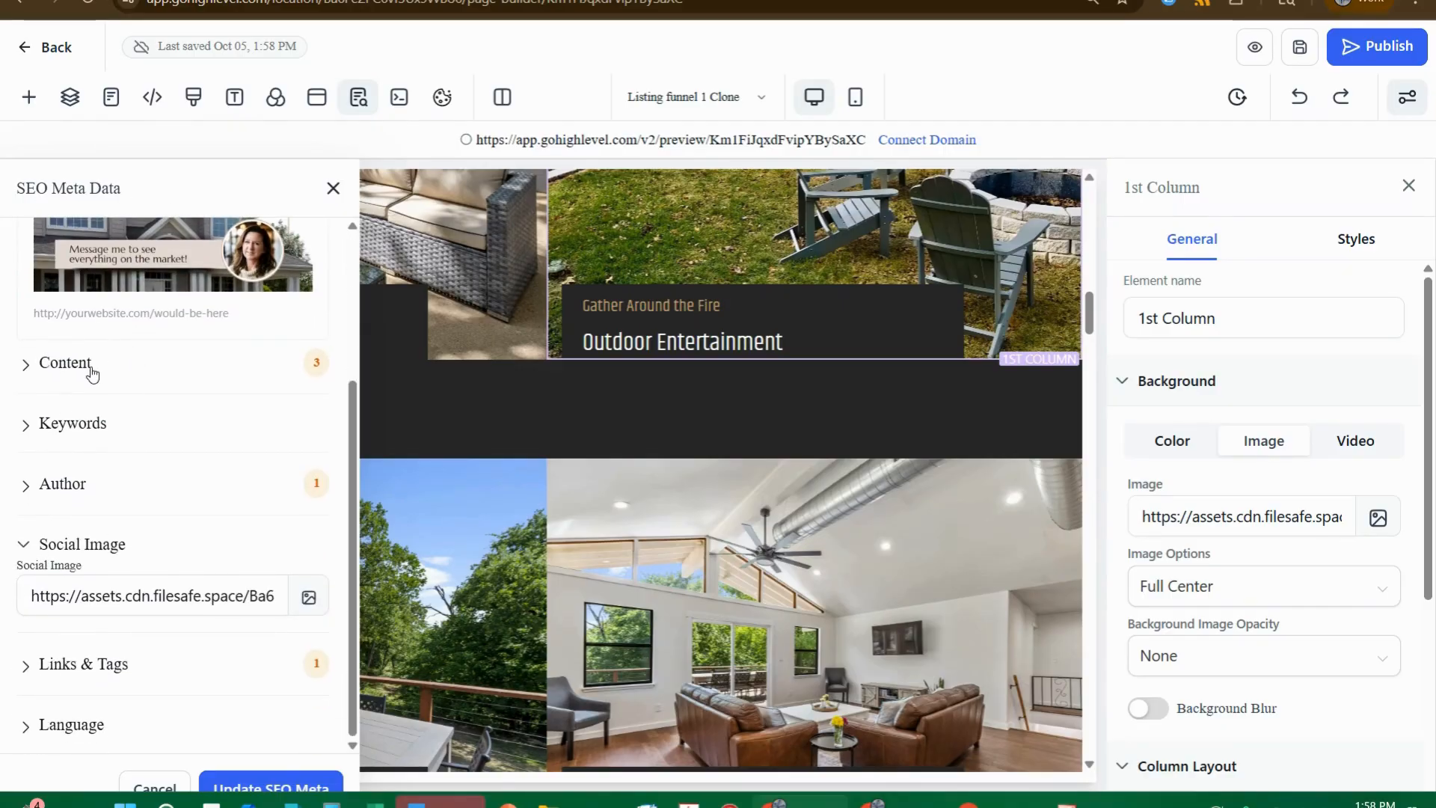
{"action": "left_click", "coordinate": [66, 362]}
{"action": "scroll", "coordinate": [90, 450], "scroll_direction": "down", "scroll_amount": 2}
{"action": "scroll", "coordinate": [90, 450], "scroll_direction": "down", "scroll_amount": 3}
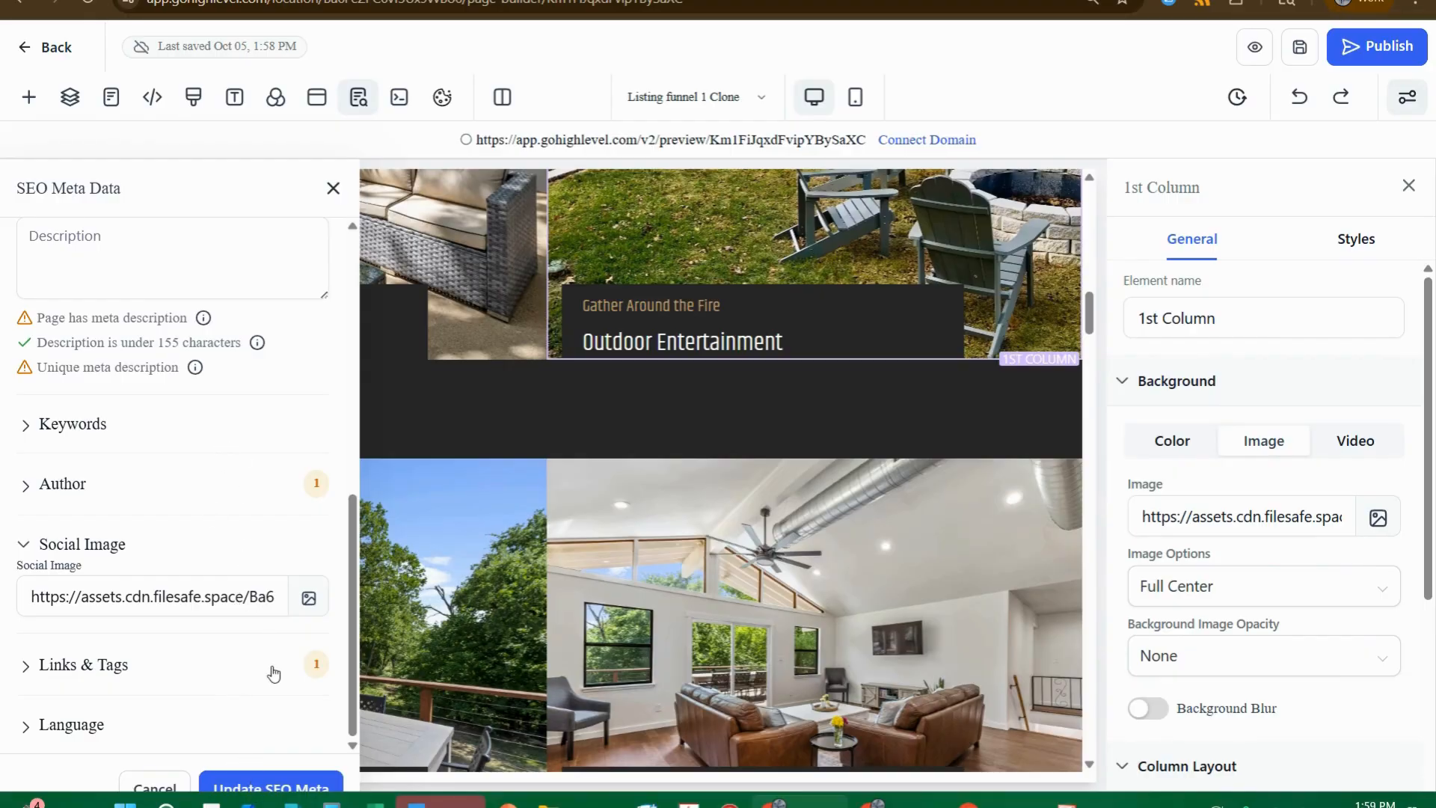
{"action": "left_click", "coordinate": [257, 787]}
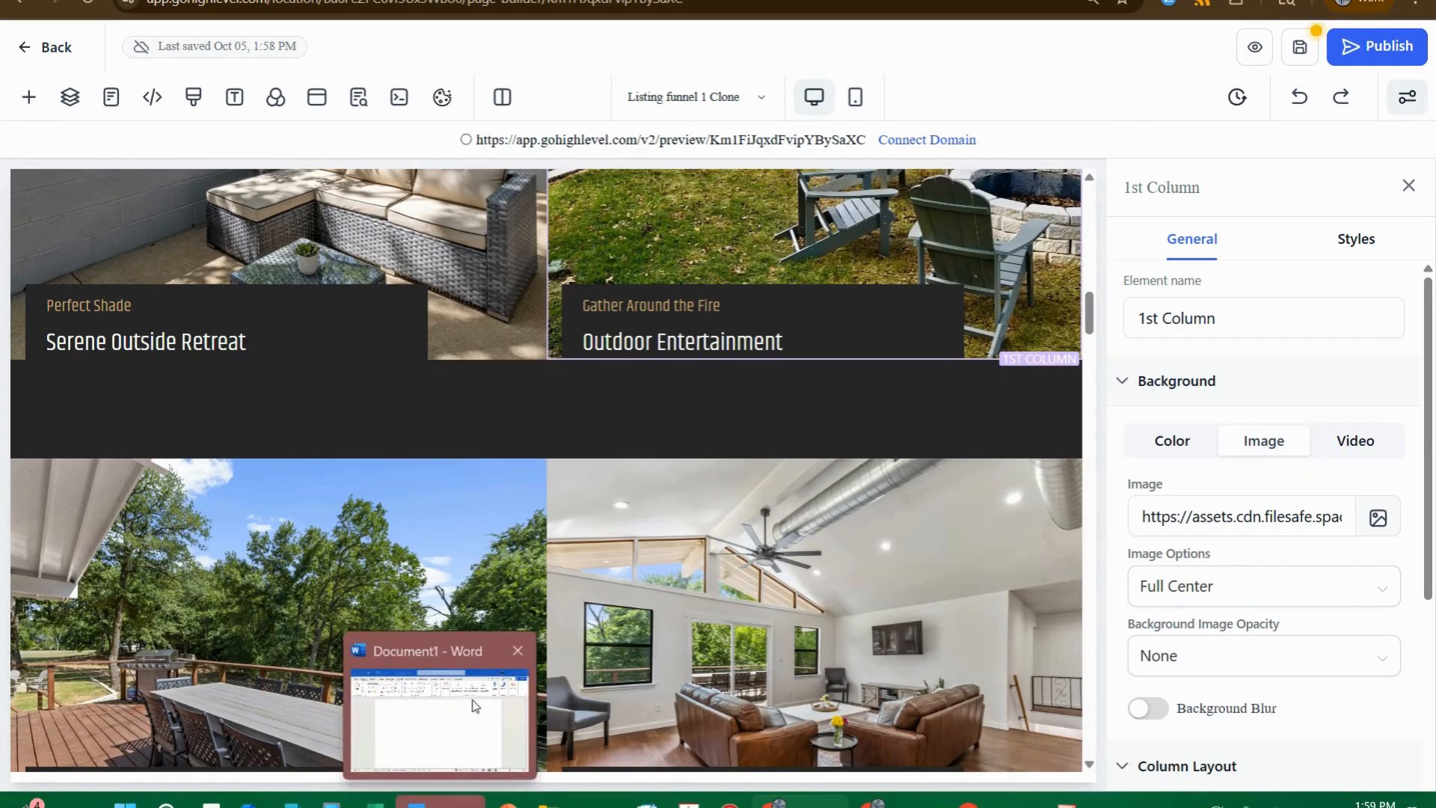
- Look over the remaining photo captions and the "ABOUT The Agent" section, checking the portrait's image settings and the biography
{"action": "scroll", "coordinate": [970, 335], "scroll_direction": "down", "scroll_amount": 4}
{"action": "scroll", "coordinate": [872, 495], "scroll_direction": "down", "scroll_amount": 20}
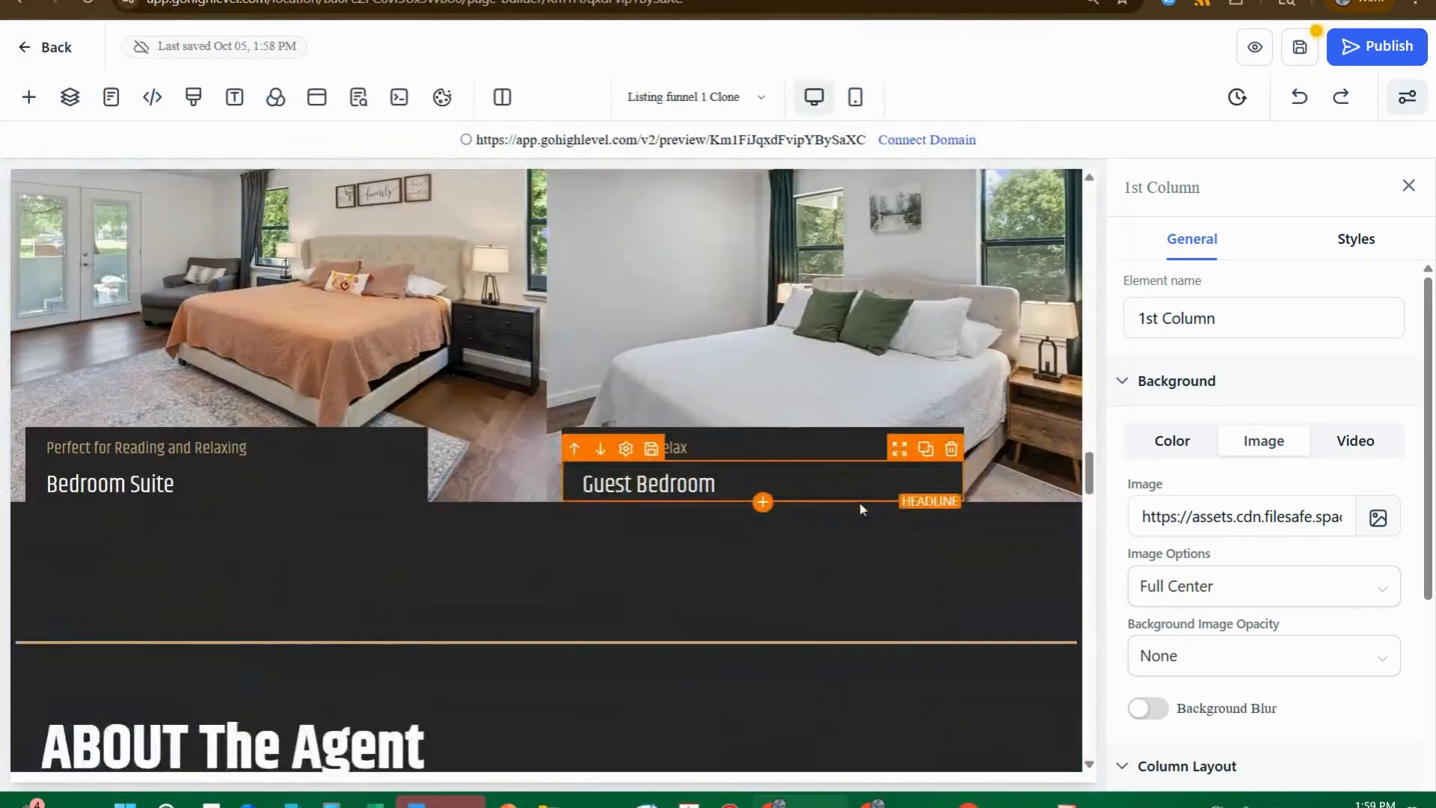
{"action": "scroll", "coordinate": [860, 511], "scroll_direction": "down", "scroll_amount": 4}
{"action": "scroll", "coordinate": [856, 502], "scroll_direction": "up", "scroll_amount": 10}
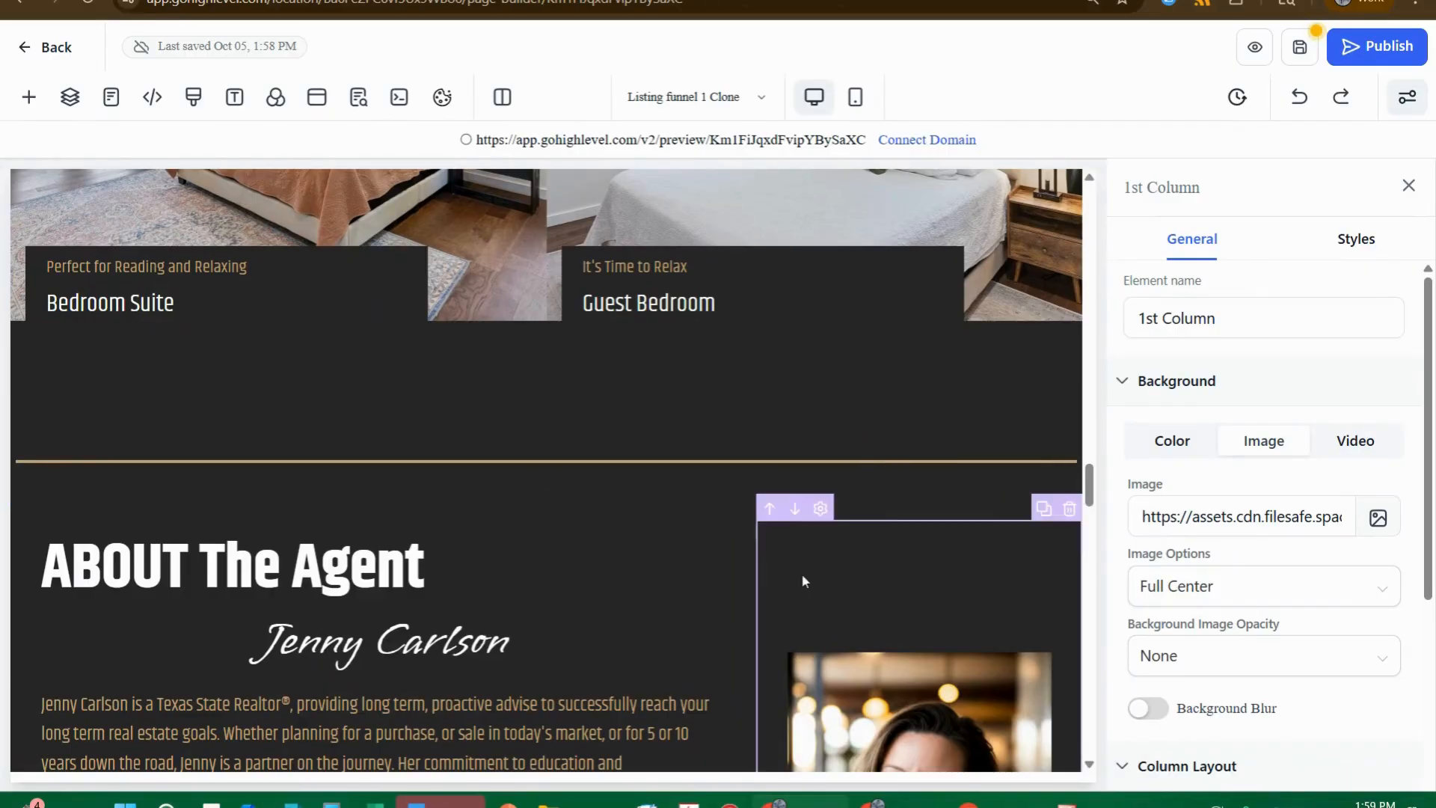
{"action": "scroll", "coordinate": [799, 576], "scroll_direction": "down", "scroll_amount": 10}
{"action": "scroll", "coordinate": [922, 245], "scroll_direction": "up", "scroll_amount": 3}
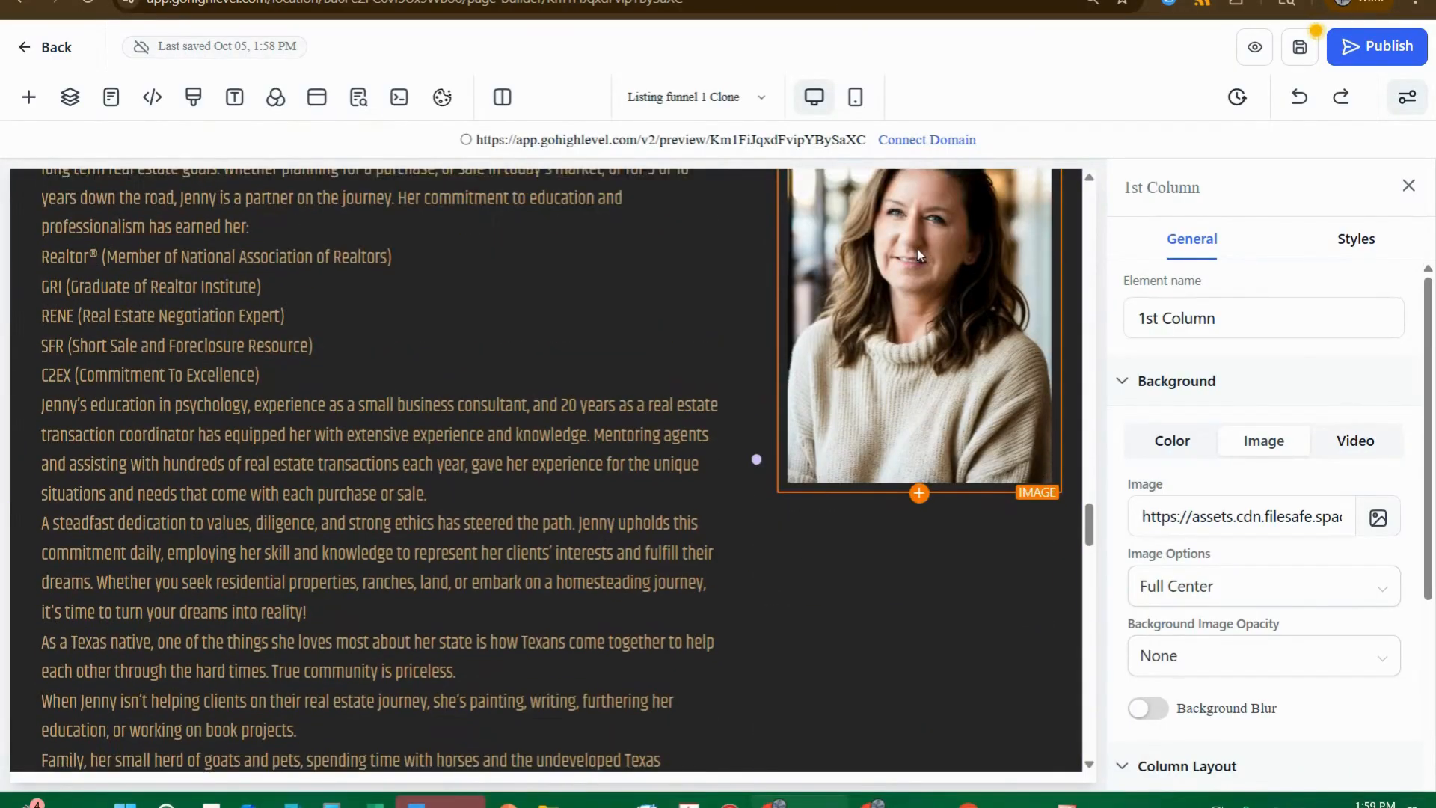
{"action": "left_click", "coordinate": [917, 278]}
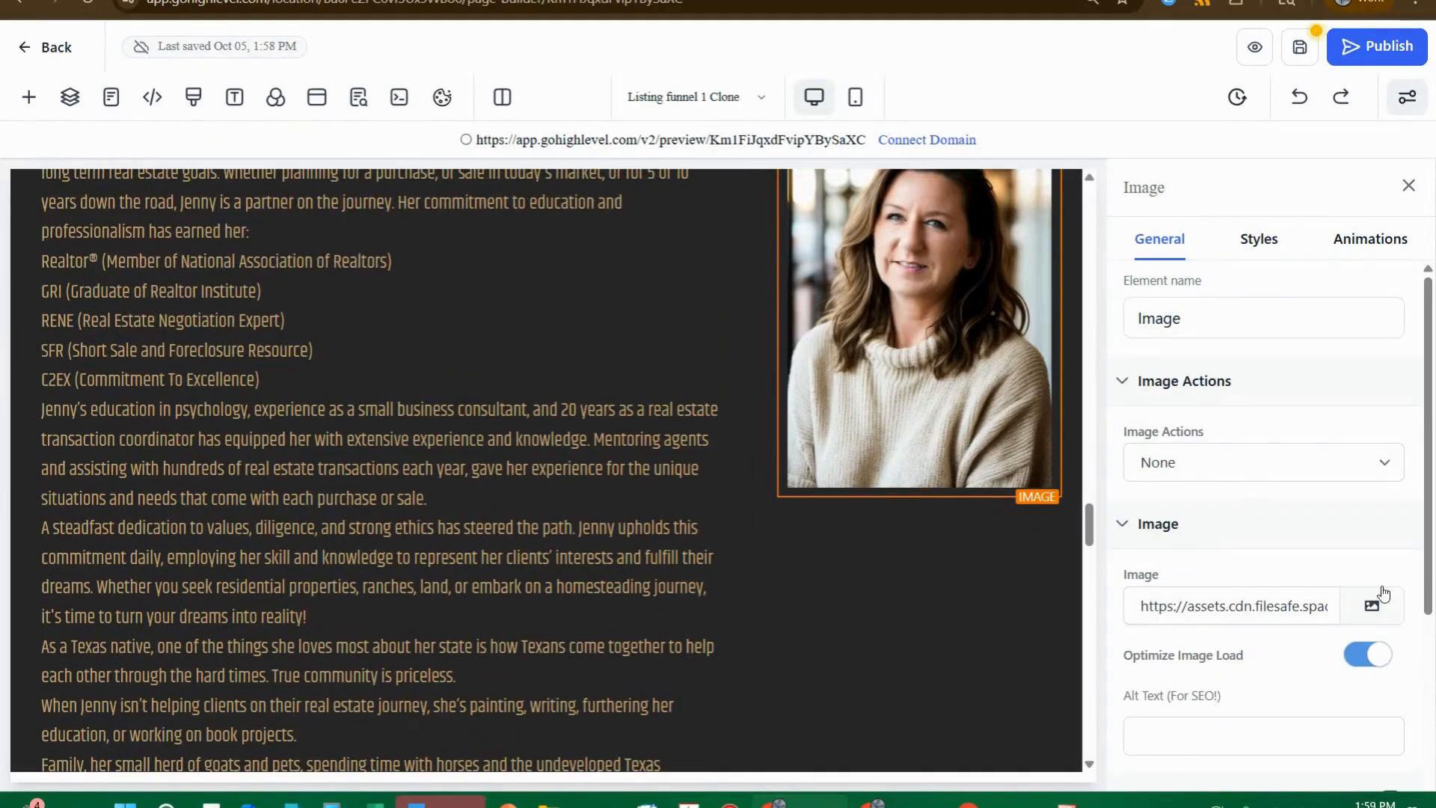
{"action": "scroll", "coordinate": [755, 432], "scroll_direction": "down", "scroll_amount": 6}
{"action": "scroll", "coordinate": [354, 428], "scroll_direction": "up", "scroll_amount": 4}
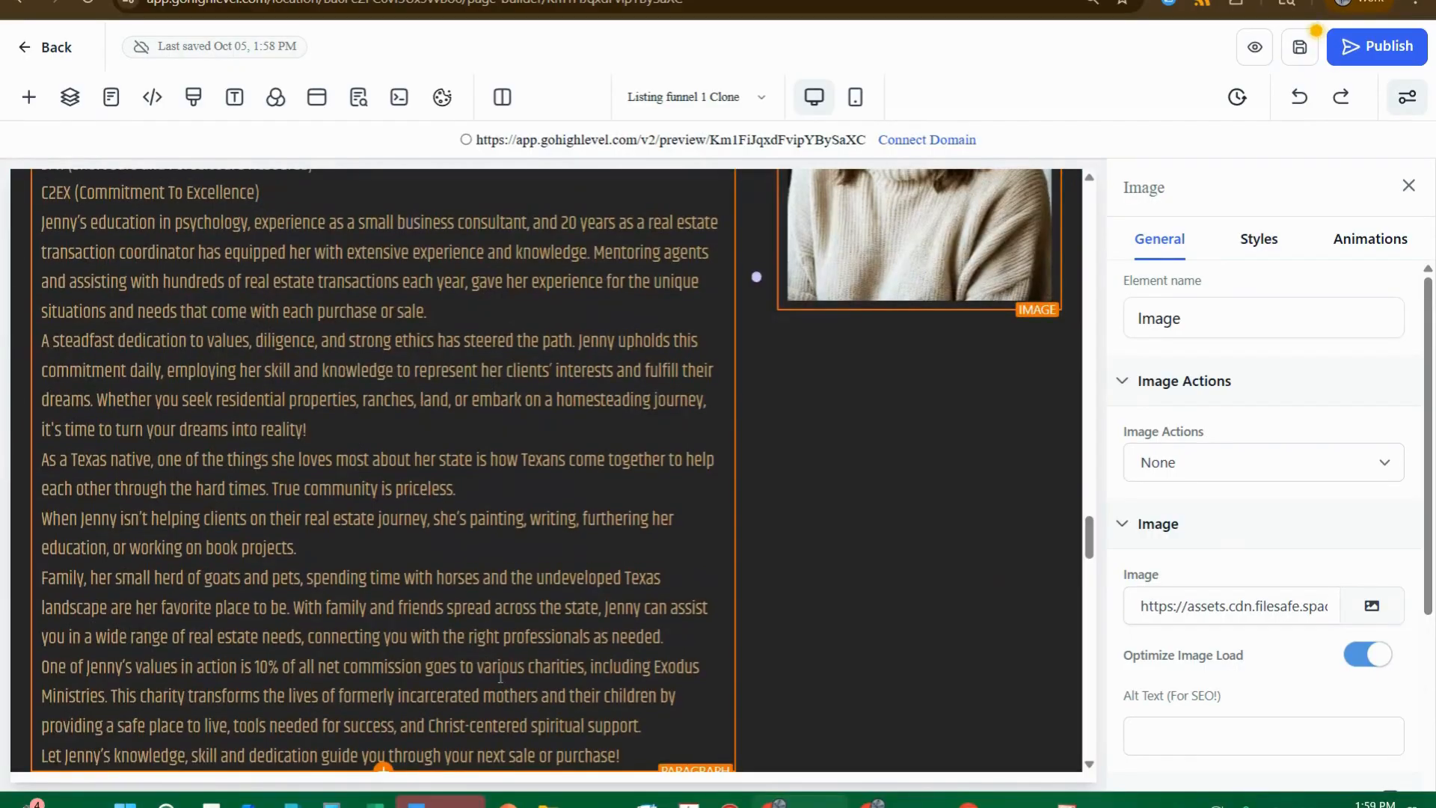
{"action": "scroll", "coordinate": [524, 523], "scroll_direction": "down", "scroll_amount": 3}
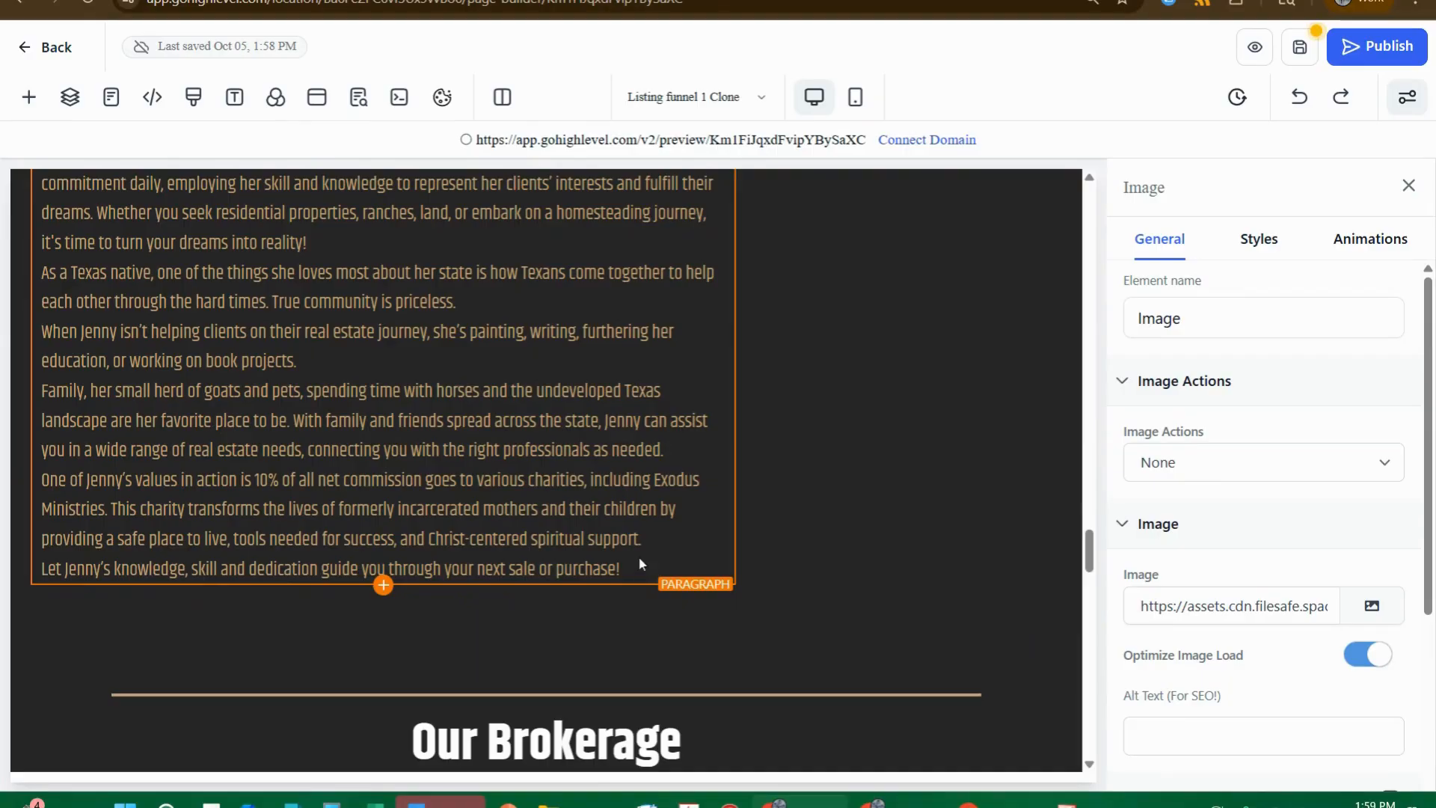
{"action": "scroll", "coordinate": [641, 562], "scroll_direction": "up", "scroll_amount": 10}
{"action": "scroll", "coordinate": [632, 565], "scroll_direction": "down", "scroll_amount": 7}
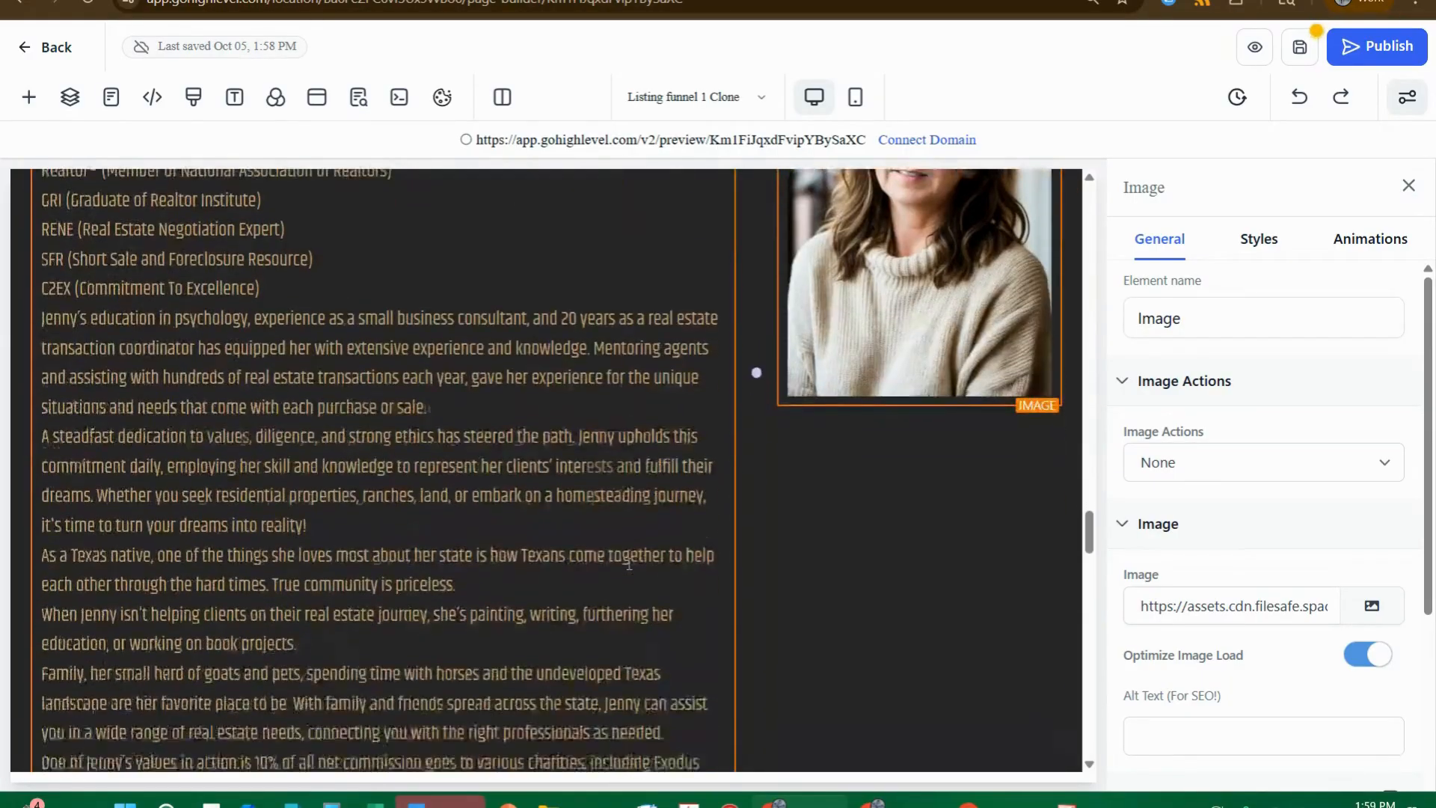
{"action": "scroll", "coordinate": [629, 564], "scroll_direction": "down", "scroll_amount": 4}
- Delete the end of the agent biography, from the last letters of "book projects" through the closing sentence
{"action": "left_click_drag", "start_coordinate": [629, 564], "coordinate": [42, 516]}
{"action": "left_click", "coordinate": [567, 734]}
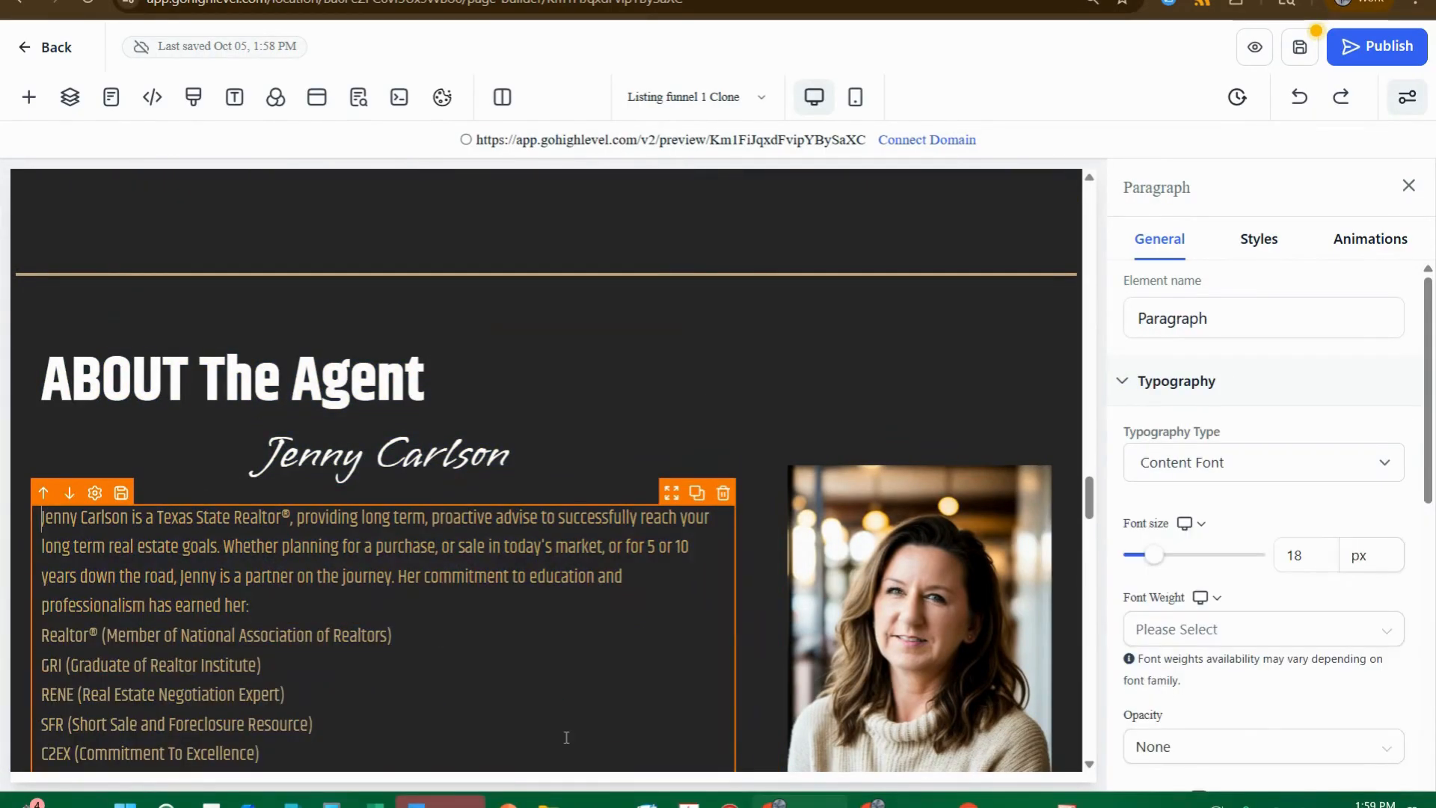
{"action": "left_click_drag", "start_coordinate": [42, 514], "coordinate": [174, 614]}
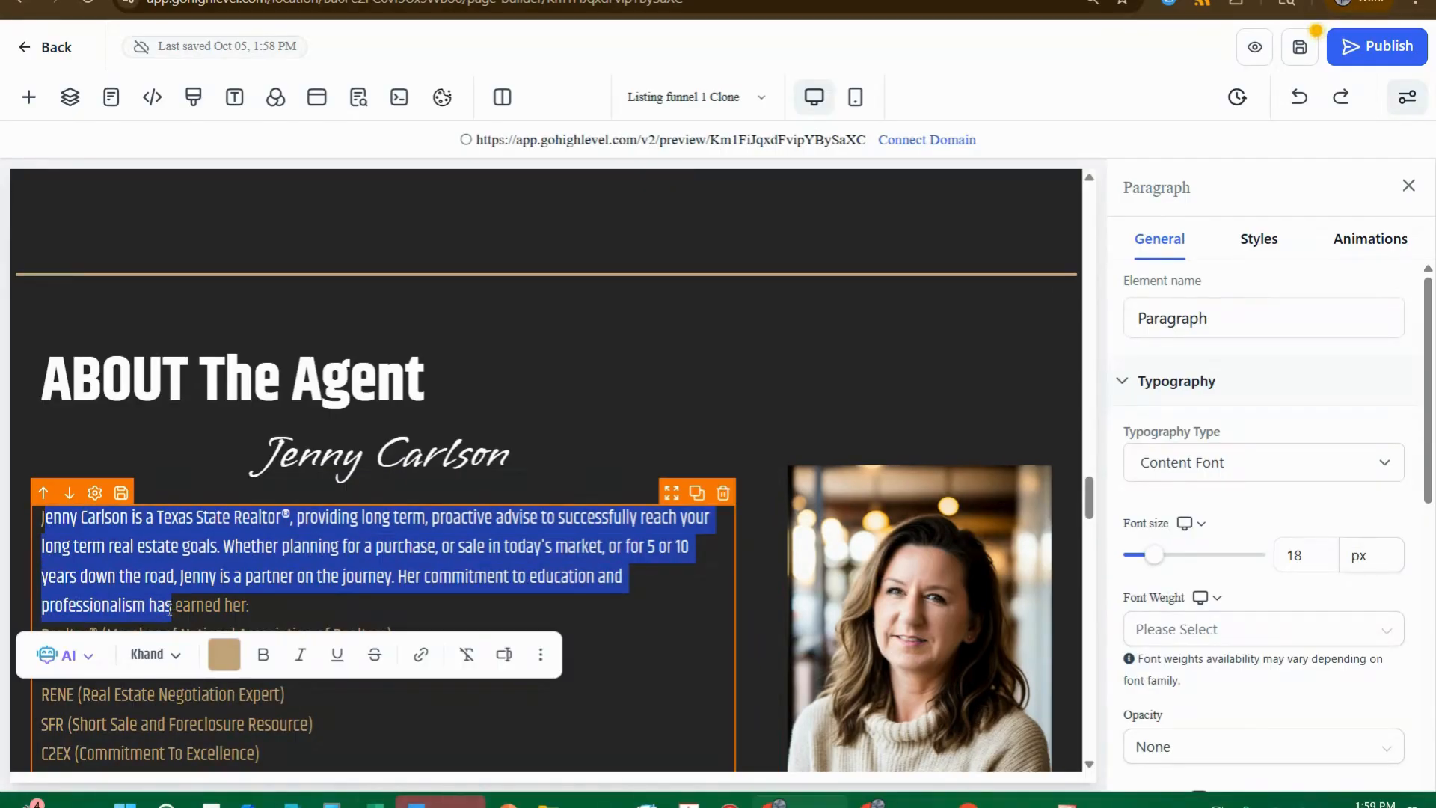
{"action": "left_click", "coordinate": [36, 518]}
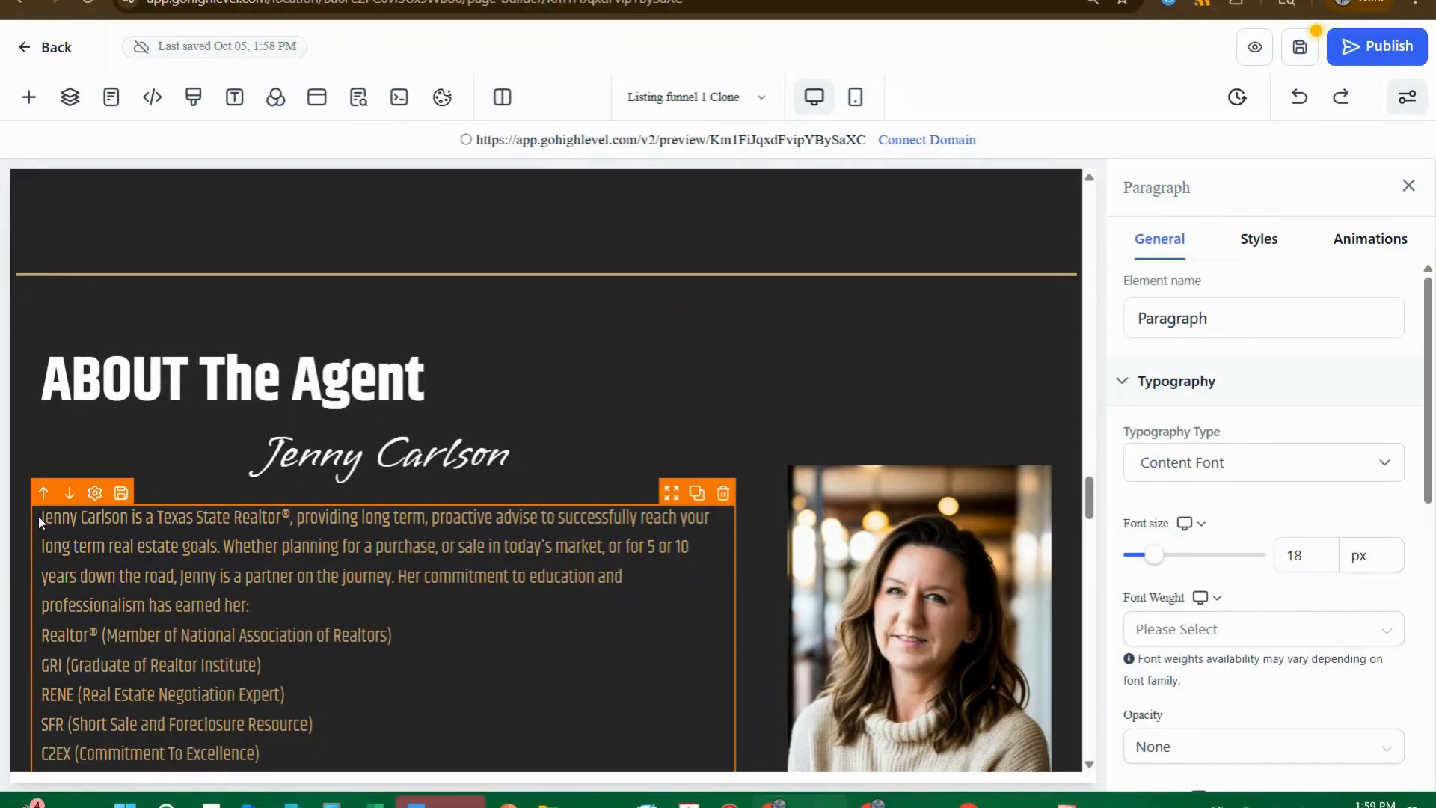
{"action": "left_click_drag", "start_coordinate": [41, 517], "coordinate": [632, 468]}
{"action": "scroll", "coordinate": [95, 563], "scroll_direction": "down", "scroll_amount": 3}
{"action": "scroll", "coordinate": [96, 564], "scroll_direction": "down", "scroll_amount": 3}
{"action": "scroll", "coordinate": [396, 656], "scroll_direction": "down", "scroll_amount": 3}
{"action": "left_click", "coordinate": [631, 469]}
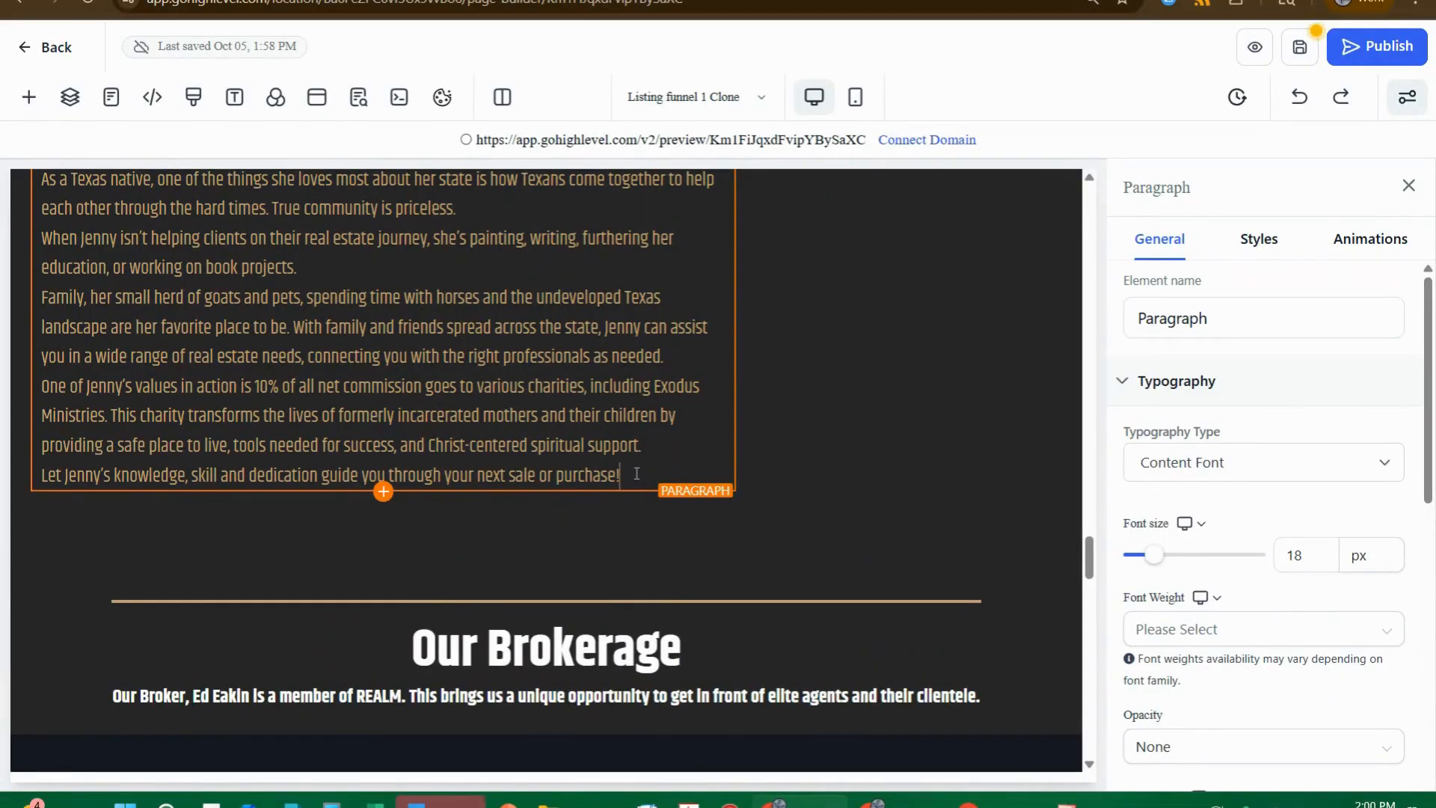
{"action": "scroll", "coordinate": [617, 432], "scroll_direction": "down", "scroll_amount": 5}
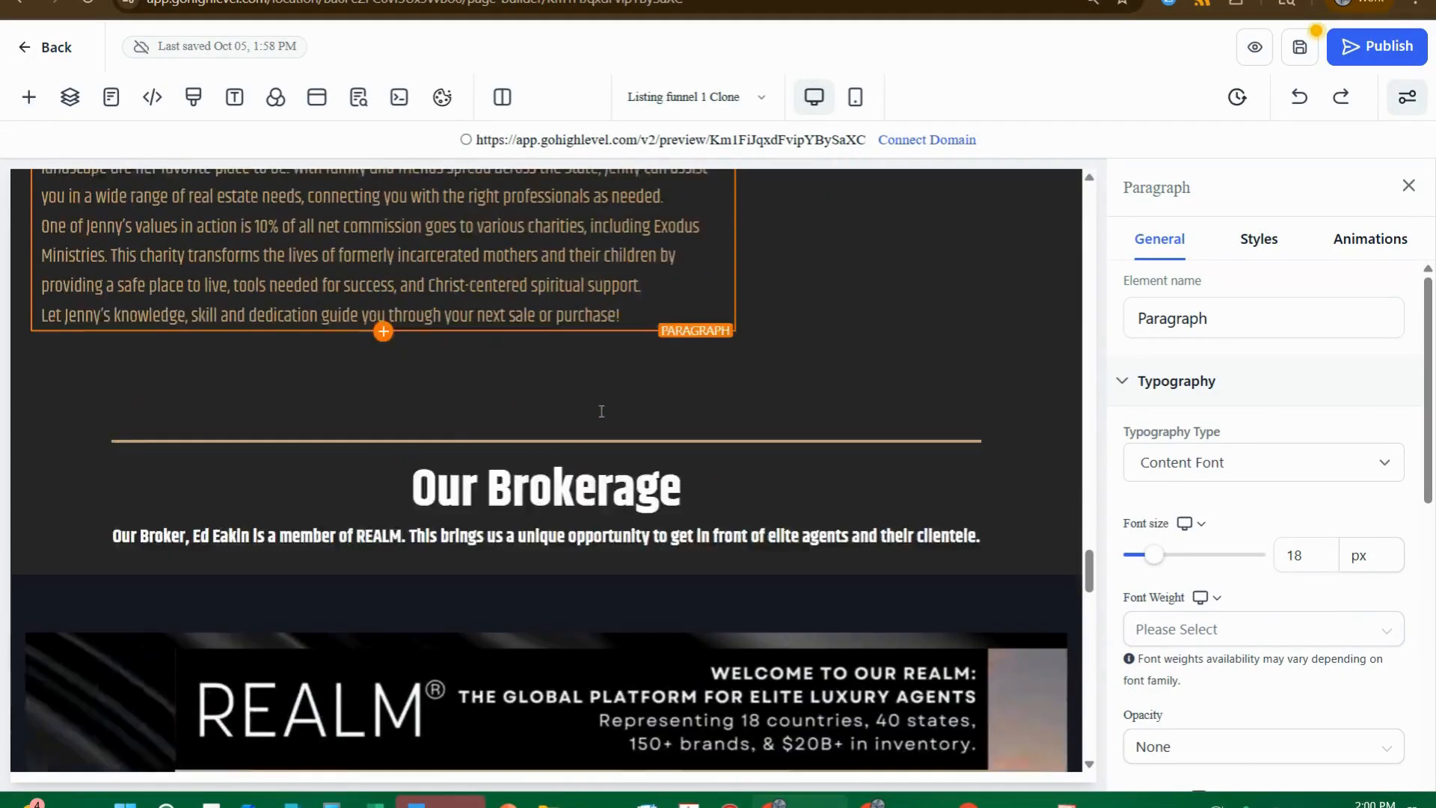
{"action": "scroll", "coordinate": [600, 410], "scroll_direction": "up", "scroll_amount": 6}
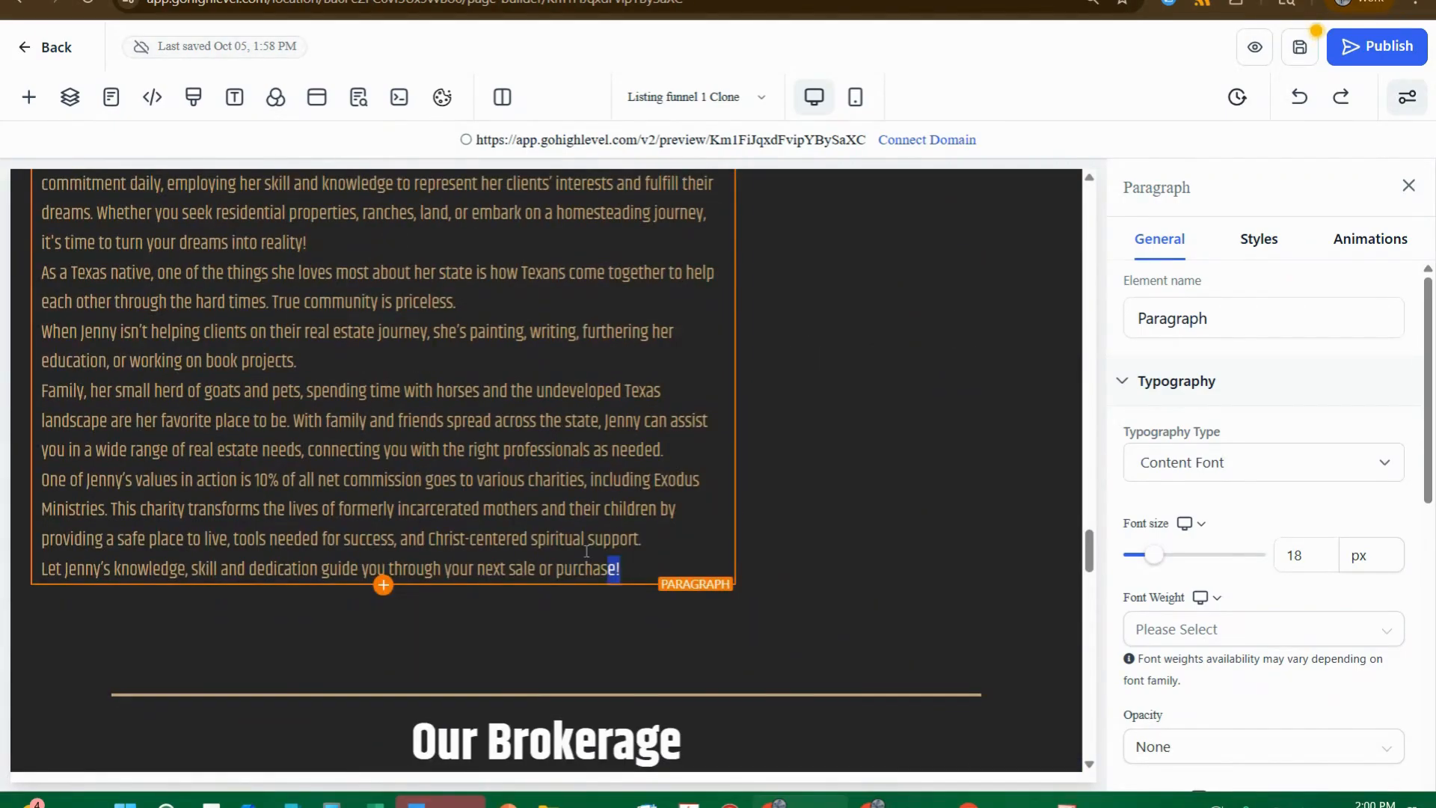
{"action": "left_click_drag", "start_coordinate": [621, 570], "coordinate": [404, 347]}
{"action": "key", "text": "BackSpace"}
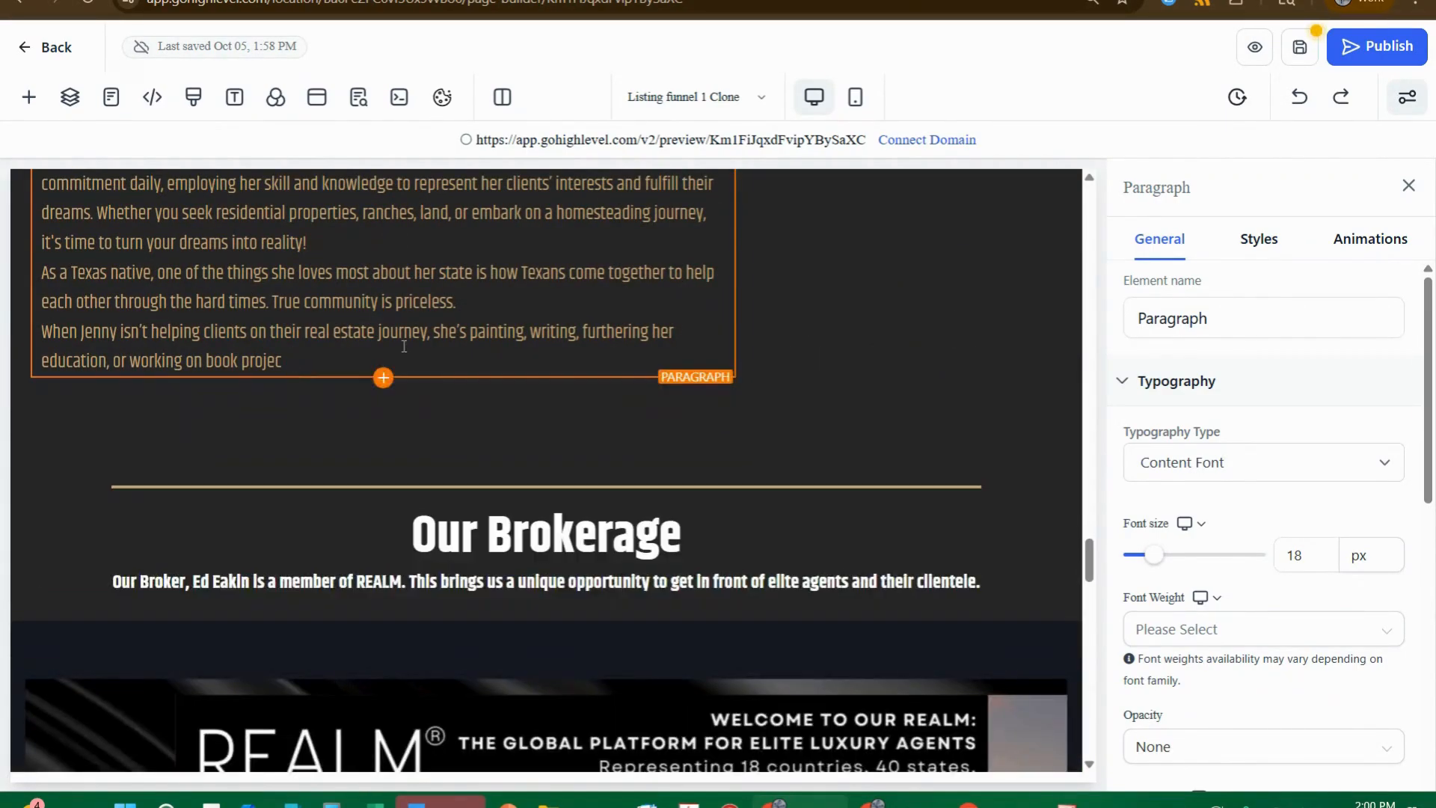
- Examine the closing video section below the brokerage image, highlighting its "Wonderful Opportunity!", "YOUR LAKE RETREAT" and "Tool, TX" headlines
{"action": "scroll", "coordinate": [354, 317], "scroll_direction": "down", "scroll_amount": 12}
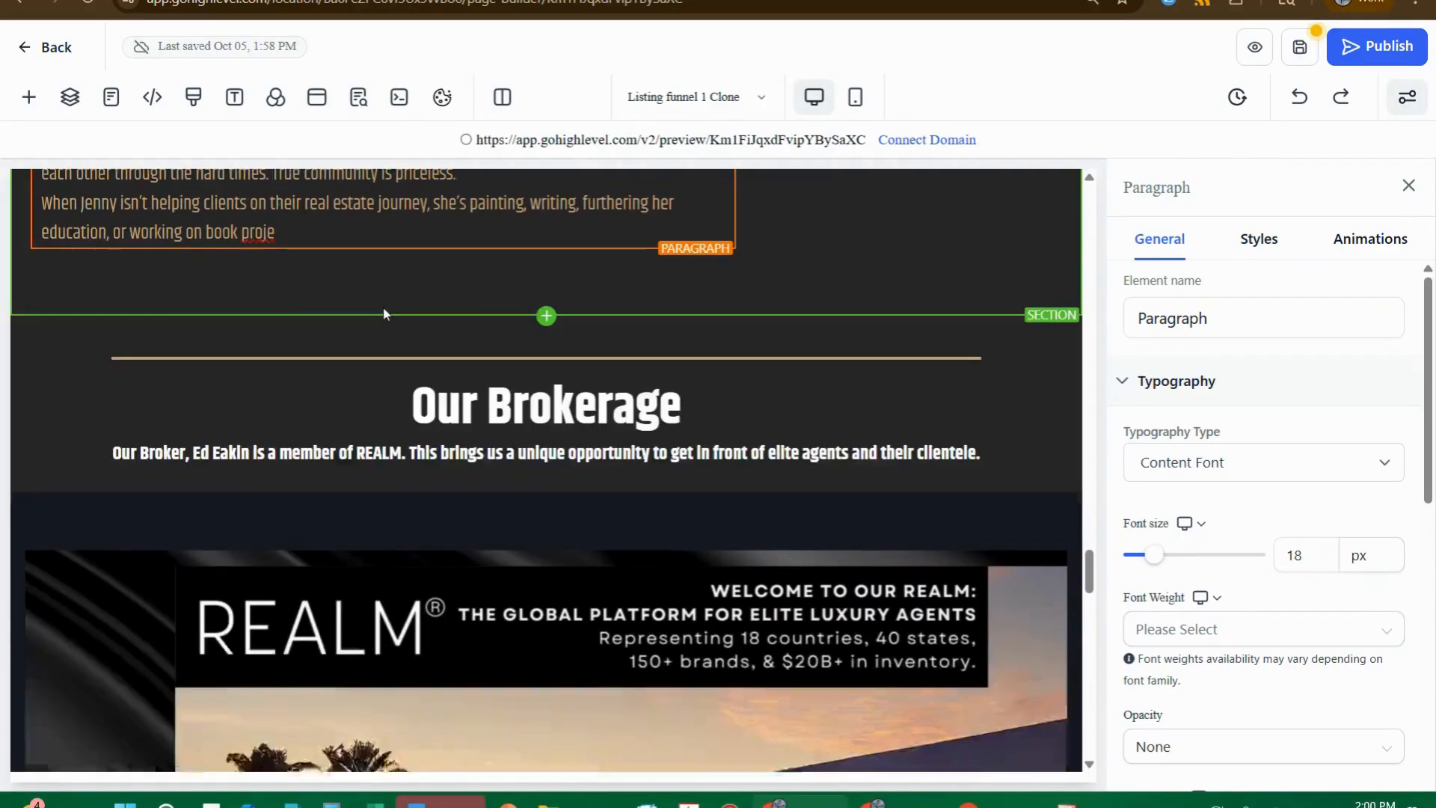
{"action": "scroll", "coordinate": [449, 635], "scroll_direction": "down", "scroll_amount": 10}
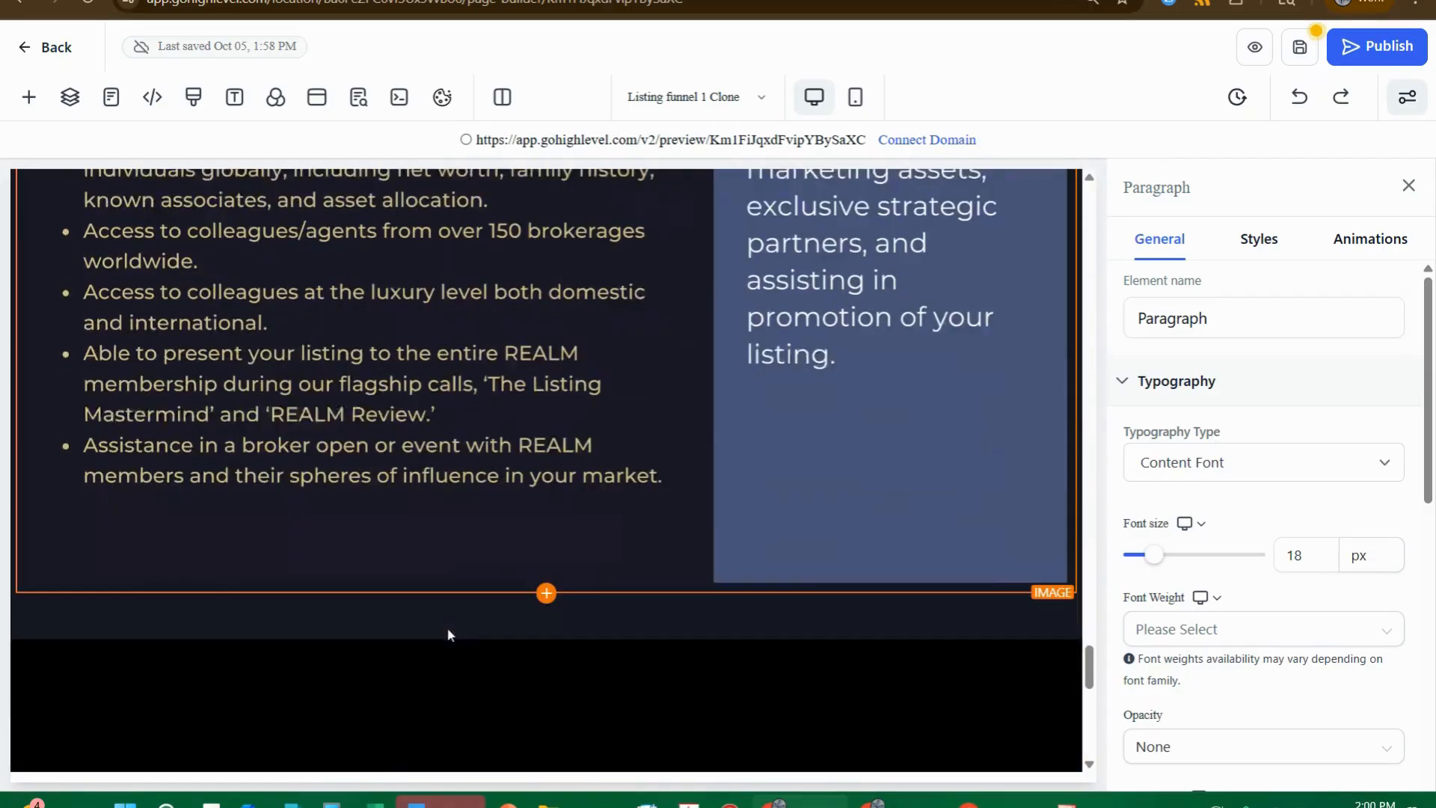
{"action": "scroll", "coordinate": [619, 488], "scroll_direction": "down", "scroll_amount": 3}
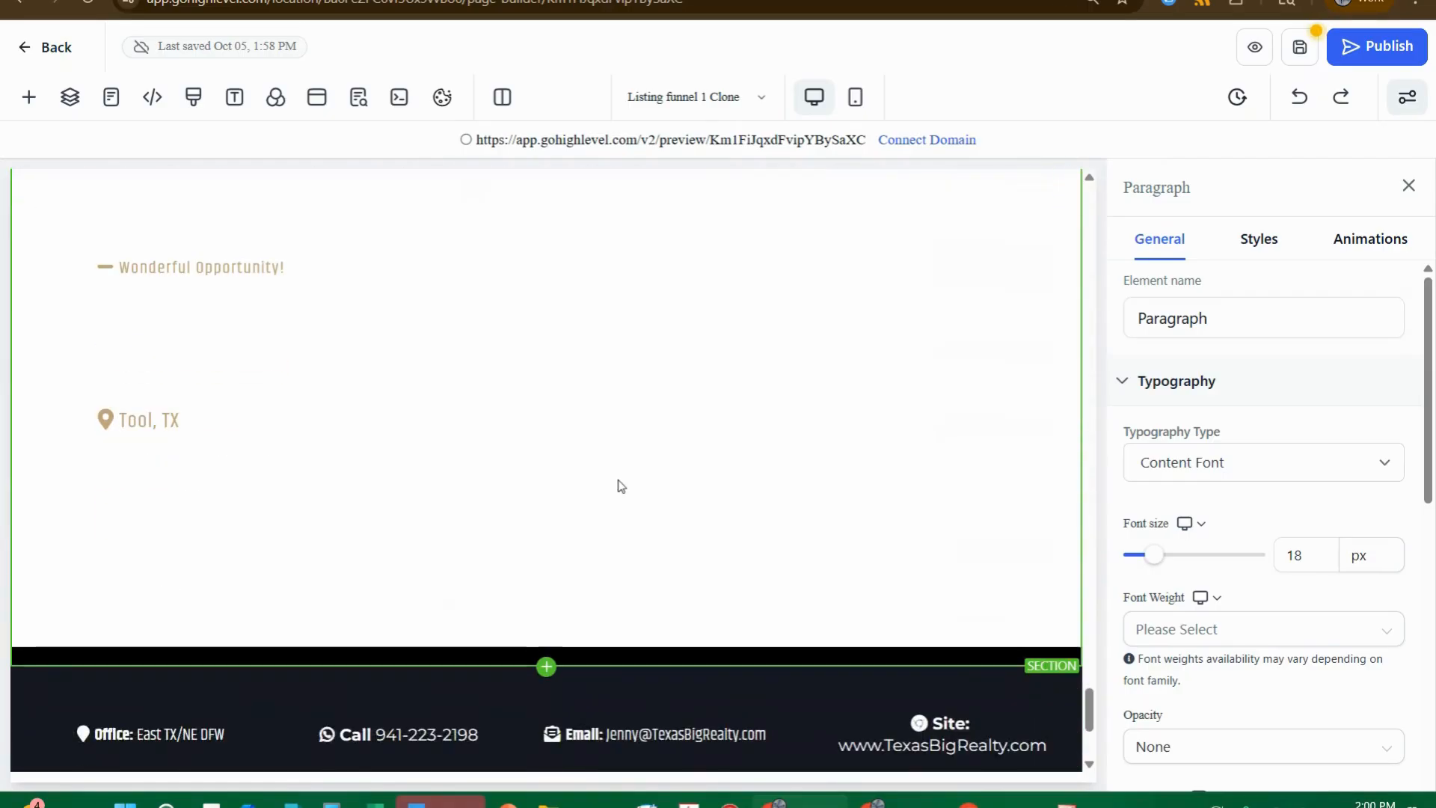
{"action": "scroll", "coordinate": [629, 491], "scroll_direction": "up", "scroll_amount": 5}
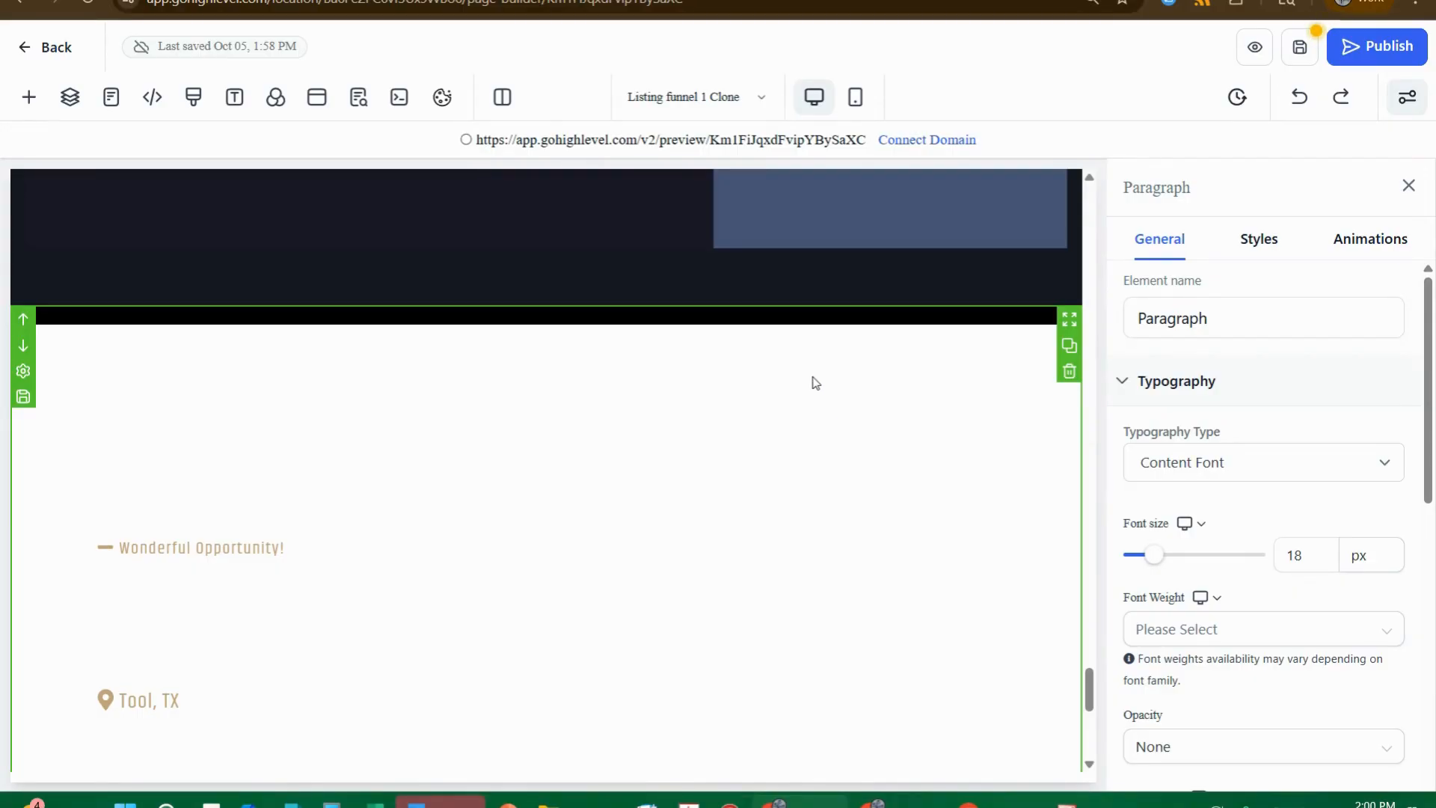
{"action": "left_click", "coordinate": [281, 542]}
{"action": "left_click", "coordinate": [169, 704]}
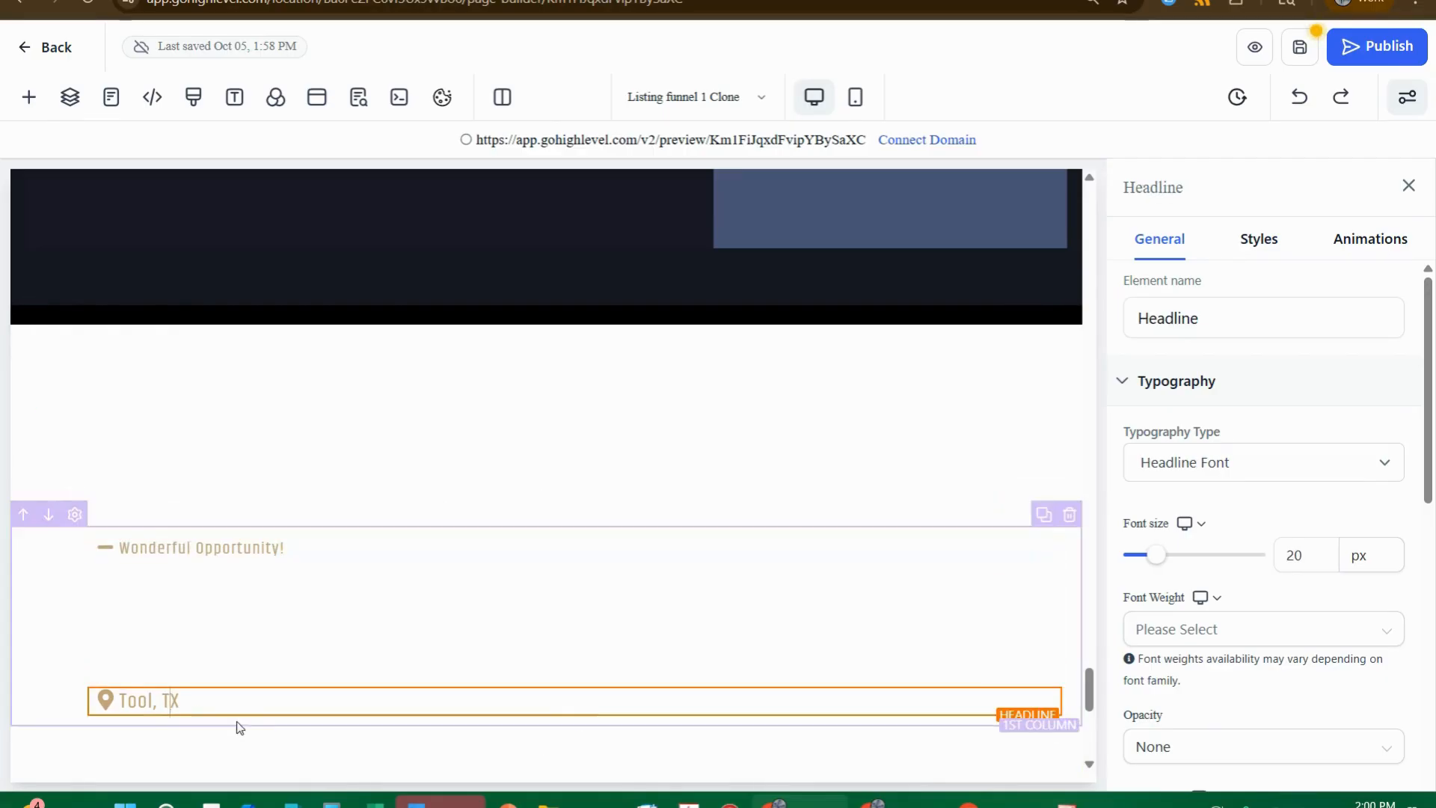
{"action": "left_click_drag", "start_coordinate": [442, 471], "coordinate": [56, 476]}
{"action": "left_click", "coordinate": [631, 462]}
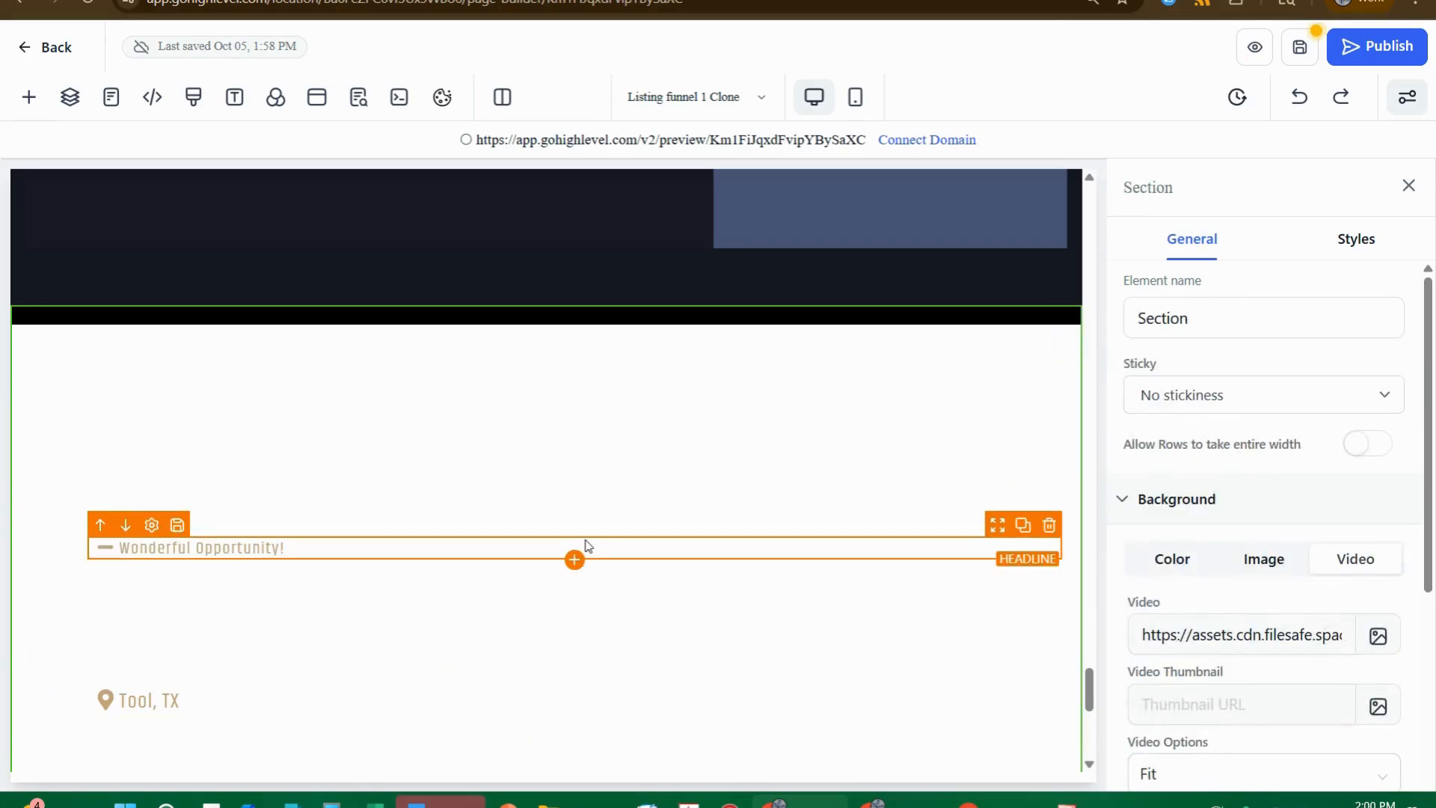
{"action": "left_click", "coordinate": [556, 628]}
{"action": "left_click_drag", "start_coordinate": [750, 648], "coordinate": [48, 651]}
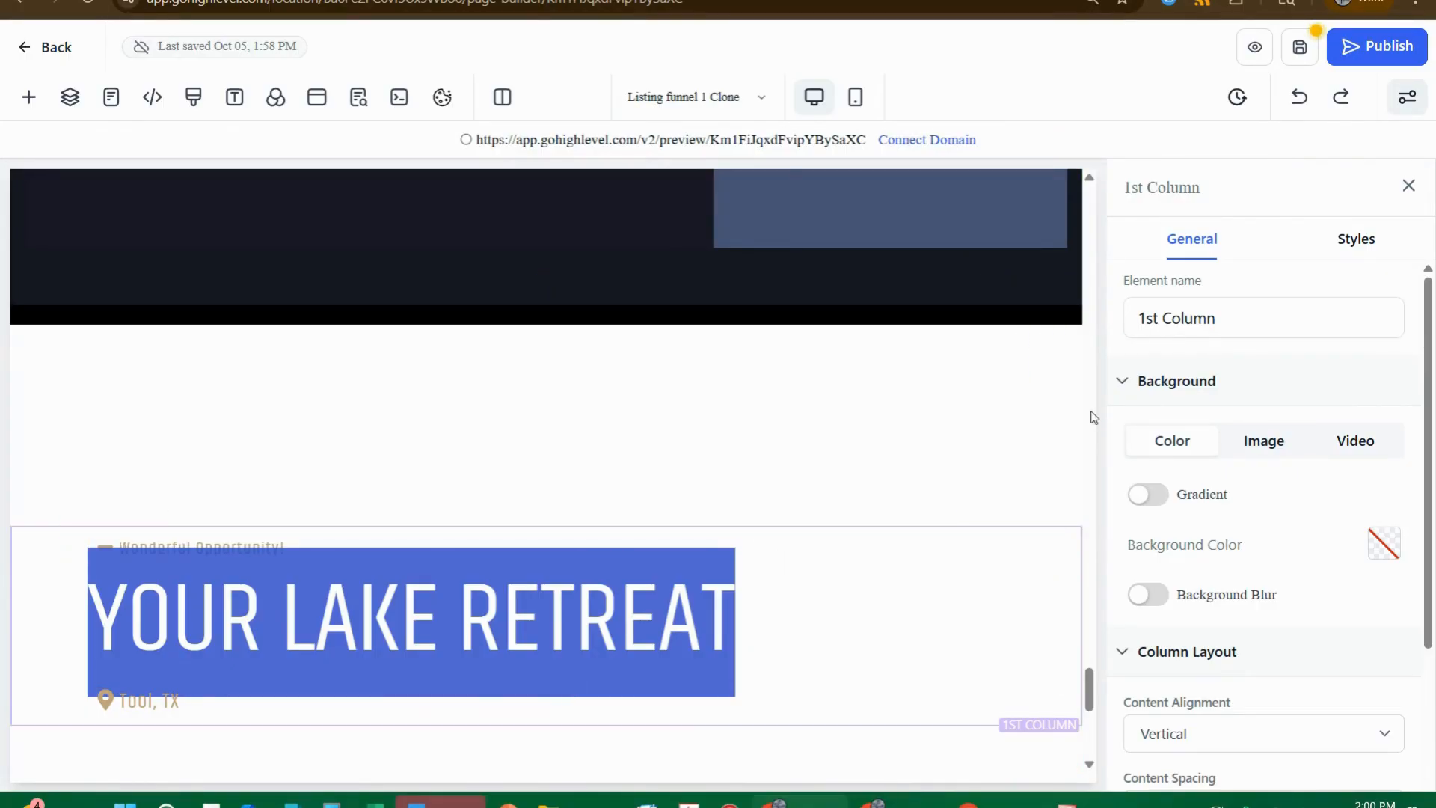
- Copy the closing section's background video URL, view the video in a new browser tab, and return to the builder
{"action": "scroll", "coordinate": [1092, 449], "scroll_direction": "up", "scroll_amount": 2}
{"action": "scroll", "coordinate": [1092, 449], "scroll_direction": "up", "scroll_amount": 5}
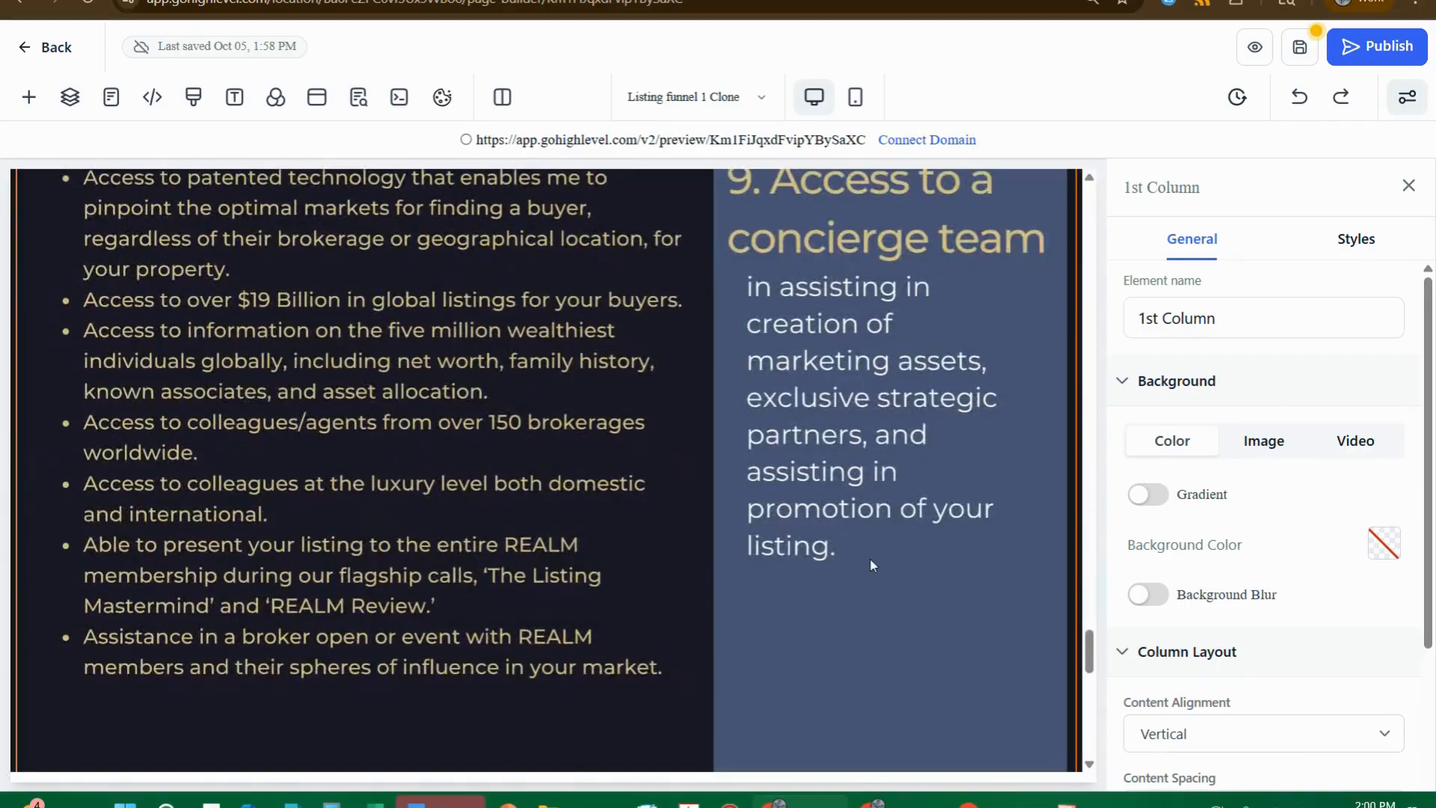
{"action": "scroll", "coordinate": [872, 564], "scroll_direction": "down", "scroll_amount": 12}
{"action": "left_click", "coordinate": [1046, 511]}
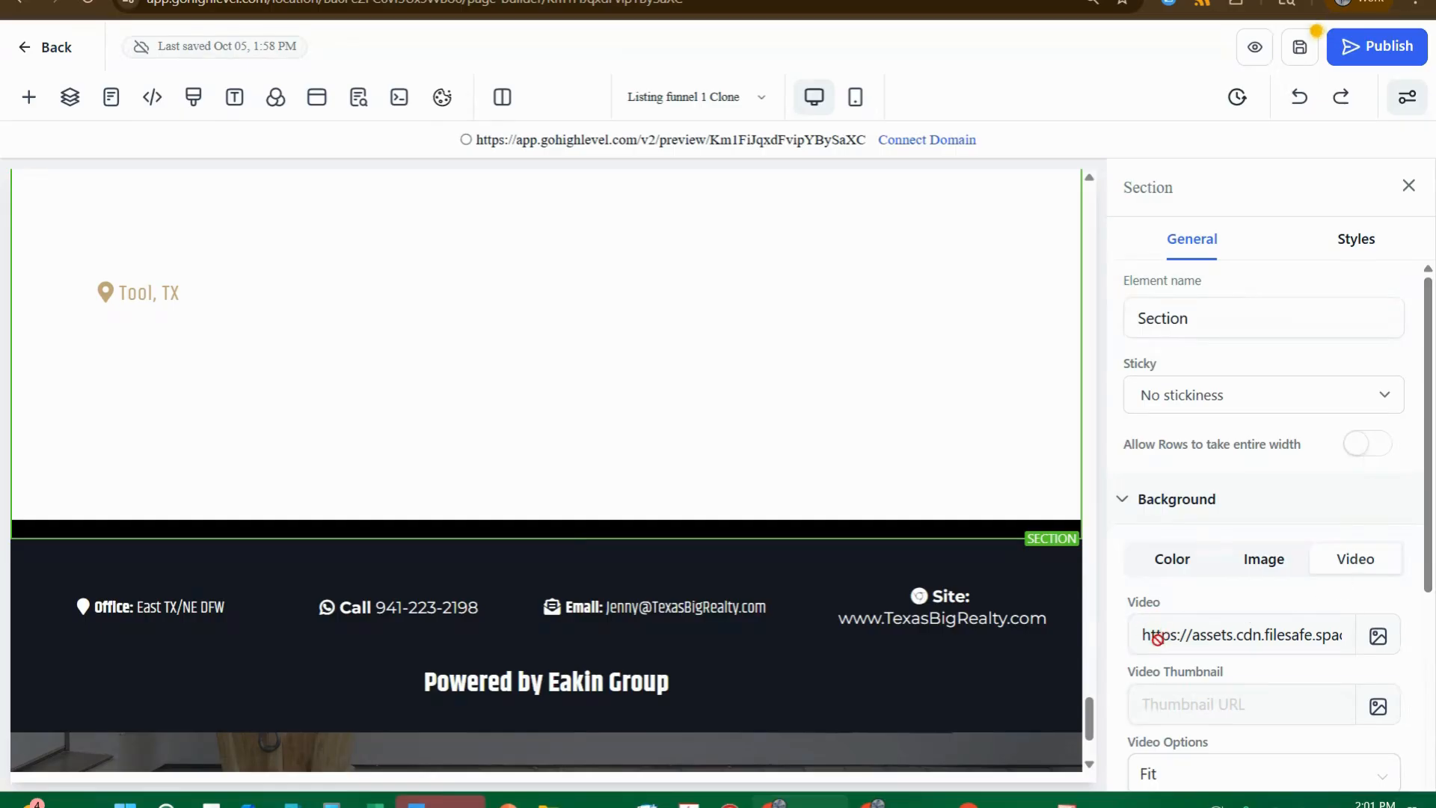
{"action": "left_click_drag", "start_coordinate": [1157, 638], "coordinate": [1388, 627]}
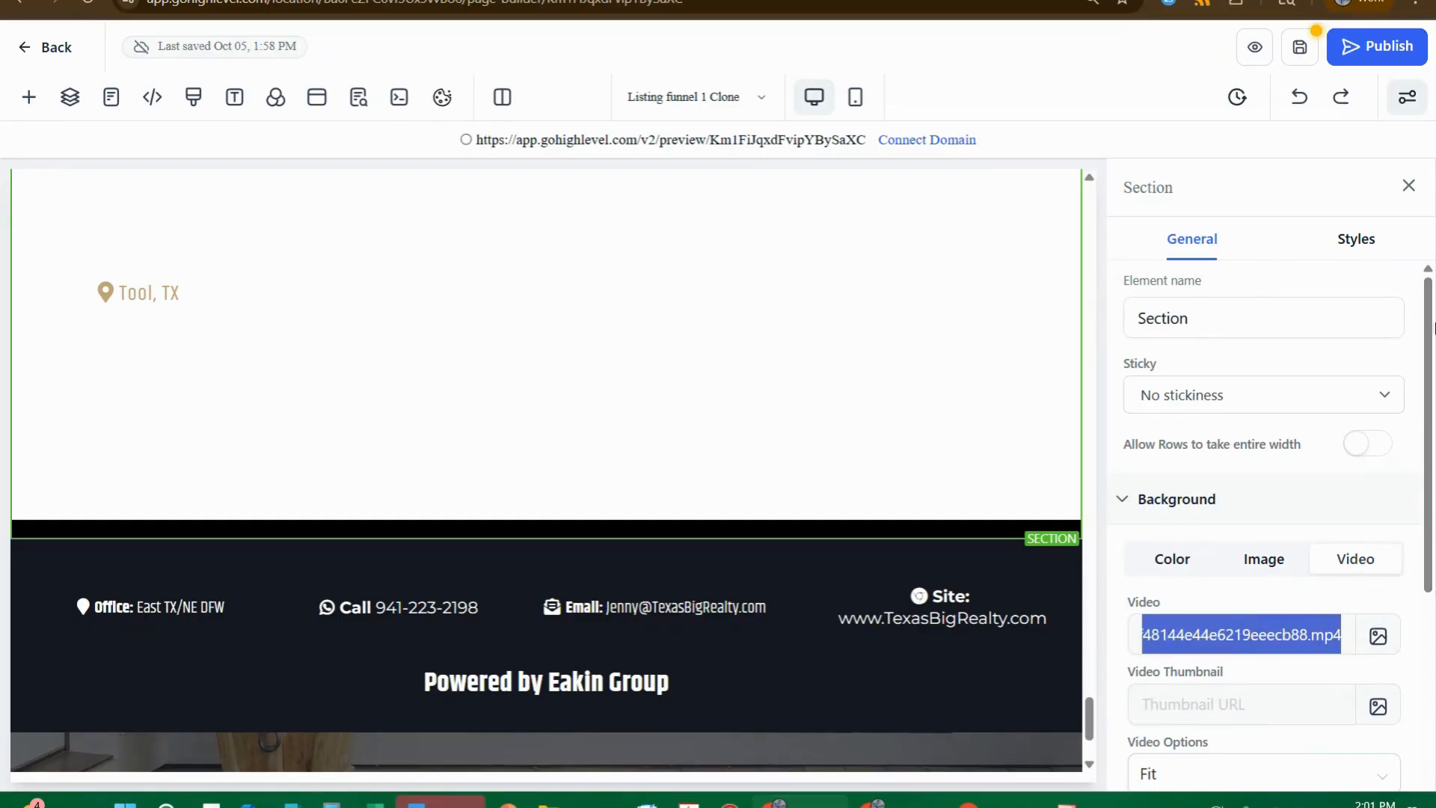
{"action": "key", "text": "ctrl+c"}
{"action": "key", "text": "ctrl+t"}
{"action": "key", "text": "ctrl+v"}
{"action": "key", "text": "Return"}
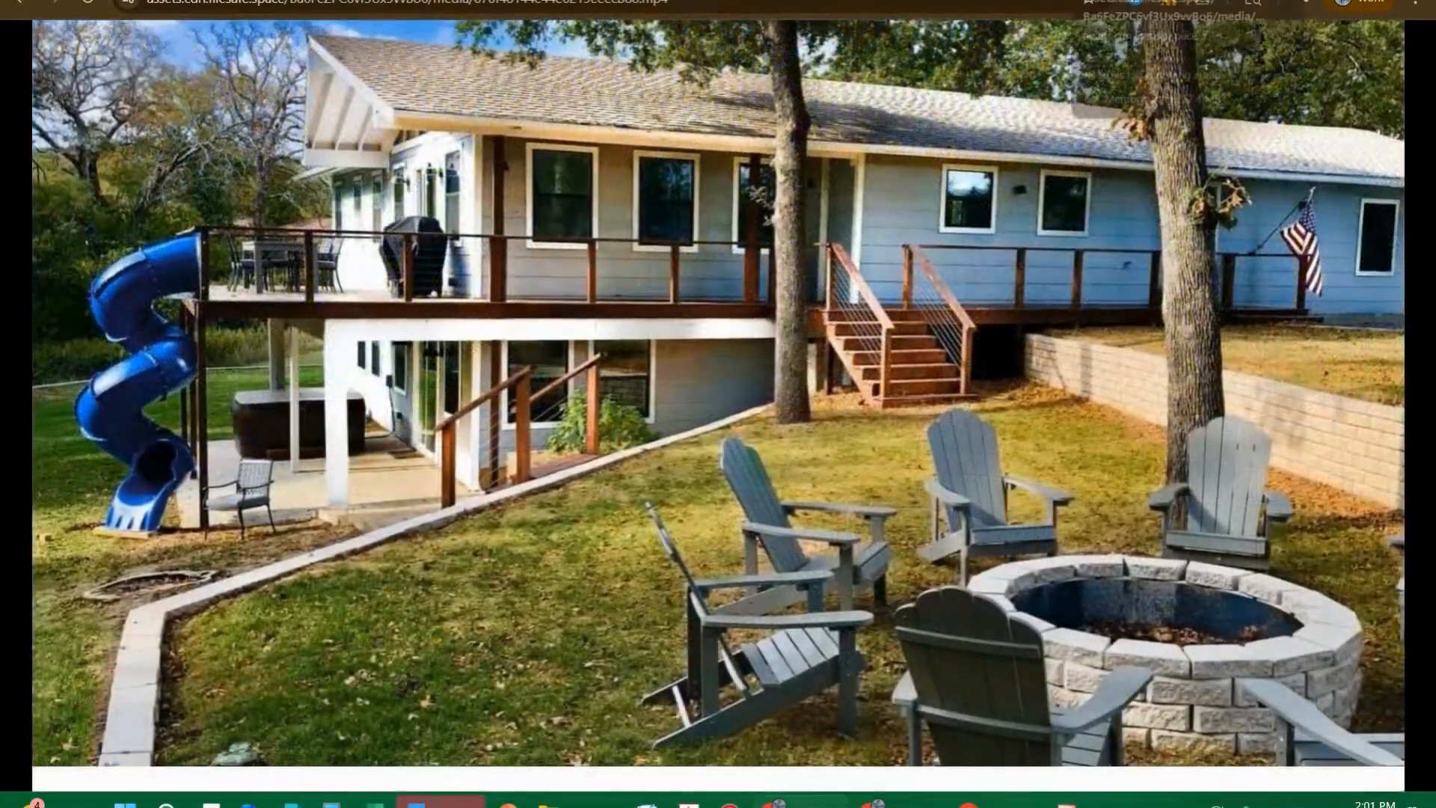
{"action": "left_click", "coordinate": [1122, 2]}
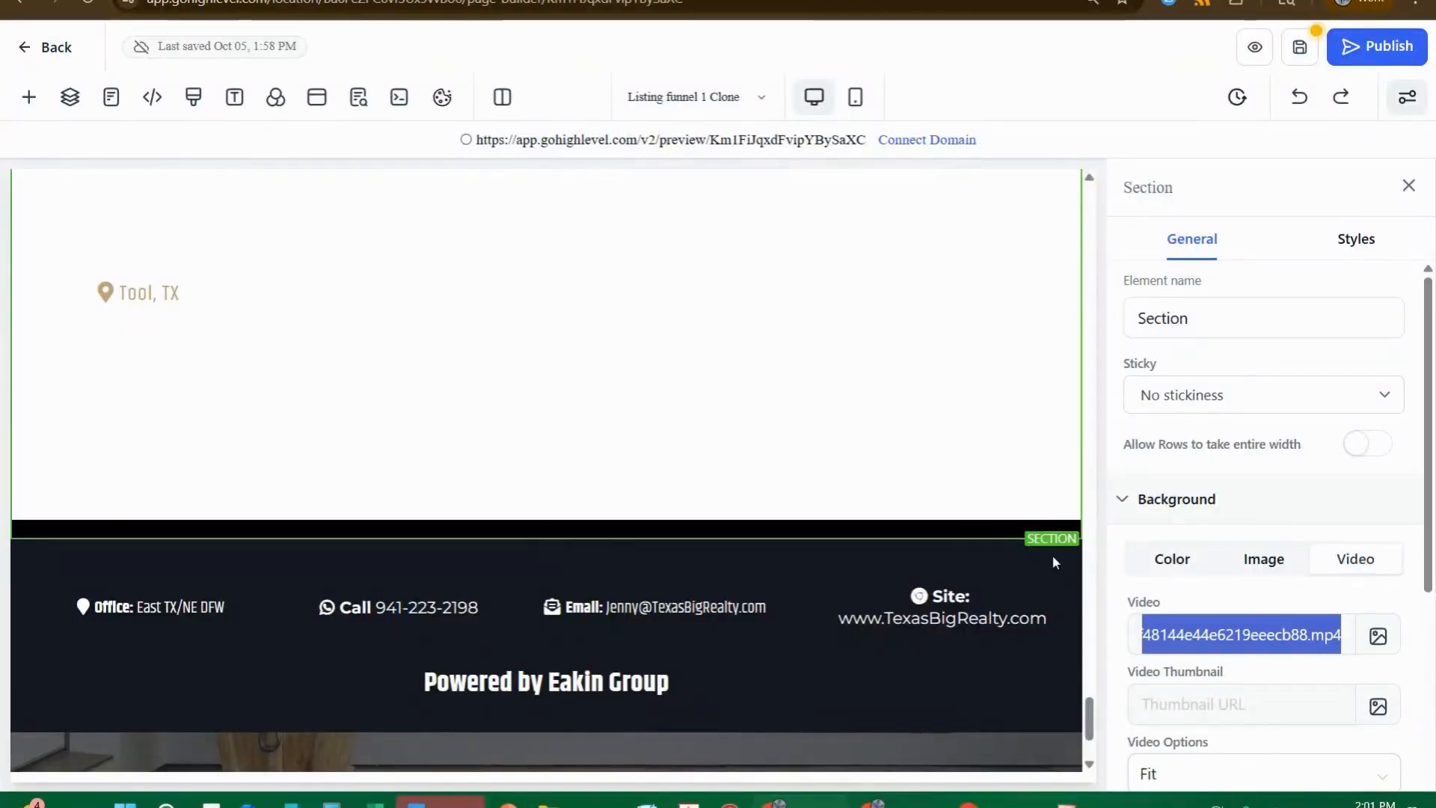
- Open the preview of the customized listing page
{"action": "scroll", "coordinate": [905, 369], "scroll_direction": "up", "scroll_amount": 3}
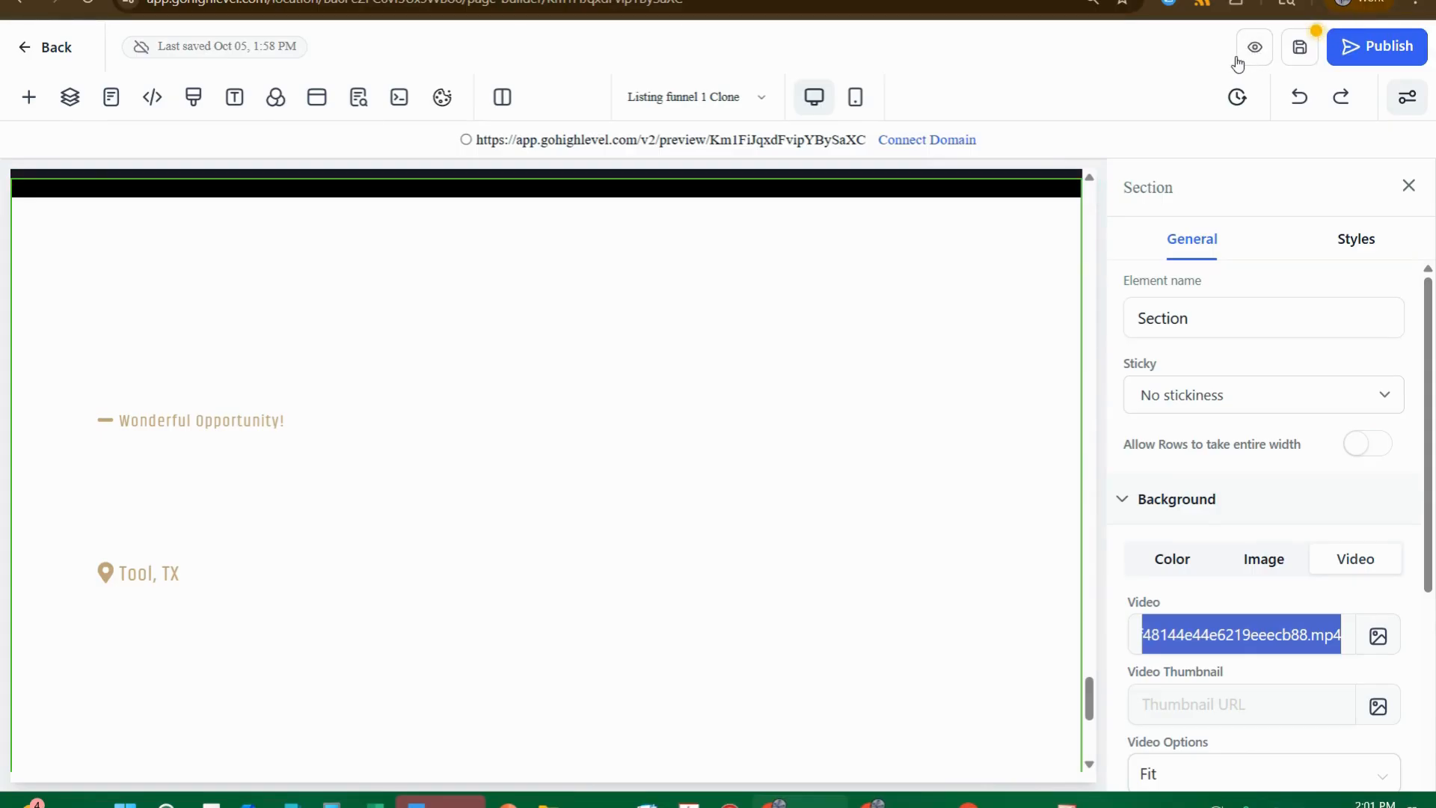
{"action": "left_click", "coordinate": [1258, 48]}
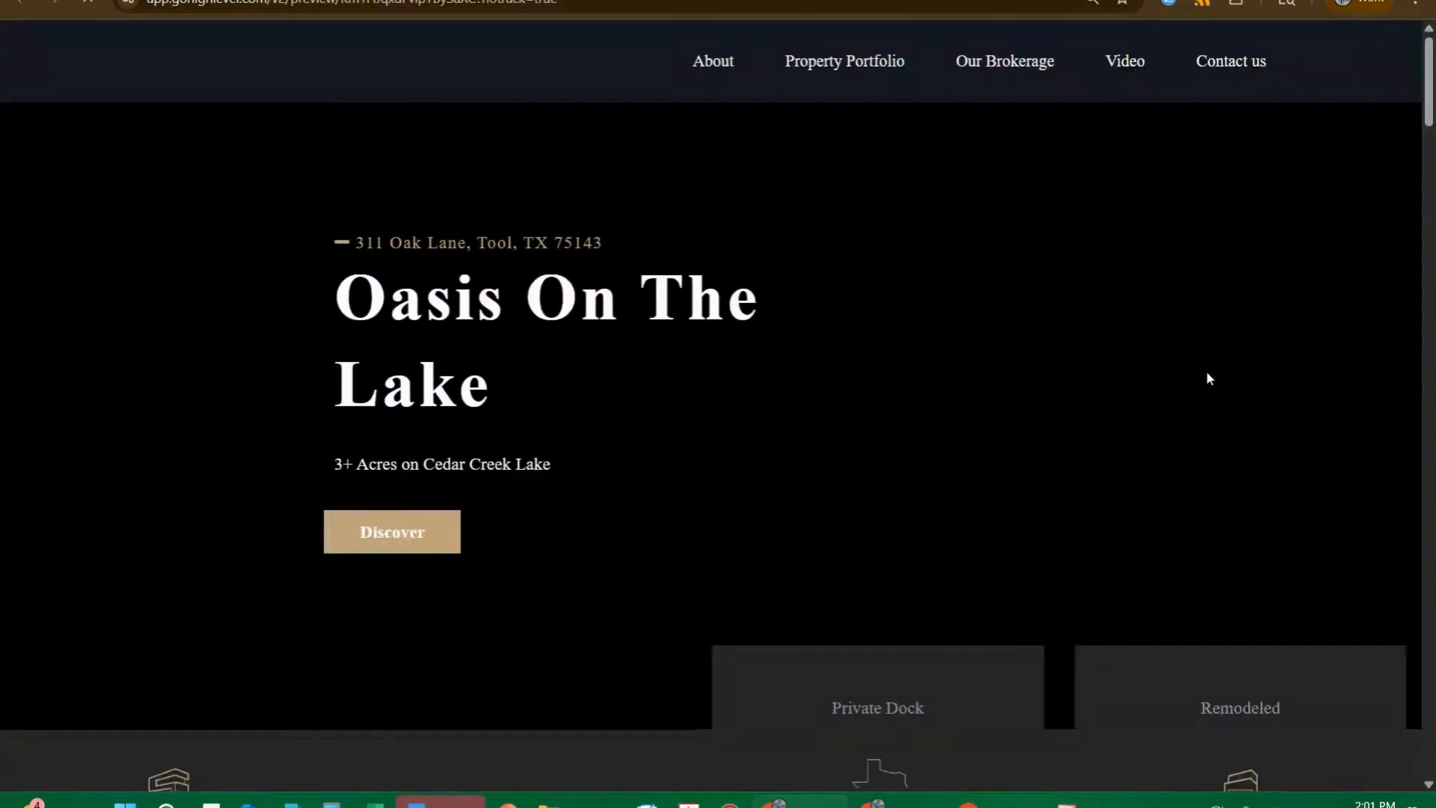
- Review the listing preview from the hero banner through the photo galleries, biography and brokerage section to the closing video and footer
{"action": "scroll", "coordinate": [1169, 322], "scroll_direction": "down", "scroll_amount": 15}
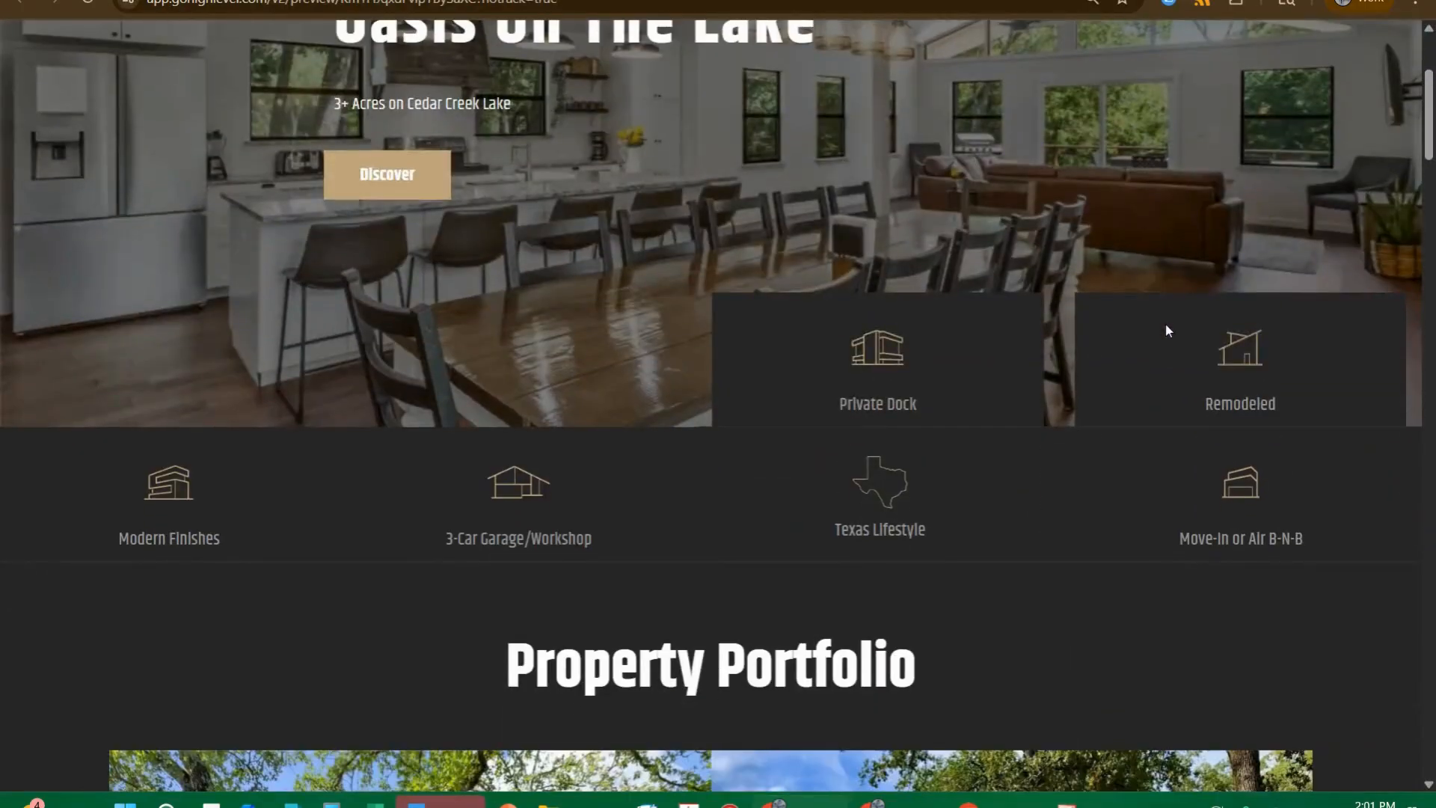
{"action": "scroll", "coordinate": [1169, 336], "scroll_direction": "down", "scroll_amount": 20}
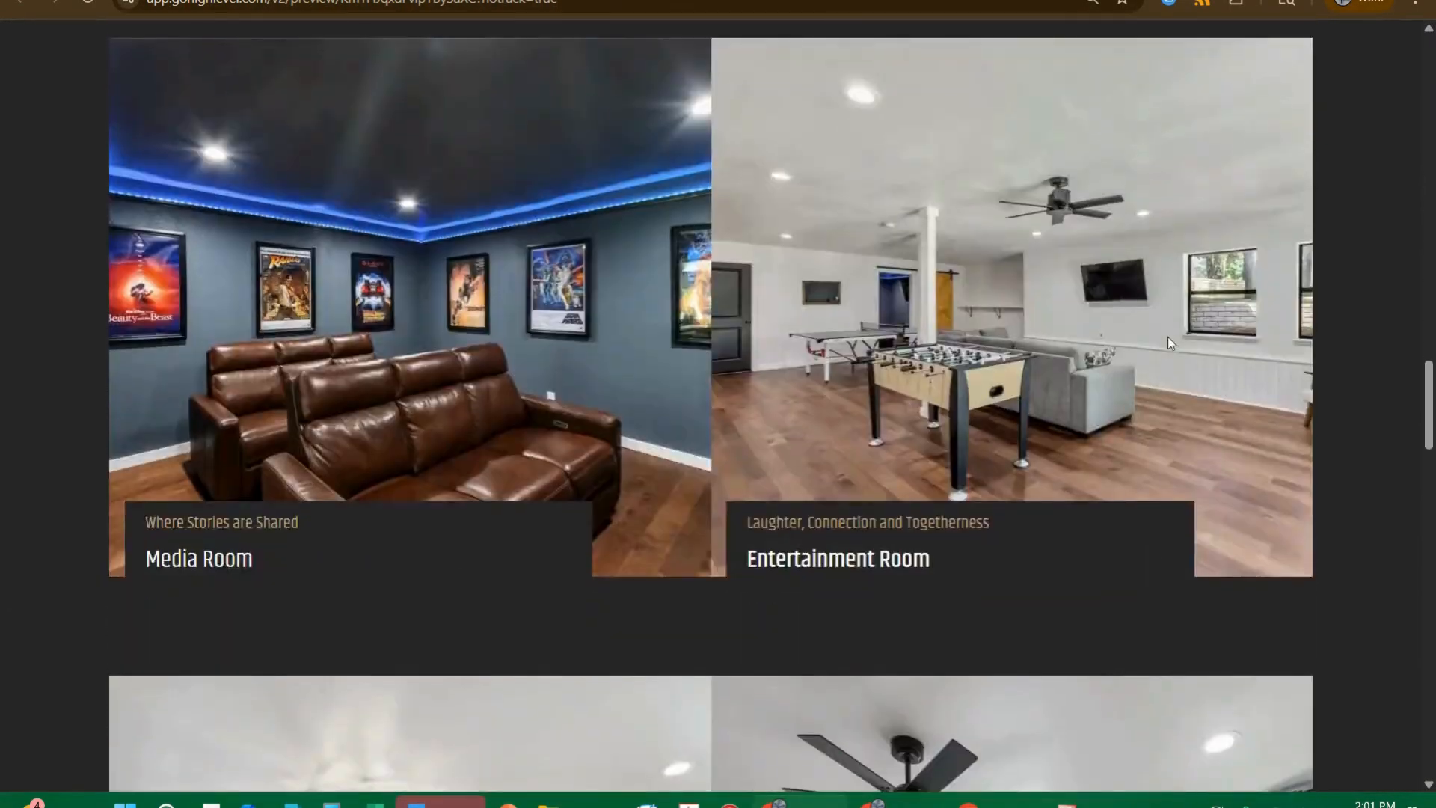
{"action": "scroll", "coordinate": [1167, 343], "scroll_direction": "down", "scroll_amount": 20}
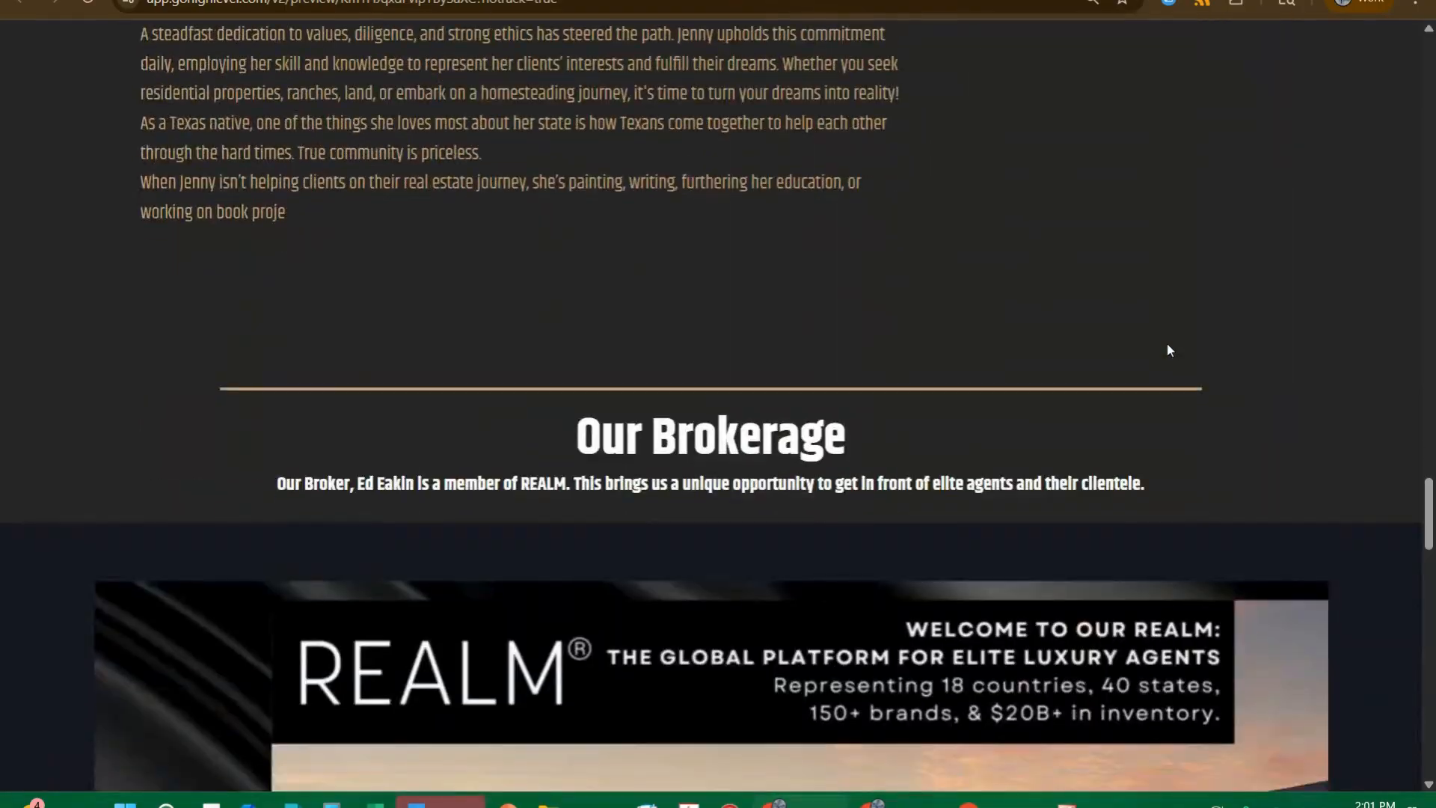
{"action": "scroll", "coordinate": [1167, 349], "scroll_direction": "down", "scroll_amount": 14}
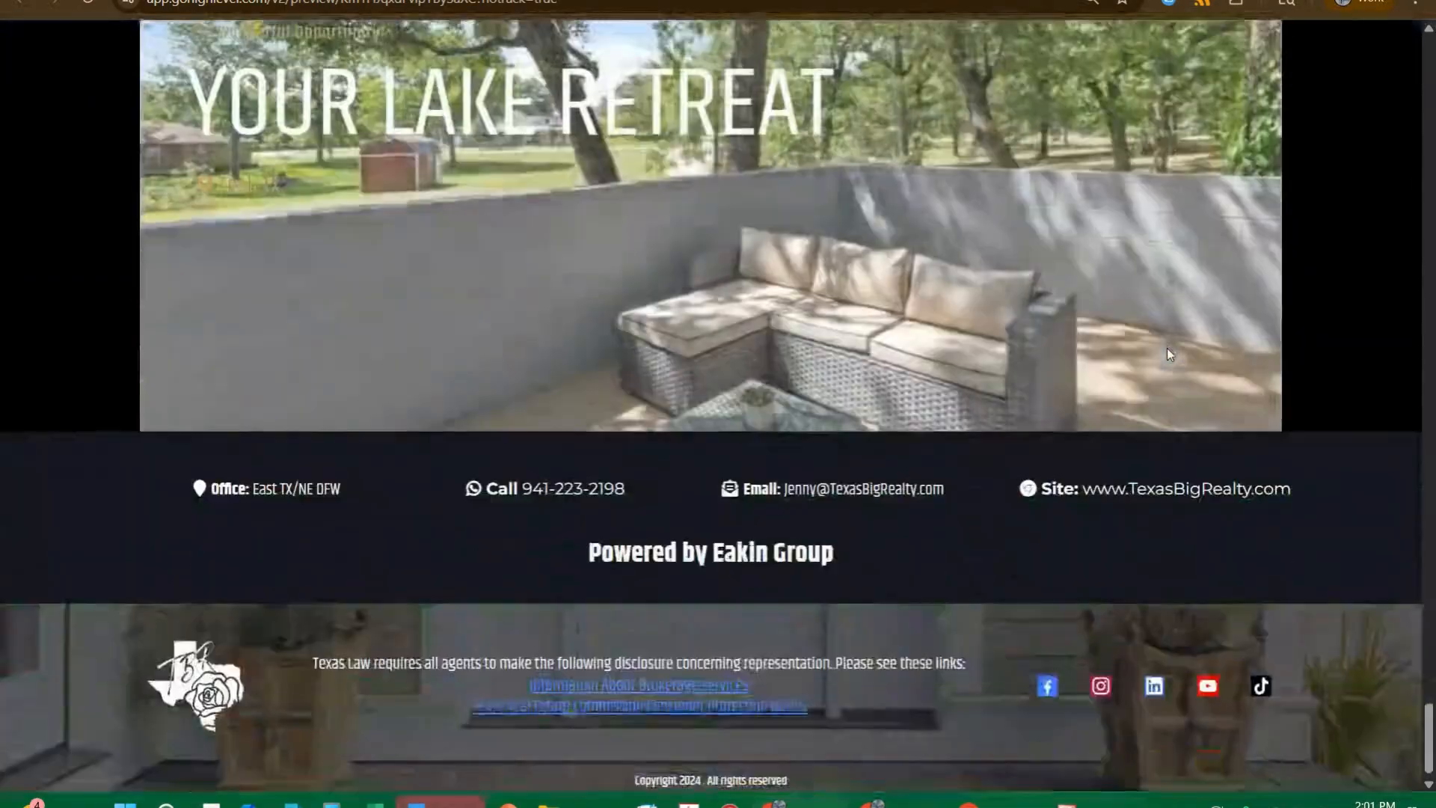
{"action": "scroll", "coordinate": [897, 114], "scroll_direction": "up", "scroll_amount": 4}
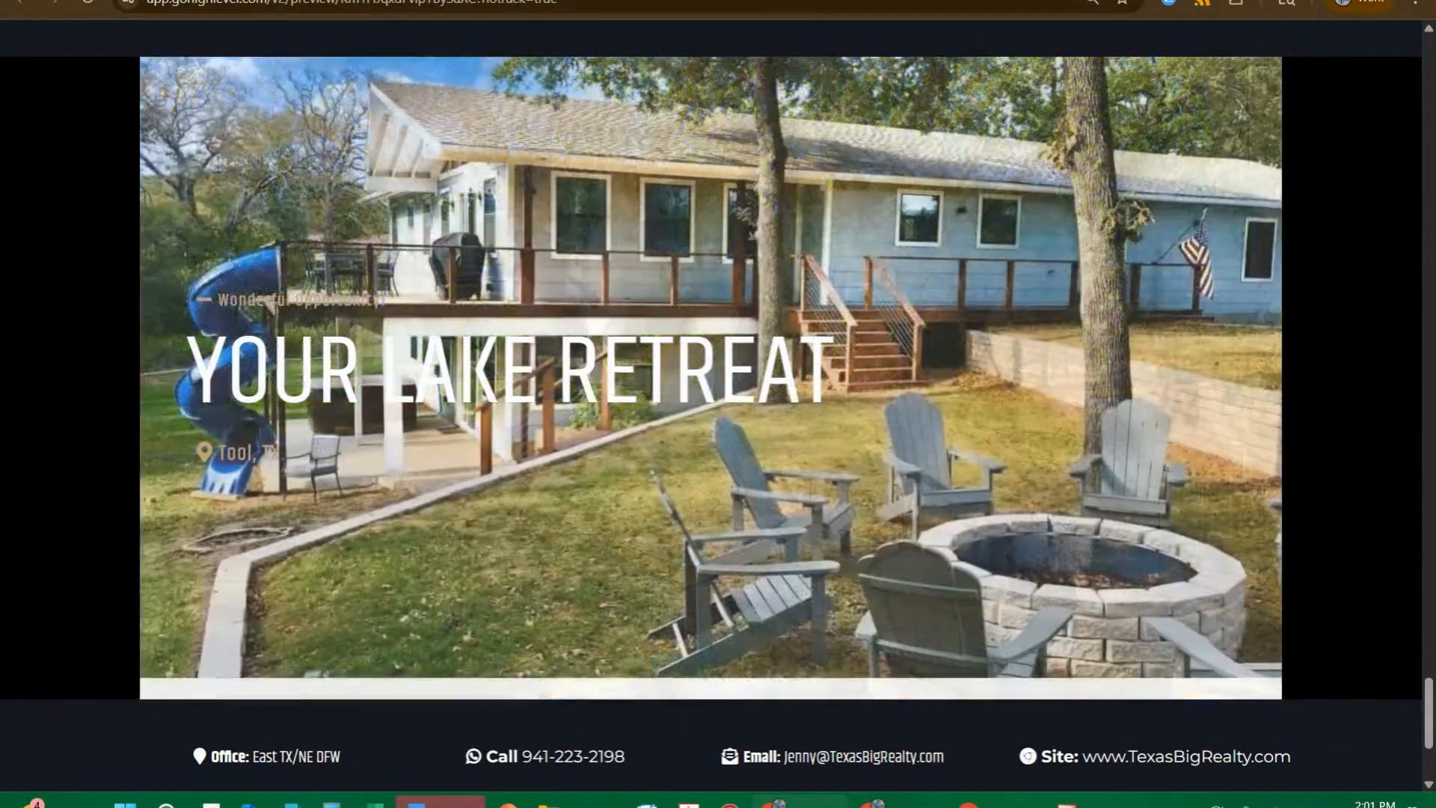
- Return to the builder and inspect the hyperlink settings of the footer's "Information About Brokerage Services" text, leaving the link as it is
{"action": "left_click", "coordinate": [661, 1]}
{"action": "scroll", "coordinate": [787, 648], "scroll_direction": "down", "scroll_amount": 5}
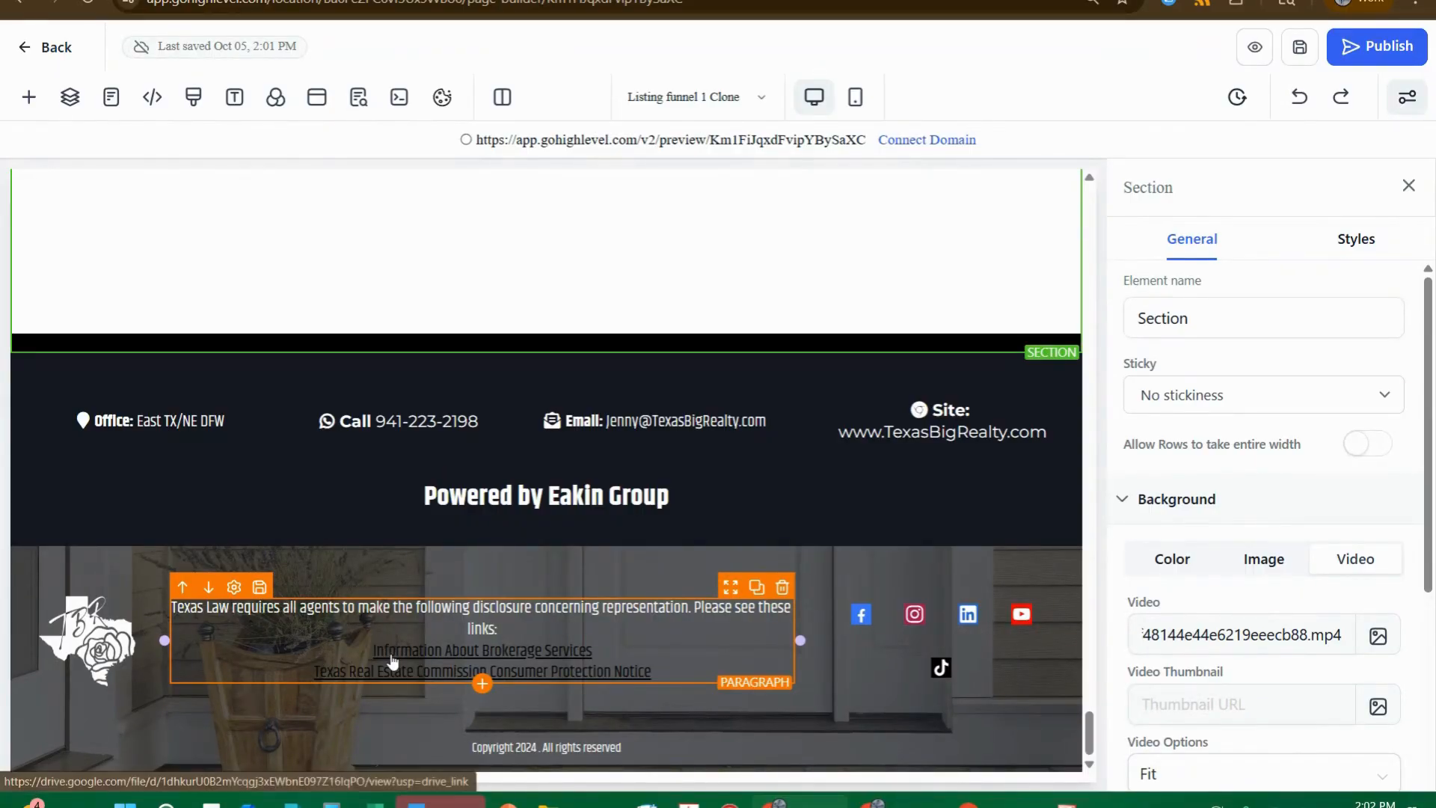
{"action": "left_click", "coordinate": [580, 659]}
{"action": "left_click_drag", "start_coordinate": [592, 651], "coordinate": [371, 650]}
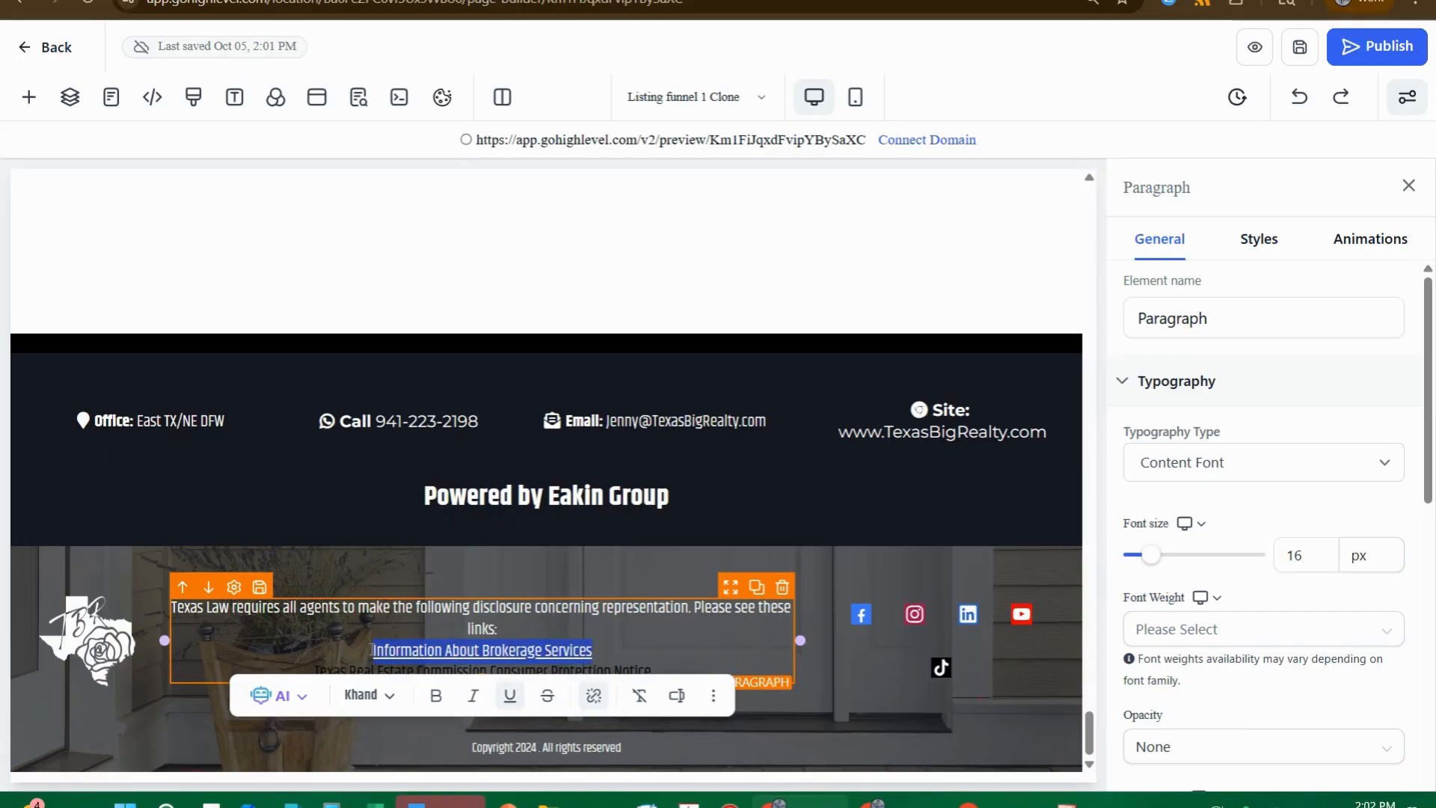
{"action": "left_click", "coordinate": [594, 699]}
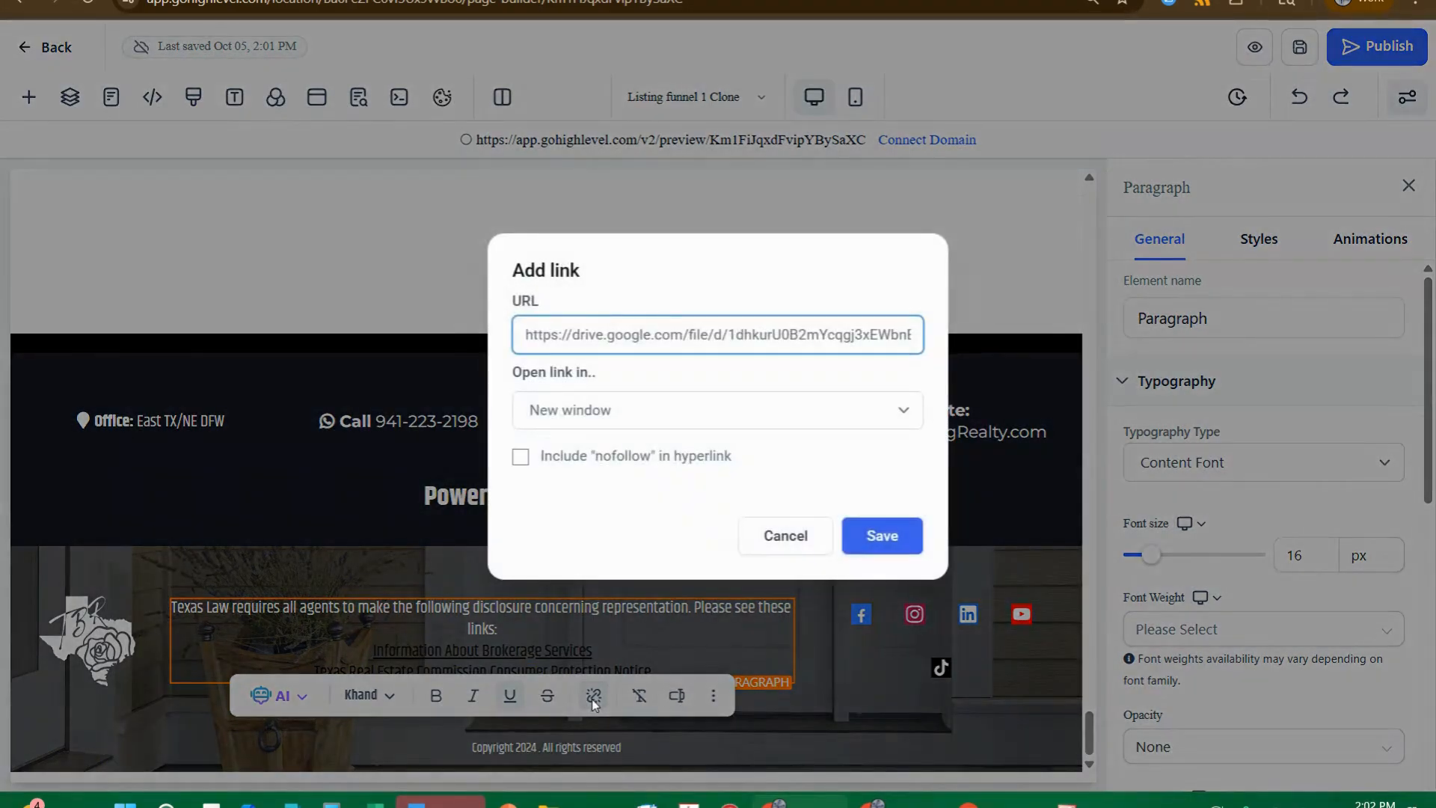
{"action": "left_click", "coordinate": [778, 536]}
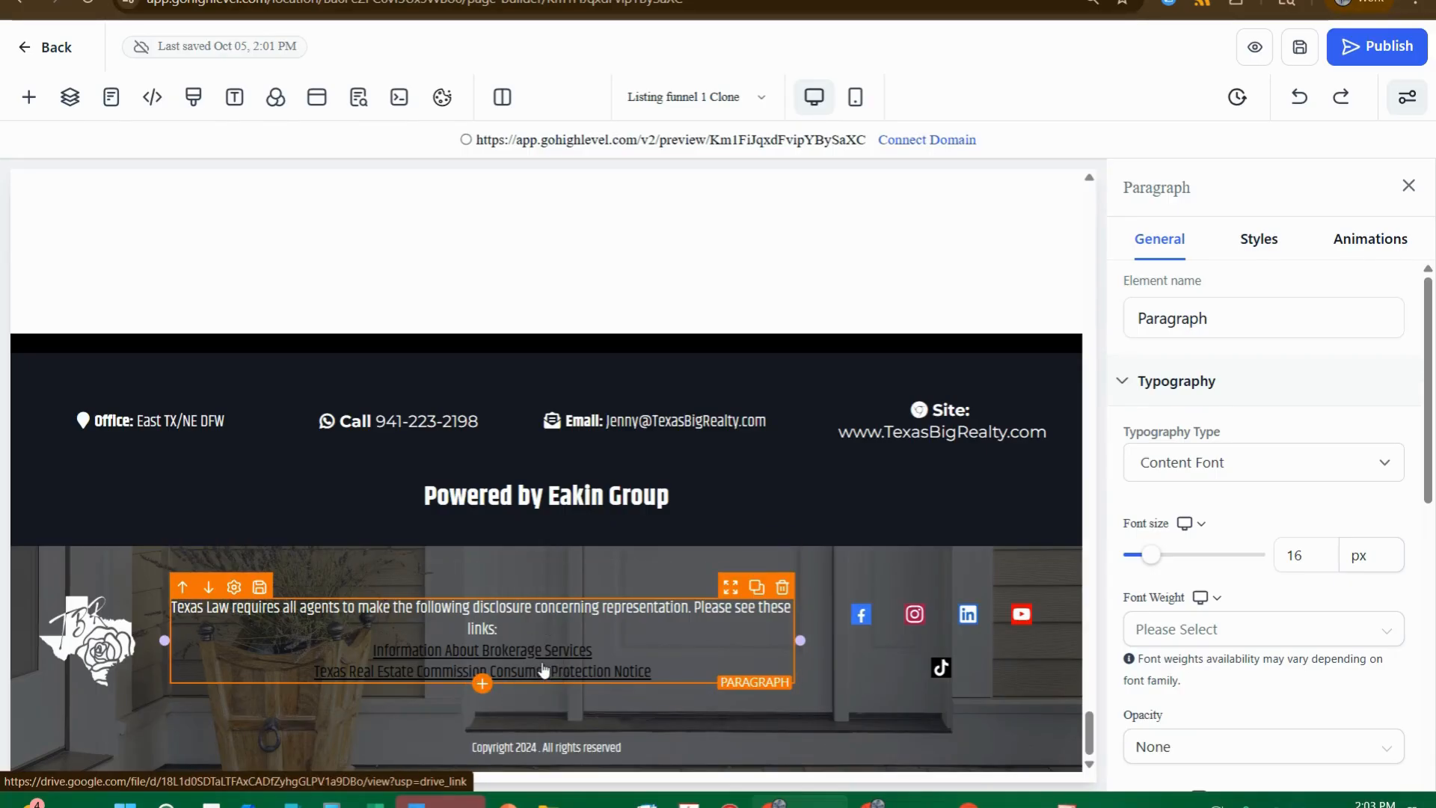
- Look over the page in the builder from the footer up to the hero banner, feature icons and "Property Photos" section
{"action": "scroll", "coordinate": [535, 666], "scroll_direction": "up", "scroll_amount": 5}
{"action": "scroll", "coordinate": [525, 660], "scroll_direction": "up", "scroll_amount": 20}
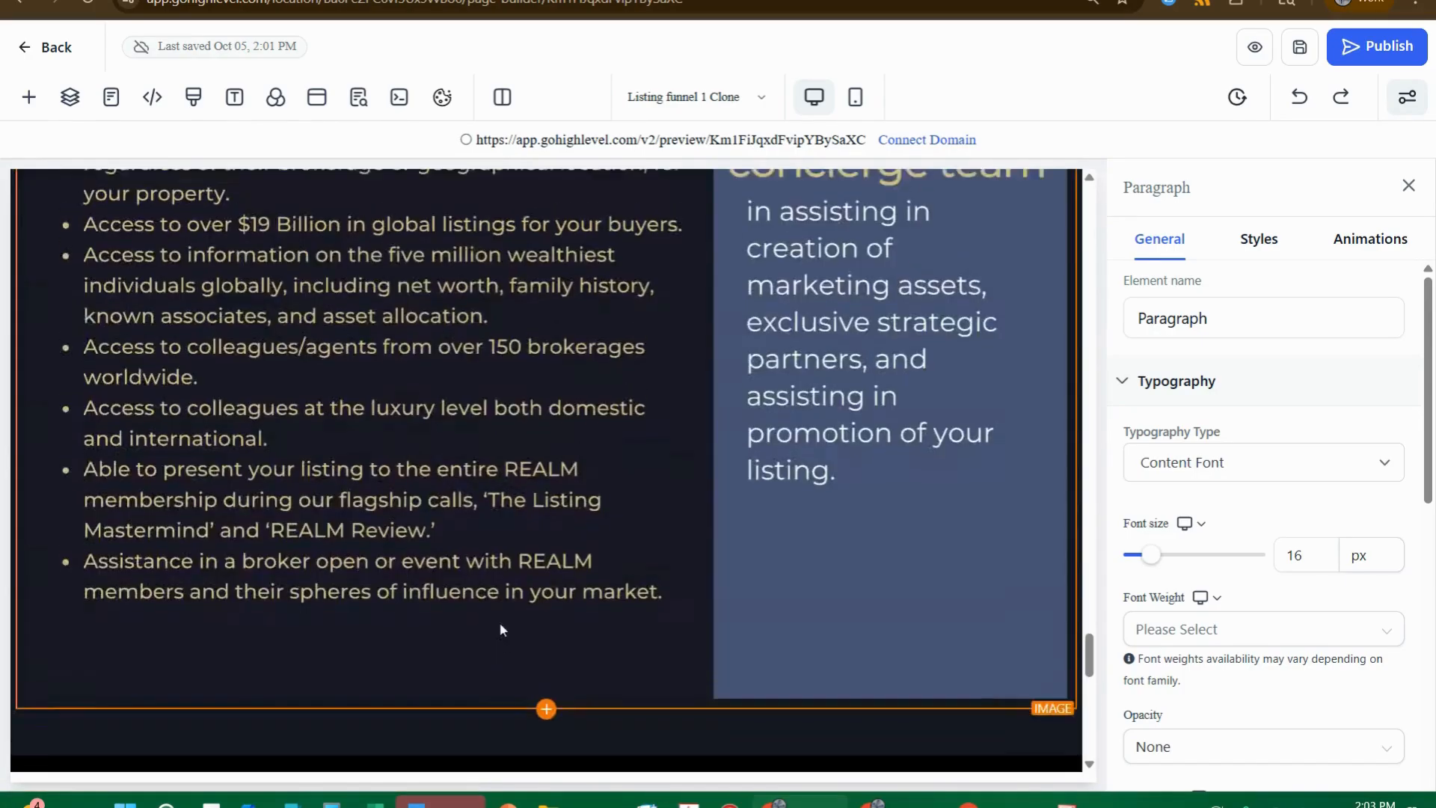
{"action": "scroll", "coordinate": [493, 586], "scroll_direction": "up", "scroll_amount": 20}
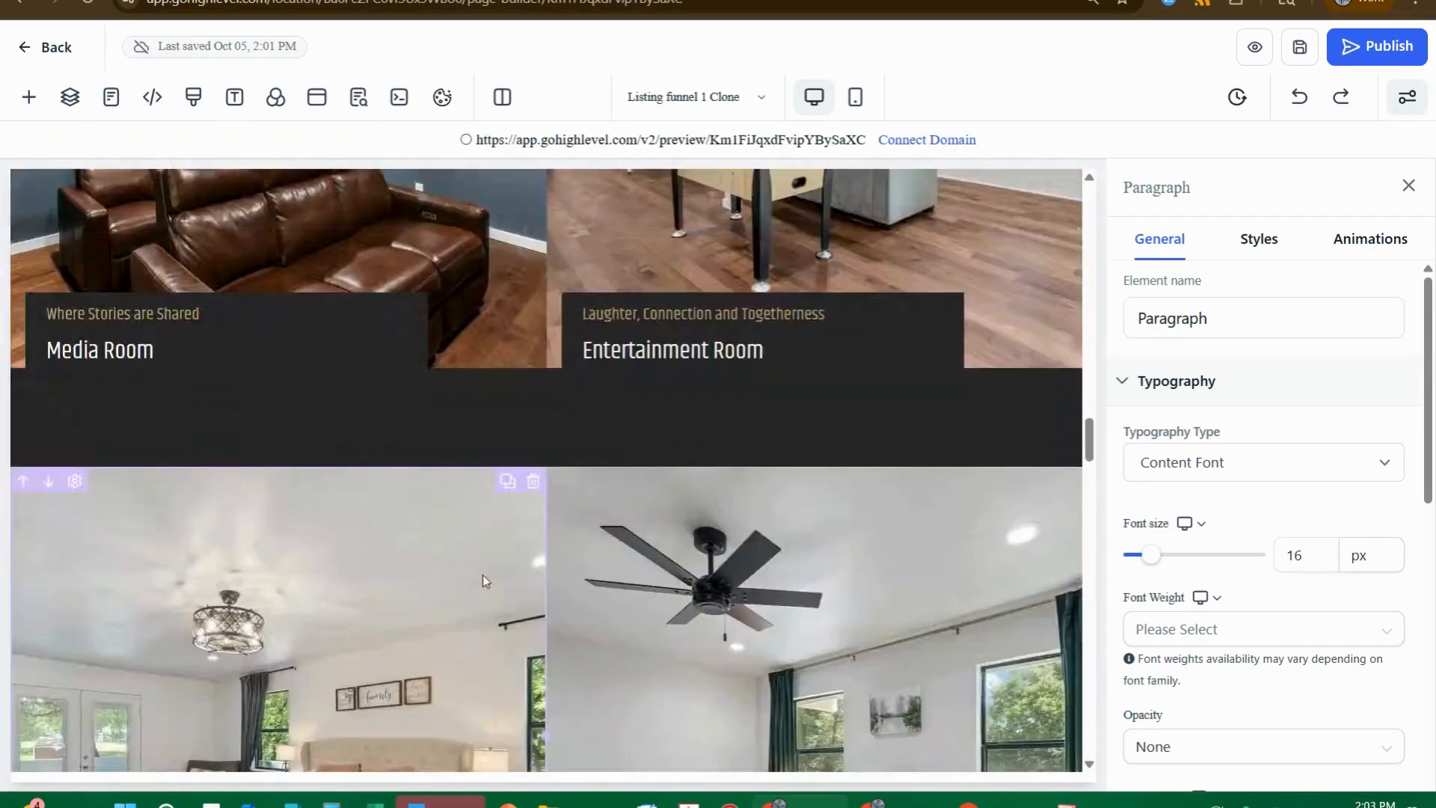
{"action": "scroll", "coordinate": [493, 565], "scroll_direction": "up", "scroll_amount": 15}
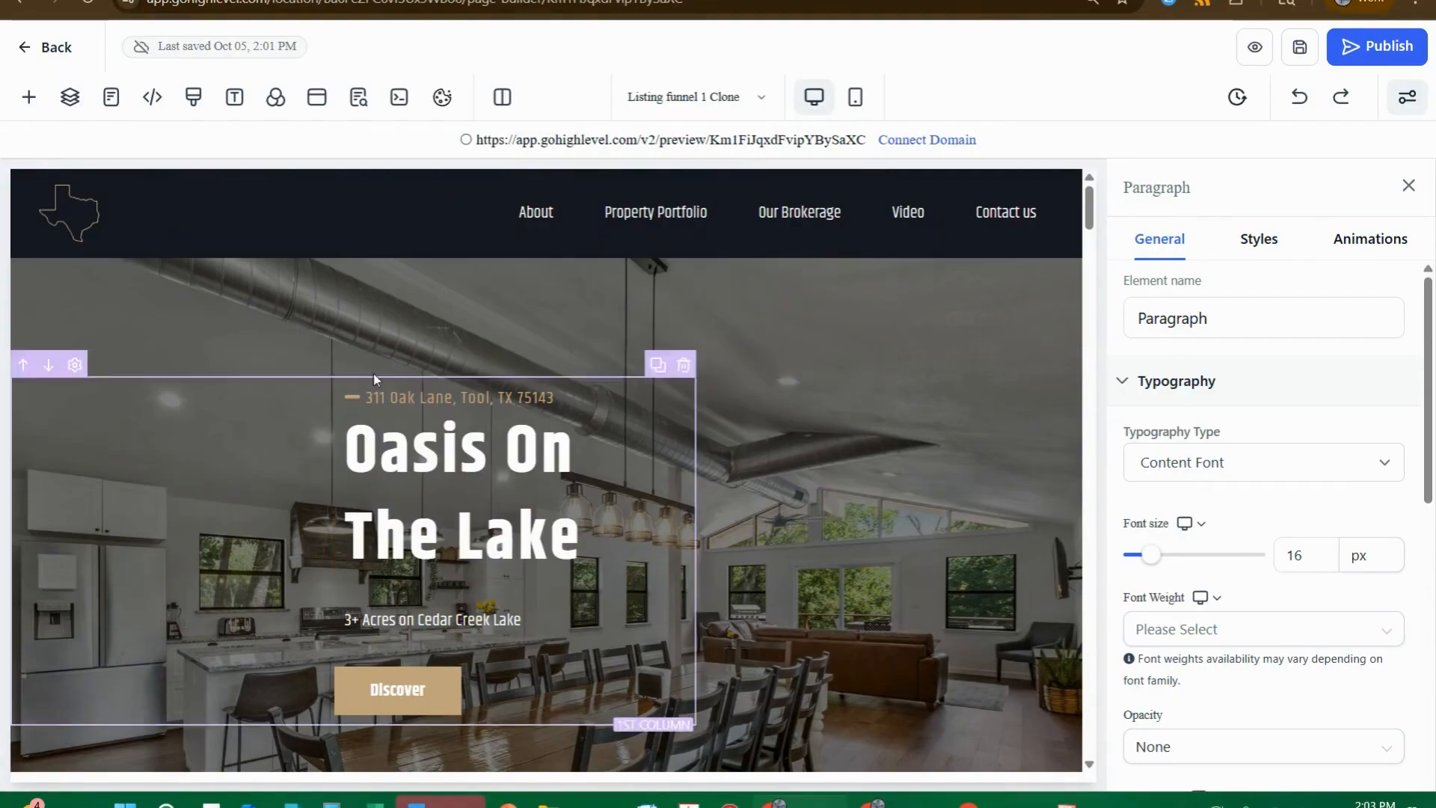
{"action": "scroll", "coordinate": [360, 347], "scroll_direction": "down", "scroll_amount": 9}
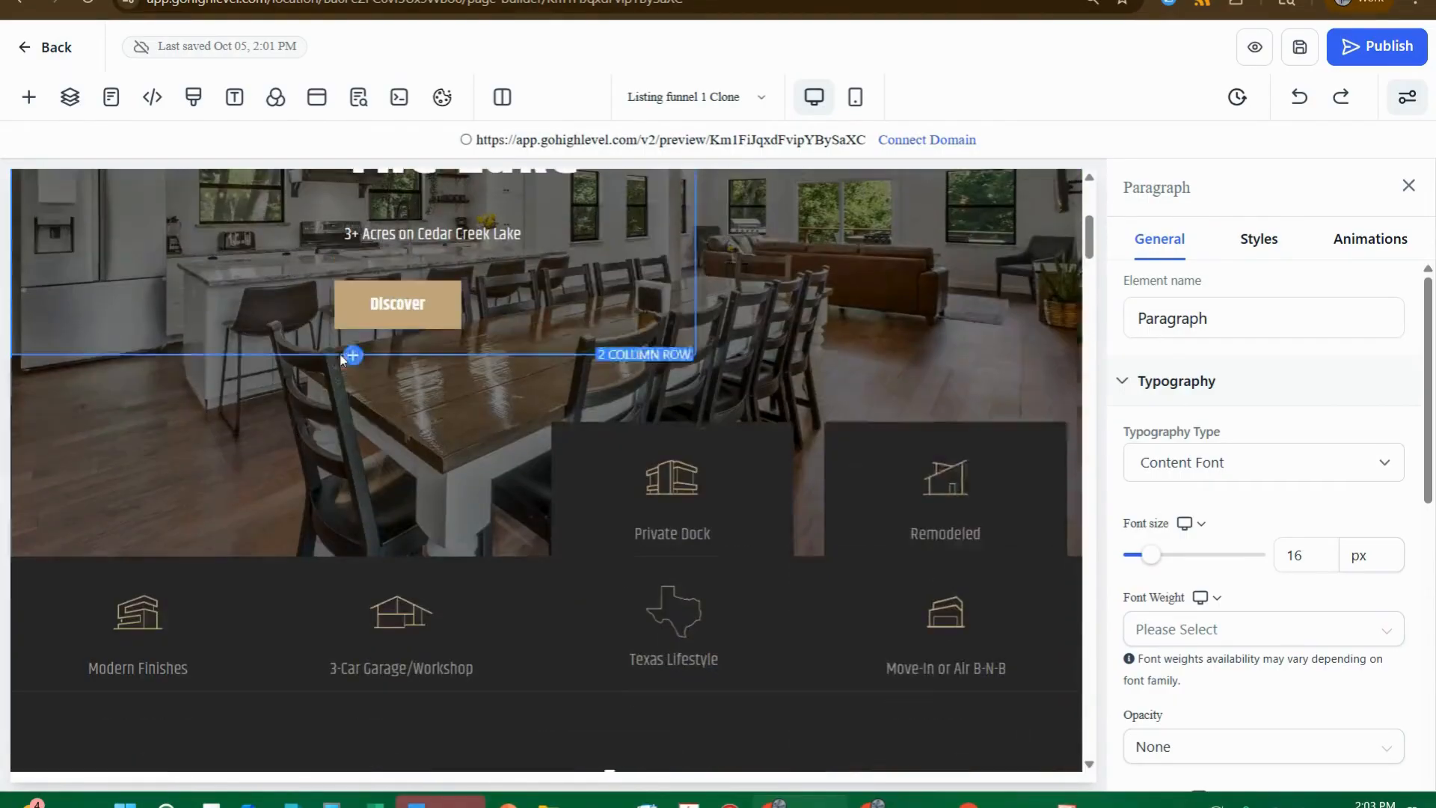
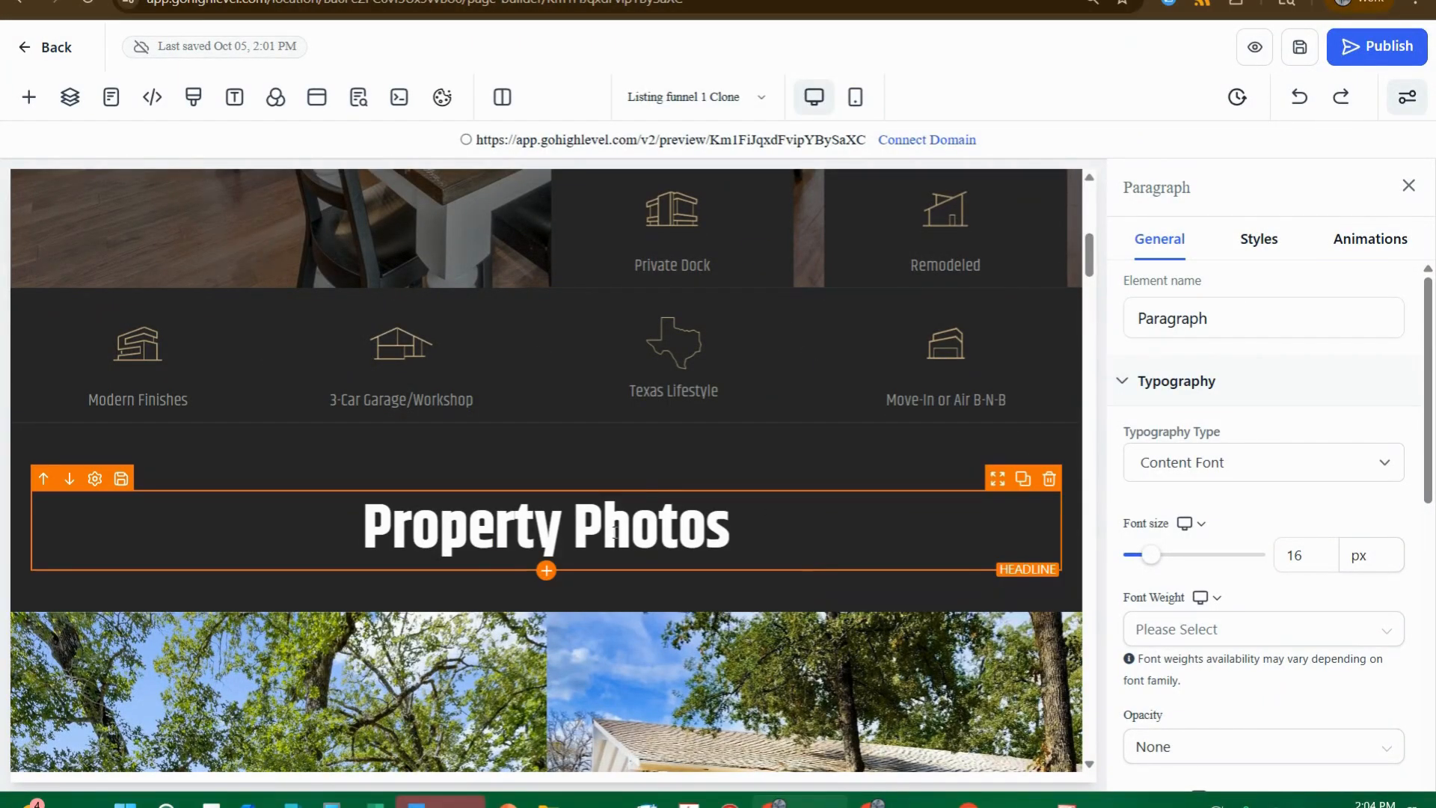
{"action": "scroll", "coordinate": [519, 471], "scroll_direction": "up", "scroll_amount": 1}
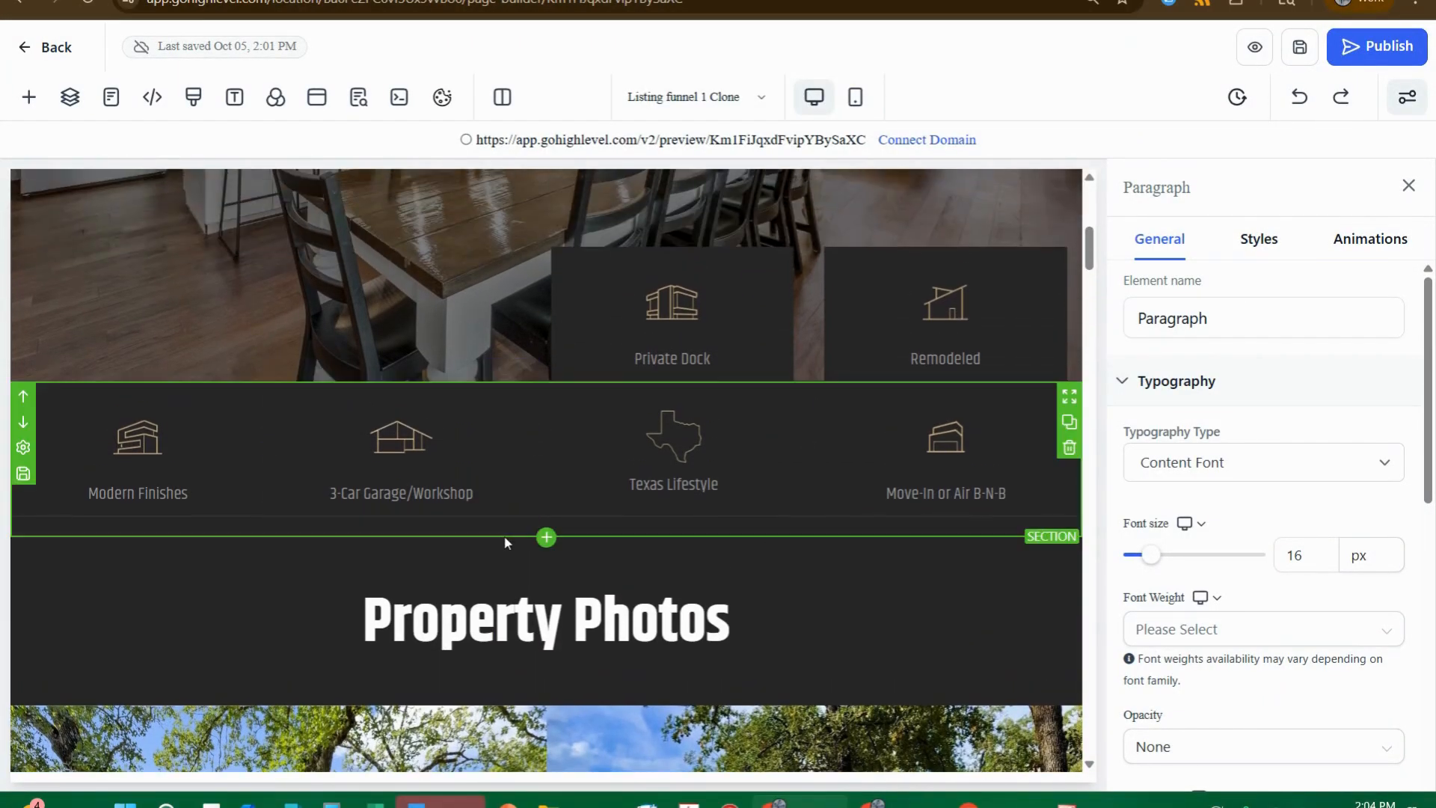
{"action": "scroll", "coordinate": [644, 509], "scroll_direction": "down", "scroll_amount": 3}
{"action": "scroll", "coordinate": [712, 439], "scroll_direction": "up", "scroll_amount": 4}
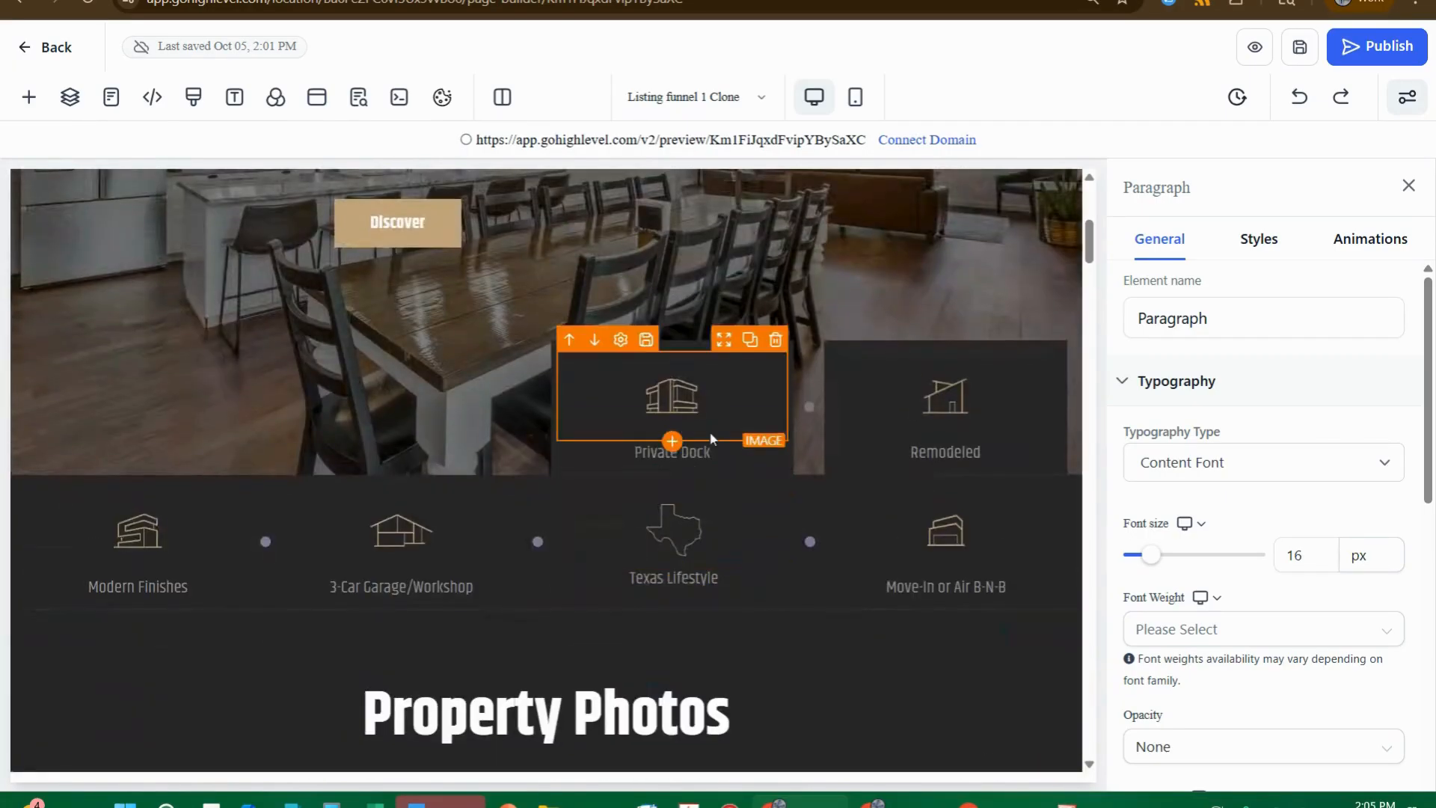
{"action": "scroll", "coordinate": [696, 441], "scroll_direction": "up", "scroll_amount": 2}
{"action": "scroll", "coordinate": [632, 447], "scroll_direction": "down", "scroll_amount": 6}
{"action": "scroll", "coordinate": [568, 462], "scroll_direction": "up", "scroll_amount": 1}
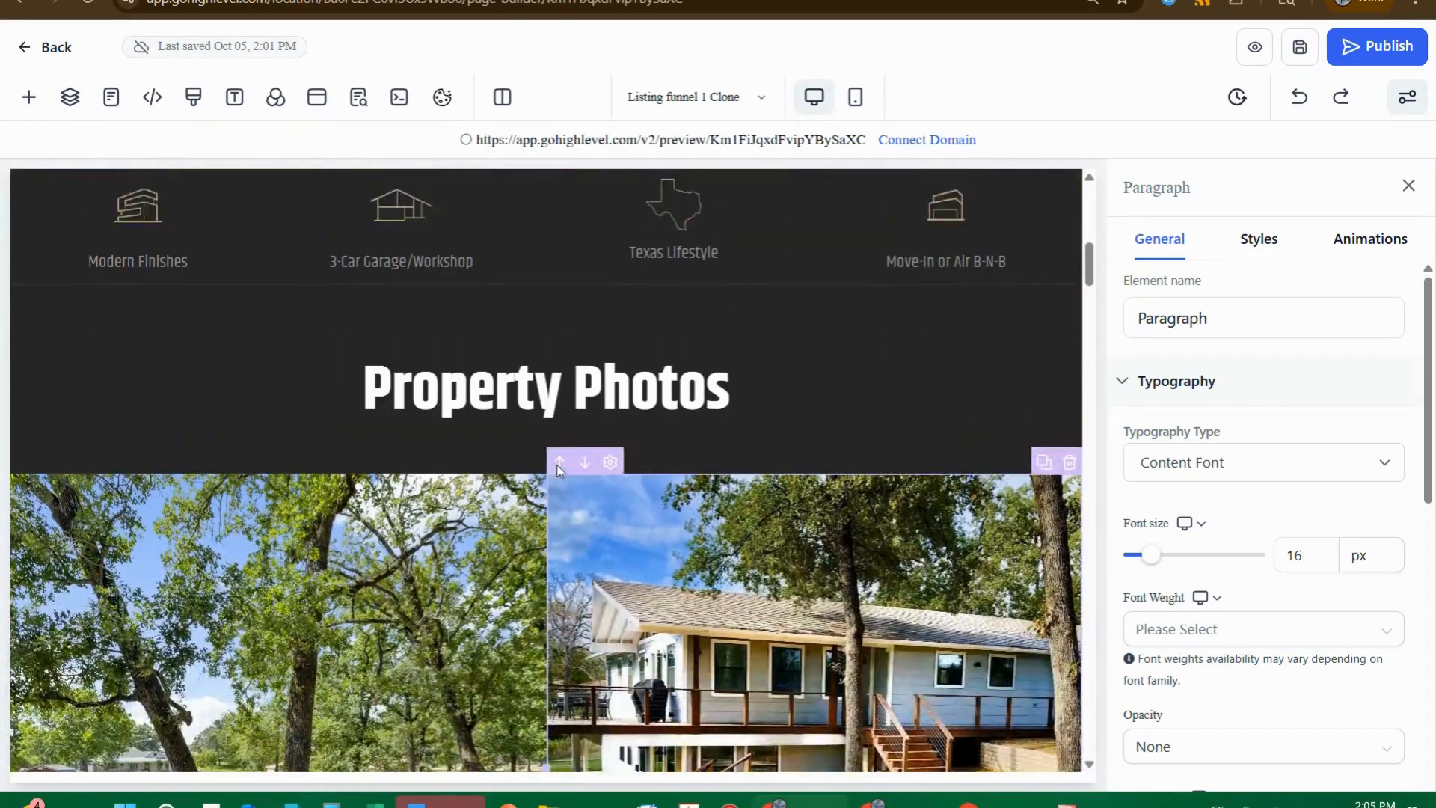
- Duplicate the "Property Photos" gallery section and delete the extra gallery section headed "Property Portfolio" below it
{"action": "scroll", "coordinate": [556, 464], "scroll_direction": "up", "scroll_amount": 1}
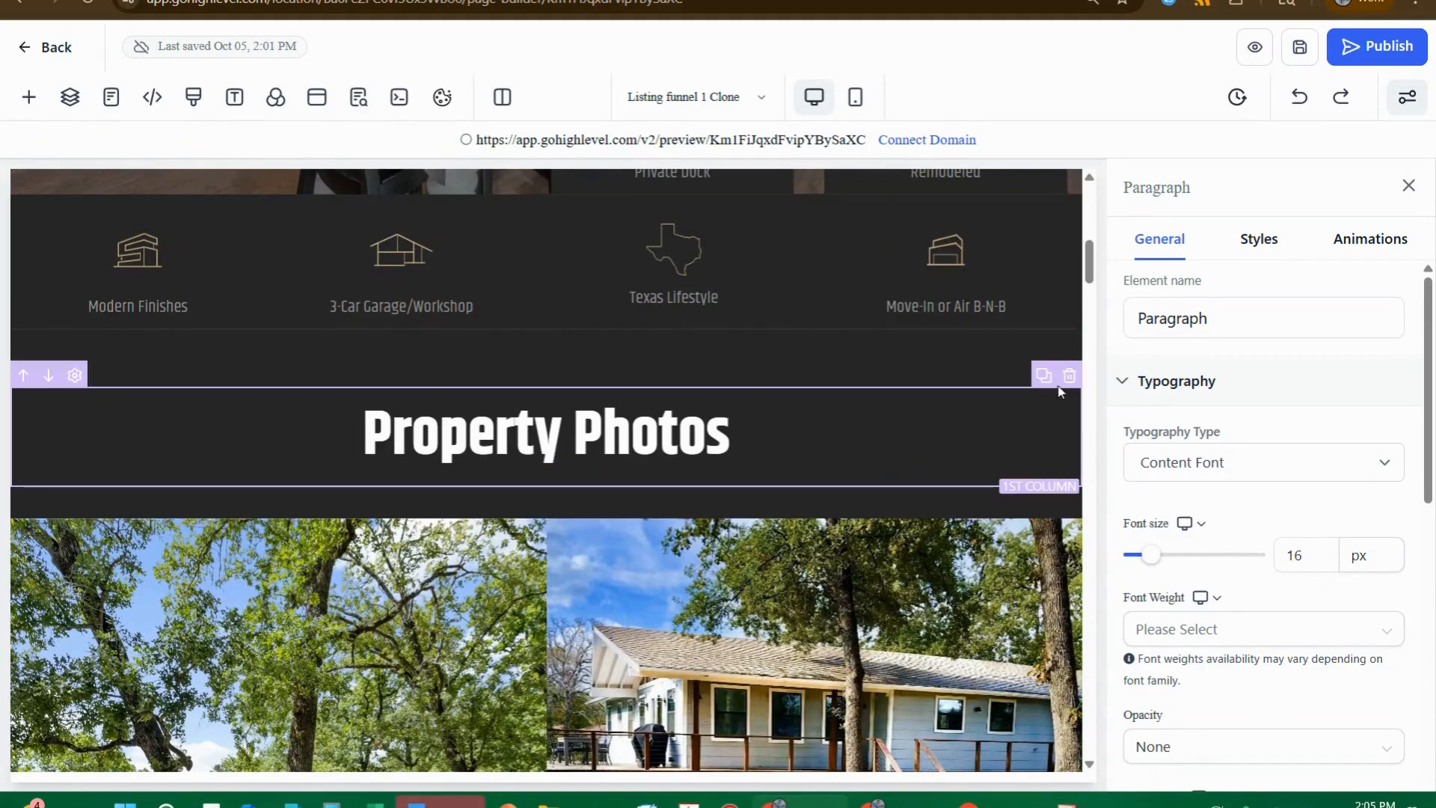
{"action": "scroll", "coordinate": [921, 481], "scroll_direction": "down", "scroll_amount": 6}
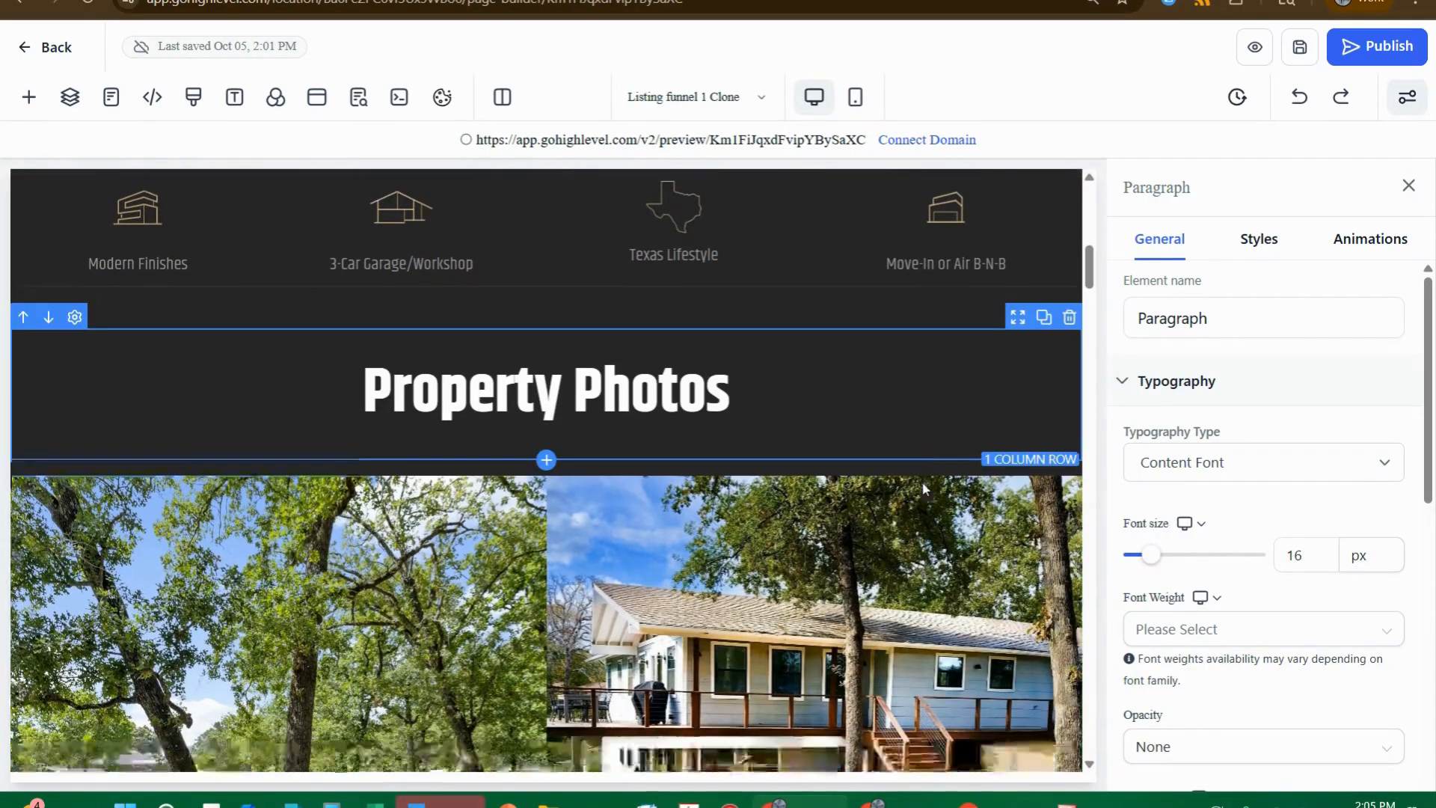
{"action": "scroll", "coordinate": [921, 482], "scroll_direction": "up", "scroll_amount": 4}
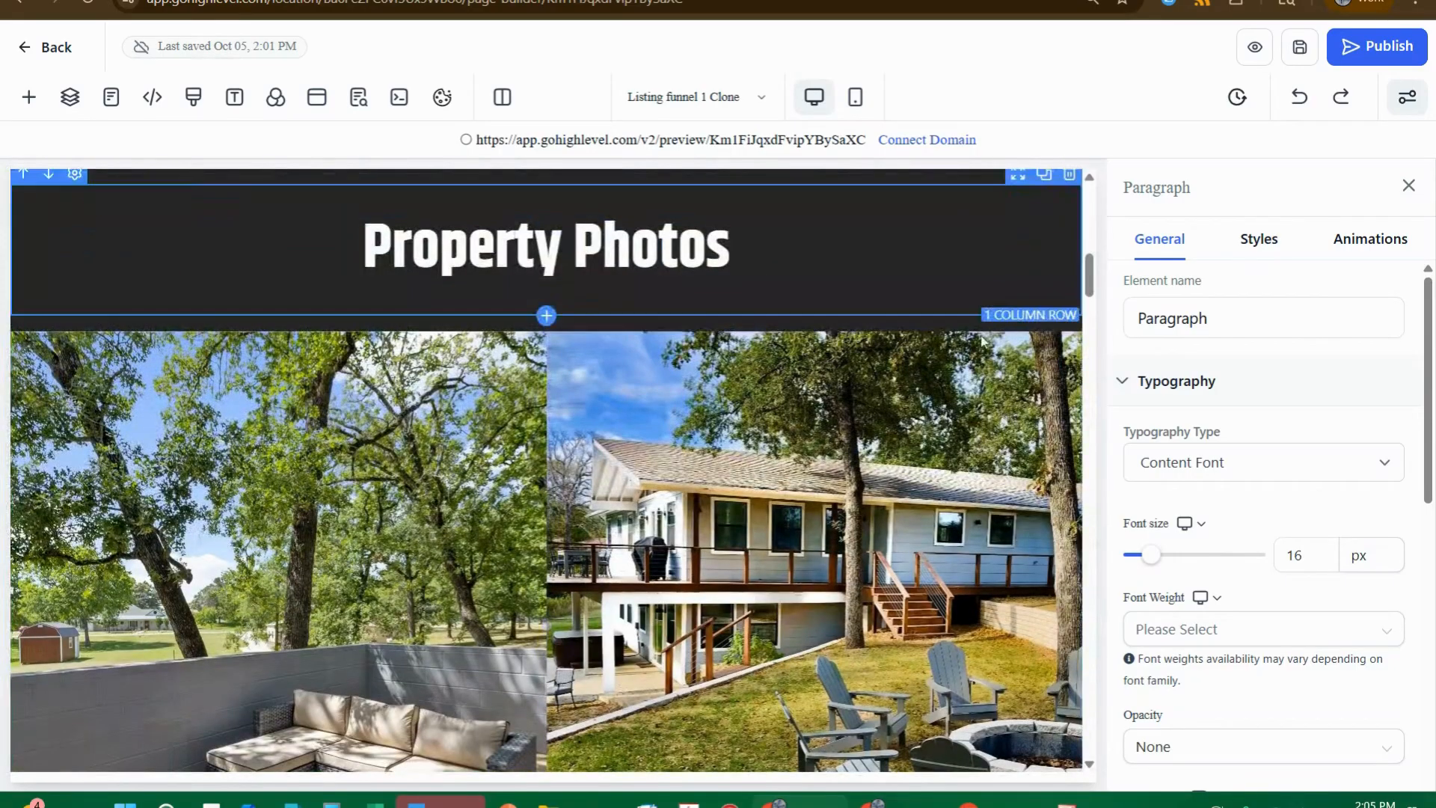
{"action": "scroll", "coordinate": [1006, 350], "scroll_direction": "up", "scroll_amount": 2}
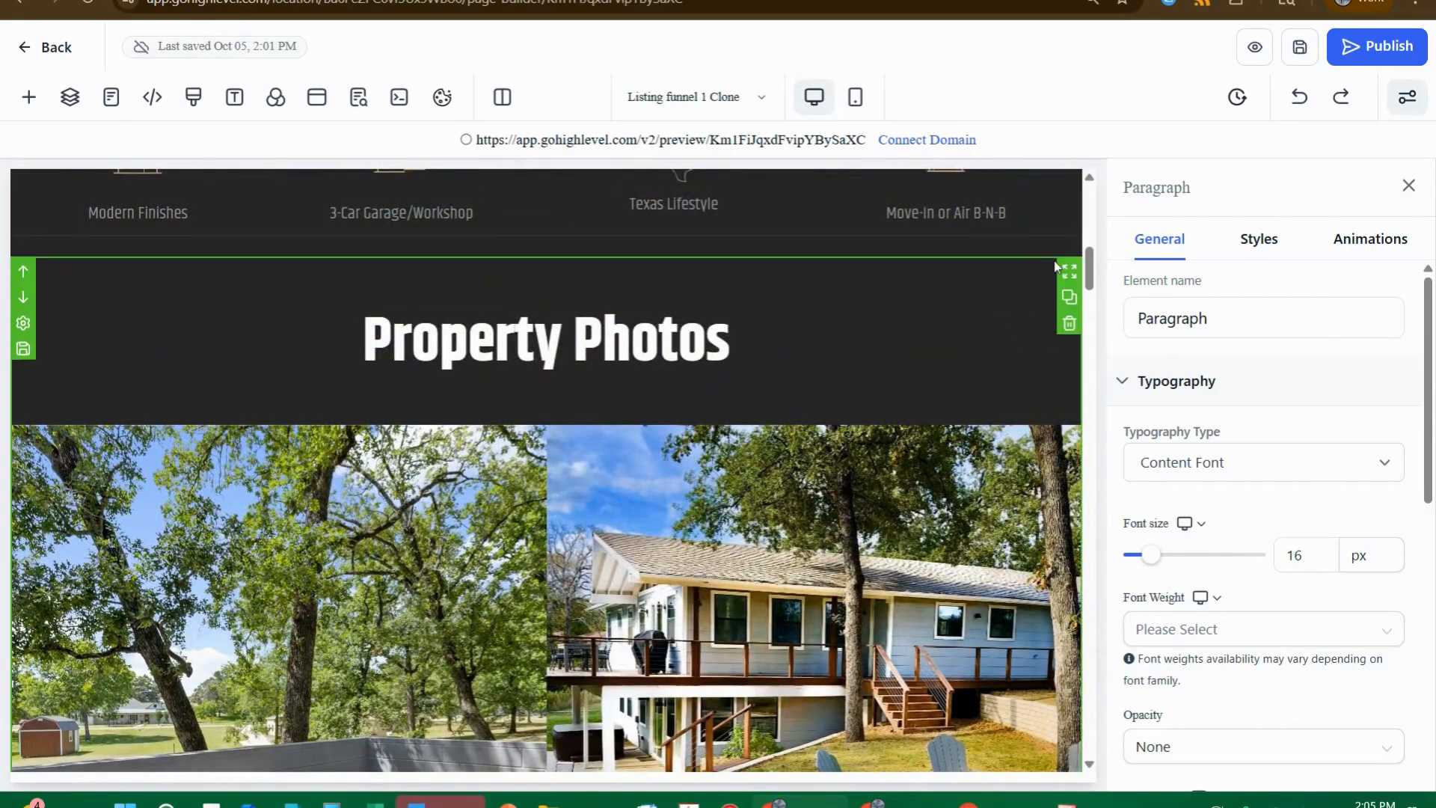
{"action": "left_click", "coordinate": [1070, 298]}
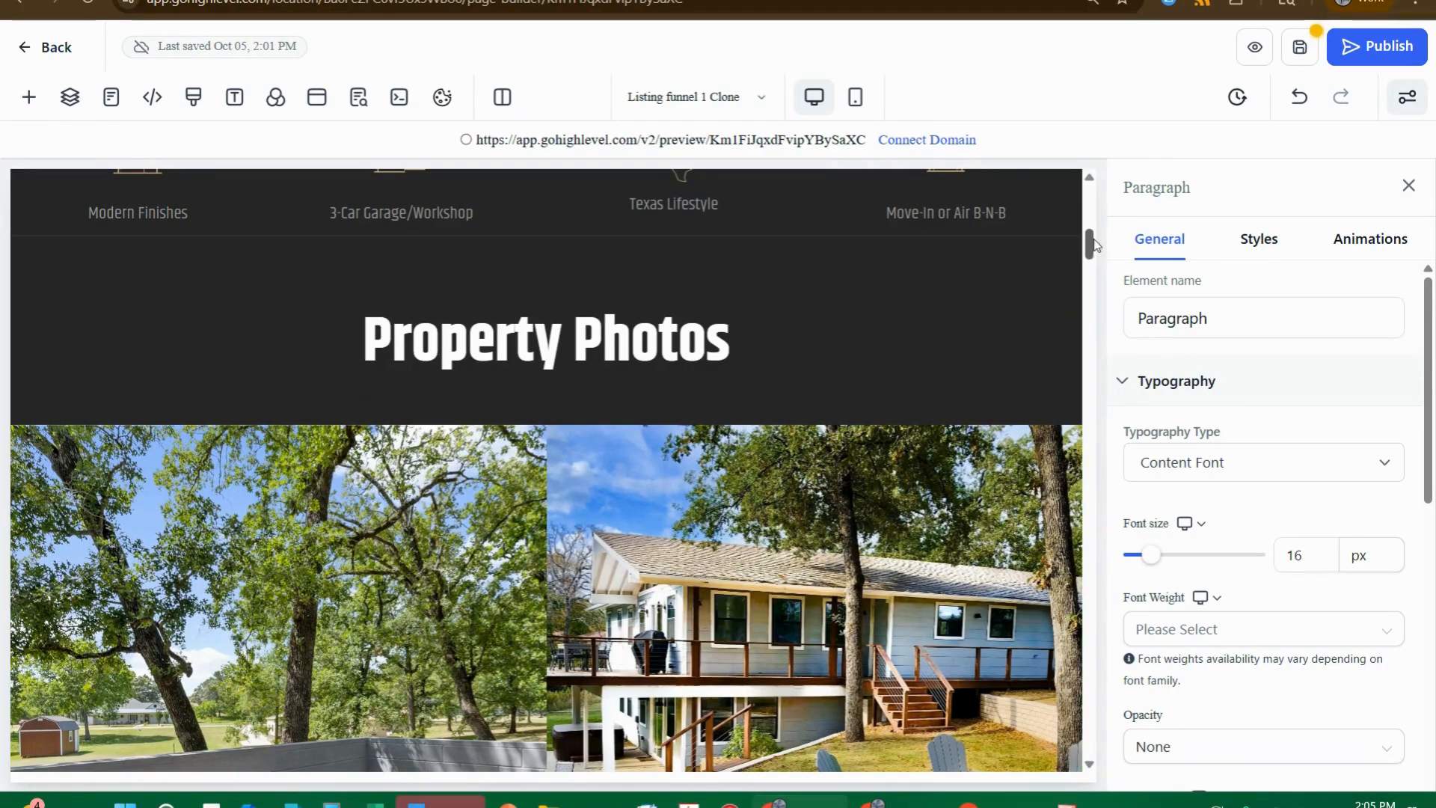
{"action": "mouse_move", "coordinate": [1088, 247]}
{"action": "left_mouse_down"}
{"action": "mouse_move", "coordinate": [1094, 375]}
{"action": "mouse_move", "coordinate": [1098, 279]}
{"action": "mouse_move", "coordinate": [1115, 408]}
{"action": "mouse_move", "coordinate": [1113, 593]}
{"action": "mouse_move", "coordinate": [1114, 395]}
{"action": "left_mouse_up"}
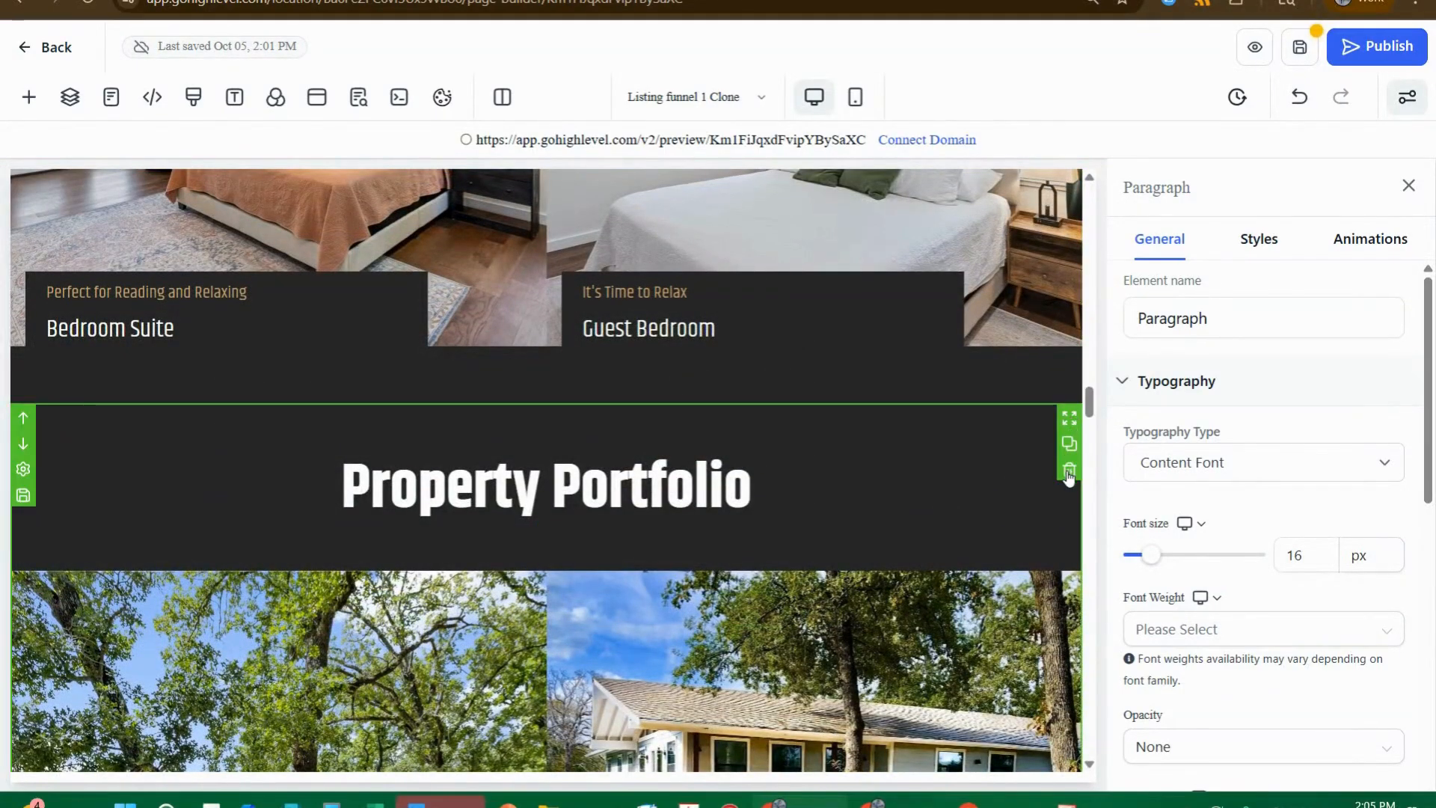
{"action": "left_click", "coordinate": [1067, 474]}
{"action": "left_click_drag", "start_coordinate": [1089, 500], "coordinate": [1061, 263]}
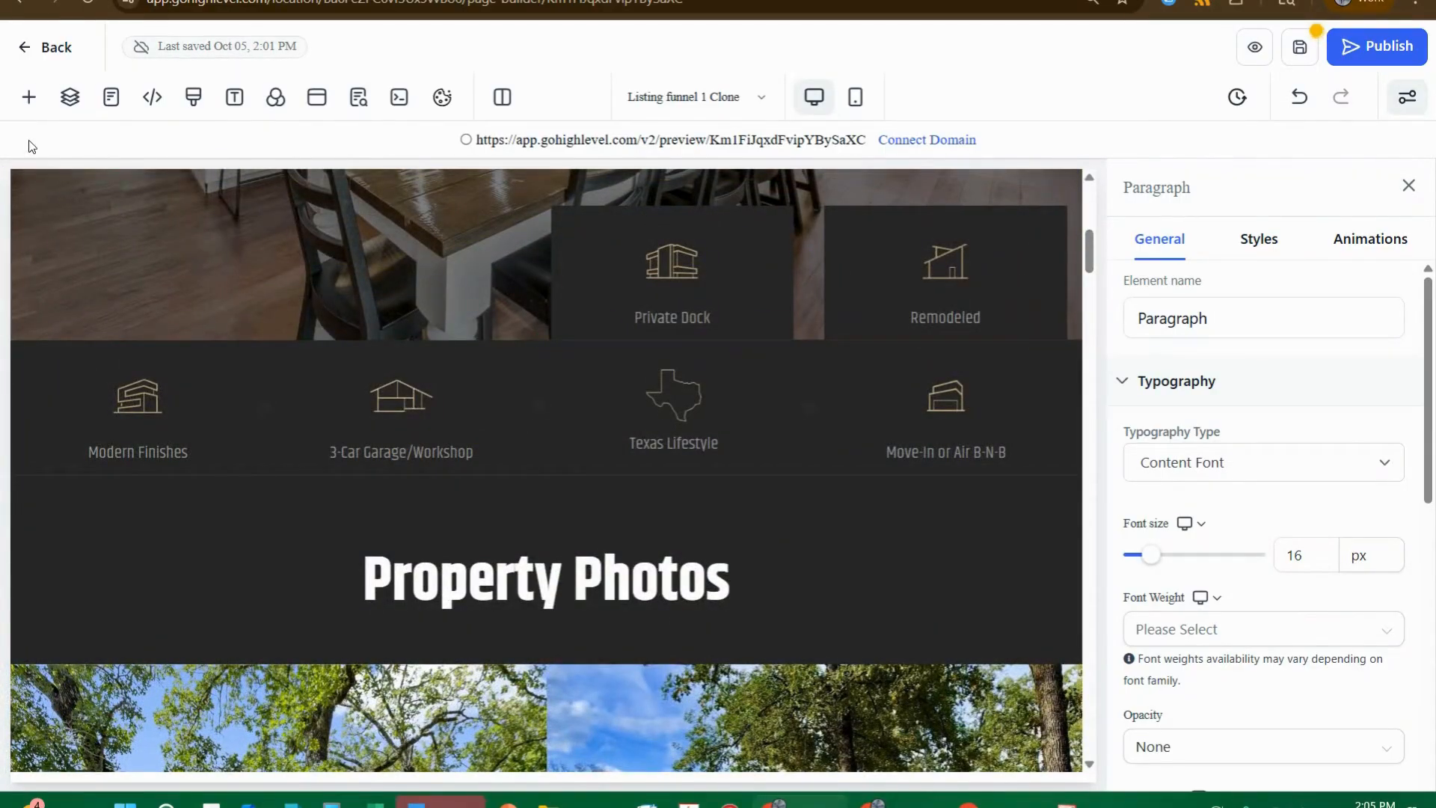
- Browse the quick-add items, section widths and individual elements that can be added to the page
{"action": "left_click", "coordinate": [29, 99]}
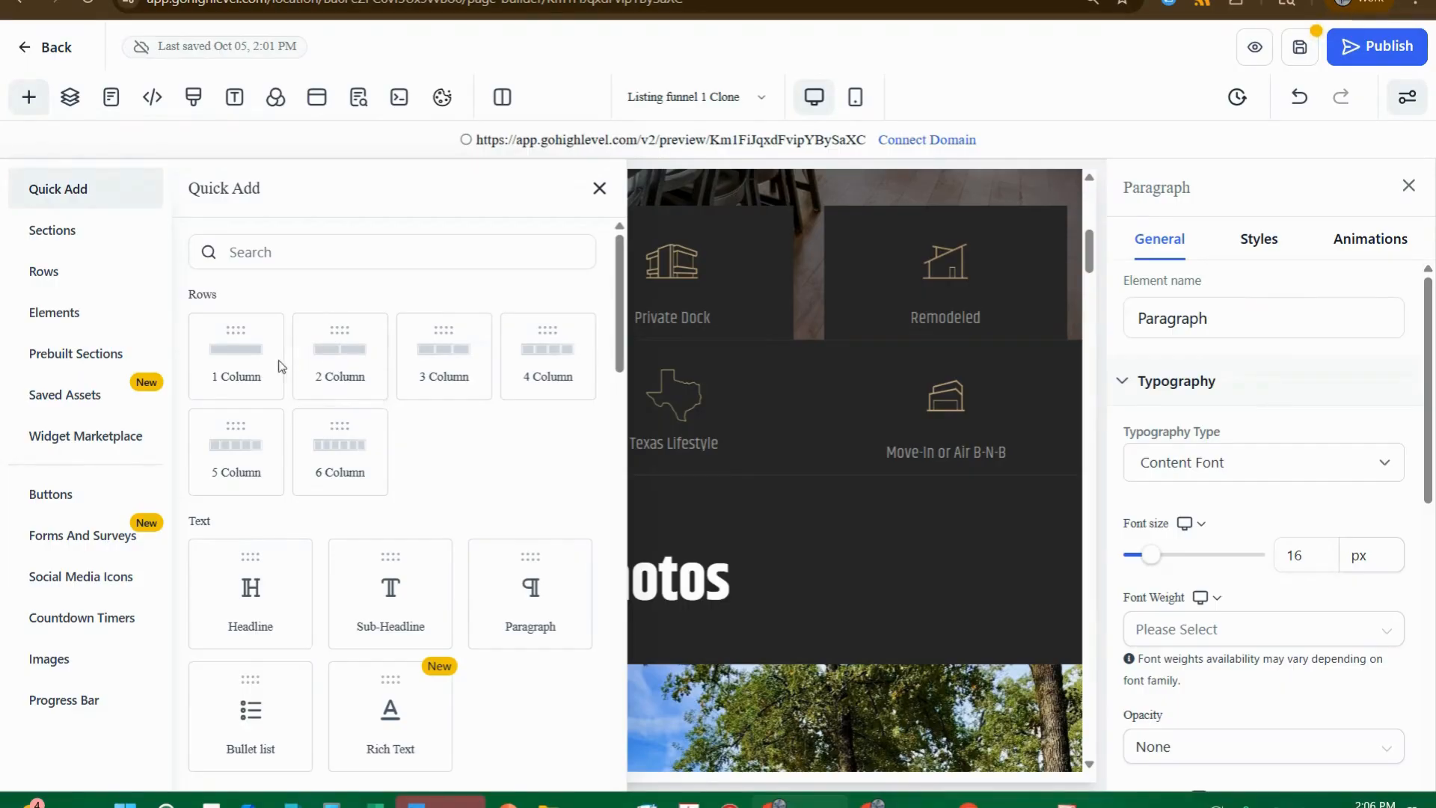
{"action": "left_click", "coordinate": [74, 236]}
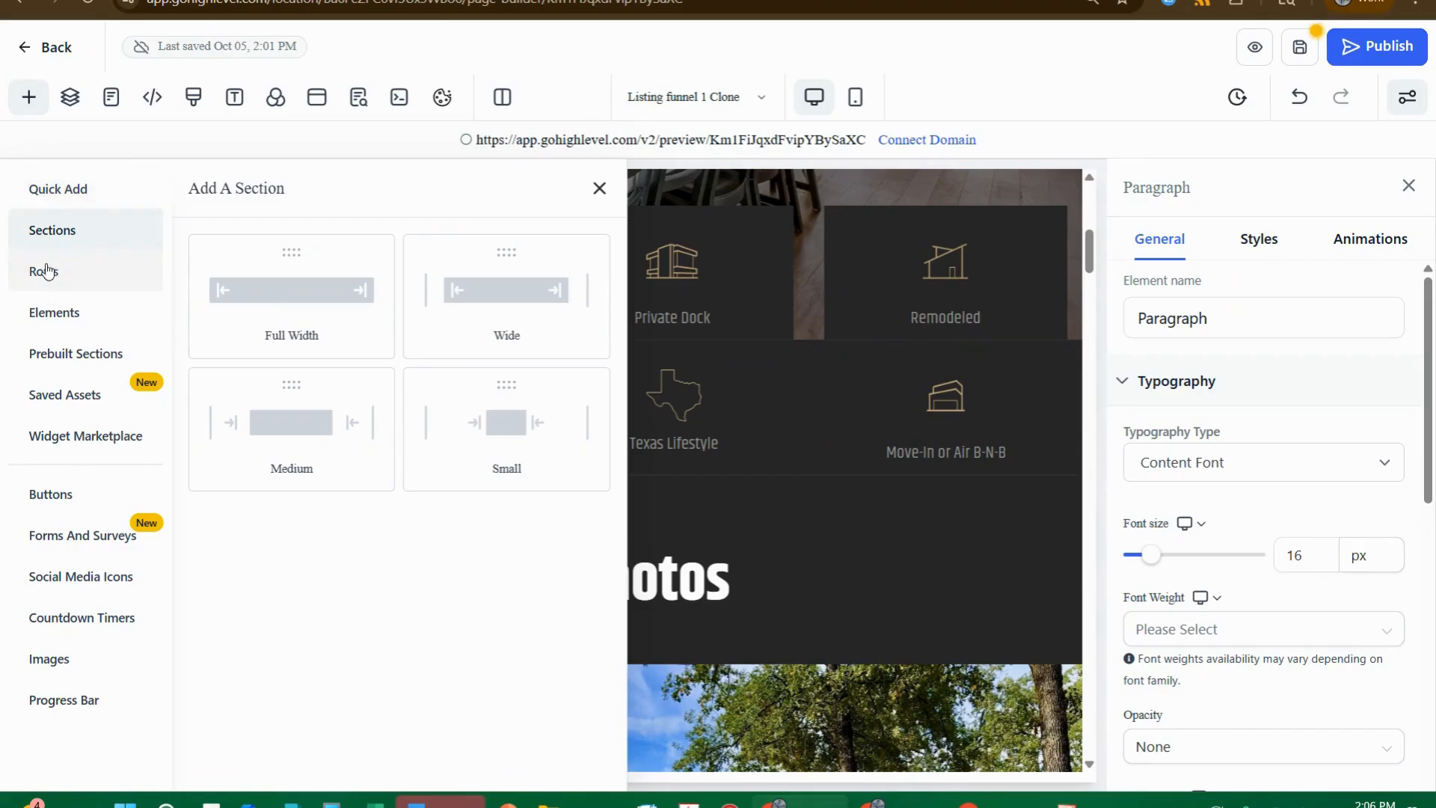
{"action": "left_click", "coordinate": [54, 320]}
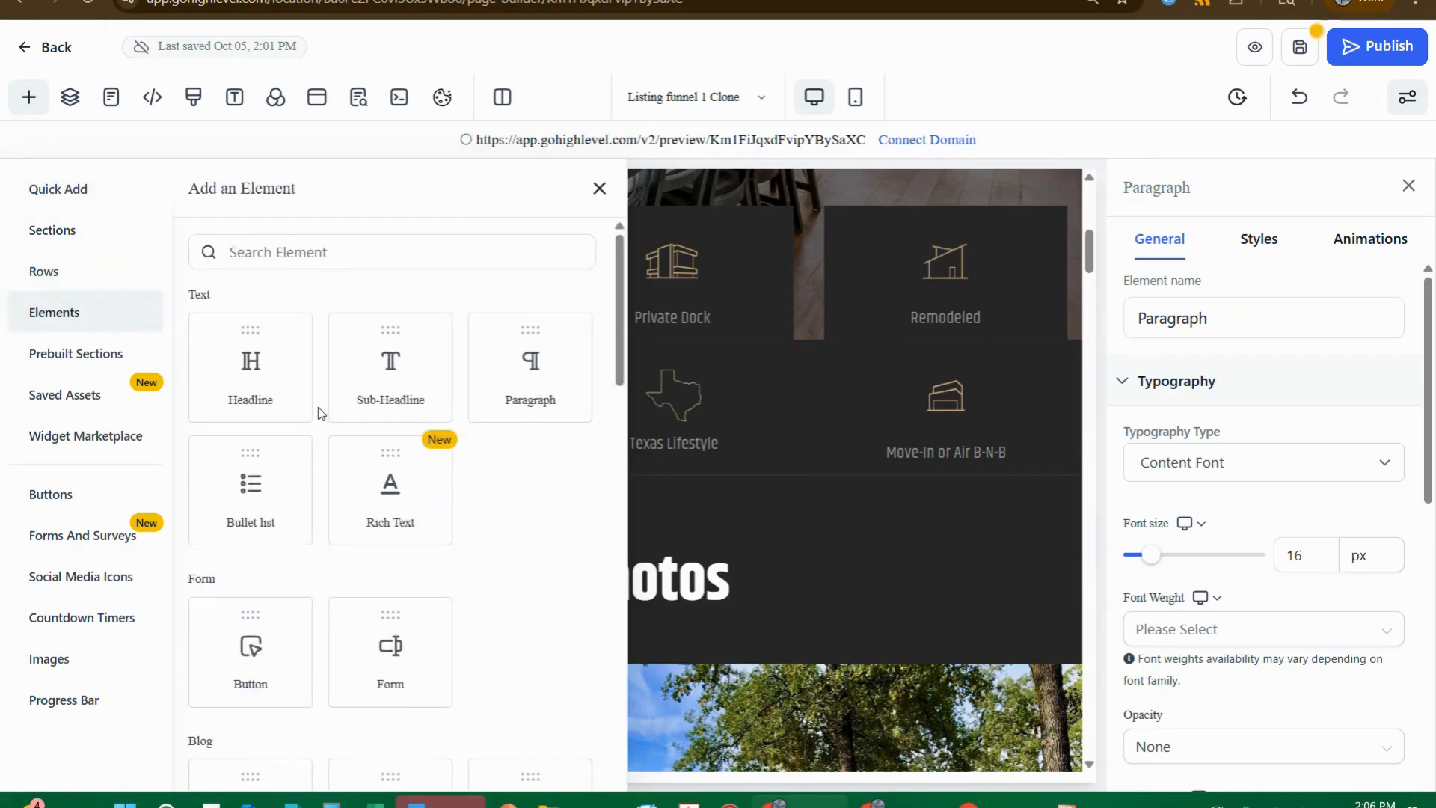
{"action": "left_click", "coordinate": [599, 188]}
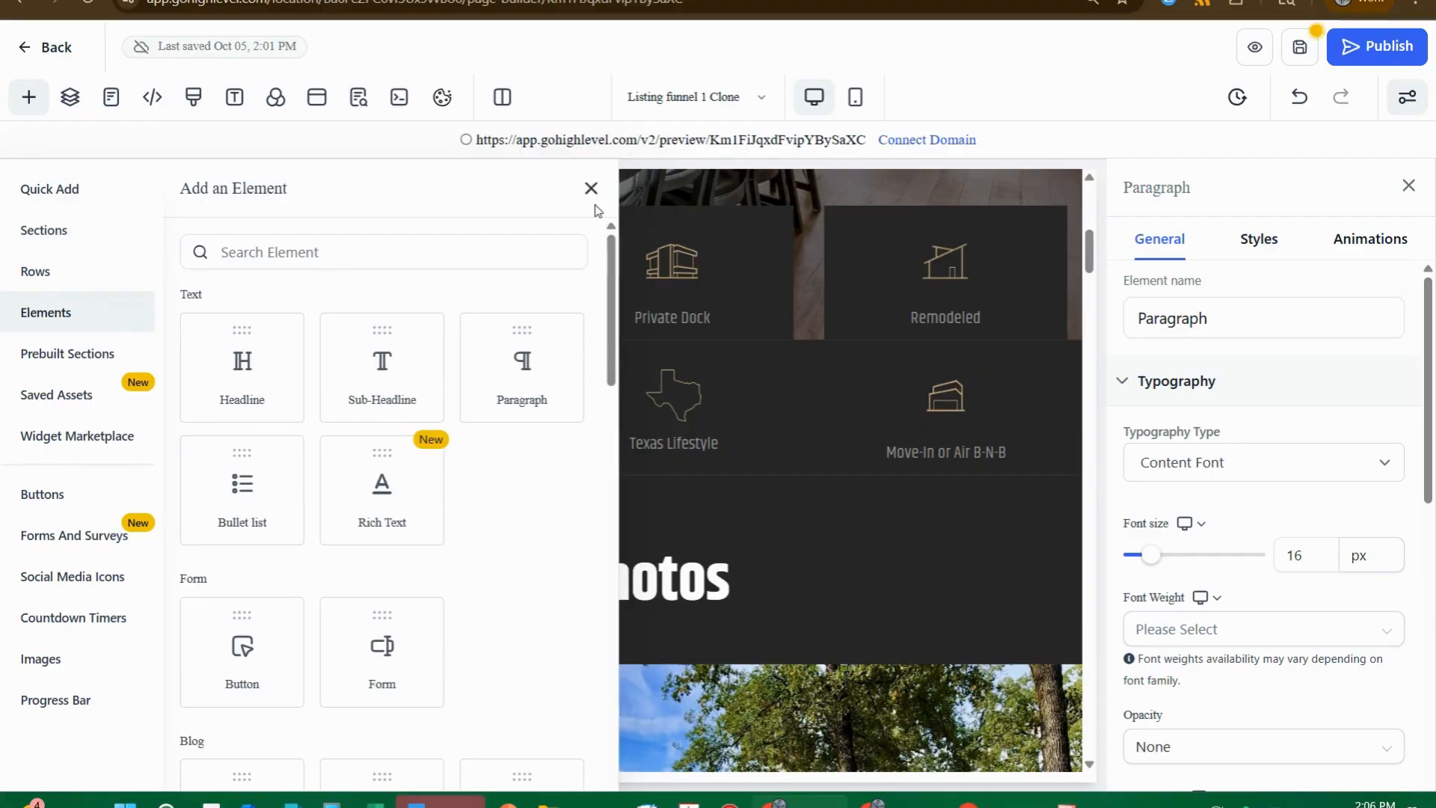
{"action": "left_click", "coordinate": [29, 96]}
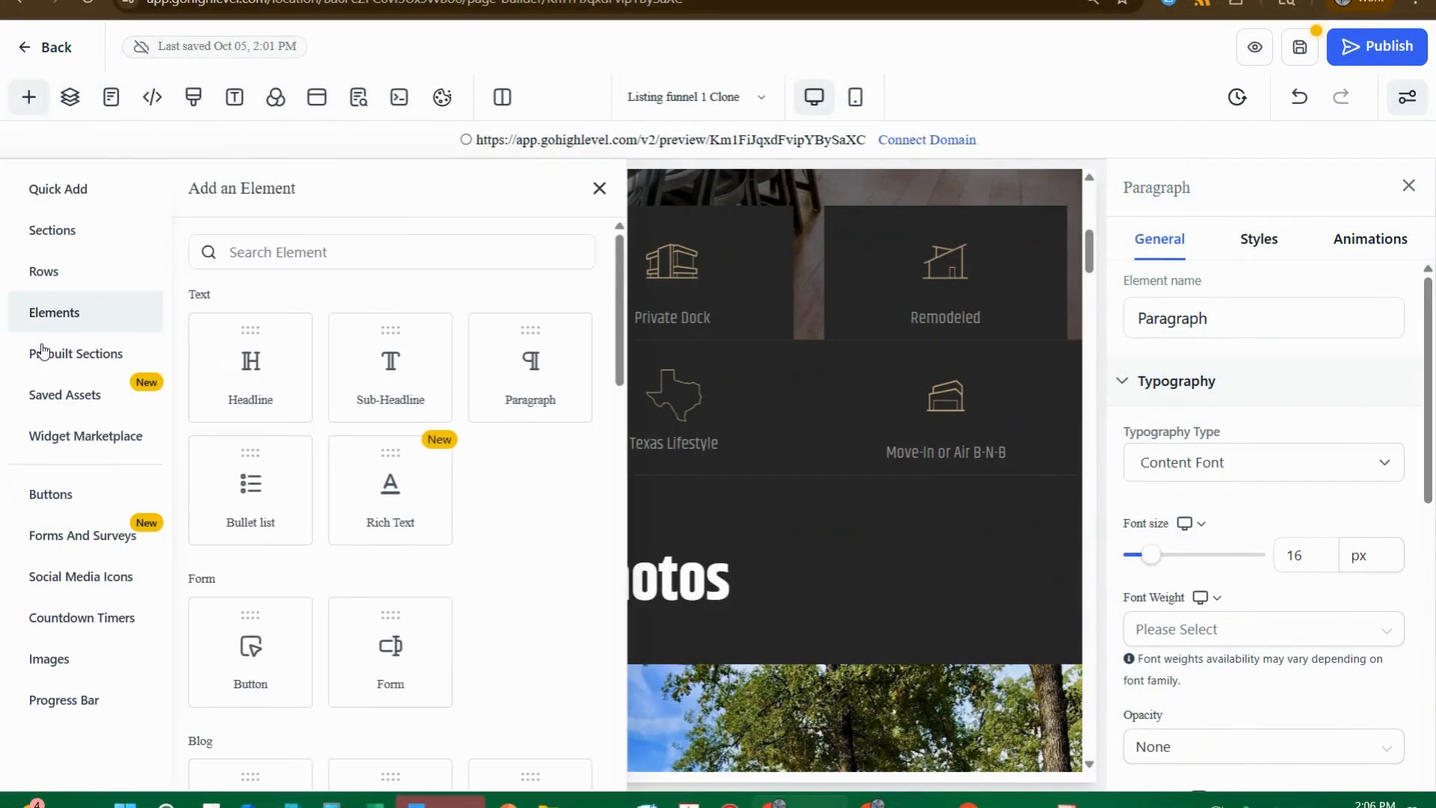
- Examine the prebuilt section templates in the About and FAQs categories
{"action": "left_click", "coordinate": [88, 354]}
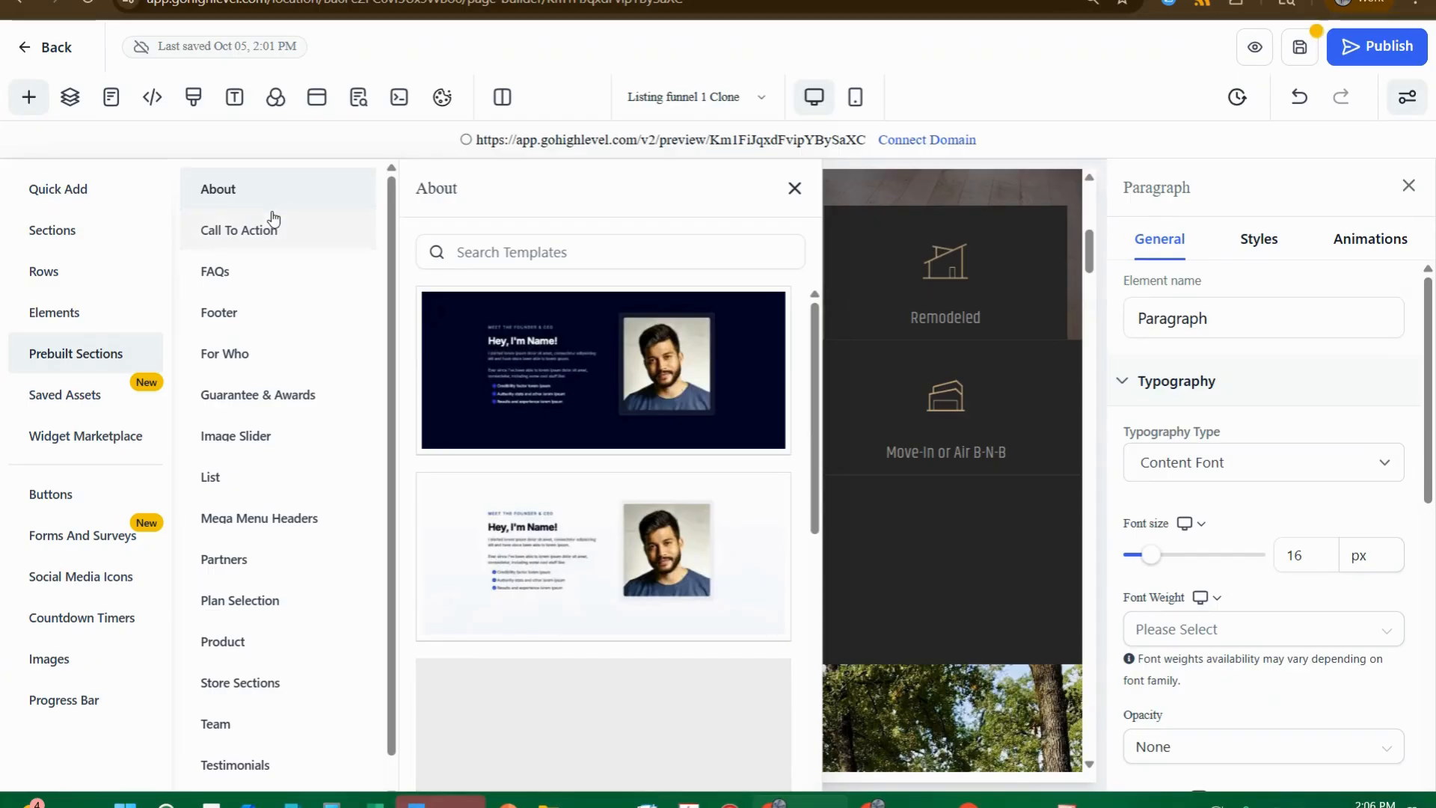
{"action": "scroll", "coordinate": [551, 433], "scroll_direction": "down", "scroll_amount": 10}
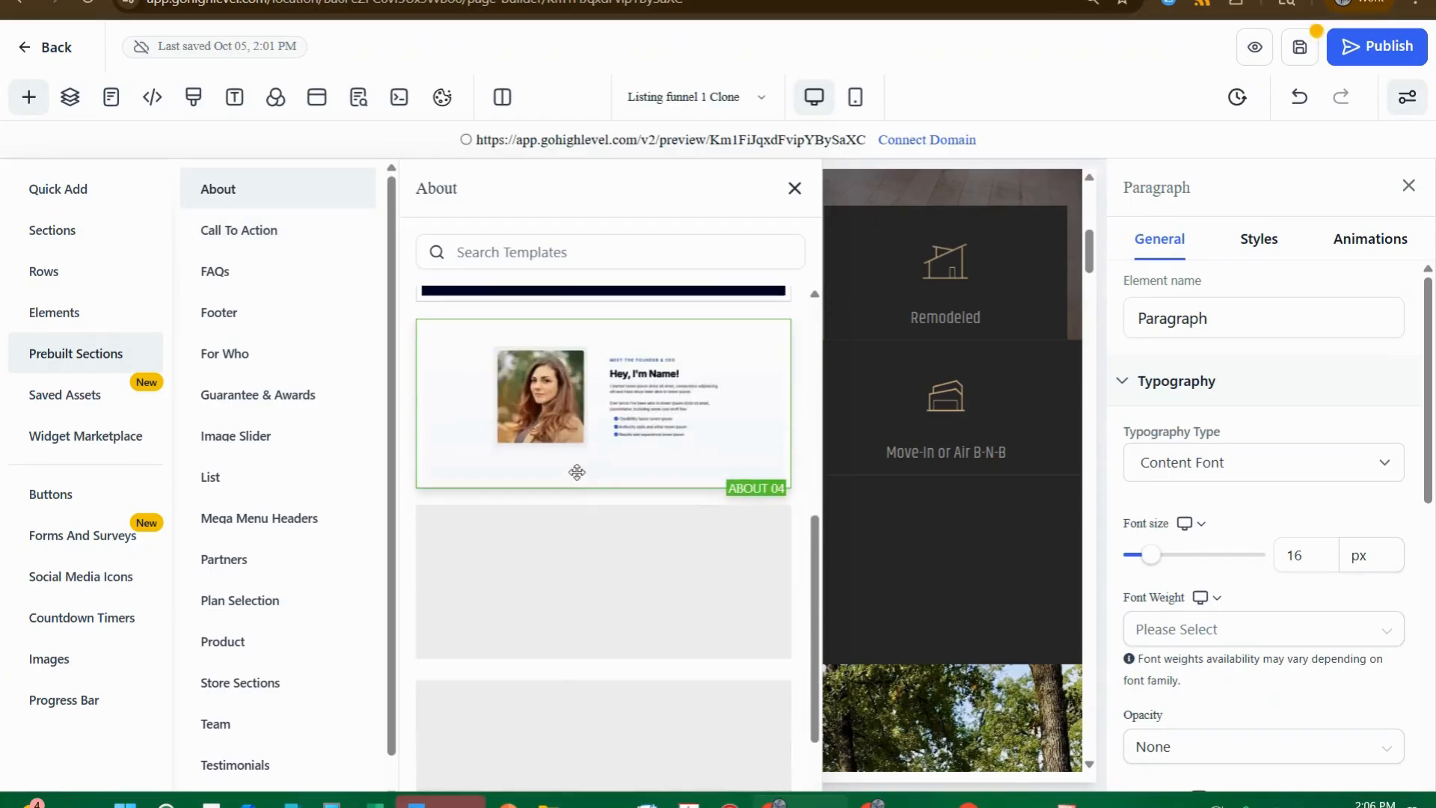
{"action": "scroll", "coordinate": [645, 587], "scroll_direction": "down", "scroll_amount": 1}
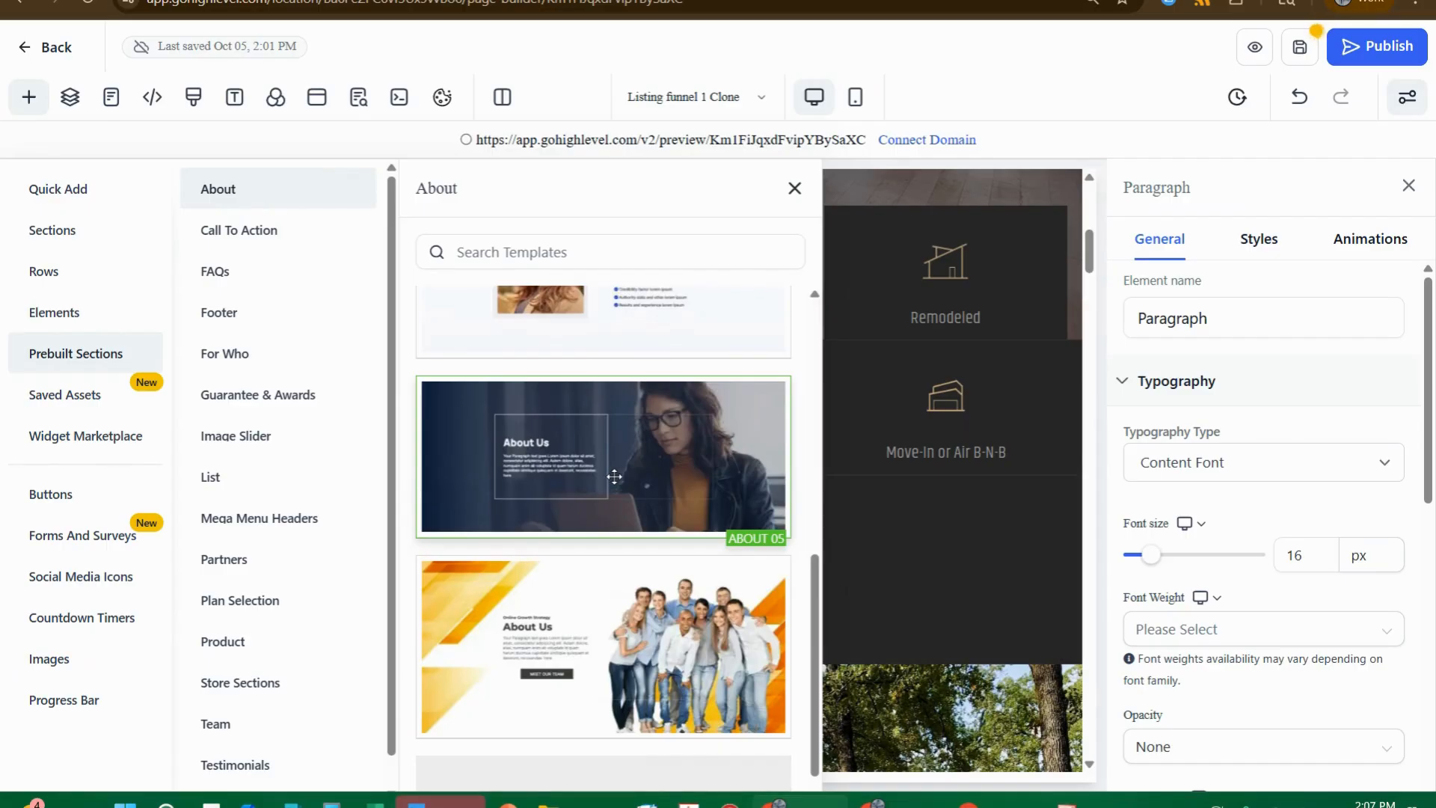
{"action": "left_click", "coordinate": [227, 272]}
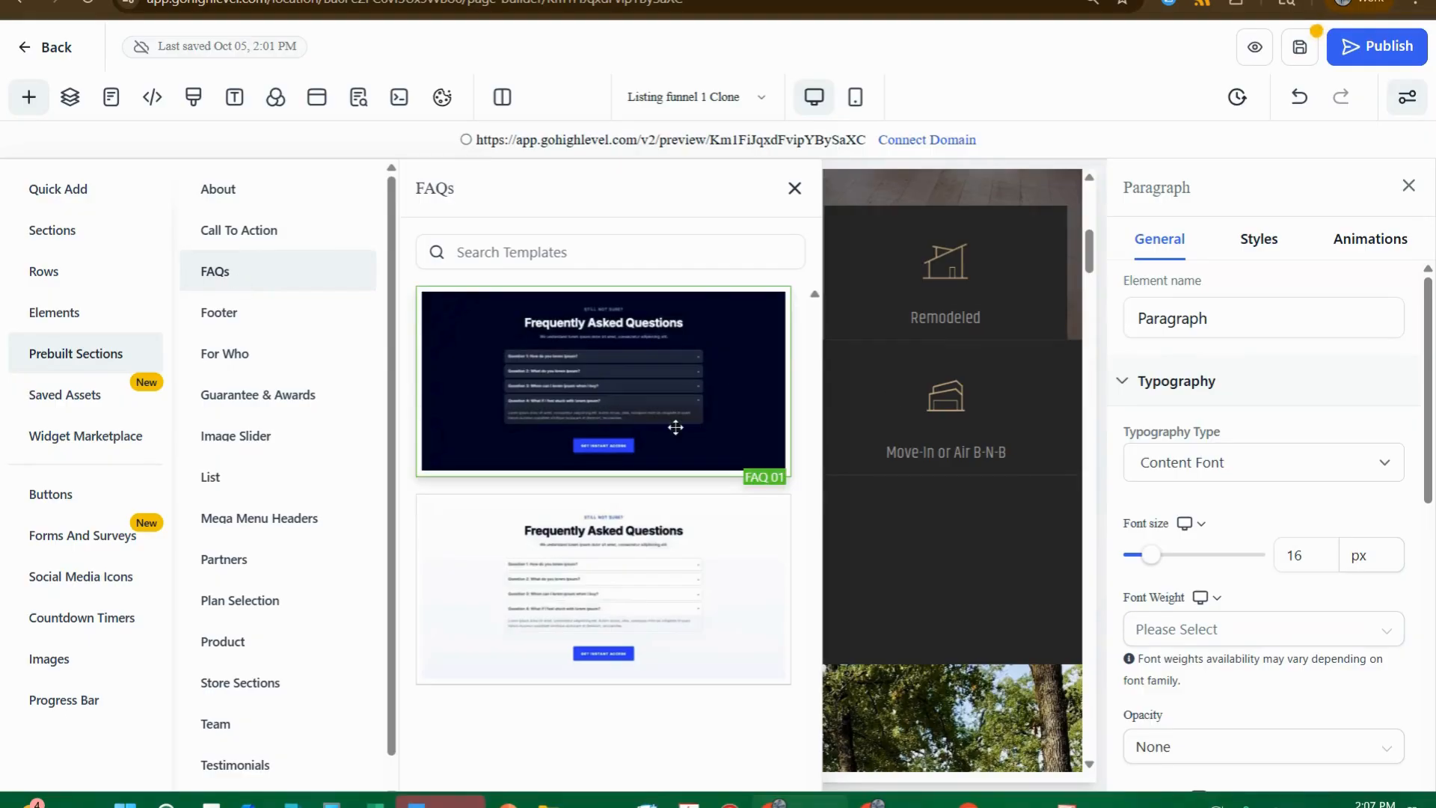
- Review the available row column layouts and go back through the section types to the quick-add items
{"action": "left_click", "coordinate": [41, 278]}
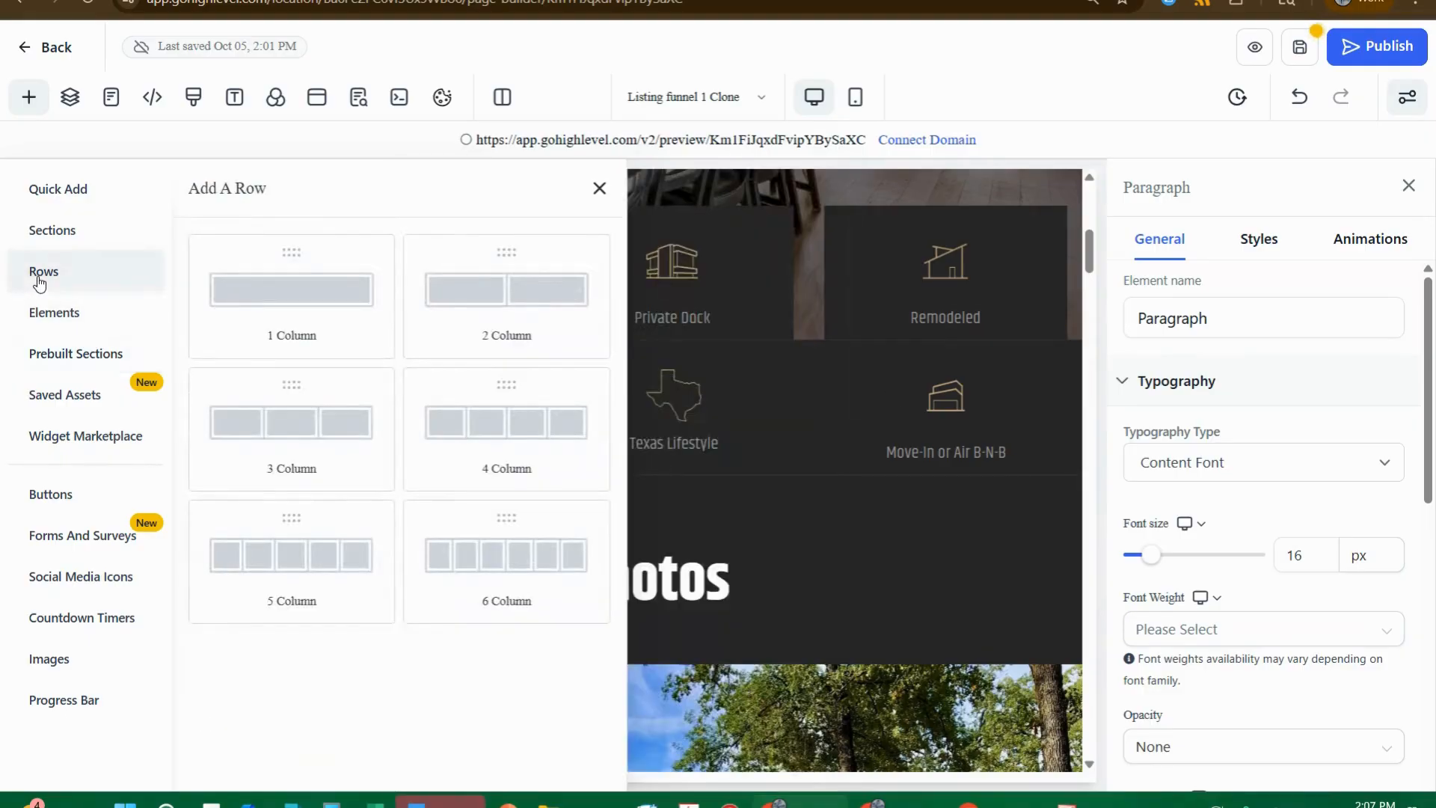
{"action": "left_click", "coordinate": [29, 237]}
{"action": "left_click", "coordinate": [38, 192]}
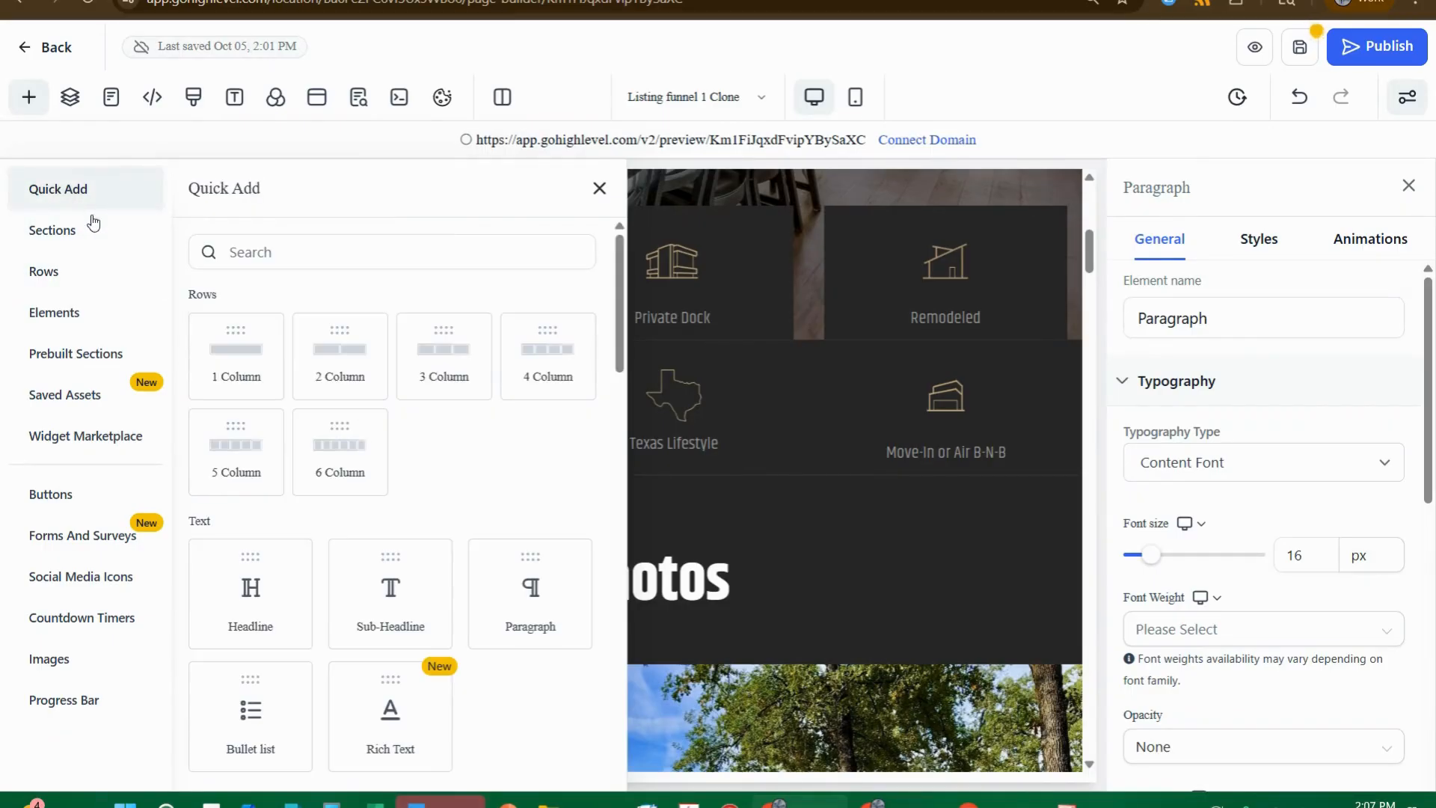
- Add a one-column row as a new section above the "Property Photos" headline
{"action": "left_click", "coordinate": [233, 339]}
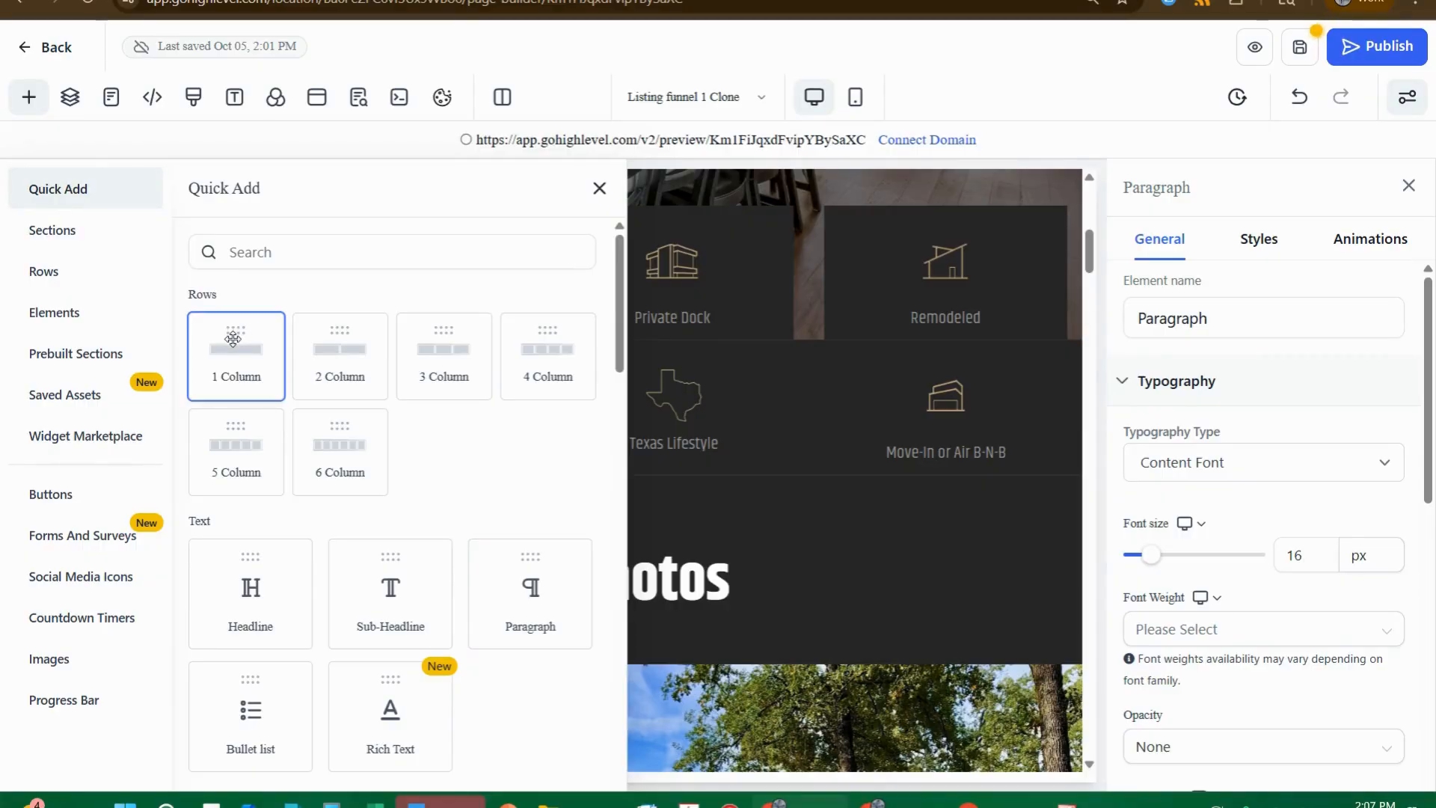
{"action": "left_click_drag", "start_coordinate": [232, 339], "coordinate": [539, 538]}
{"action": "scroll", "coordinate": [938, 632], "scroll_direction": "down", "scroll_amount": 3}
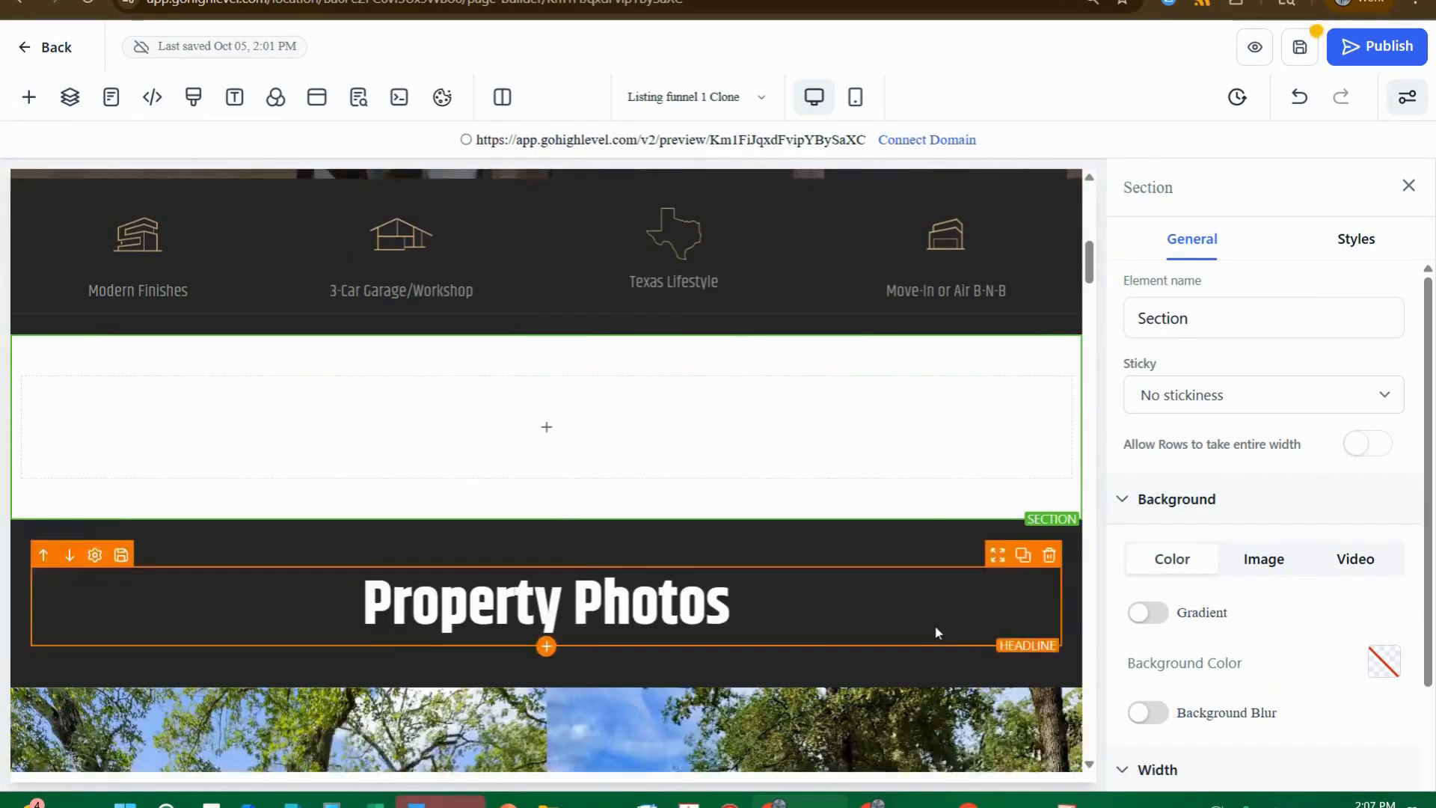
- Add a two-column row above the empty row and narrow its first column to about two fifths of the width
{"action": "mouse_move", "coordinate": [887, 459]}
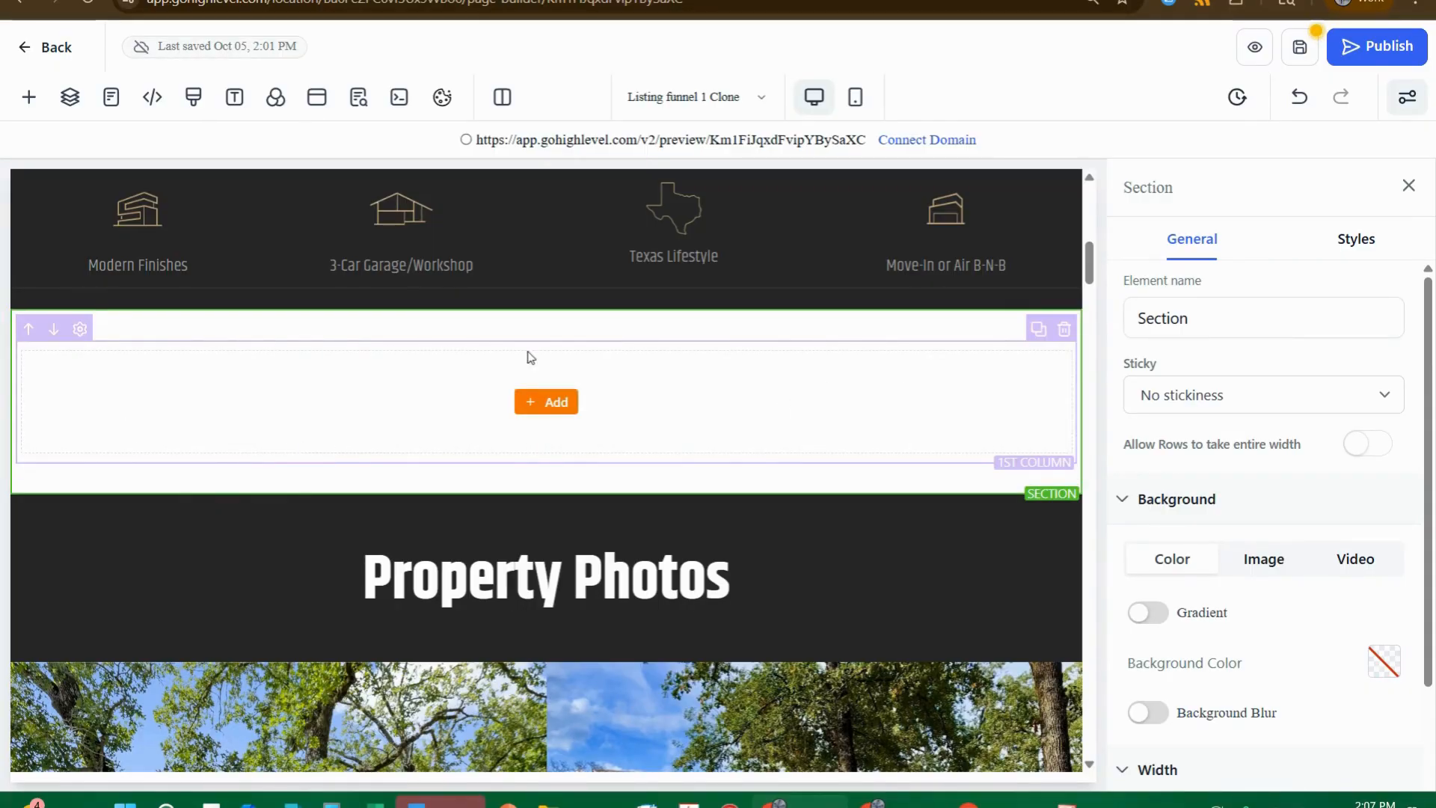
{"action": "left_click", "coordinate": [28, 101]}
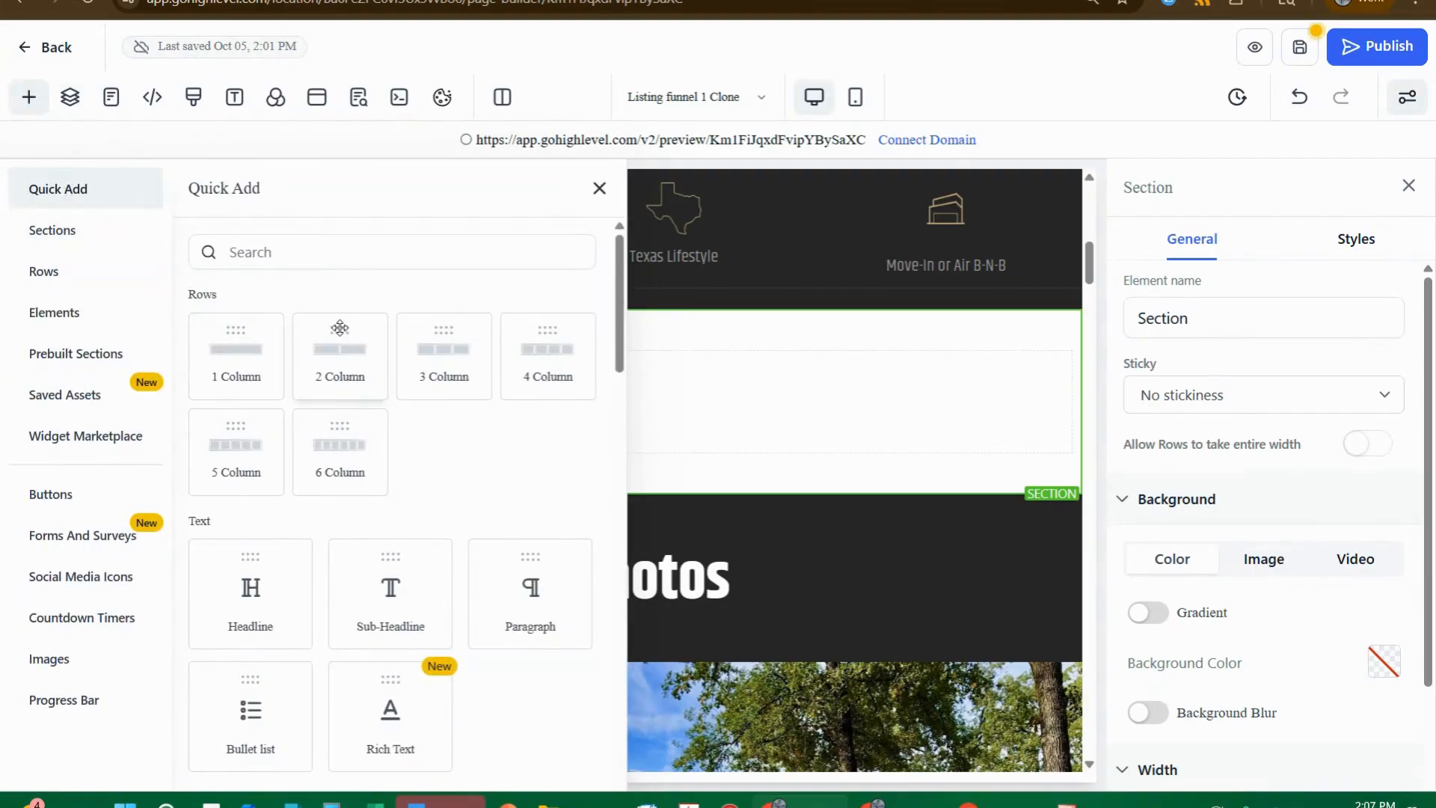
{"action": "left_click_drag", "start_coordinate": [340, 332], "coordinate": [587, 410]}
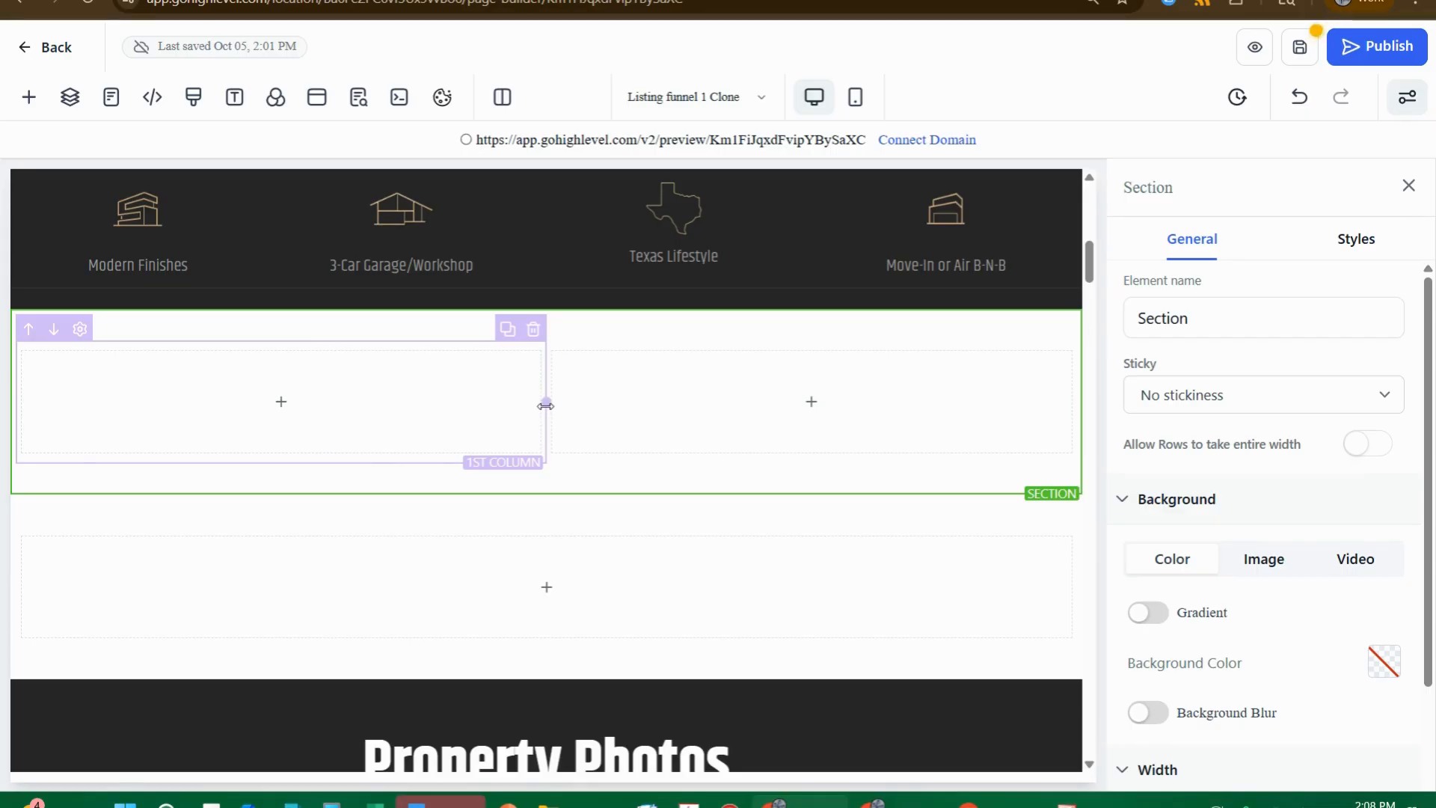
{"action": "left_click_drag", "start_coordinate": [545, 404], "coordinate": [457, 447]}
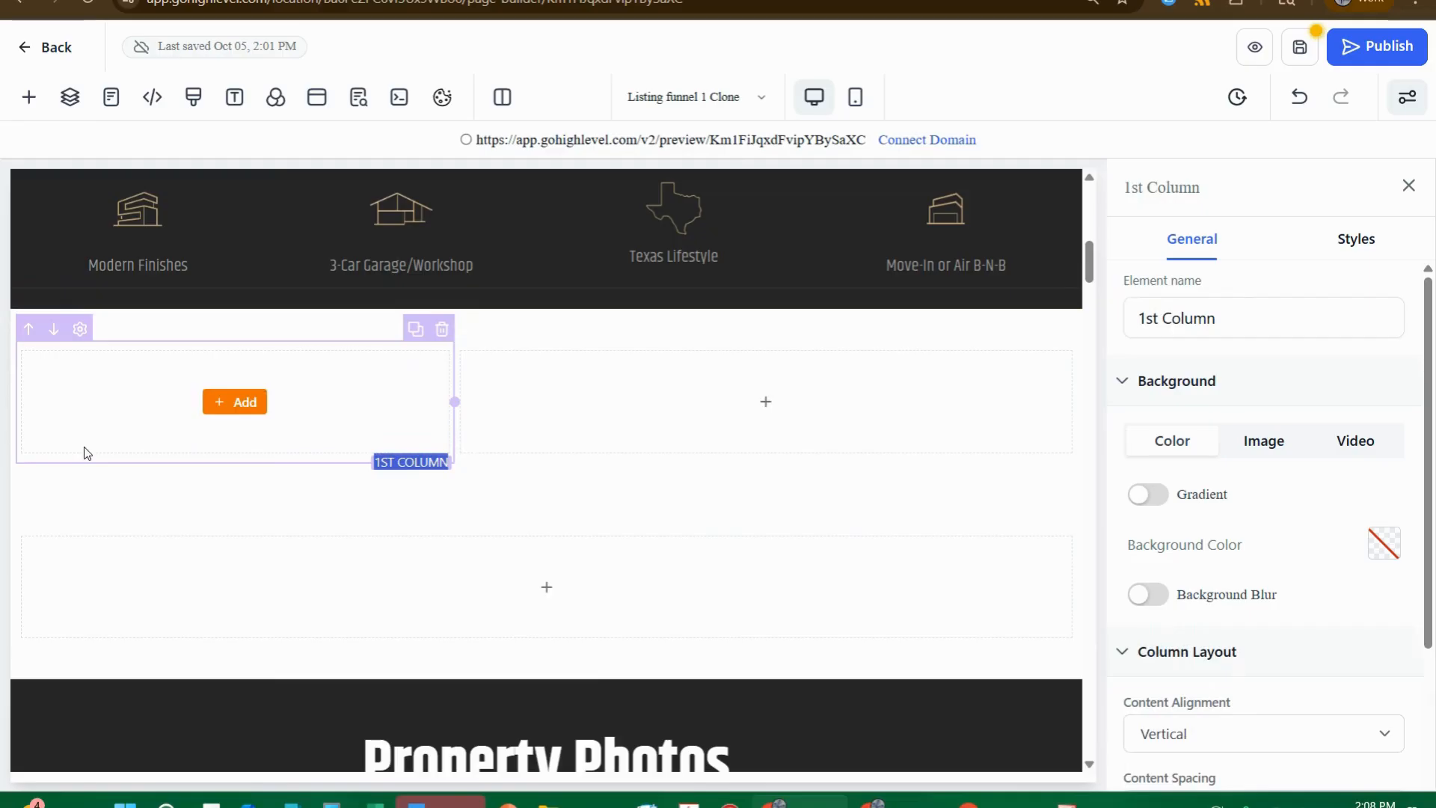
- Add an image element to the first column of the two-column row
{"action": "left_click", "coordinate": [236, 402]}
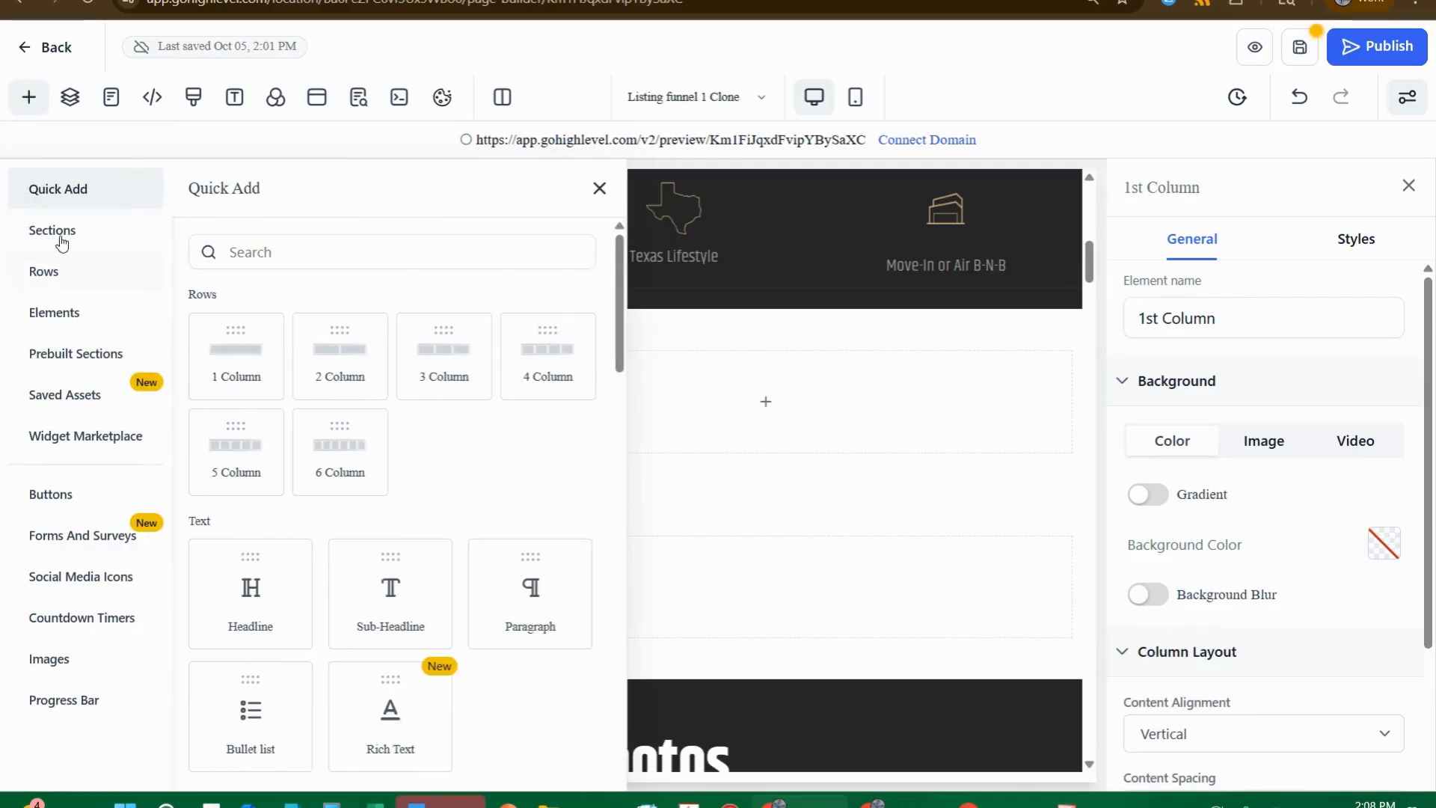
{"action": "scroll", "coordinate": [417, 479], "scroll_direction": "down", "scroll_amount": 3}
{"action": "scroll", "coordinate": [416, 479], "scroll_direction": "down", "scroll_amount": 9}
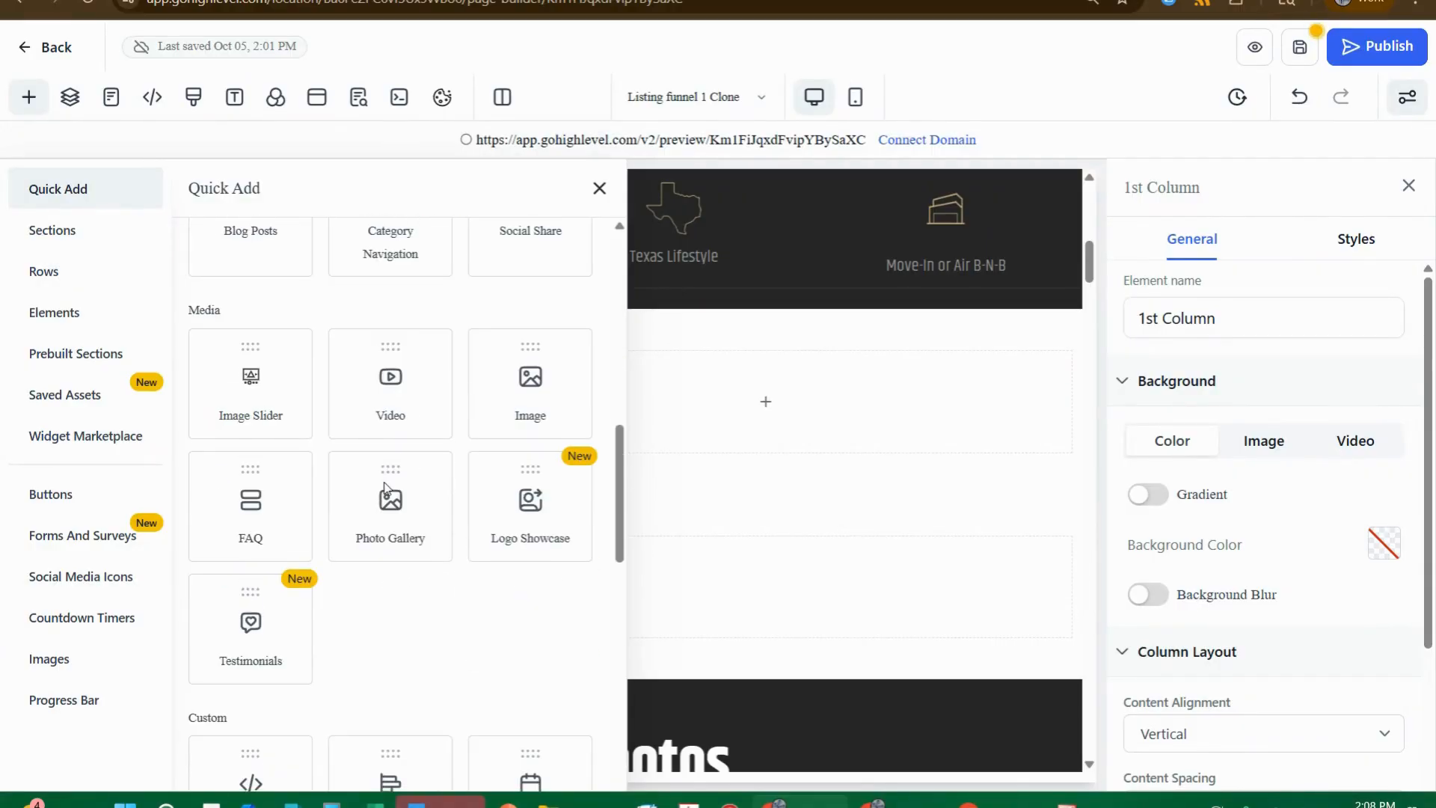
{"action": "left_click", "coordinate": [529, 350]}
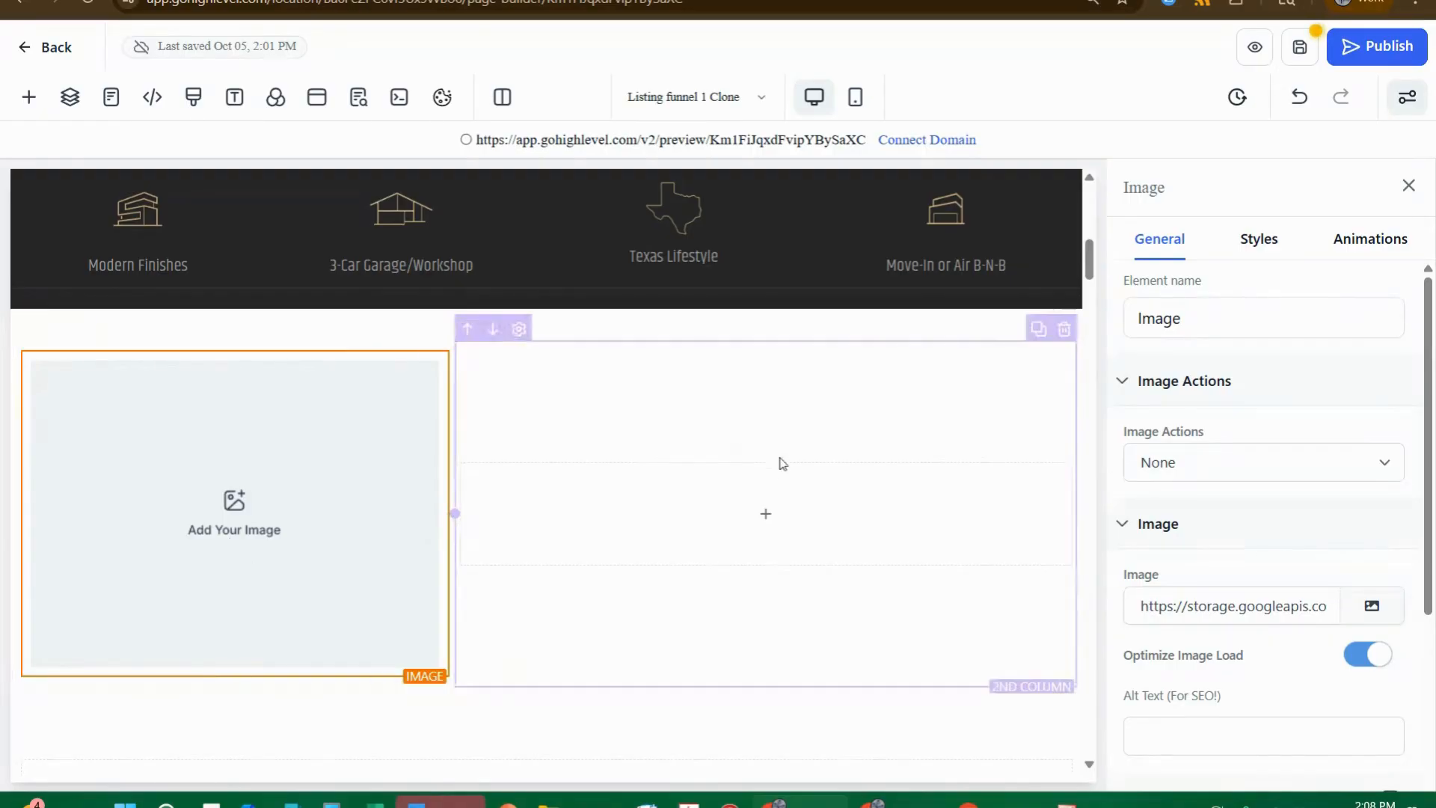
- Add a paragraph to the second column and move it below the image placeholder in the first column
{"action": "left_click", "coordinate": [766, 513]}
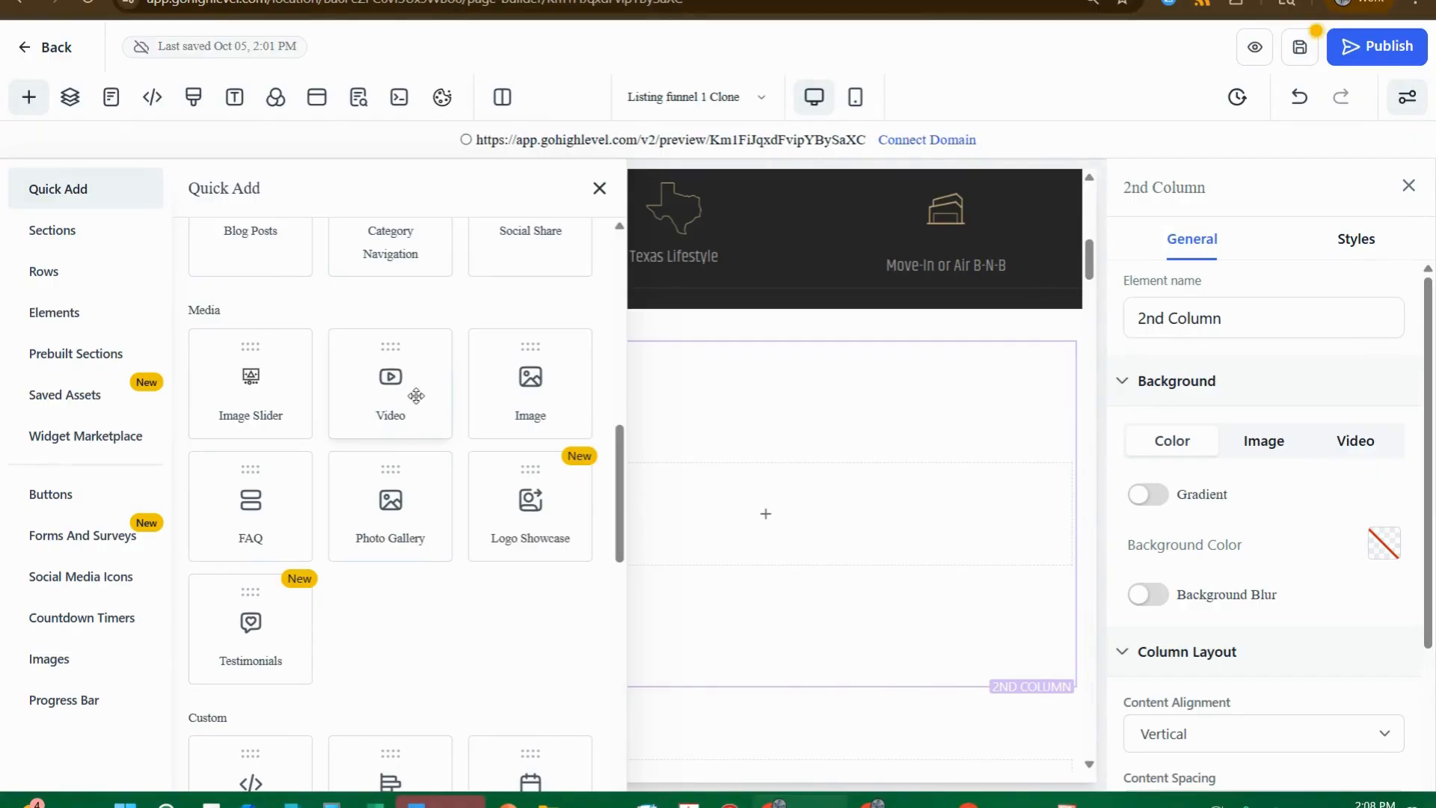
{"action": "scroll", "coordinate": [411, 381], "scroll_direction": "up", "scroll_amount": 8}
{"action": "scroll", "coordinate": [449, 378], "scroll_direction": "down", "scroll_amount": 3}
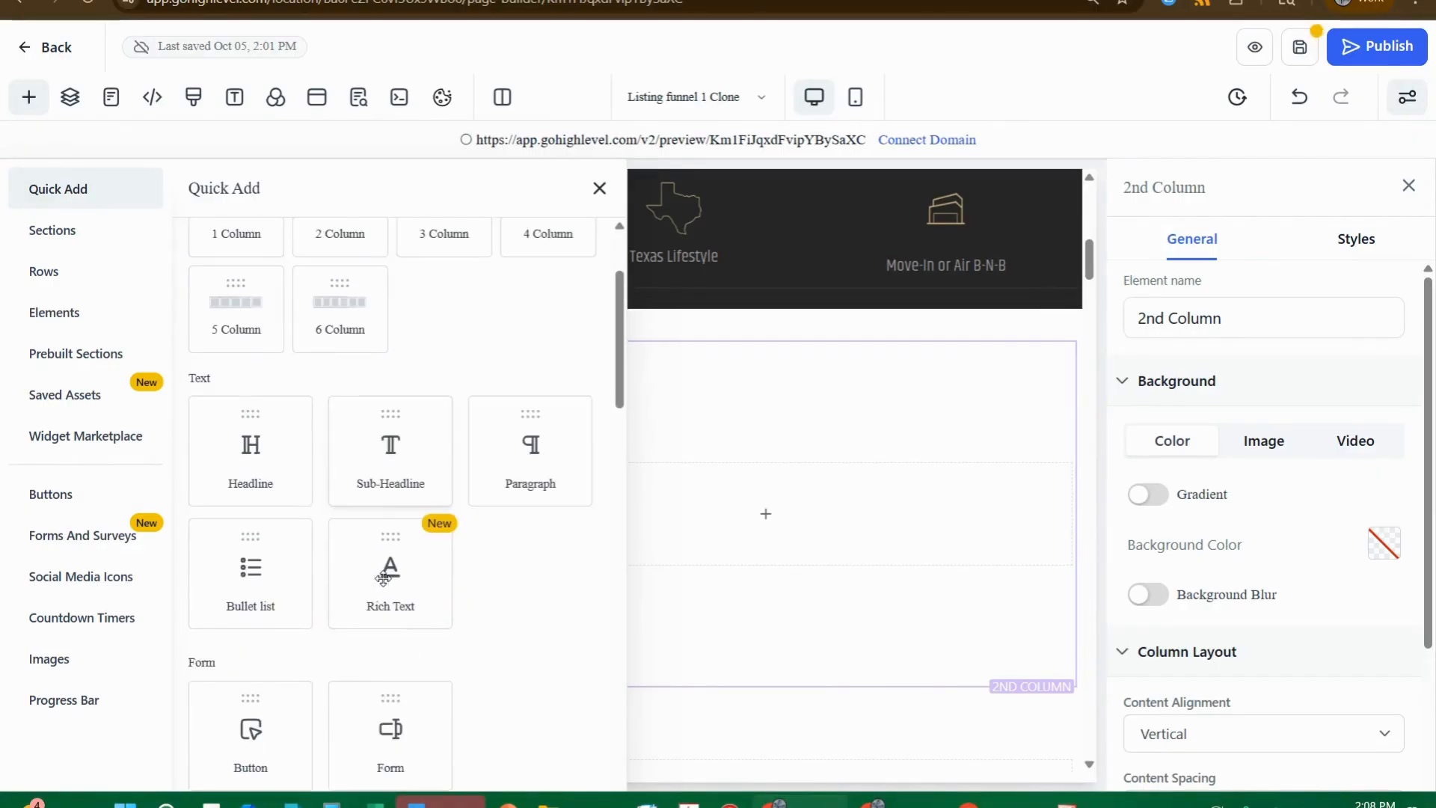
{"action": "left_click_drag", "start_coordinate": [522, 382], "coordinate": [738, 504]}
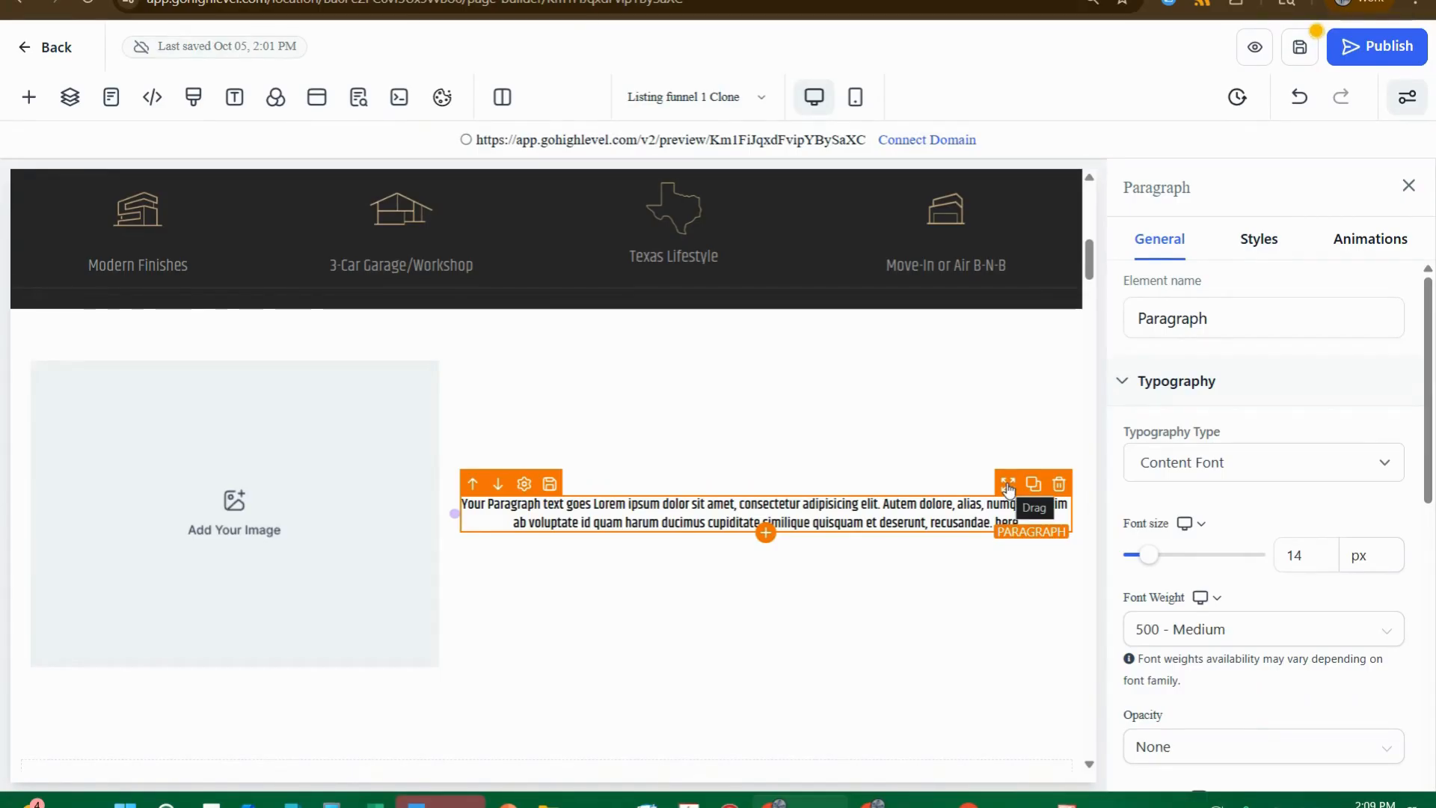
{"action": "left_click_drag", "start_coordinate": [1008, 488], "coordinate": [389, 644]}
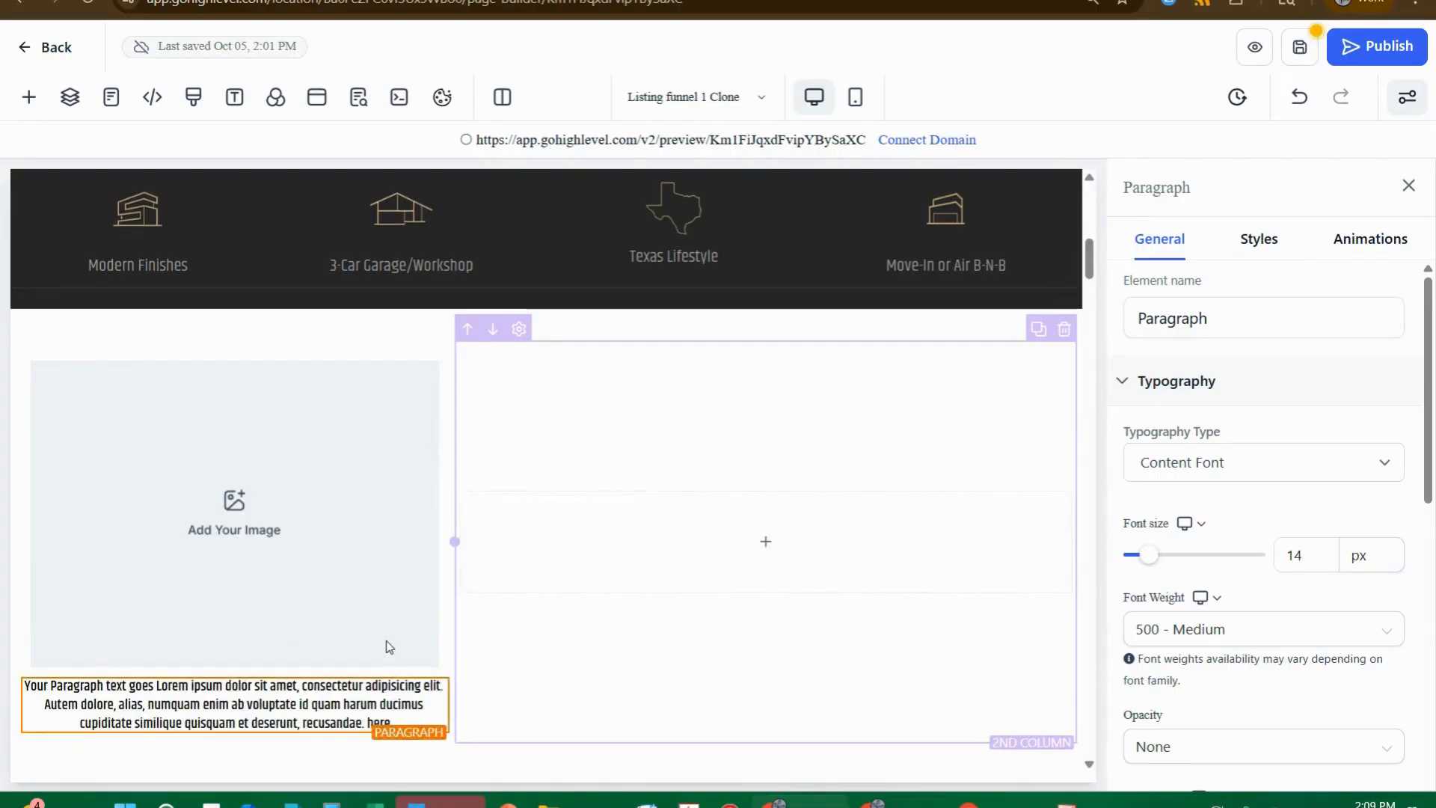
- Check which background color the property features icon section above the new section uses
{"action": "scroll", "coordinate": [439, 626], "scroll_direction": "down", "scroll_amount": 3}
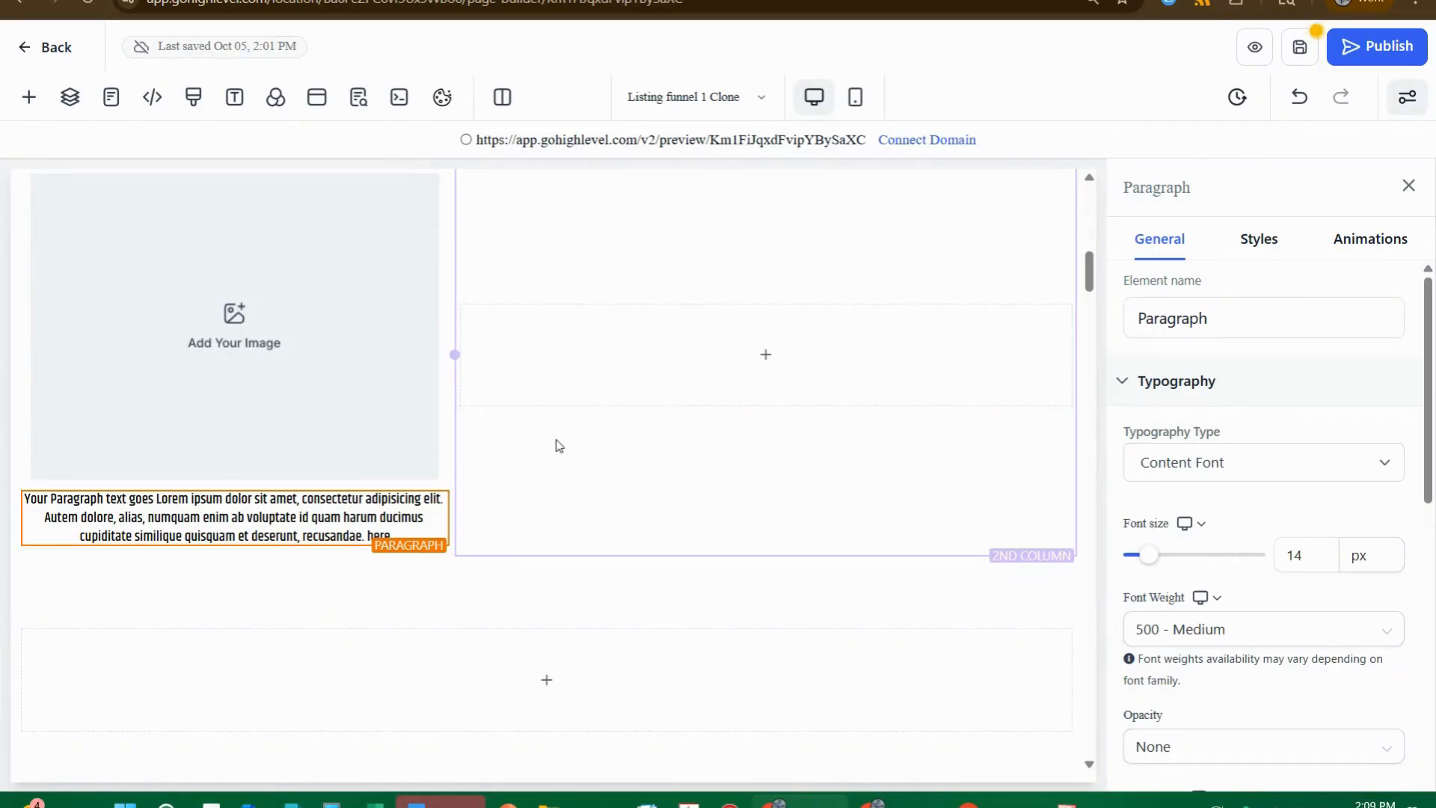
{"action": "scroll", "coordinate": [617, 452], "scroll_direction": "down", "scroll_amount": 6}
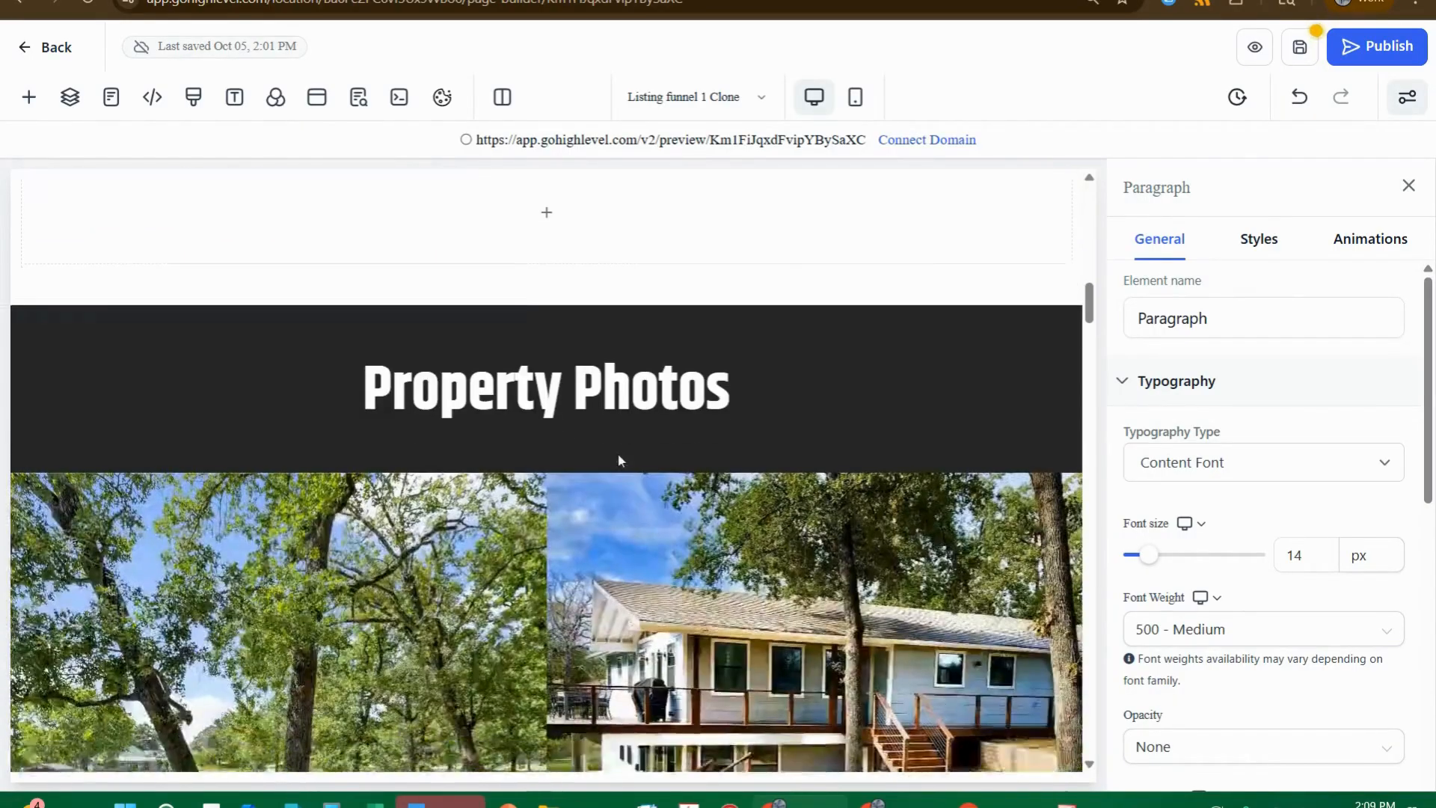
{"action": "scroll", "coordinate": [617, 452], "scroll_direction": "up", "scroll_amount": 12}
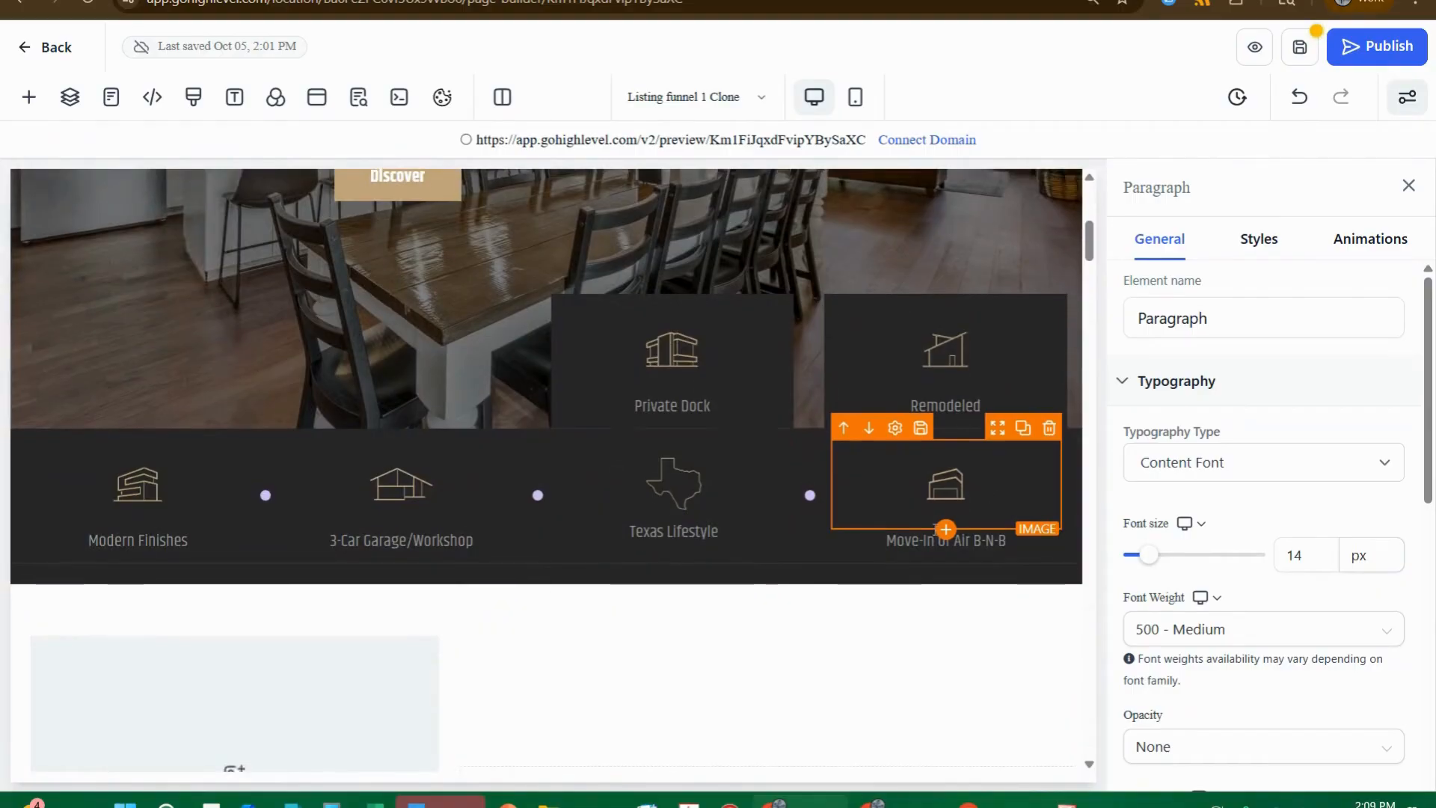
{"action": "scroll", "coordinate": [972, 396], "scroll_direction": "down", "scroll_amount": 5}
{"action": "scroll", "coordinate": [974, 390], "scroll_direction": "up", "scroll_amount": 3}
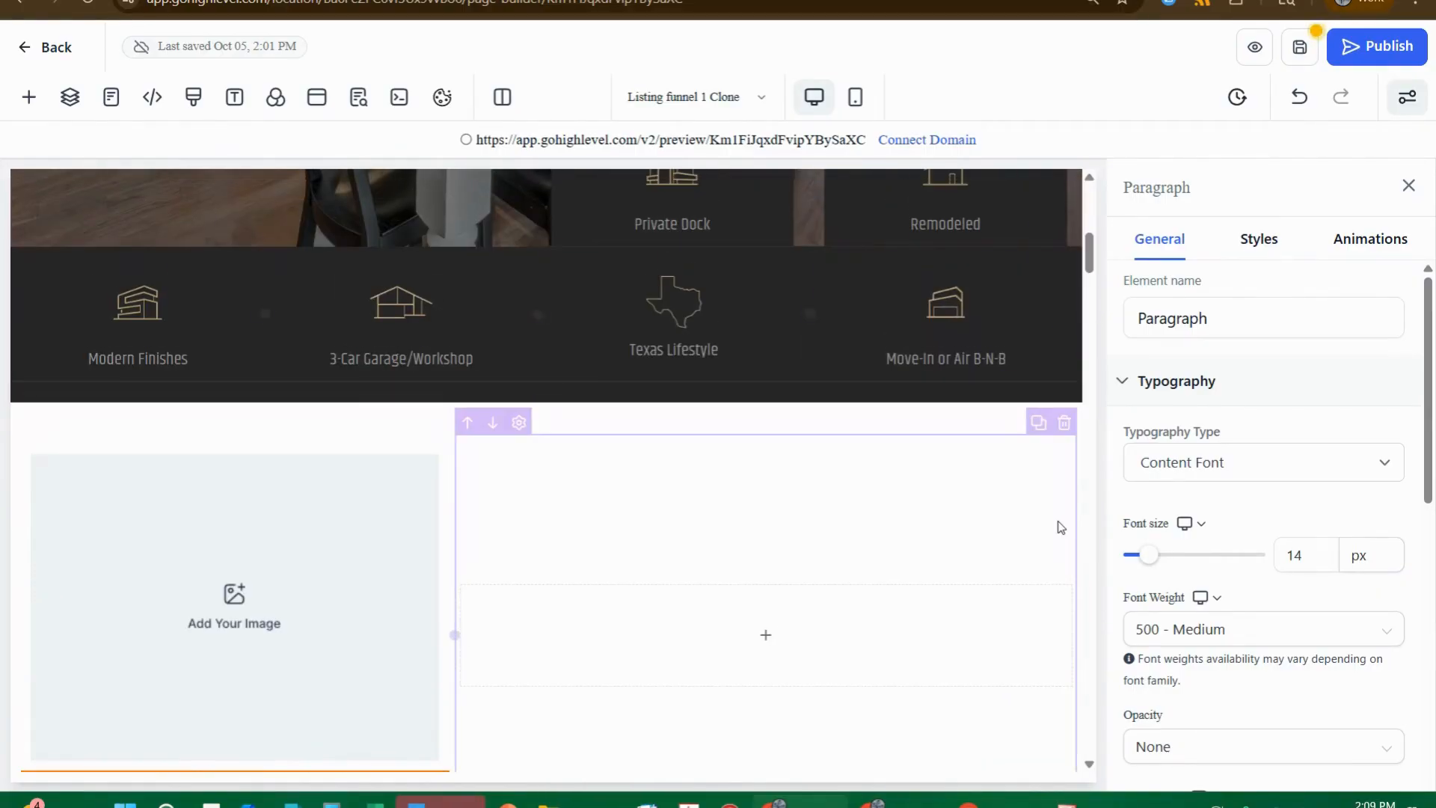
{"action": "left_click", "coordinate": [1062, 402]}
{"action": "scroll", "coordinate": [1339, 486], "scroll_direction": "down", "scroll_amount": 2}
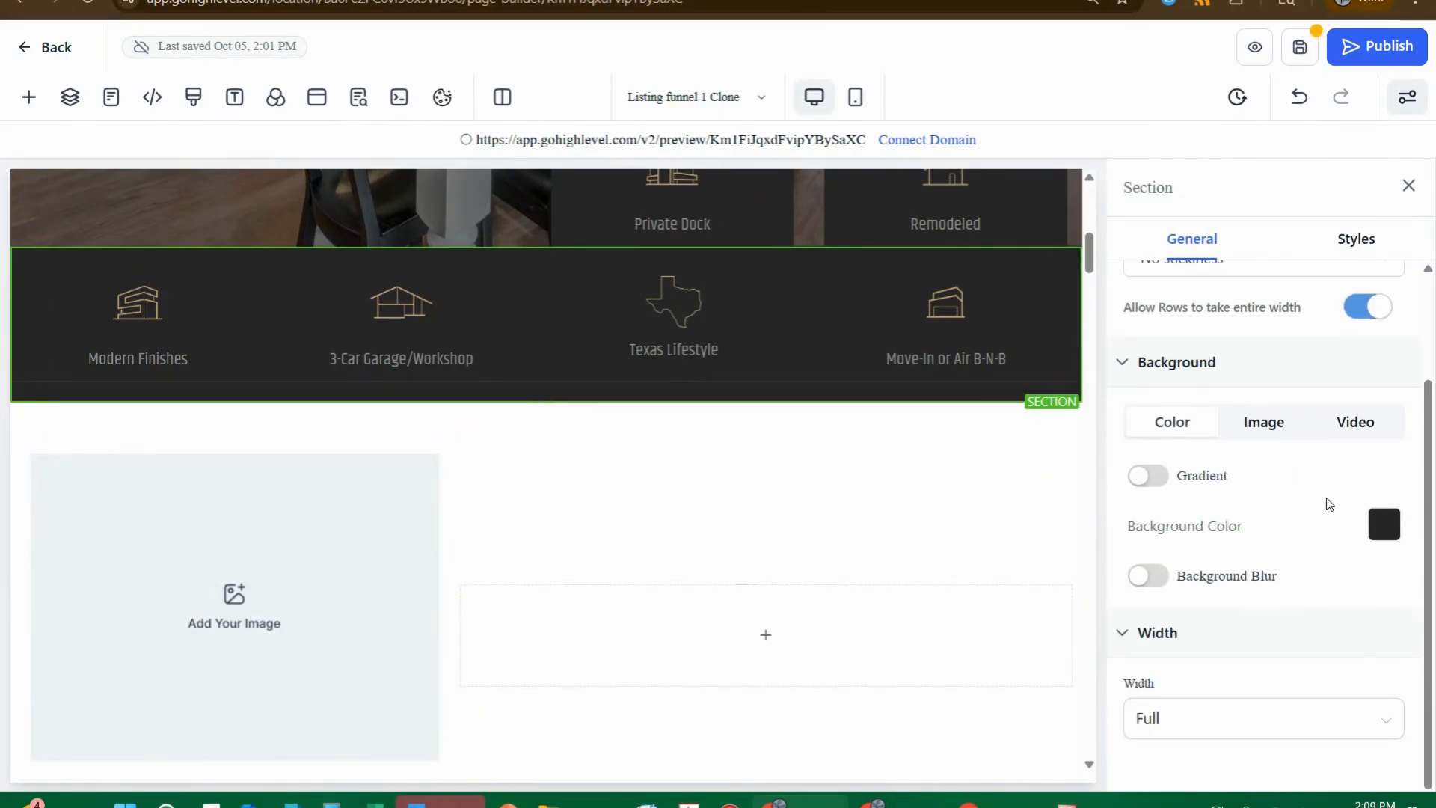
{"action": "left_click", "coordinate": [1382, 531]}
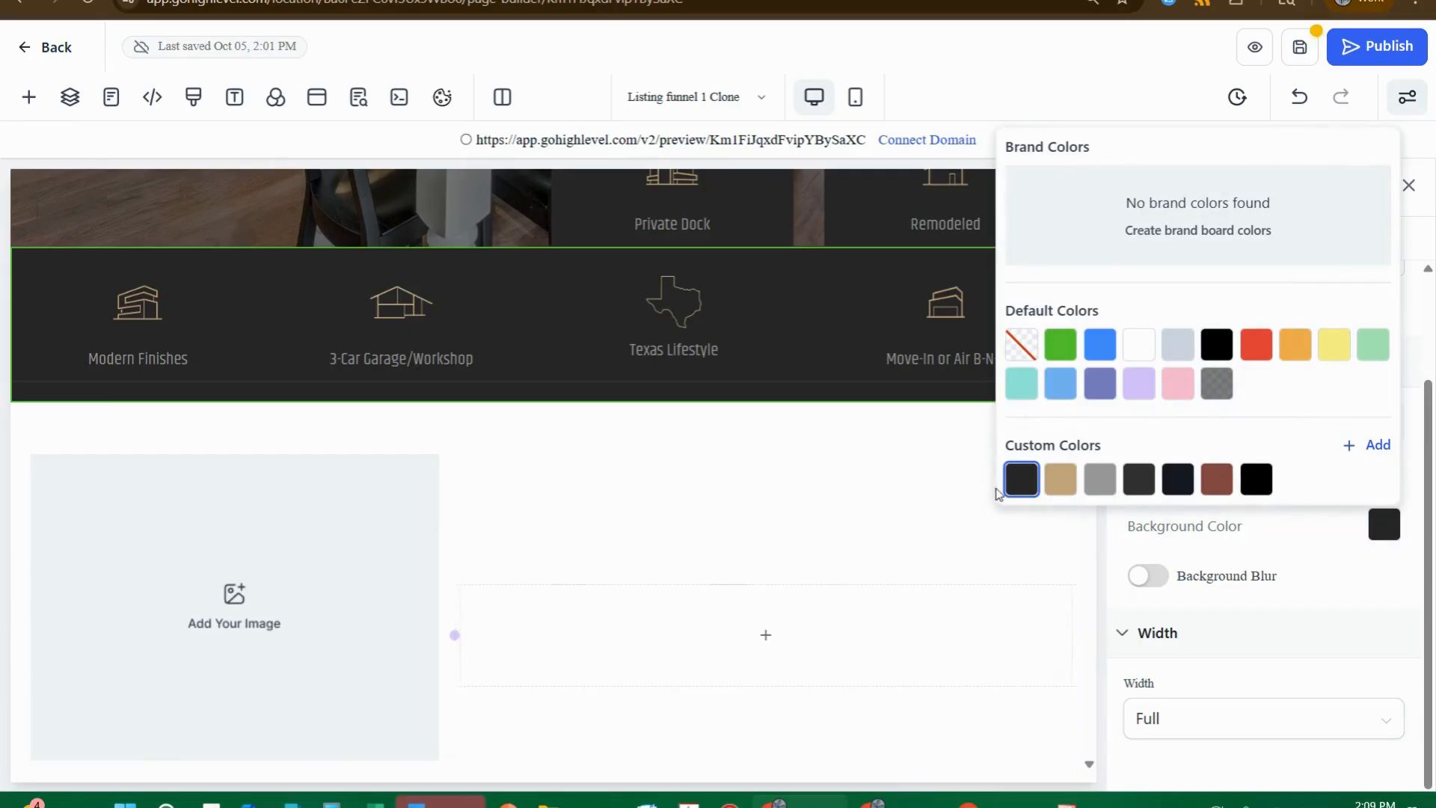
- Set the new two-column section's background to the first dark custom color, matching the features section above it
{"action": "left_click", "coordinate": [731, 423]}
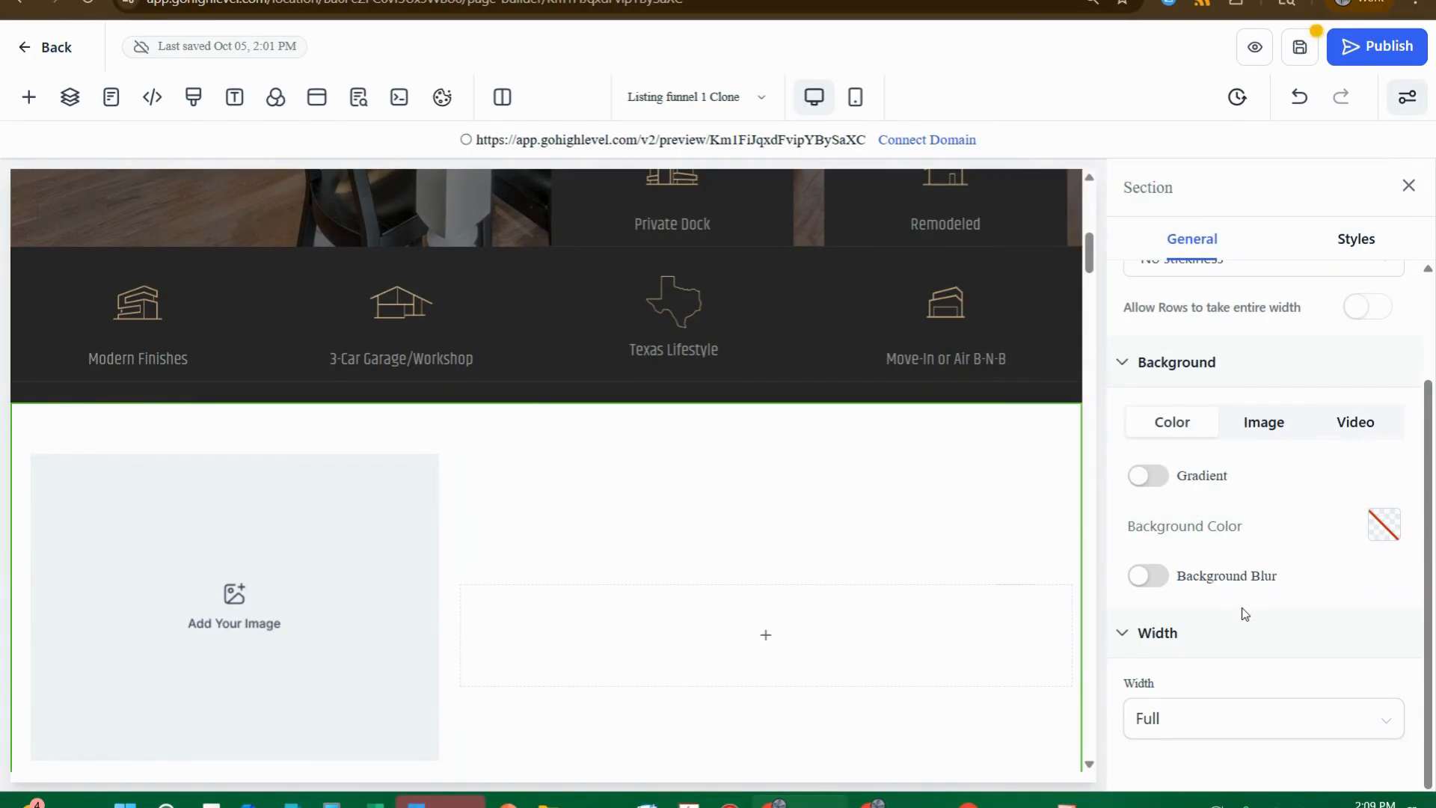
{"action": "scroll", "coordinate": [1279, 595], "scroll_direction": "up", "scroll_amount": 2}
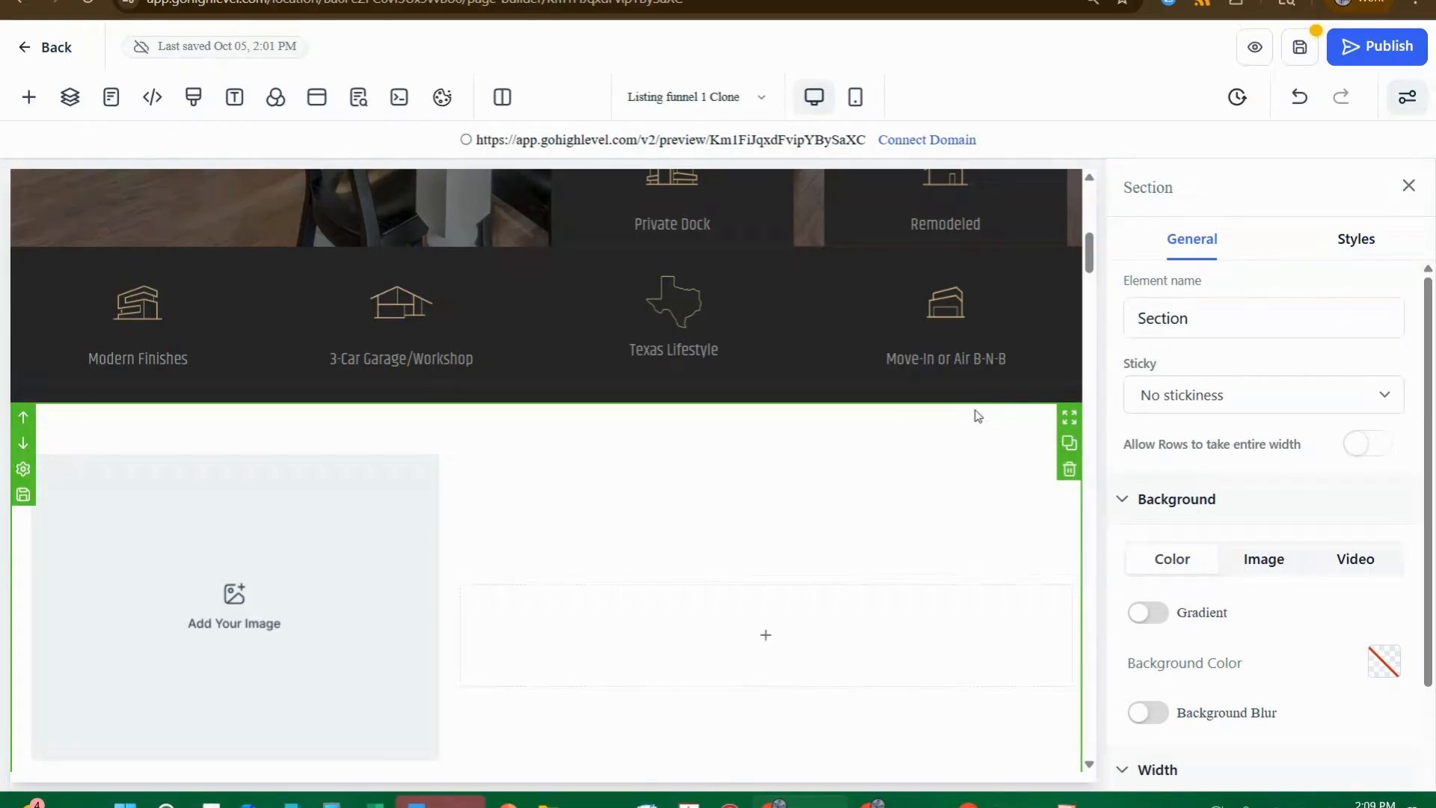
{"action": "left_click", "coordinate": [1385, 674]}
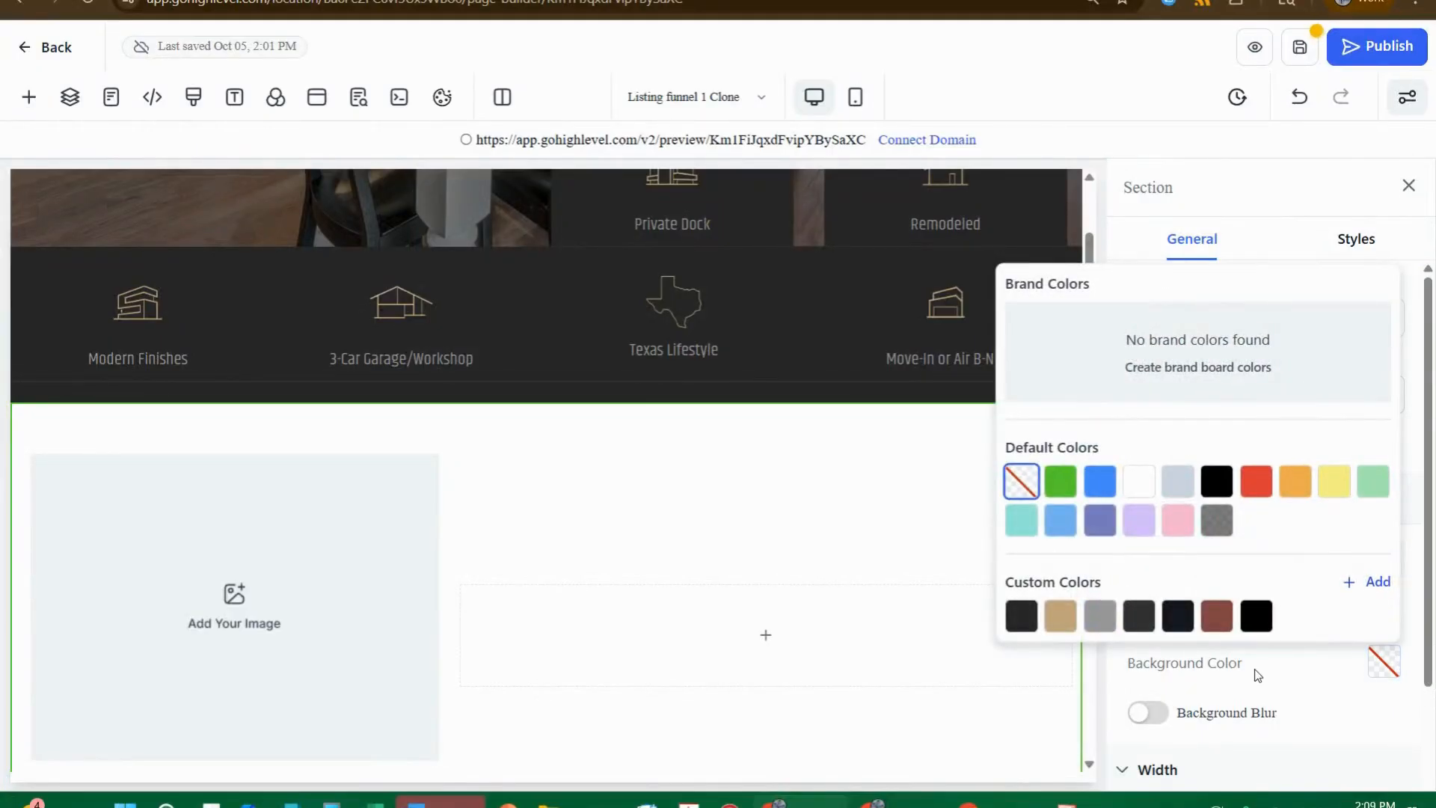
{"action": "left_click", "coordinate": [1021, 618]}
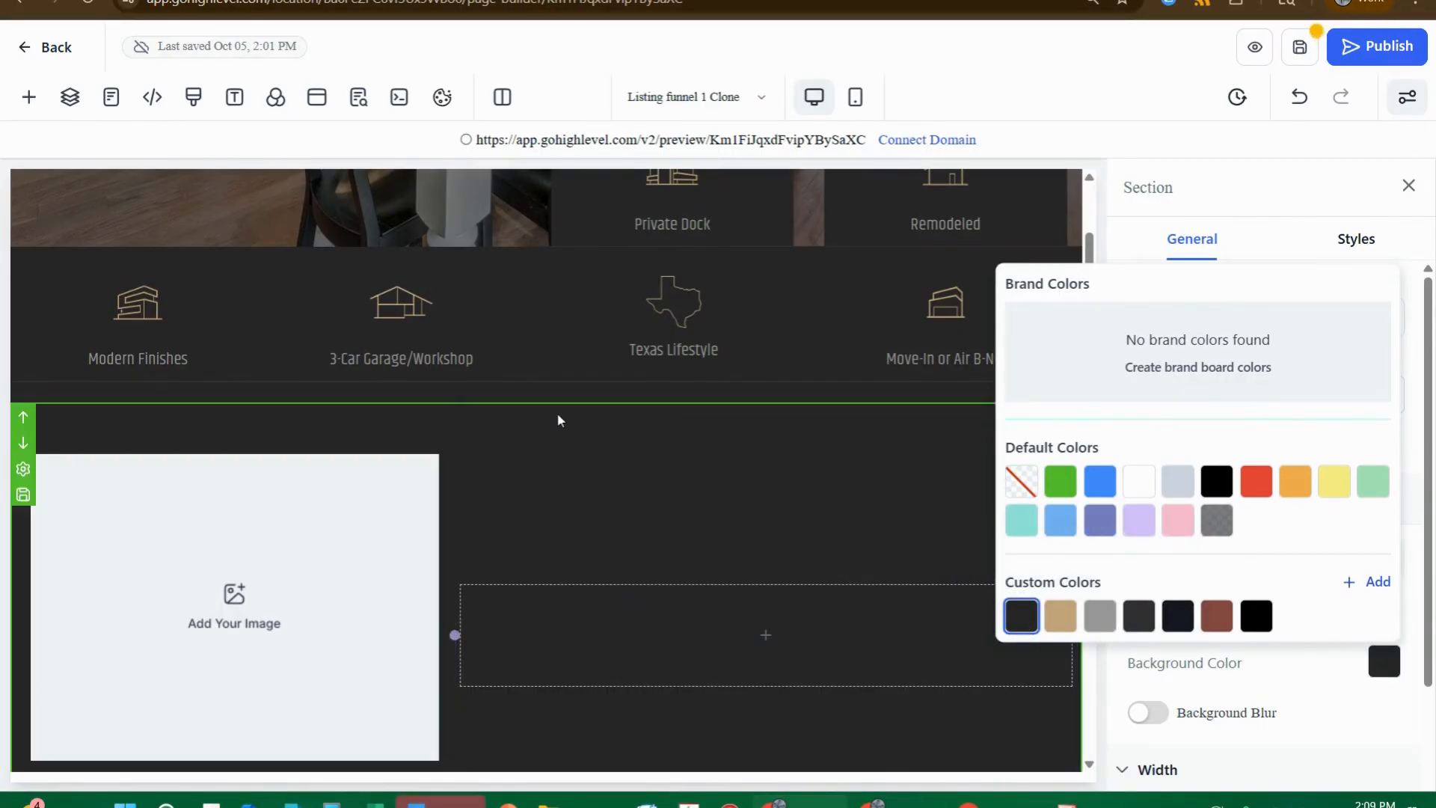
{"action": "scroll", "coordinate": [695, 453], "scroll_direction": "down", "scroll_amount": 3}
{"action": "scroll", "coordinate": [699, 455], "scroll_direction": "down", "scroll_amount": 2}
{"action": "scroll", "coordinate": [696, 454], "scroll_direction": "up", "scroll_amount": 5}
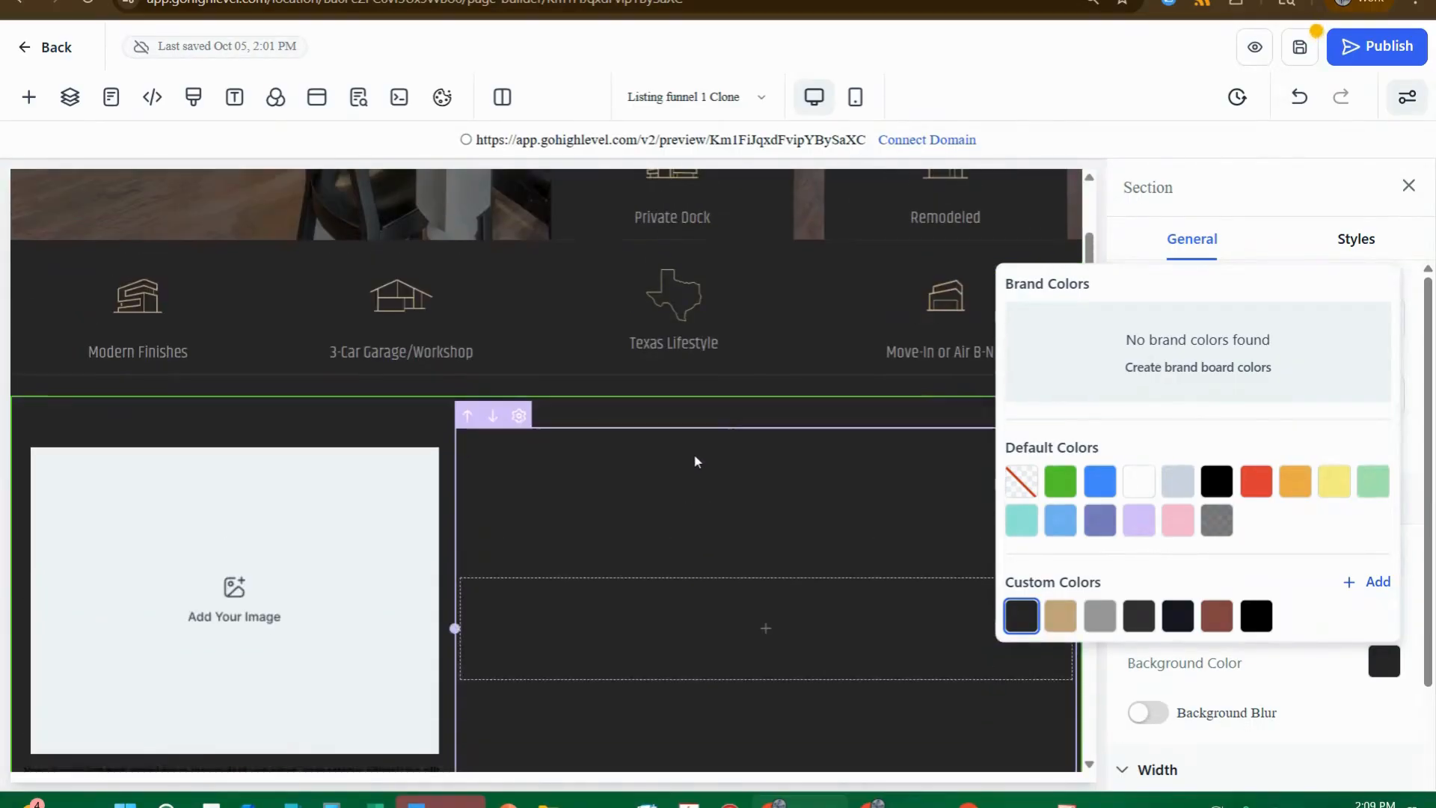
{"action": "scroll", "coordinate": [711, 483], "scroll_direction": "down", "scroll_amount": 2}
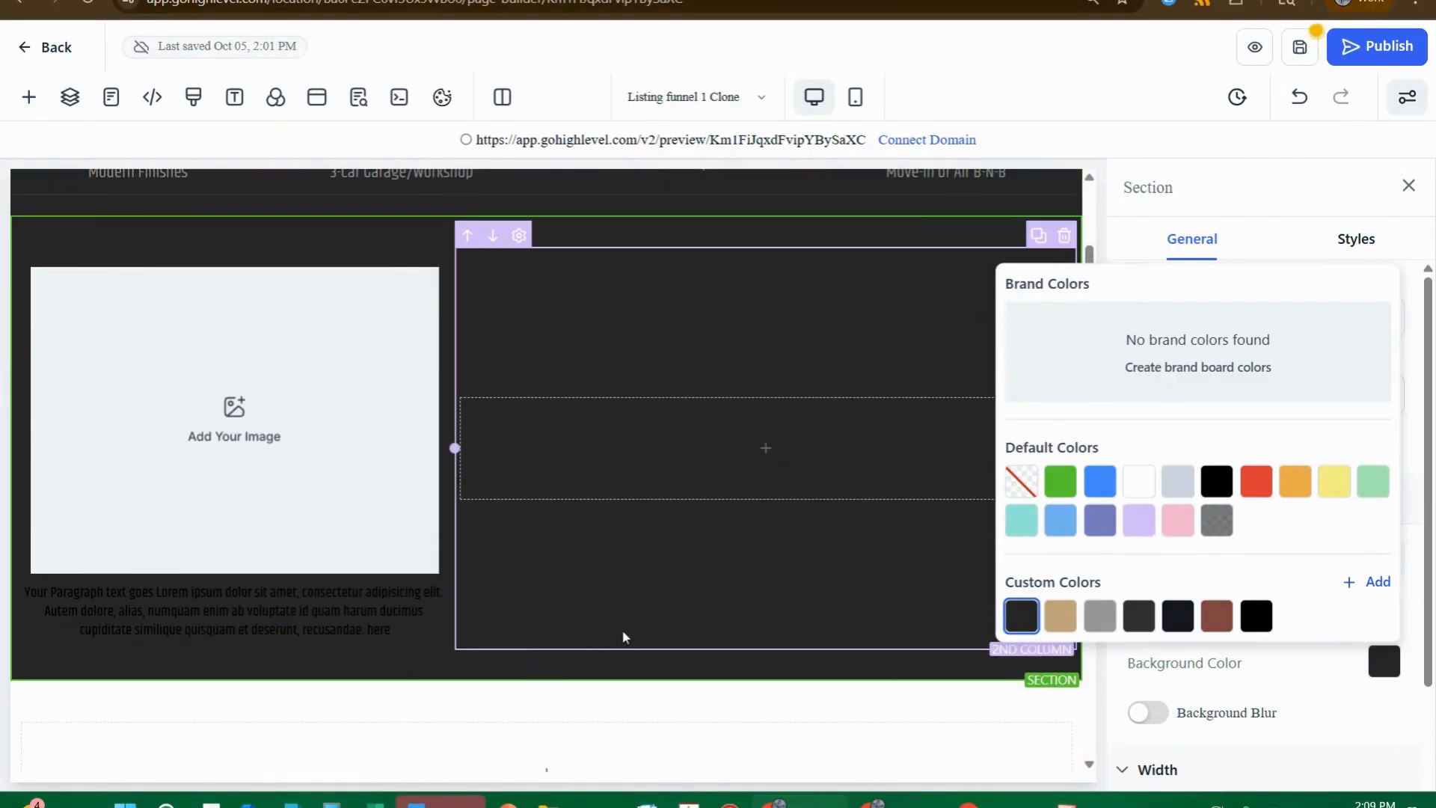
- Replace the placeholder image with the "A professional white woman..." picture from Media Storage
{"action": "left_click", "coordinate": [211, 418]}
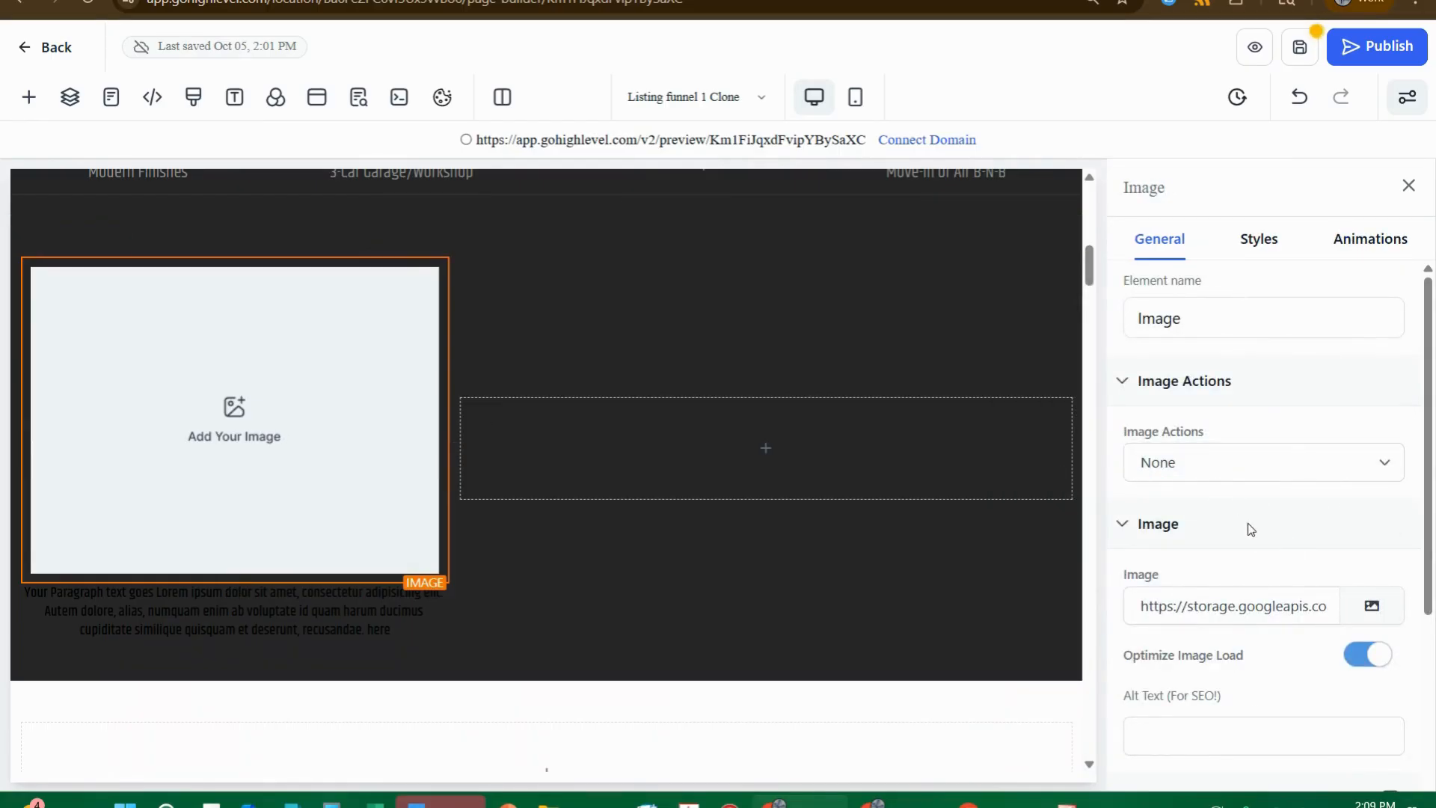
{"action": "left_click", "coordinate": [1371, 606]}
{"action": "scroll", "coordinate": [882, 546], "scroll_direction": "down", "scroll_amount": 5}
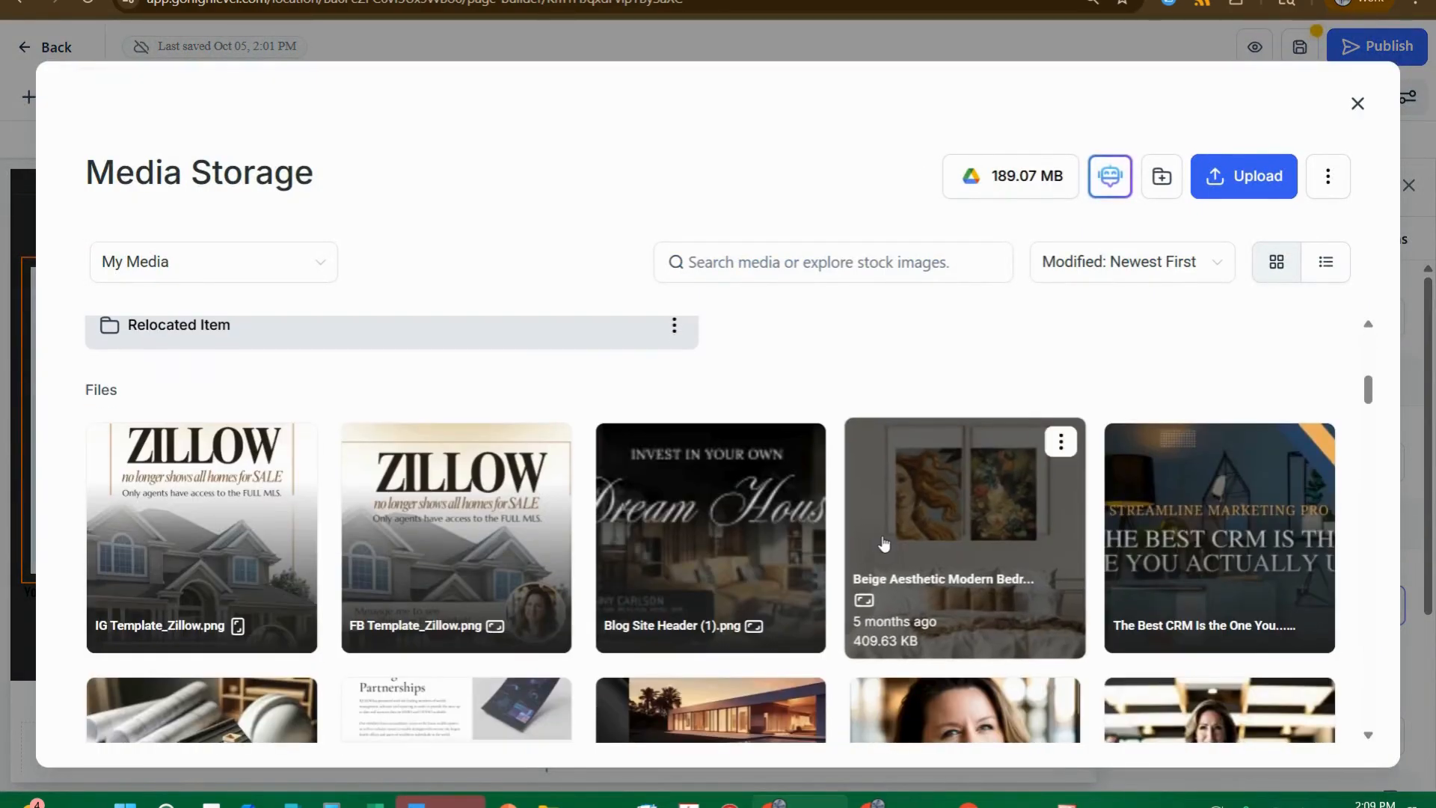
{"action": "scroll", "coordinate": [703, 524], "scroll_direction": "down", "scroll_amount": 5}
{"action": "scroll", "coordinate": [644, 591], "scroll_direction": "up", "scroll_amount": 3}
{"action": "scroll", "coordinate": [673, 584], "scroll_direction": "down", "scroll_amount": 4}
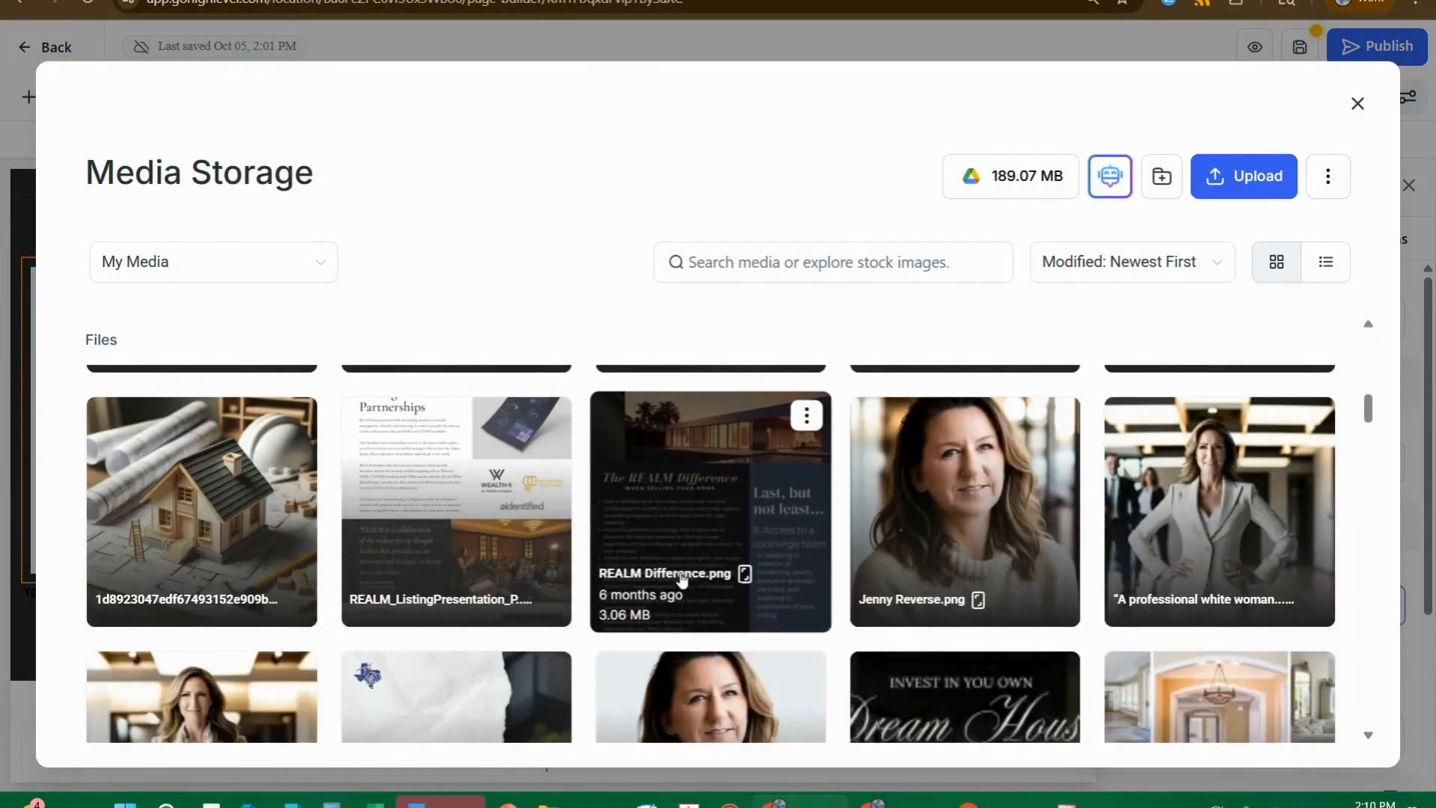
{"action": "scroll", "coordinate": [743, 583], "scroll_direction": "up", "scroll_amount": 3}
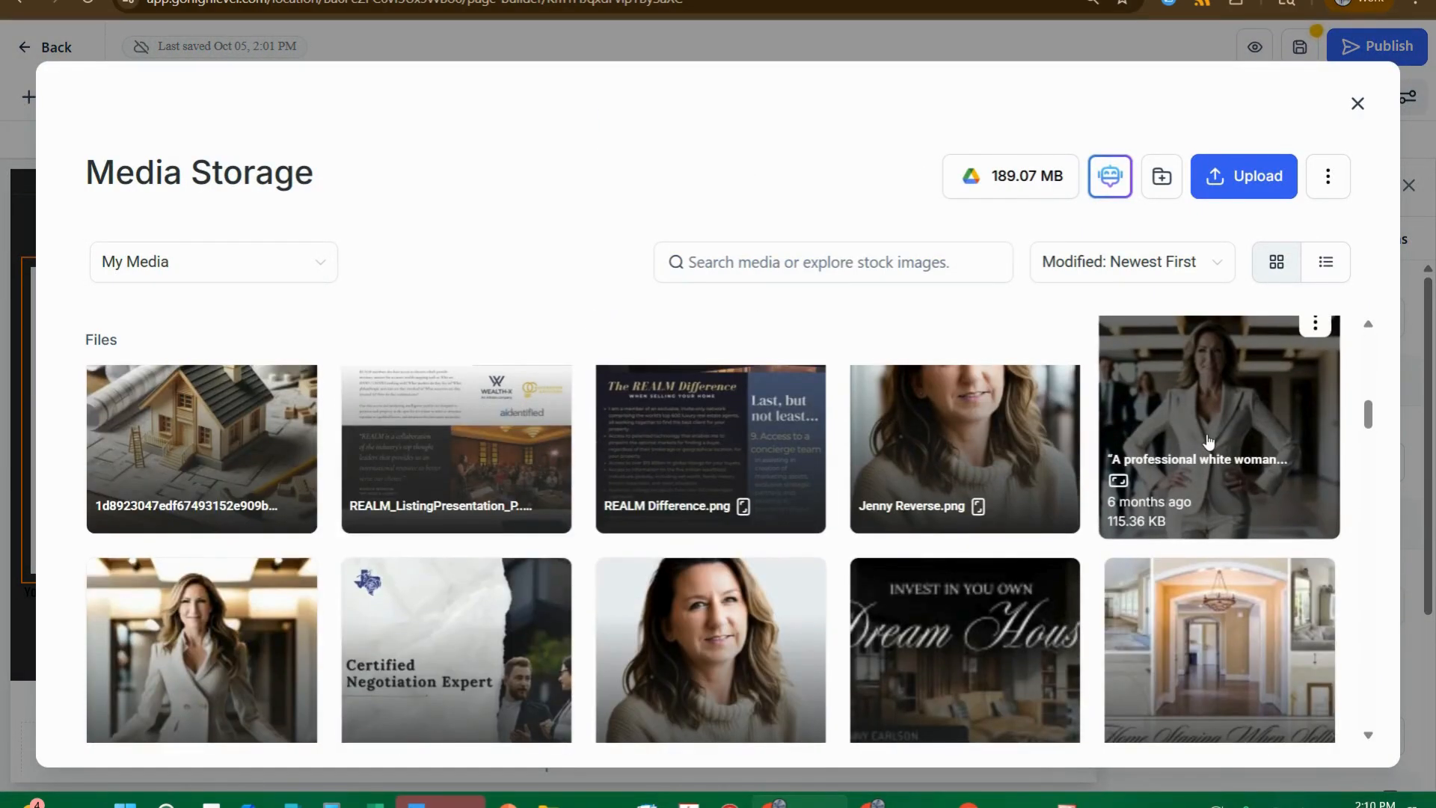
{"action": "left_click", "coordinate": [1152, 479]}
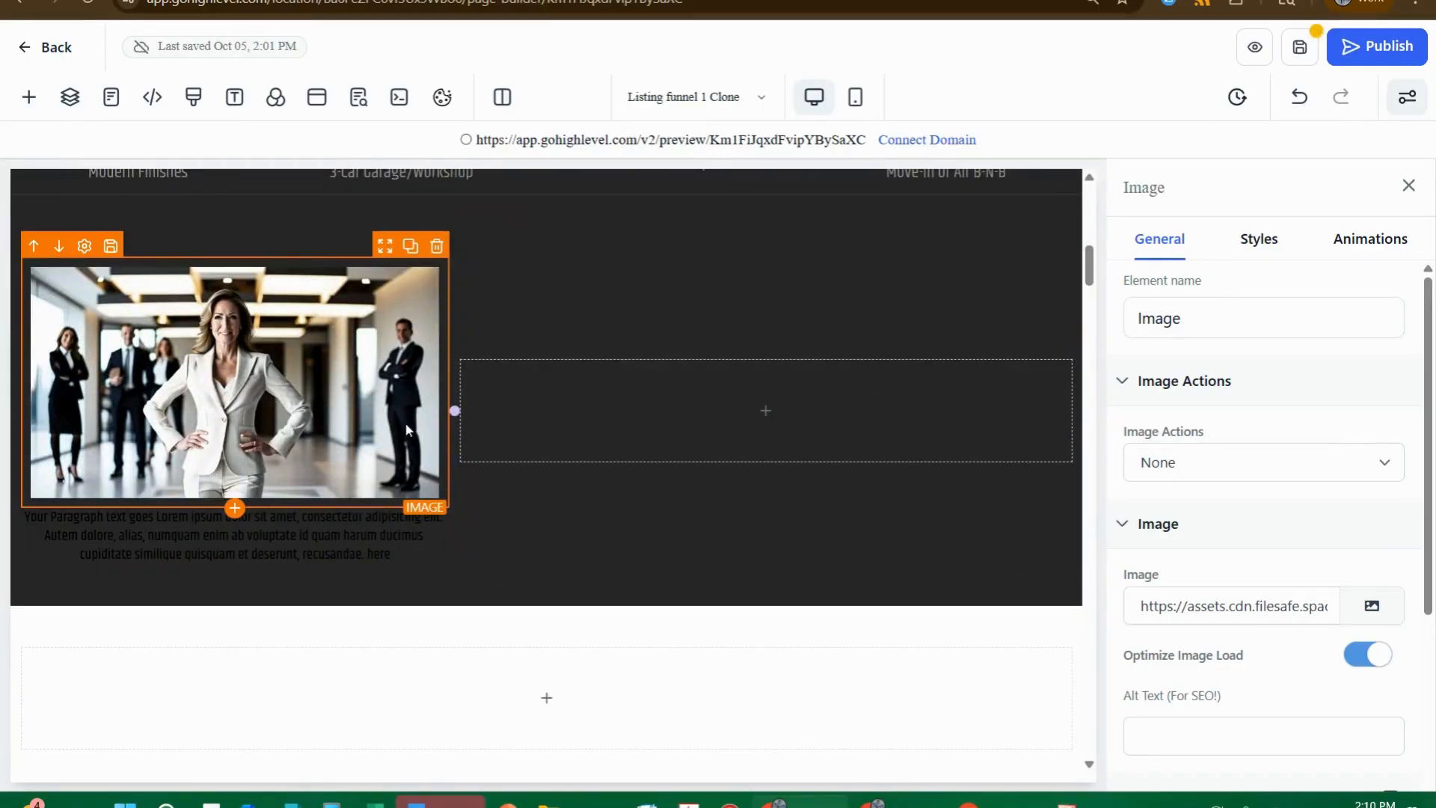
- Narrow the first column with the image and paragraph to about 30% of the row width
{"action": "left_click_drag", "start_coordinate": [453, 411], "coordinate": [333, 299]}
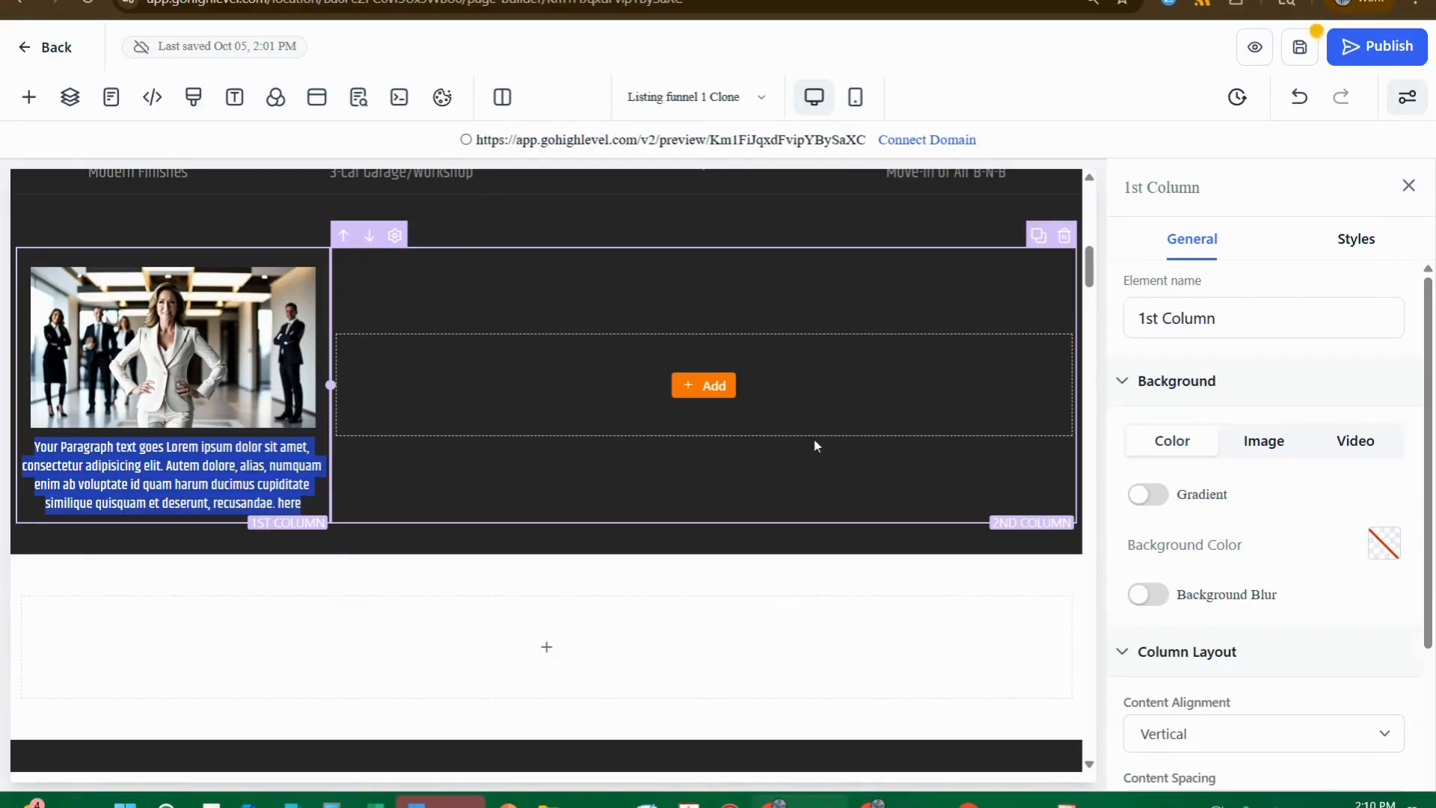
{"action": "scroll", "coordinate": [815, 446], "scroll_direction": "down", "scroll_amount": 4}
{"action": "scroll", "coordinate": [763, 455], "scroll_direction": "up", "scroll_amount": 4}
- Add a custom Code element below the paragraph in the first column
{"action": "left_click", "coordinate": [27, 99]}
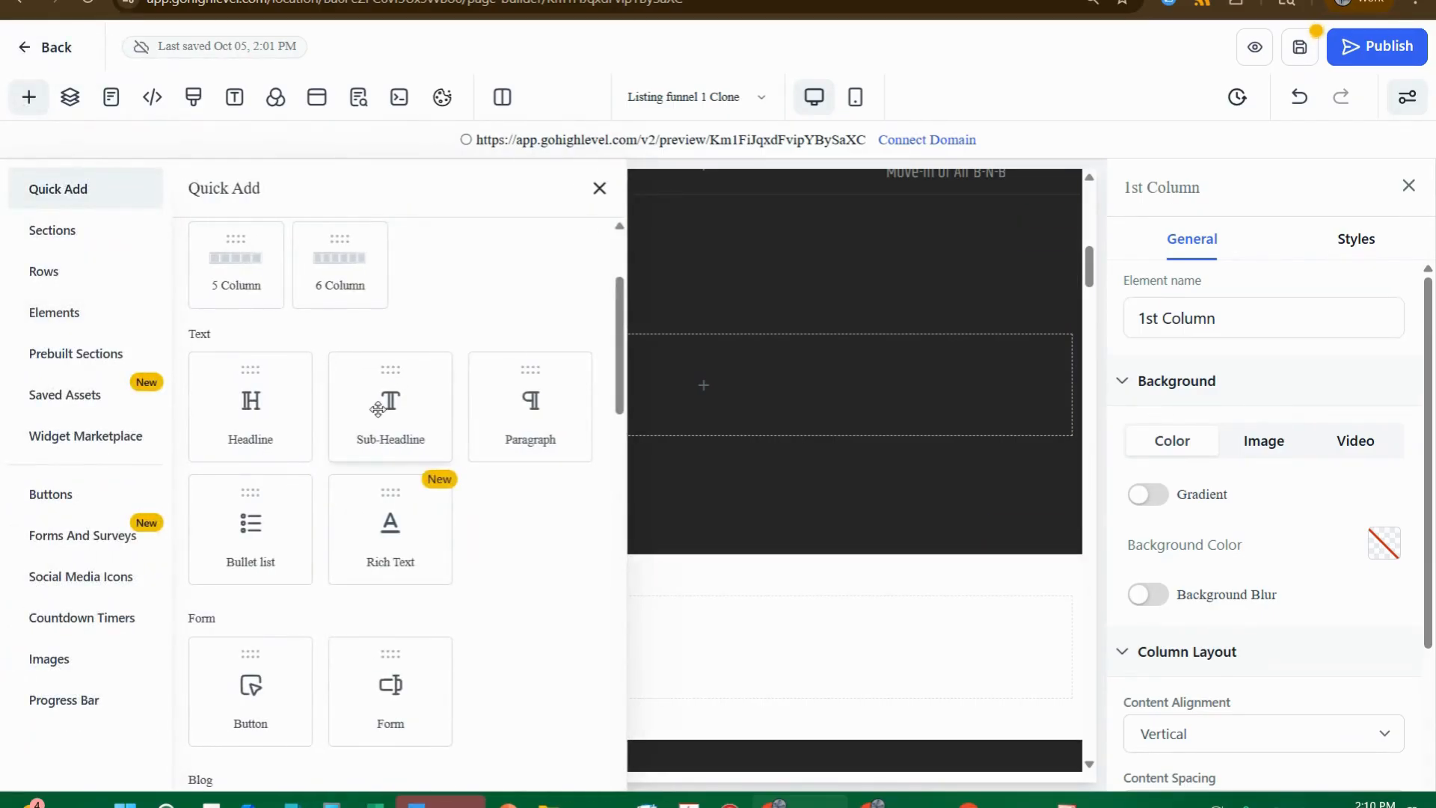
{"action": "scroll", "coordinate": [374, 468], "scroll_direction": "down", "scroll_amount": 3}
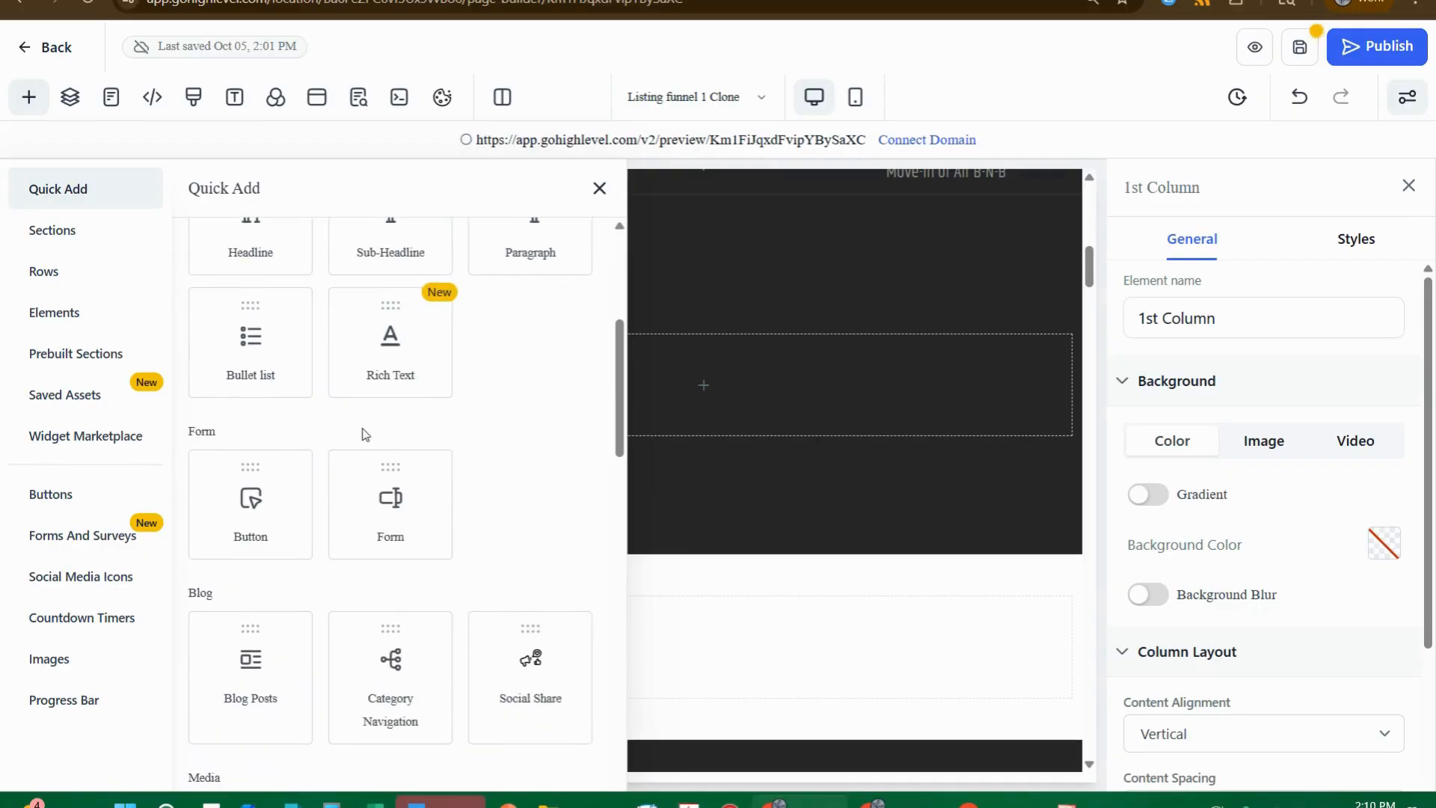
{"action": "scroll", "coordinate": [353, 458], "scroll_direction": "down", "scroll_amount": 4}
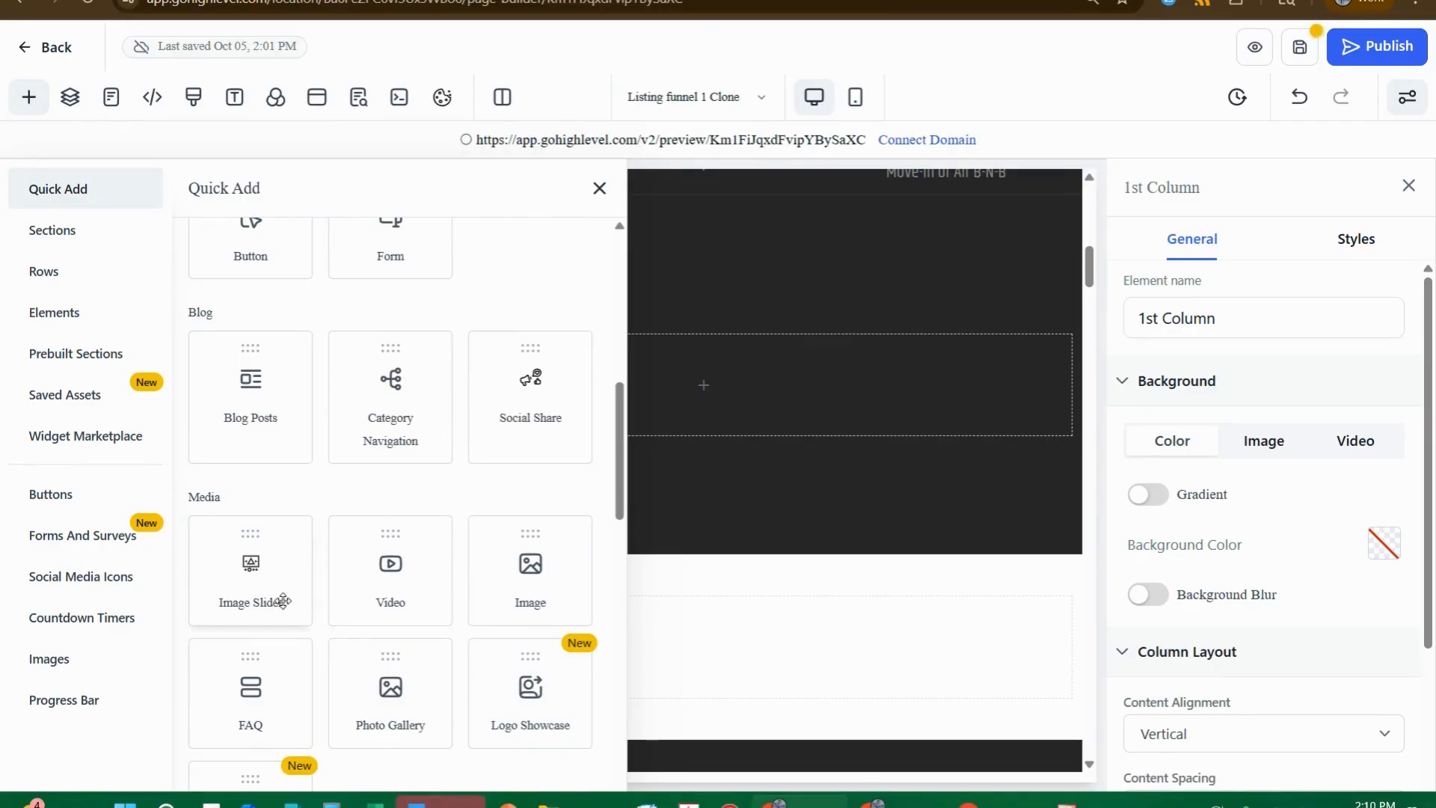
{"action": "scroll", "coordinate": [419, 698], "scroll_direction": "down", "scroll_amount": 5}
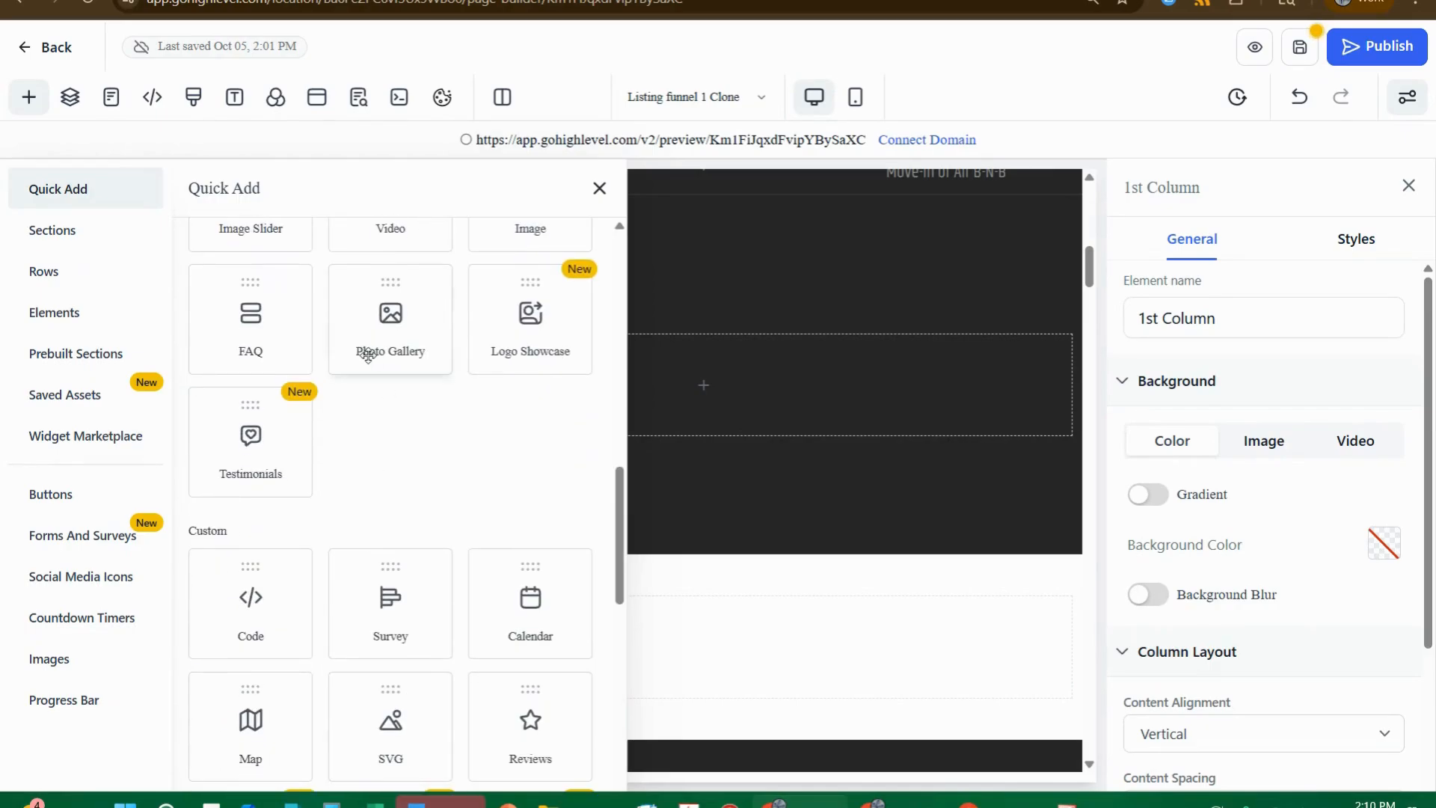
{"action": "scroll", "coordinate": [372, 475], "scroll_direction": "down", "scroll_amount": 3}
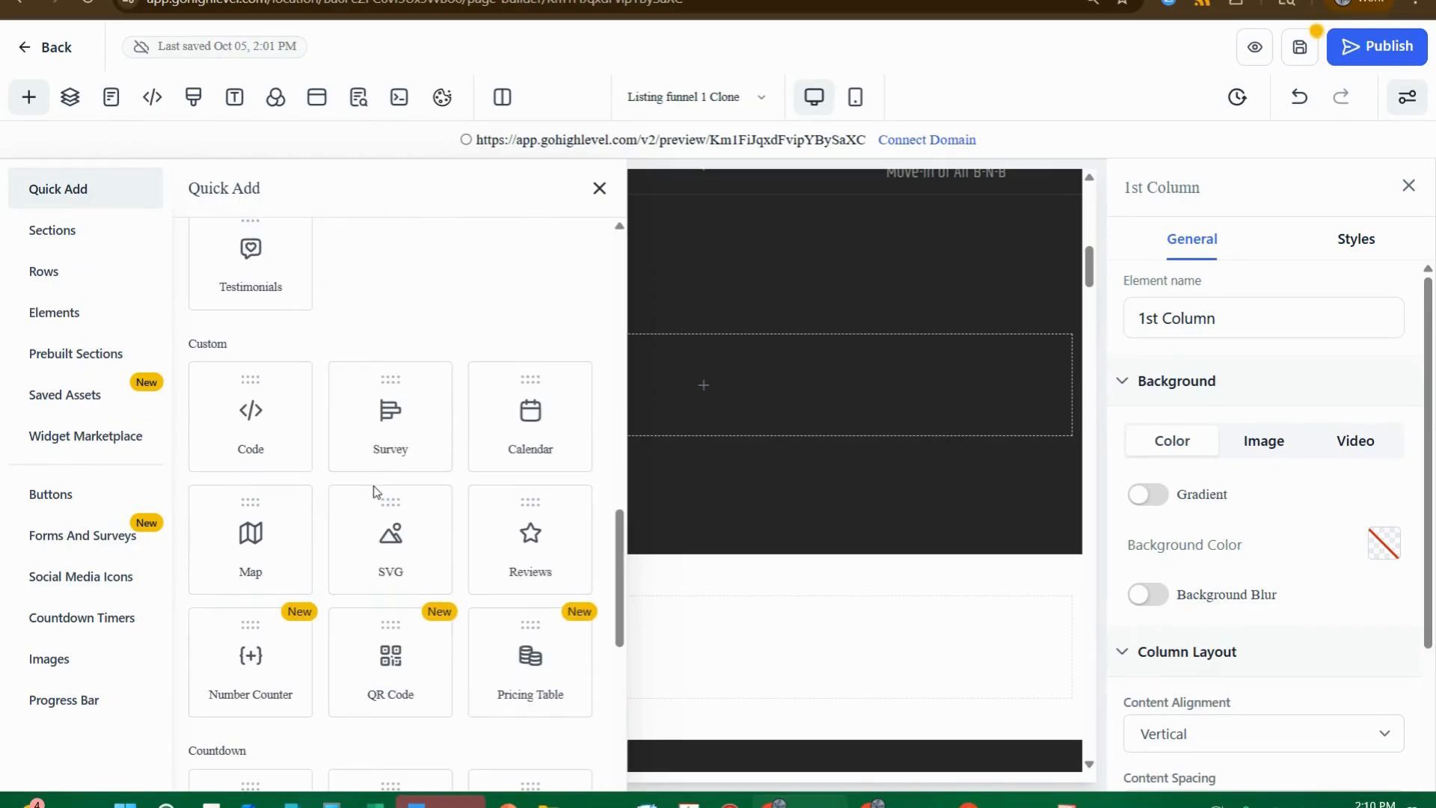
{"action": "left_click", "coordinate": [245, 428]}
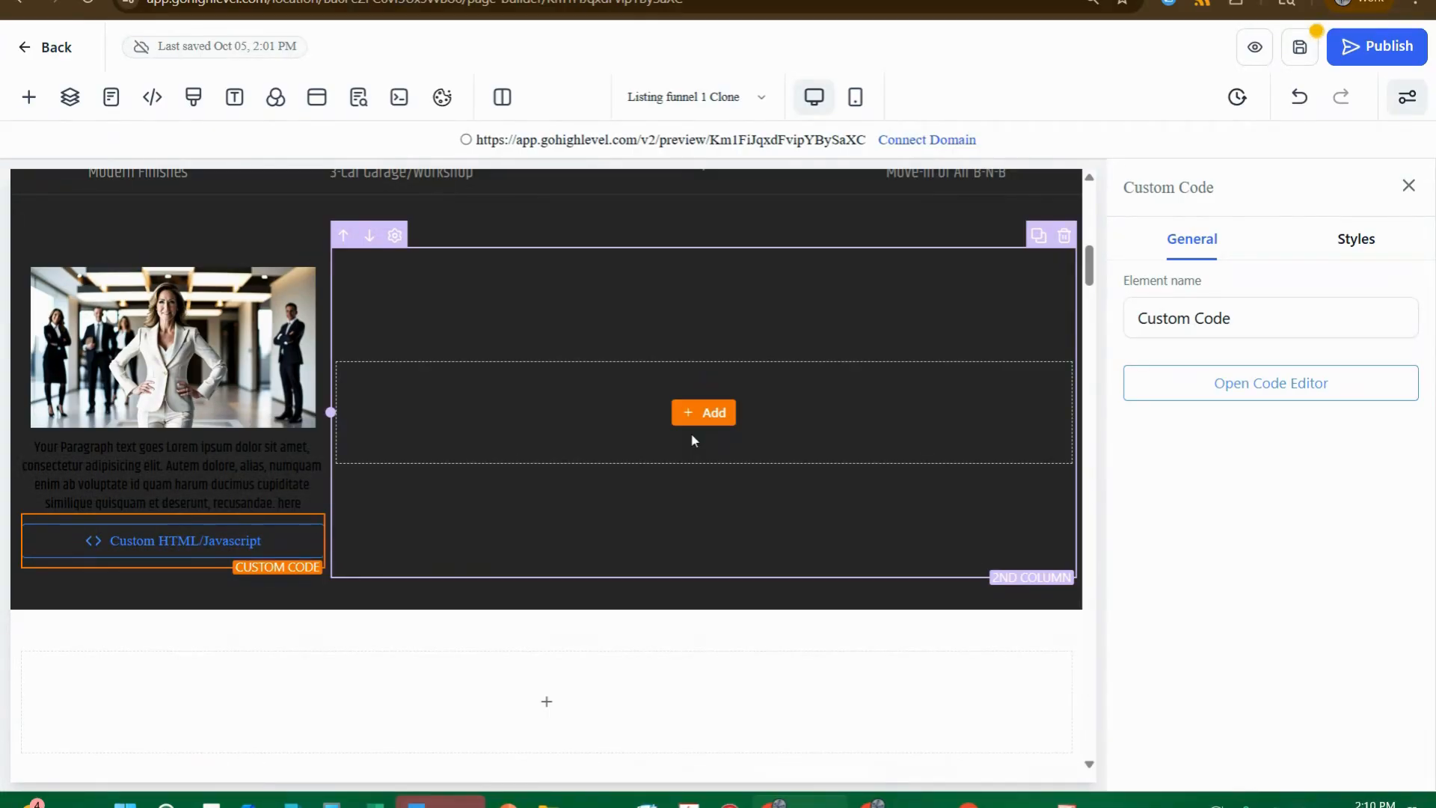
- Check which background color the two-column section uses
{"action": "left_click", "coordinate": [744, 245]}
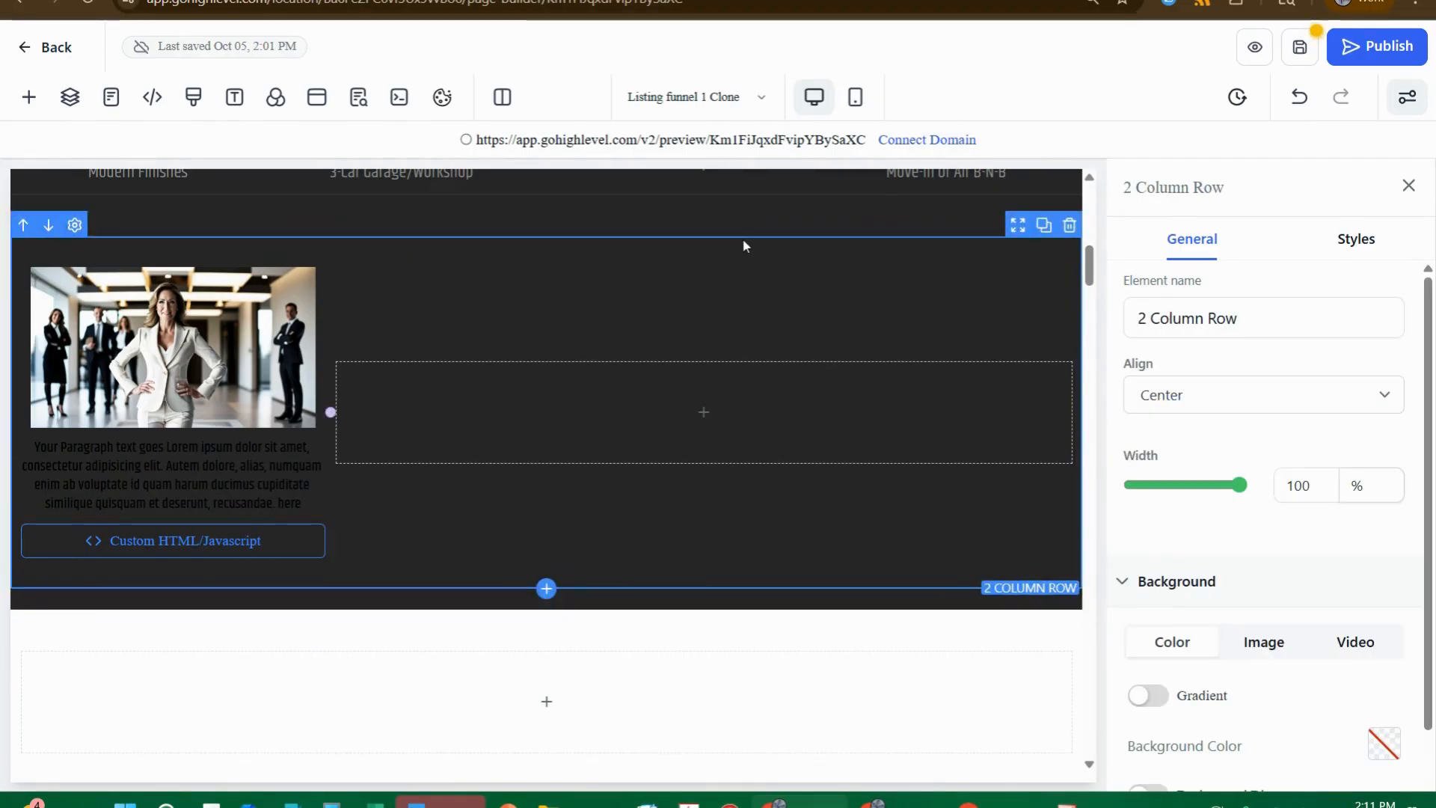
{"action": "left_click", "coordinate": [745, 229]}
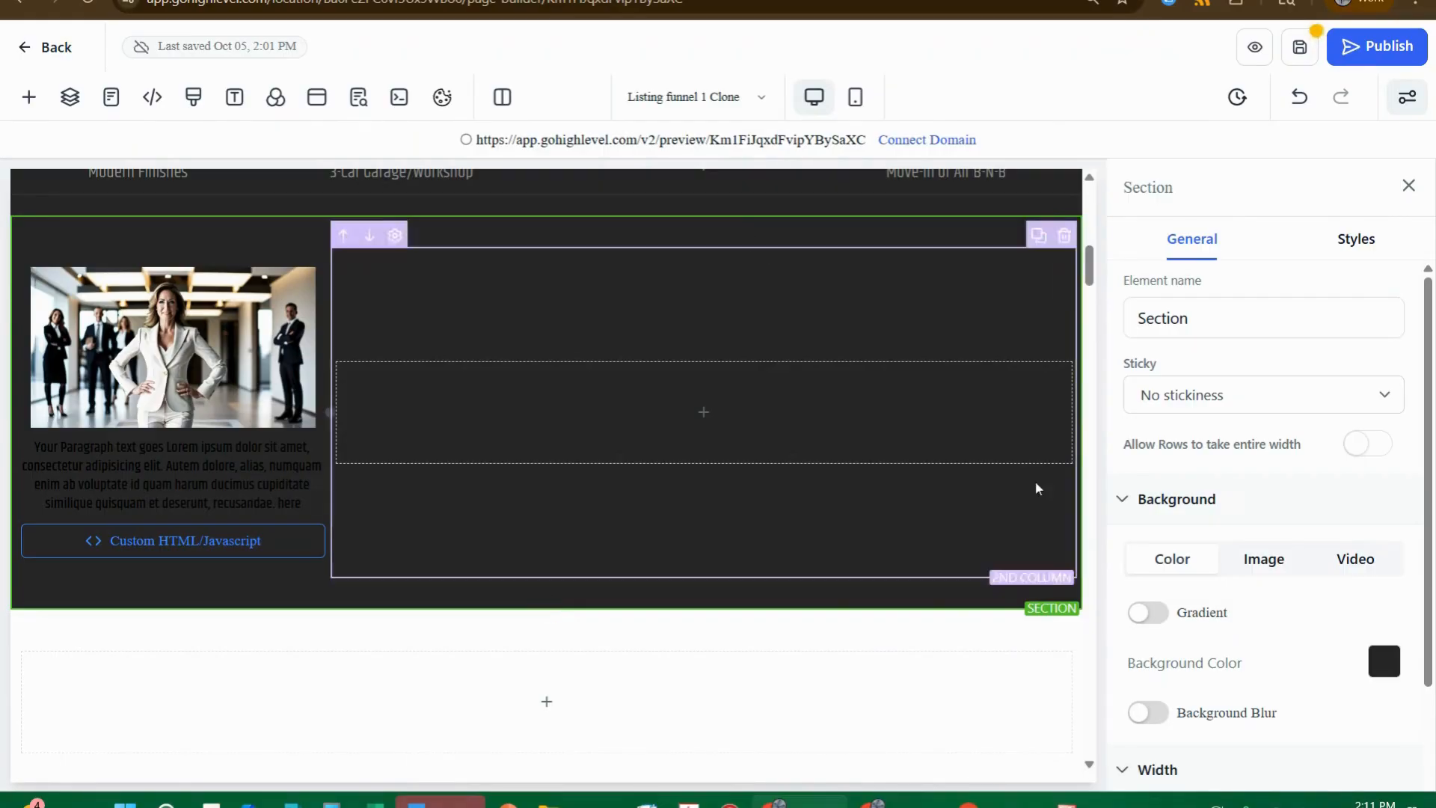
{"action": "left_click", "coordinate": [1385, 675]}
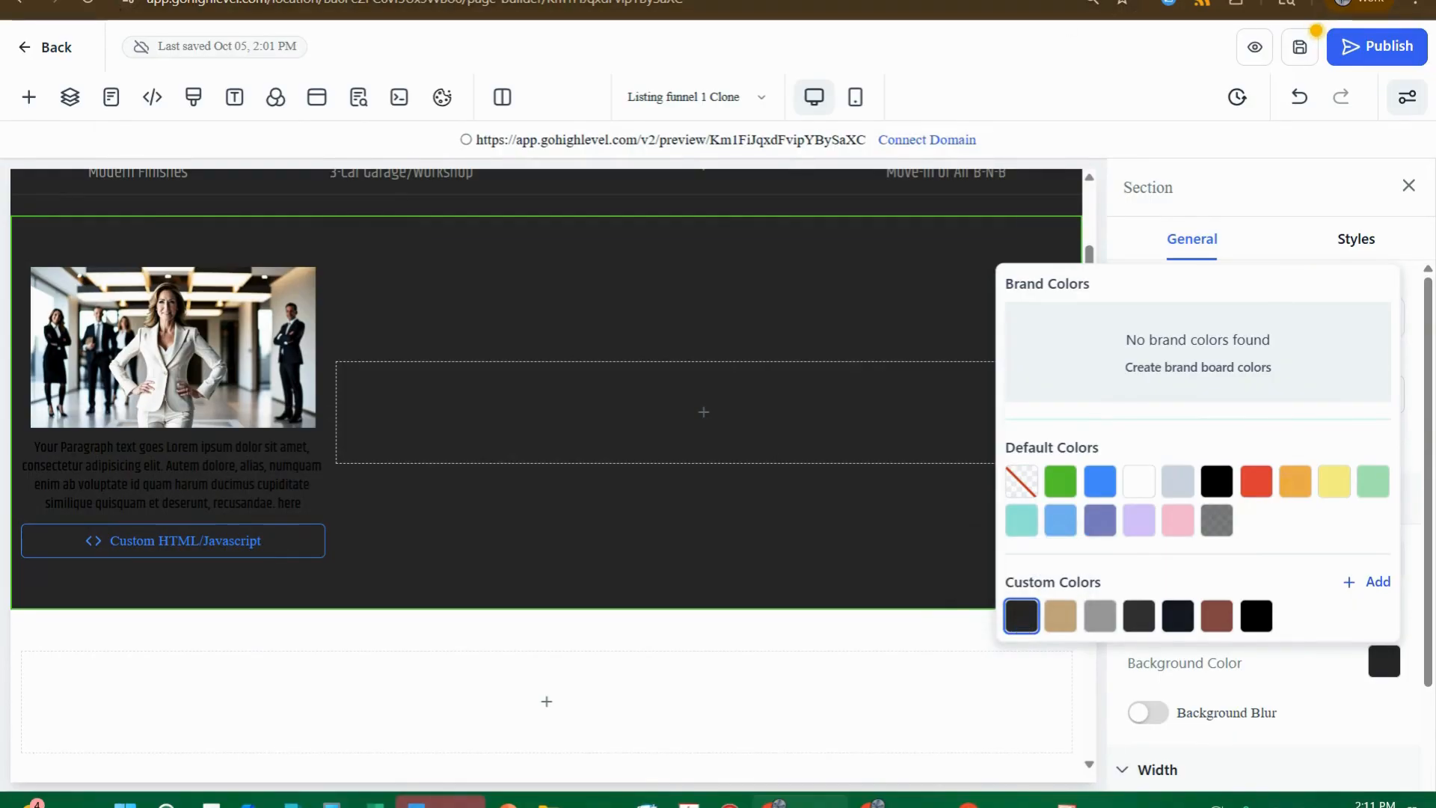
- Switch to ChatGPT and, in the Agent Real Estate Items project, draft a request for a great design with Hex# background 272727 promoting a favorite Tyler, TX listing
{"action": "left_click", "coordinate": [755, 0]}
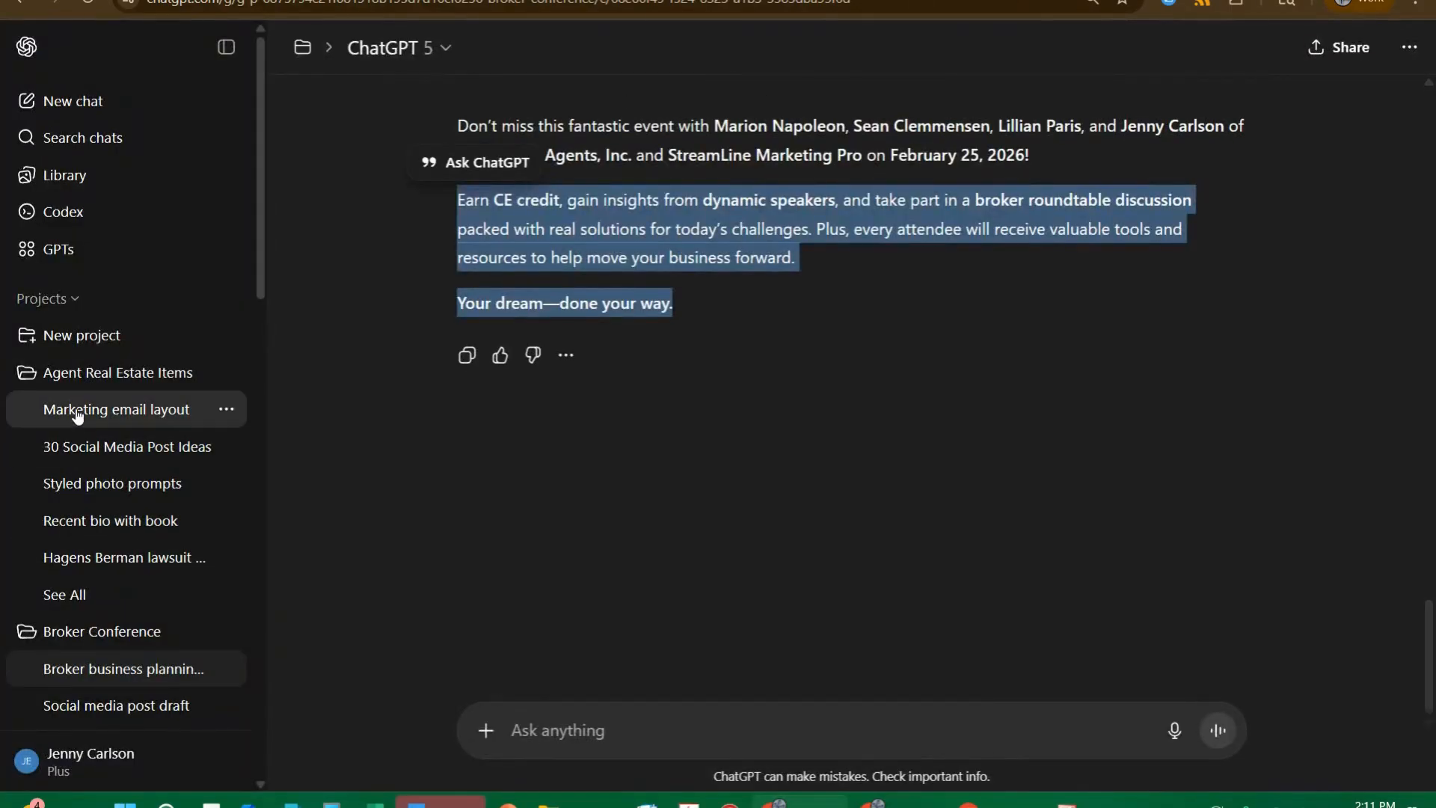
{"action": "left_click", "coordinate": [117, 374]}
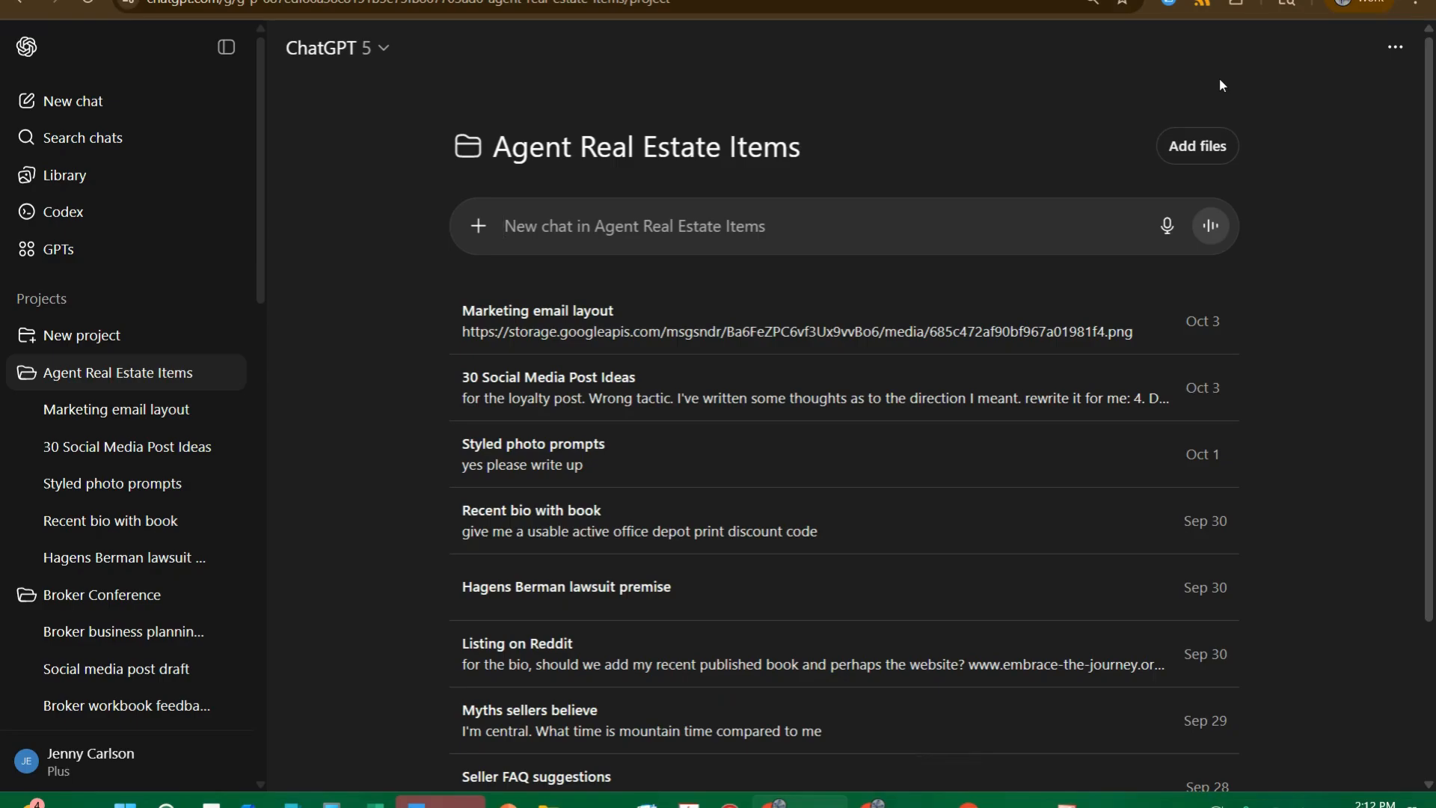
{"action": "type", "text": "I need a"}
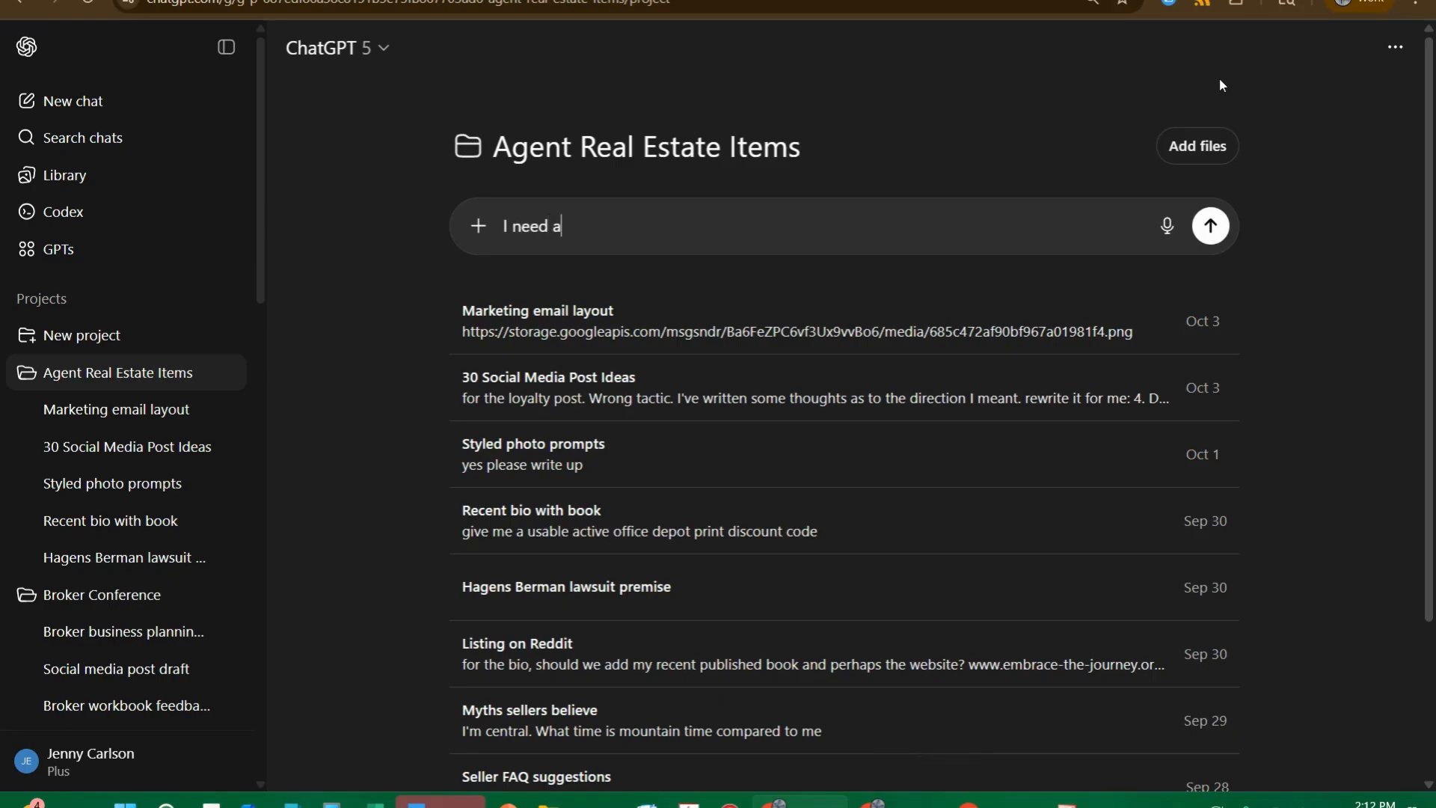
{"action": "type", "text": " great design using Hex#"}
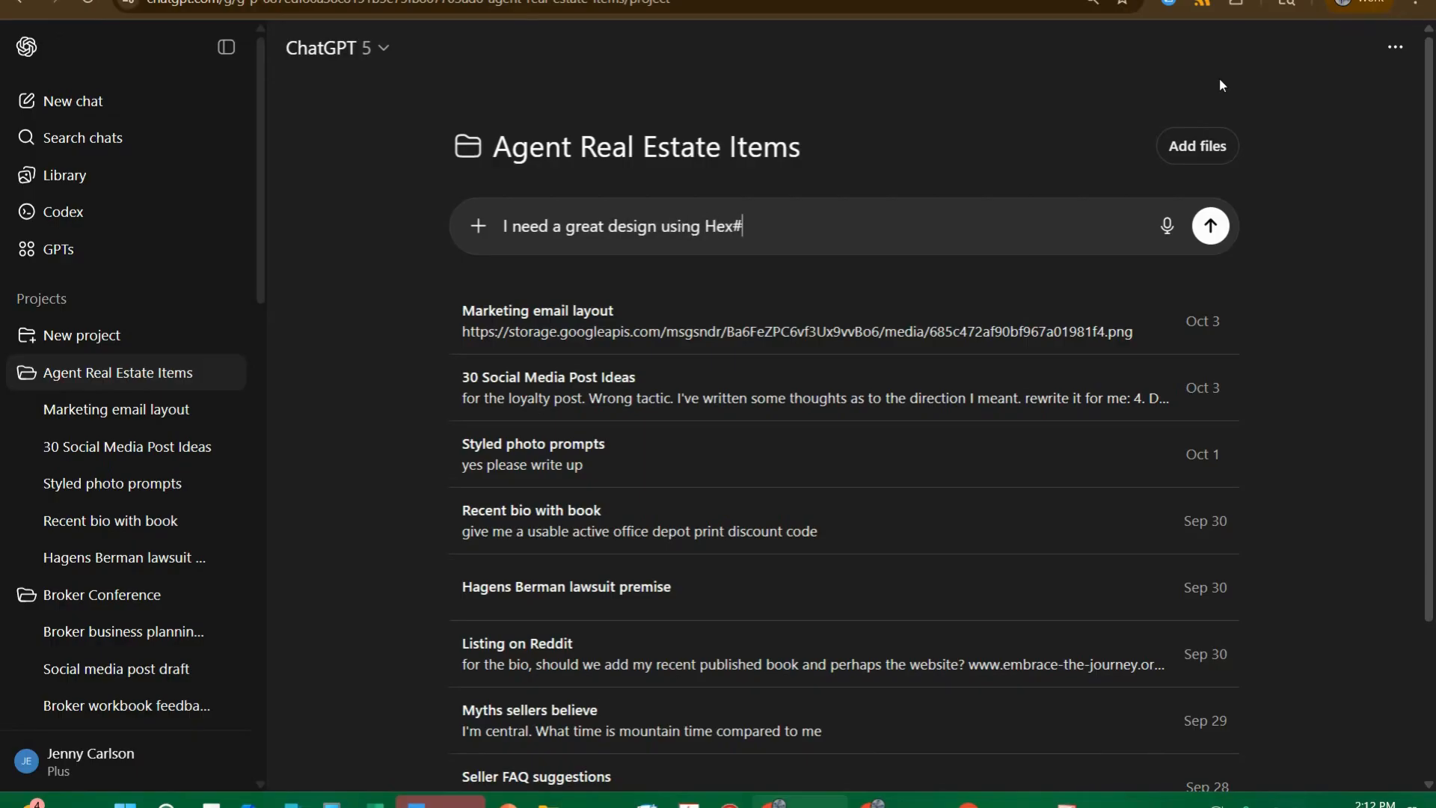
{"action": "type", "text": " background 272727"}
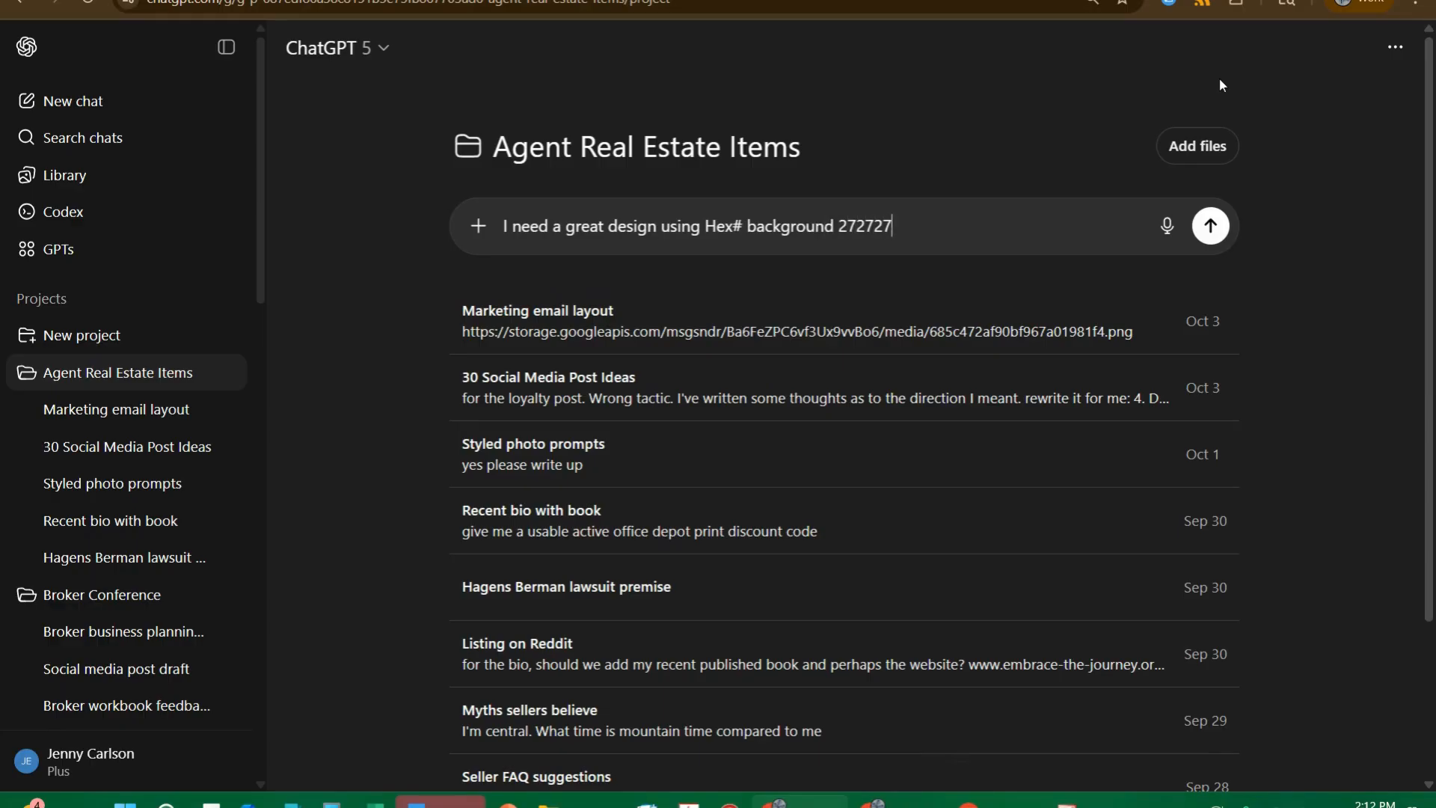
{"action": "type", "text": " promoting my favoi"}
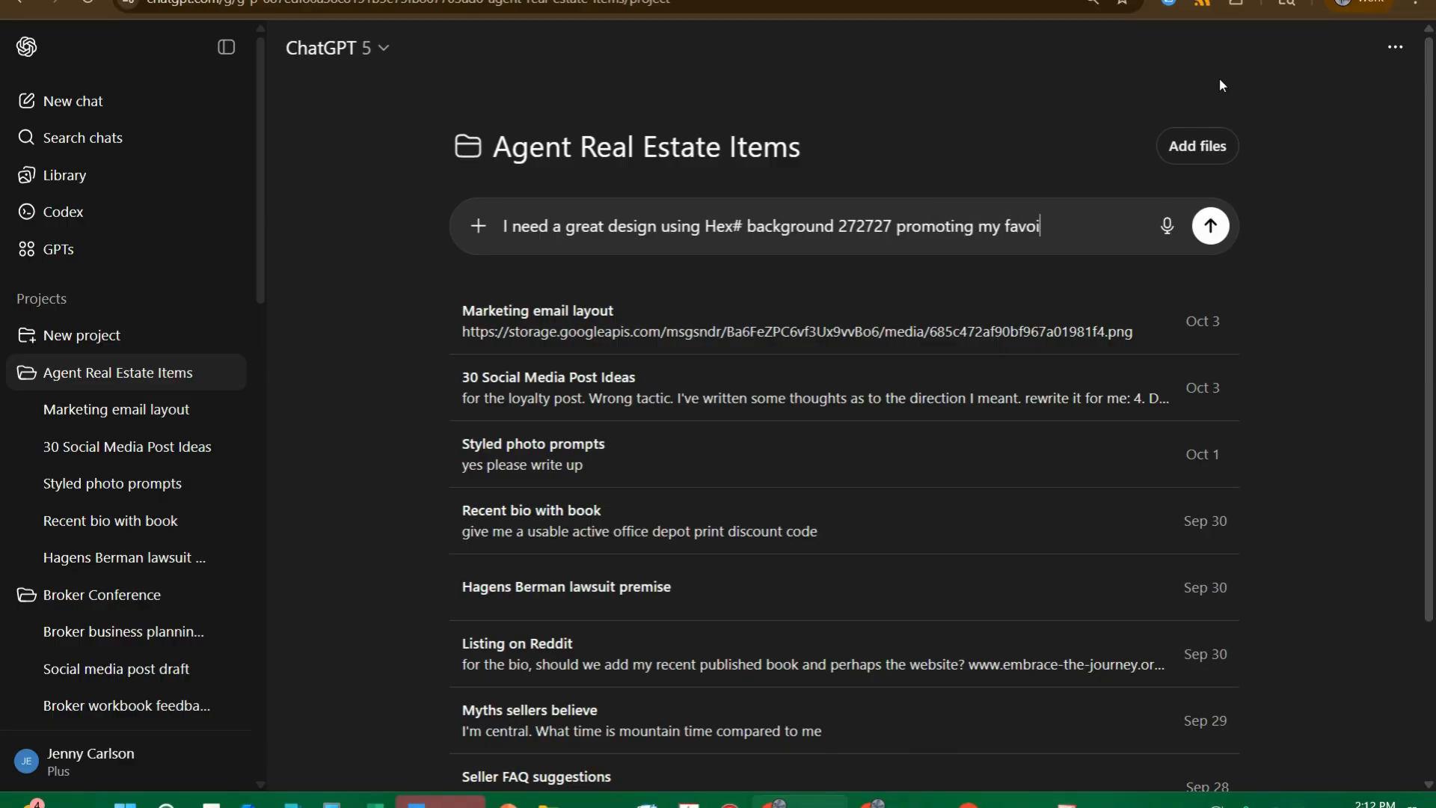
{"action": "key", "text": "BackSpace"}
{"action": "type", "text": "rite listing in Tyler"}
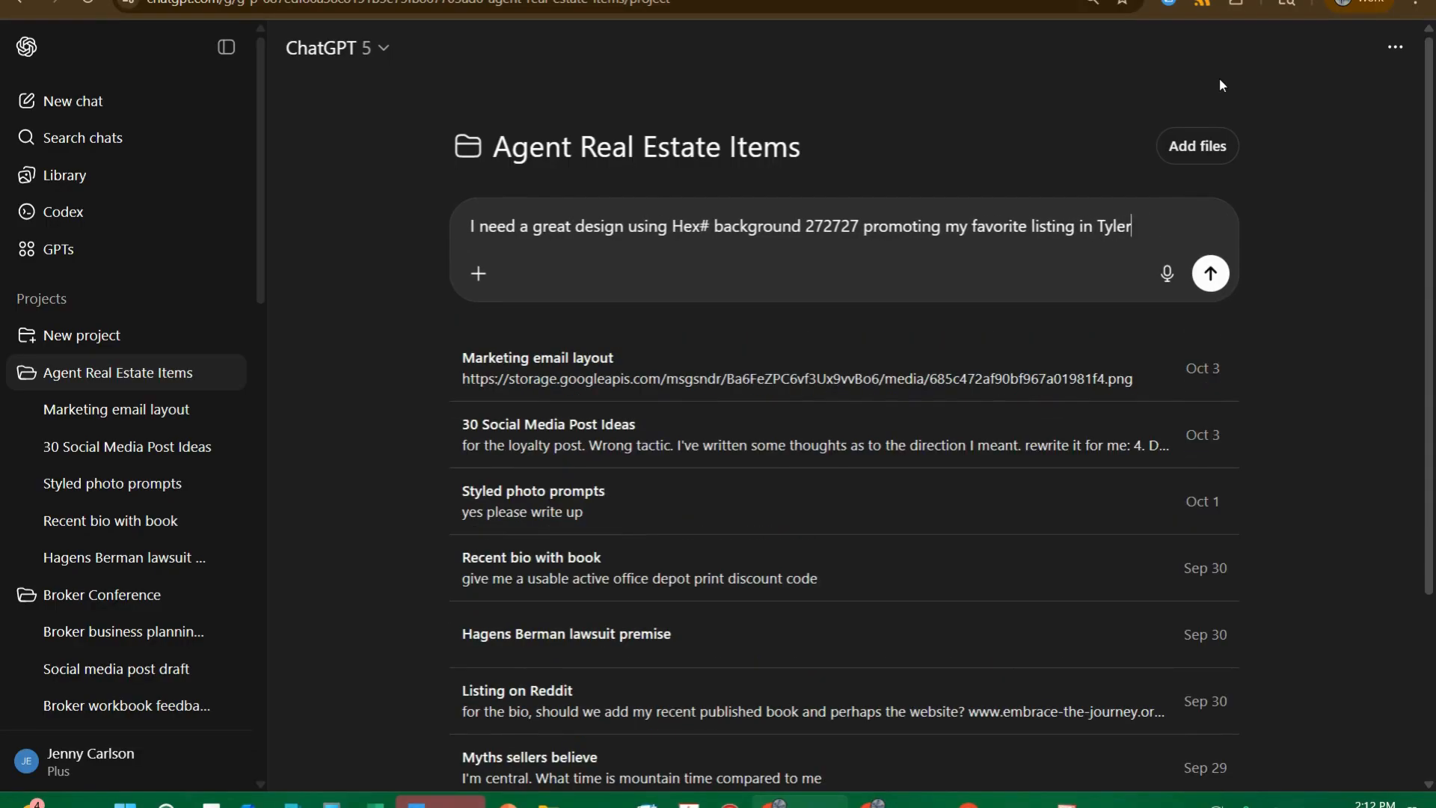
{"action": "type", "text": ", TX. Please gi"}
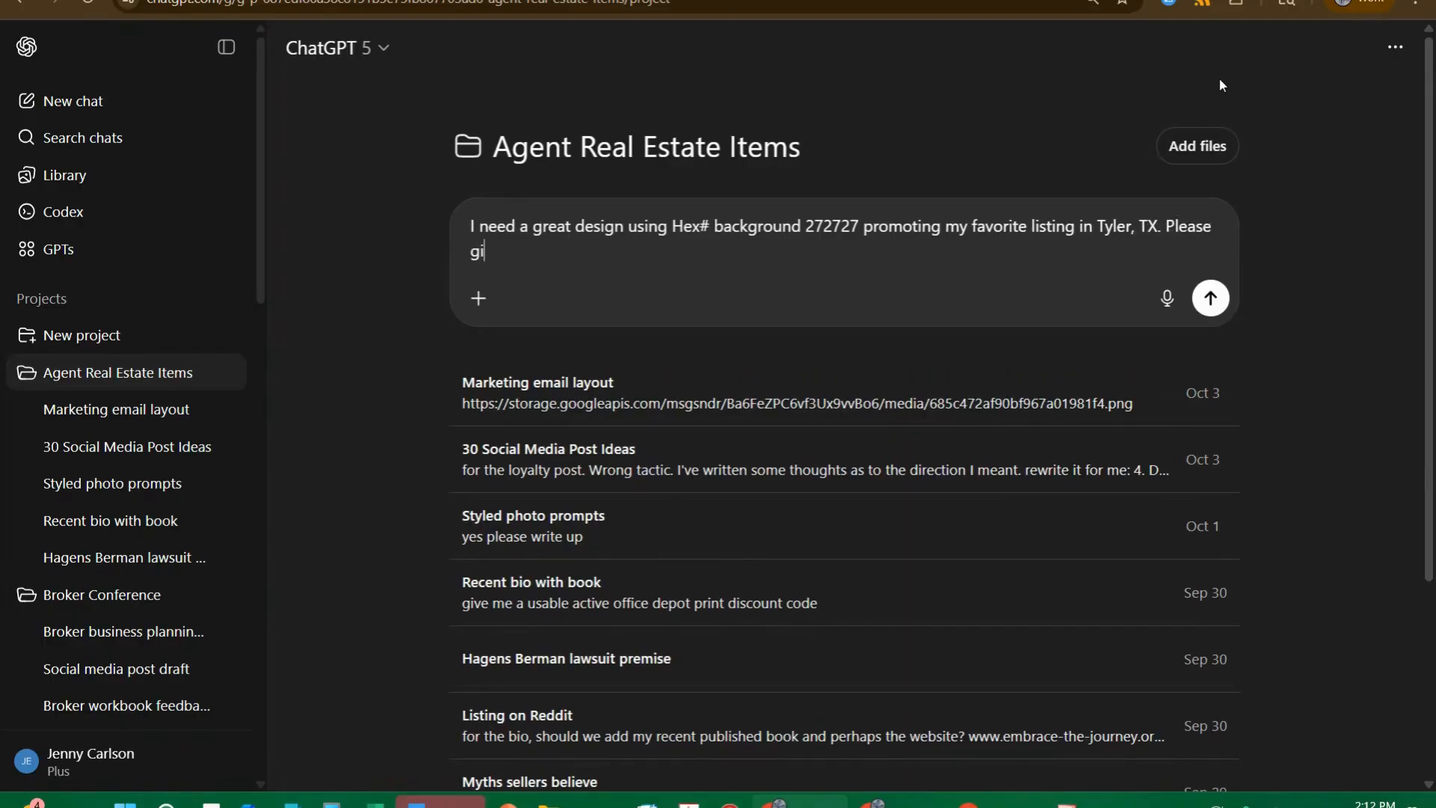
- Extend the prompt to request code with great information about Tyler, TX, looking interesting, upbeat, Texan, and luxury, and introduce an image url
{"action": "type", "text": "ve me code that give"}
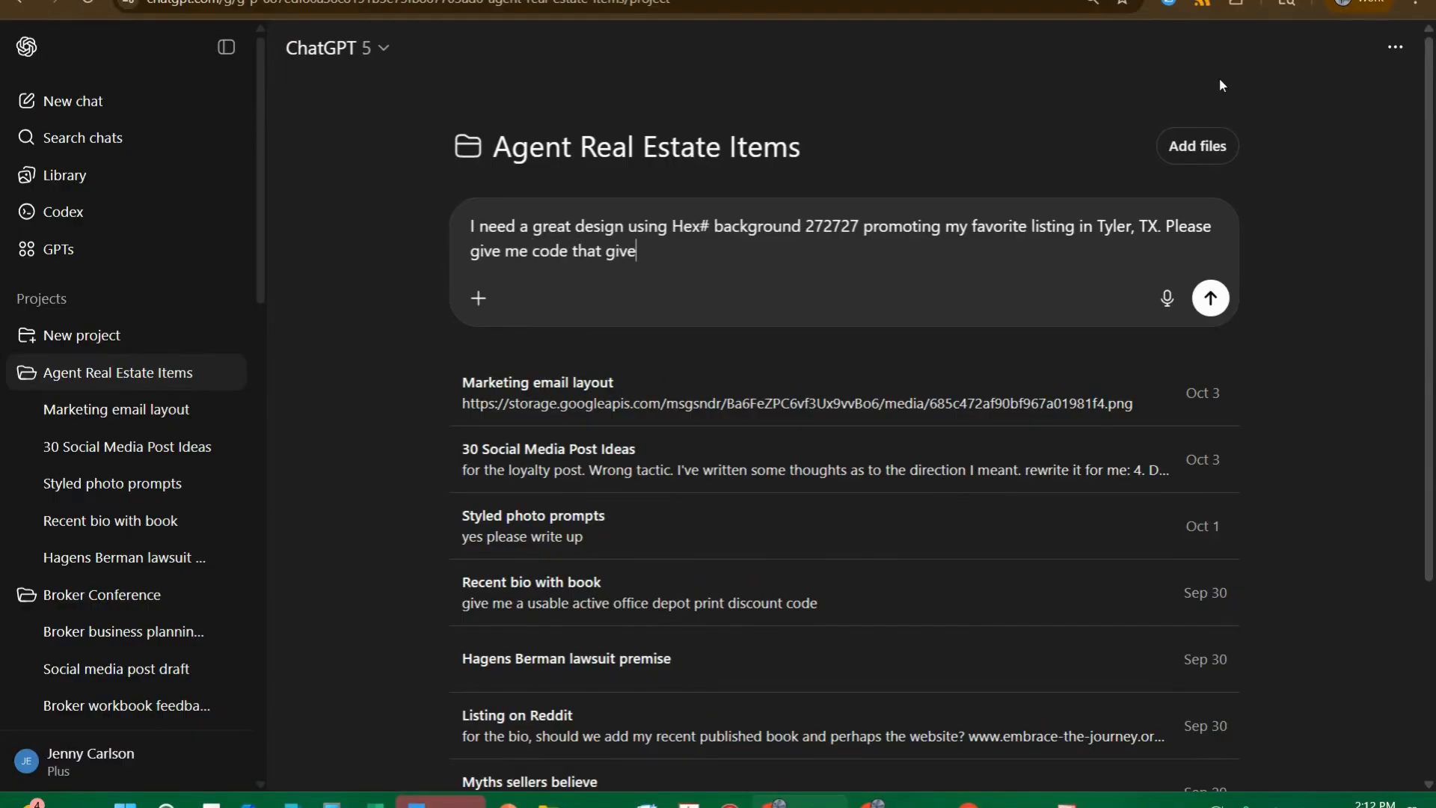
{"action": "type", "text": "s great information a"}
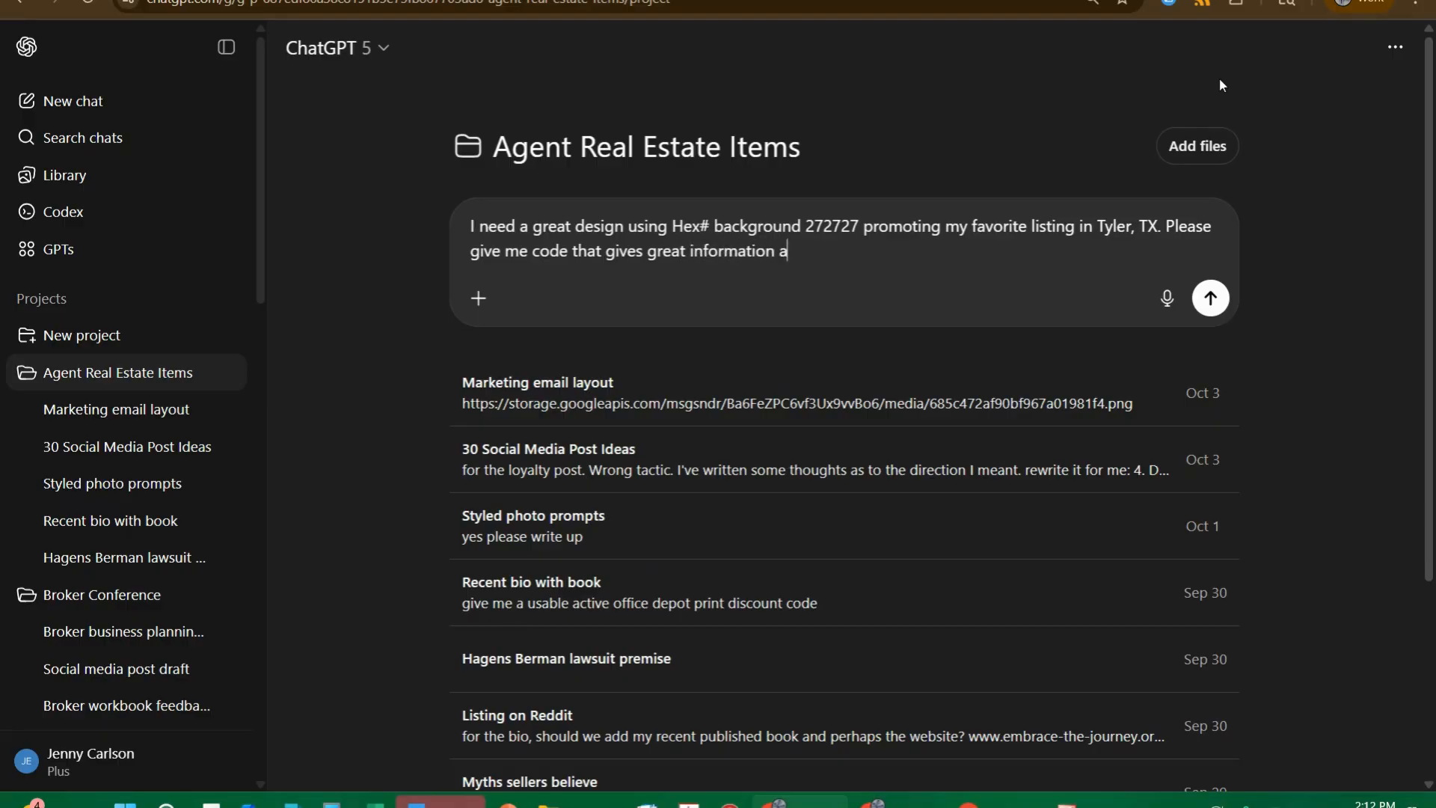
{"action": "type", "text": "bout Tyler, TX"}
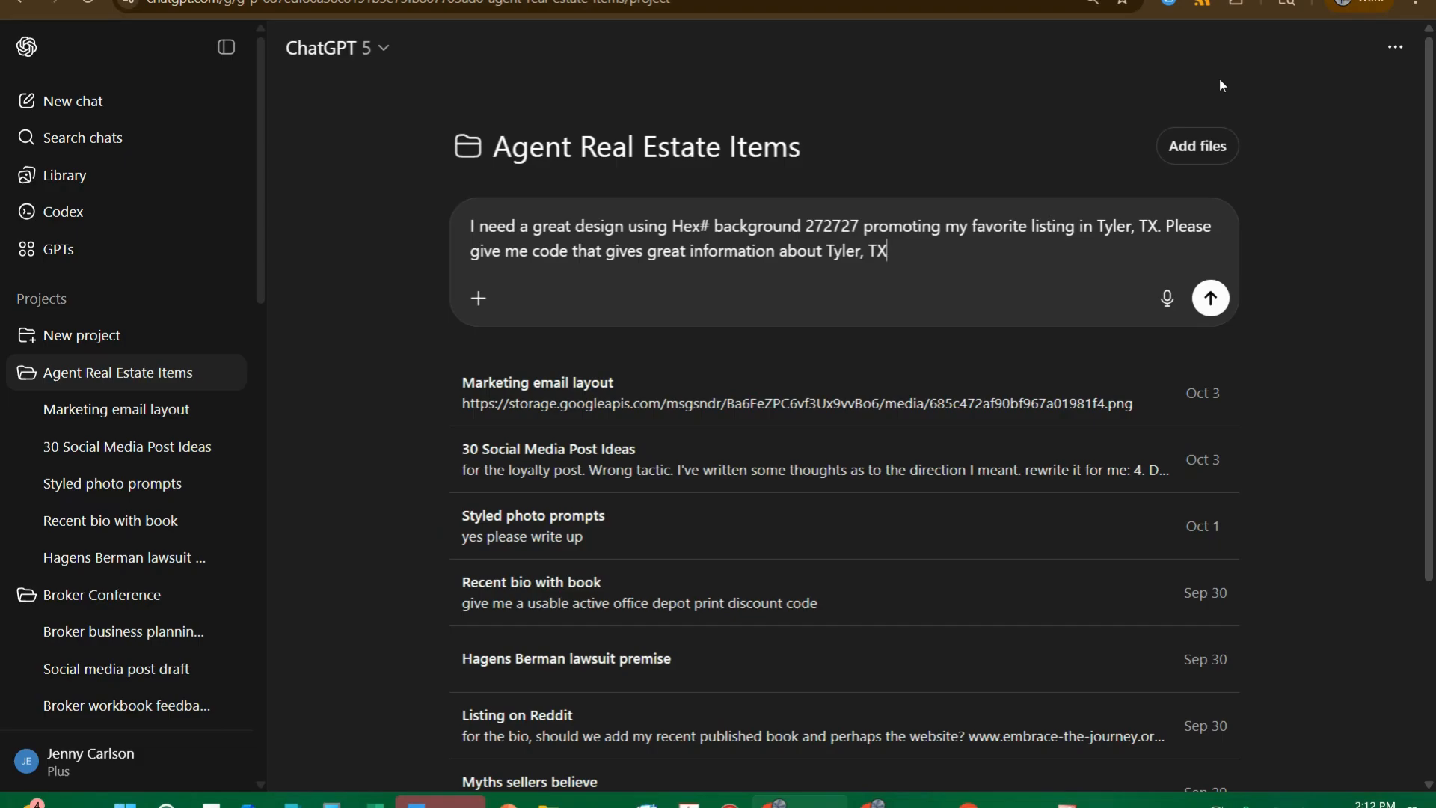
{"action": "type", "text": " and make it loo"}
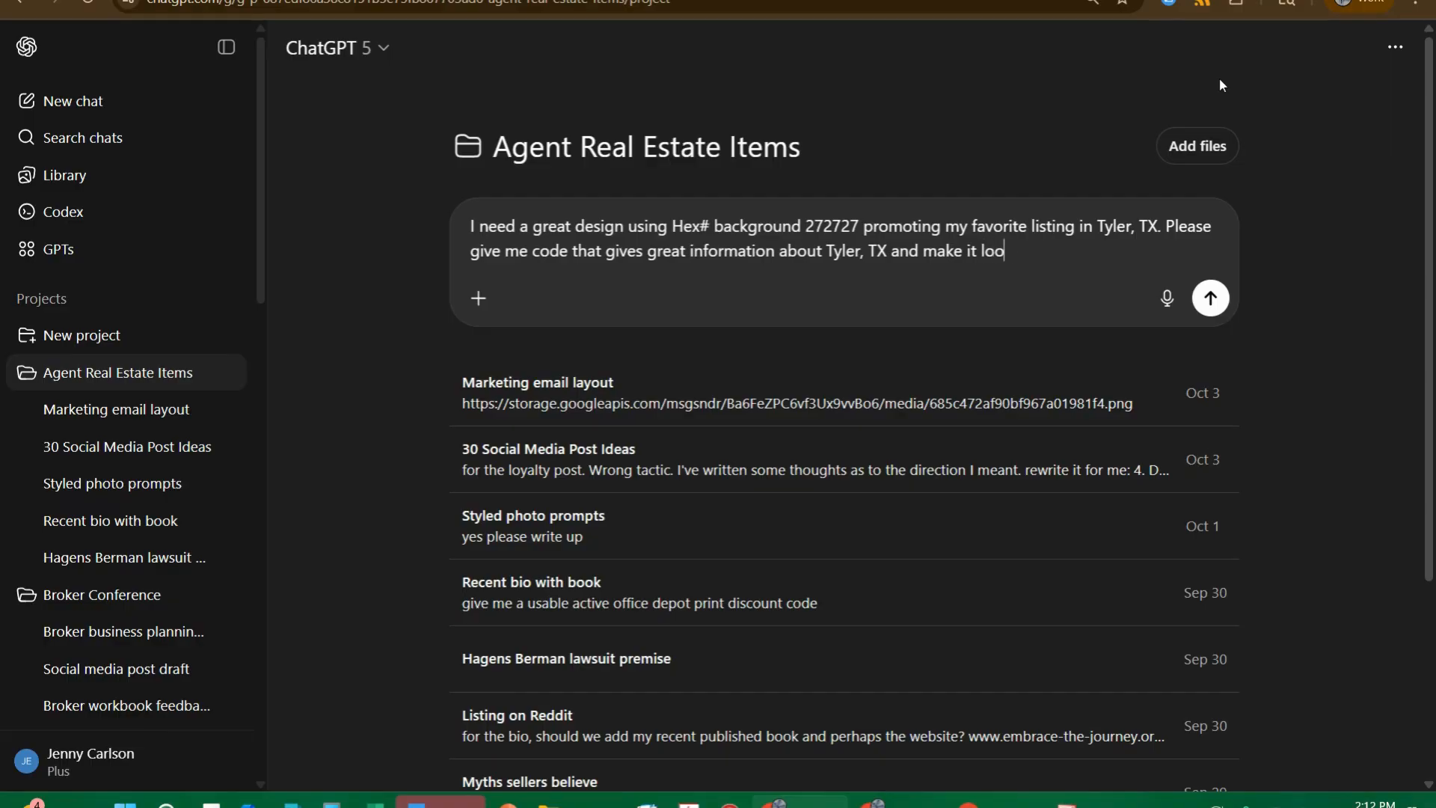
{"action": "type", "text": "k interesting, upbeat, "}
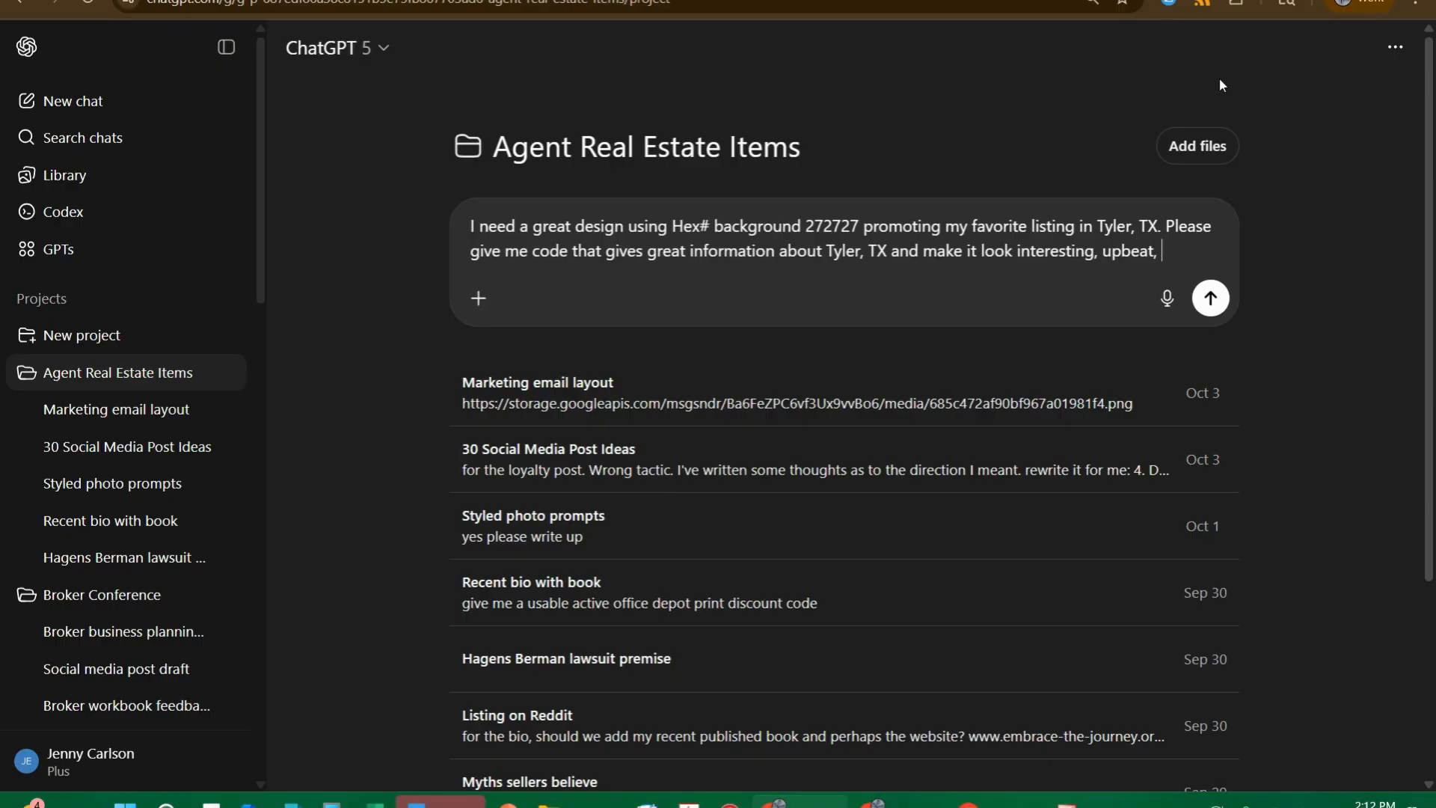
{"action": "type", "text": "Texan, and luxury"}
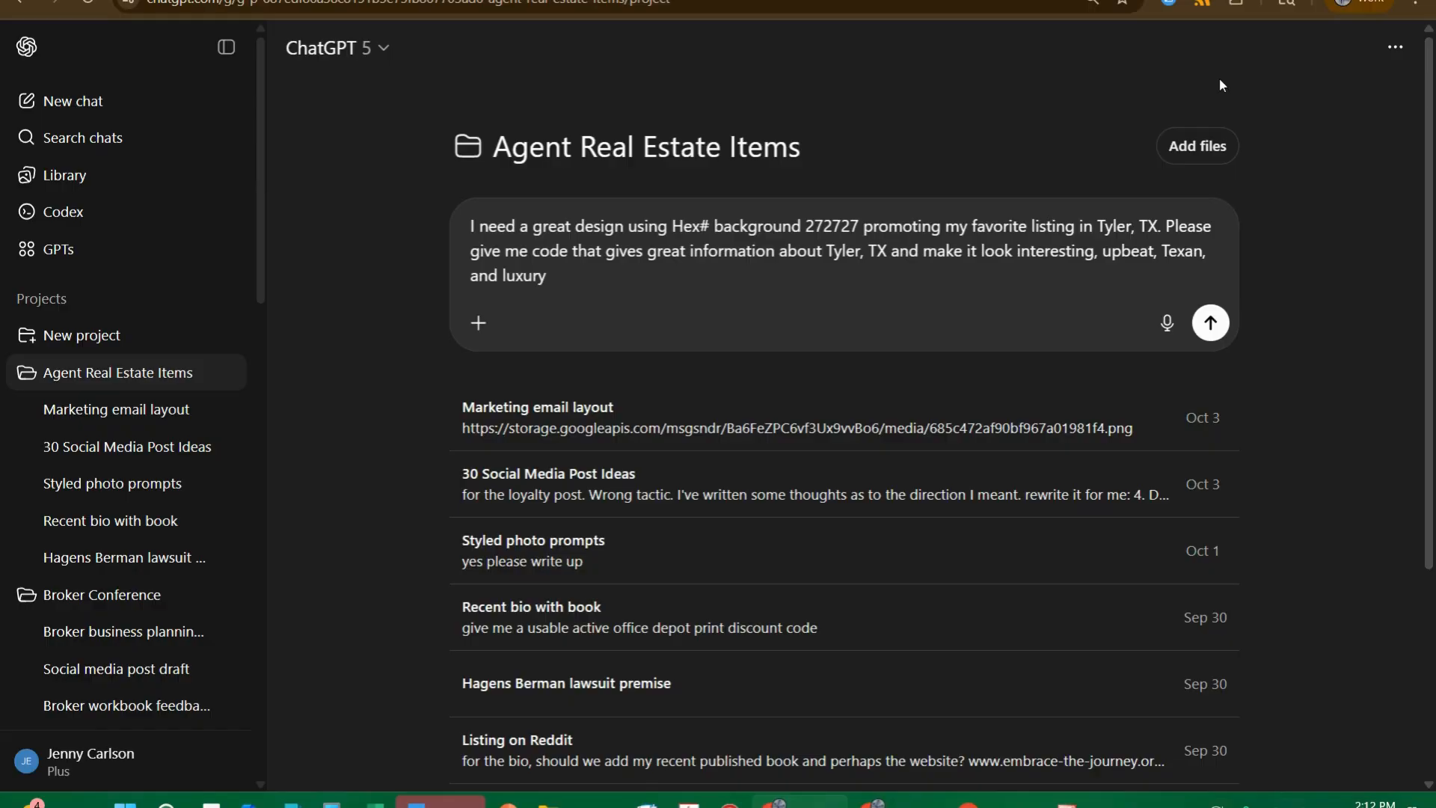
{"action": "type", "text": ".  I'm using an image"}
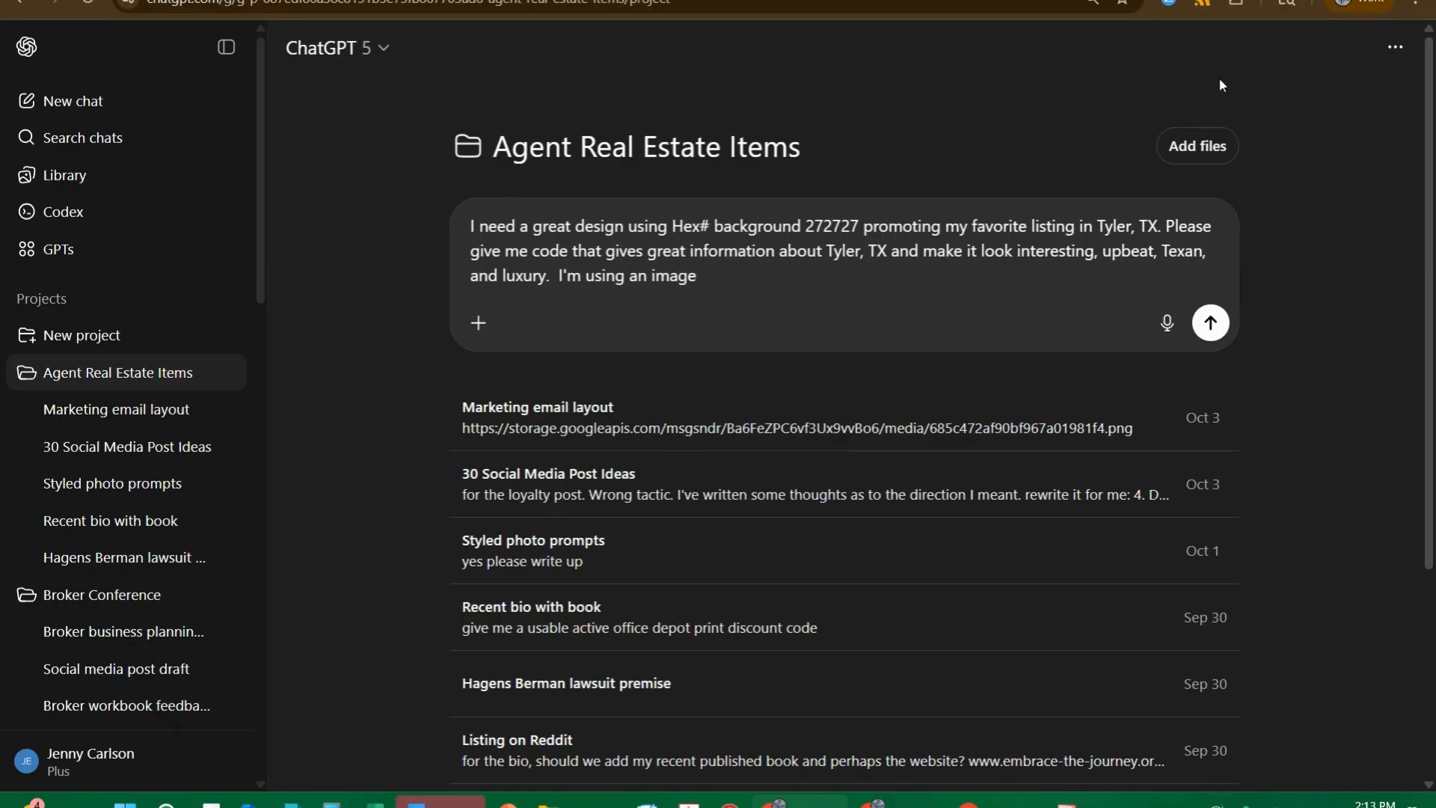
{"action": "type", "text": " and that url is:"}
- Switch back to the page builder and get the link of the "A professional white woman..." picture from Media Storage
{"action": "left_click", "coordinate": [479, 0]}
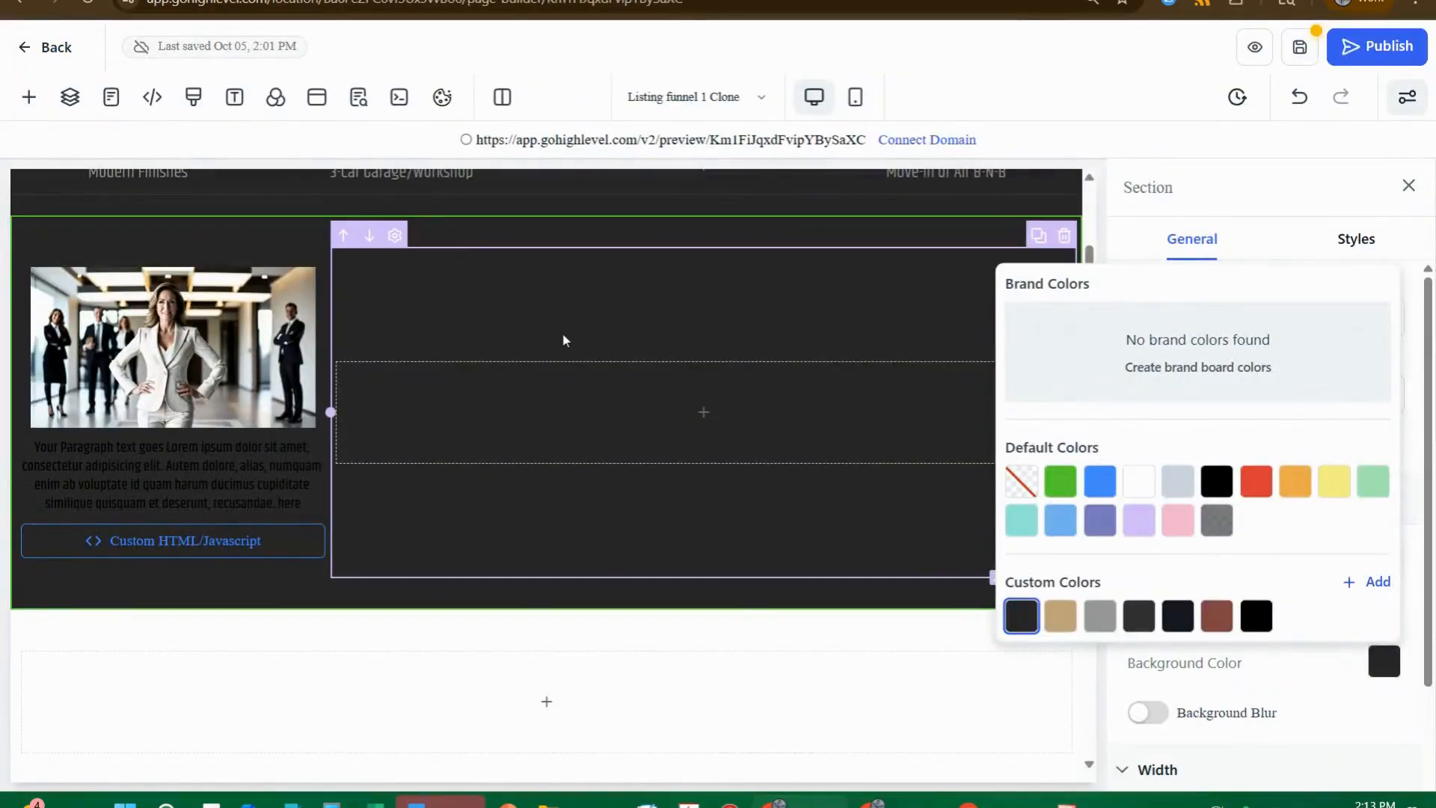
{"action": "left_click", "coordinate": [203, 341]}
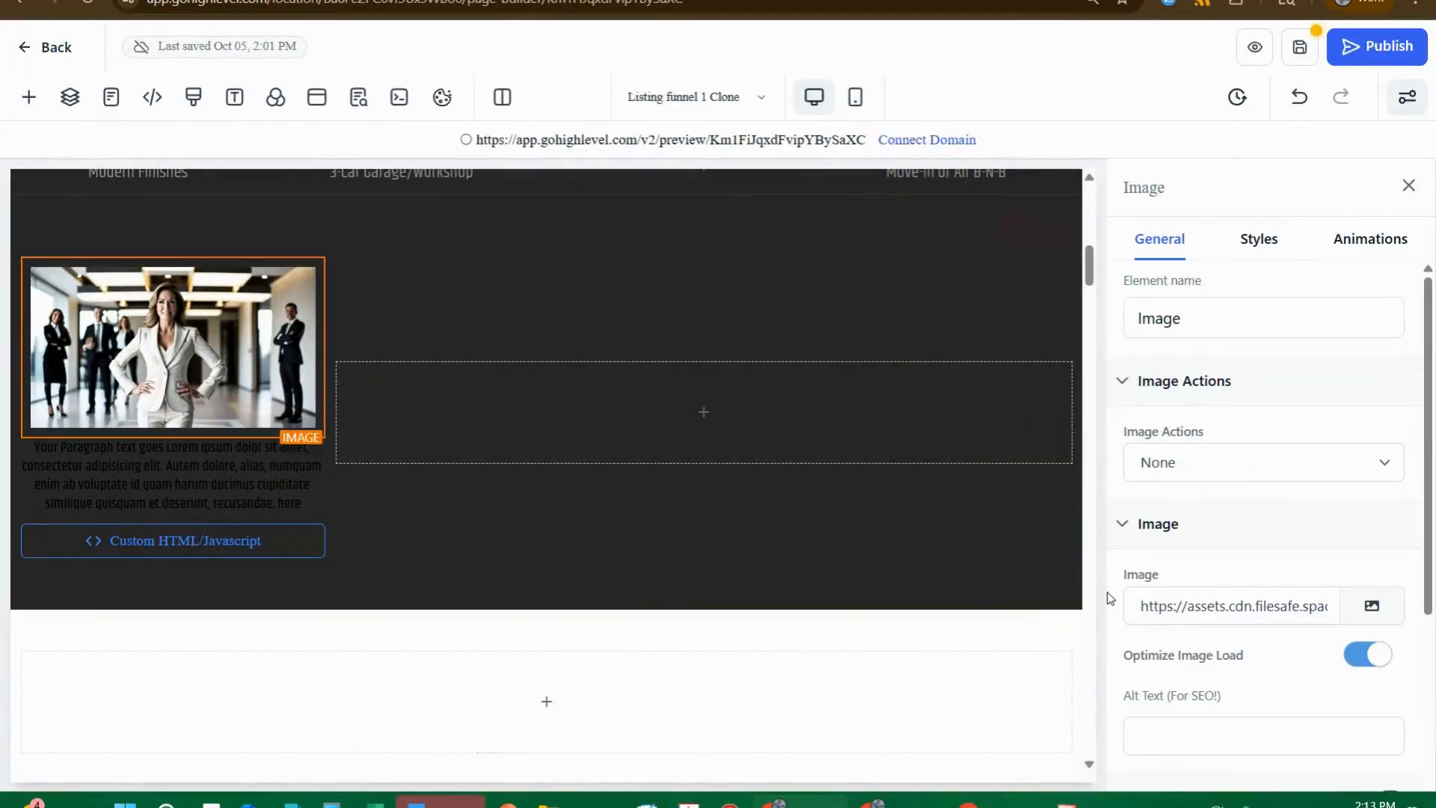
{"action": "left_click_drag", "start_coordinate": [1141, 608], "coordinate": [1360, 628]}
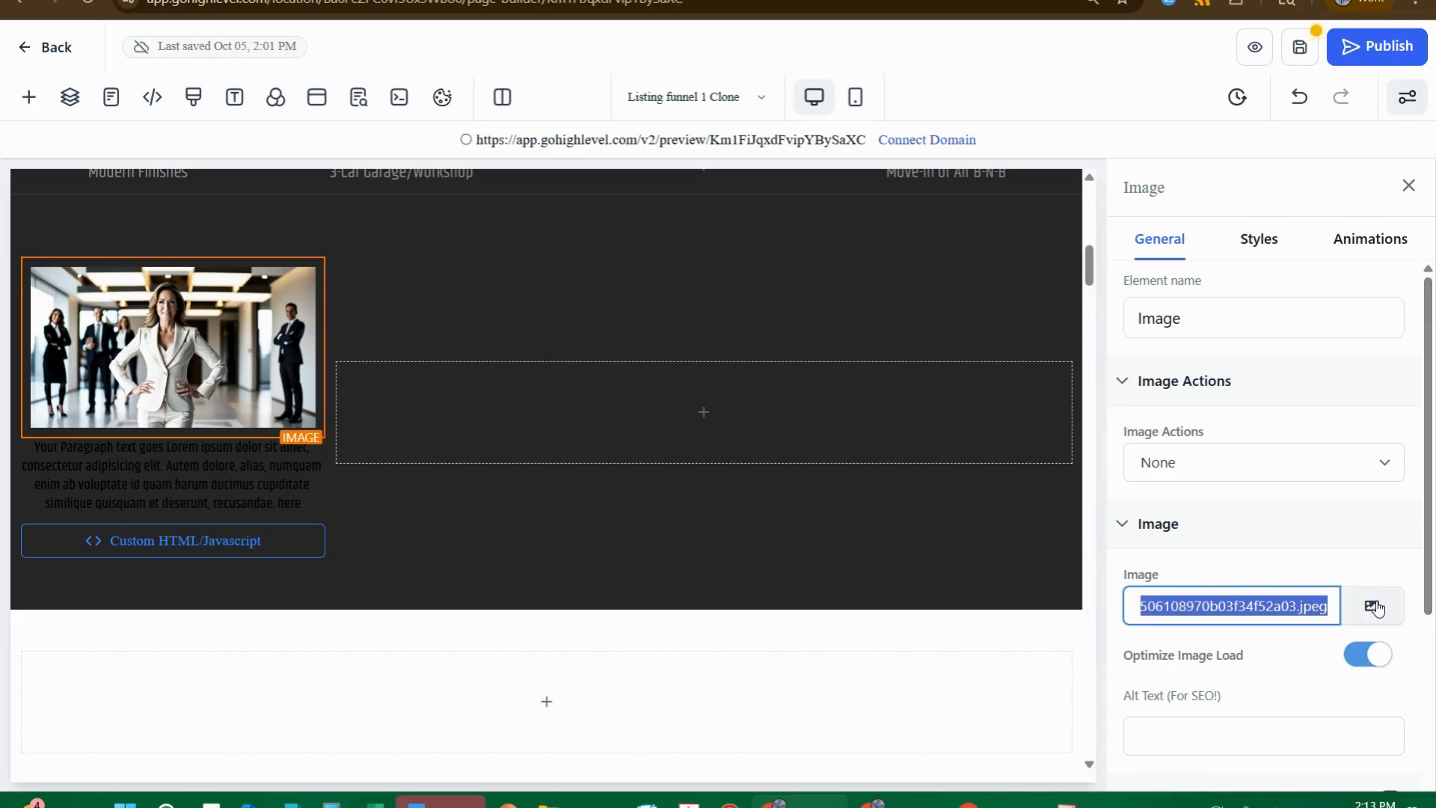
{"action": "left_click", "coordinate": [1375, 606]}
{"action": "scroll", "coordinate": [594, 564], "scroll_direction": "down", "scroll_amount": 5}
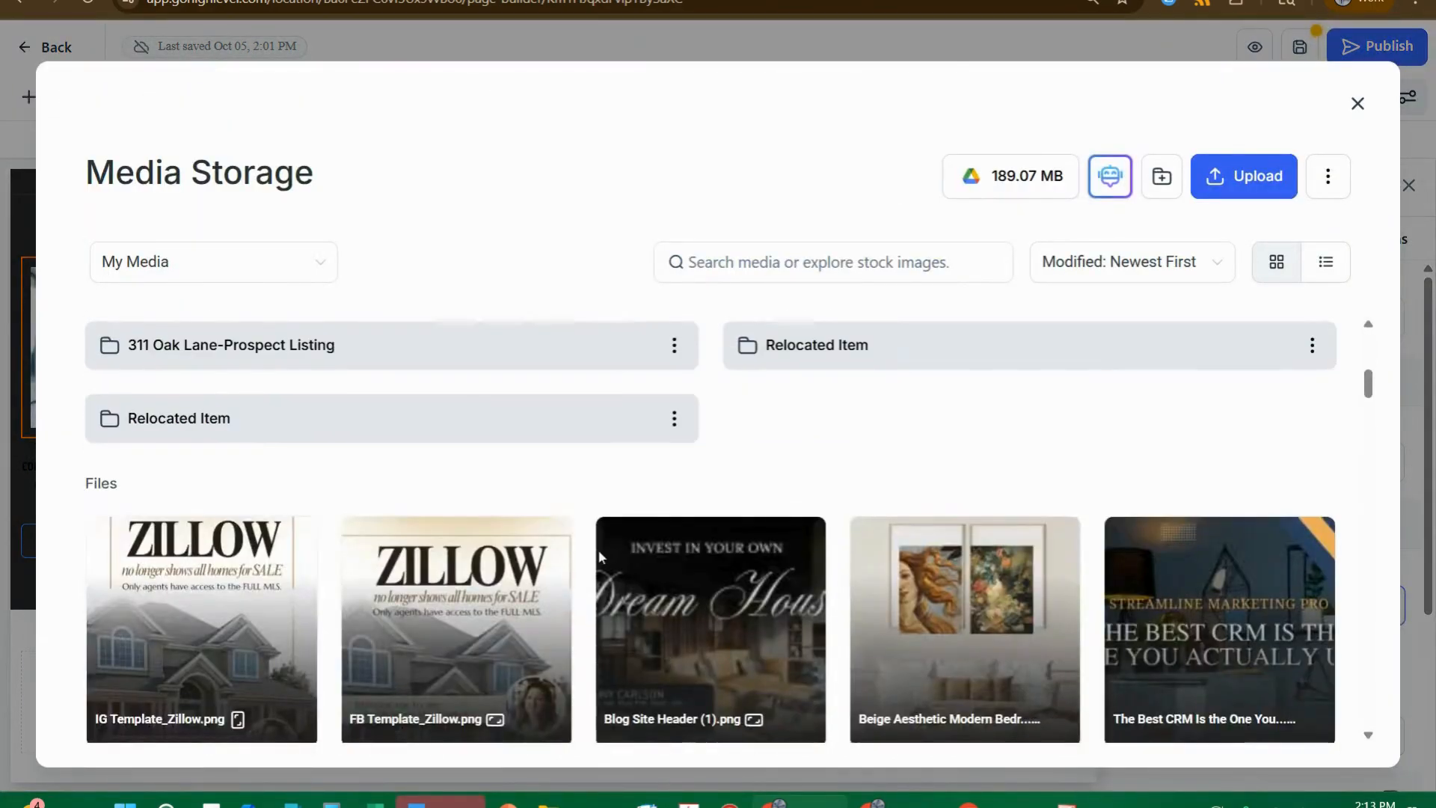
{"action": "scroll", "coordinate": [601, 557], "scroll_direction": "down", "scroll_amount": 3}
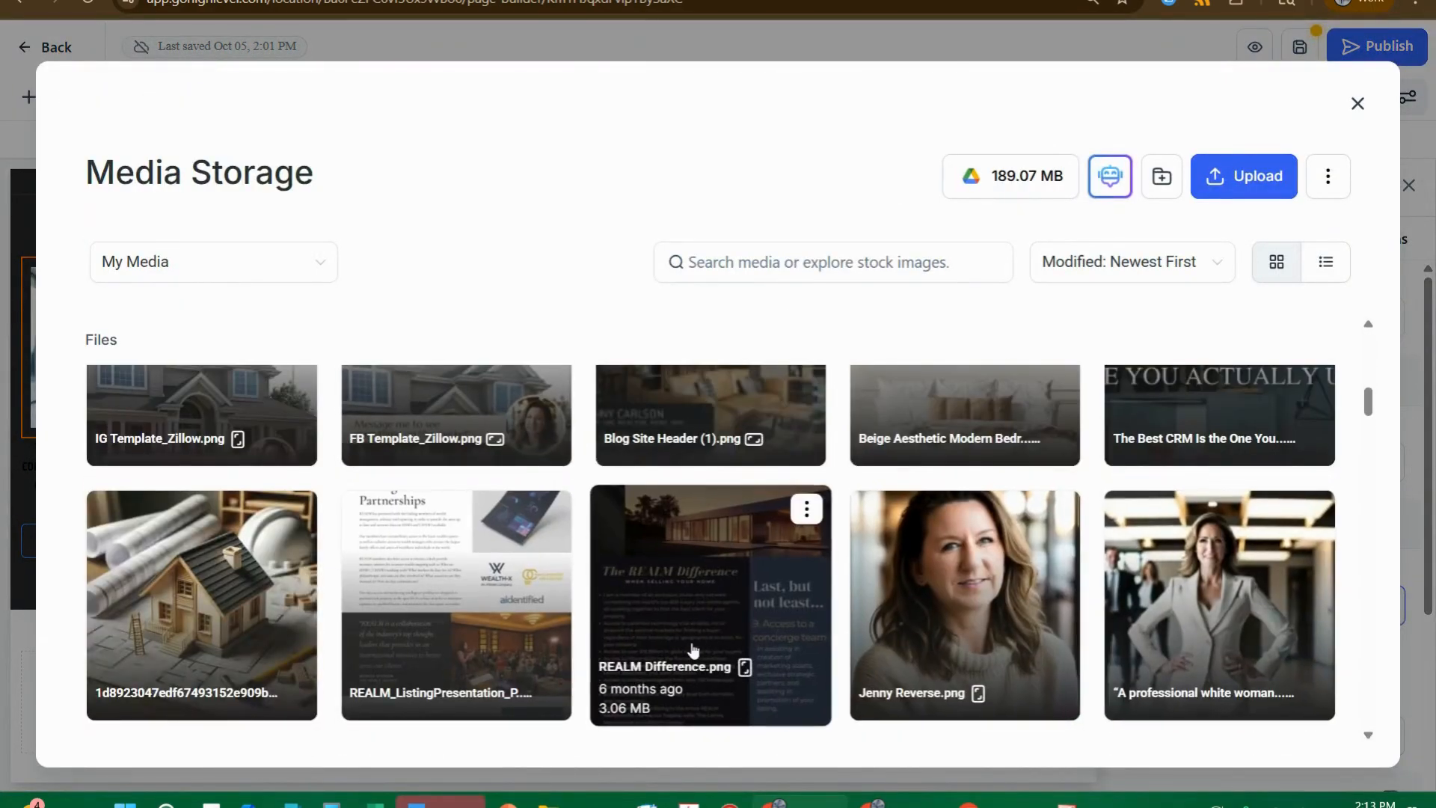
{"action": "scroll", "coordinate": [1167, 557], "scroll_direction": "up", "scroll_amount": 2}
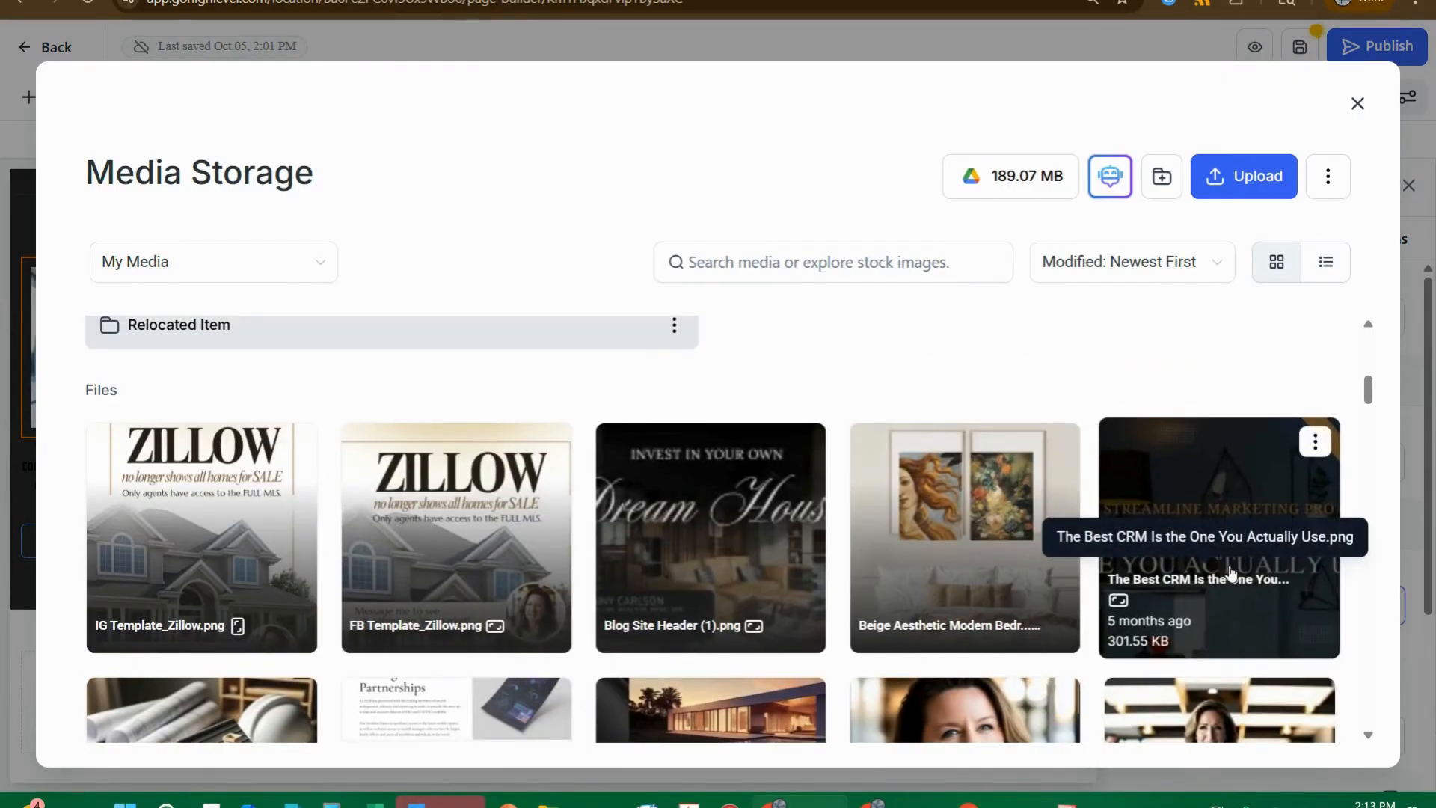
{"action": "scroll", "coordinate": [1232, 572], "scroll_direction": "down", "scroll_amount": 2}
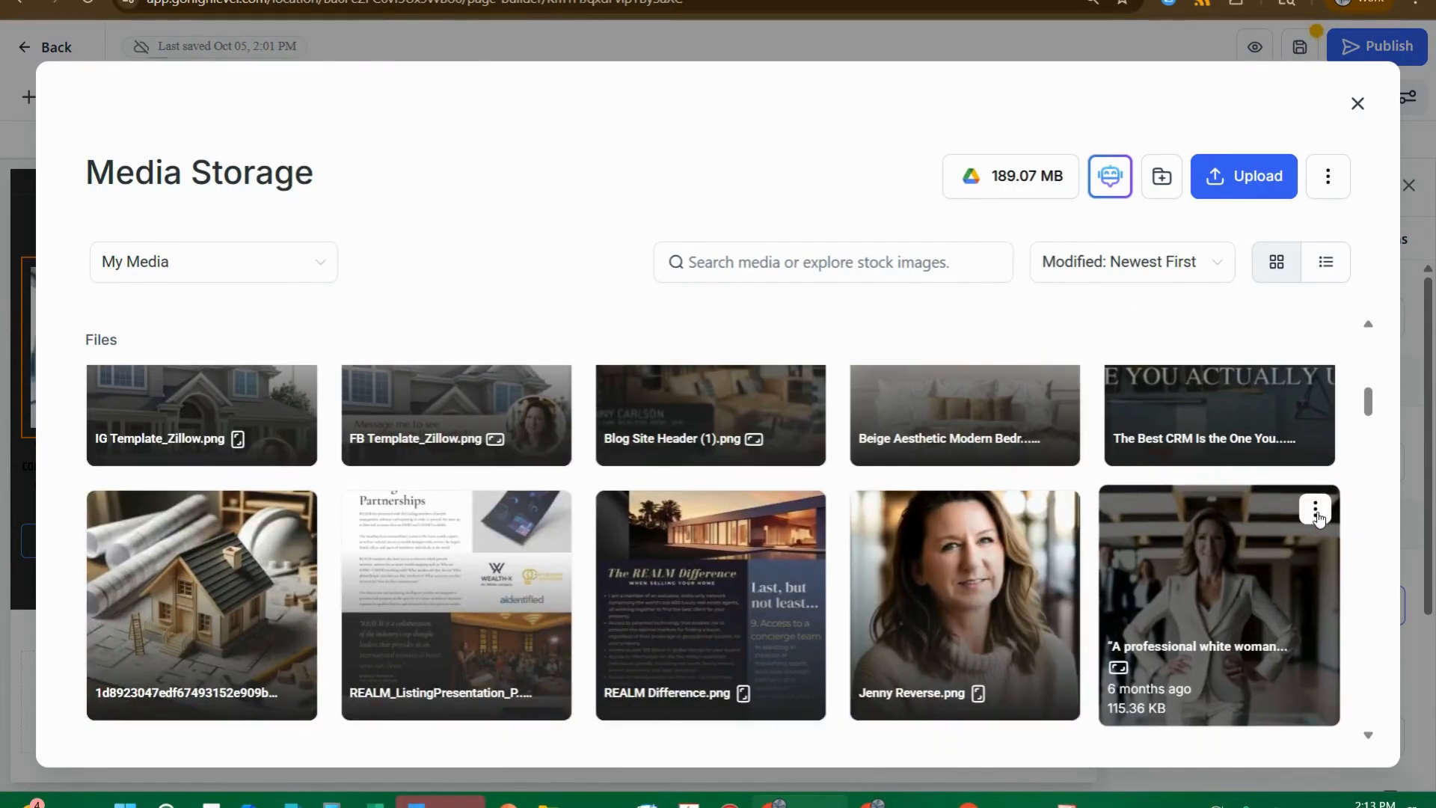
{"action": "left_click", "coordinate": [1315, 511]}
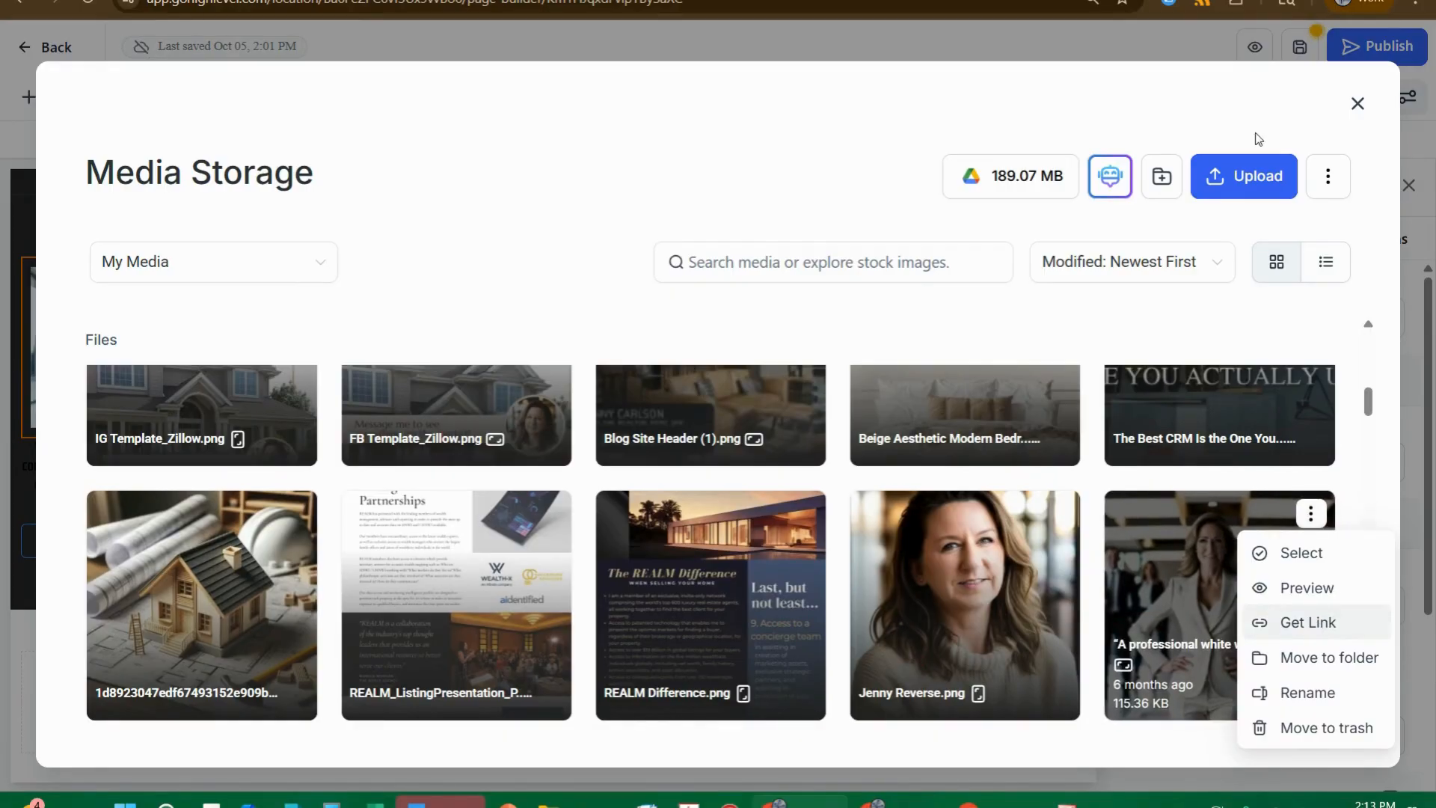
- In the ChatGPT prompt, insert the copied image link, ask to make it dynamic to computer or mobile view, and submit the request
{"action": "left_click", "coordinate": [1122, 0]}
{"action": "left_click", "coordinate": [813, 303]}
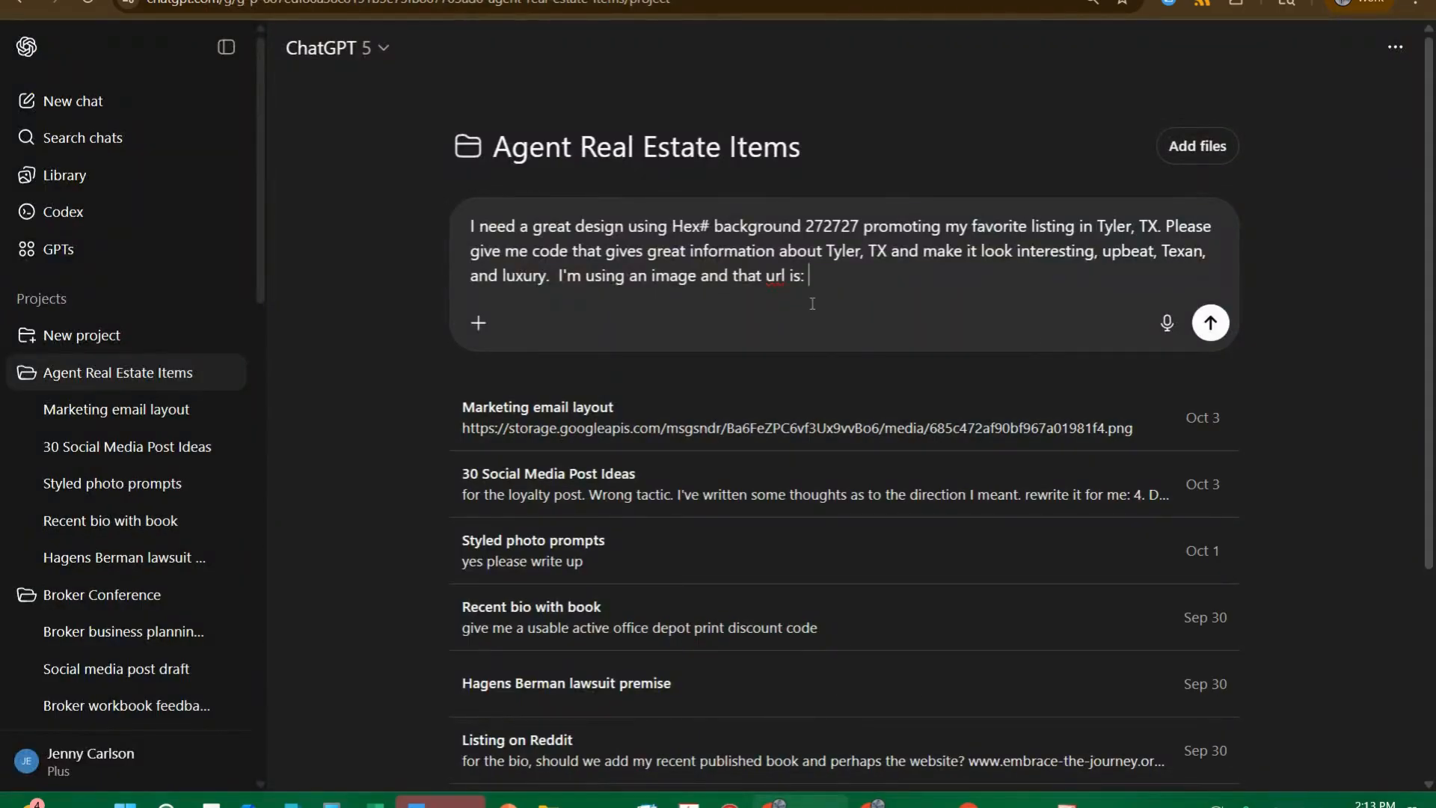
{"action": "key", "text": "ctrl+v"}
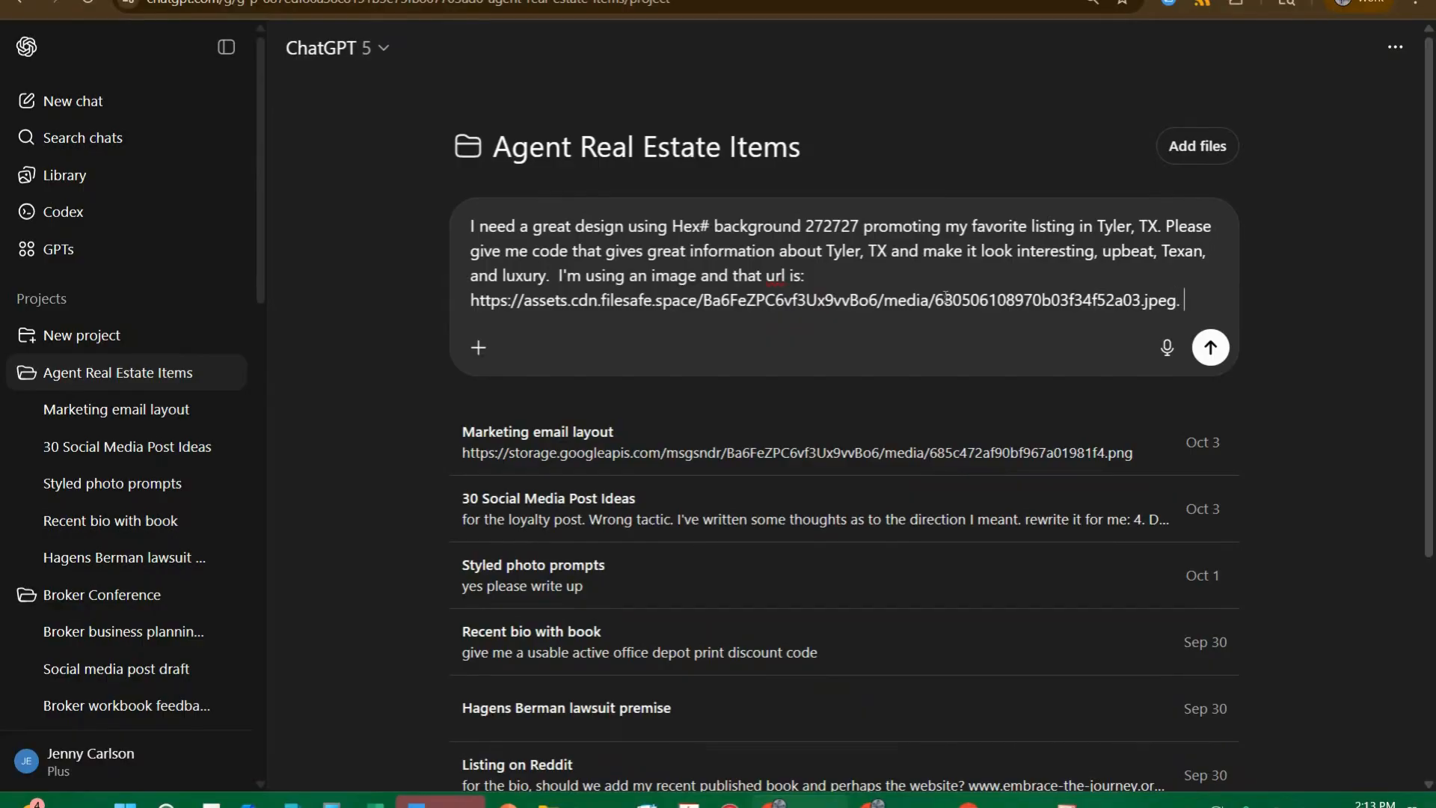
{"action": "key", "text": "shift+Return"}
{"action": "type", "text": "Make it dynamic t"}
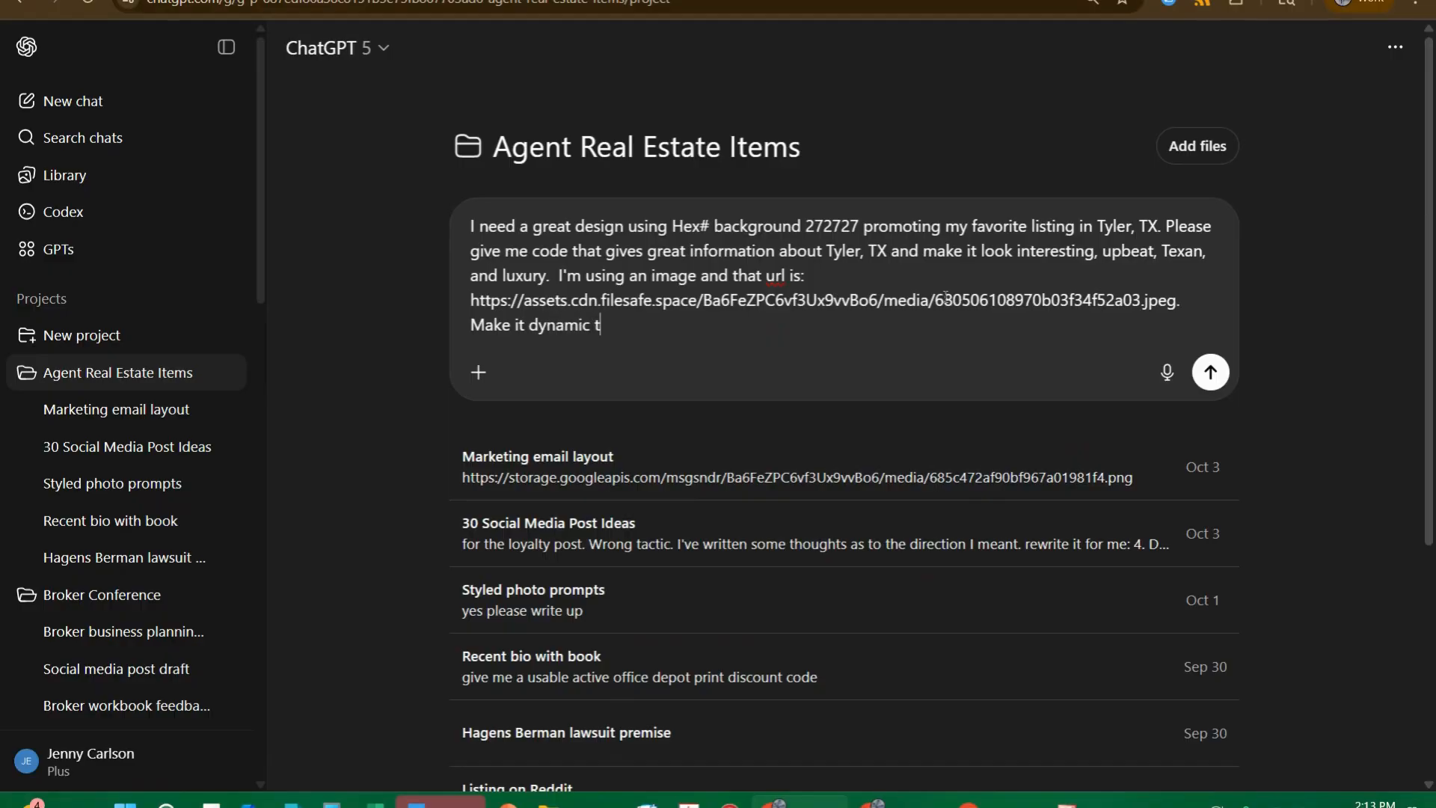
{"action": "type", "text": "o computer or mobile view"}
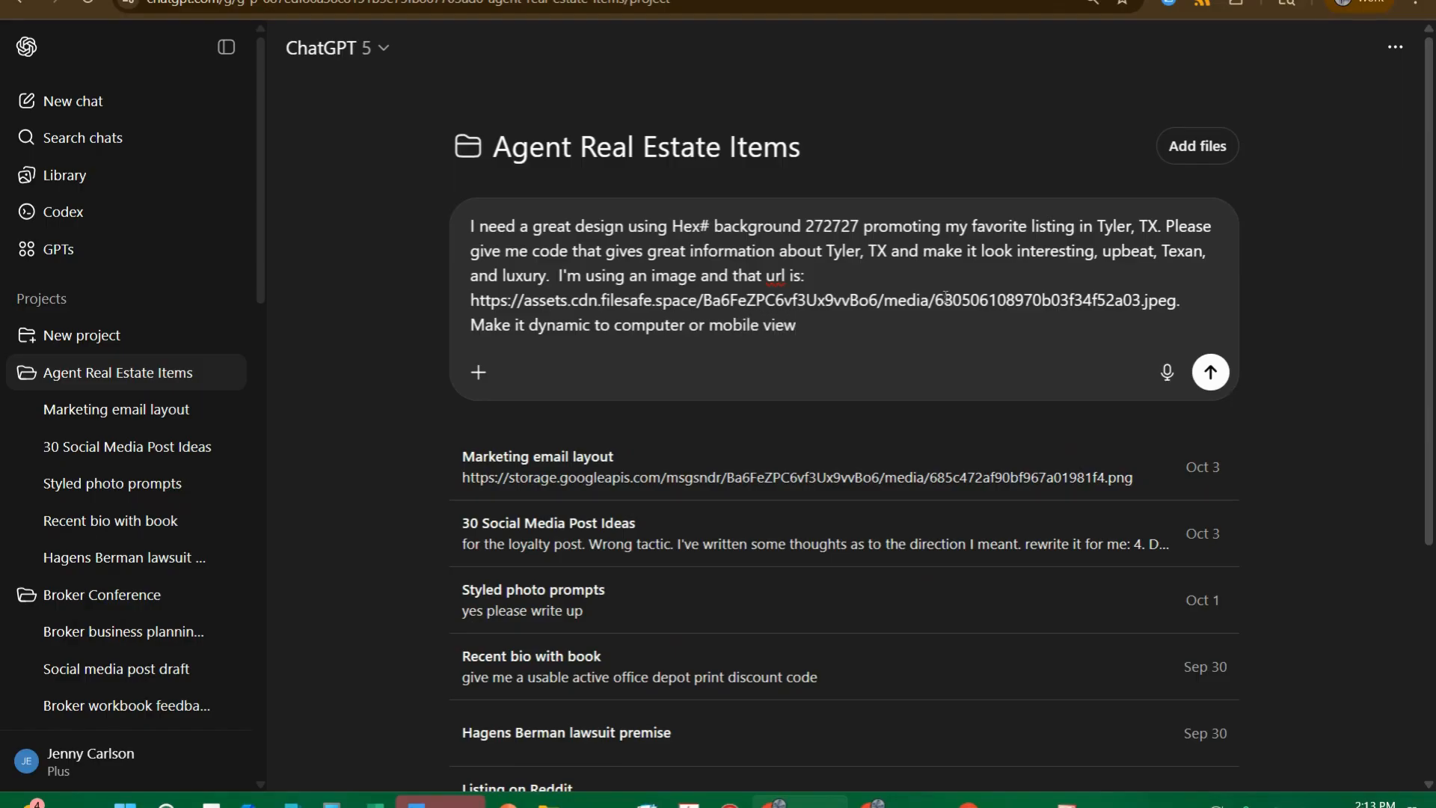
{"action": "key", "text": "Return"}
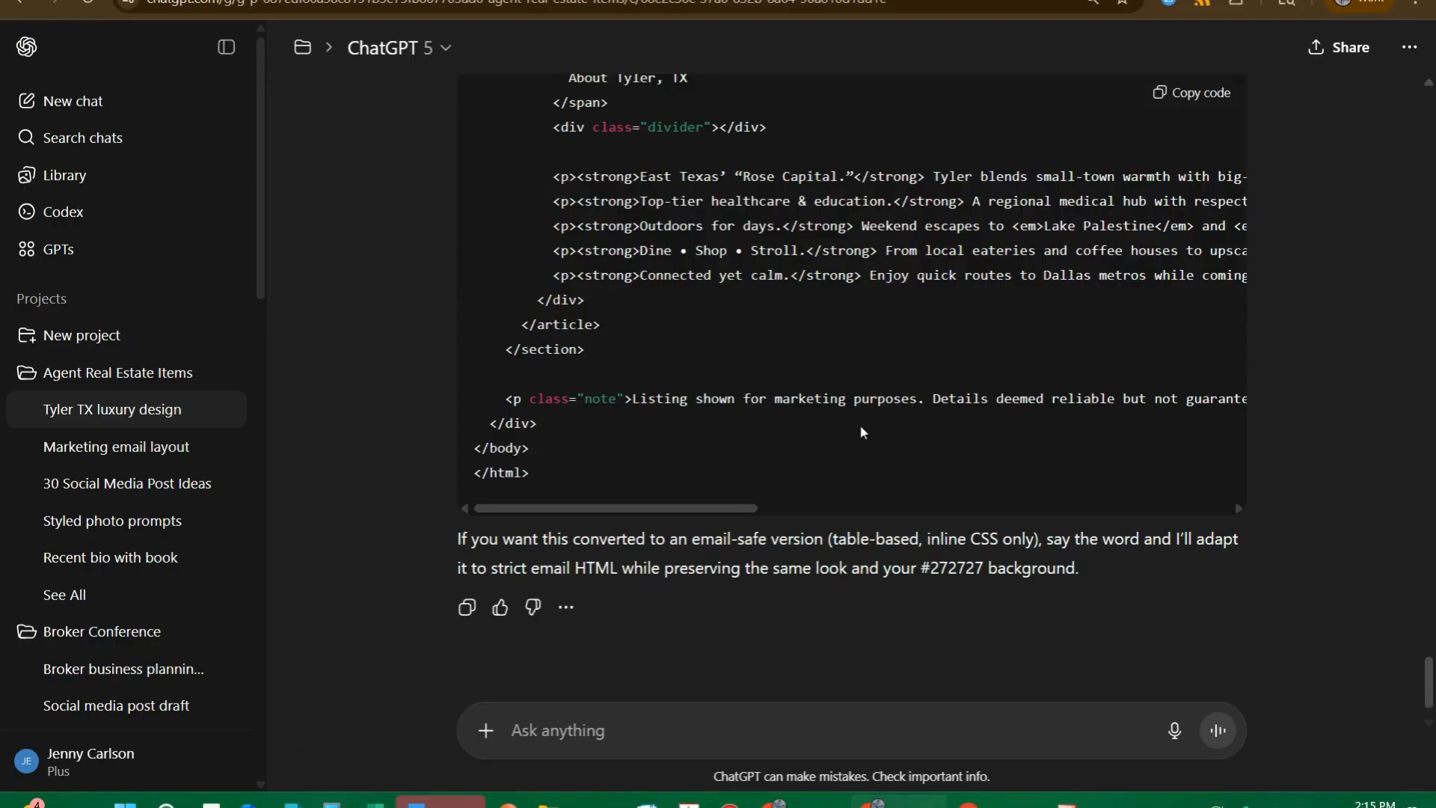
- Look over the generated Tyler, TX HTML and copy the whole code block
{"action": "scroll", "coordinate": [886, 420], "scroll_direction": "up", "scroll_amount": 7}
{"action": "scroll", "coordinate": [897, 415], "scroll_direction": "up", "scroll_amount": 10}
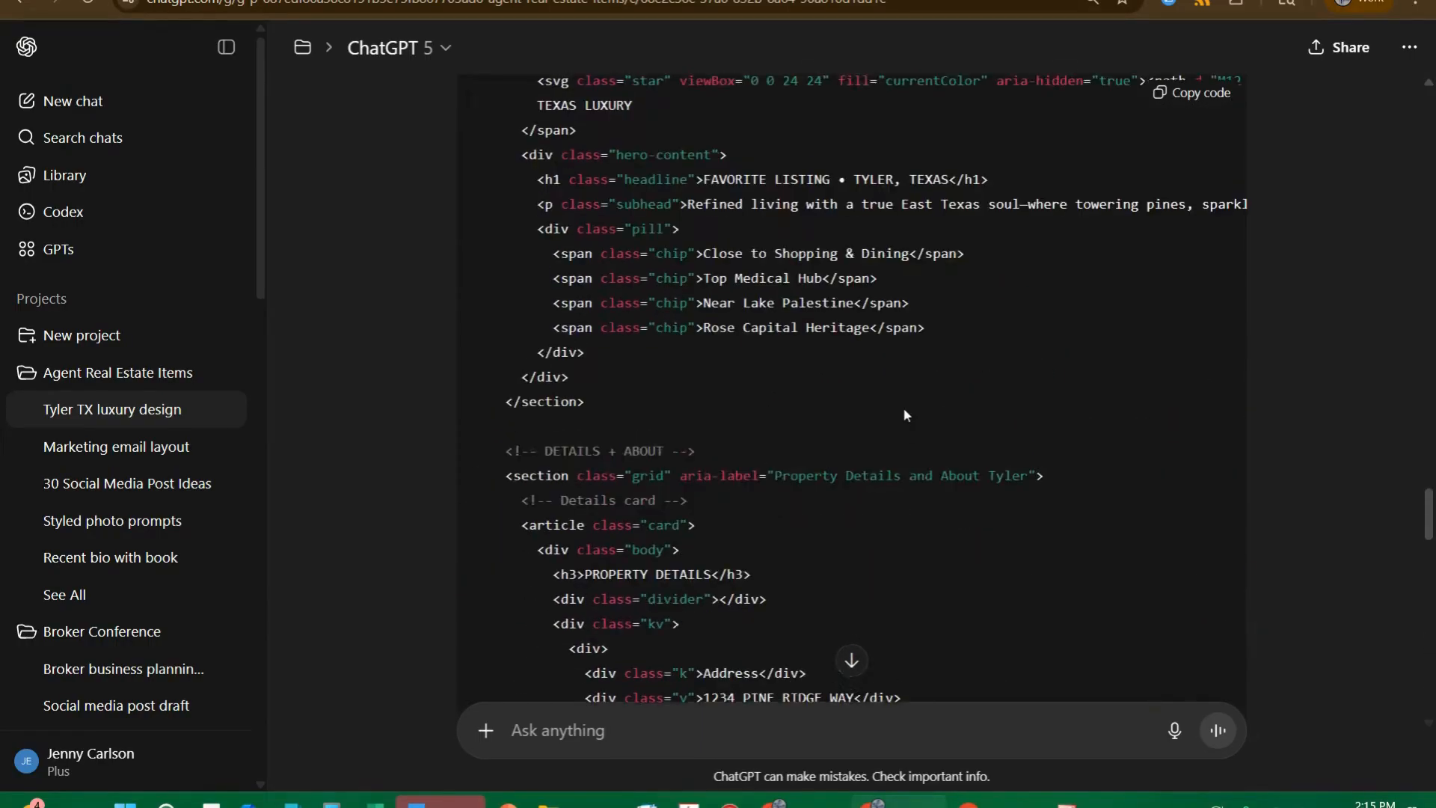
{"action": "scroll", "coordinate": [905, 408], "scroll_direction": "down", "scroll_amount": 20}
{"action": "scroll", "coordinate": [913, 412], "scroll_direction": "down", "scroll_amount": 2}
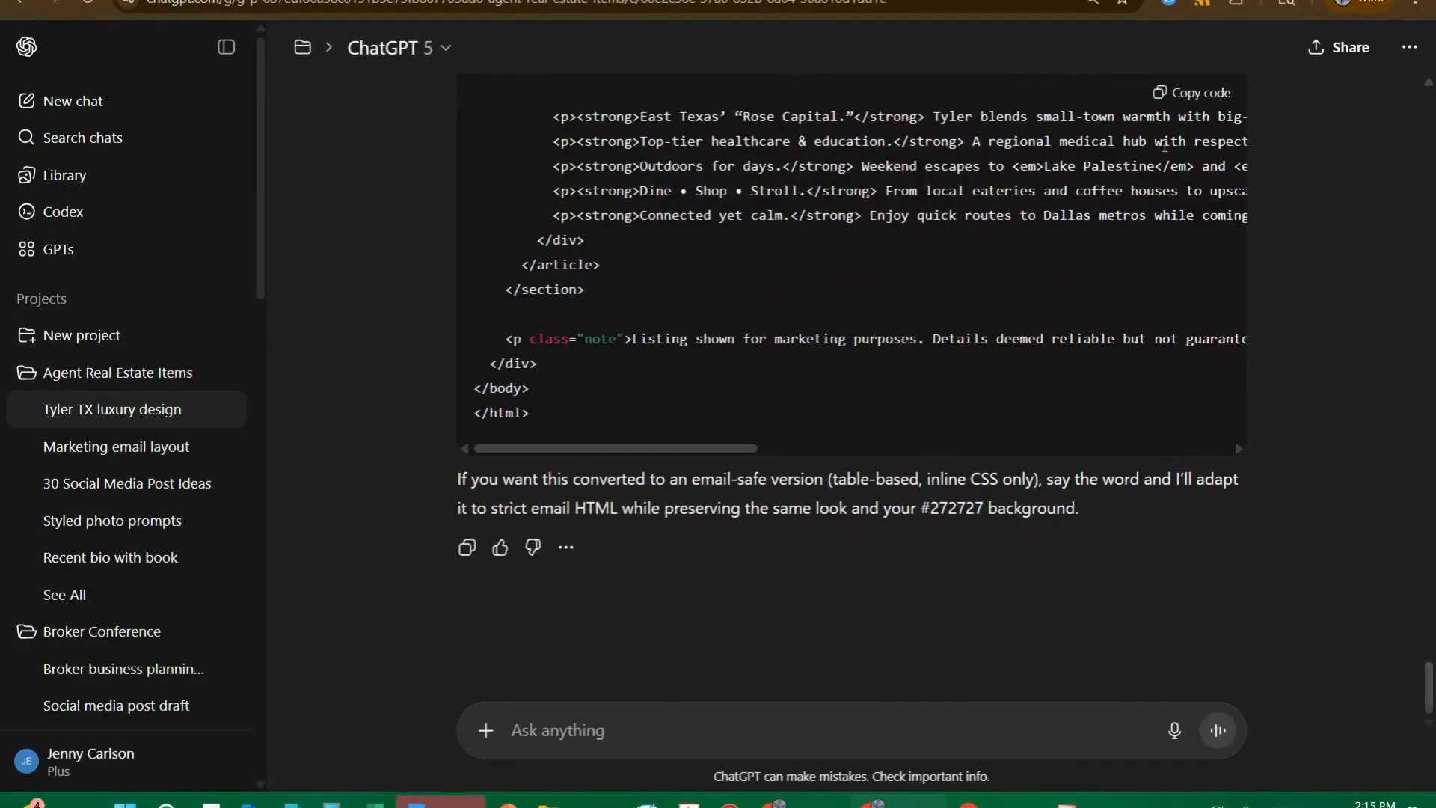
{"action": "left_click", "coordinate": [1194, 94]}
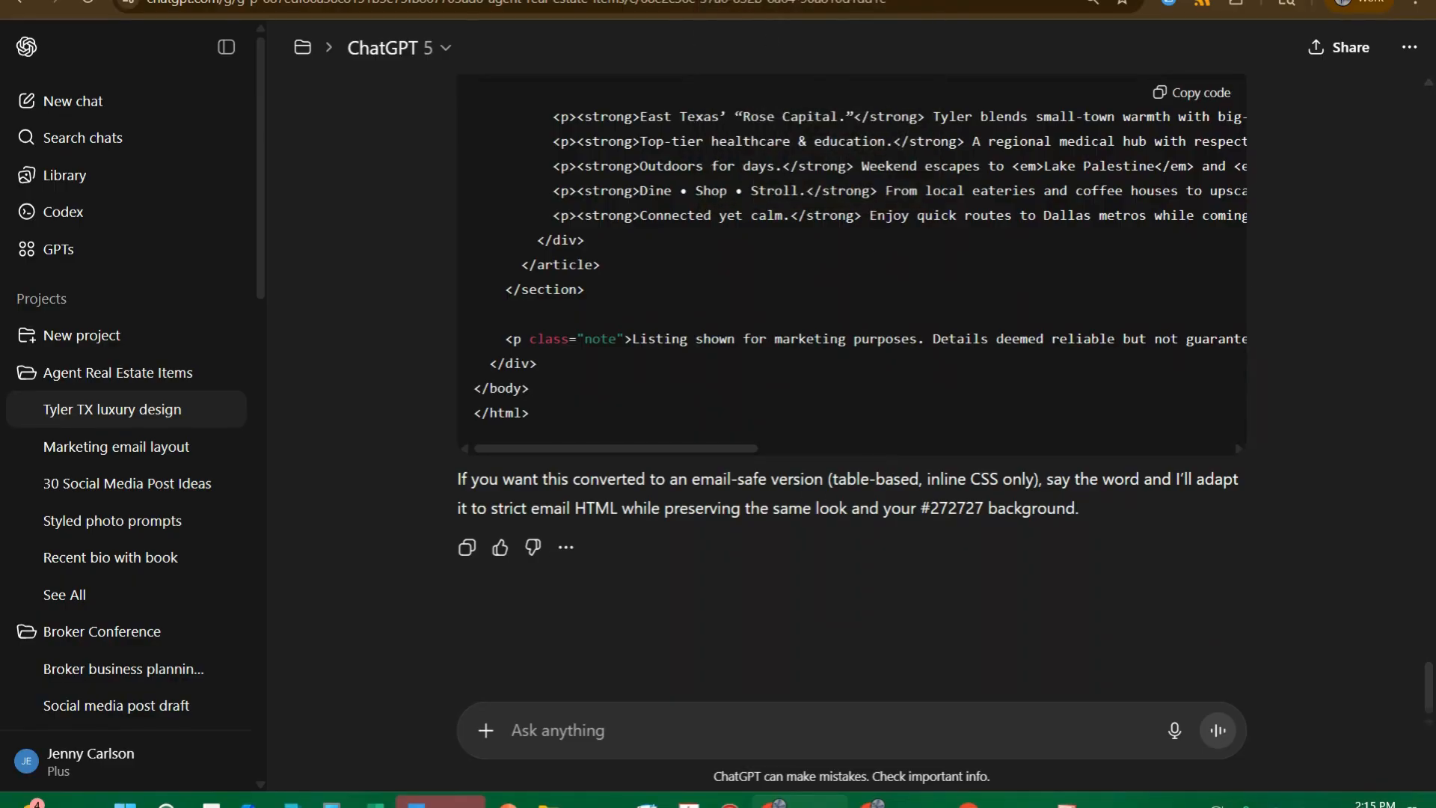
- Switch back to the page builder, close Media Storage, and add a Code element to the empty section above Property Photos
{"action": "left_click", "coordinate": [715, 0]}
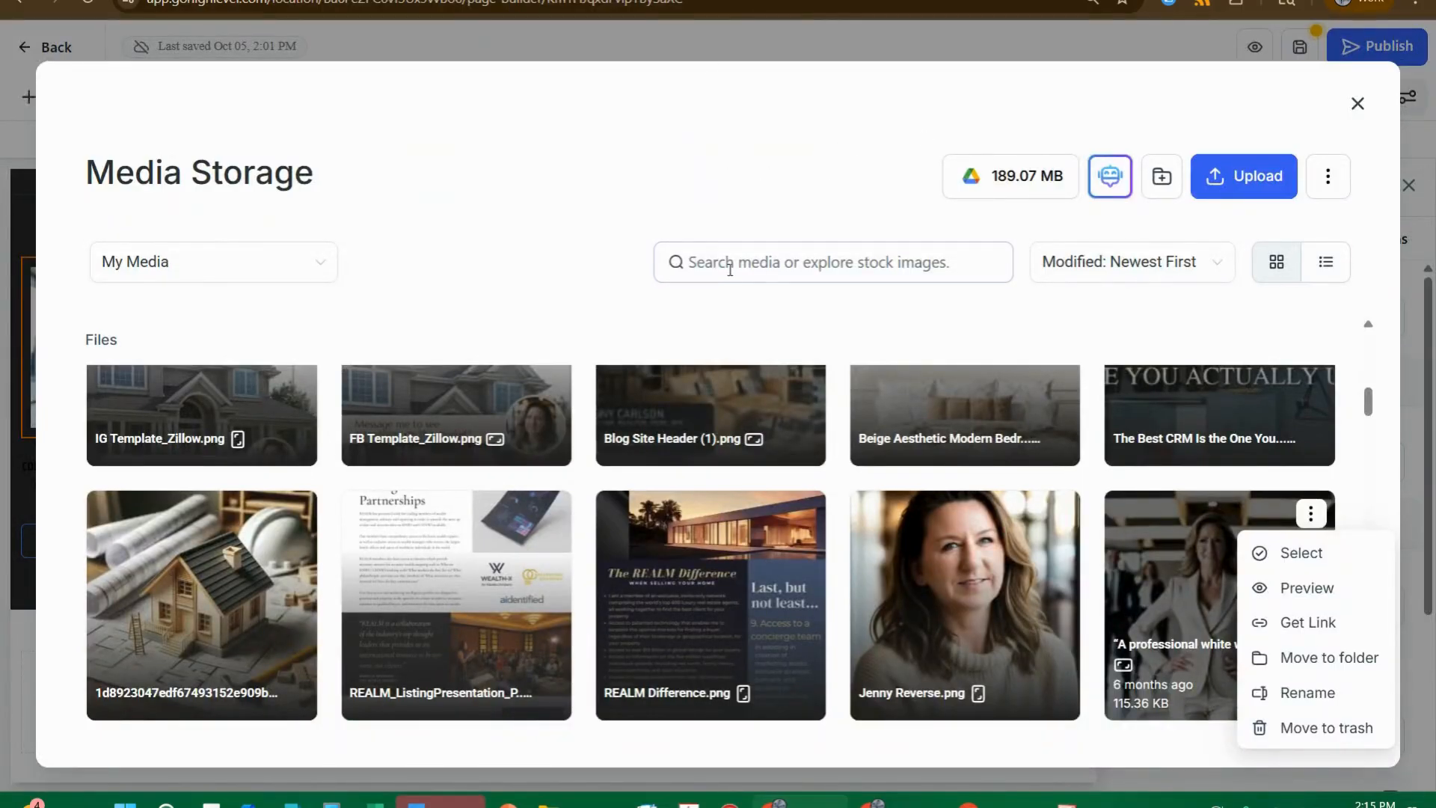
{"action": "left_click", "coordinate": [1358, 104]}
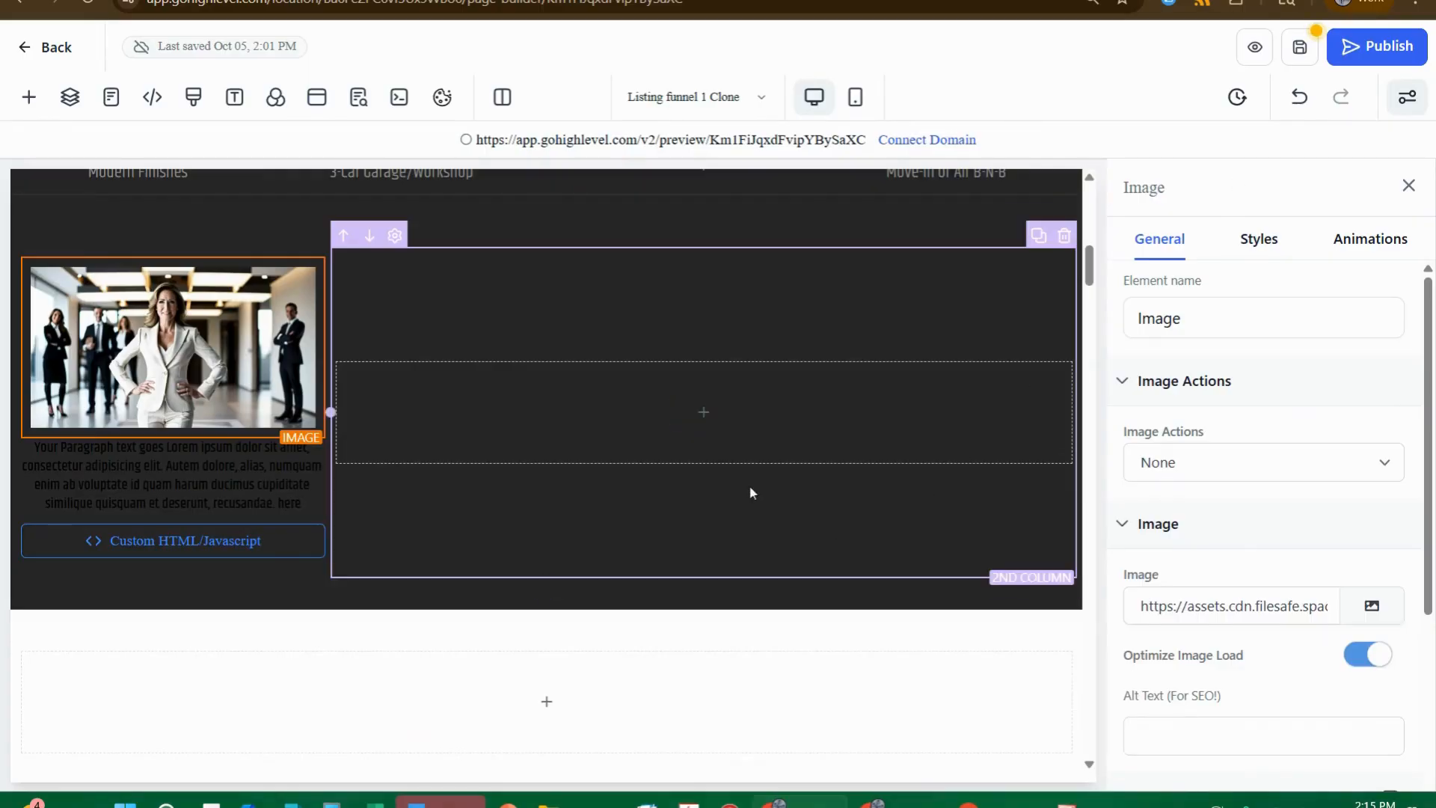
{"action": "left_click", "coordinate": [525, 710]}
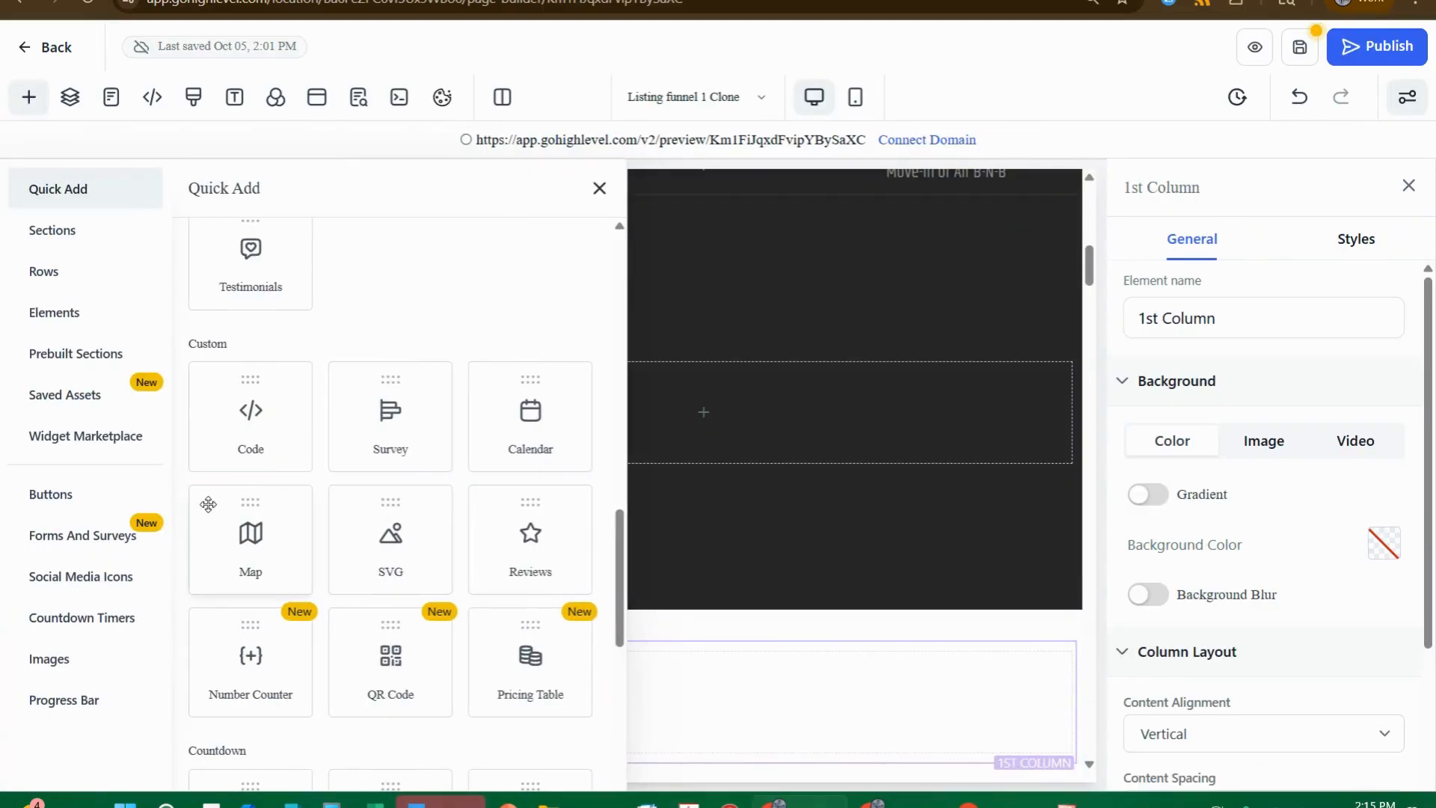
{"action": "scroll", "coordinate": [396, 521], "scroll_direction": "down", "scroll_amount": 1}
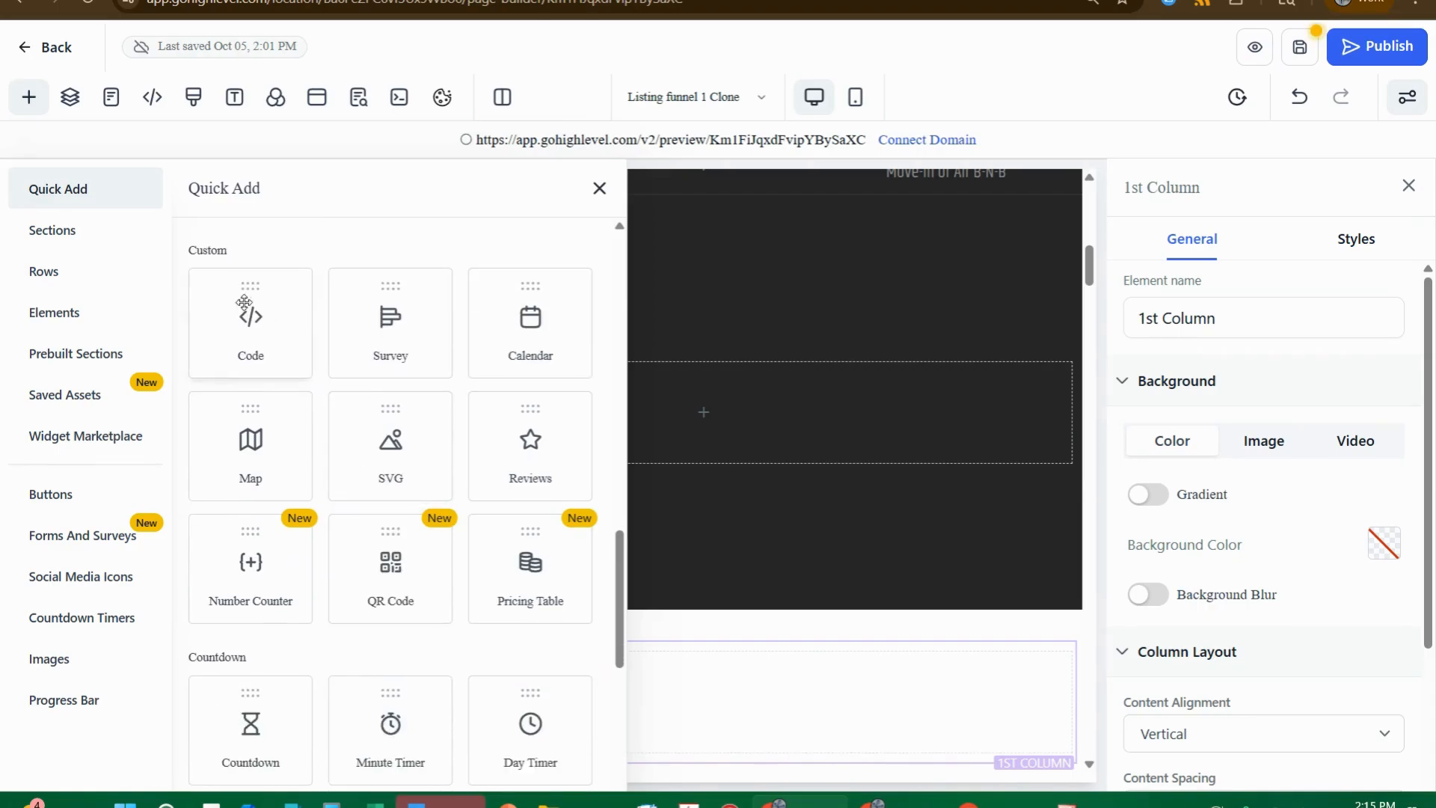
{"action": "left_click_drag", "start_coordinate": [246, 288], "coordinate": [506, 465]}
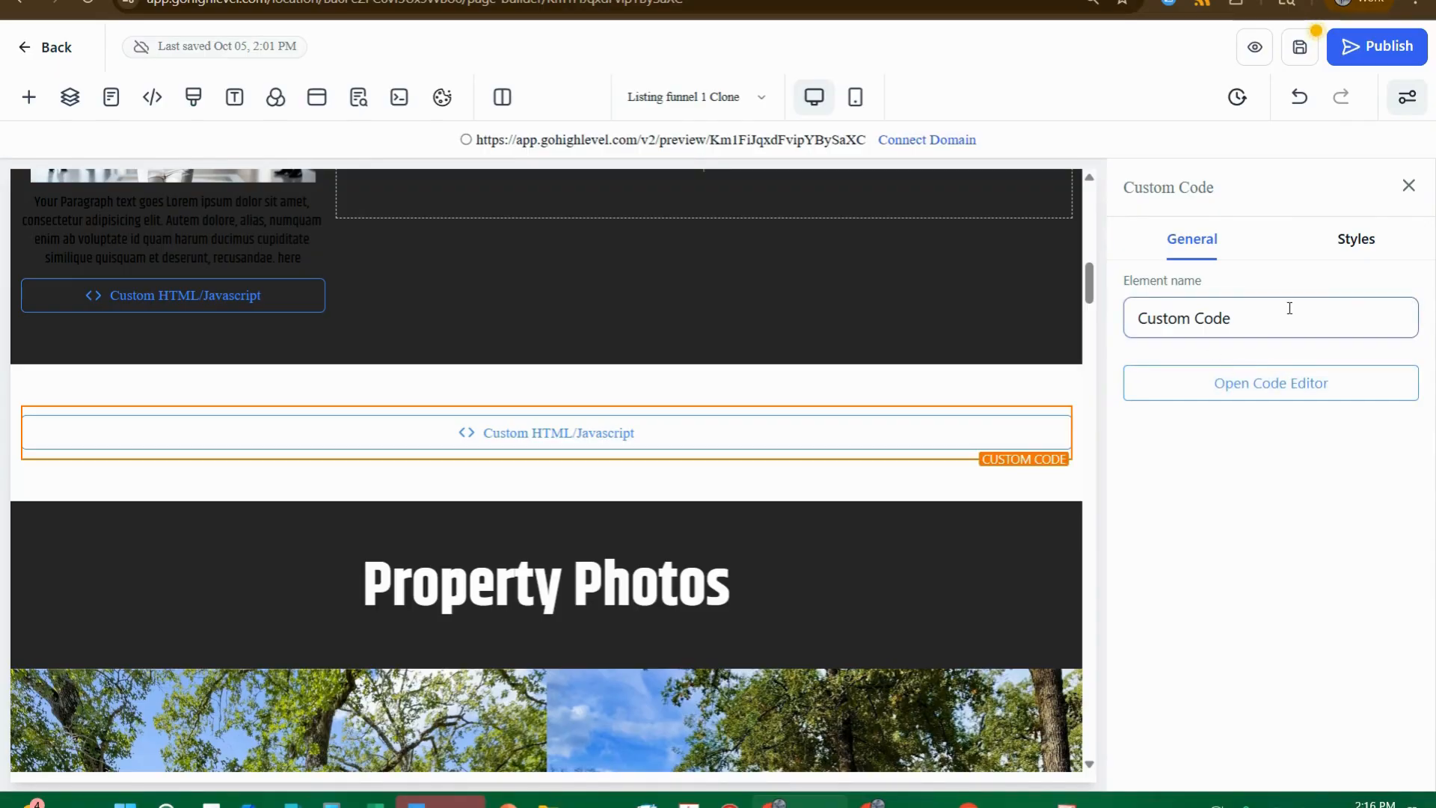
- Paste the copied Tyler, TX HTML into the new custom code element's editor and save it
{"action": "left_click", "coordinate": [1275, 386]}
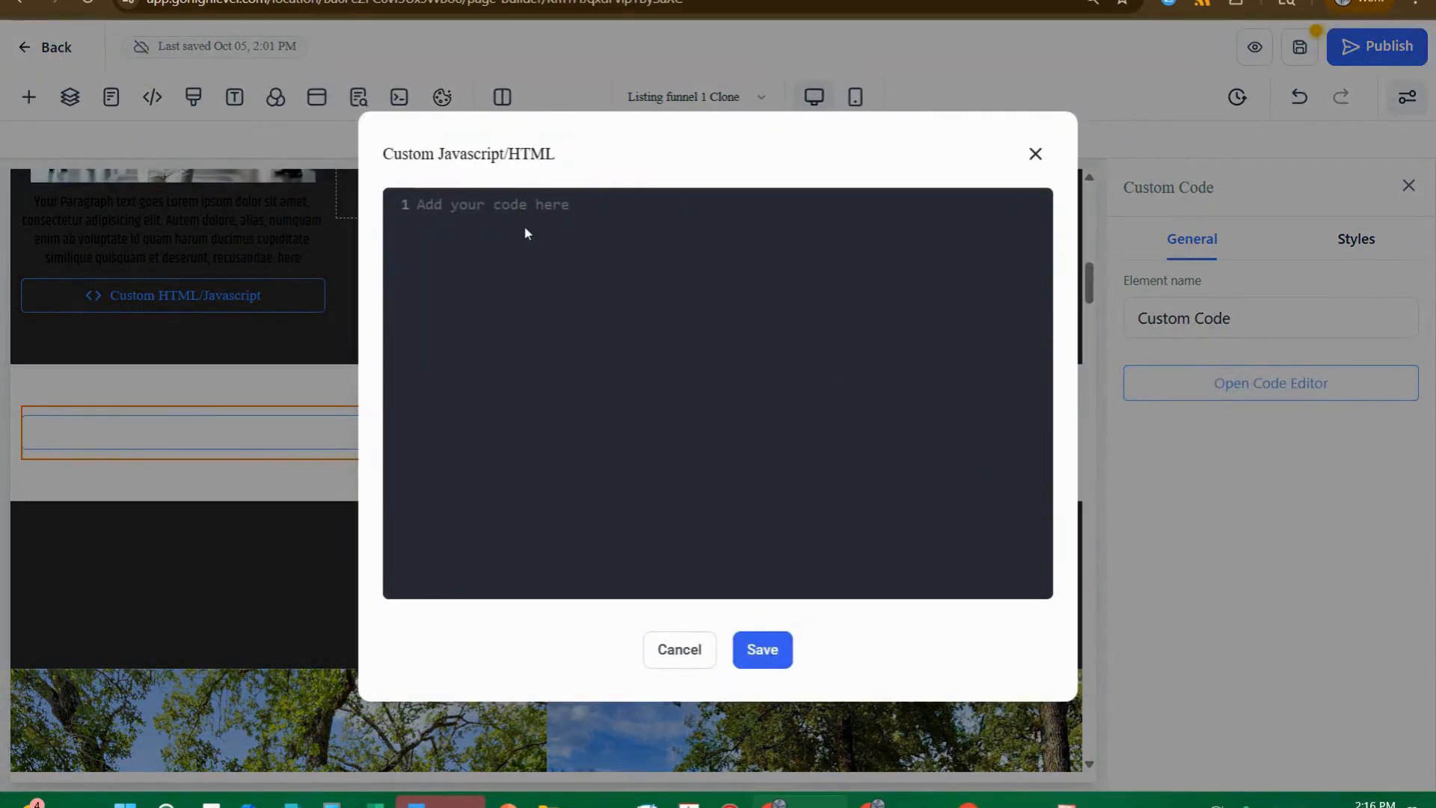
{"action": "left_click", "coordinate": [471, 199]}
{"action": "key", "text": "ctrl+v"}
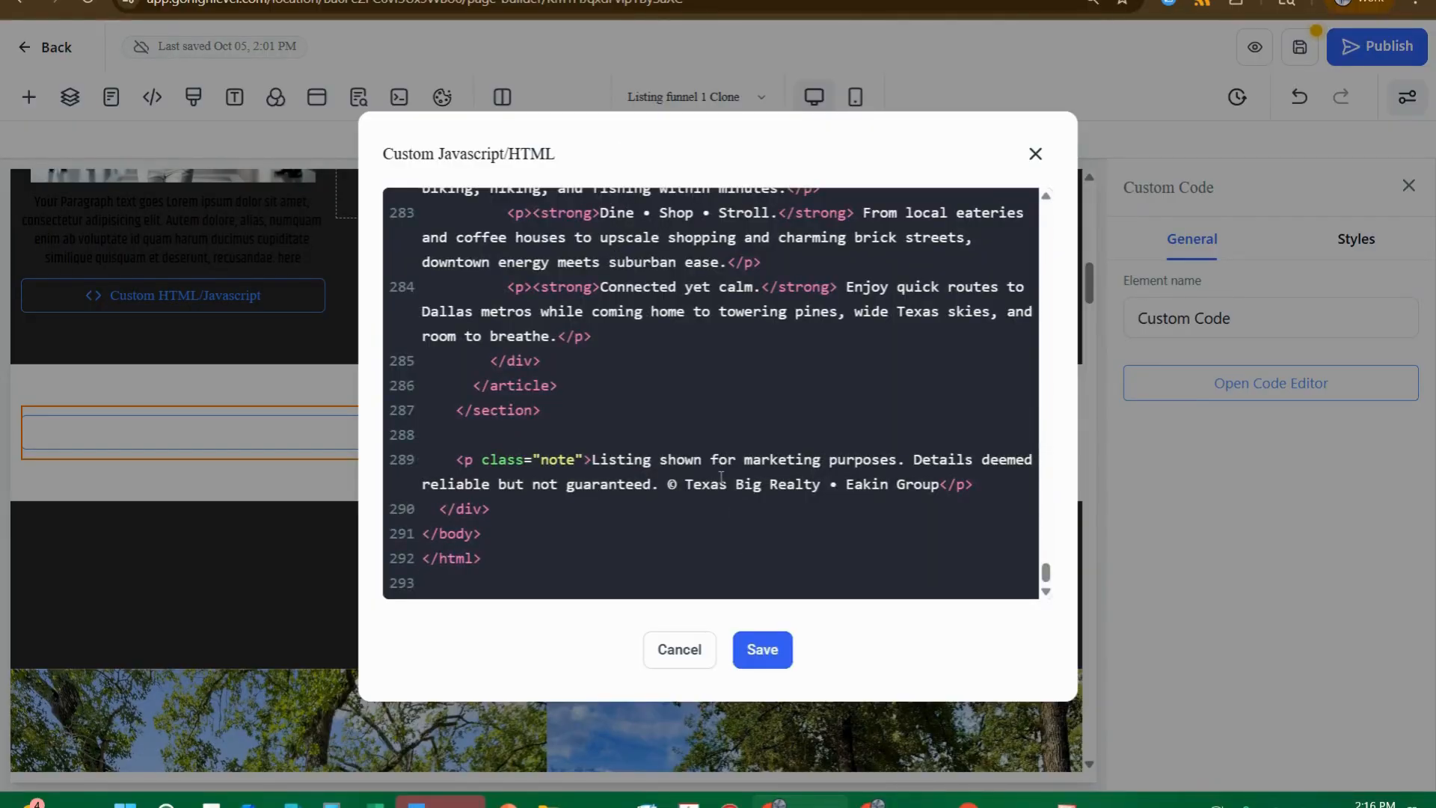
{"action": "scroll", "coordinate": [745, 548], "scroll_direction": "up", "scroll_amount": 5}
{"action": "left_click", "coordinate": [778, 654]}
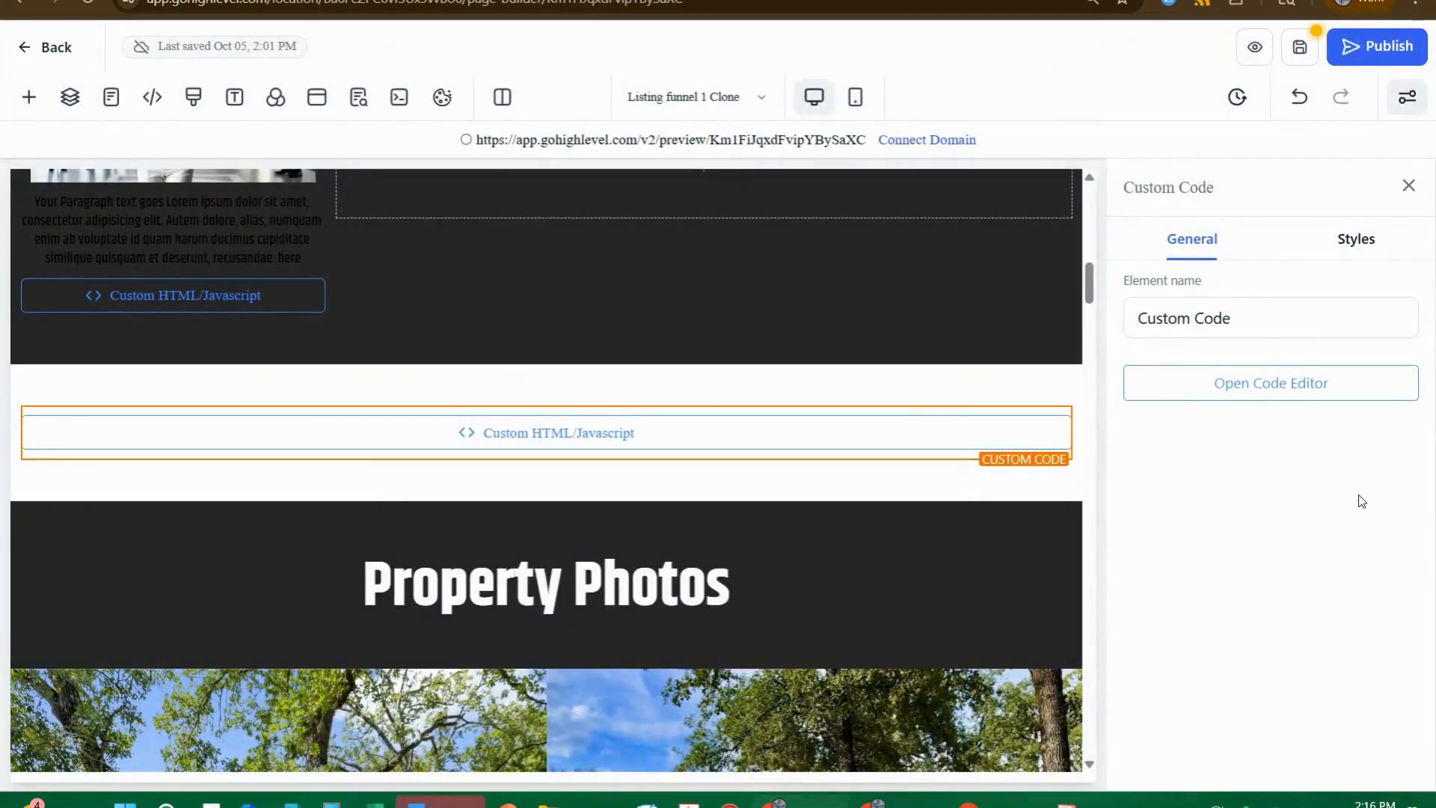
- Try top margins of 60 px and 80 px on the custom code element and set the margin back to 0
{"action": "left_click", "coordinate": [1358, 246]}
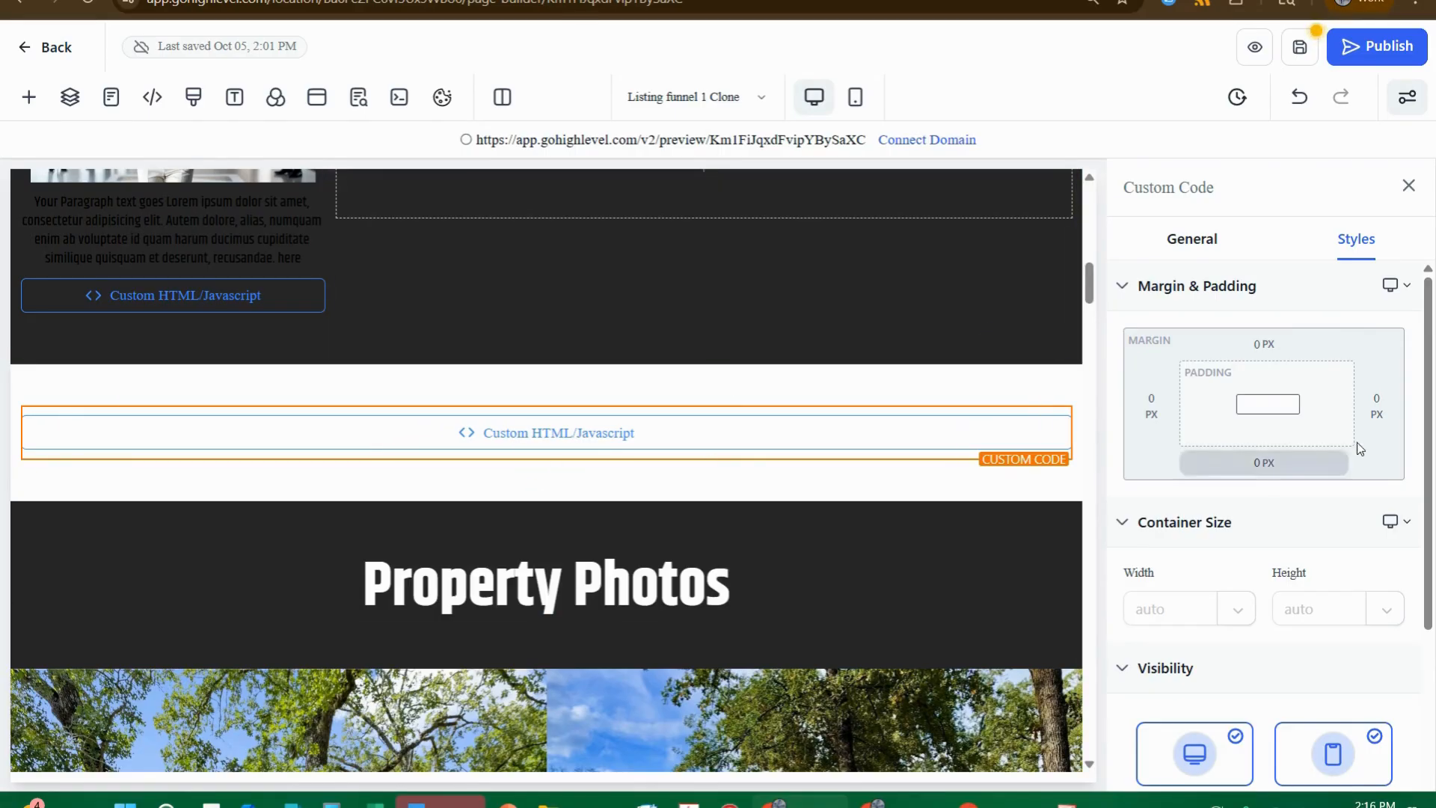
{"action": "left_click", "coordinate": [1261, 348]}
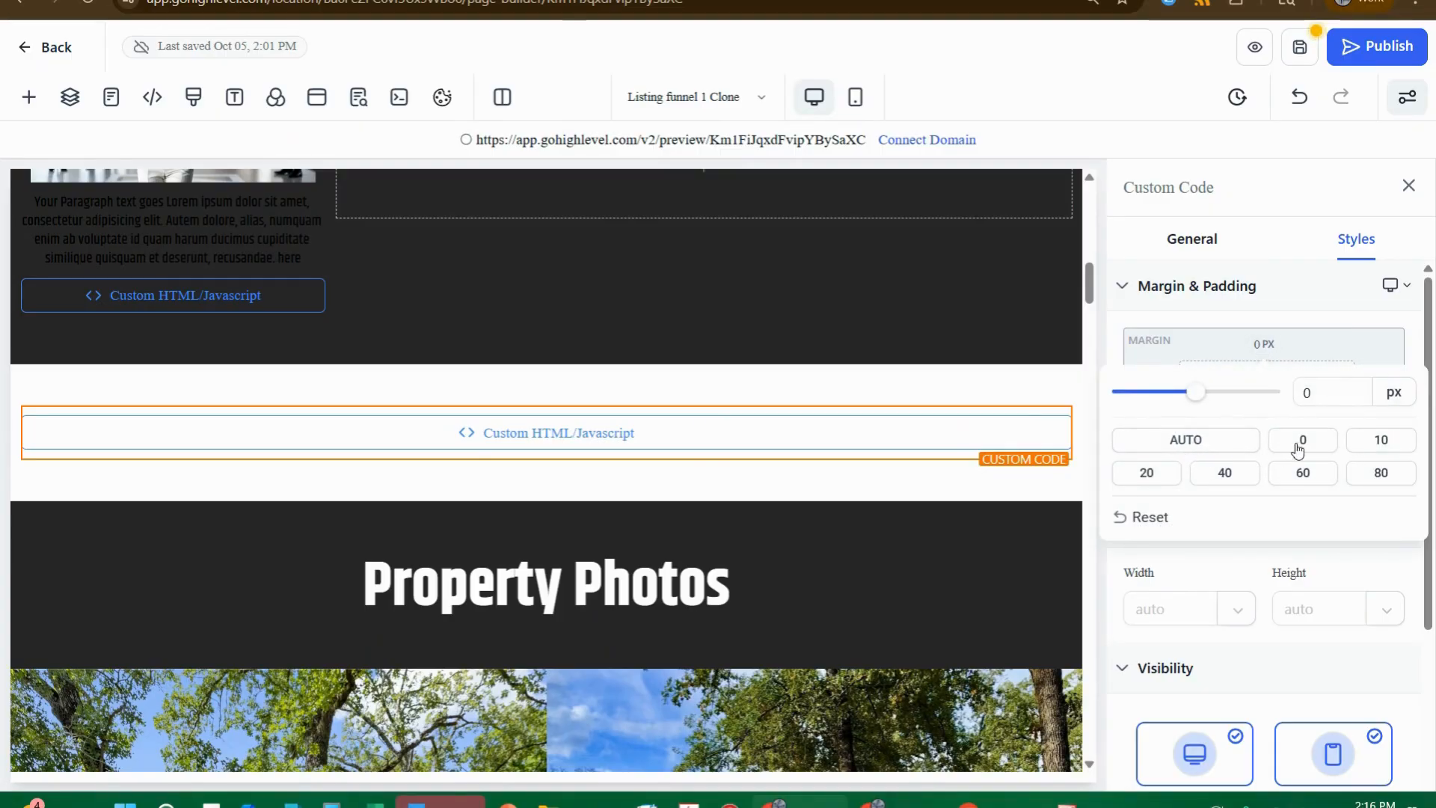
{"action": "left_click", "coordinate": [1303, 473]}
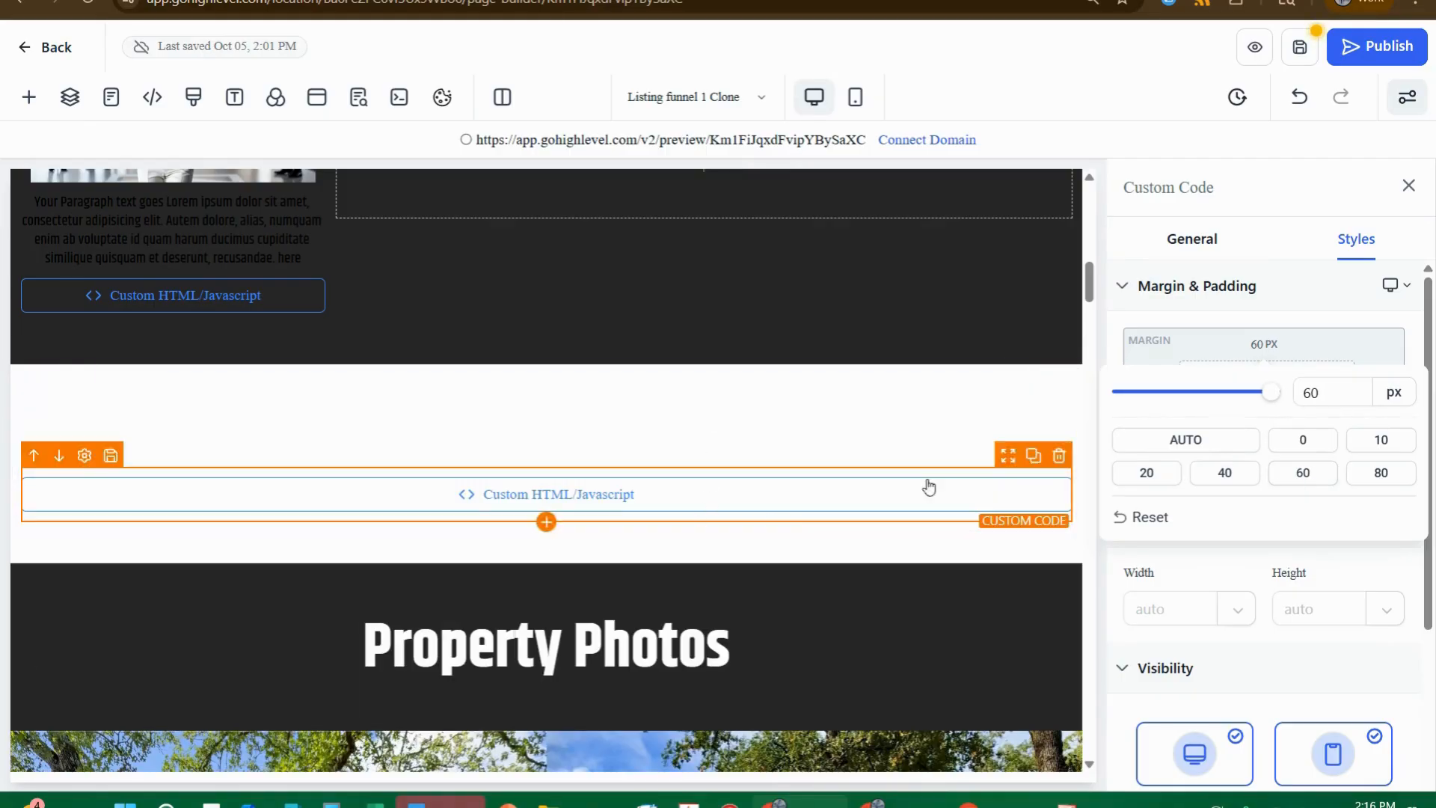
{"action": "left_click", "coordinate": [1303, 443]}
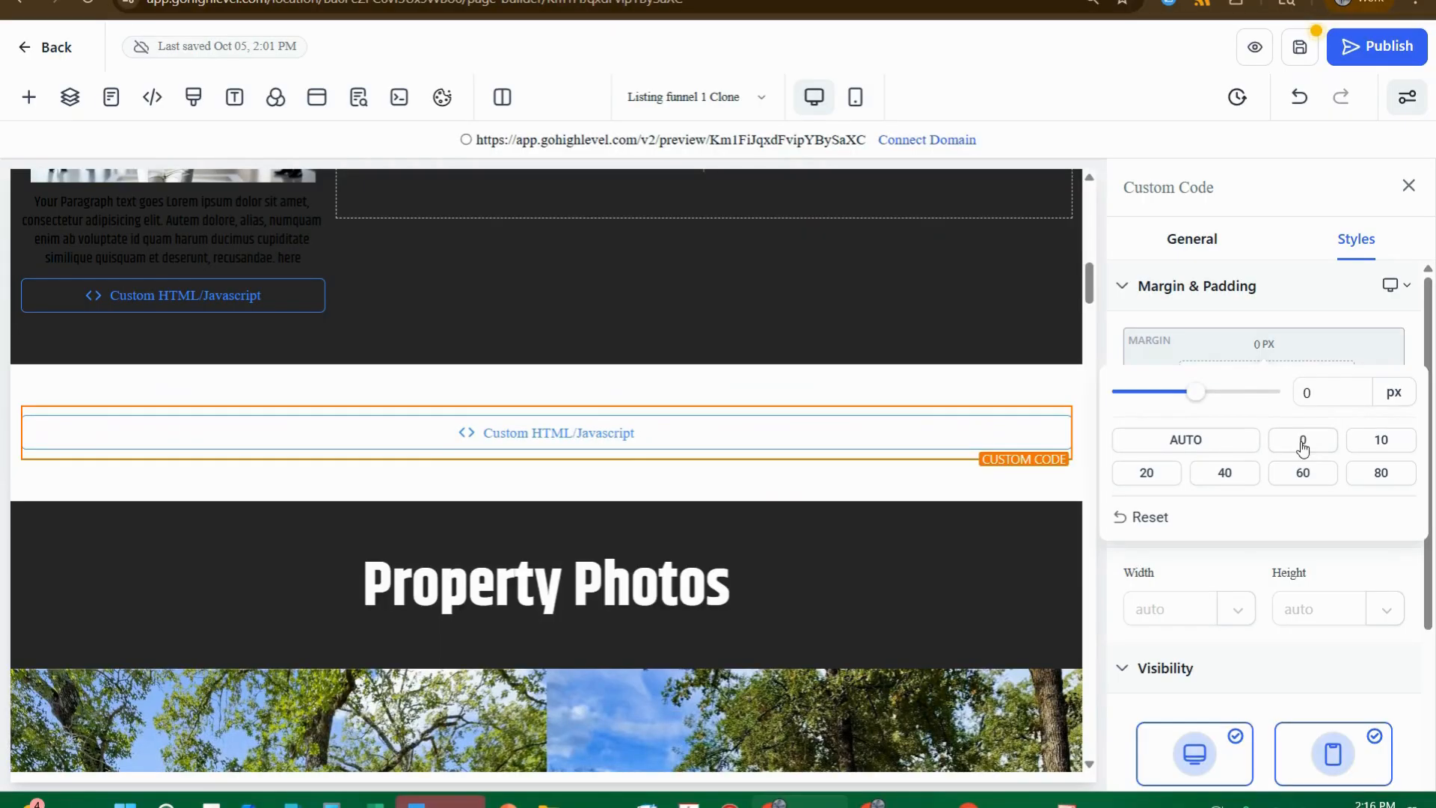
{"action": "left_click", "coordinate": [1384, 474]}
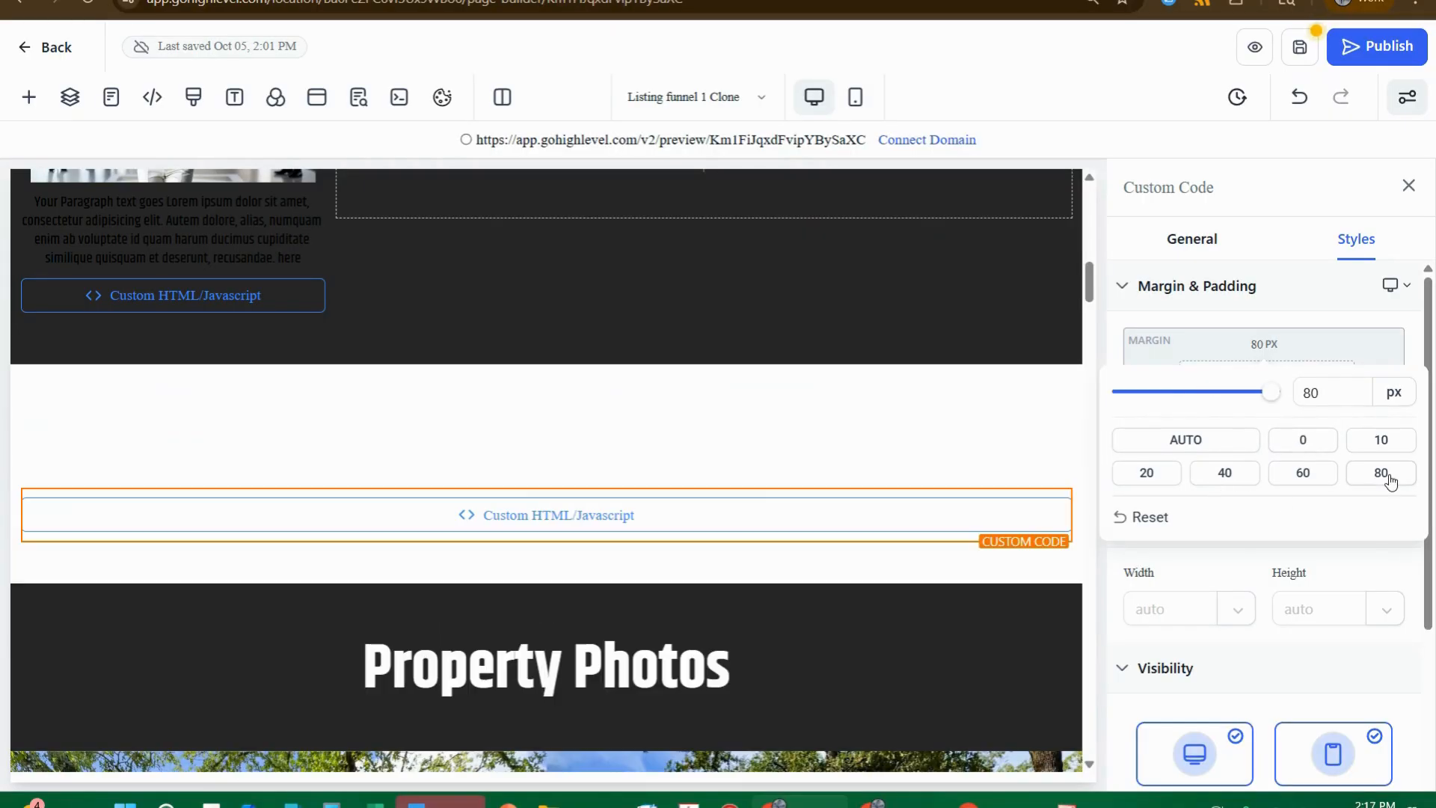
{"action": "left_click", "coordinate": [1299, 444]}
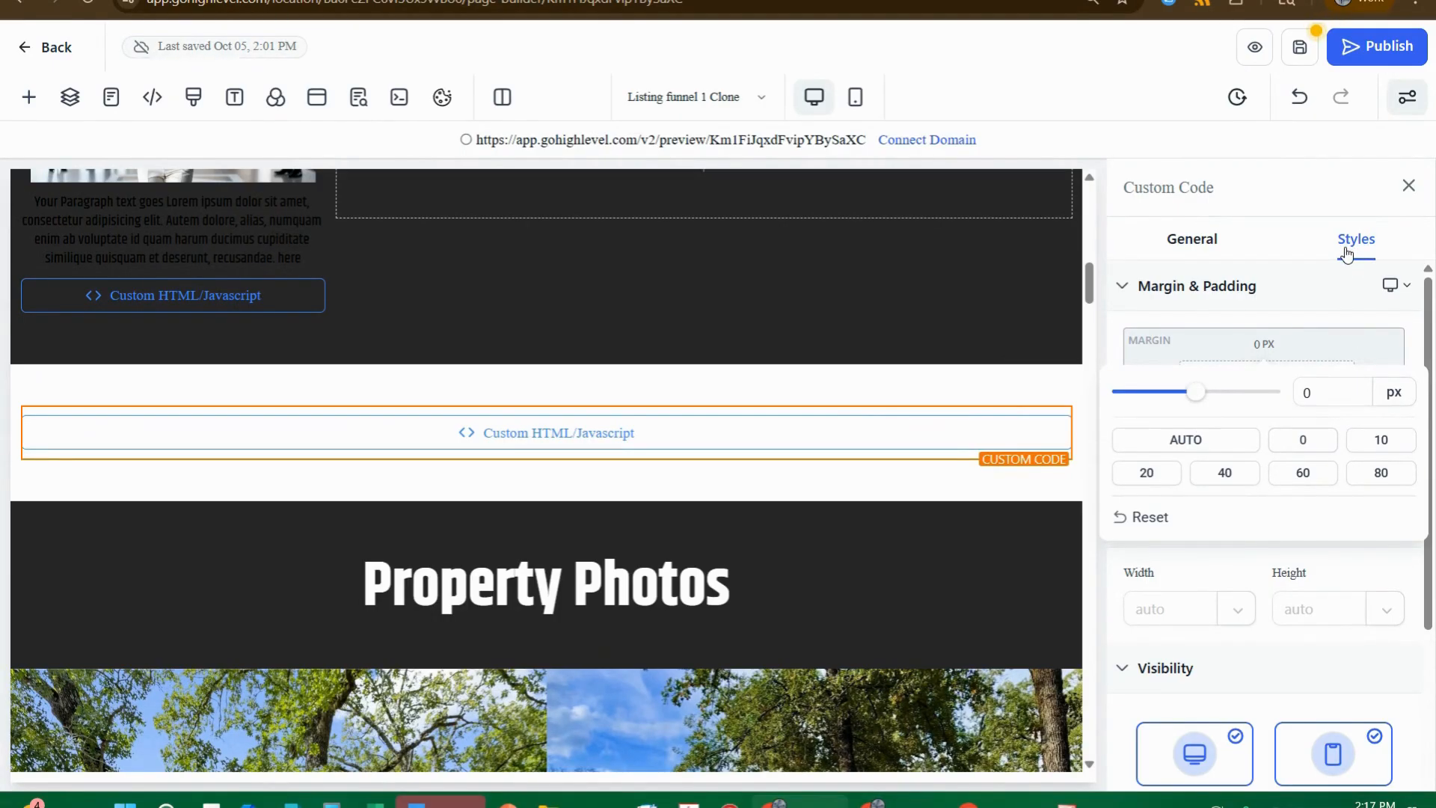
{"action": "left_click", "coordinate": [1131, 246]}
{"action": "mouse_move", "coordinate": [897, 462]}
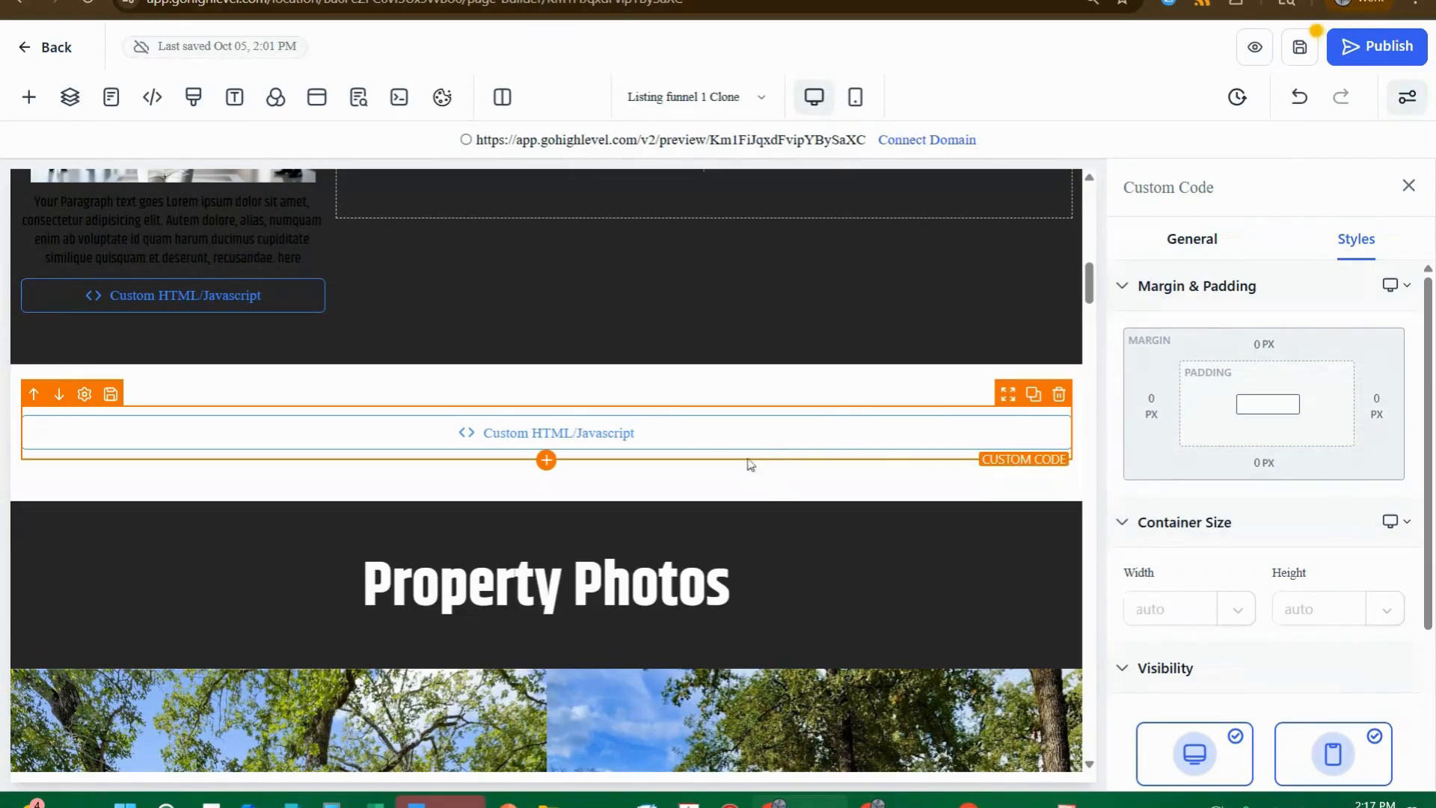
- Save the page and open its preview
{"action": "left_click", "coordinate": [1304, 49]}
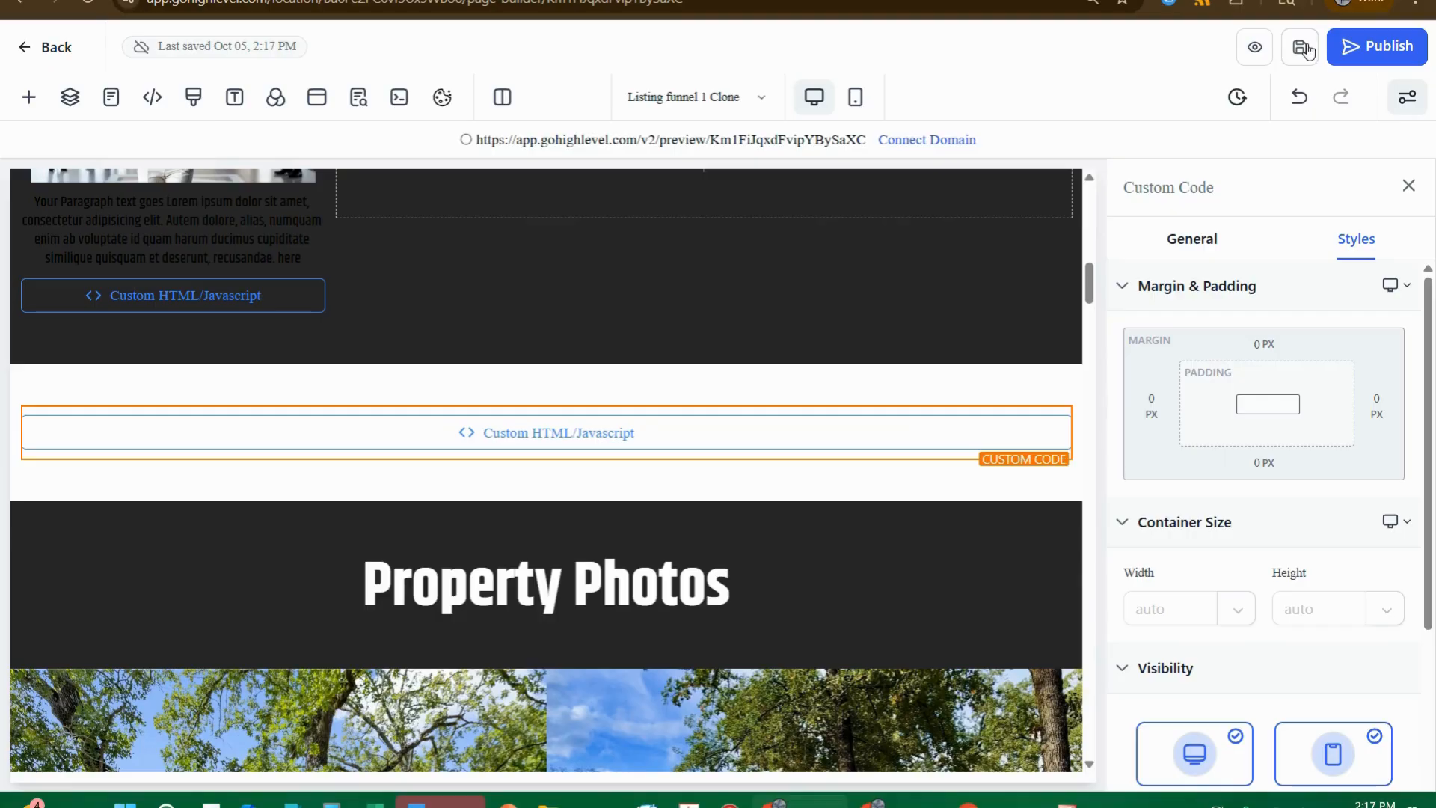
{"action": "left_click", "coordinate": [1256, 53]}
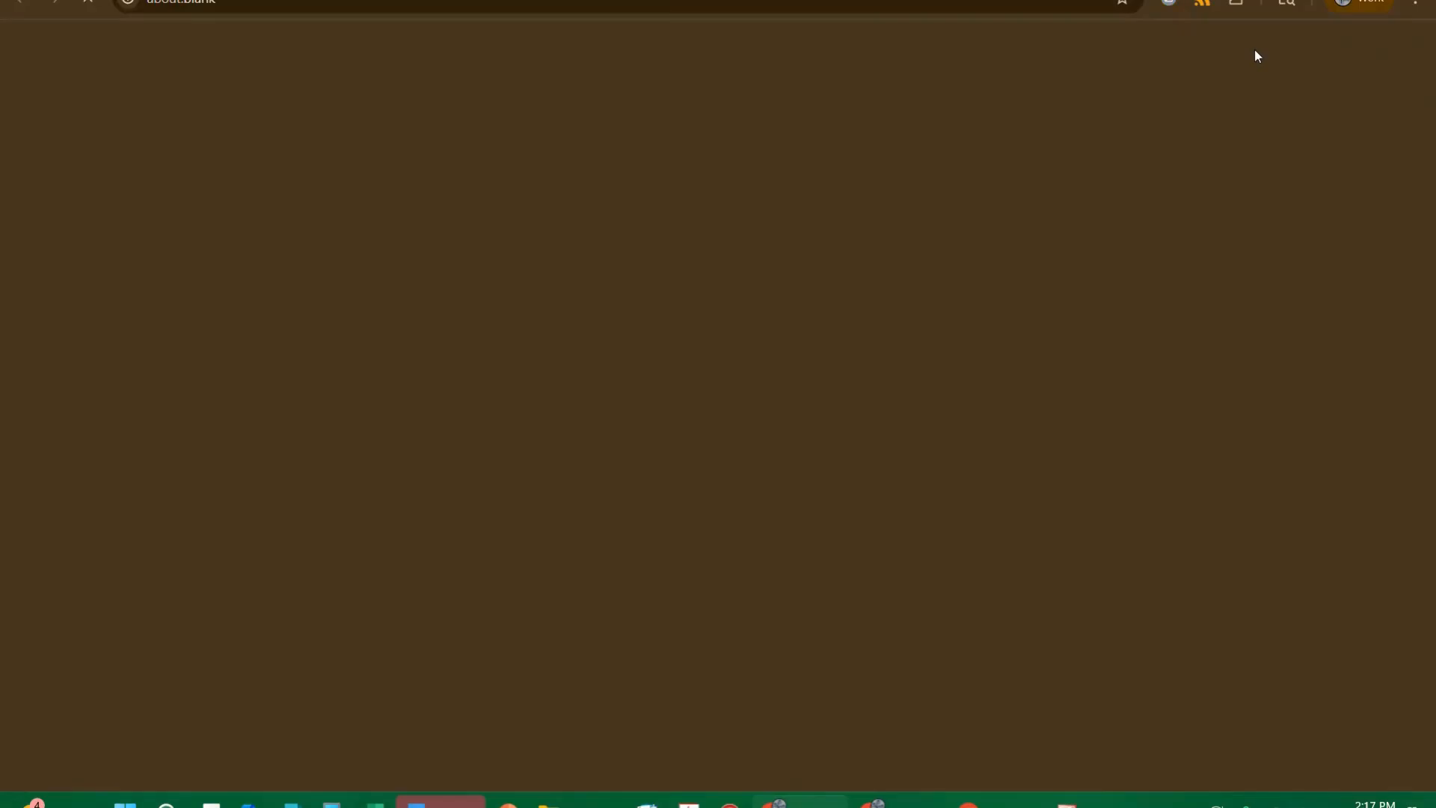
- Examine how the two-column section and the custom code block with the Tyler, Texas listing look in the preview, including background and text legibility
{"action": "scroll", "coordinate": [1163, 277], "scroll_direction": "down", "scroll_amount": 7}
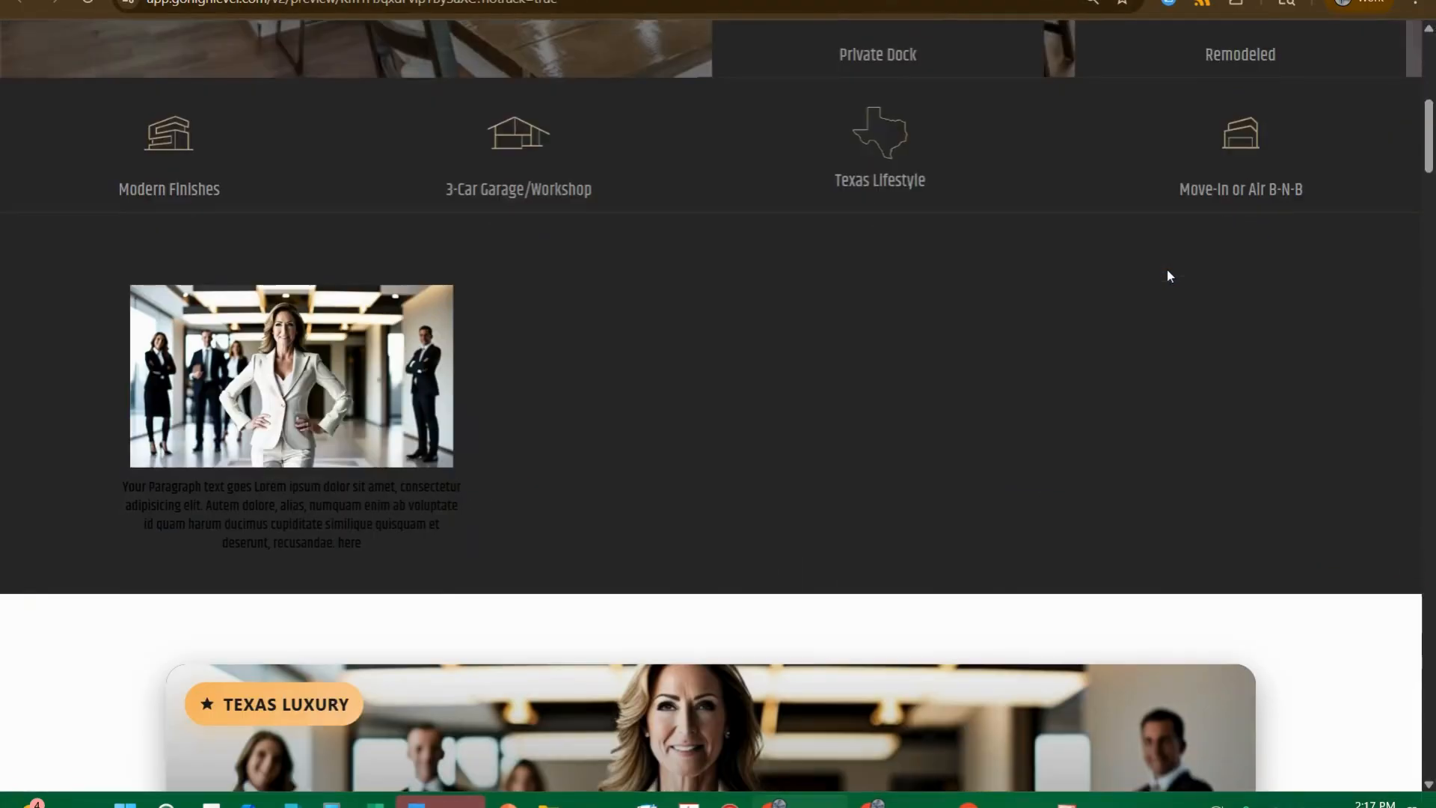
{"action": "scroll", "coordinate": [1170, 278], "scroll_direction": "down", "scroll_amount": 4}
{"action": "scroll", "coordinate": [737, 195], "scroll_direction": "up", "scroll_amount": 5}
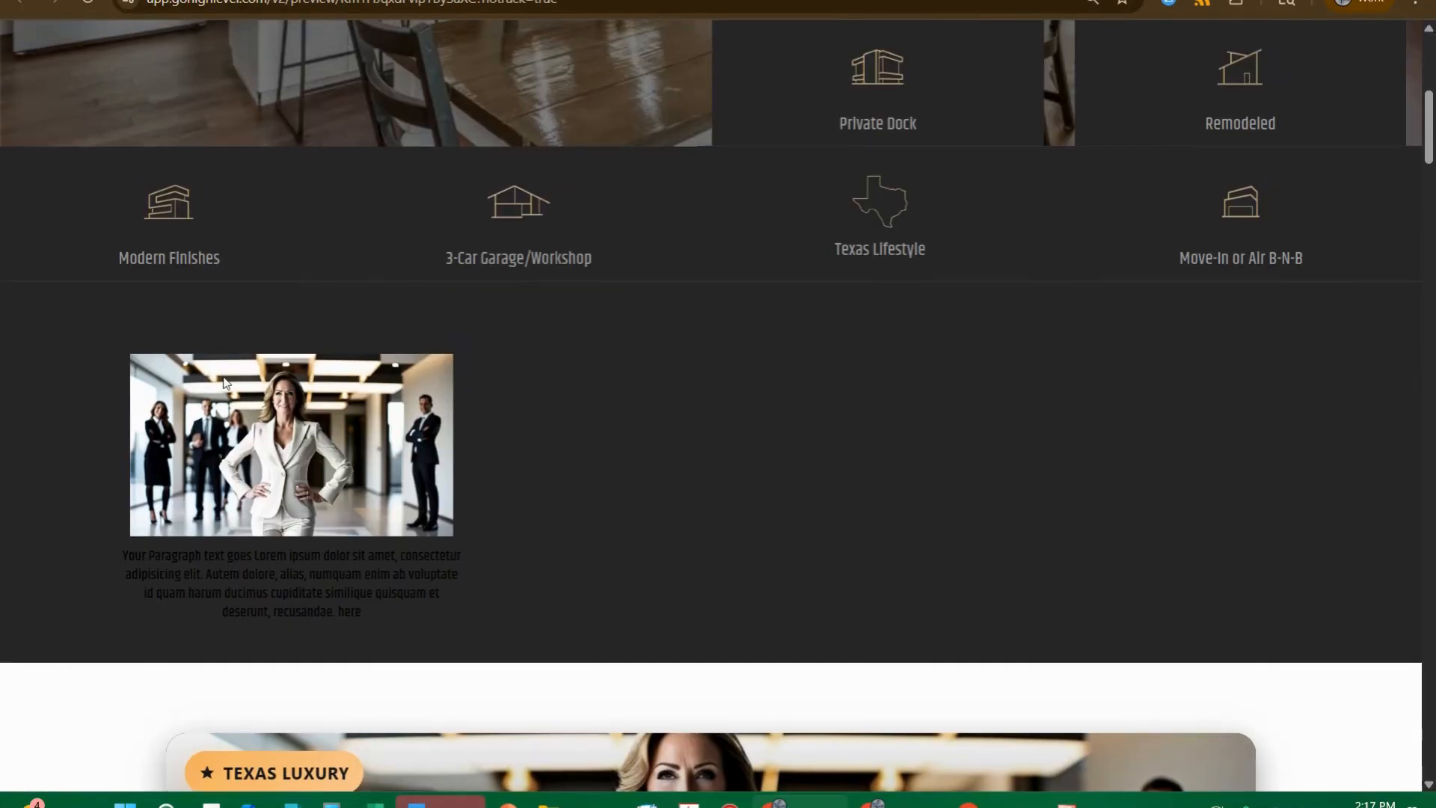
{"action": "scroll", "coordinate": [940, 334], "scroll_direction": "down", "scroll_amount": 5}
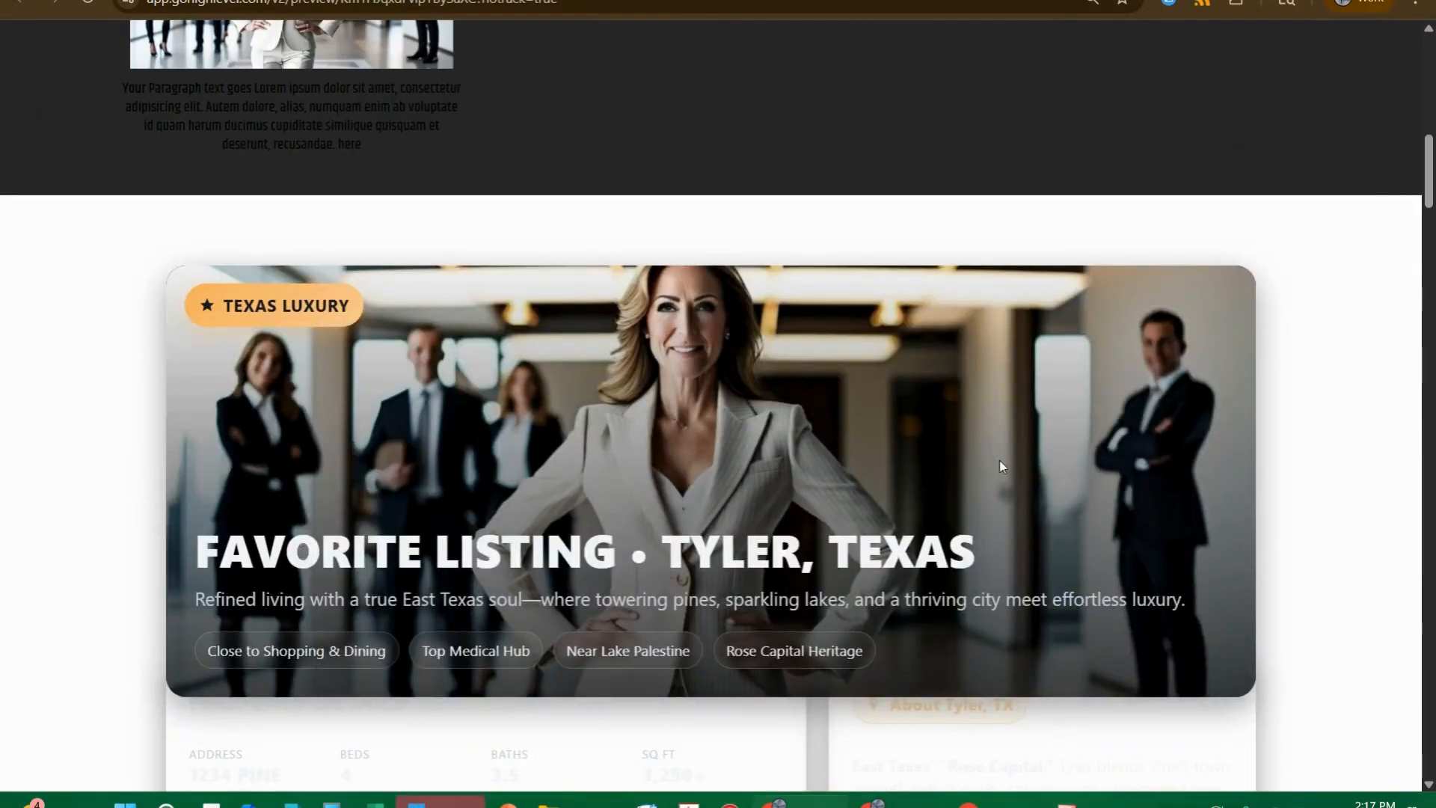
{"action": "scroll", "coordinate": [1001, 465], "scroll_direction": "down", "scroll_amount": 3}
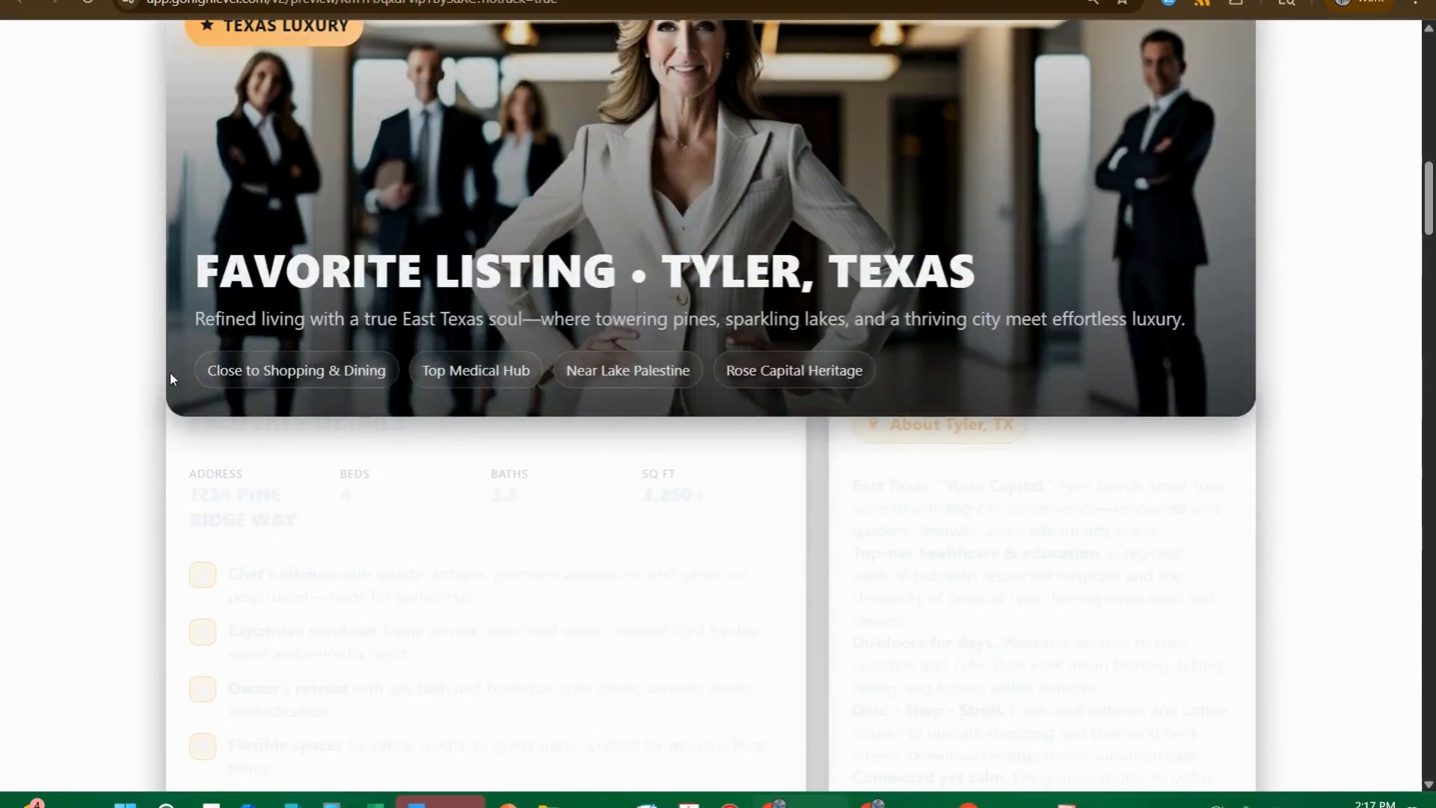
{"action": "scroll", "coordinate": [721, 369], "scroll_direction": "down", "scroll_amount": 2}
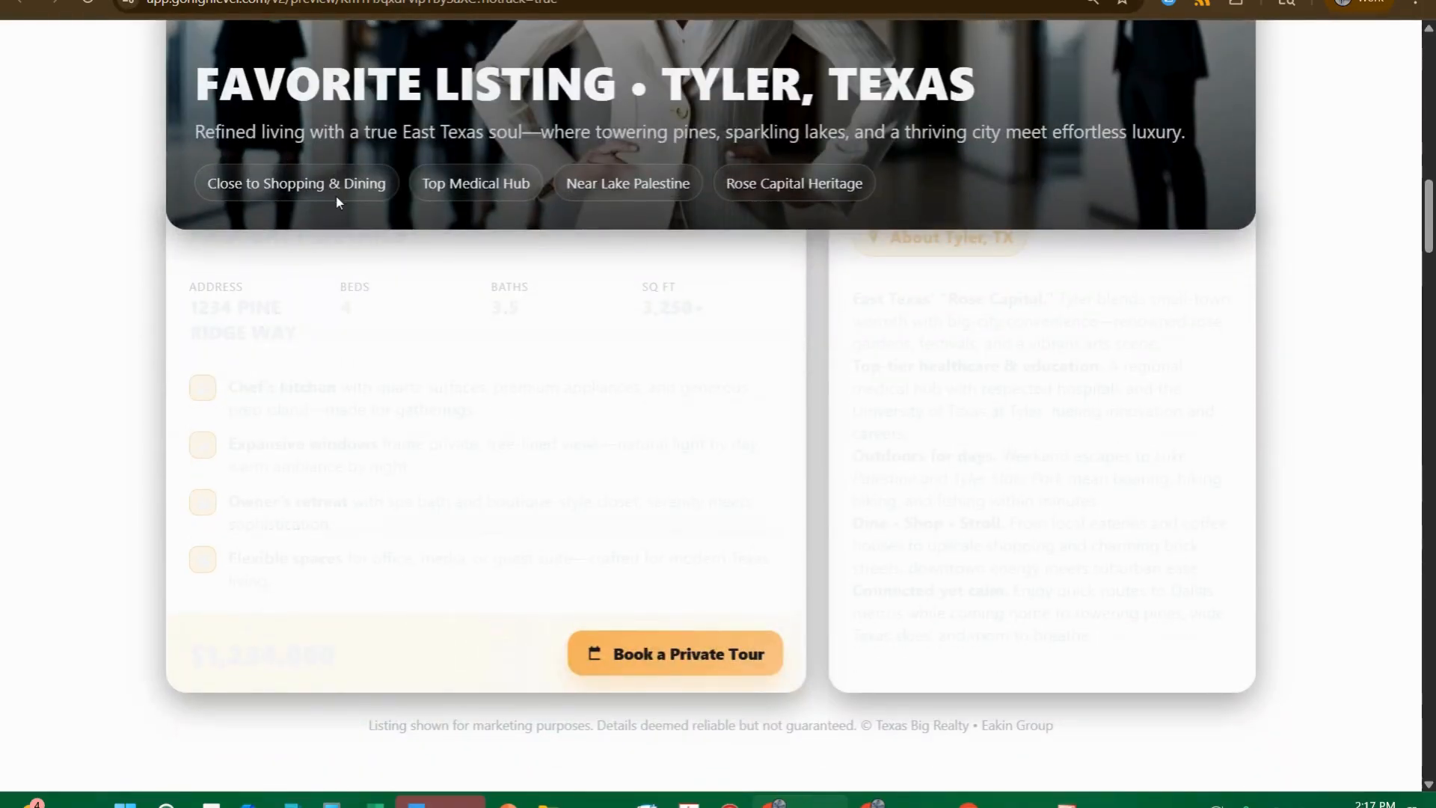
{"action": "scroll", "coordinate": [707, 448], "scroll_direction": "down", "scroll_amount": 1}
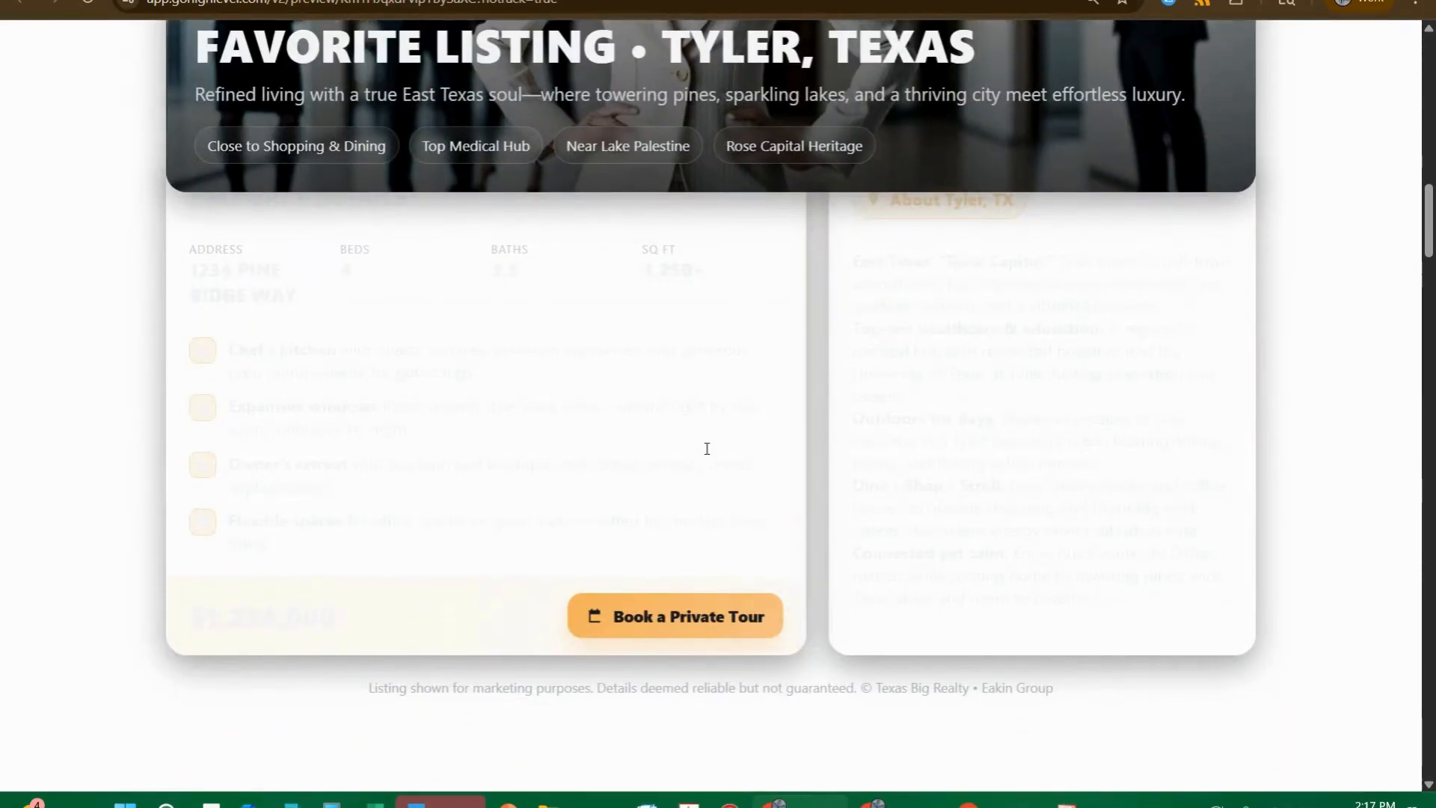
{"action": "scroll", "coordinate": [707, 448], "scroll_direction": "down", "scroll_amount": 2}
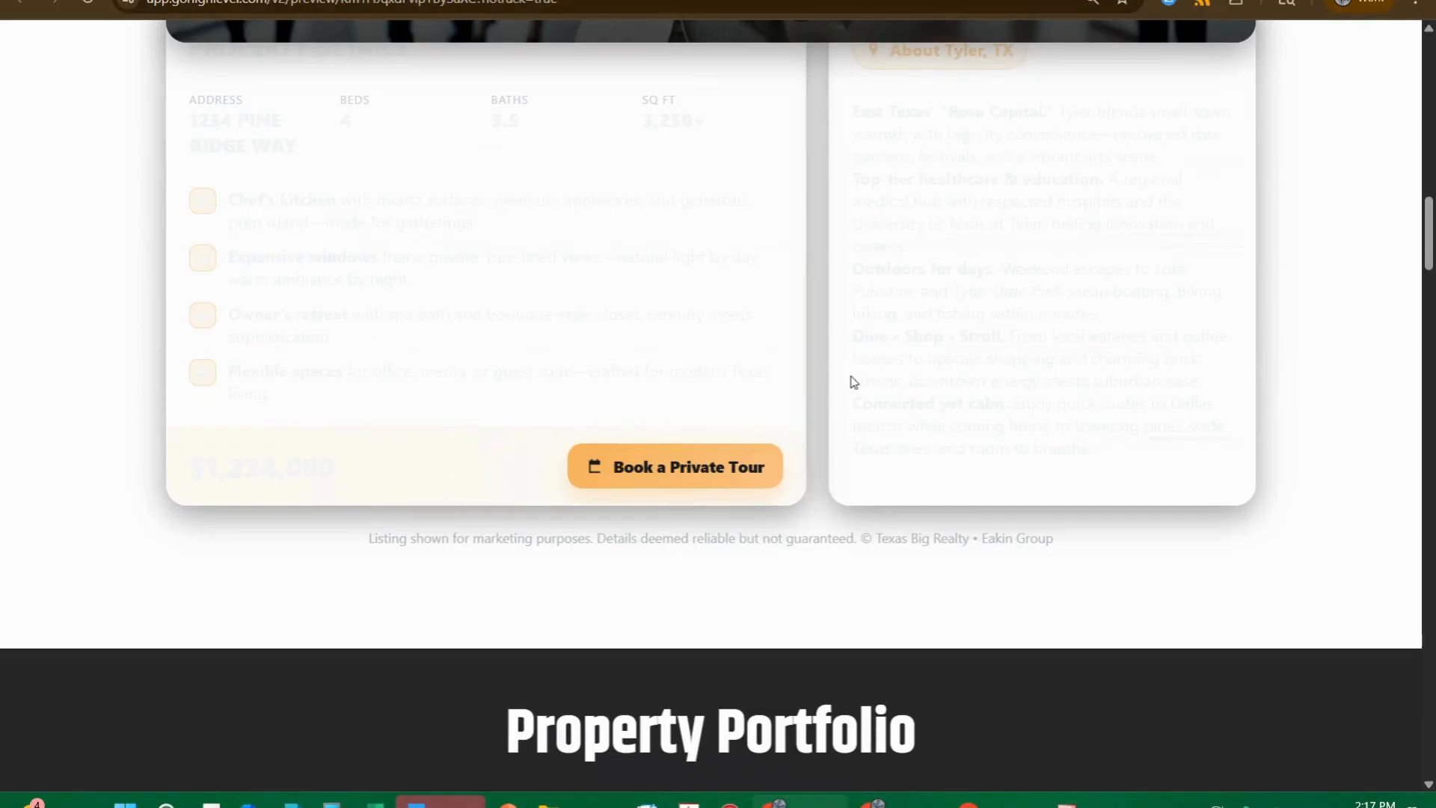
{"action": "scroll", "coordinate": [1022, 267], "scroll_direction": "up", "scroll_amount": 1}
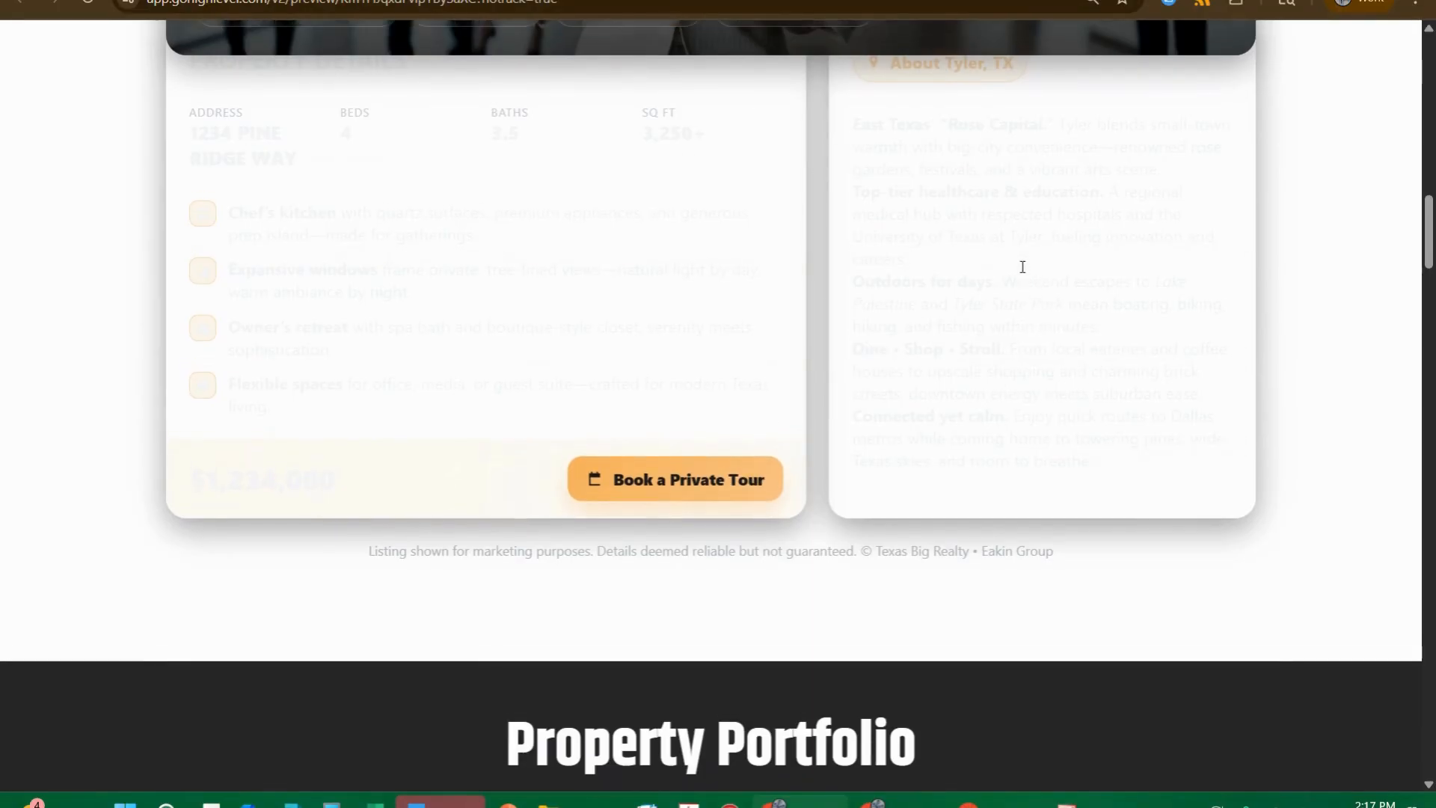
{"action": "scroll", "coordinate": [1147, 384], "scroll_direction": "down", "scroll_amount": 7}
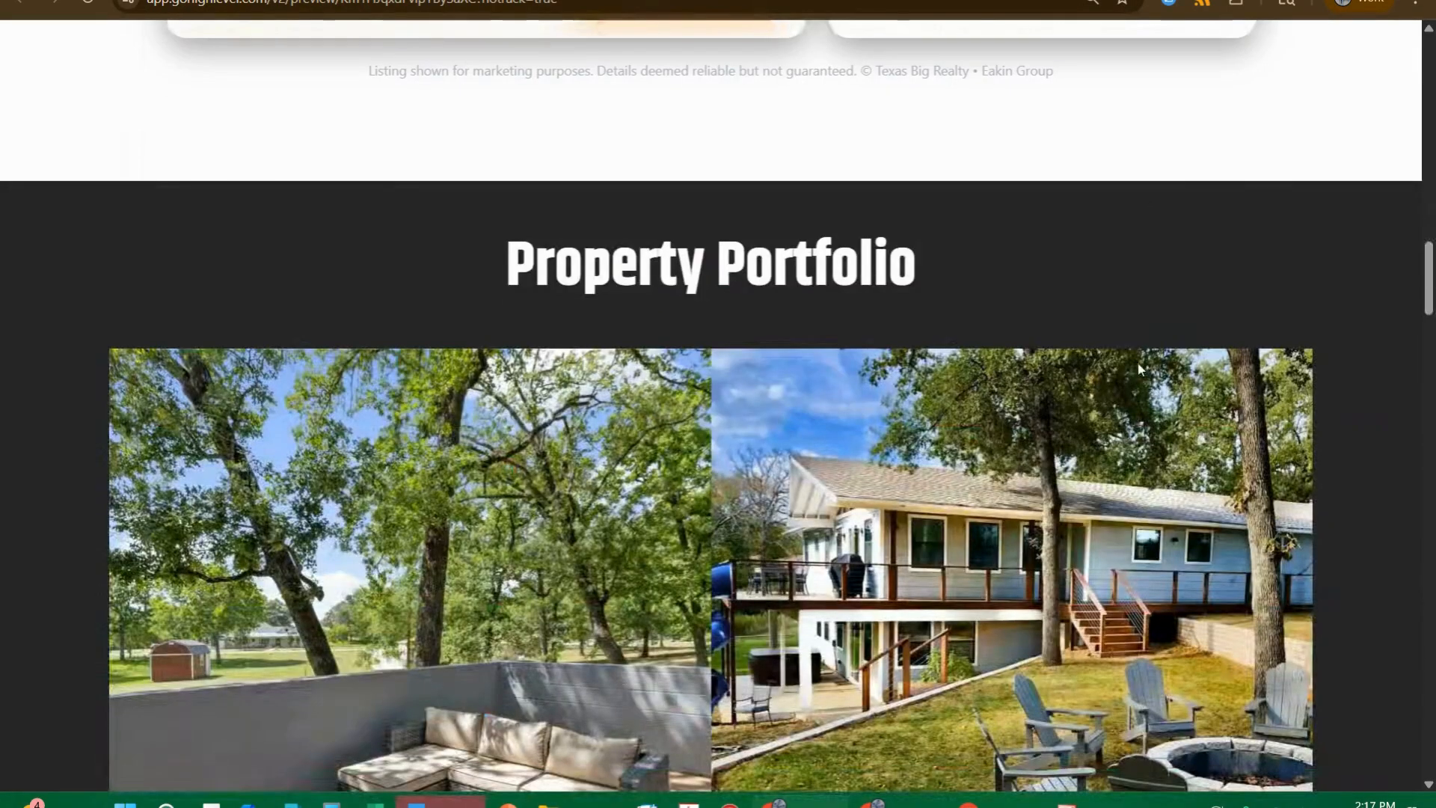
{"action": "scroll", "coordinate": [1189, 478], "scroll_direction": "up", "scroll_amount": 5}
{"action": "scroll", "coordinate": [1227, 475], "scroll_direction": "up", "scroll_amount": 2}
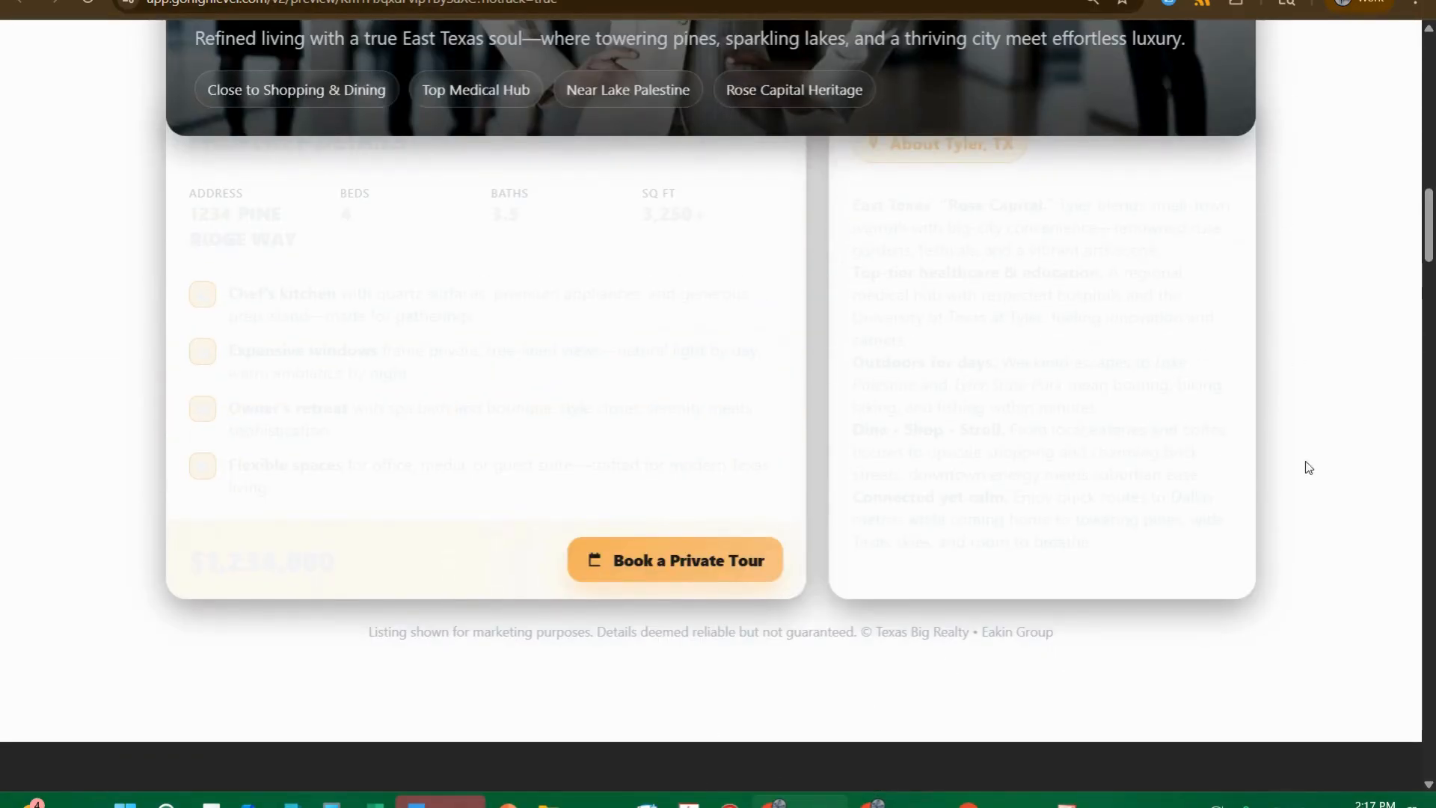
- Examine the Favorite Listing block in the preview, from its hero image to the property details and About Tyler, TX cards
{"action": "scroll", "coordinate": [1407, 445], "scroll_direction": "up", "scroll_amount": 5}
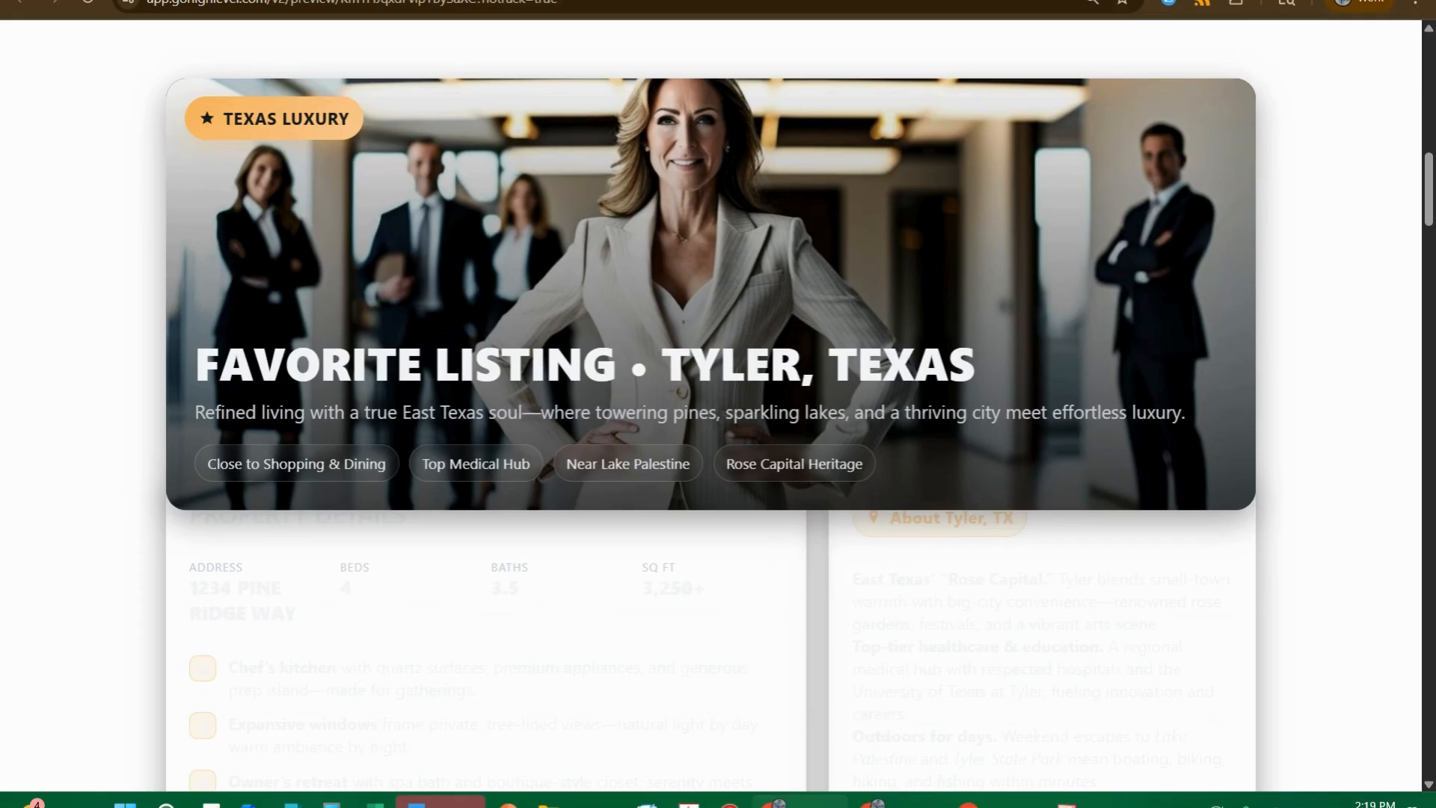
{"action": "scroll", "coordinate": [605, 329], "scroll_direction": "down", "scroll_amount": 5}
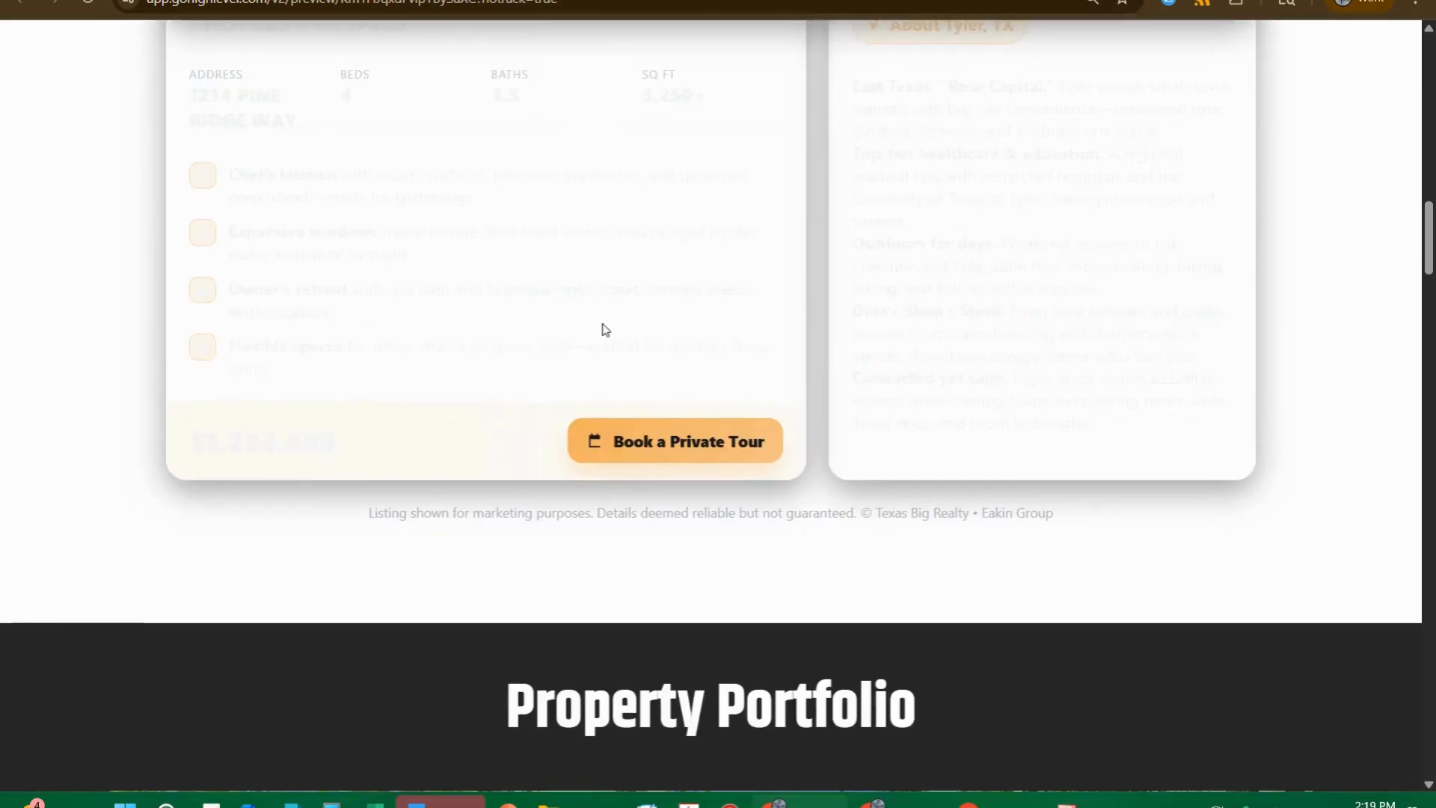
{"action": "scroll", "coordinate": [604, 329], "scroll_direction": "down", "scroll_amount": 5}
{"action": "scroll", "coordinate": [650, 367], "scroll_direction": "up", "scroll_amount": 8}
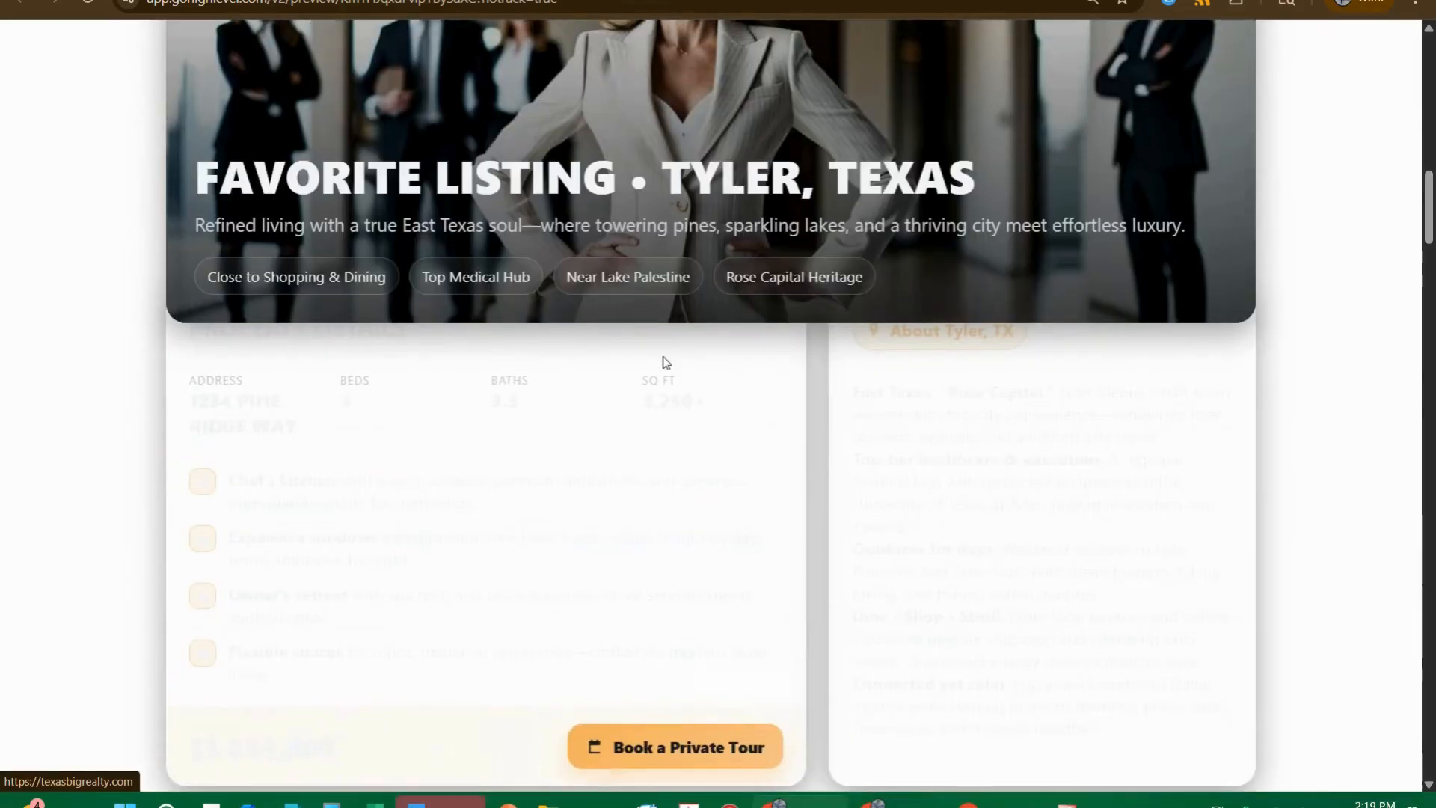
{"action": "scroll", "coordinate": [658, 398], "scroll_direction": "up", "scroll_amount": 2}
{"action": "scroll", "coordinate": [747, 397], "scroll_direction": "up", "scroll_amount": 5}
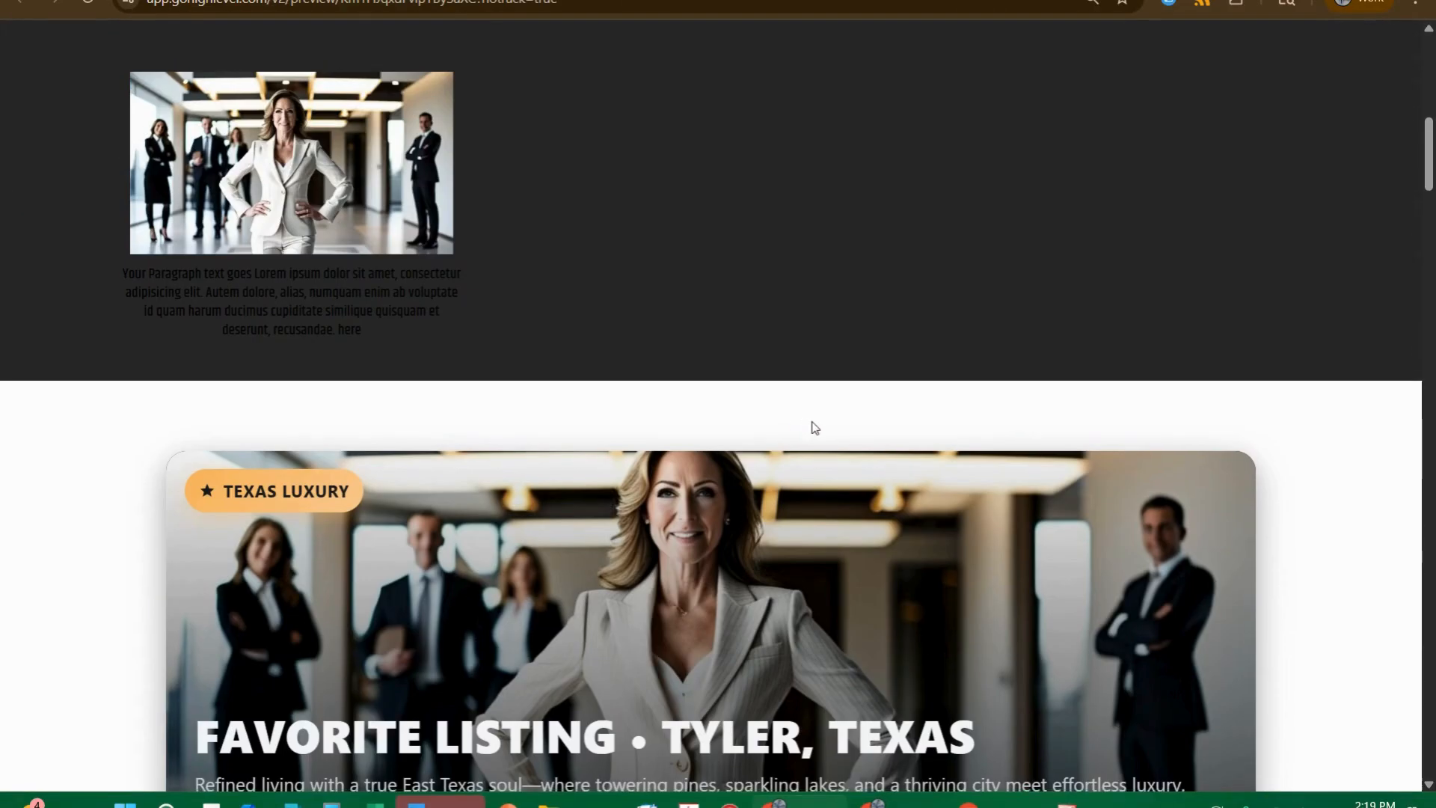
{"action": "scroll", "coordinate": [793, 424], "scroll_direction": "down", "scroll_amount": 5}
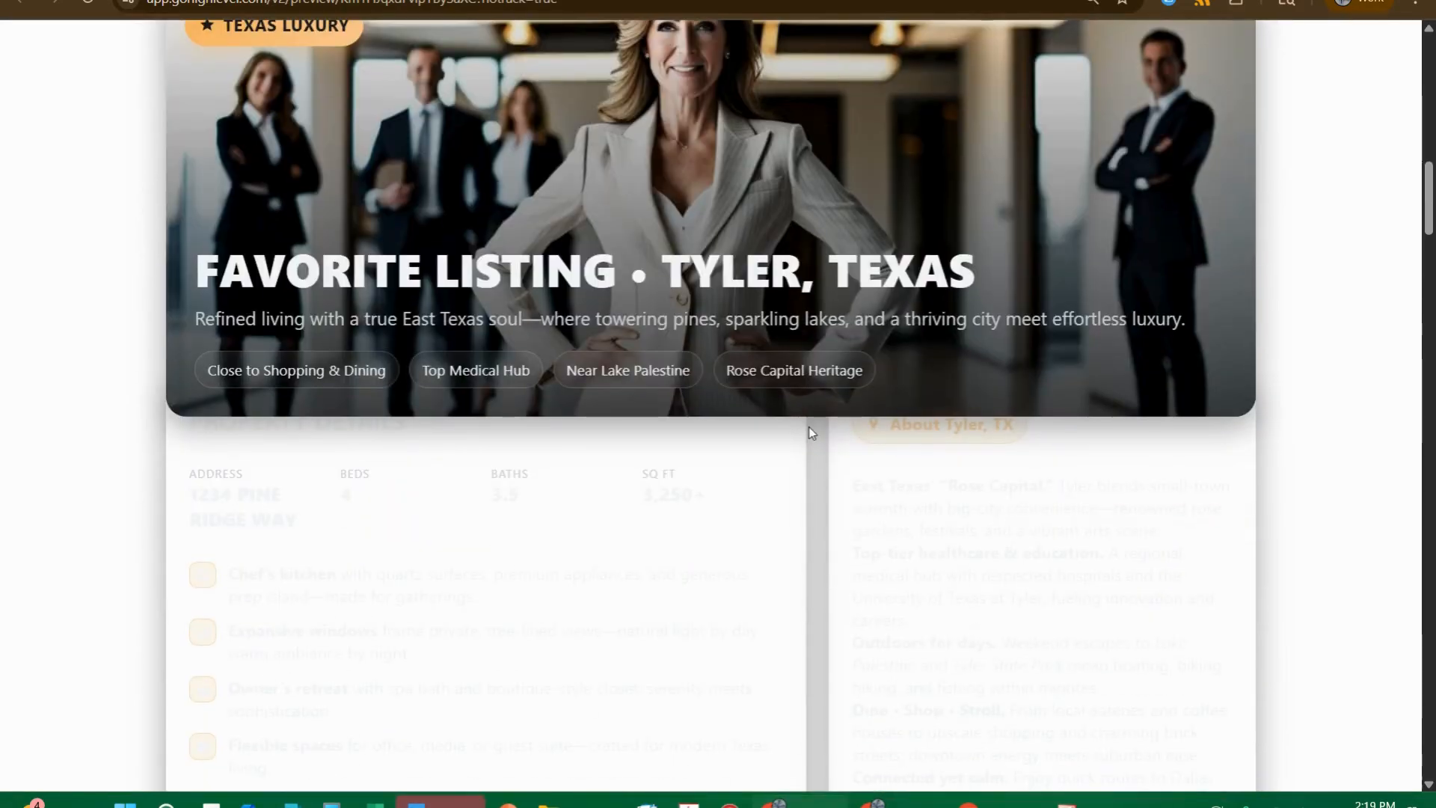
{"action": "scroll", "coordinate": [813, 433], "scroll_direction": "down", "scroll_amount": 5}
{"action": "scroll", "coordinate": [860, 394], "scroll_direction": "up", "scroll_amount": 3}
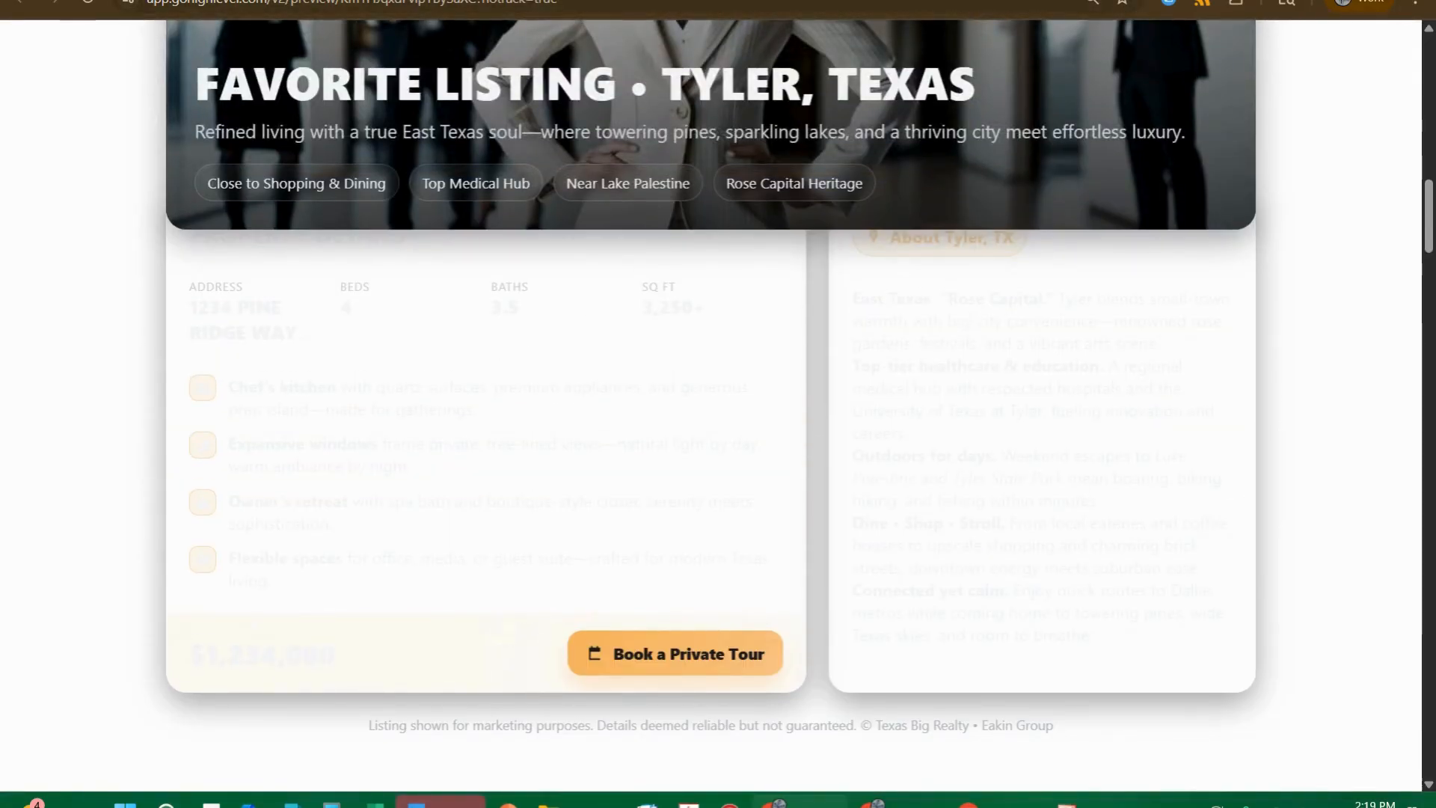
- Return to the page builder and inspect the footer's contact row, selecting the office and site paragraphs
{"action": "left_click", "coordinate": [684, 1]}
{"action": "scroll", "coordinate": [822, 441], "scroll_direction": "down", "scroll_amount": 4}
{"action": "scroll", "coordinate": [852, 456], "scroll_direction": "down", "scroll_amount": 2}
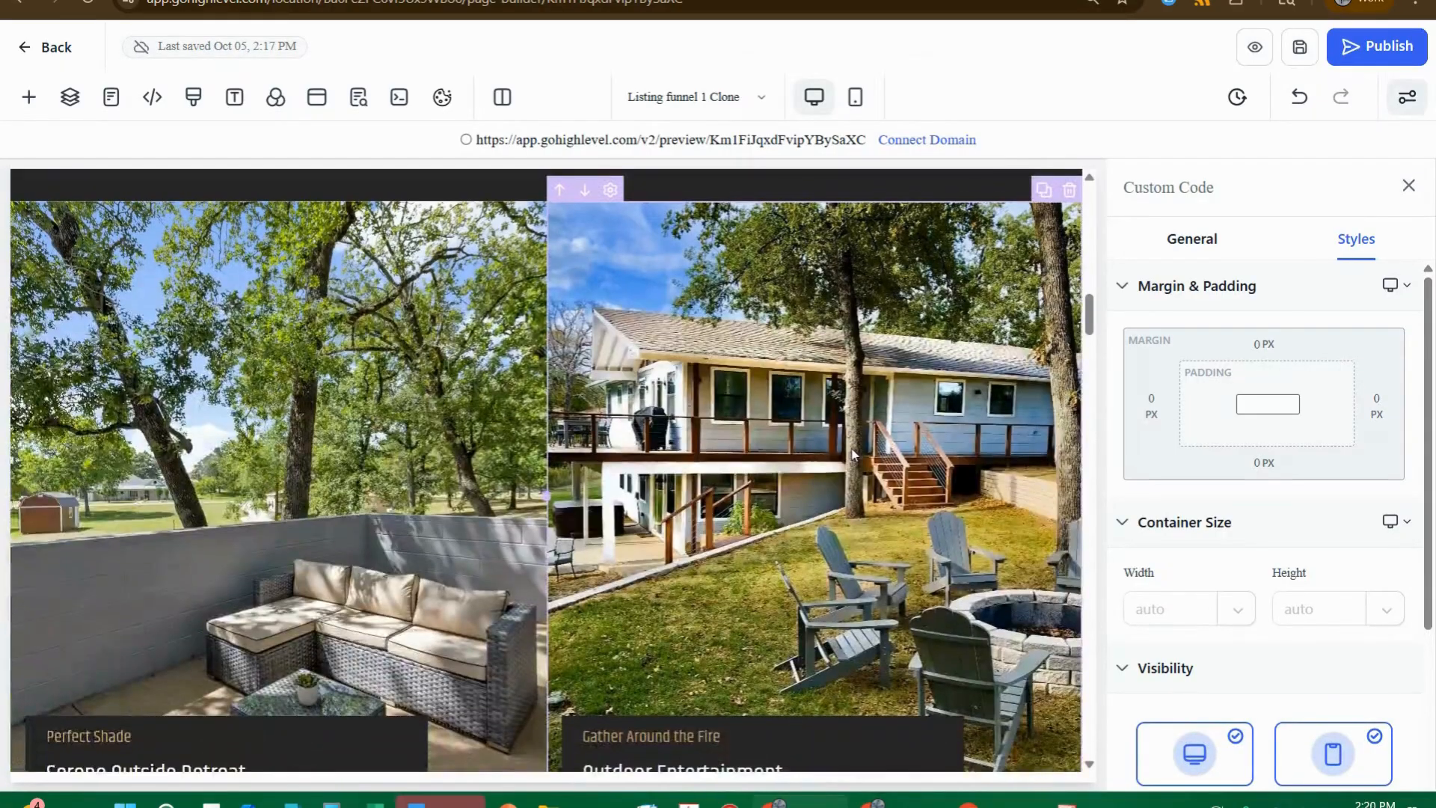
{"action": "scroll", "coordinate": [823, 434], "scroll_direction": "down", "scroll_amount": 12}
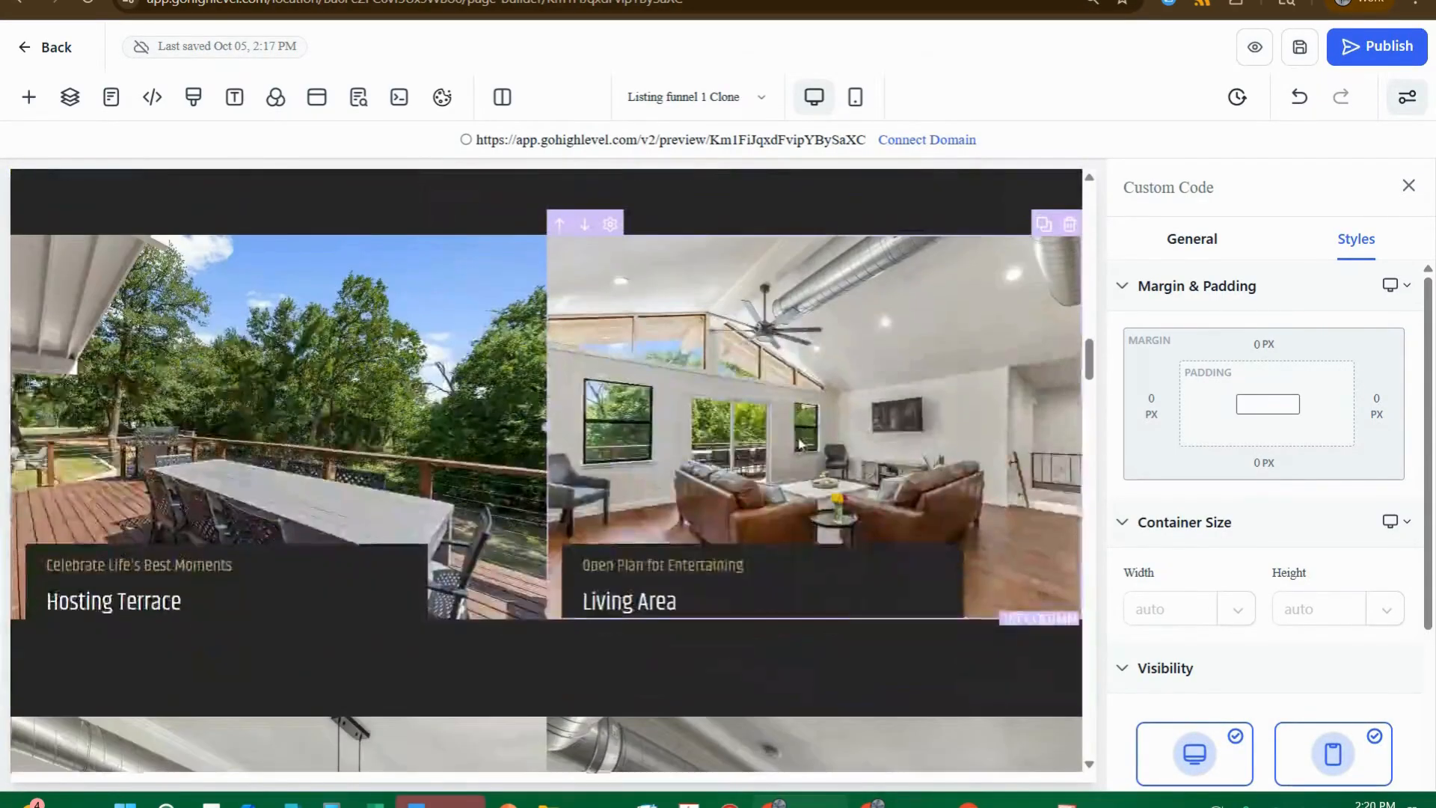
{"action": "scroll", "coordinate": [796, 444], "scroll_direction": "down", "scroll_amount": 15}
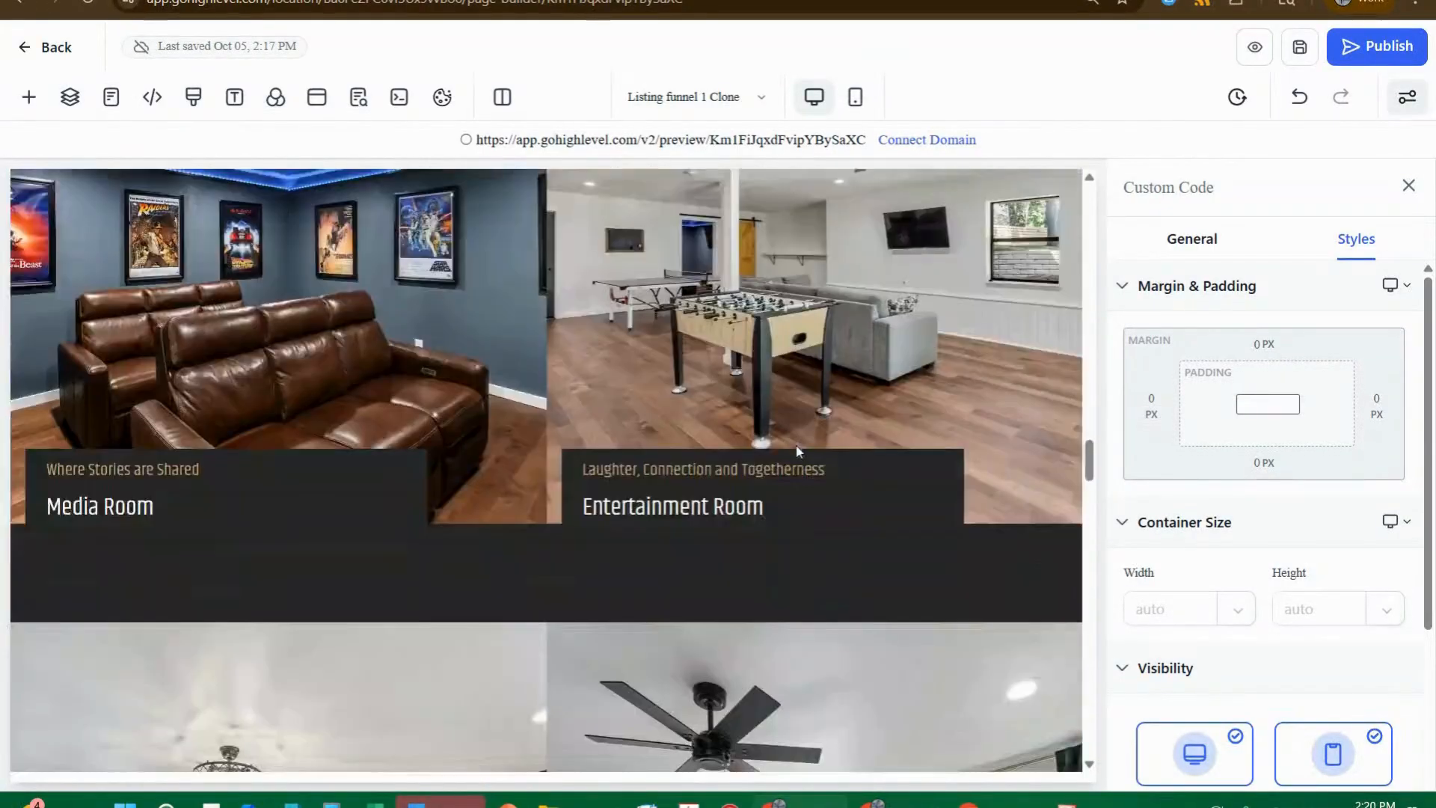
{"action": "scroll", "coordinate": [797, 451], "scroll_direction": "down", "scroll_amount": 15}
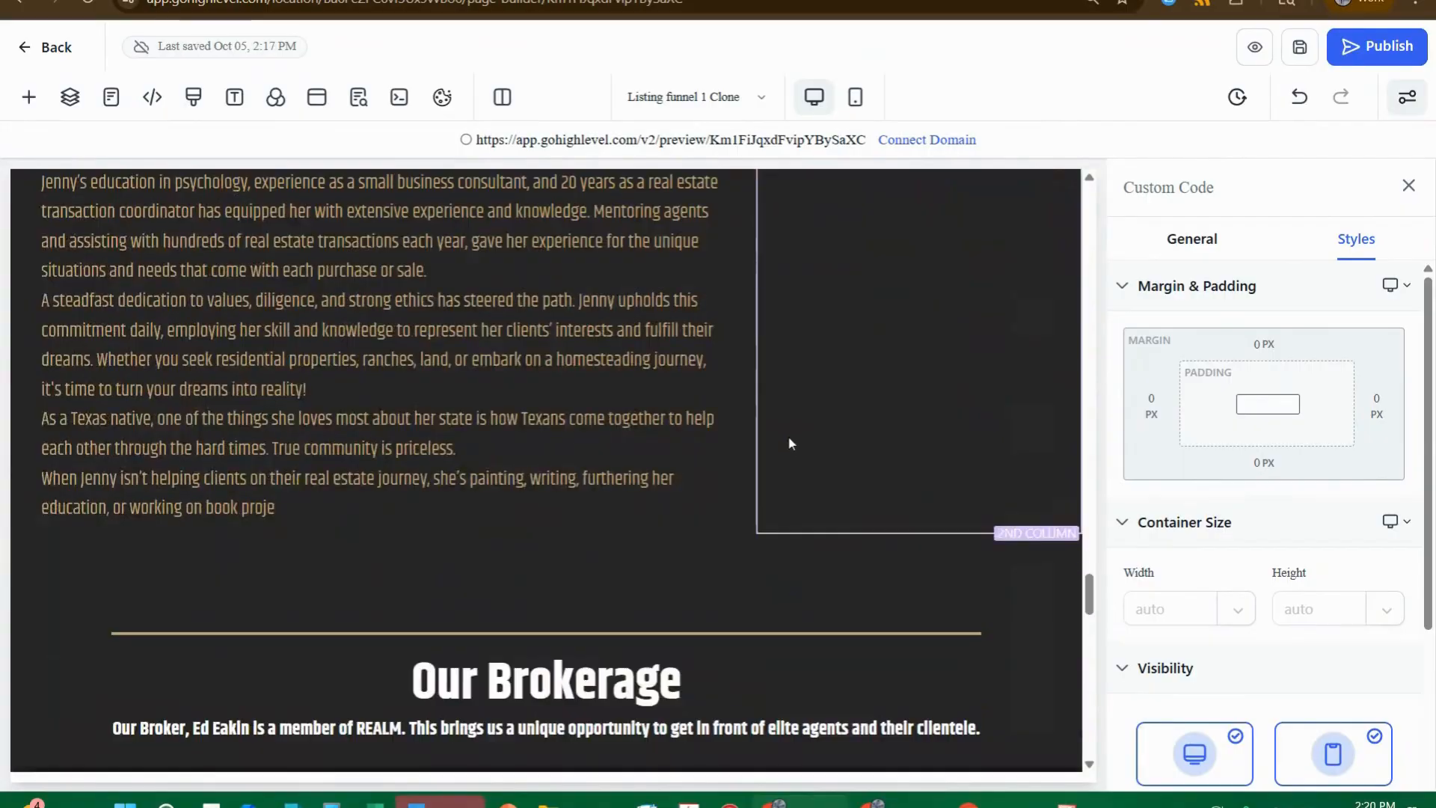
{"action": "scroll", "coordinate": [789, 447], "scroll_direction": "down", "scroll_amount": 15}
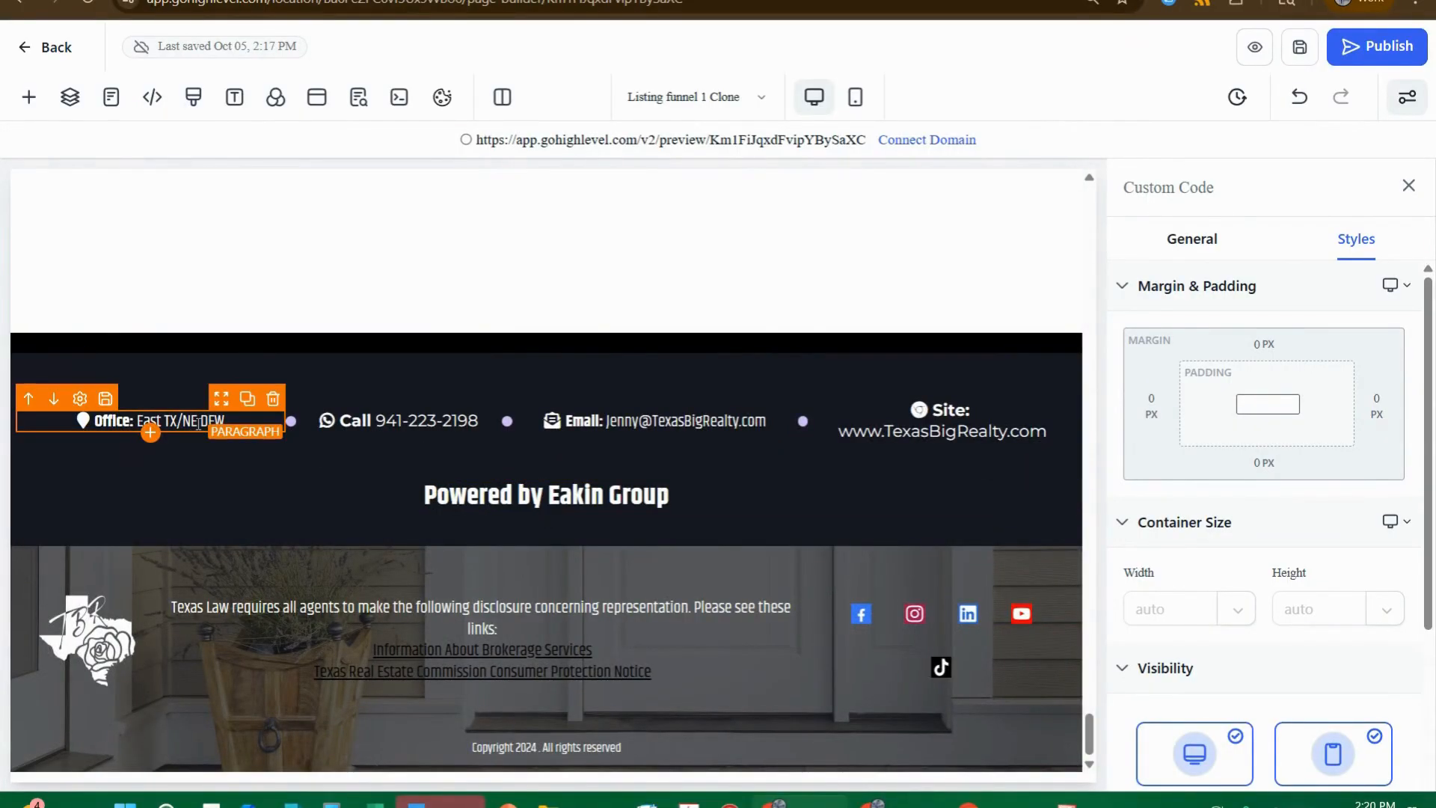
{"action": "left_click", "coordinate": [243, 429]}
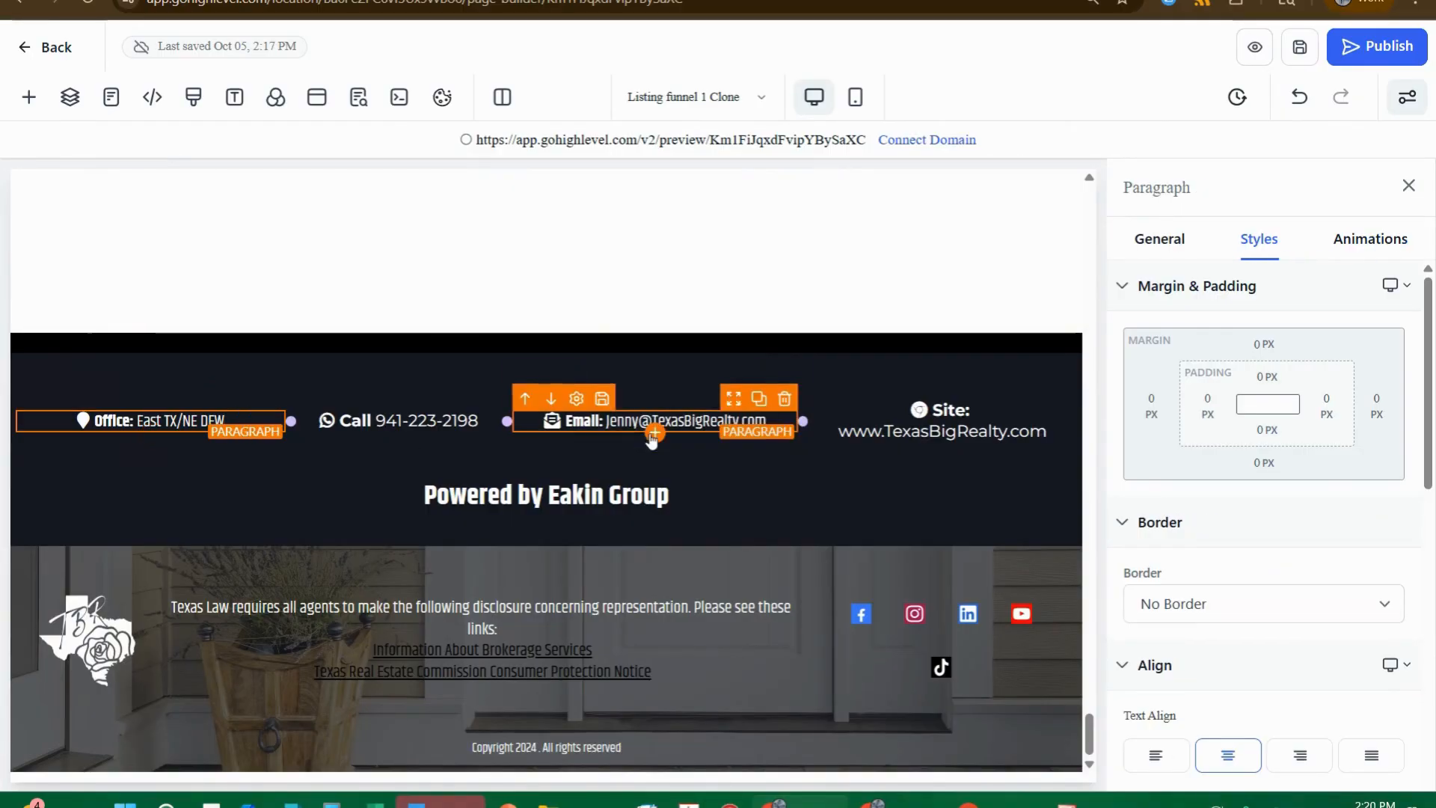
{"action": "left_click", "coordinate": [1017, 424]}
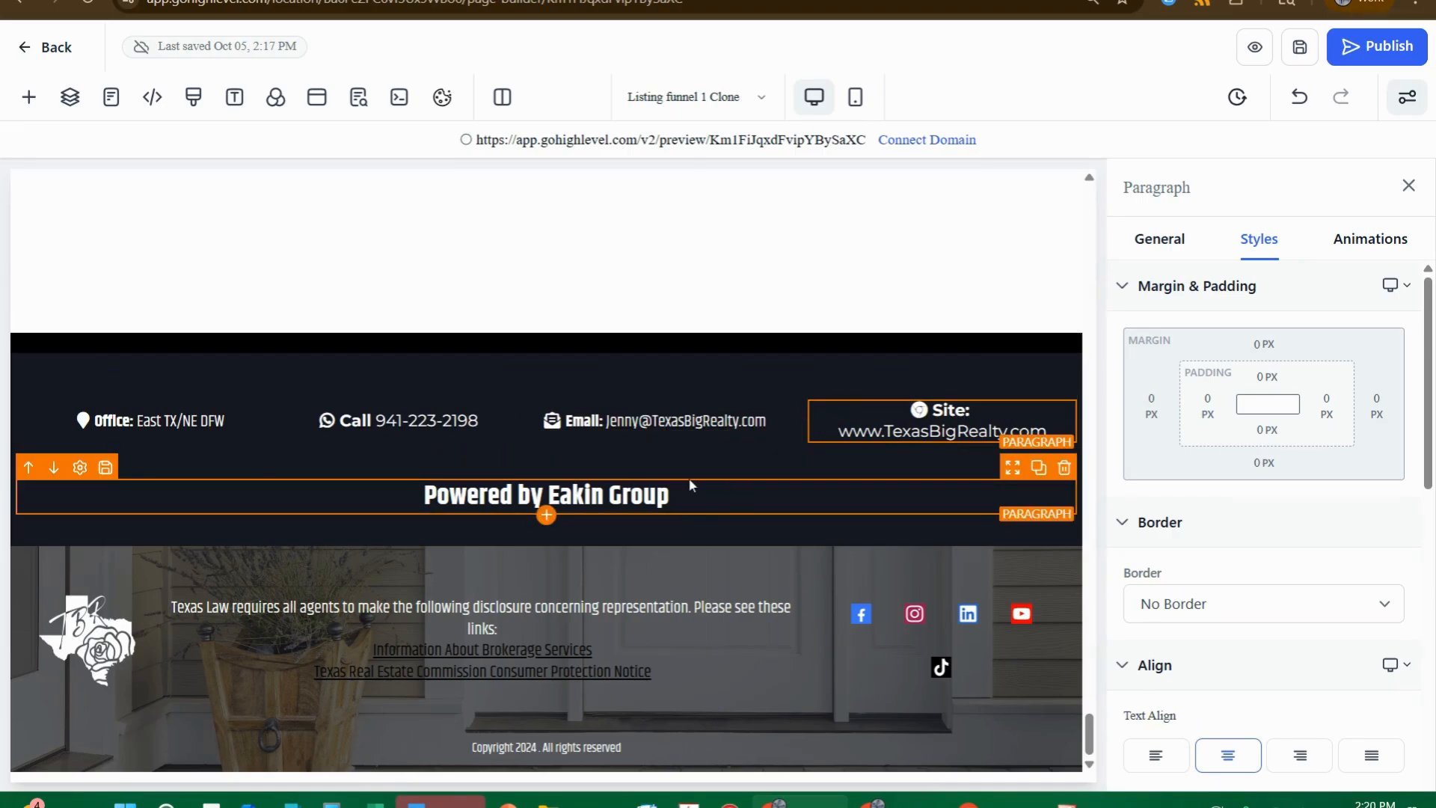
- Open the prebuilt section library and browse the Footer templates
{"action": "left_click", "coordinate": [29, 97]}
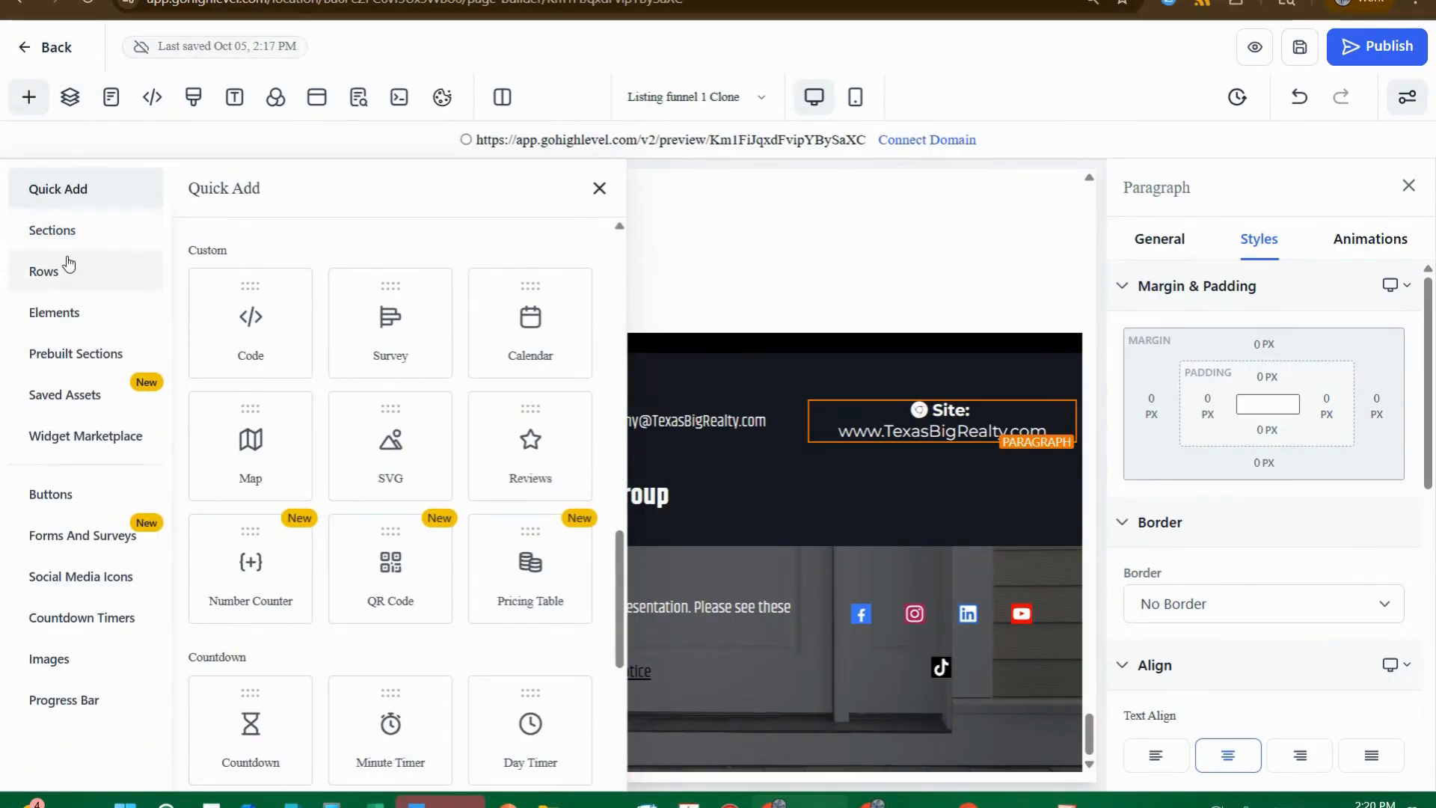
{"action": "left_click", "coordinate": [55, 361]}
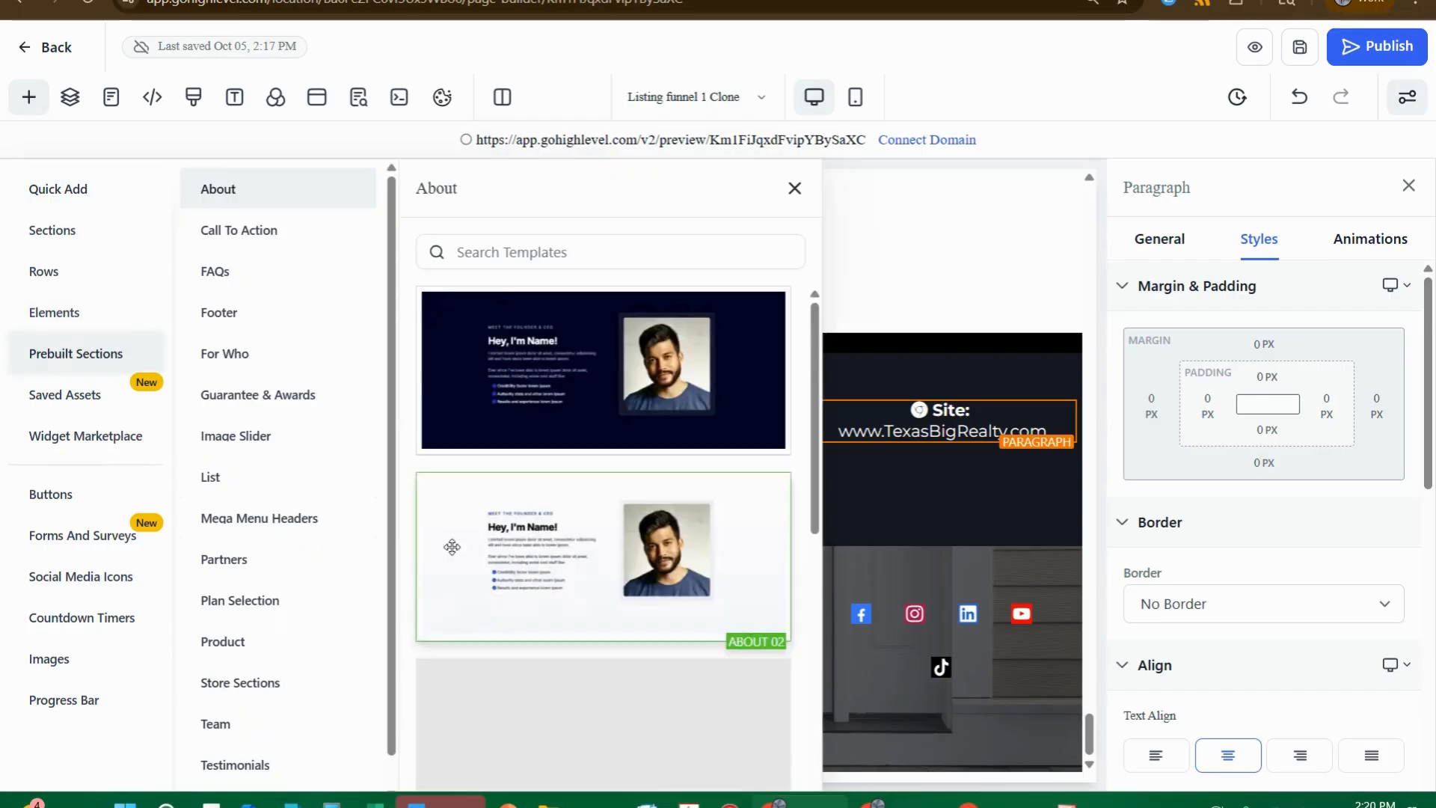
{"action": "left_click", "coordinate": [224, 311]}
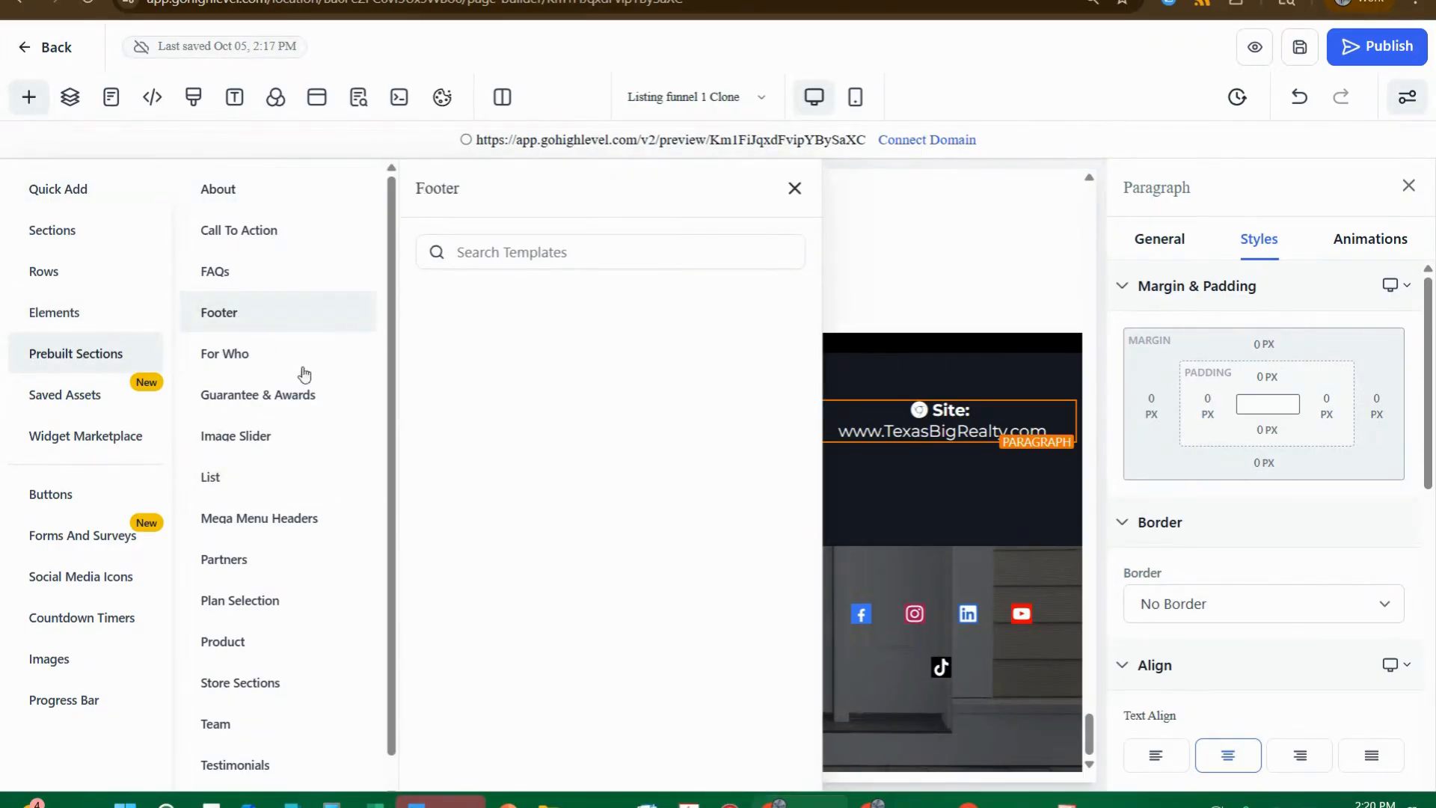
{"action": "scroll", "coordinate": [611, 448], "scroll_direction": "down", "scroll_amount": 1}
{"action": "scroll", "coordinate": [612, 449], "scroll_direction": "up", "scroll_amount": 1}
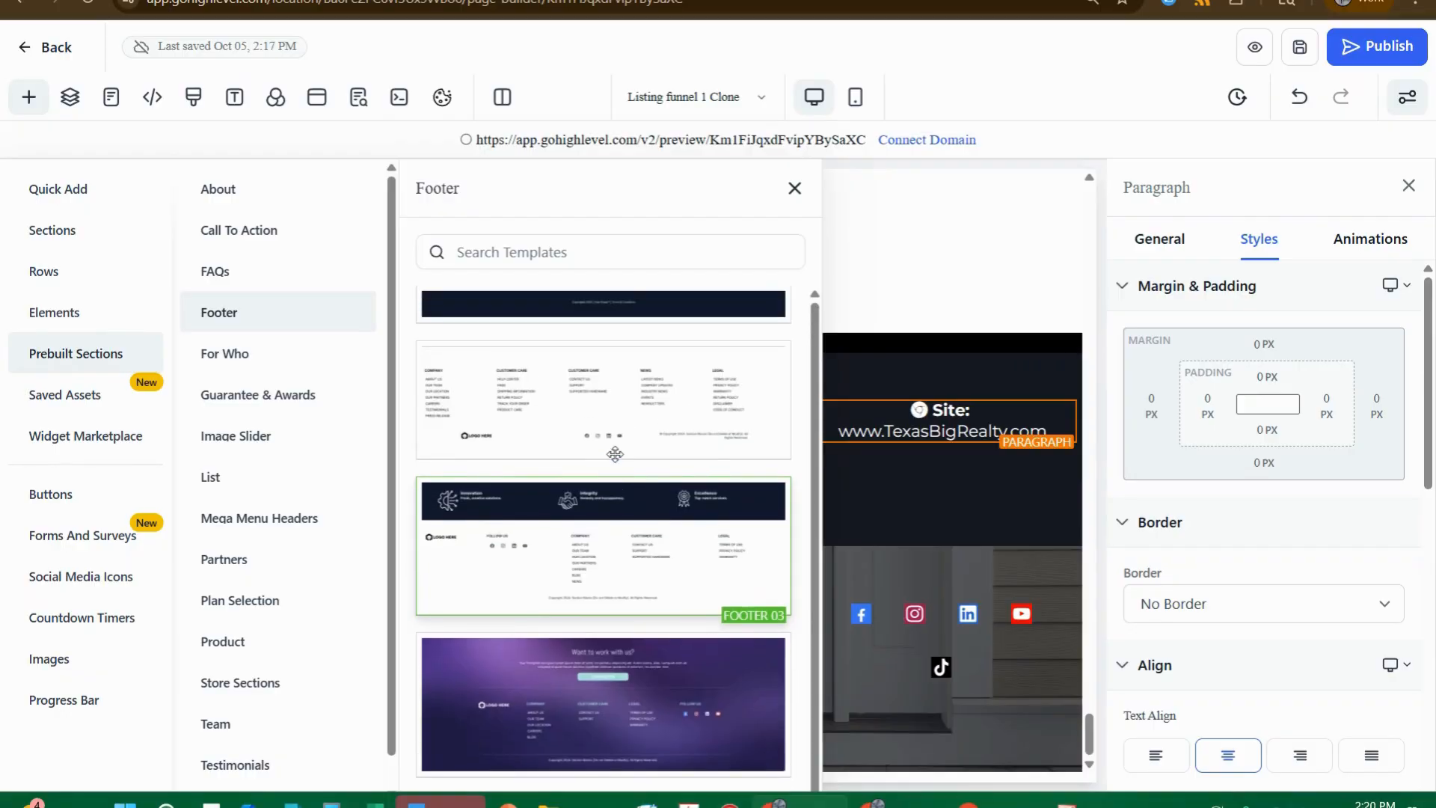